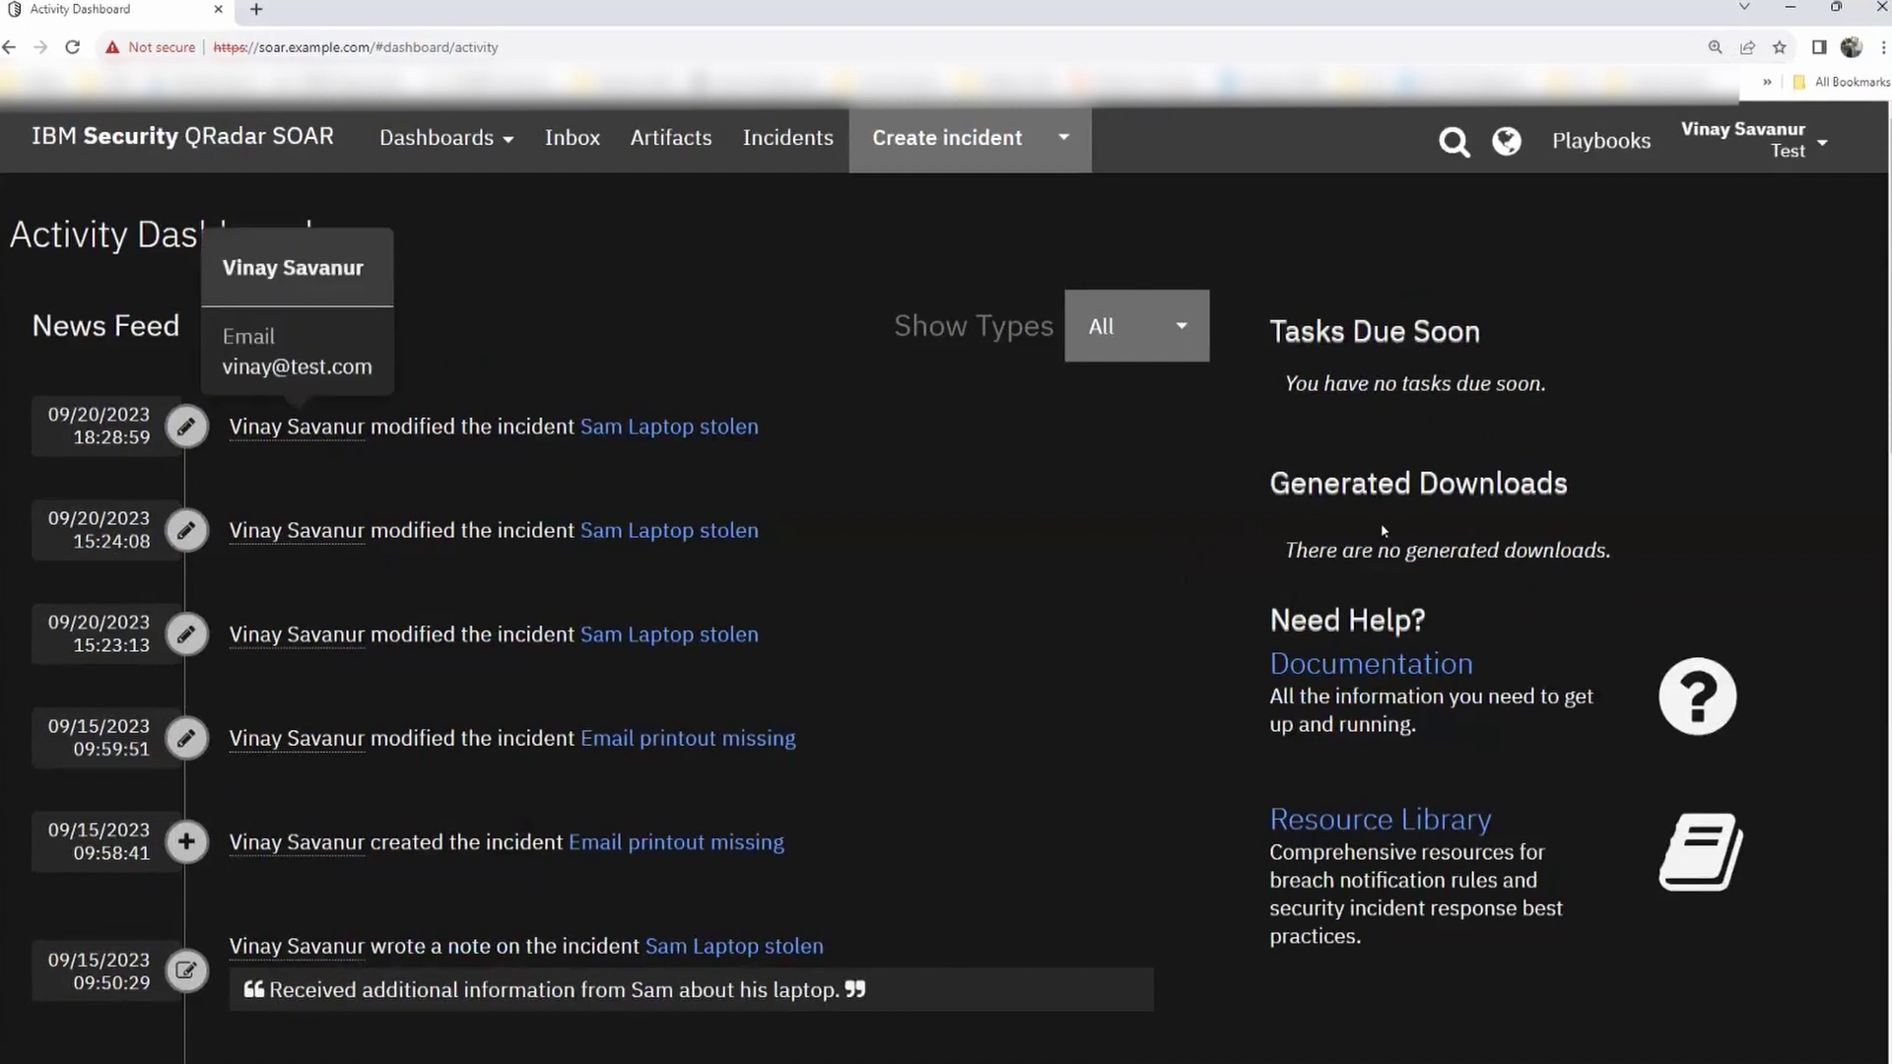
- Open the Help/Contact page and look through its documentation topics, API tools and support contact information
{"action": "left_click", "coordinate": [1815, 147]}
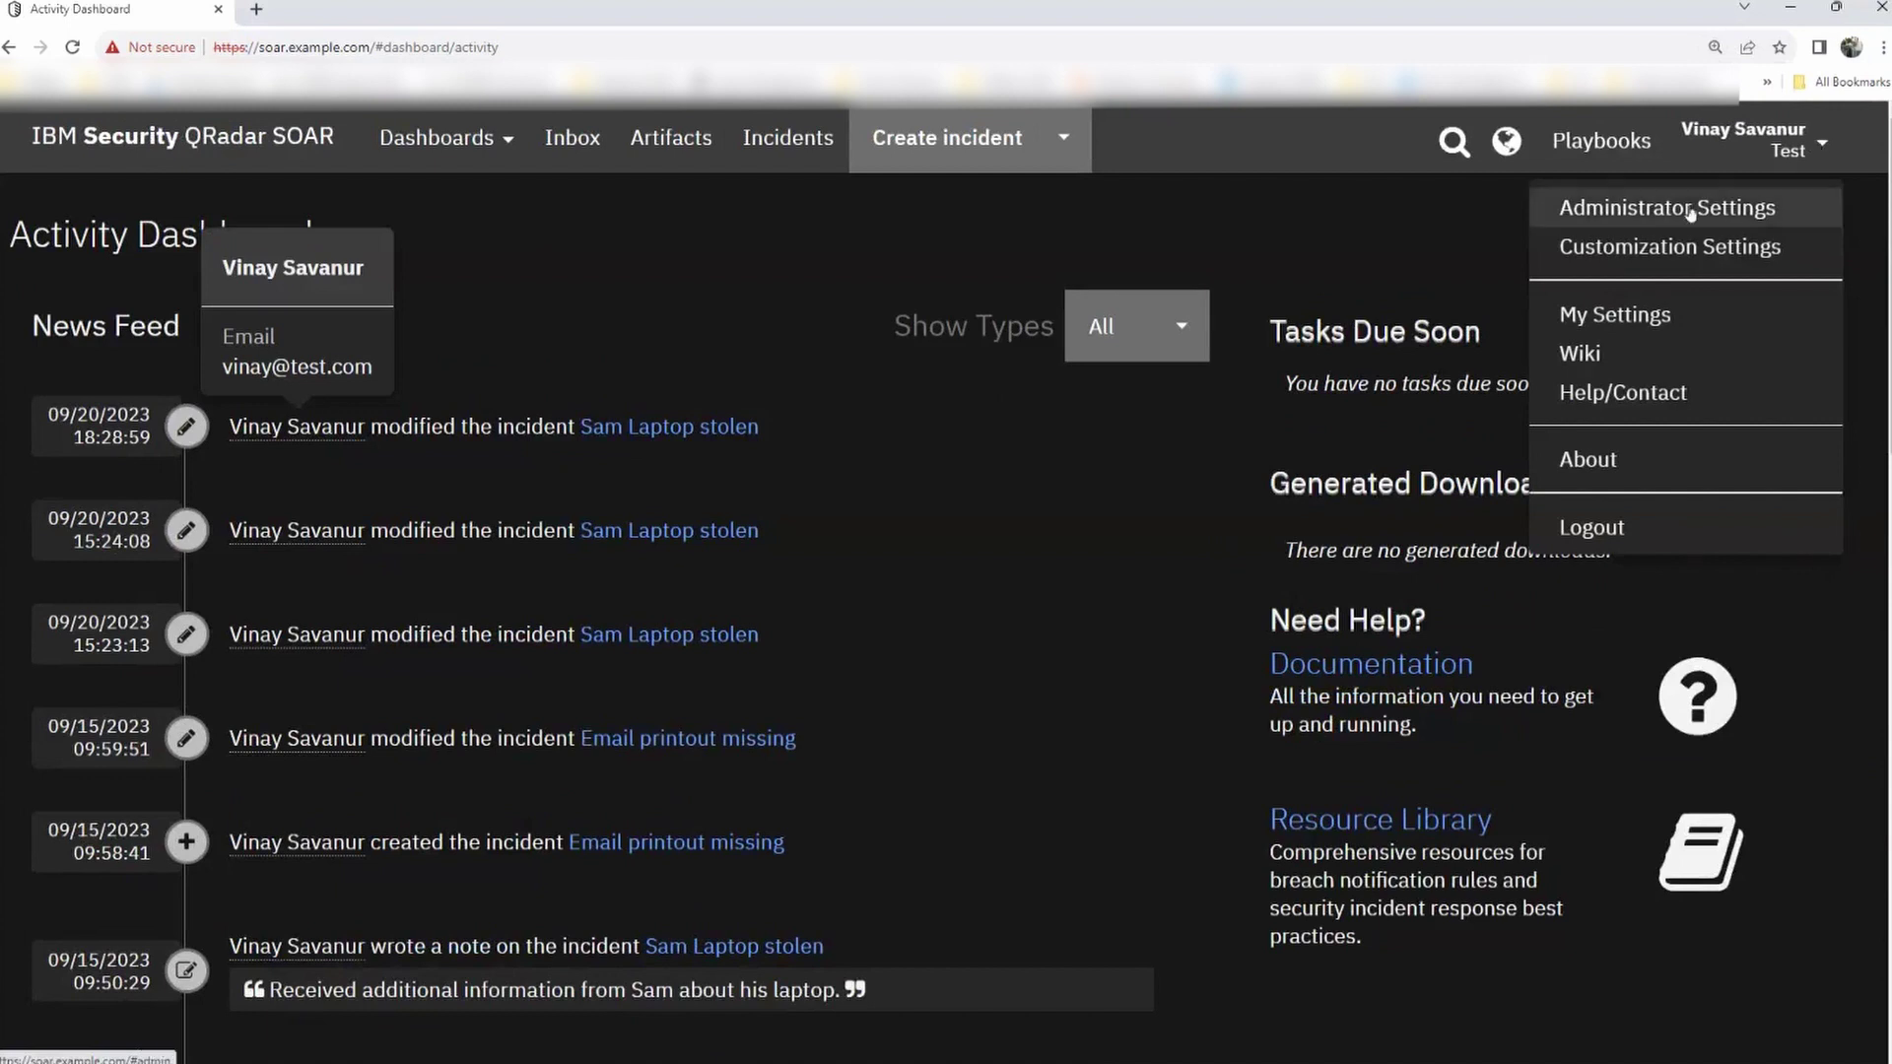
{"action": "left_click", "coordinate": [1322, 227]}
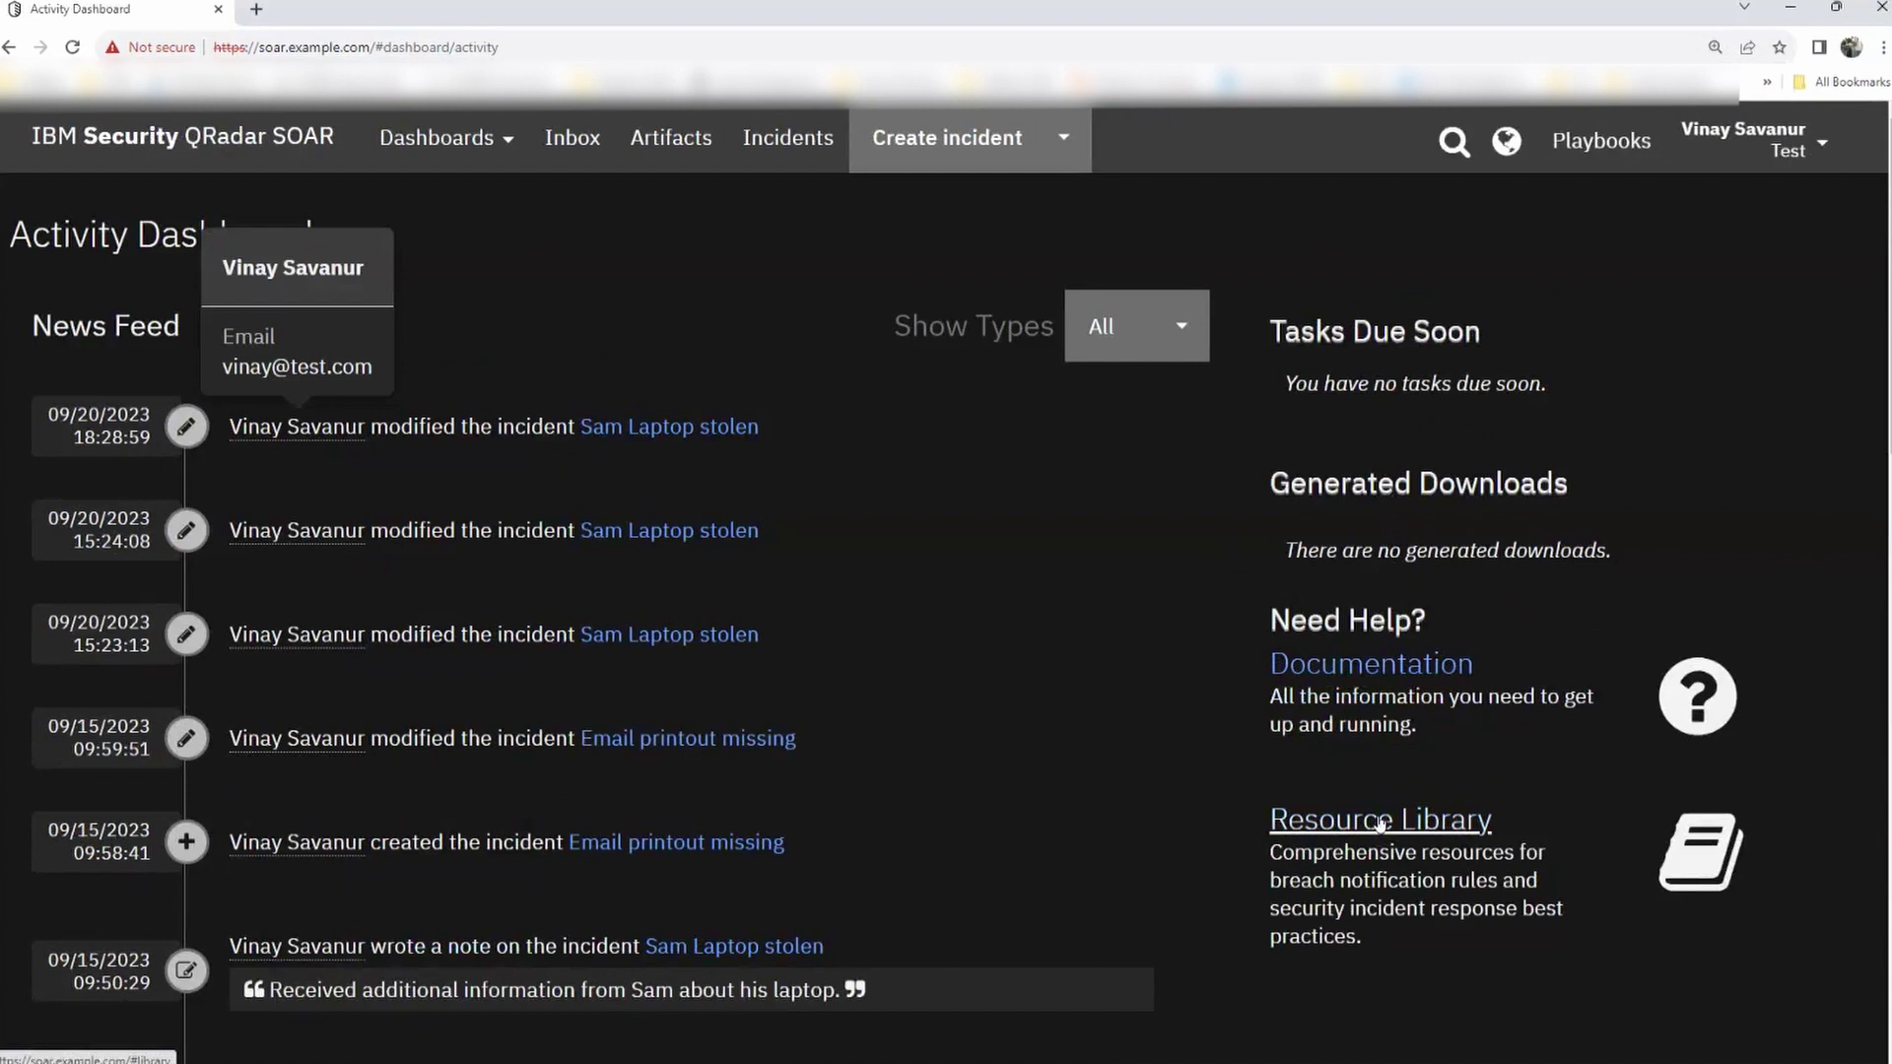
{"action": "left_click", "coordinate": [1818, 151]}
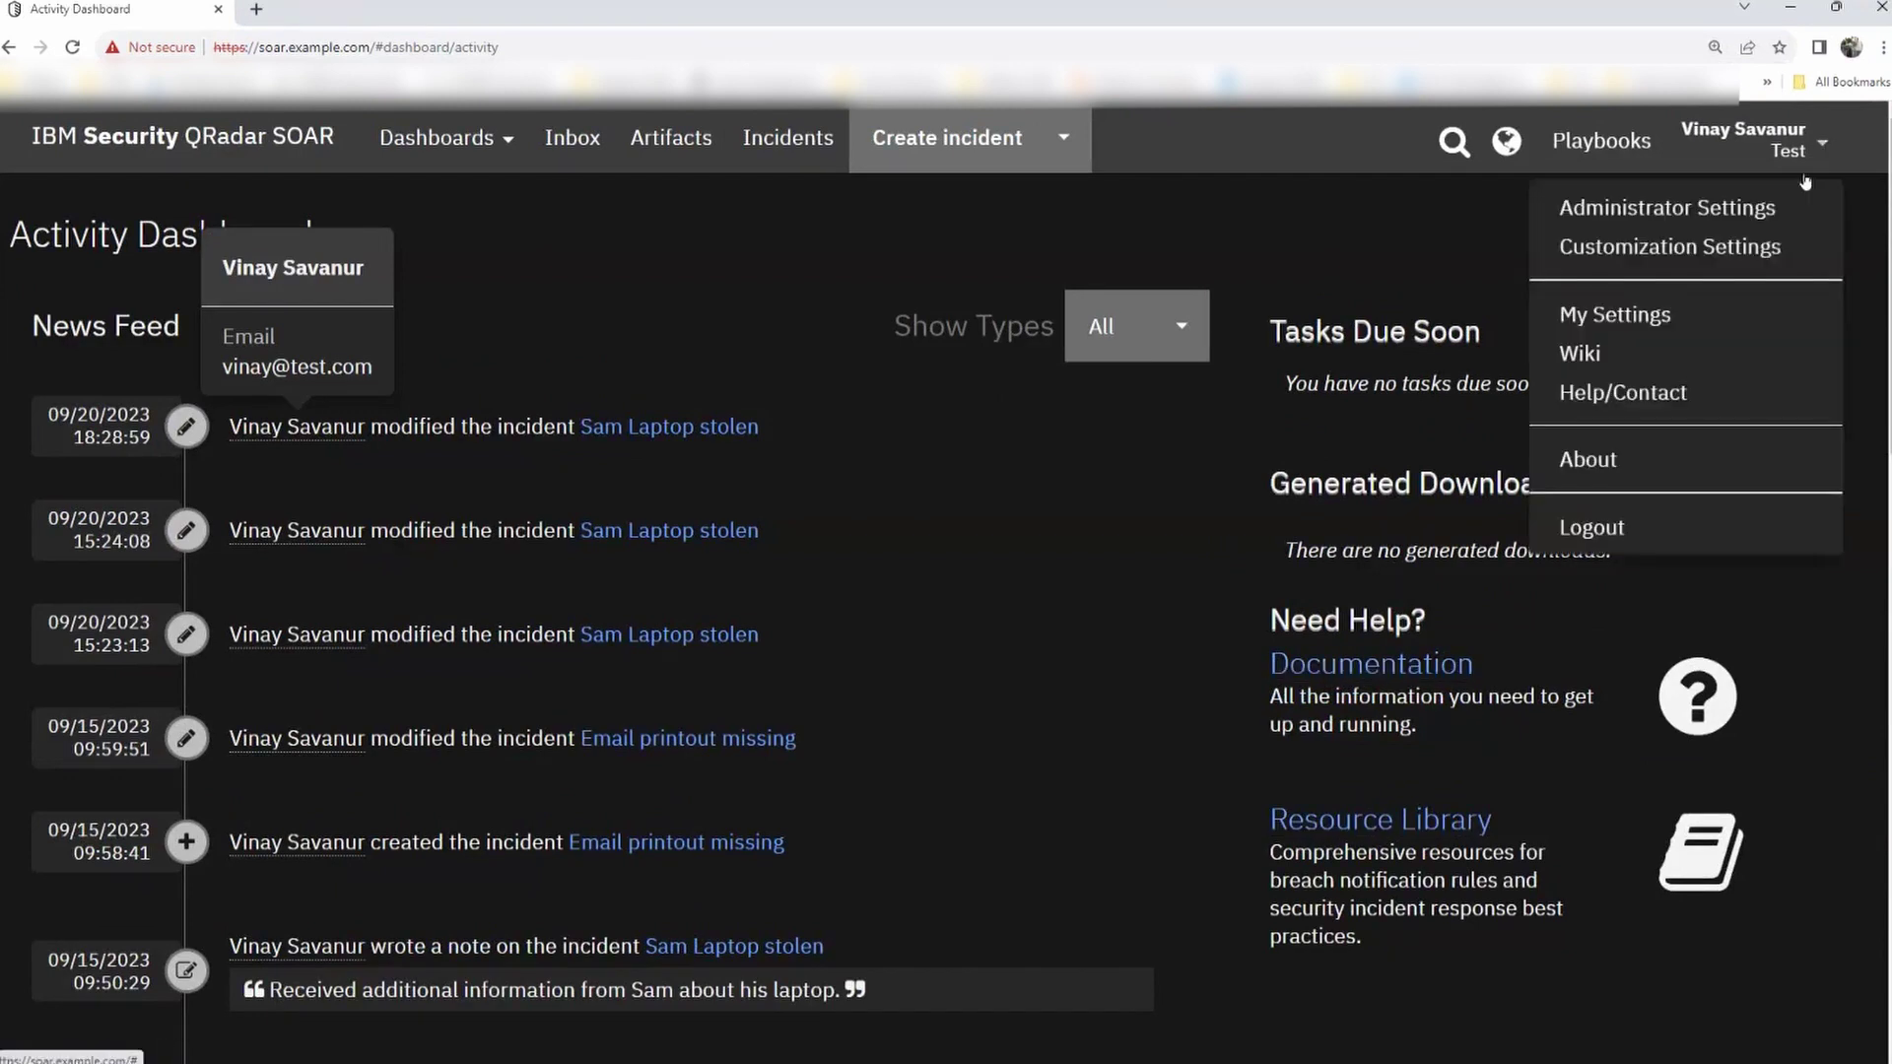
{"action": "left_click", "coordinate": [1640, 396]}
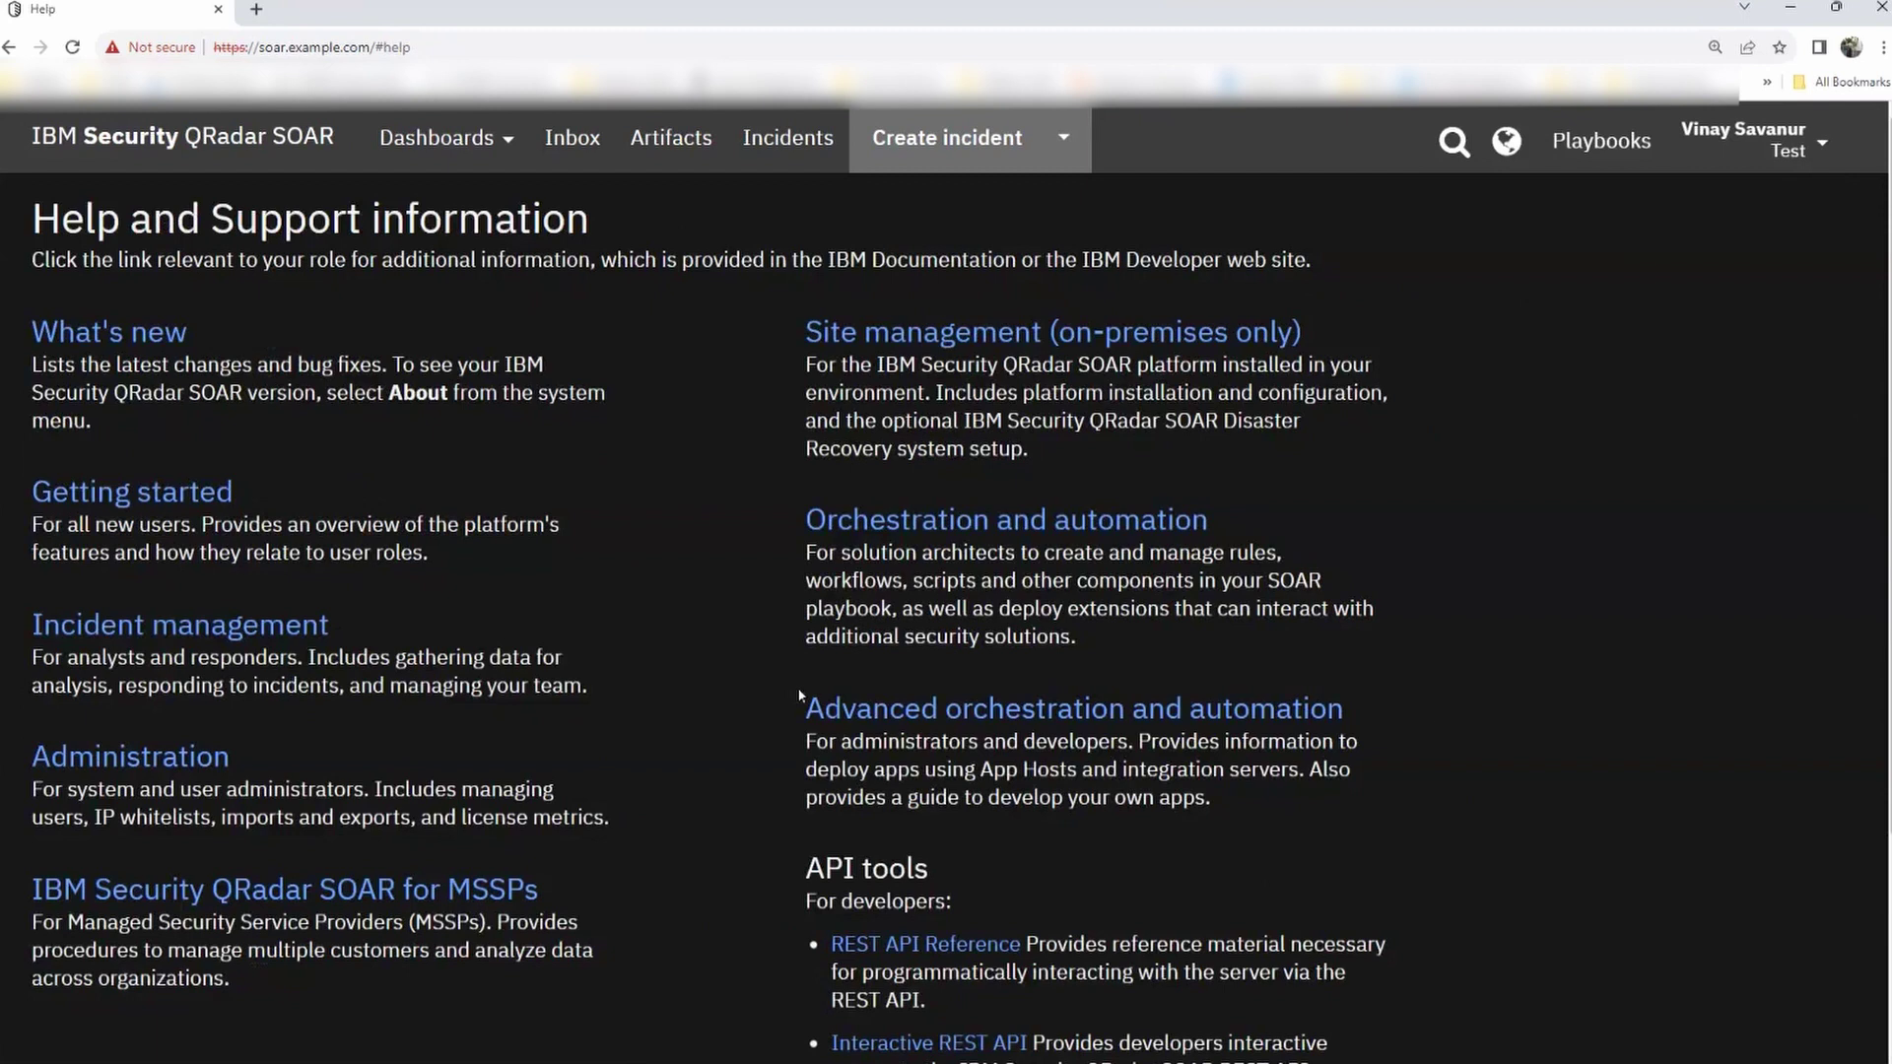
{"action": "scroll", "coordinate": [1439, 729], "scroll_direction": "down", "scroll_amount": 3}
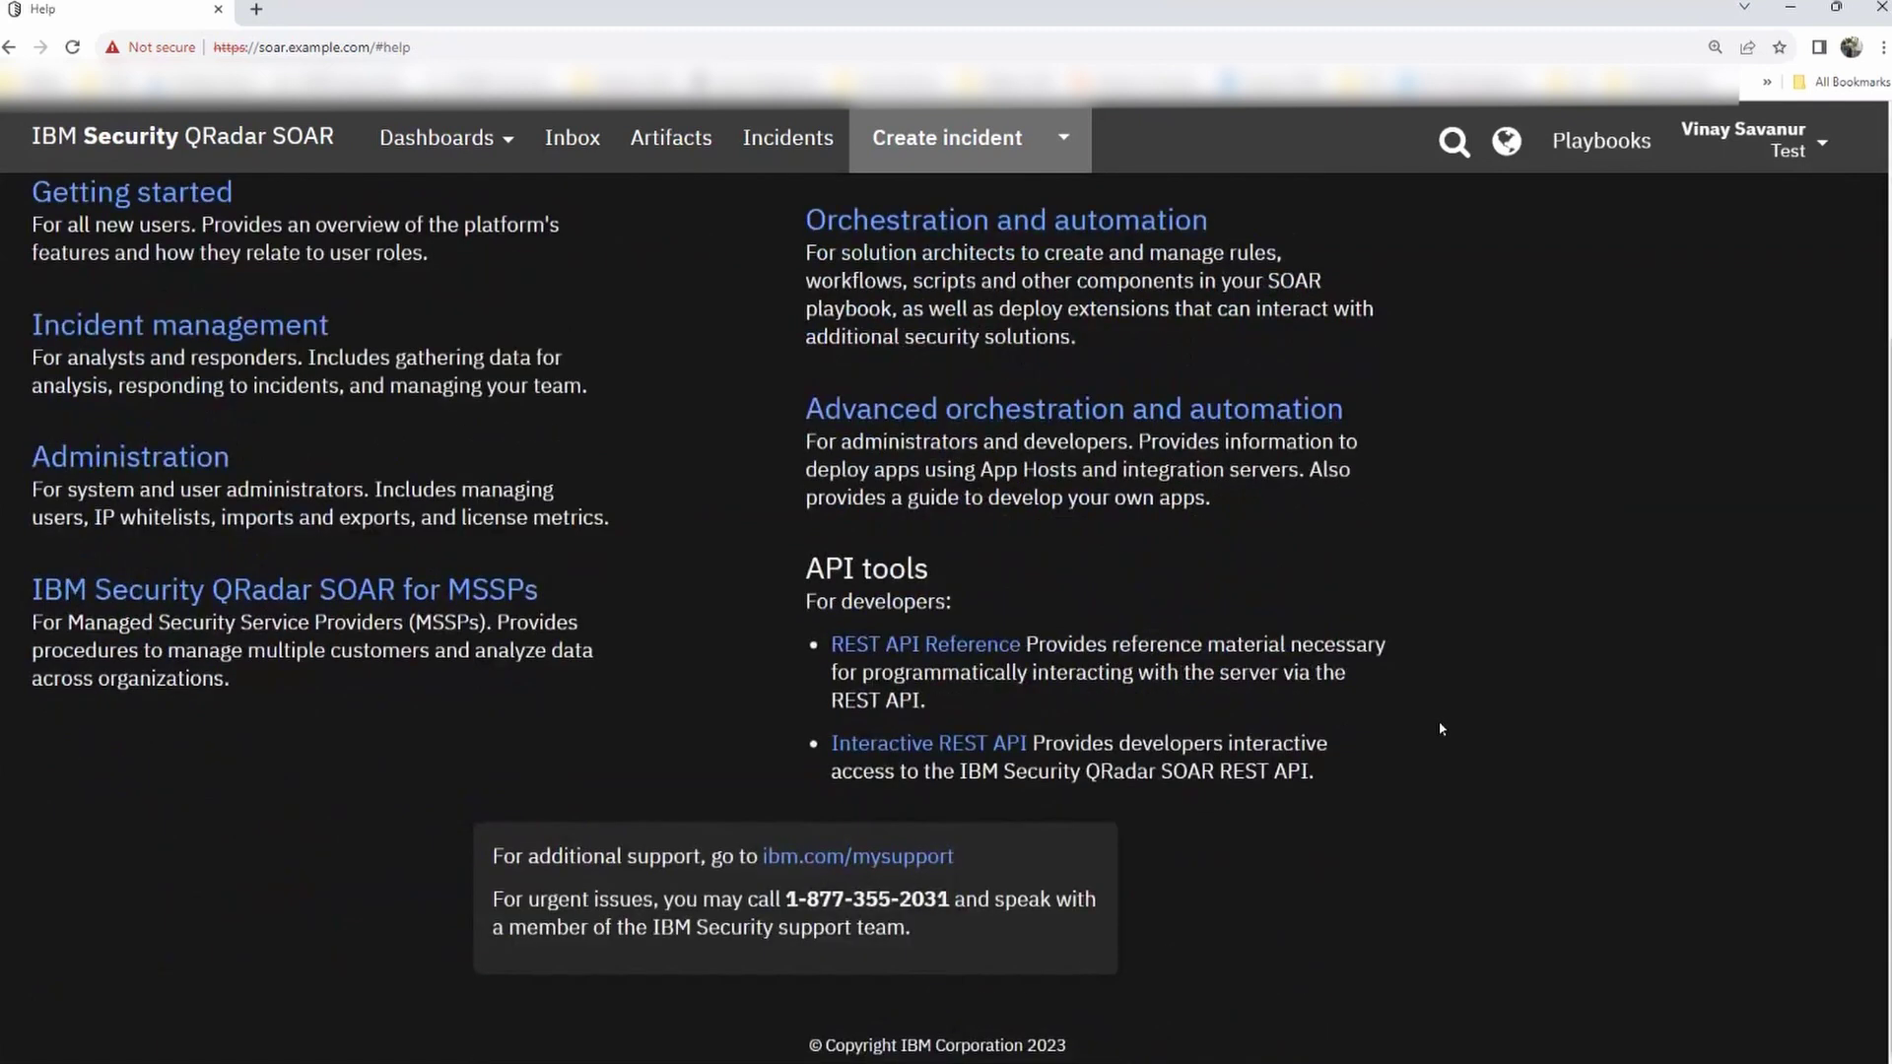
{"action": "scroll", "coordinate": [862, 693], "scroll_direction": "up", "scroll_amount": 1}
{"action": "scroll", "coordinate": [916, 734], "scroll_direction": "up", "scroll_amount": 2}
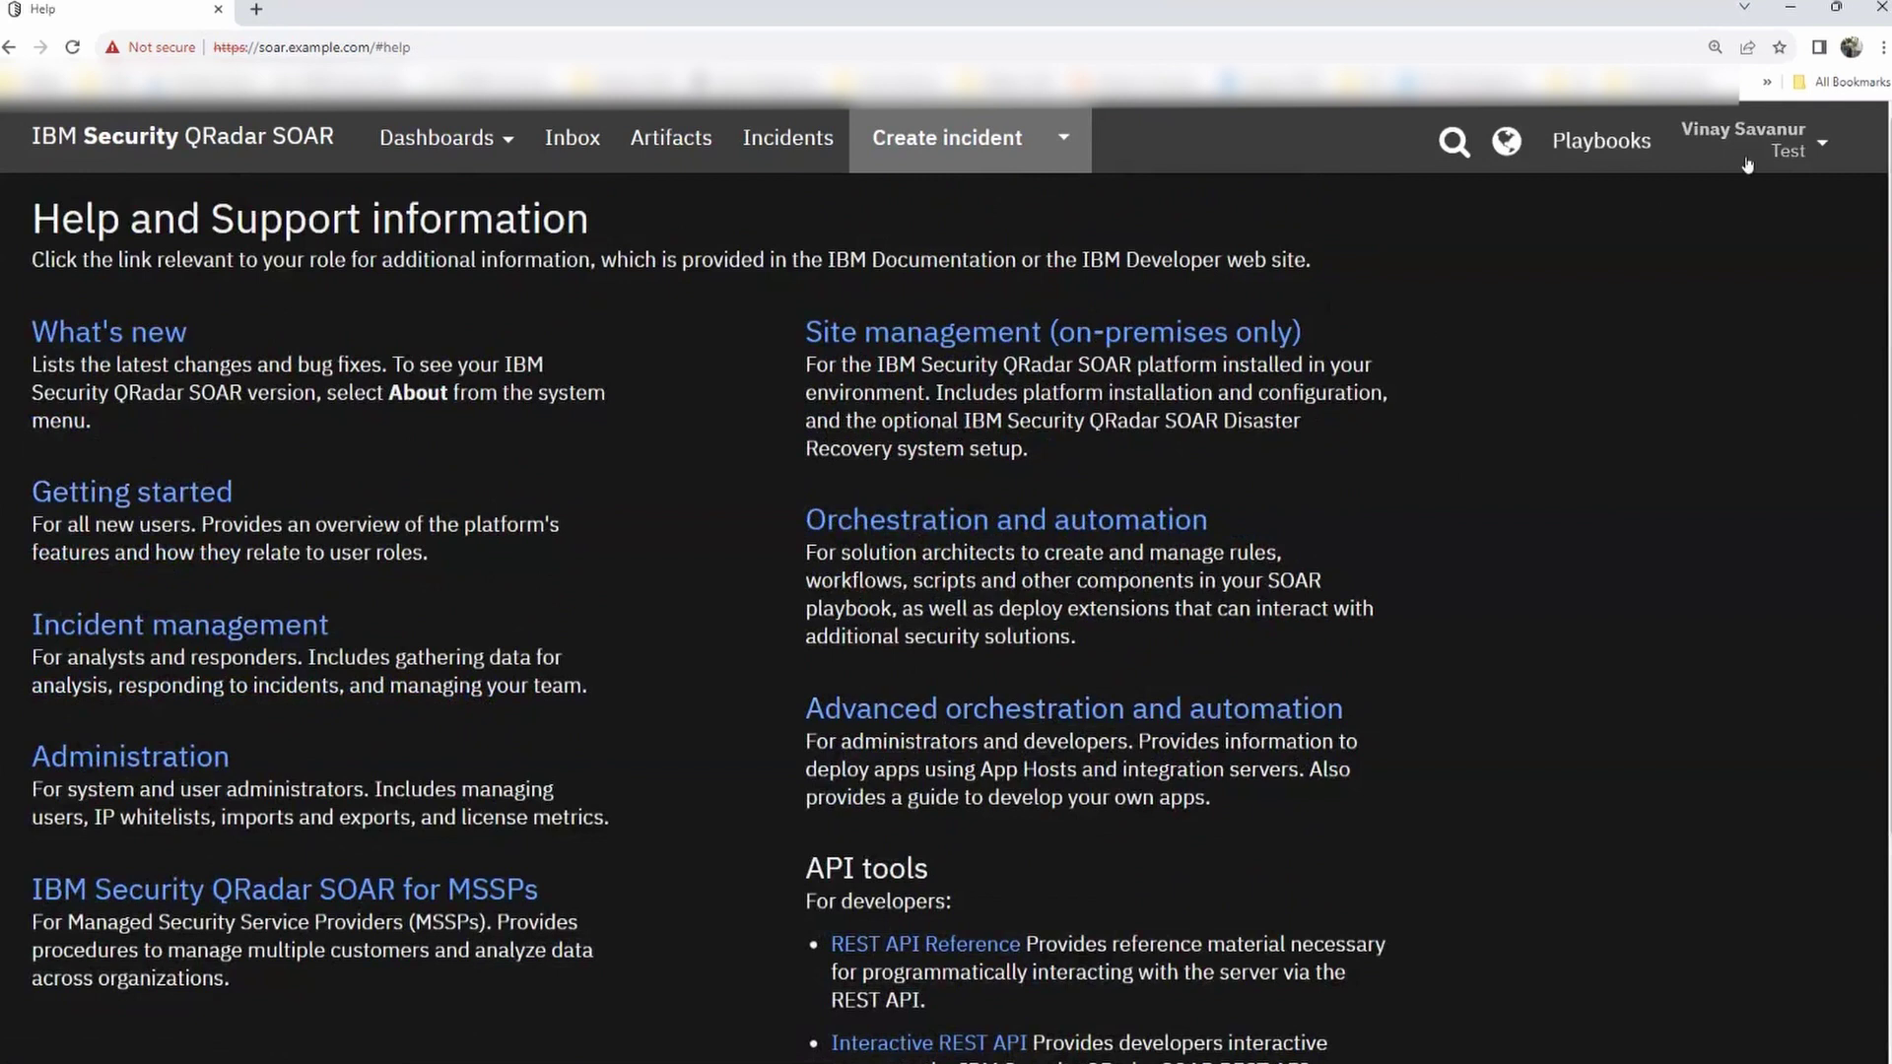
- Open the Users list in Administrator Settings
{"action": "left_click", "coordinate": [1795, 151]}
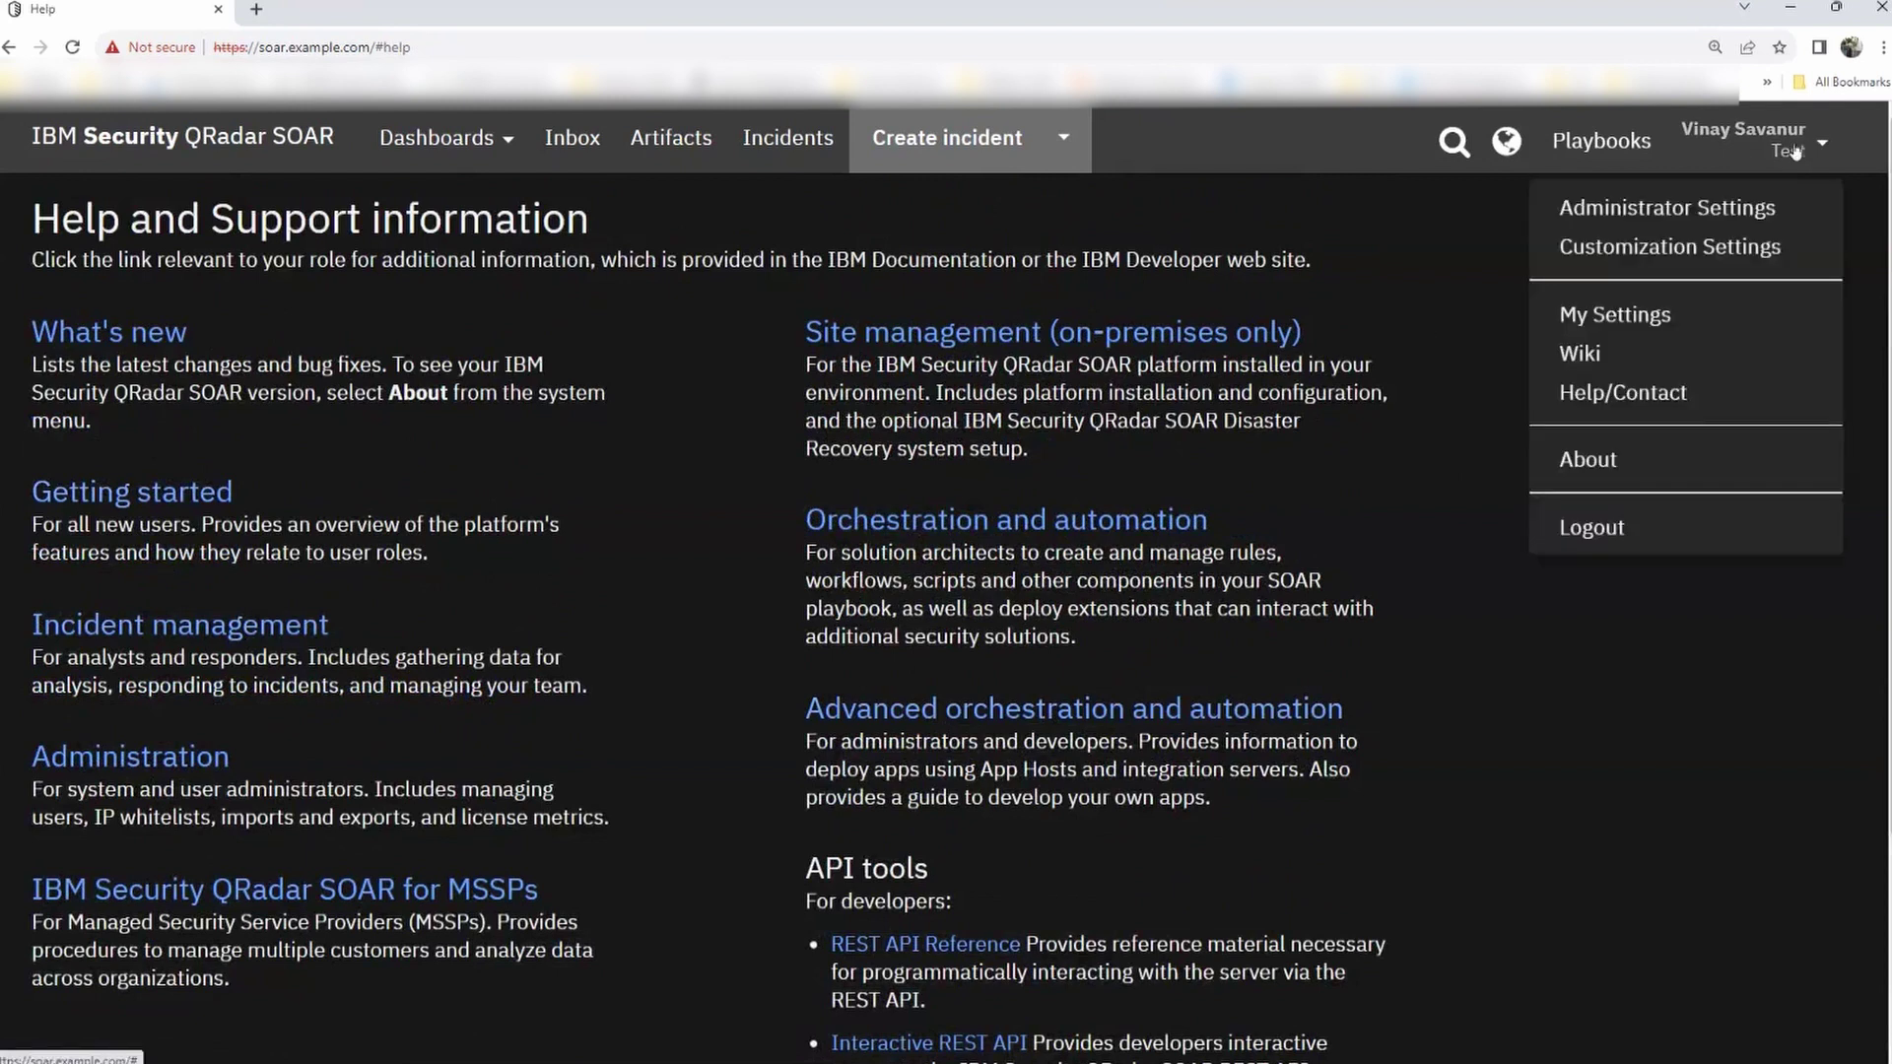
{"action": "left_click", "coordinate": [1697, 208]}
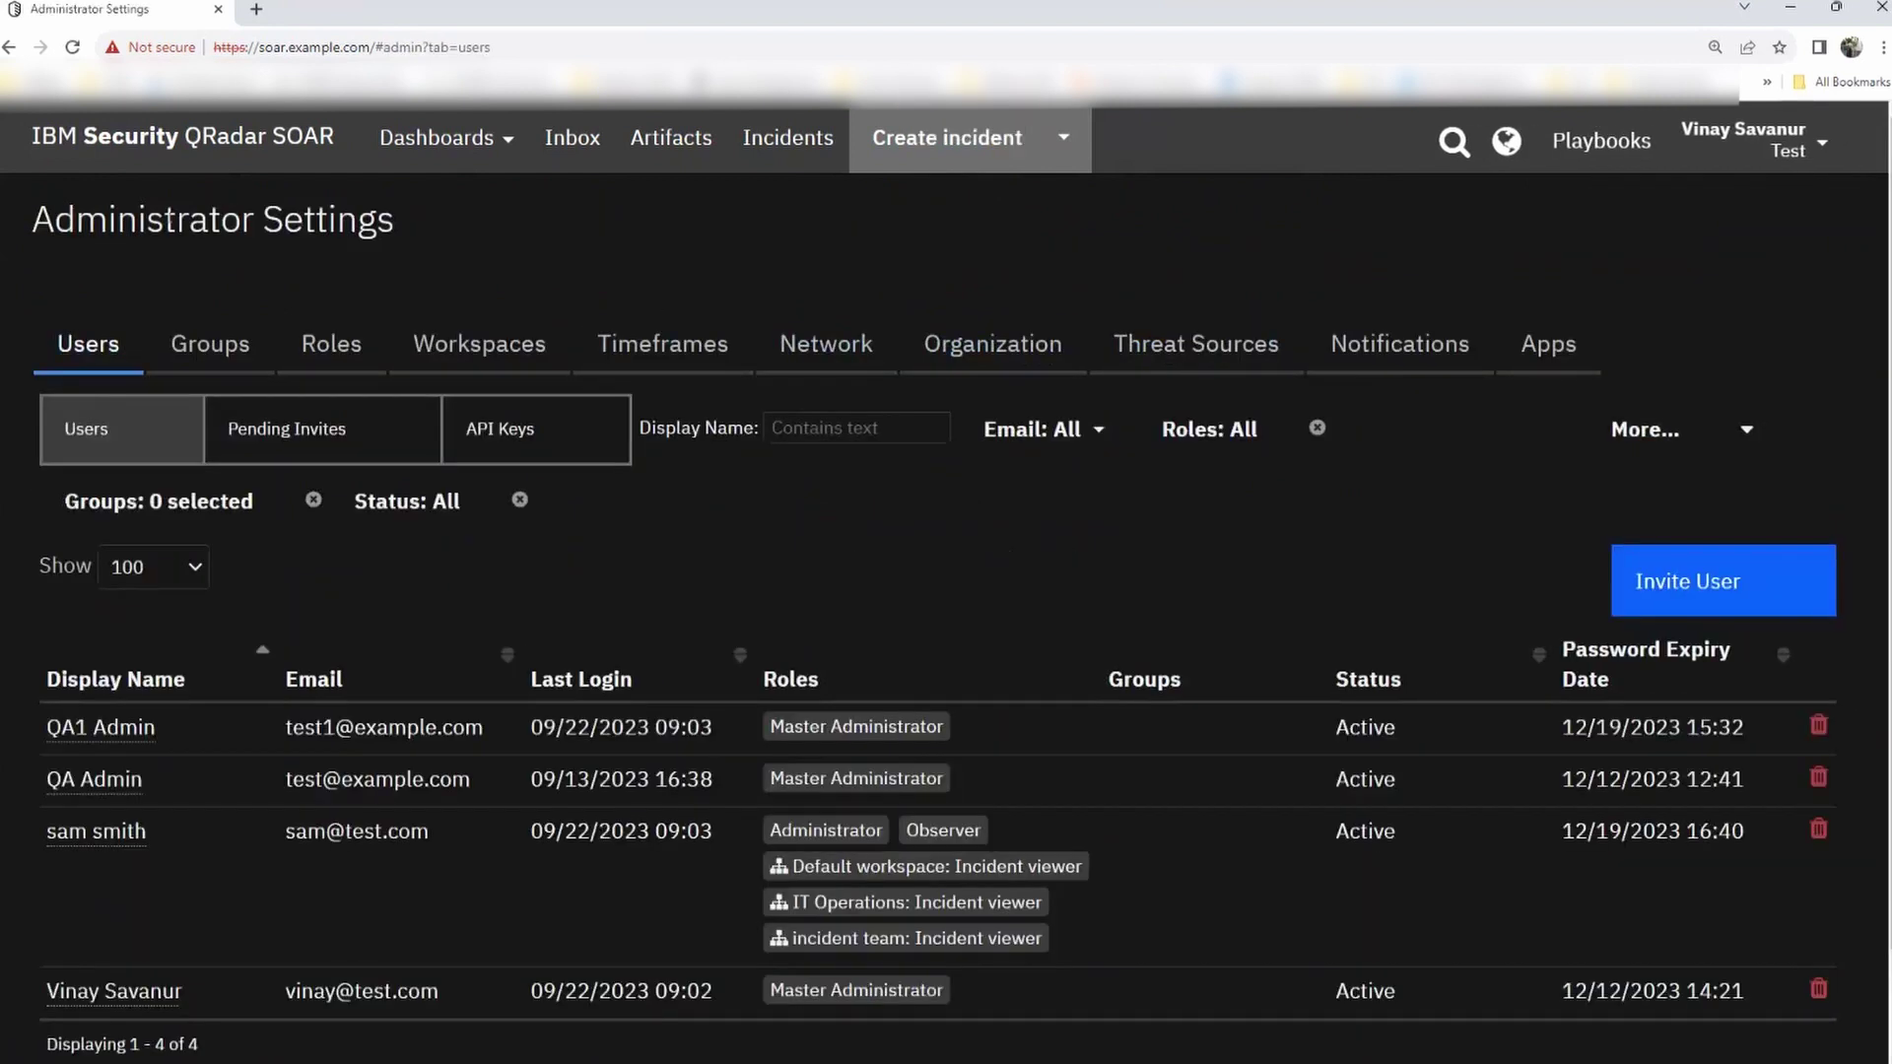
{"action": "left_click_drag", "start_coordinate": [31, 227], "coordinate": [398, 219]}
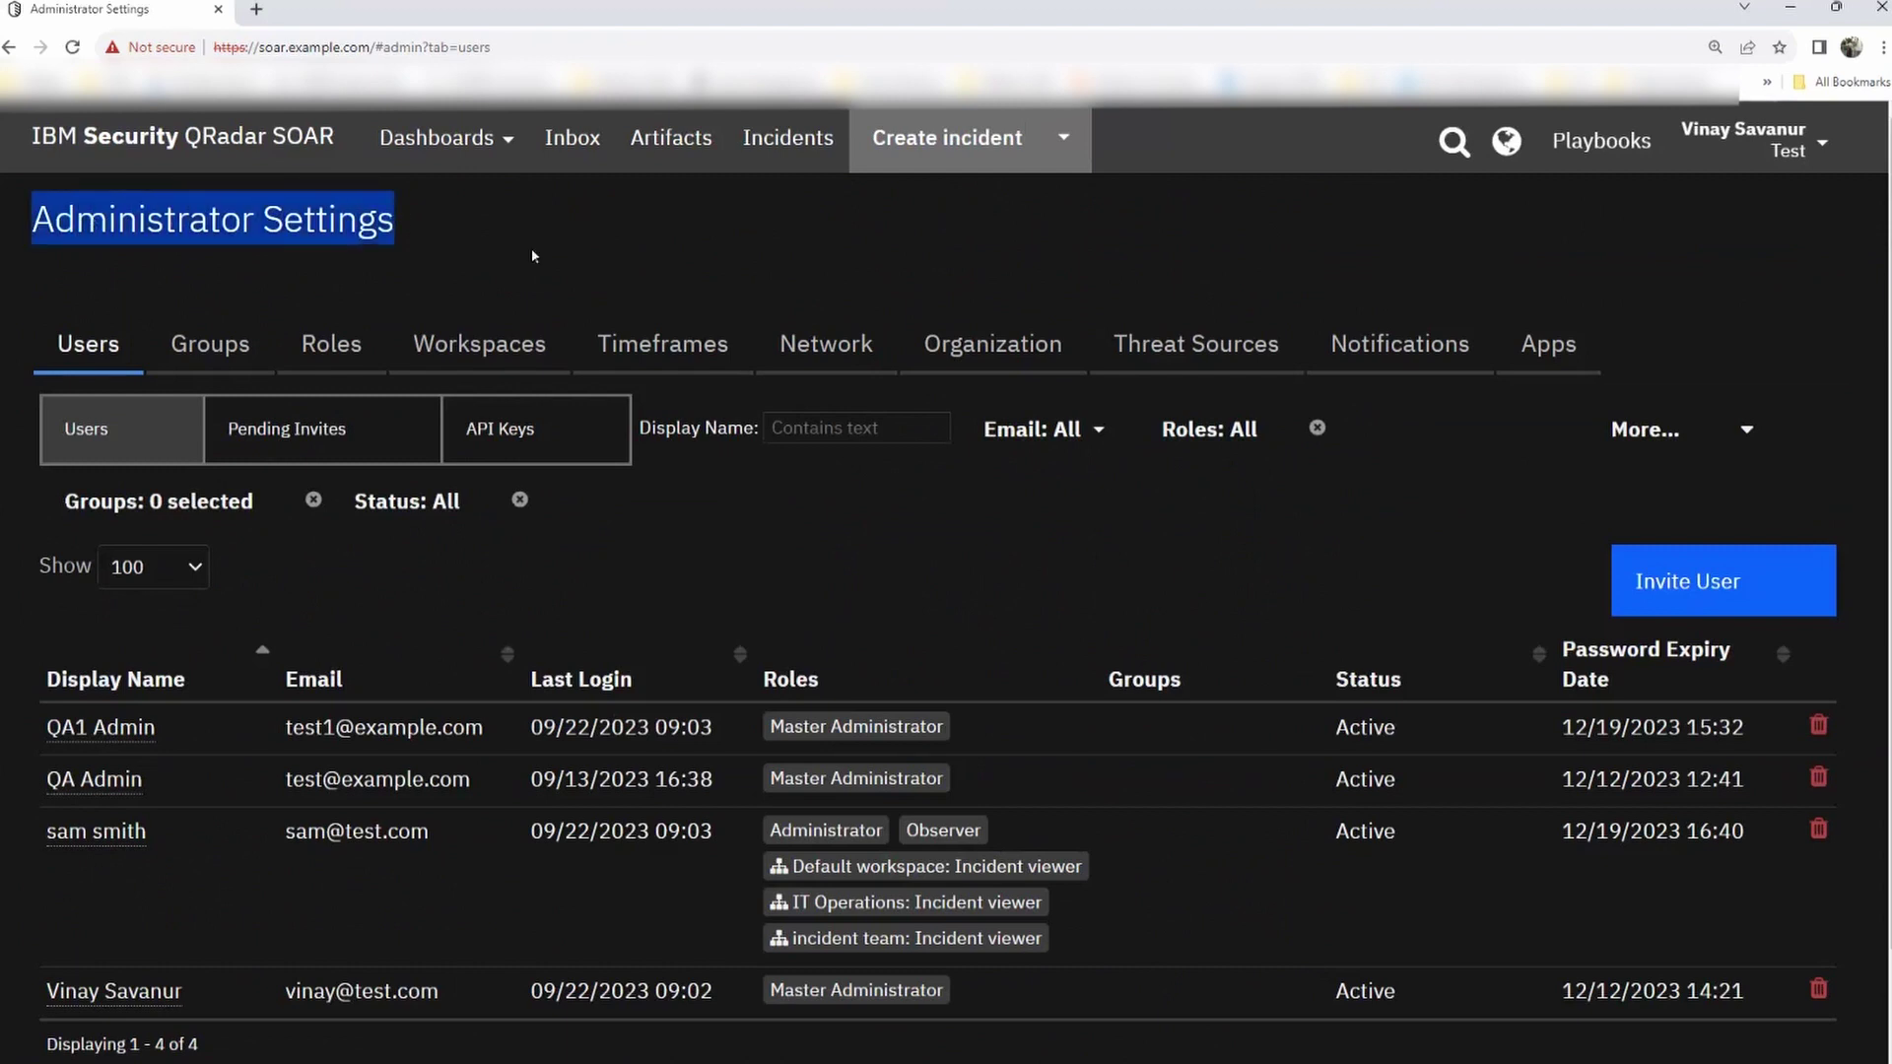
{"action": "left_click", "coordinate": [534, 256]}
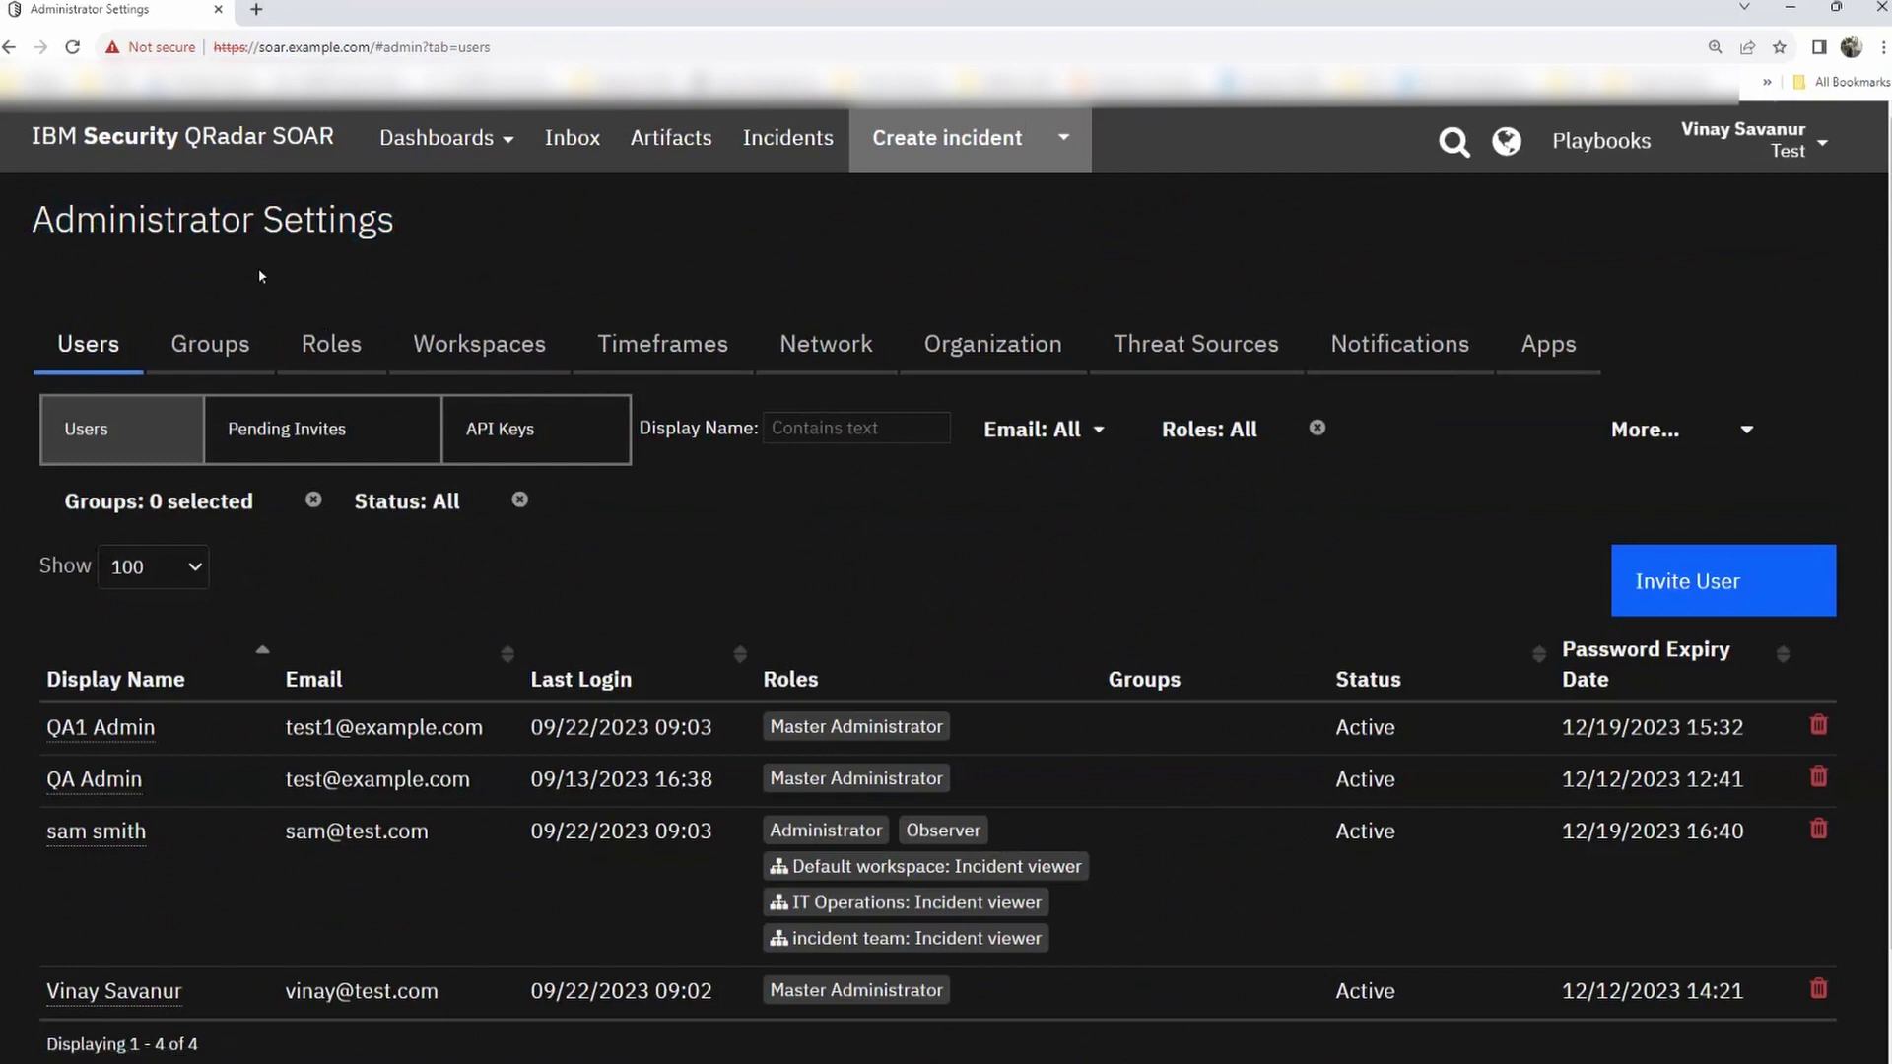
{"action": "left_click", "coordinate": [87, 355]}
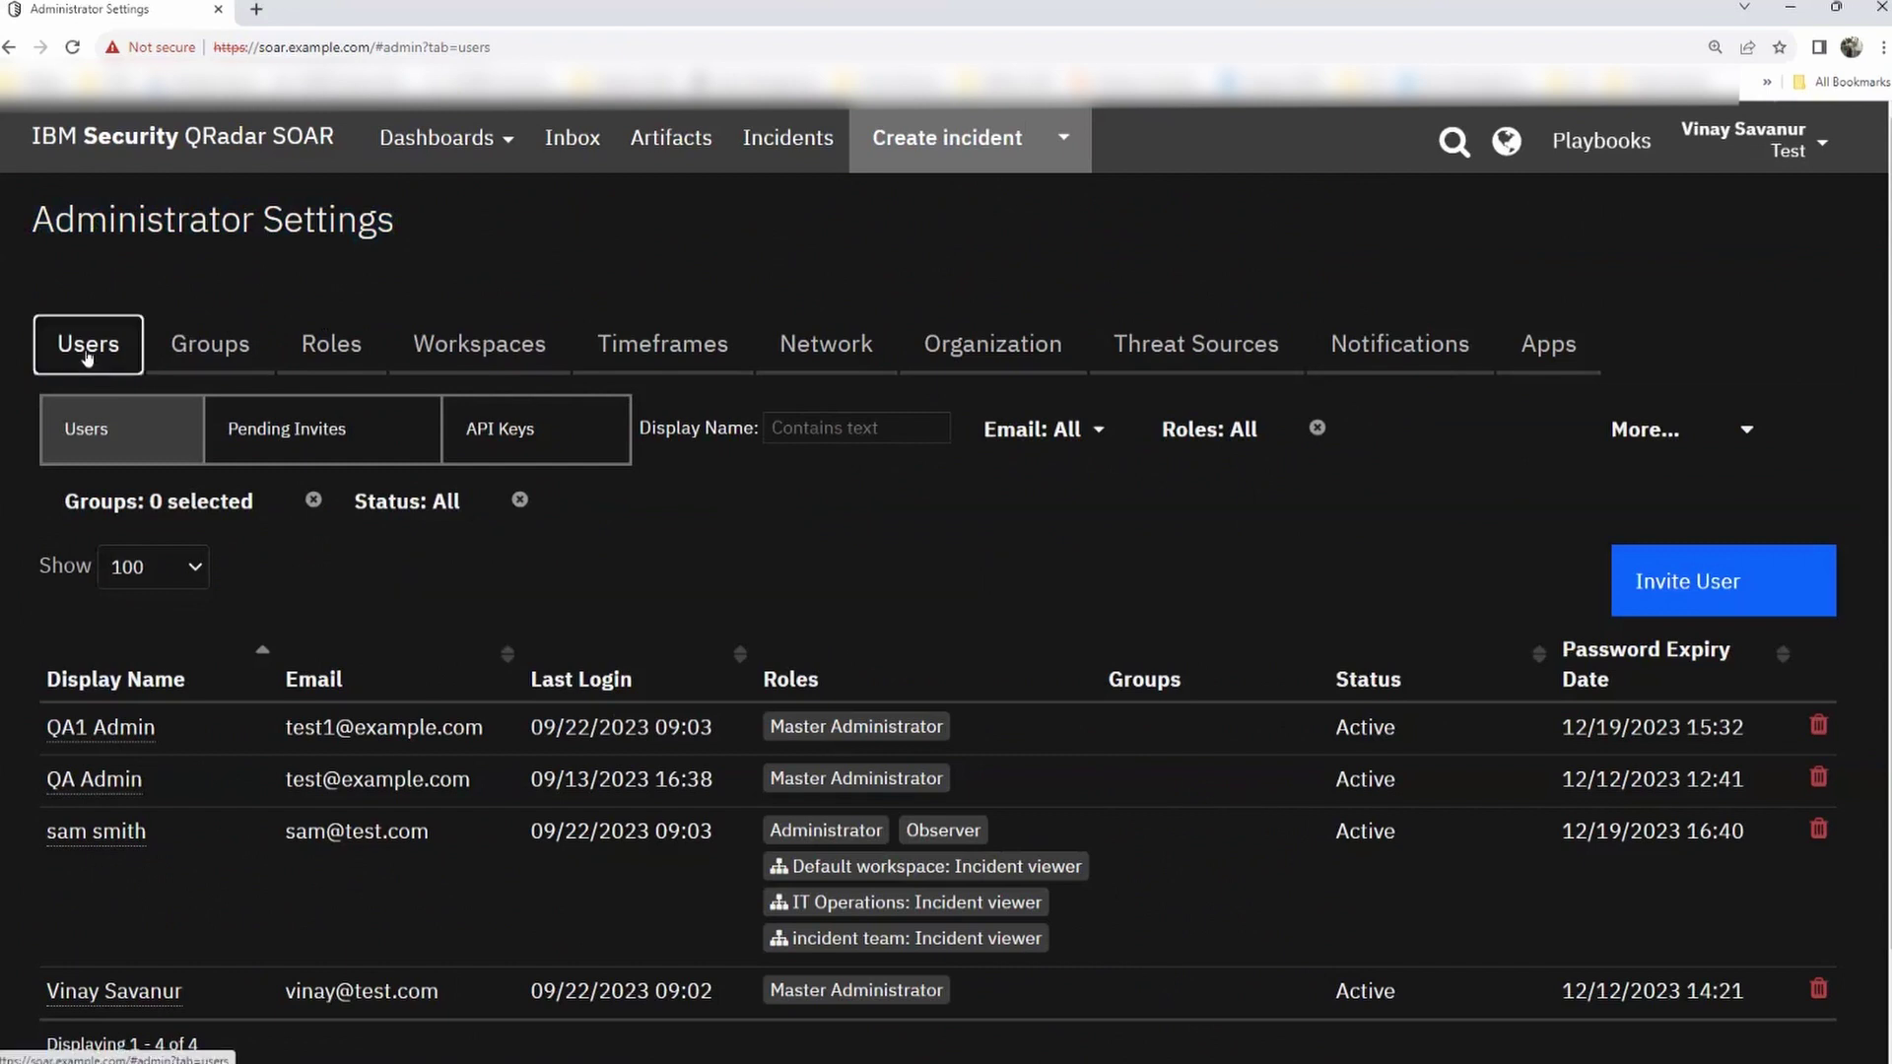
- Examine the user accounts' display names, emails, last logins, roles, groups, status and password expiry dates
{"action": "scroll", "coordinate": [1285, 690], "scroll_direction": "down", "scroll_amount": 2}
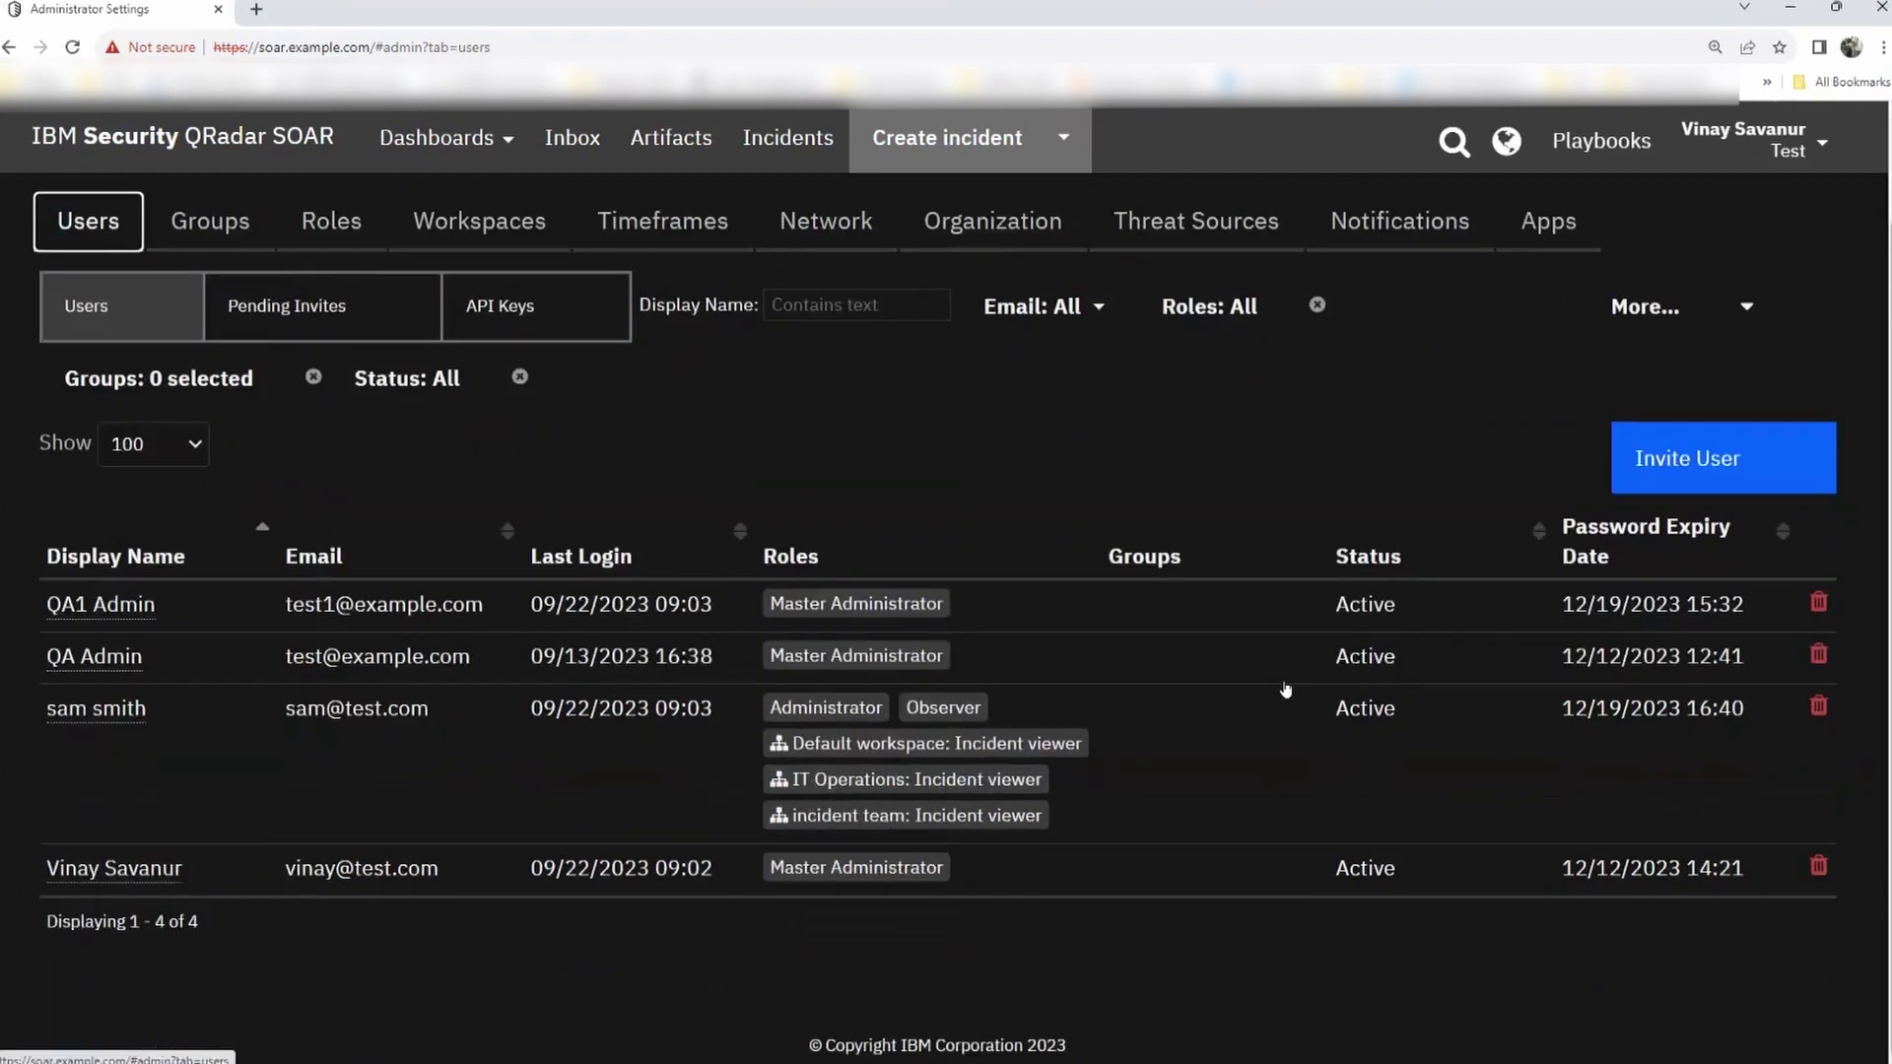
{"action": "scroll", "coordinate": [877, 572], "scroll_direction": "up", "scroll_amount": 2}
{"action": "scroll", "coordinate": [872, 591], "scroll_direction": "down", "scroll_amount": 2}
{"action": "scroll", "coordinate": [40, 785], "scroll_direction": "up", "scroll_amount": 2}
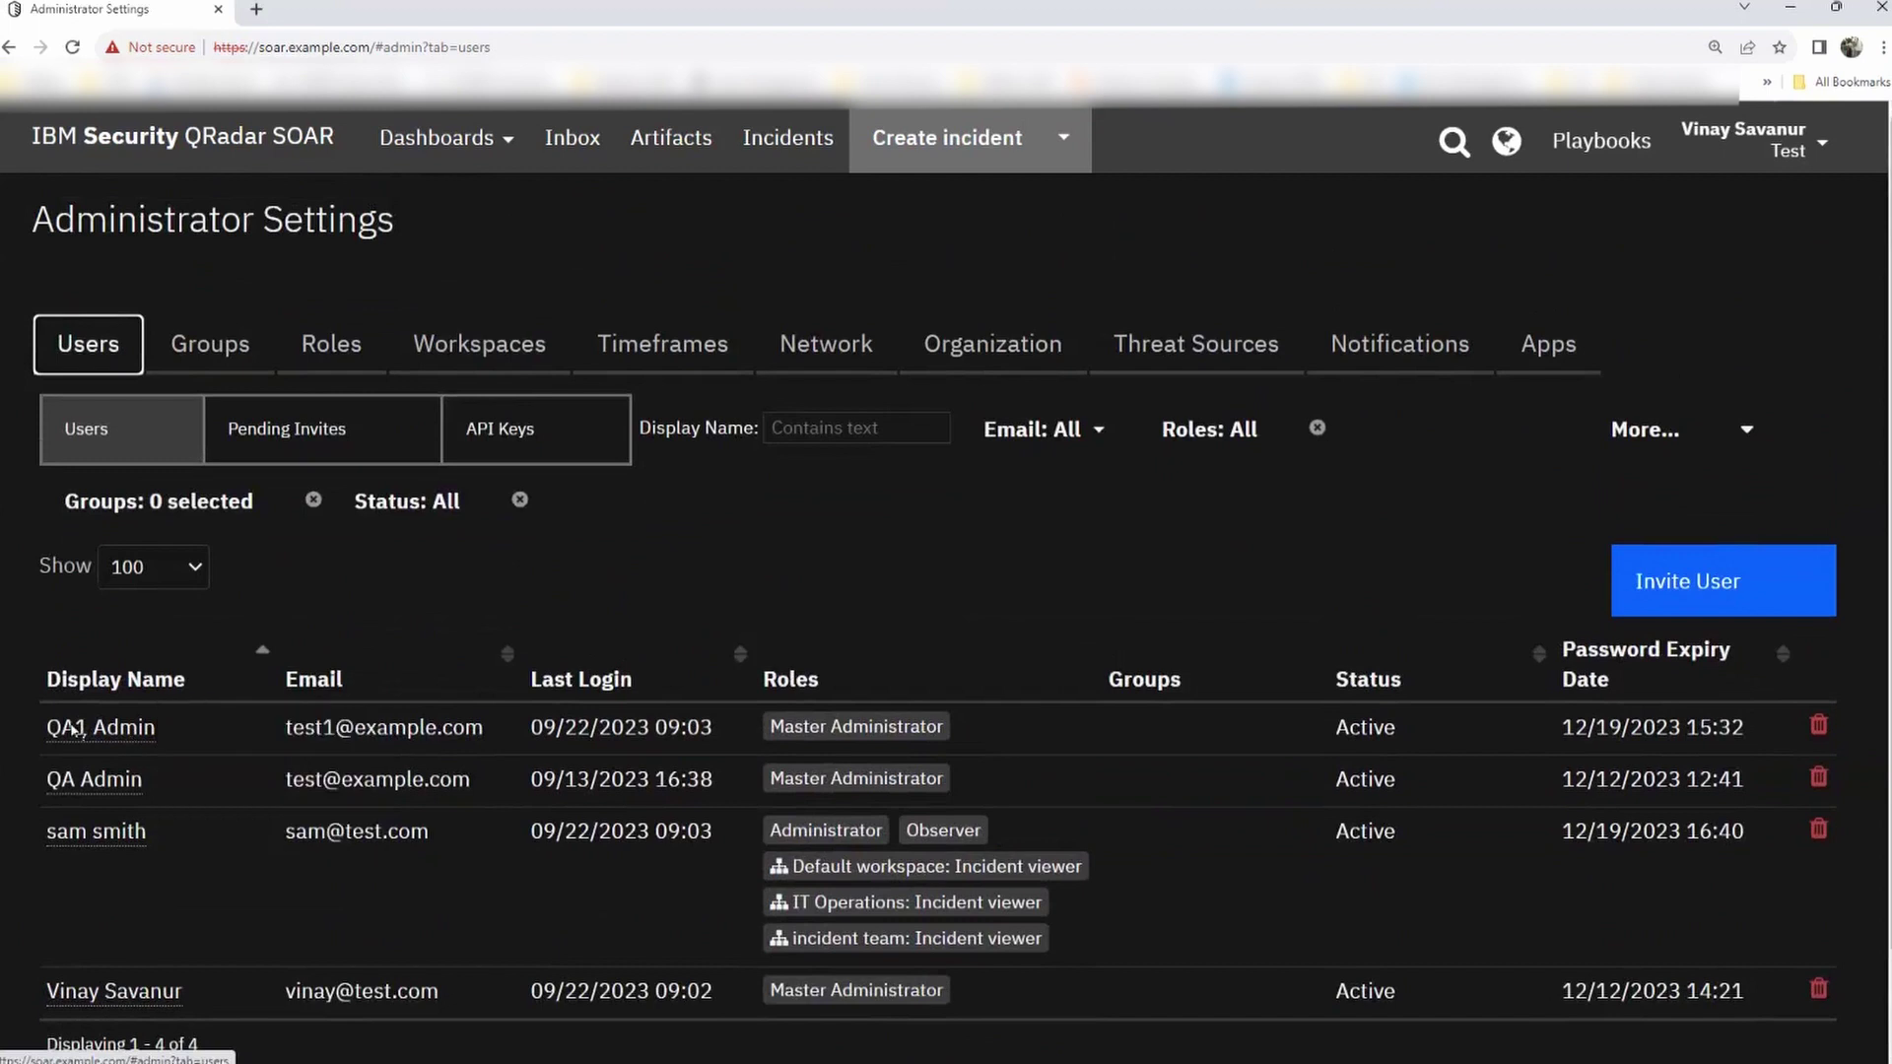
{"action": "mouse_move", "coordinate": [89, 700]}
{"action": "scroll", "coordinate": [887, 640], "scroll_direction": "down", "scroll_amount": 2}
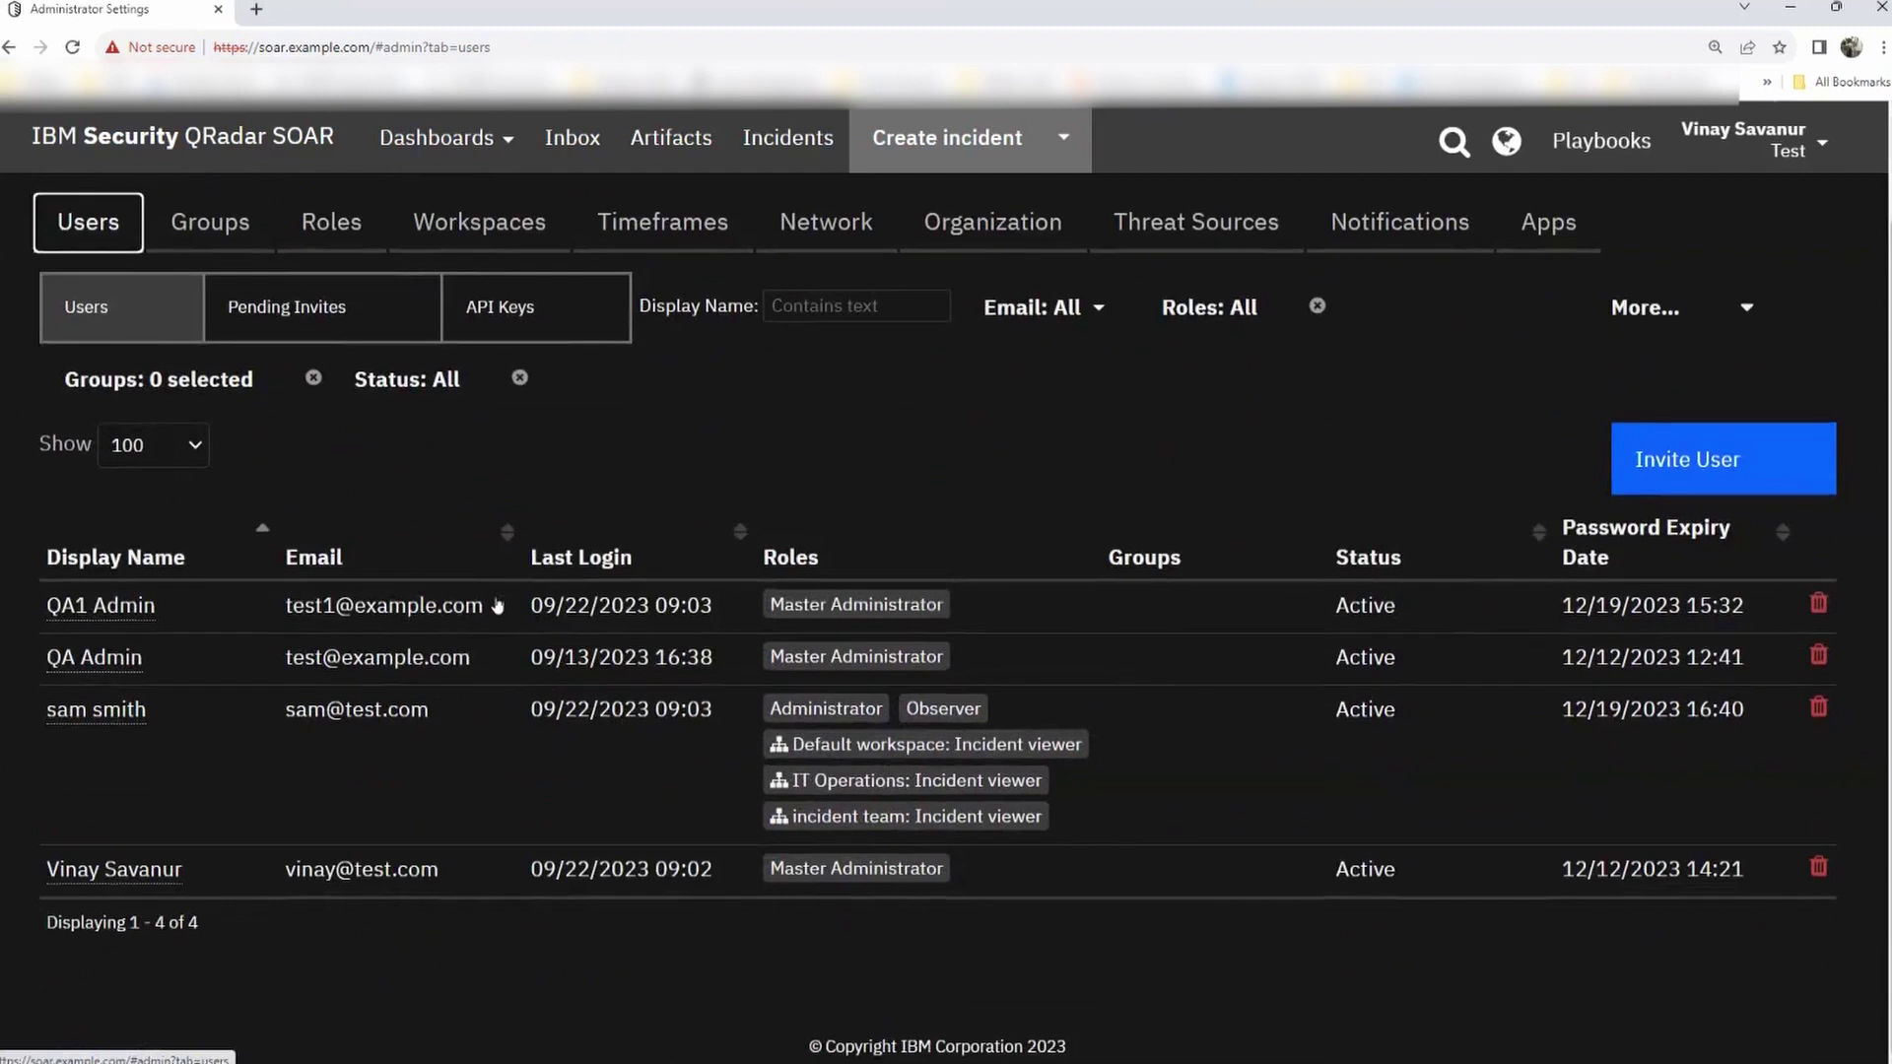
{"action": "scroll", "coordinate": [949, 598], "scroll_direction": "up", "scroll_amount": 1}
{"action": "scroll", "coordinate": [933, 573], "scroll_direction": "down", "scroll_amount": 1}
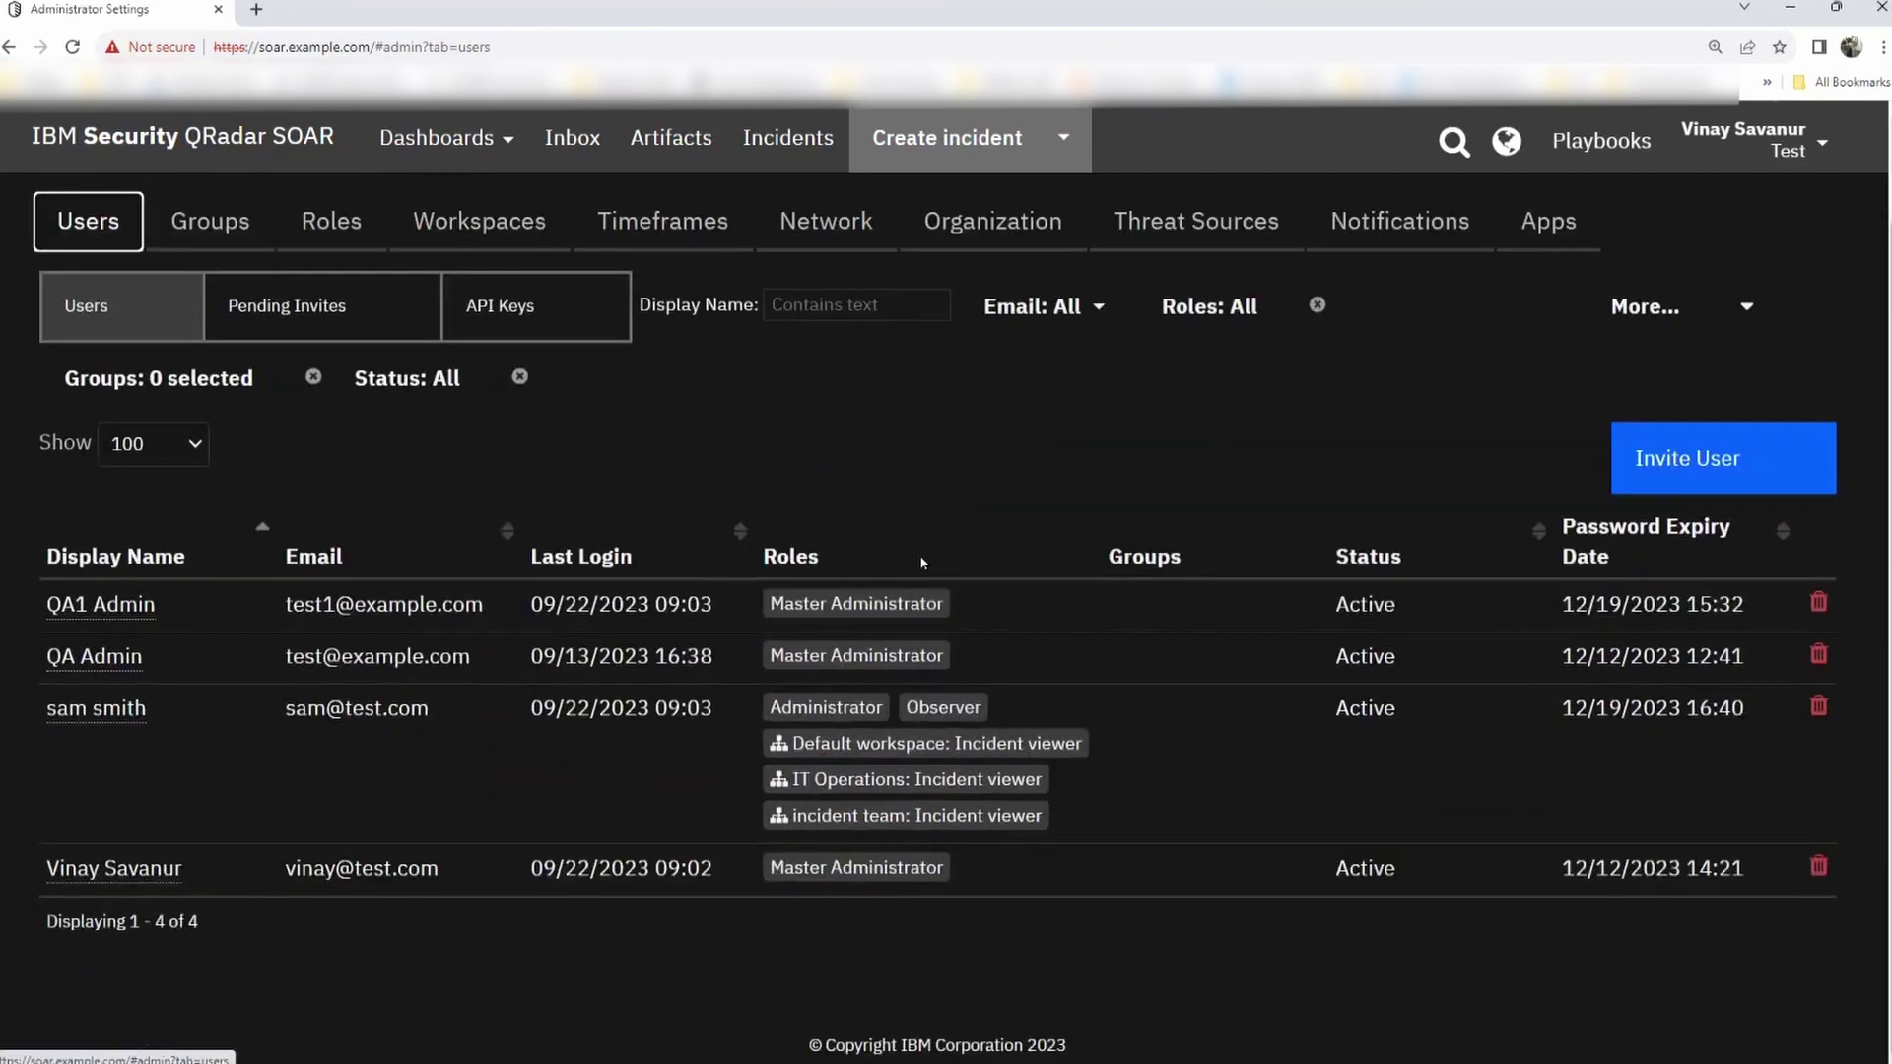
- Open the details of the user with the Administrator and Observer roles and review the summary, permissions and global roles
{"action": "left_click", "coordinate": [94, 713]}
{"action": "scroll", "coordinate": [1025, 562], "scroll_direction": "down", "scroll_amount": 4}
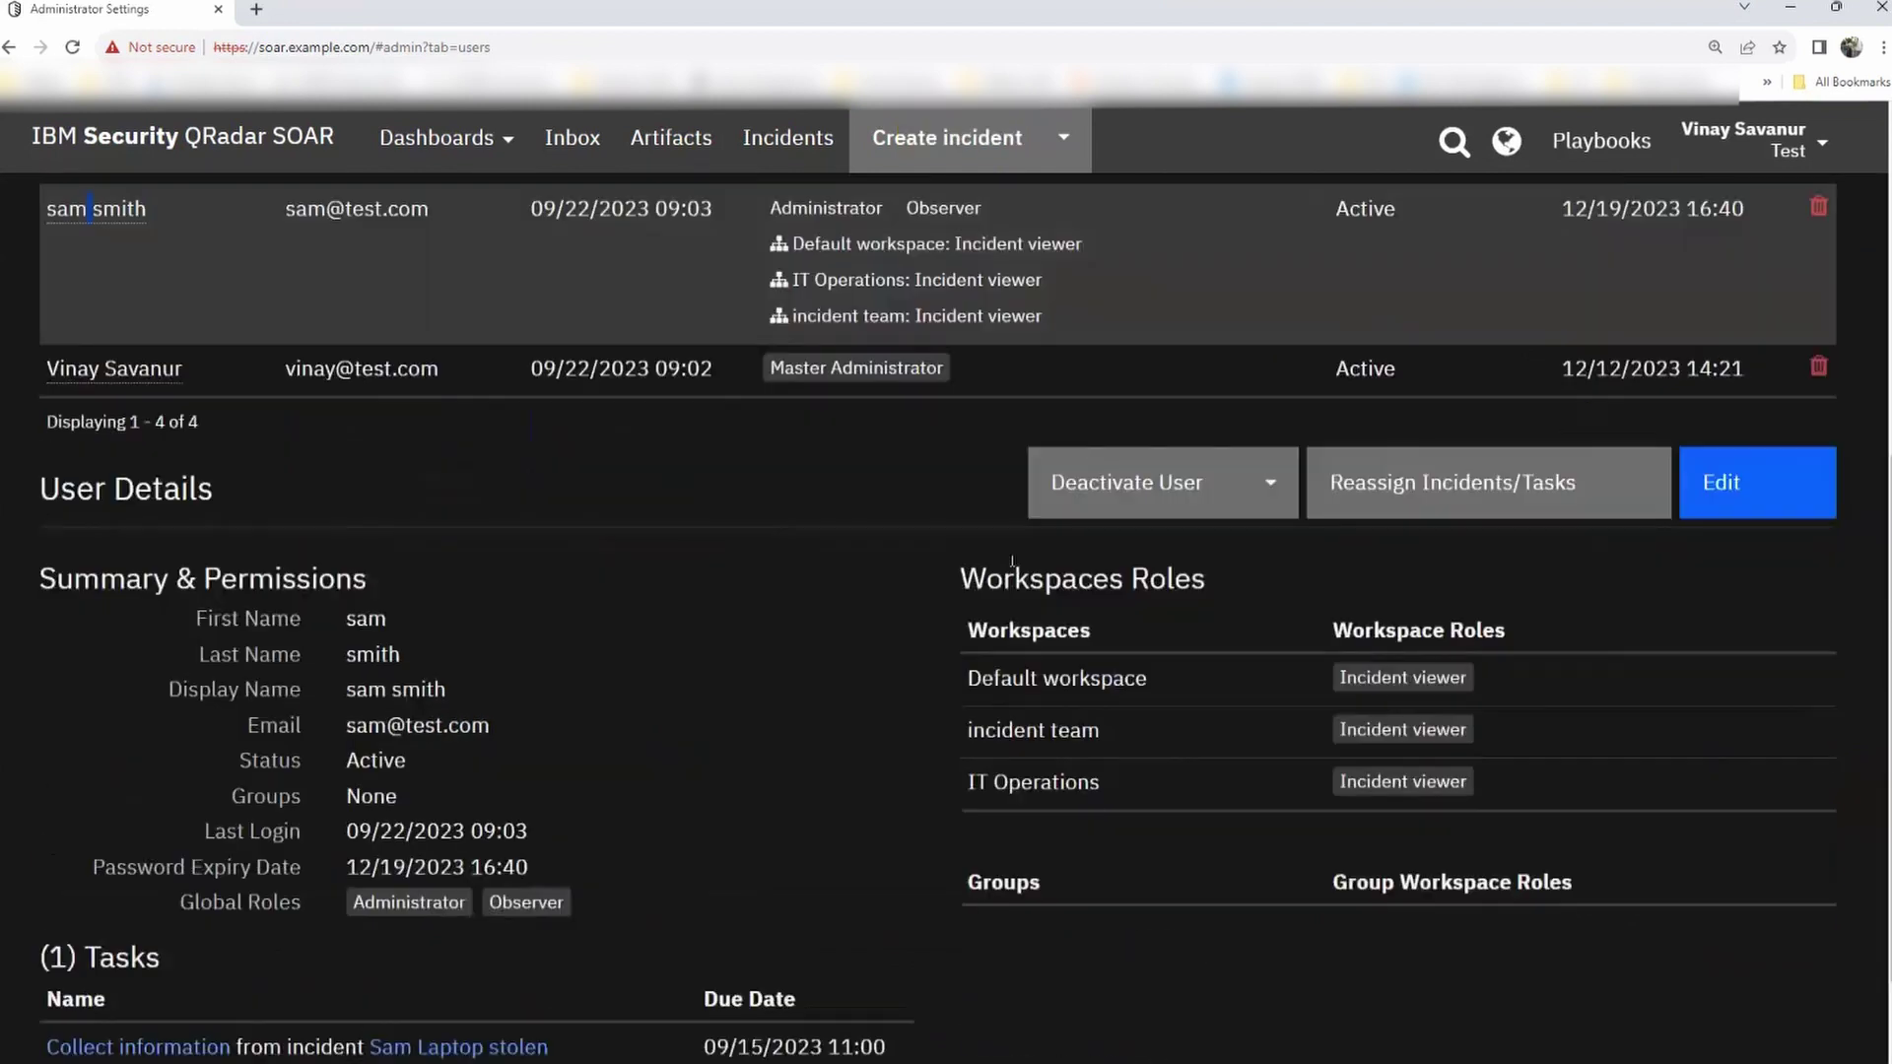
{"action": "scroll", "coordinate": [1008, 557], "scroll_direction": "down", "scroll_amount": 1}
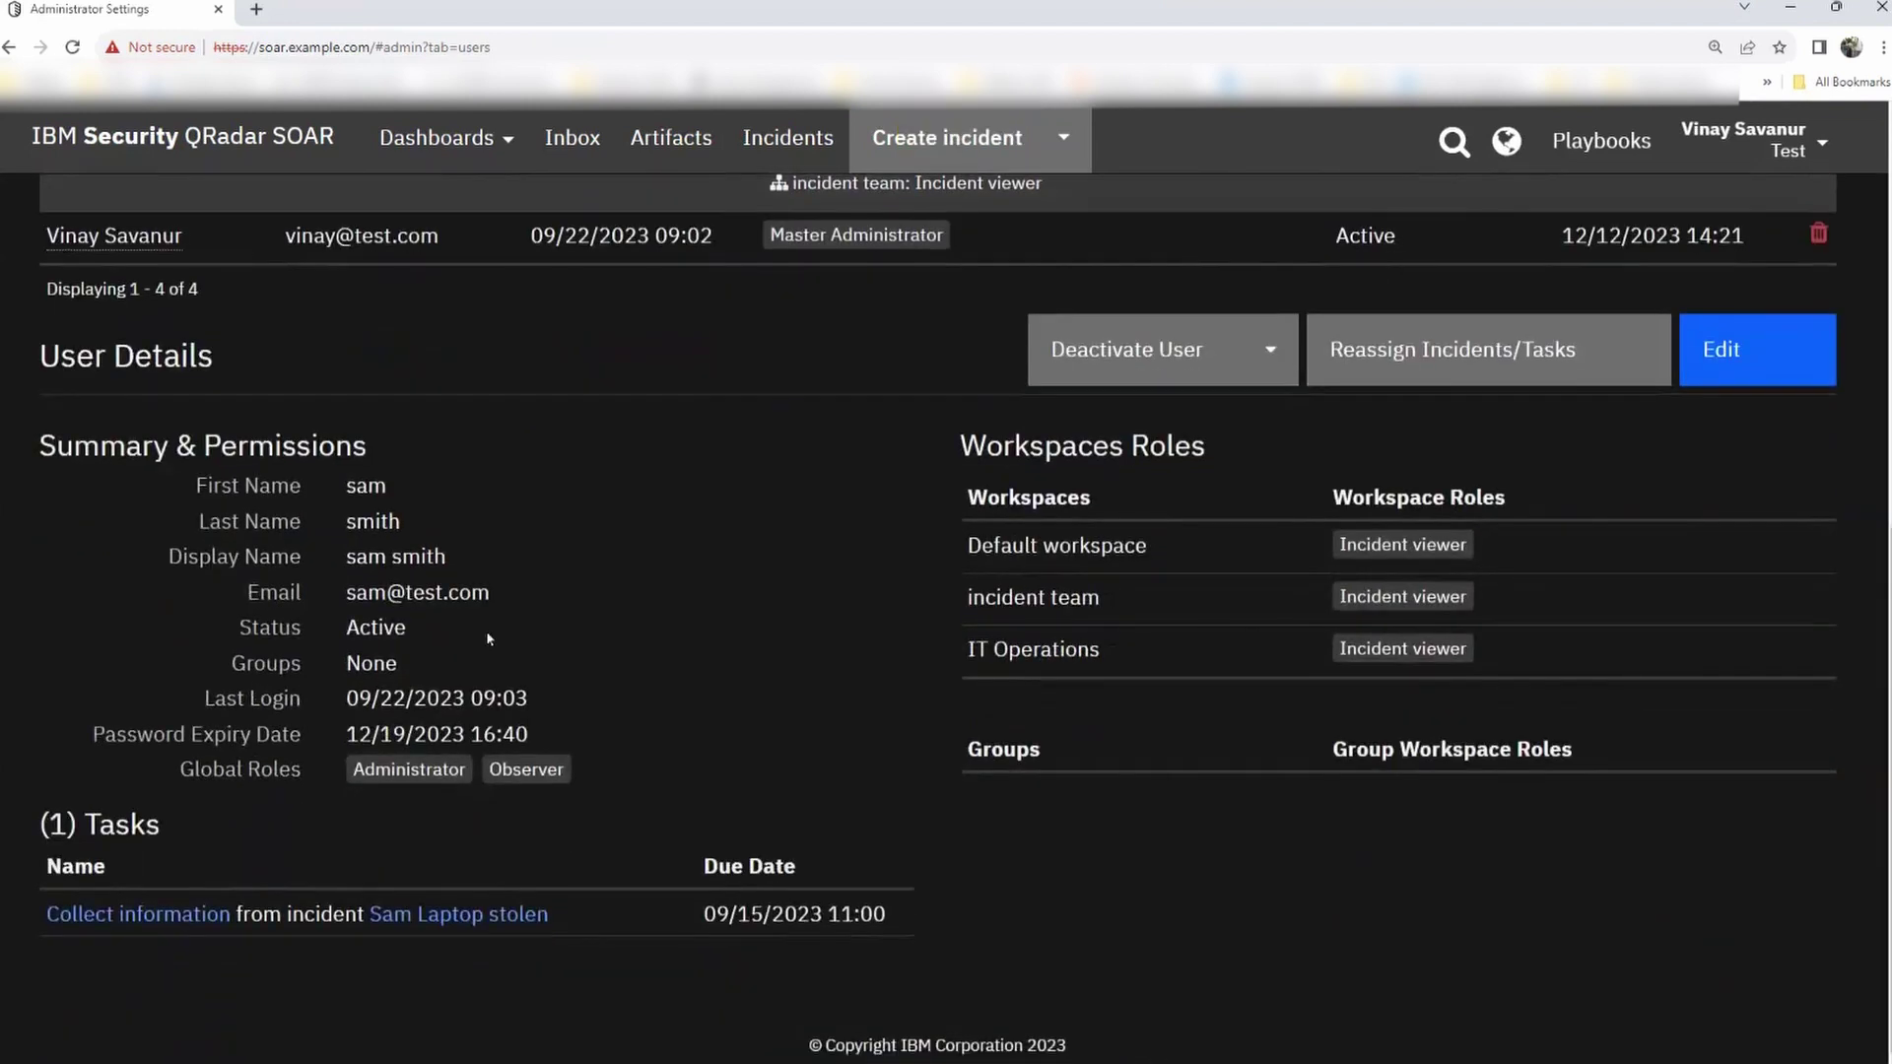
{"action": "left_click_drag", "start_coordinate": [52, 365], "coordinate": [202, 445]}
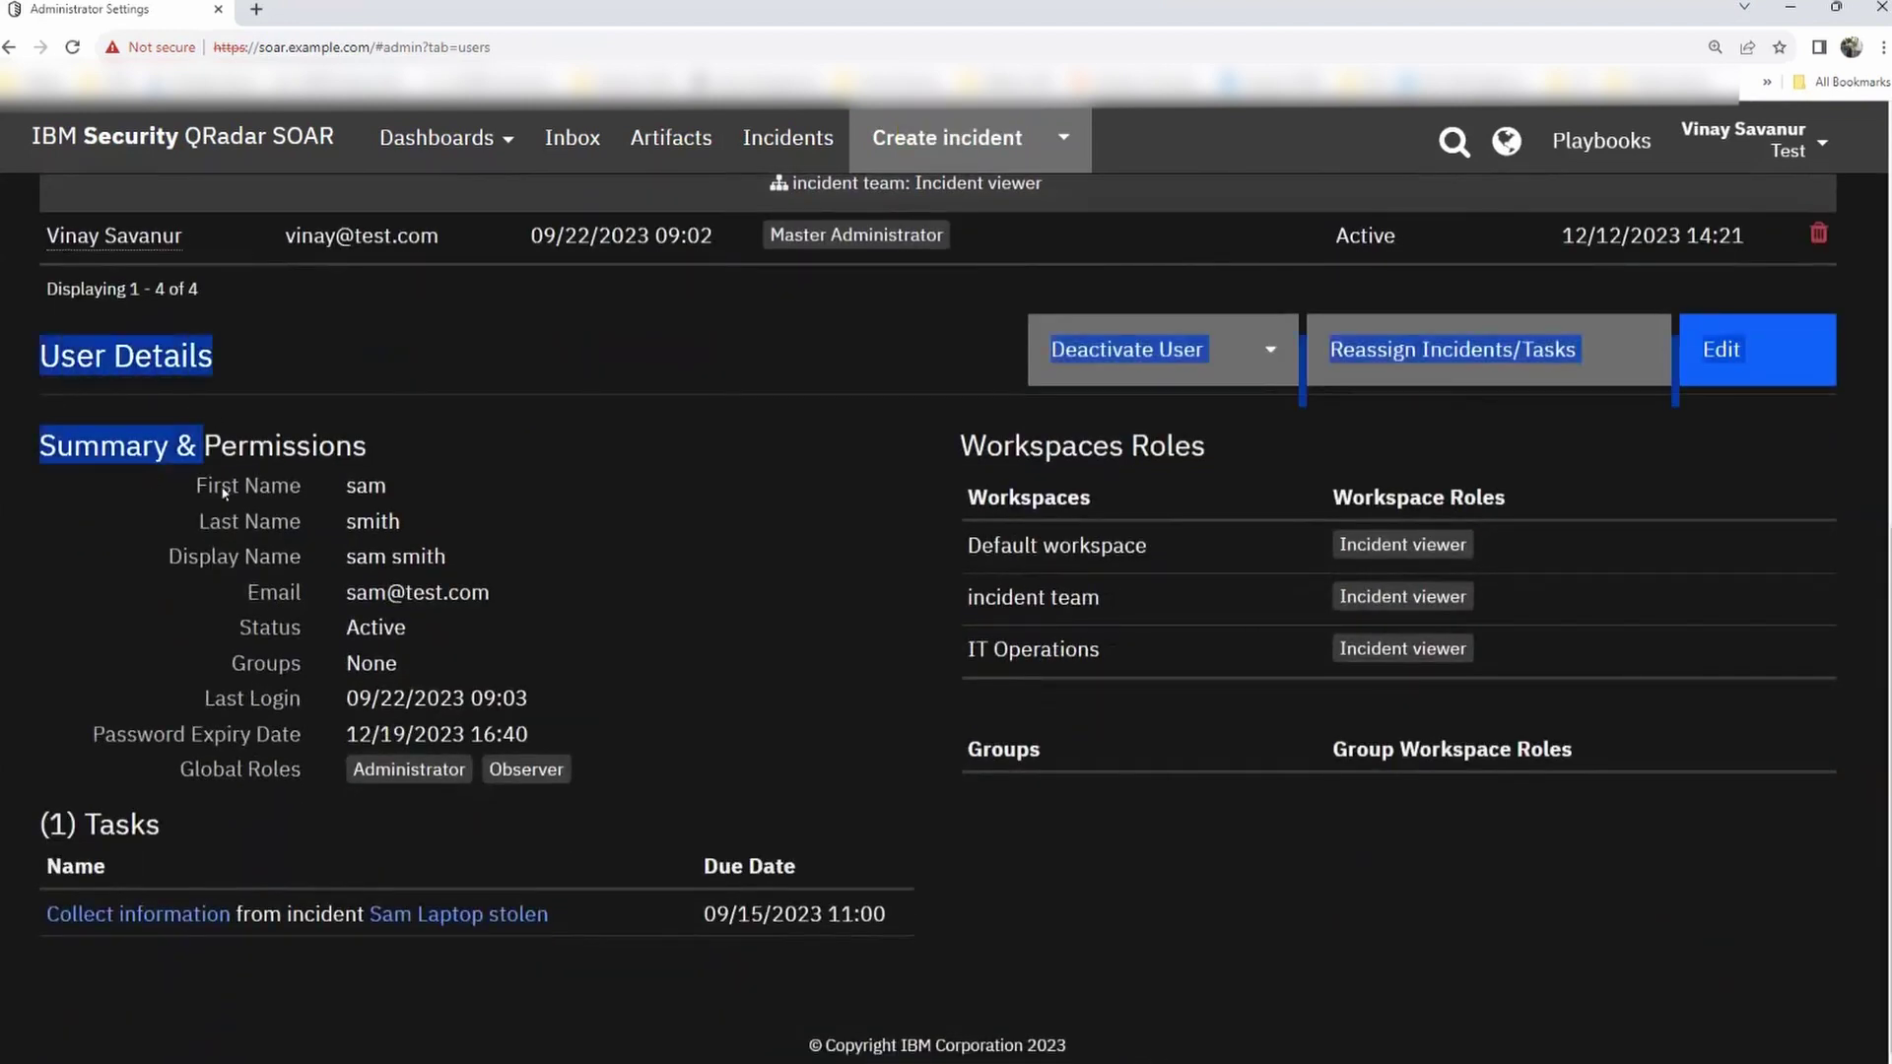
{"action": "left_click", "coordinate": [51, 444]}
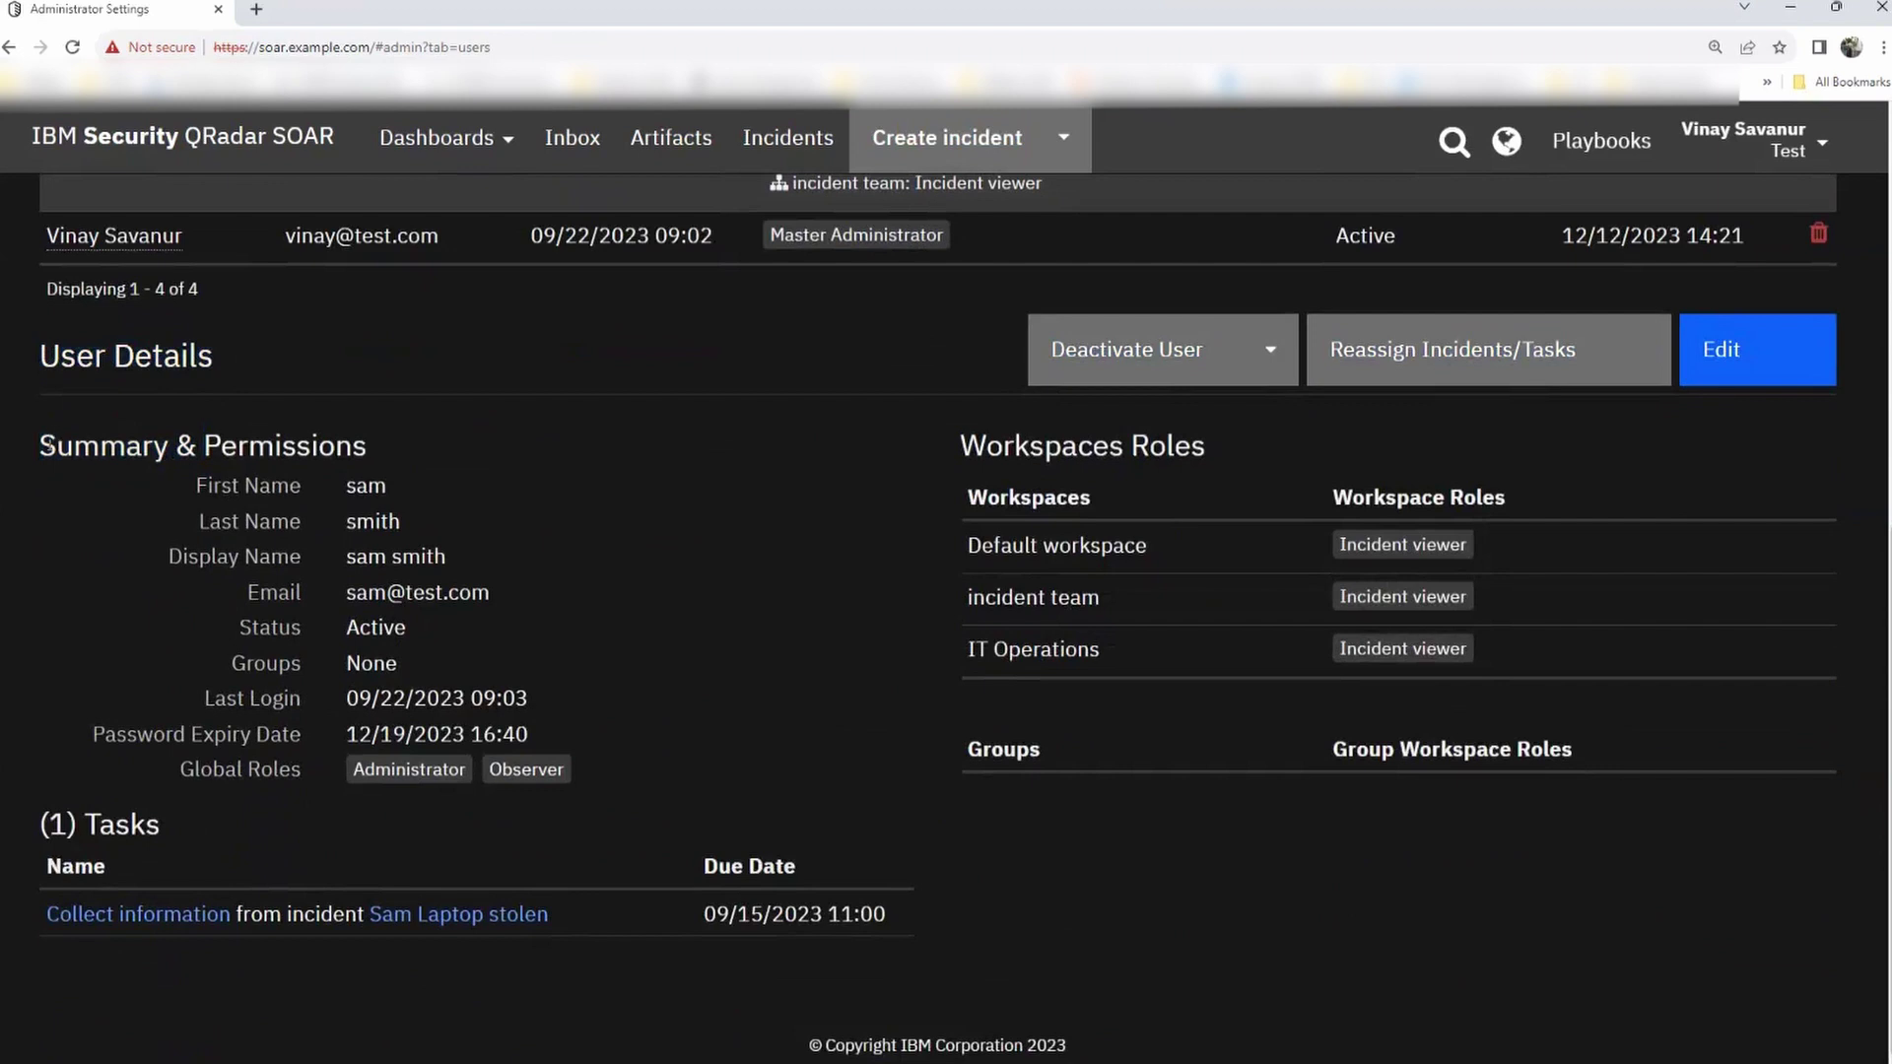
{"action": "left_click_drag", "start_coordinate": [47, 445], "coordinate": [369, 468]}
{"action": "left_click", "coordinate": [517, 527]}
{"action": "double_click", "coordinate": [263, 631]}
{"action": "left_click_drag", "start_coordinate": [254, 663], "coordinate": [399, 666]}
{"action": "left_click", "coordinate": [285, 696]}
{"action": "left_click_drag", "start_coordinate": [177, 769], "coordinate": [313, 783]}
{"action": "left_click", "coordinate": [724, 712]}
- Add the Incident Creator global role to the user, remove Incident viewer from the incident team workspace, and save
{"action": "left_click", "coordinate": [1742, 367]}
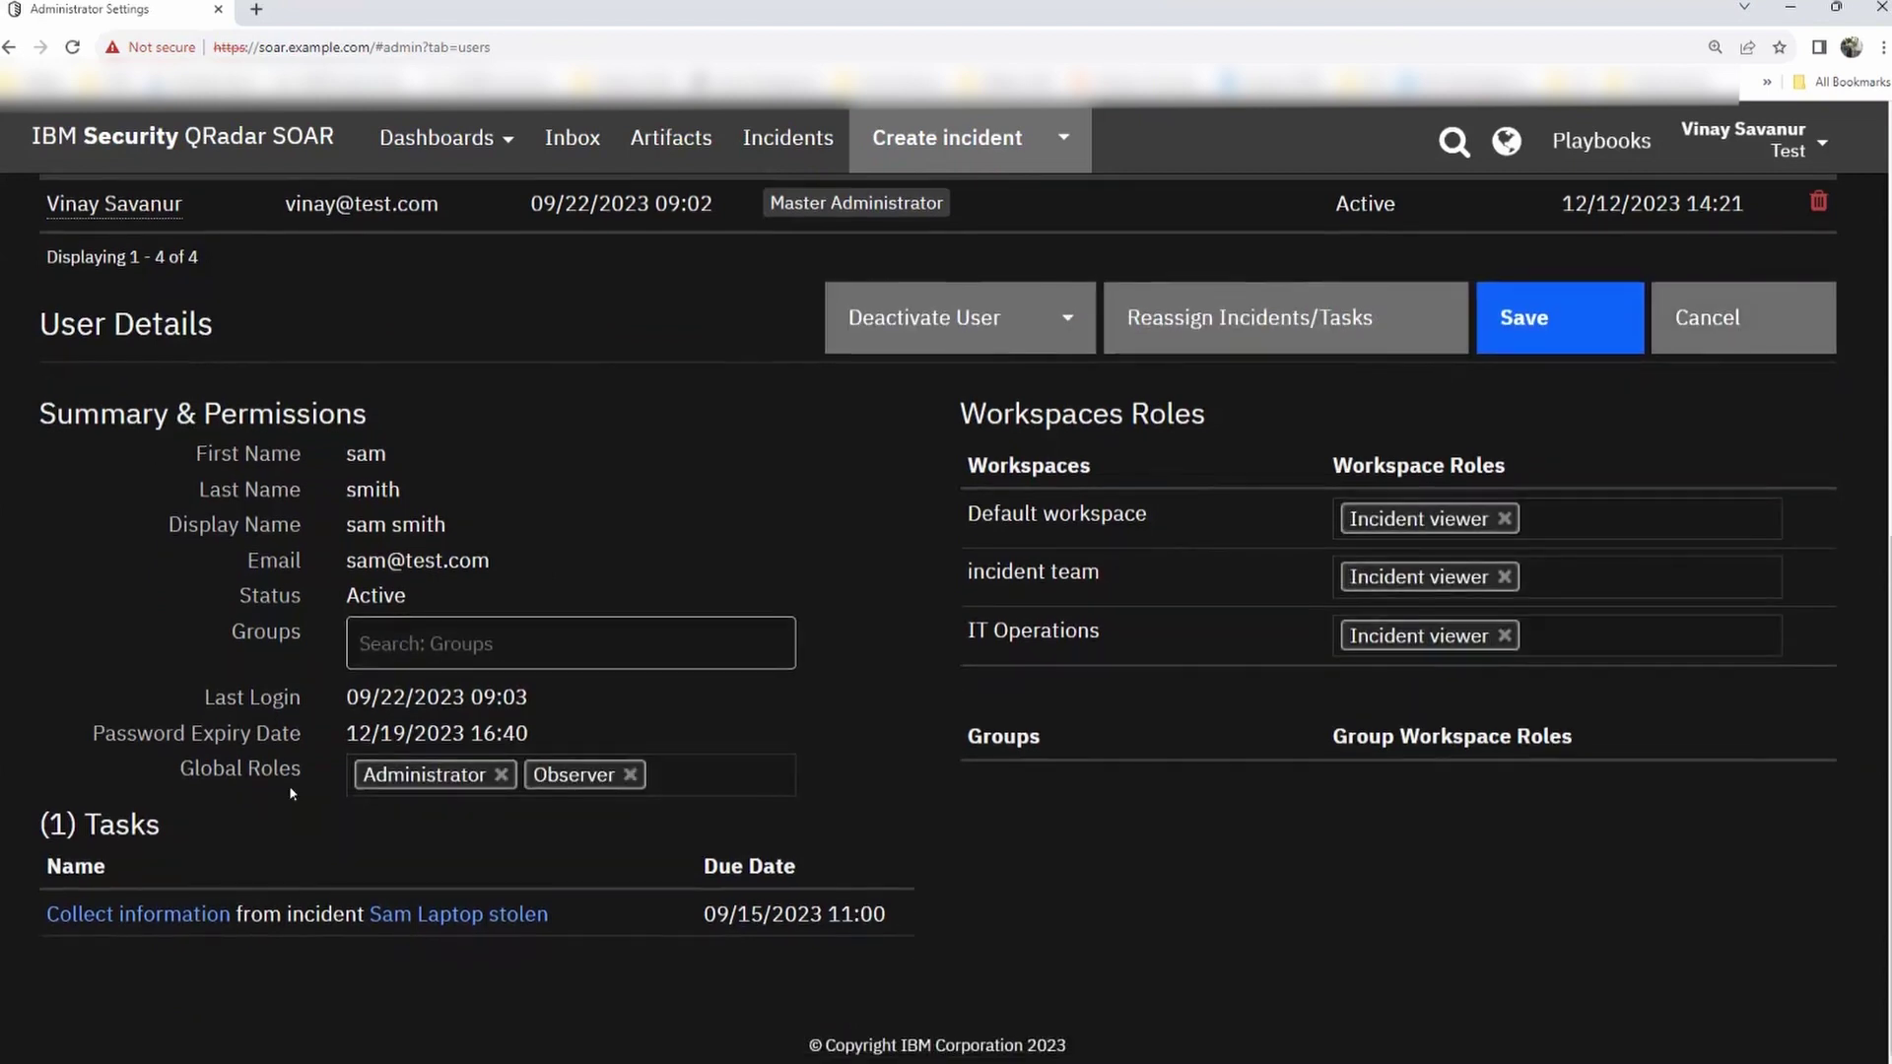
{"action": "left_click", "coordinate": [714, 776]}
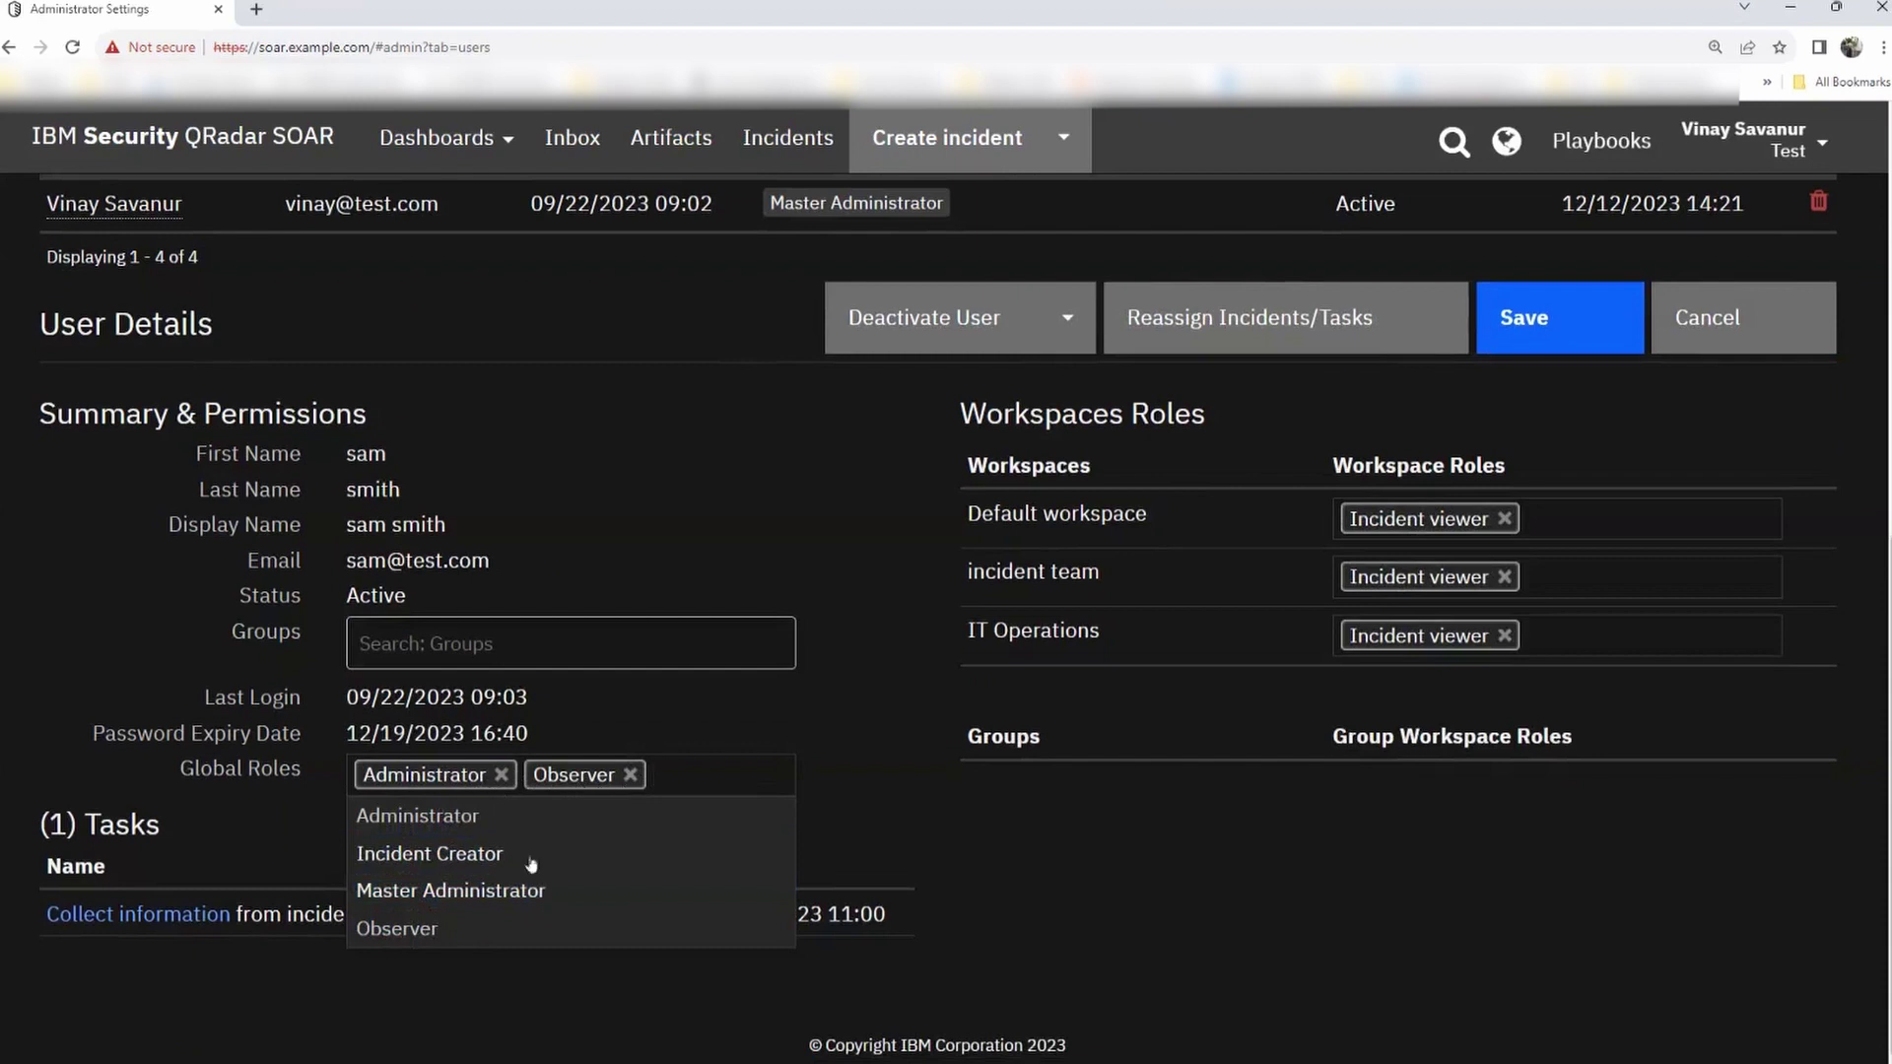
{"action": "left_click", "coordinate": [437, 856]}
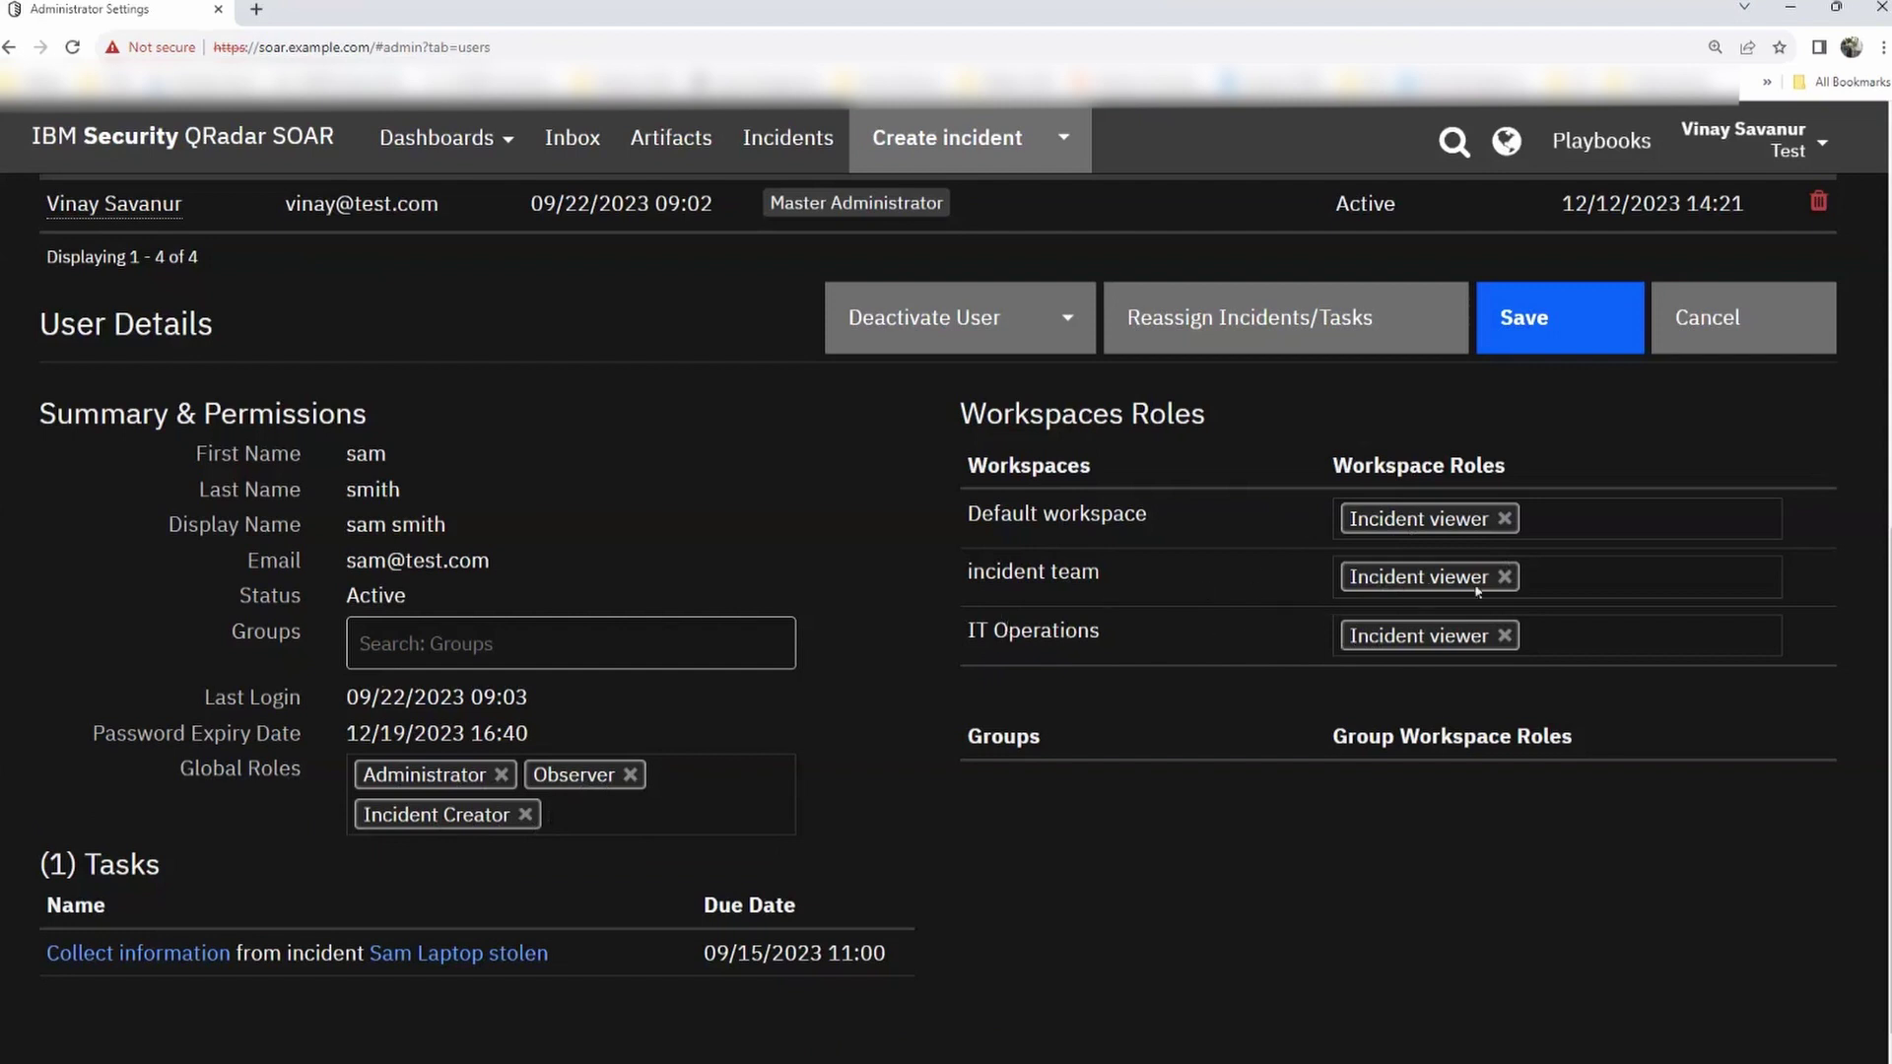
{"action": "left_click", "coordinate": [1507, 580]}
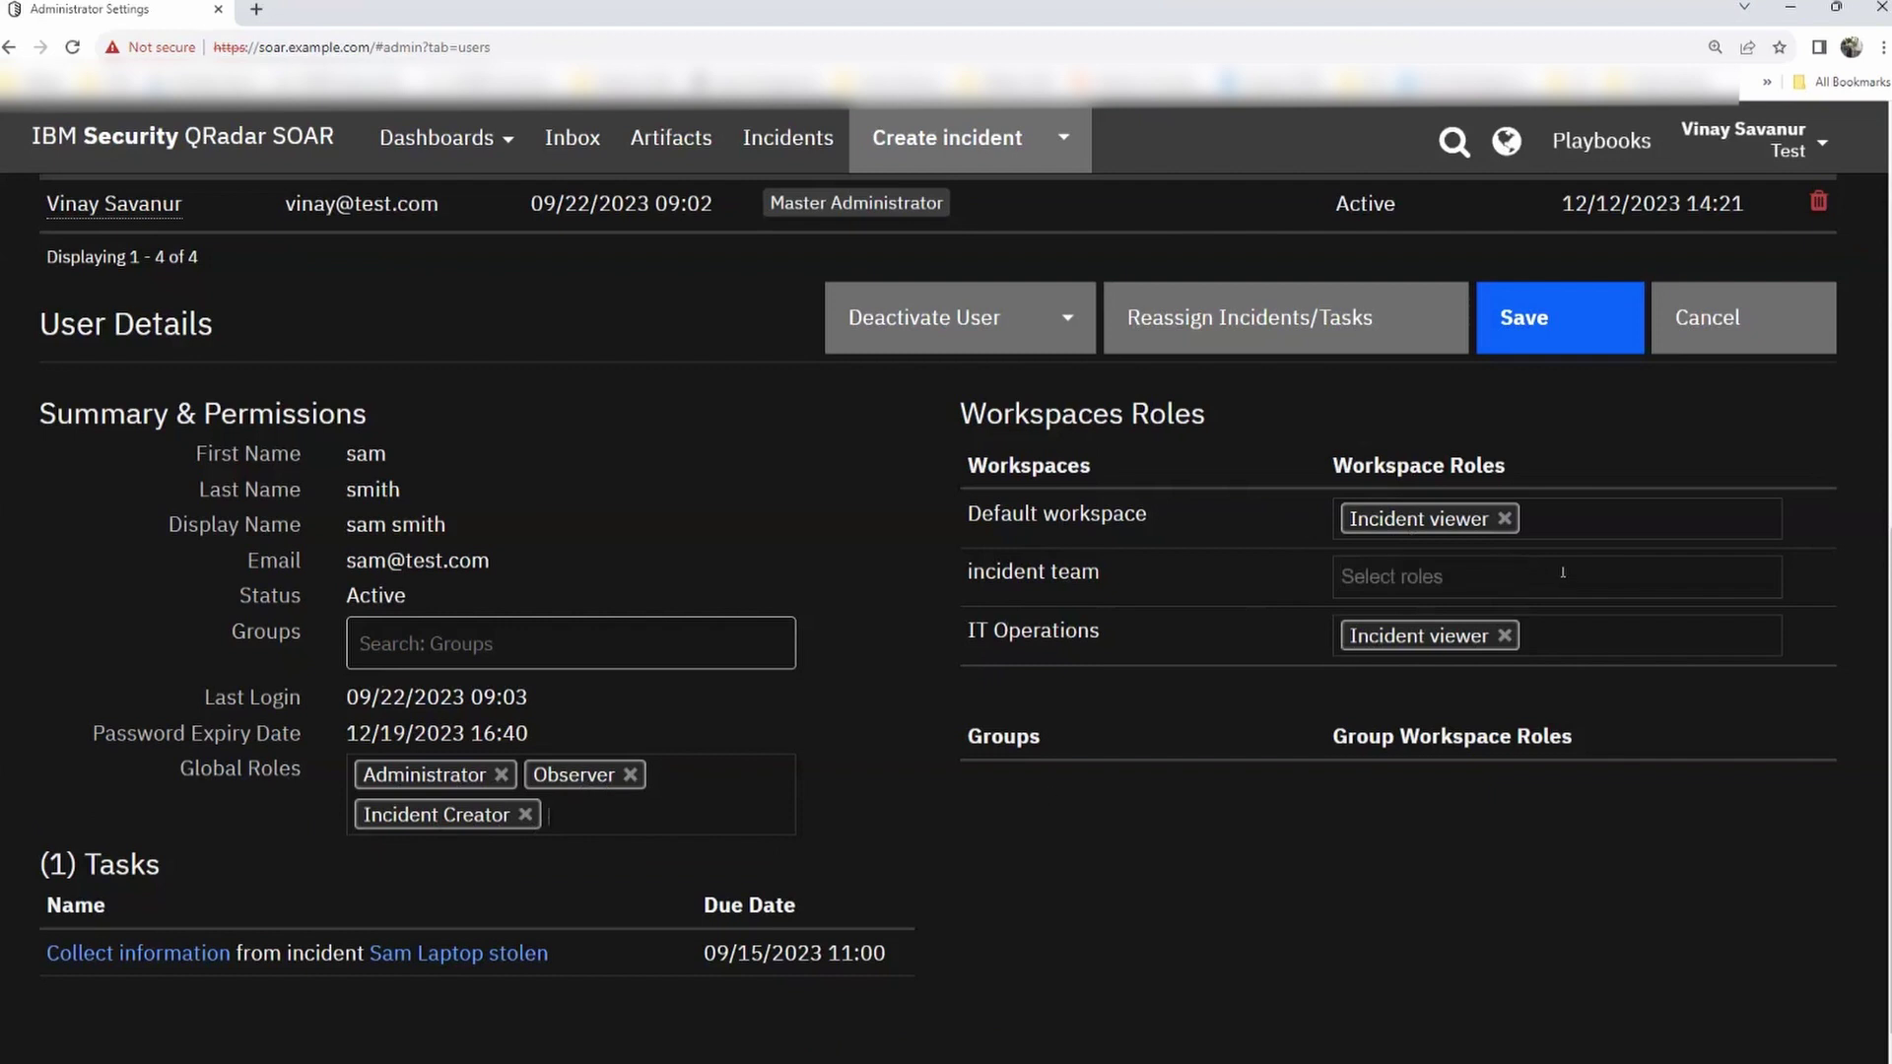
{"action": "left_click", "coordinate": [1557, 346]}
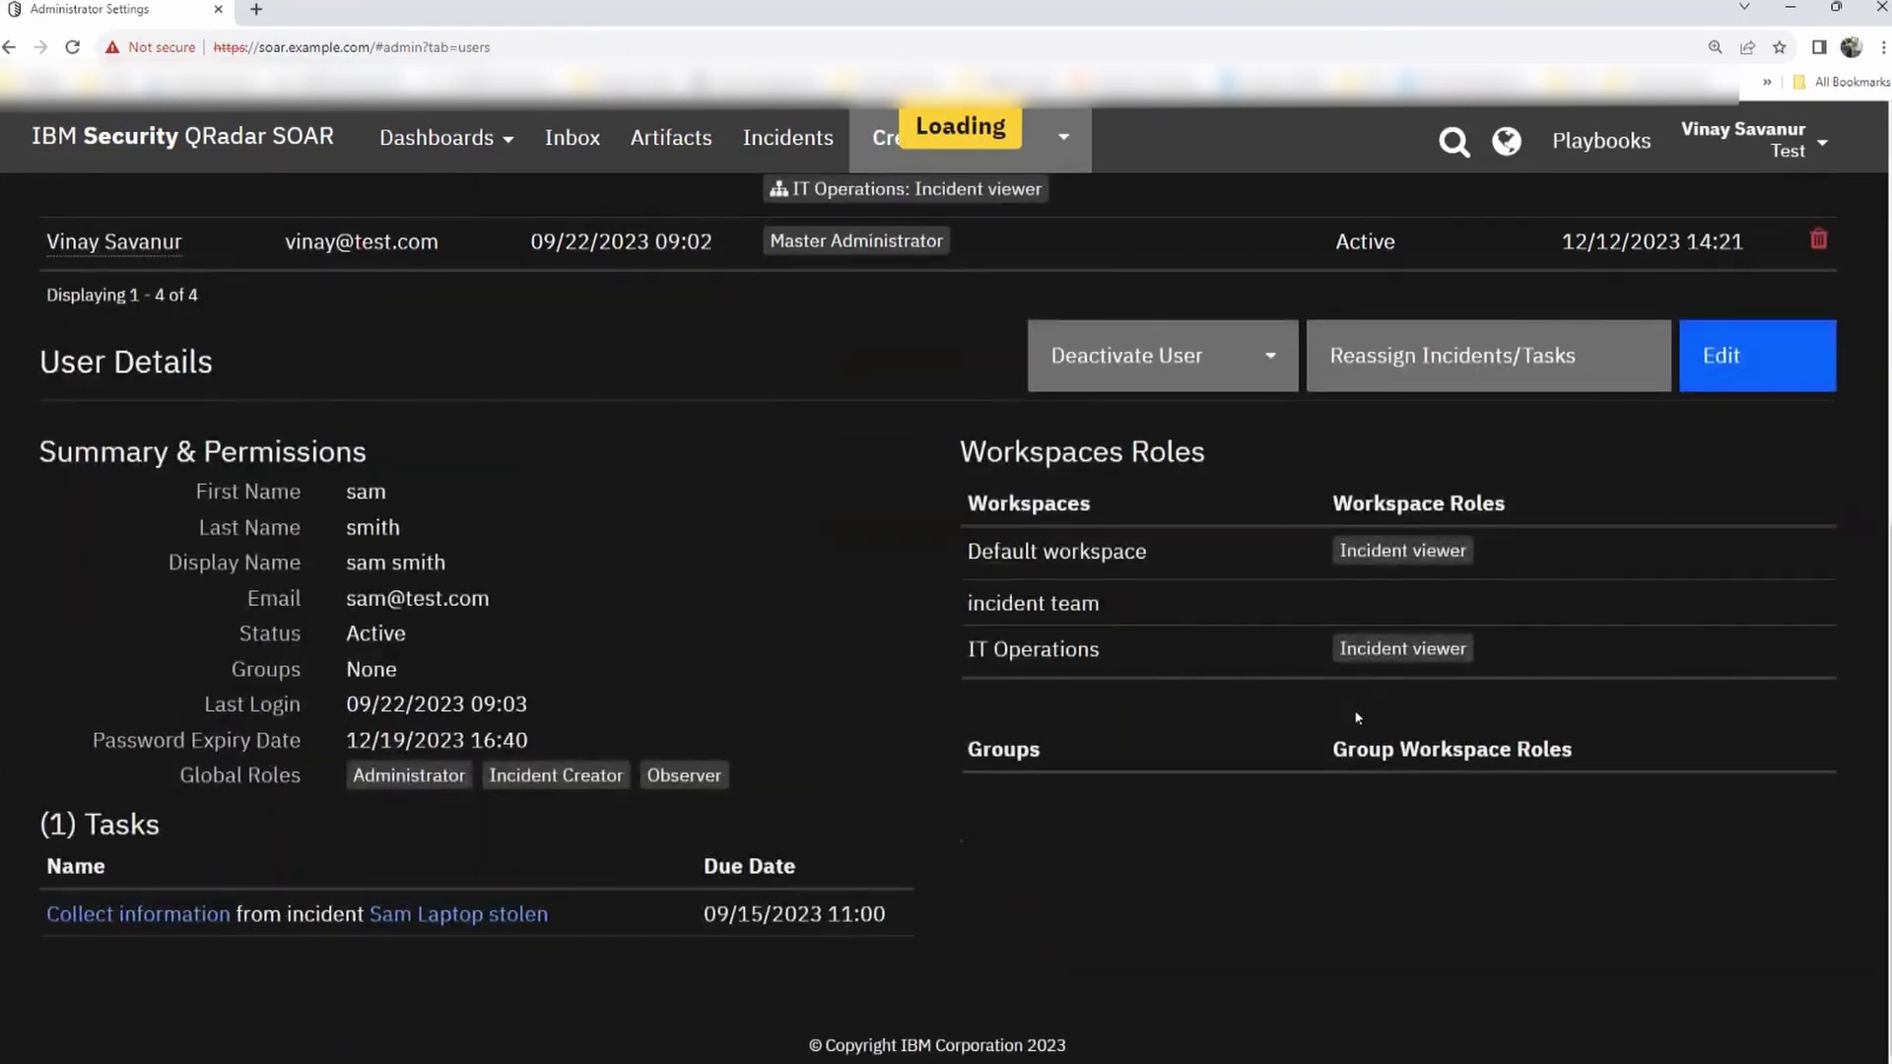
{"action": "scroll", "coordinate": [1155, 787], "scroll_direction": "up", "scroll_amount": 1}
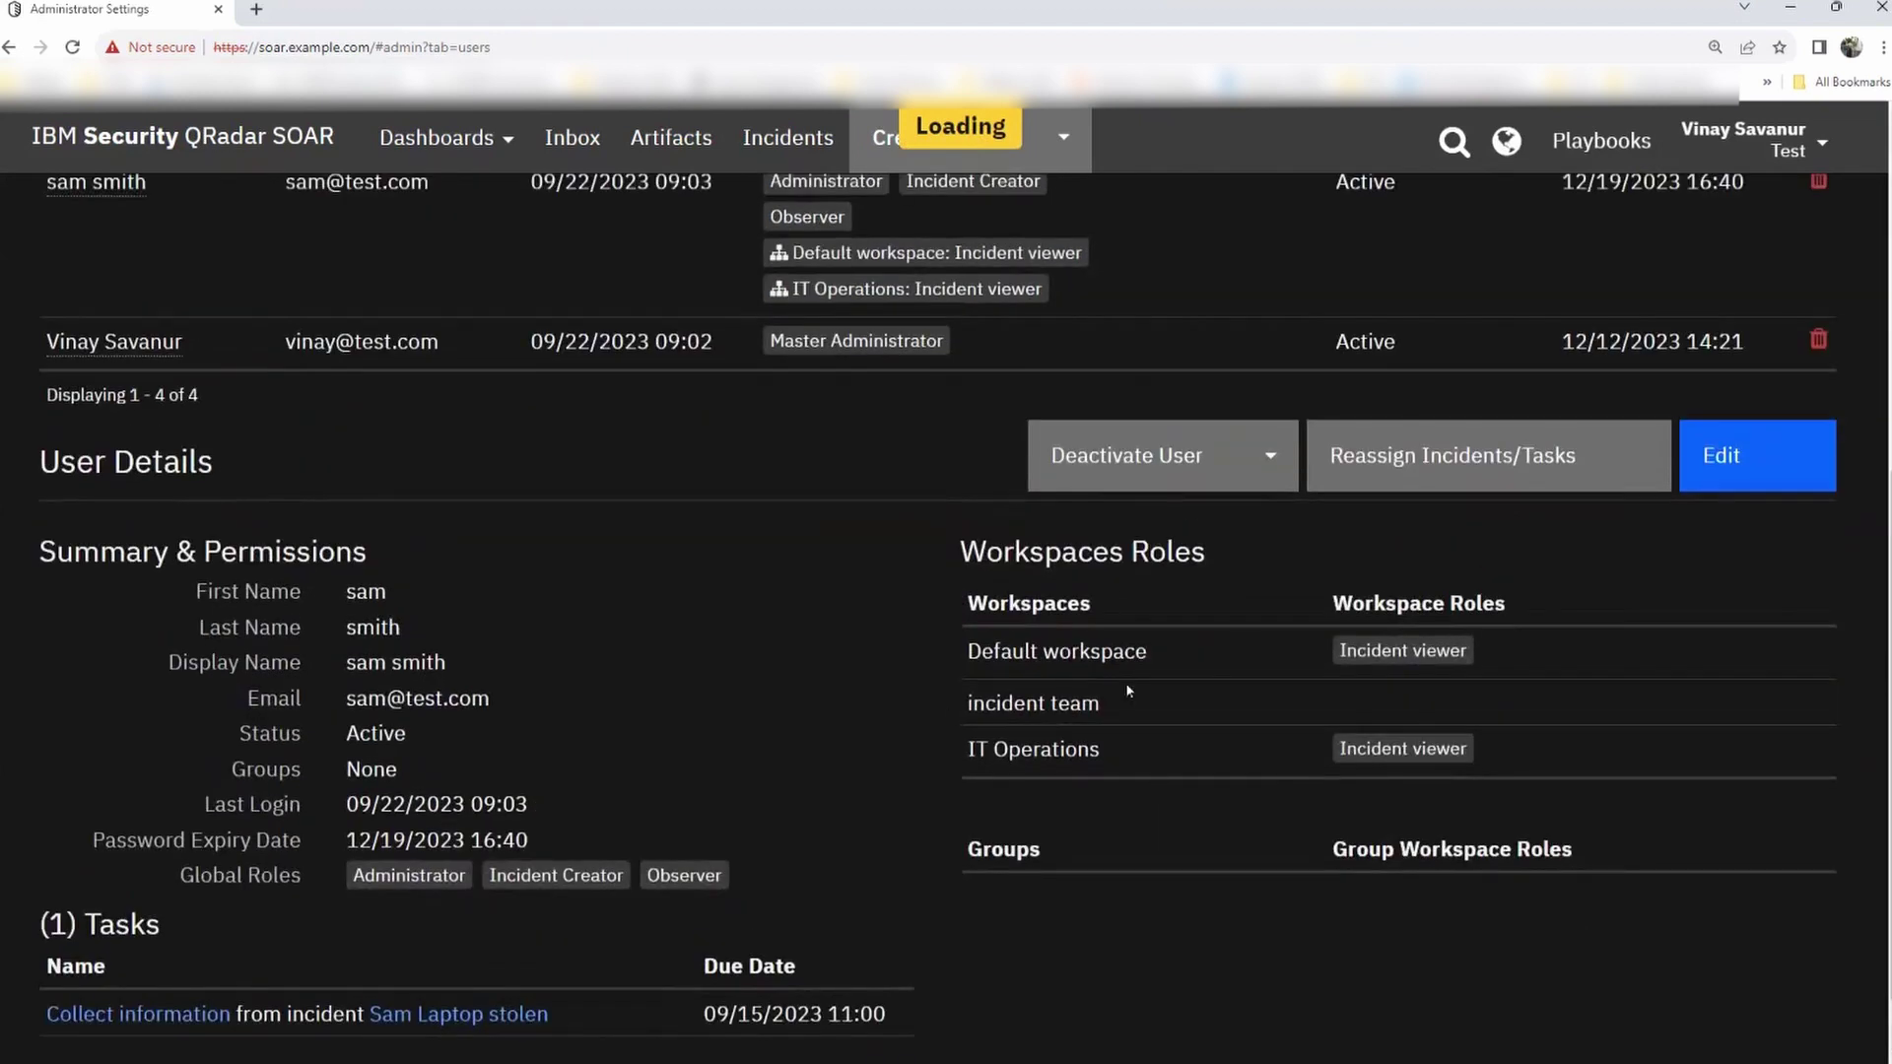
{"action": "scroll", "coordinate": [1014, 709], "scroll_direction": "up", "scroll_amount": 2}
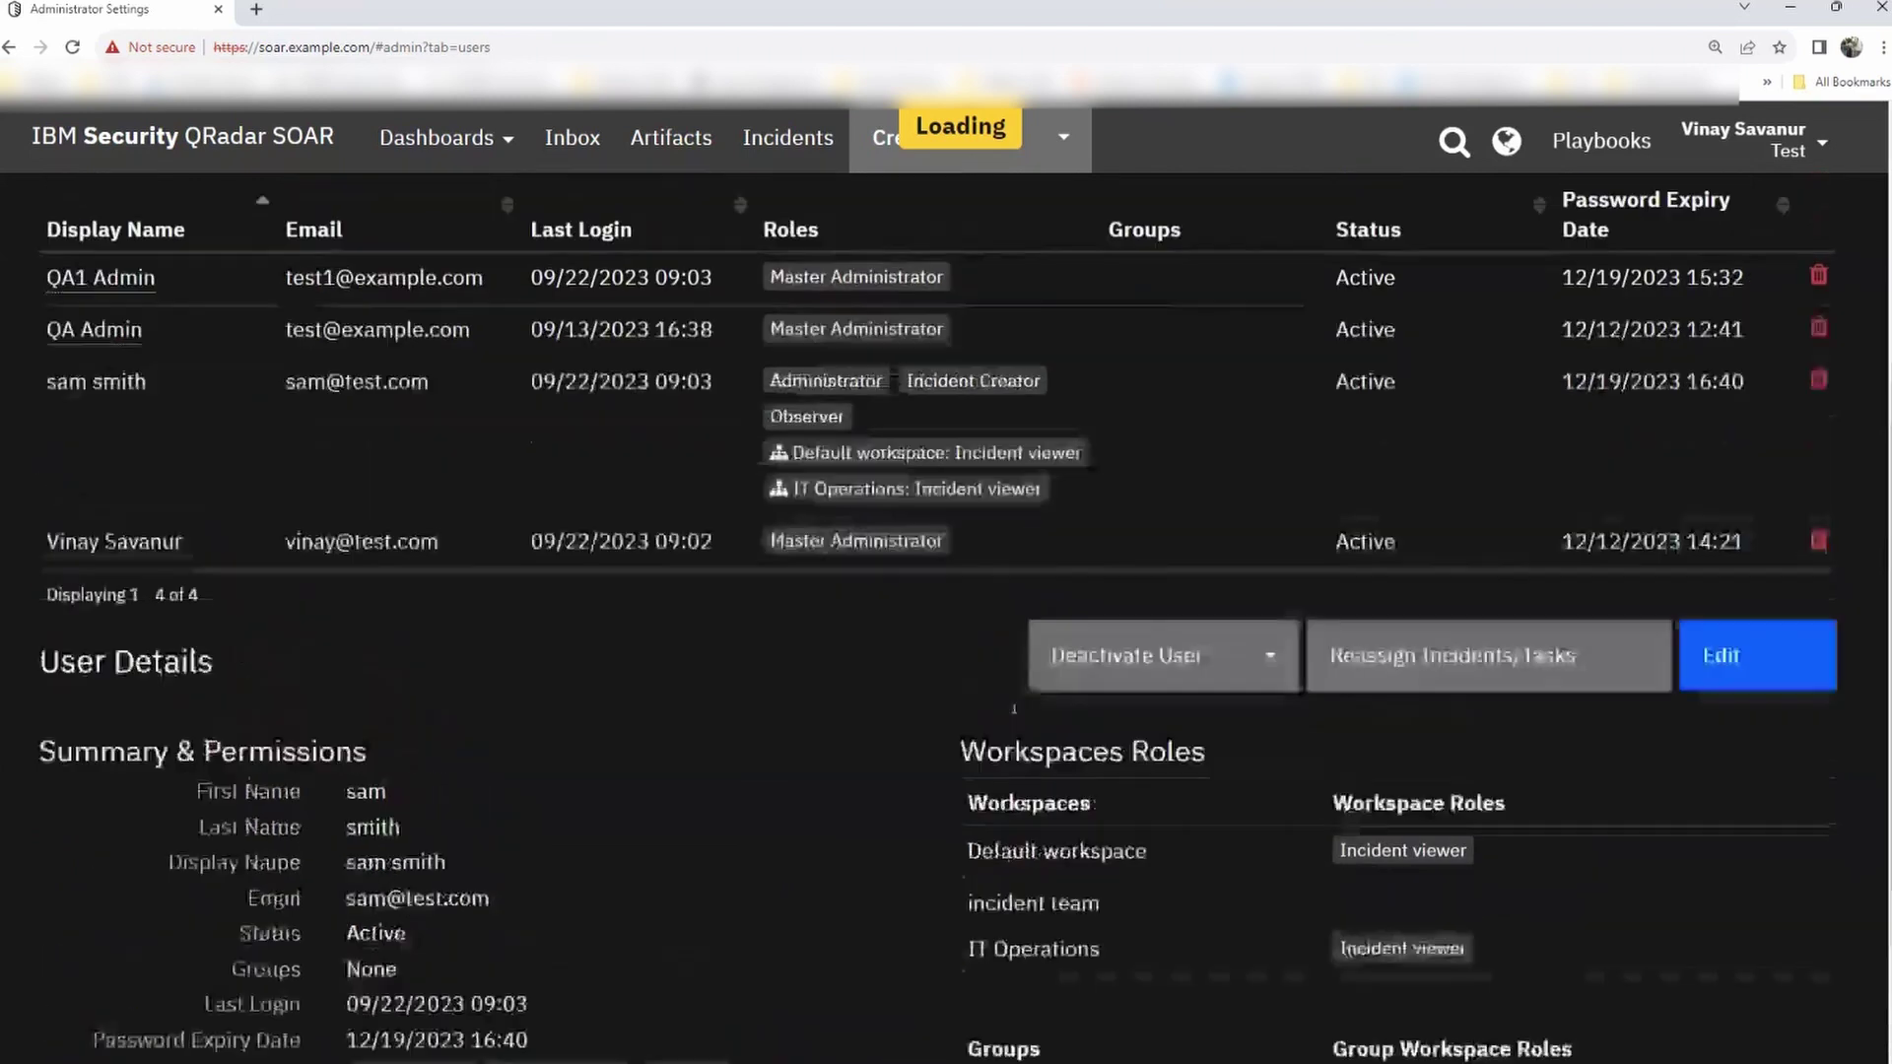
{"action": "scroll", "coordinate": [1014, 711], "scroll_direction": "down", "scroll_amount": 3}
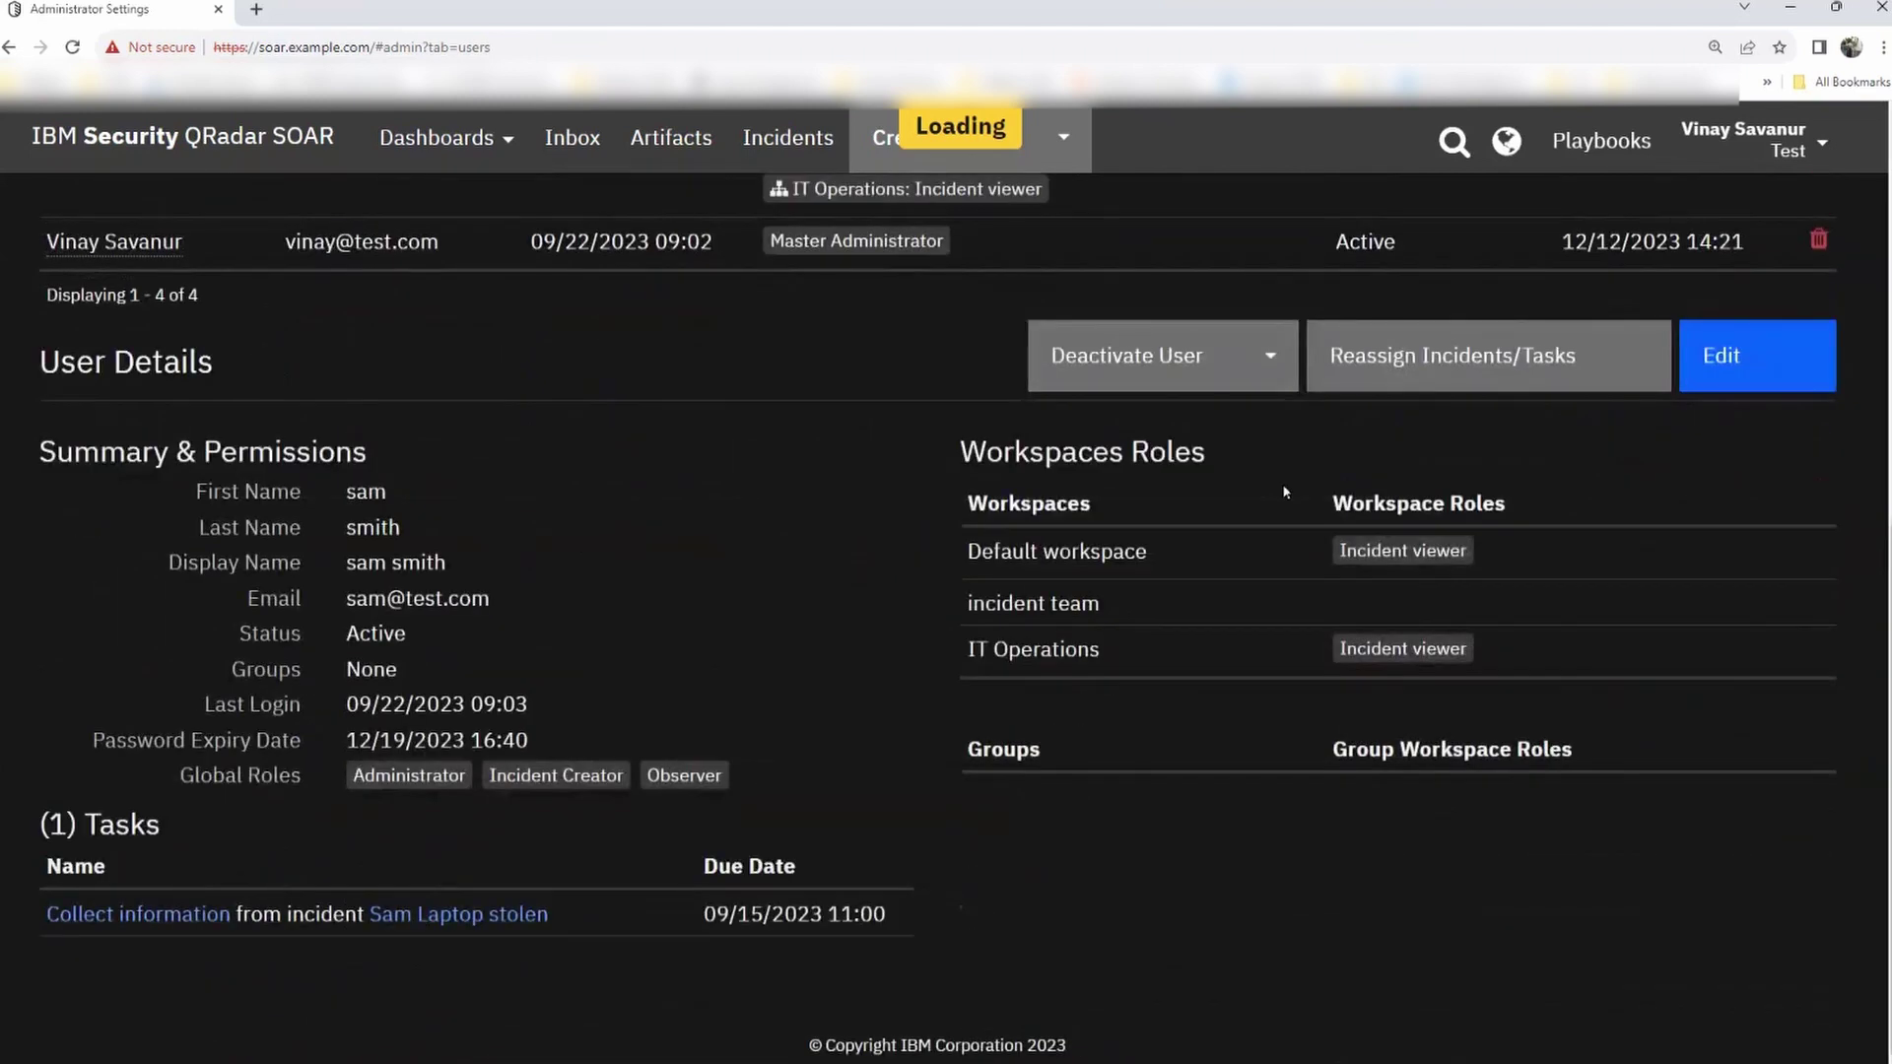
- Review the possible assignees for the user's open tasks and the deactivate, delete and password reset options, without applying any
{"action": "left_click", "coordinate": [1410, 379]}
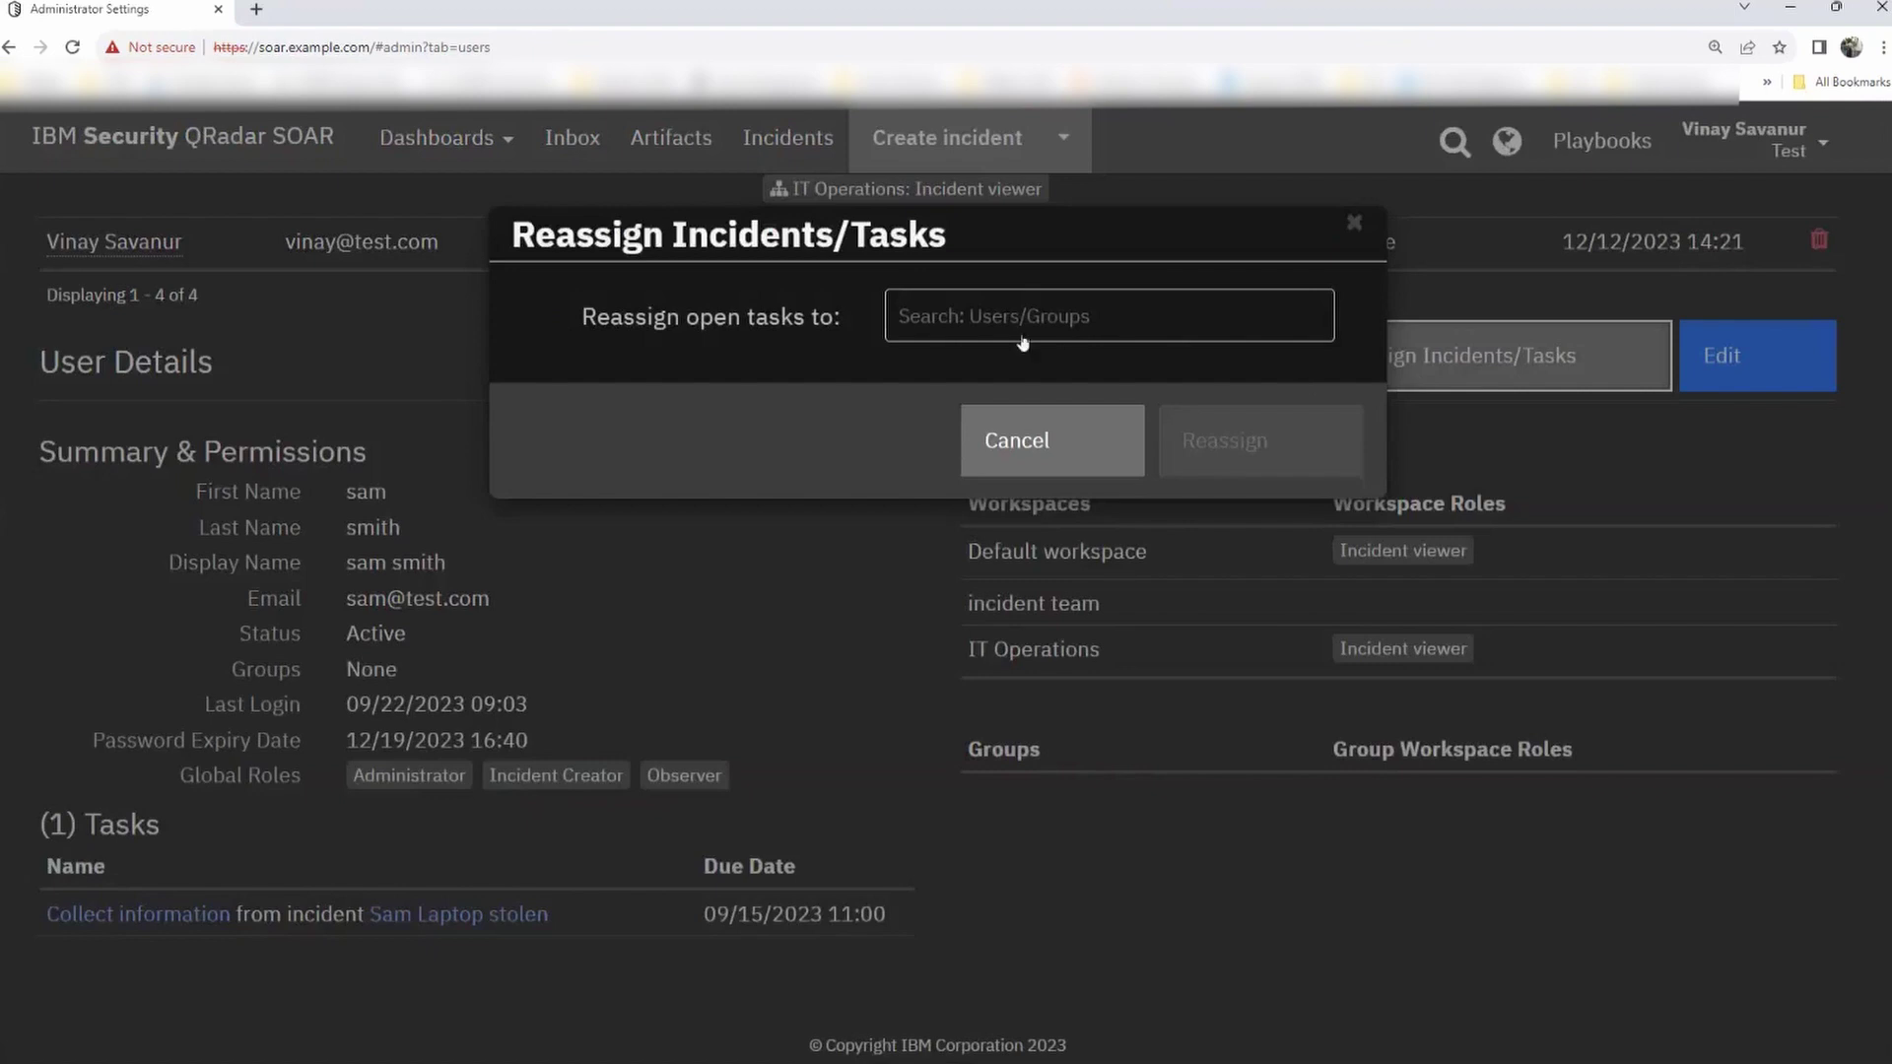
{"action": "left_click", "coordinate": [944, 317]}
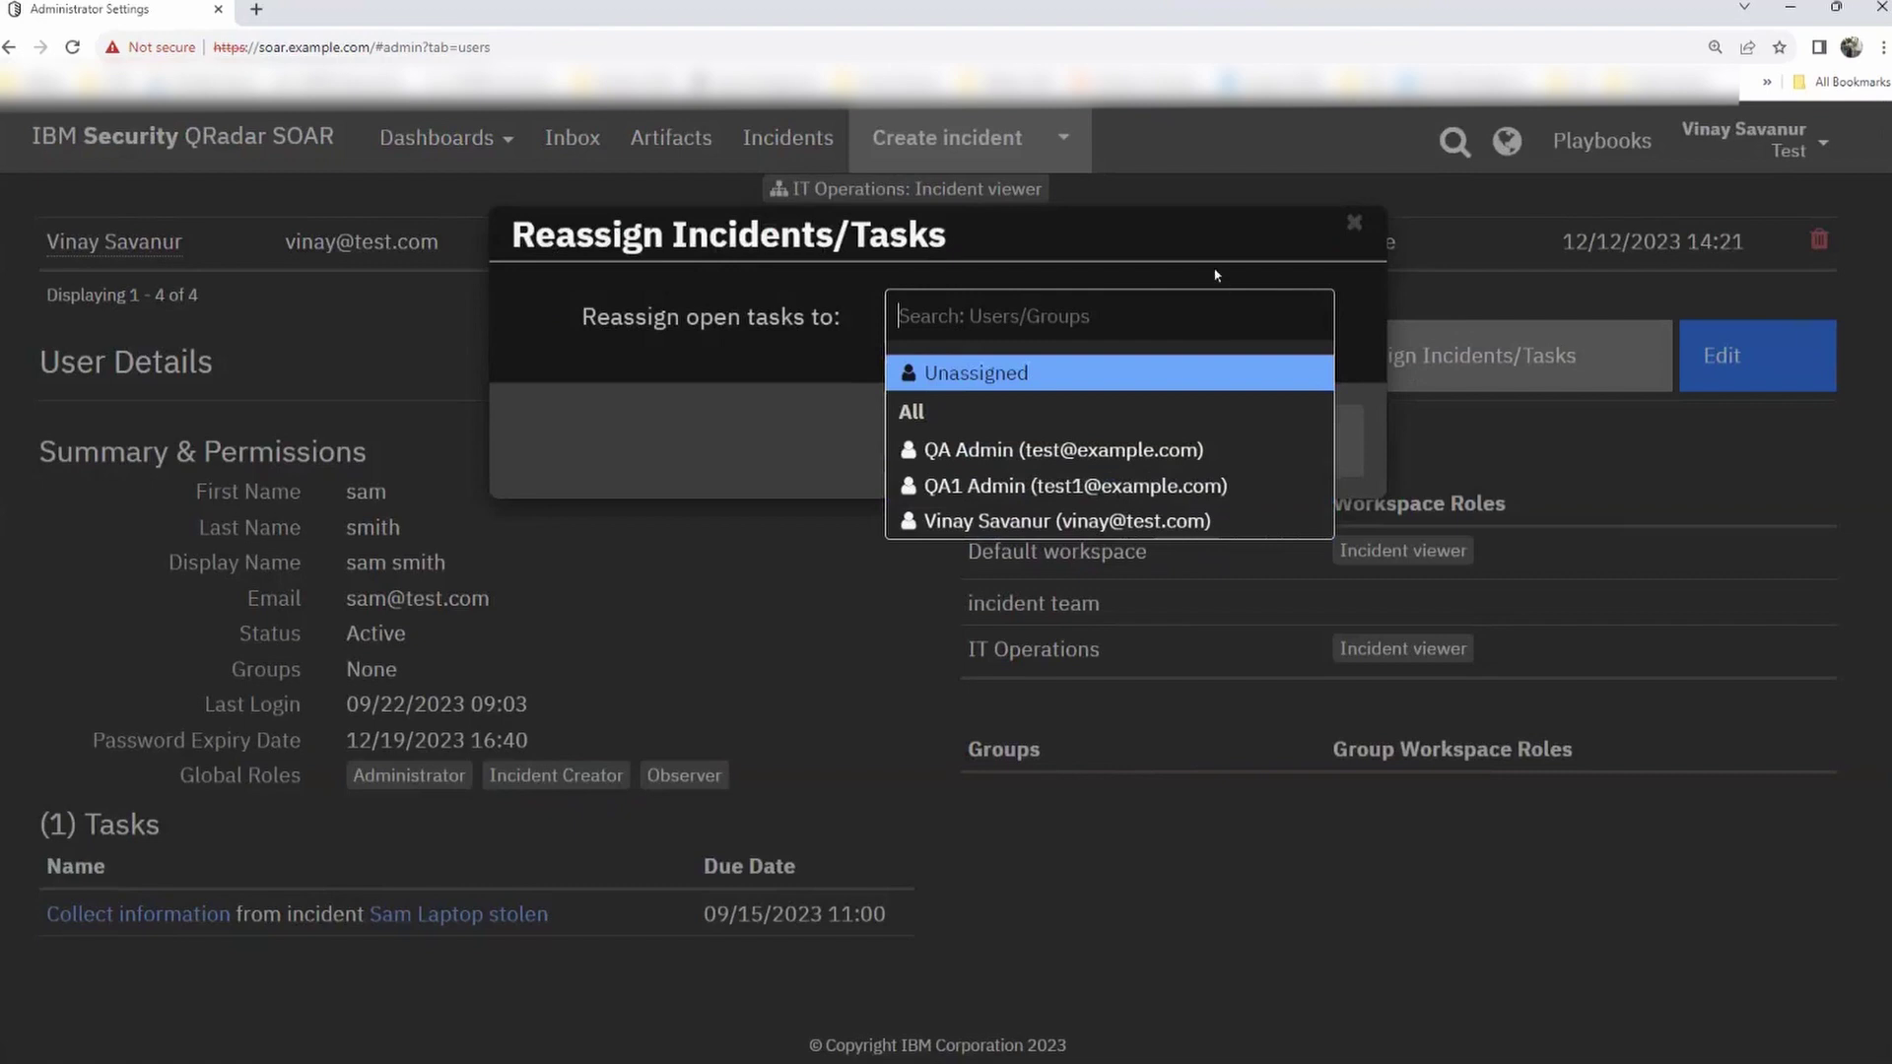
{"action": "left_click", "coordinate": [1354, 223]}
{"action": "left_click", "coordinate": [1354, 222]}
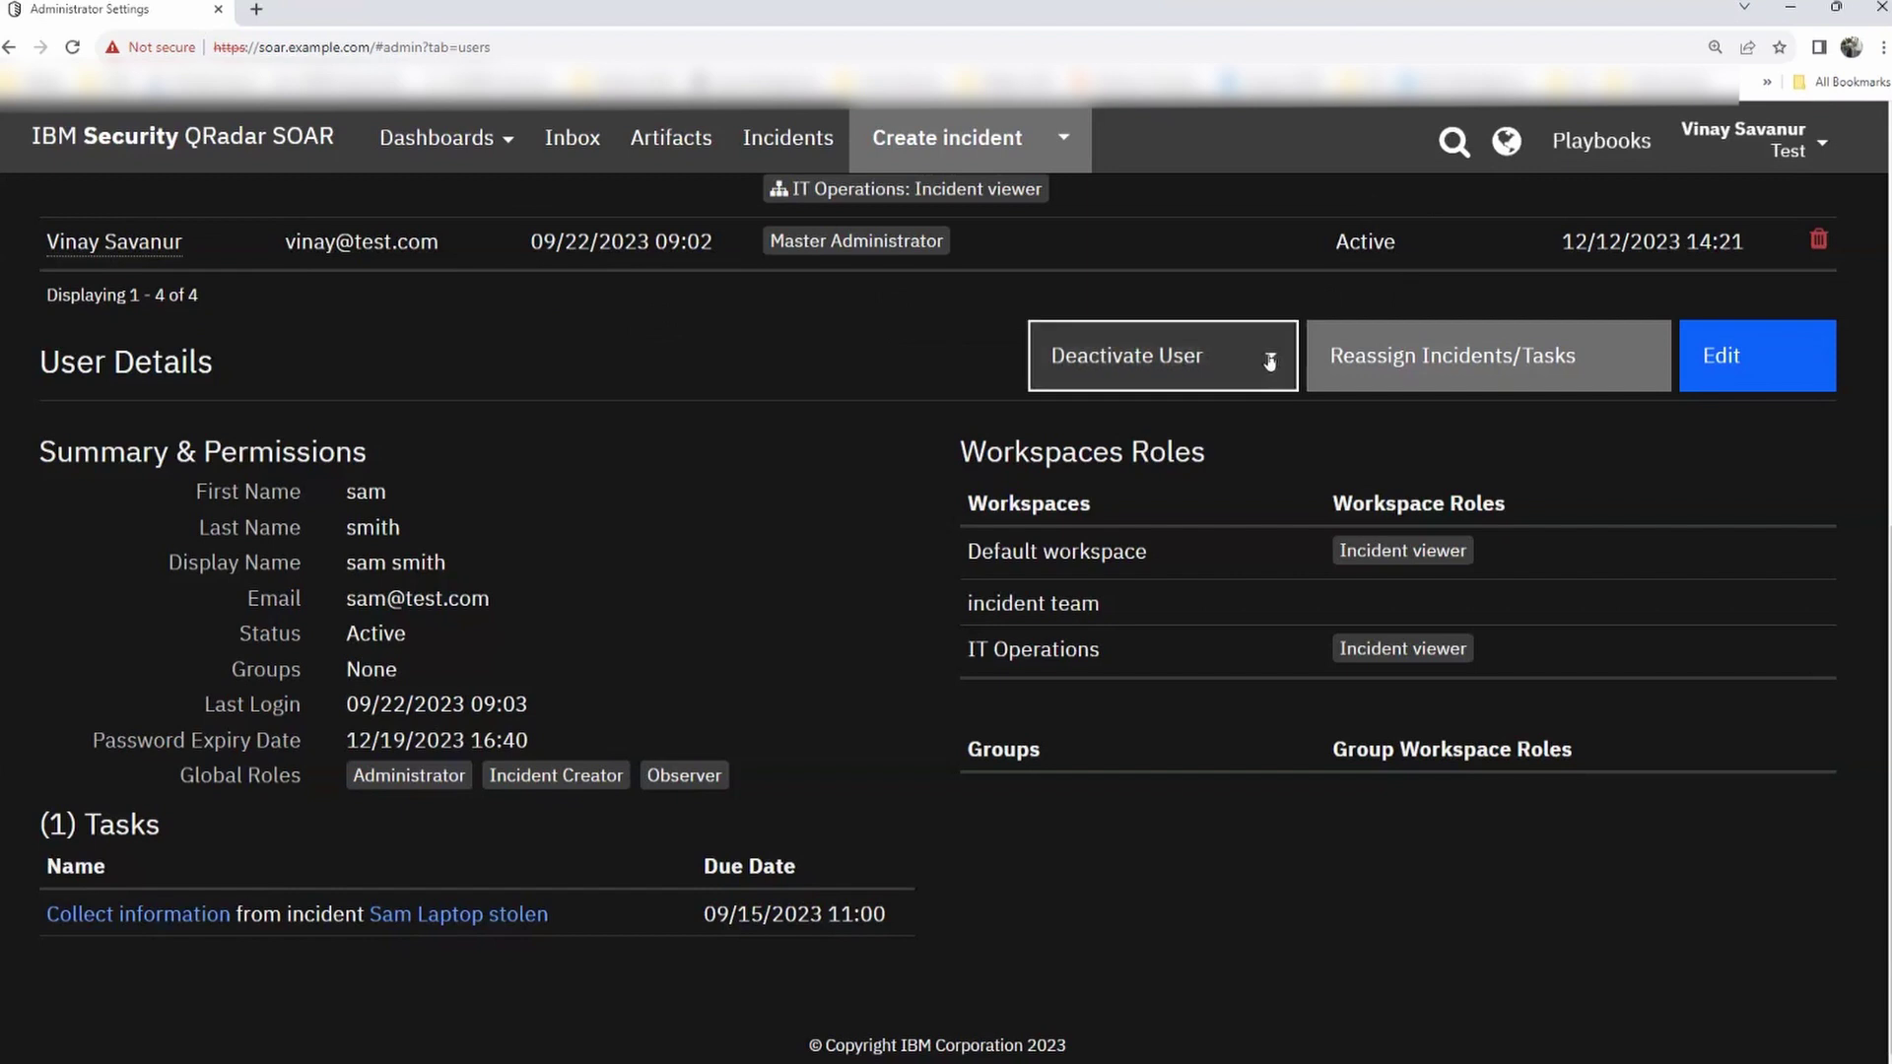
{"action": "left_click", "coordinate": [1269, 361]}
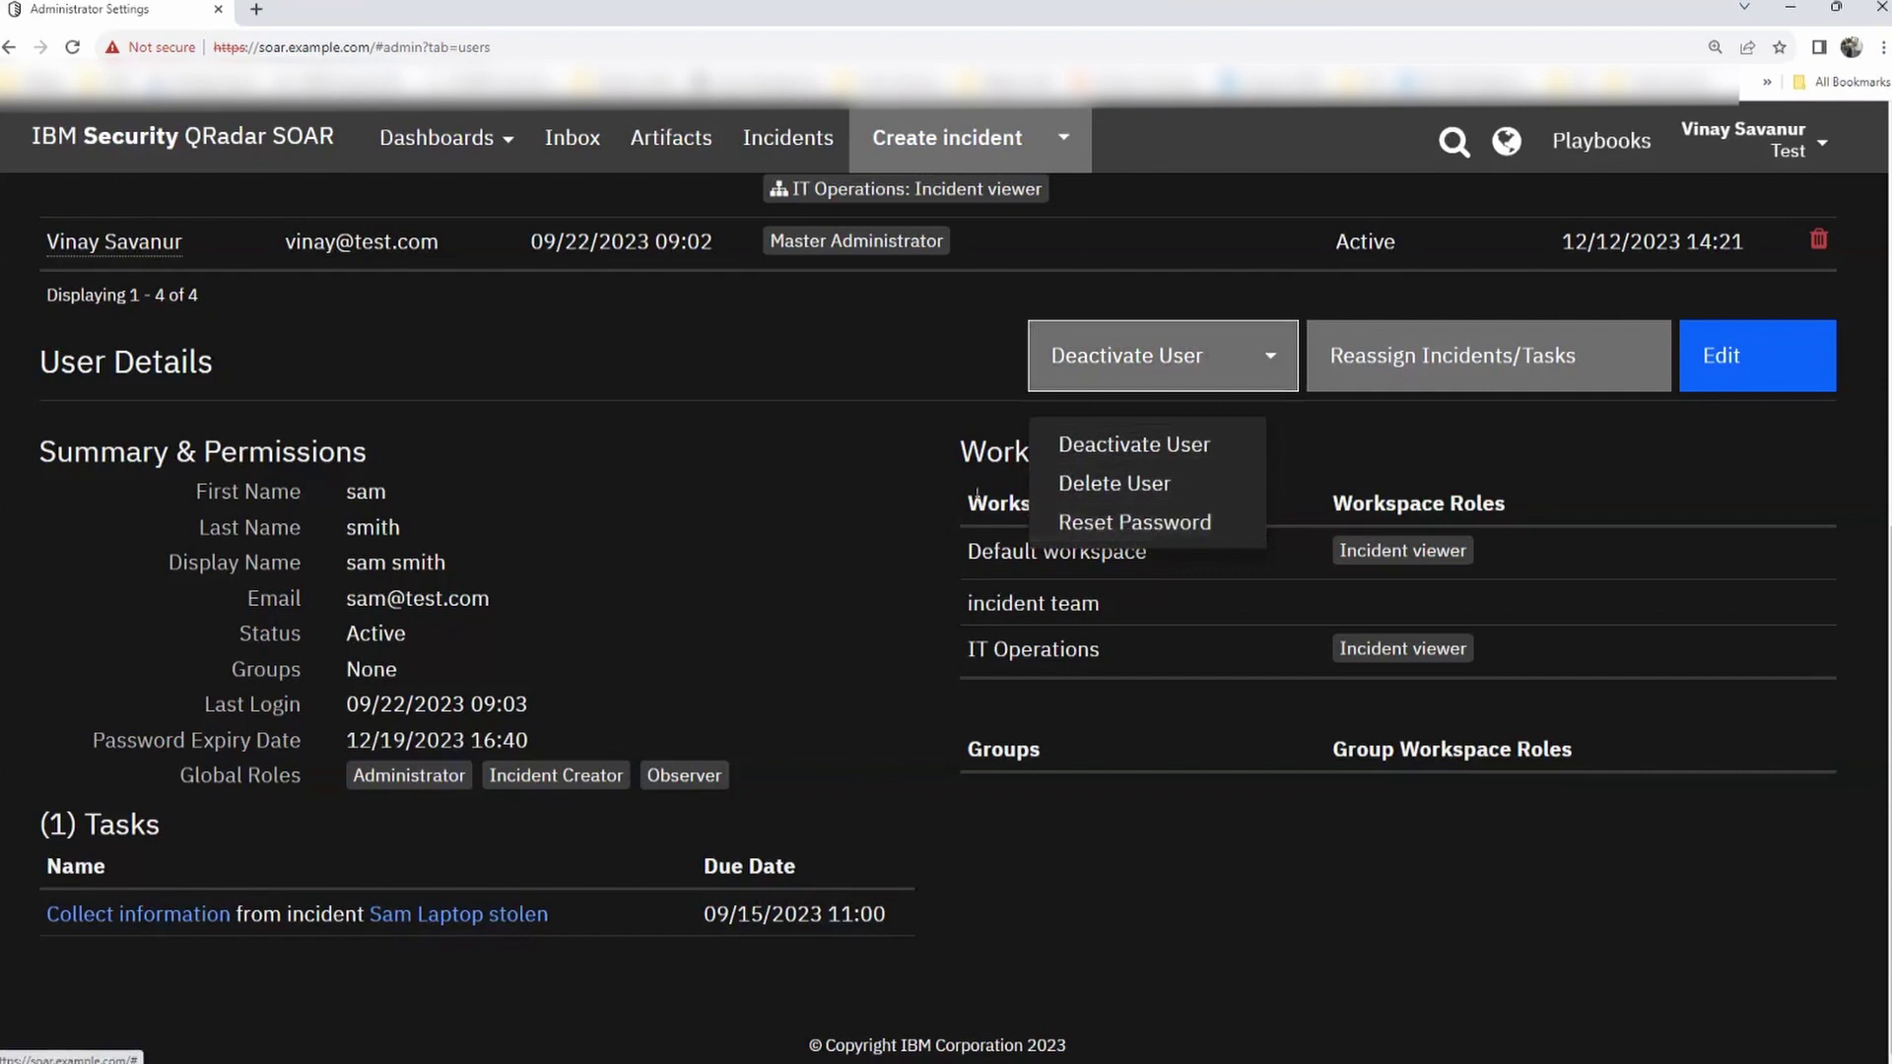
{"action": "left_click", "coordinate": [818, 364]}
- Open Default Group from the groups settings and review its ownership options and available global roles without assigning any
{"action": "scroll", "coordinate": [549, 418], "scroll_direction": "up", "scroll_amount": 8}
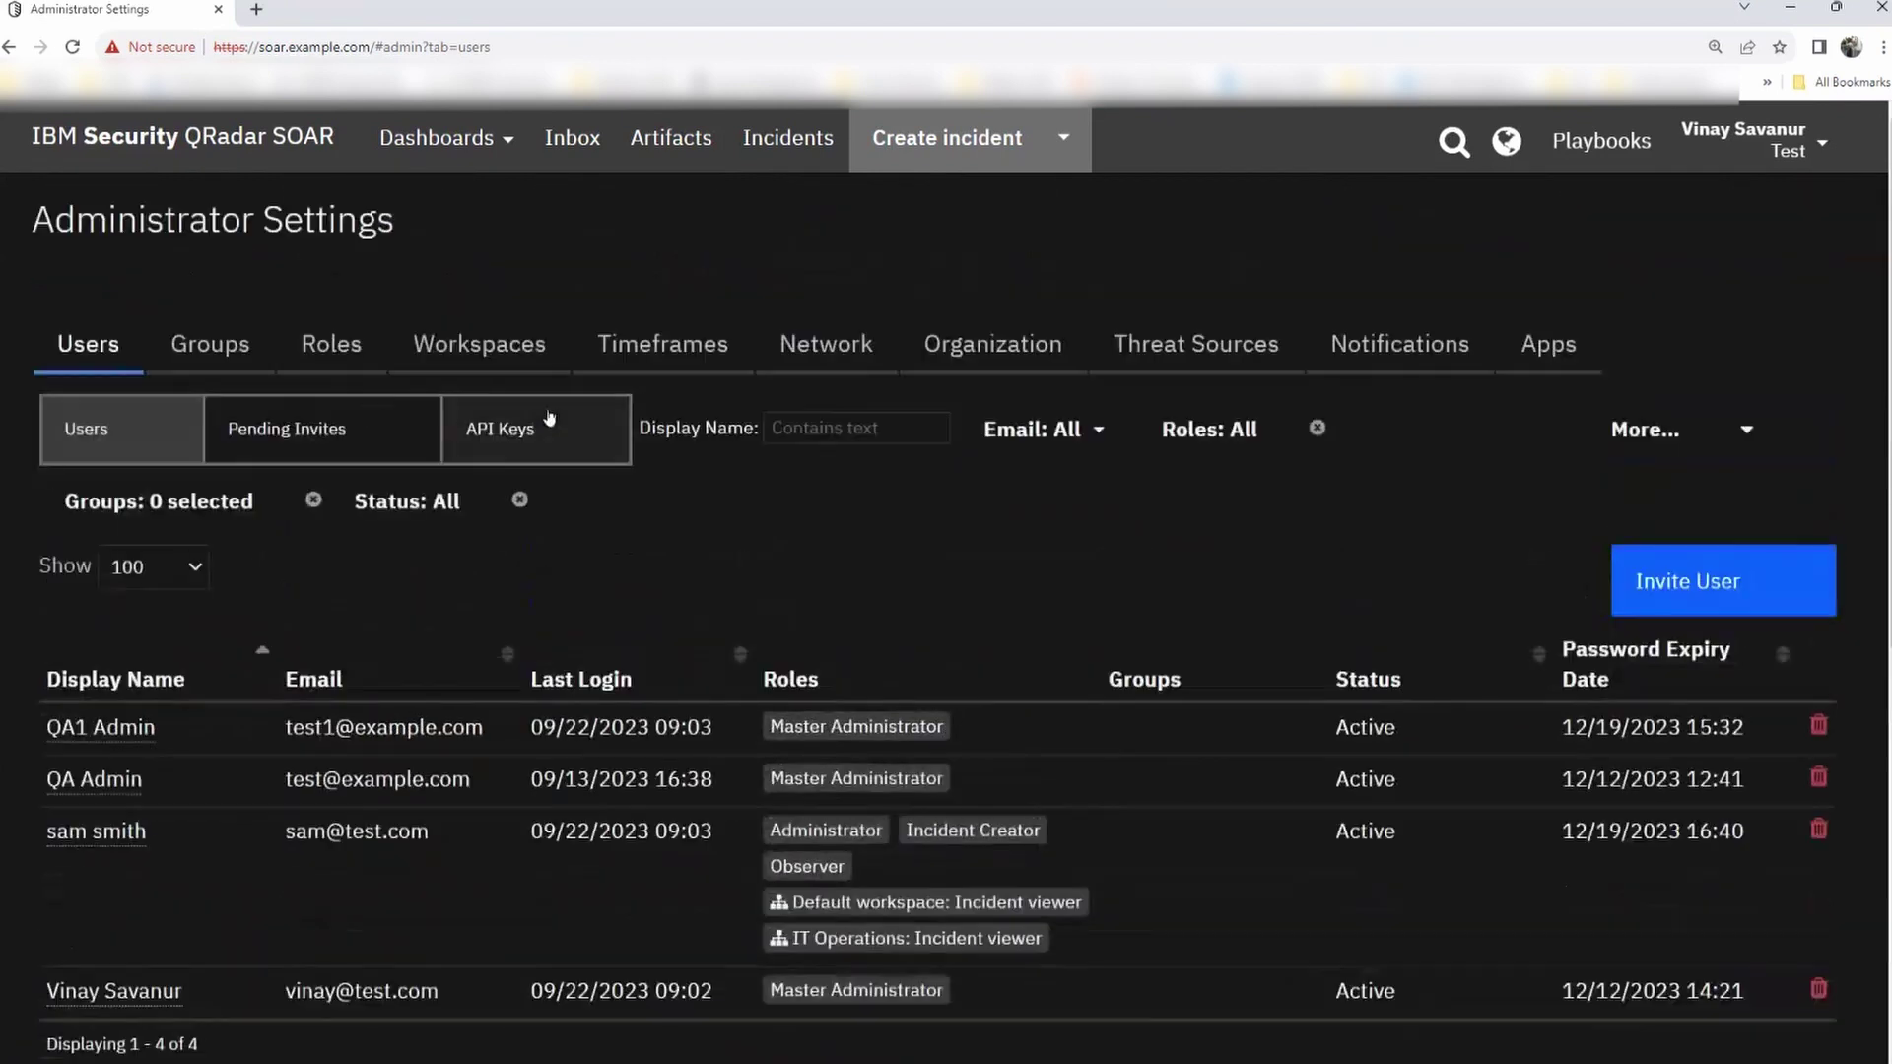
{"action": "left_click", "coordinate": [219, 350]}
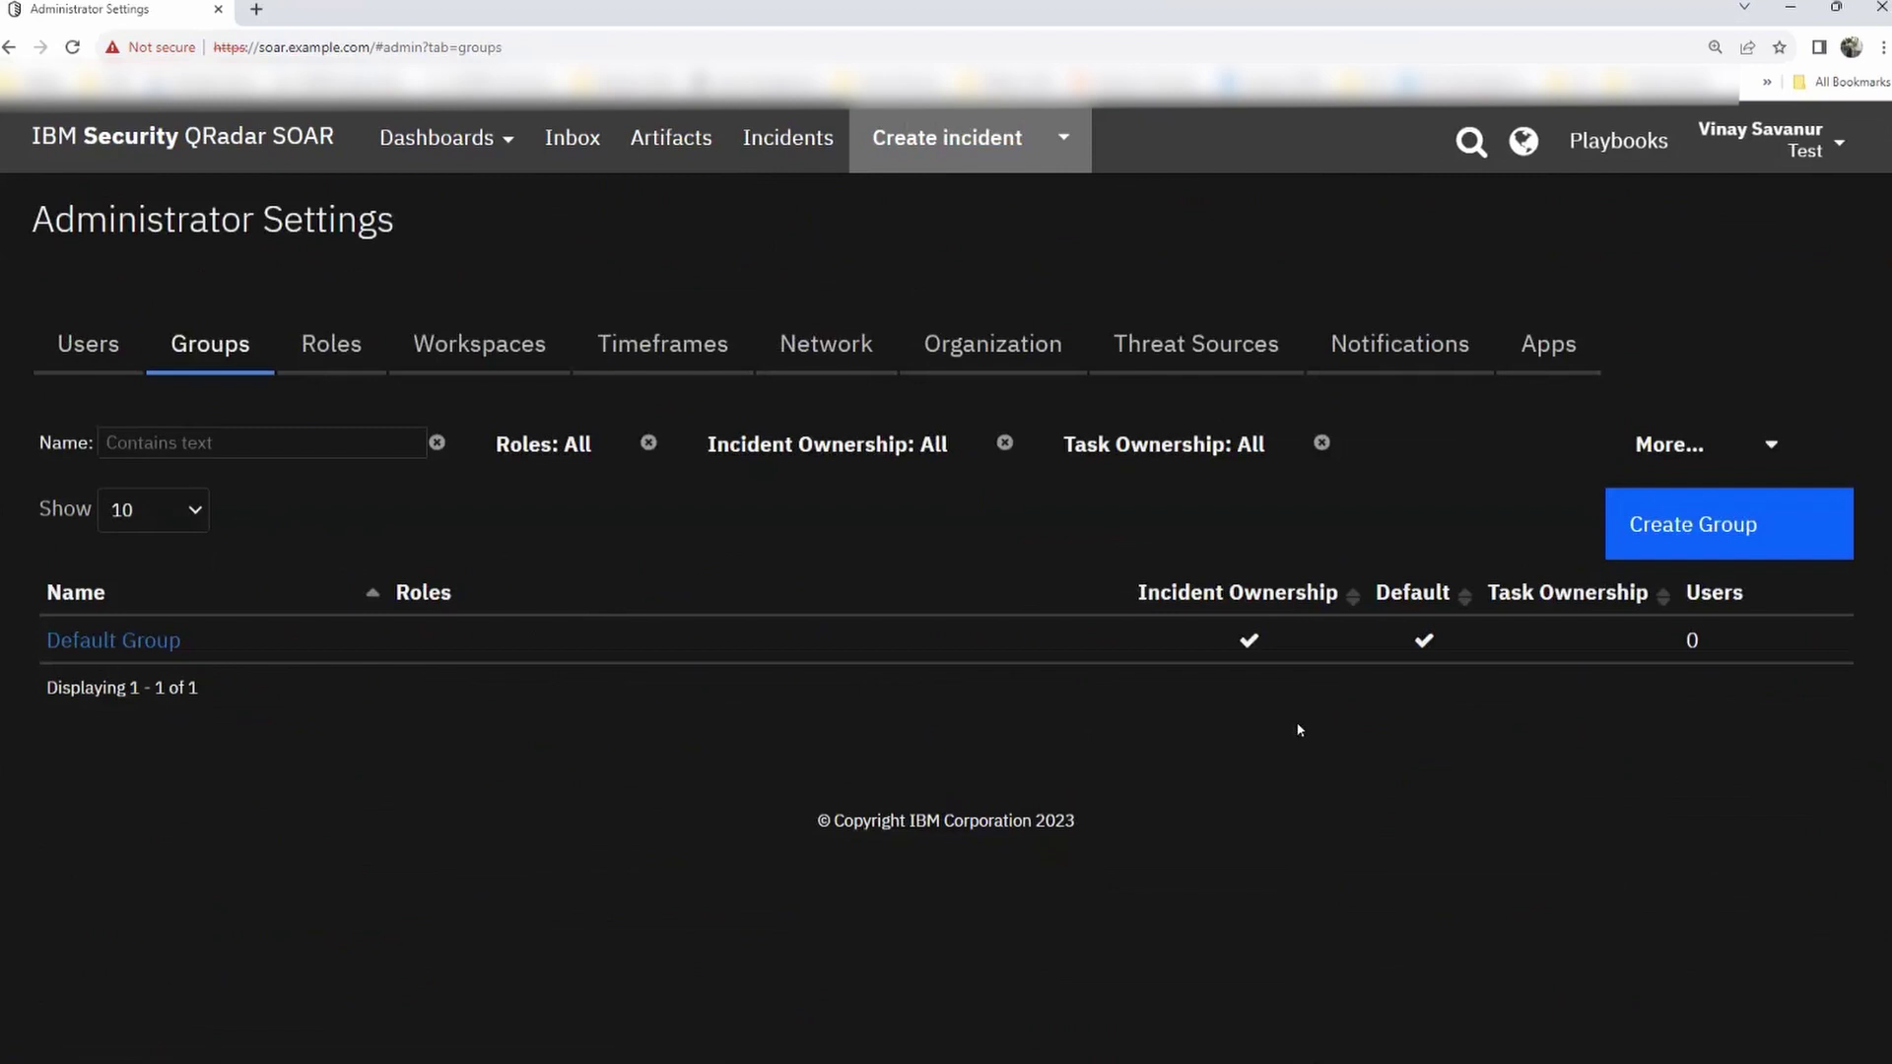
{"action": "left_click", "coordinate": [148, 651]}
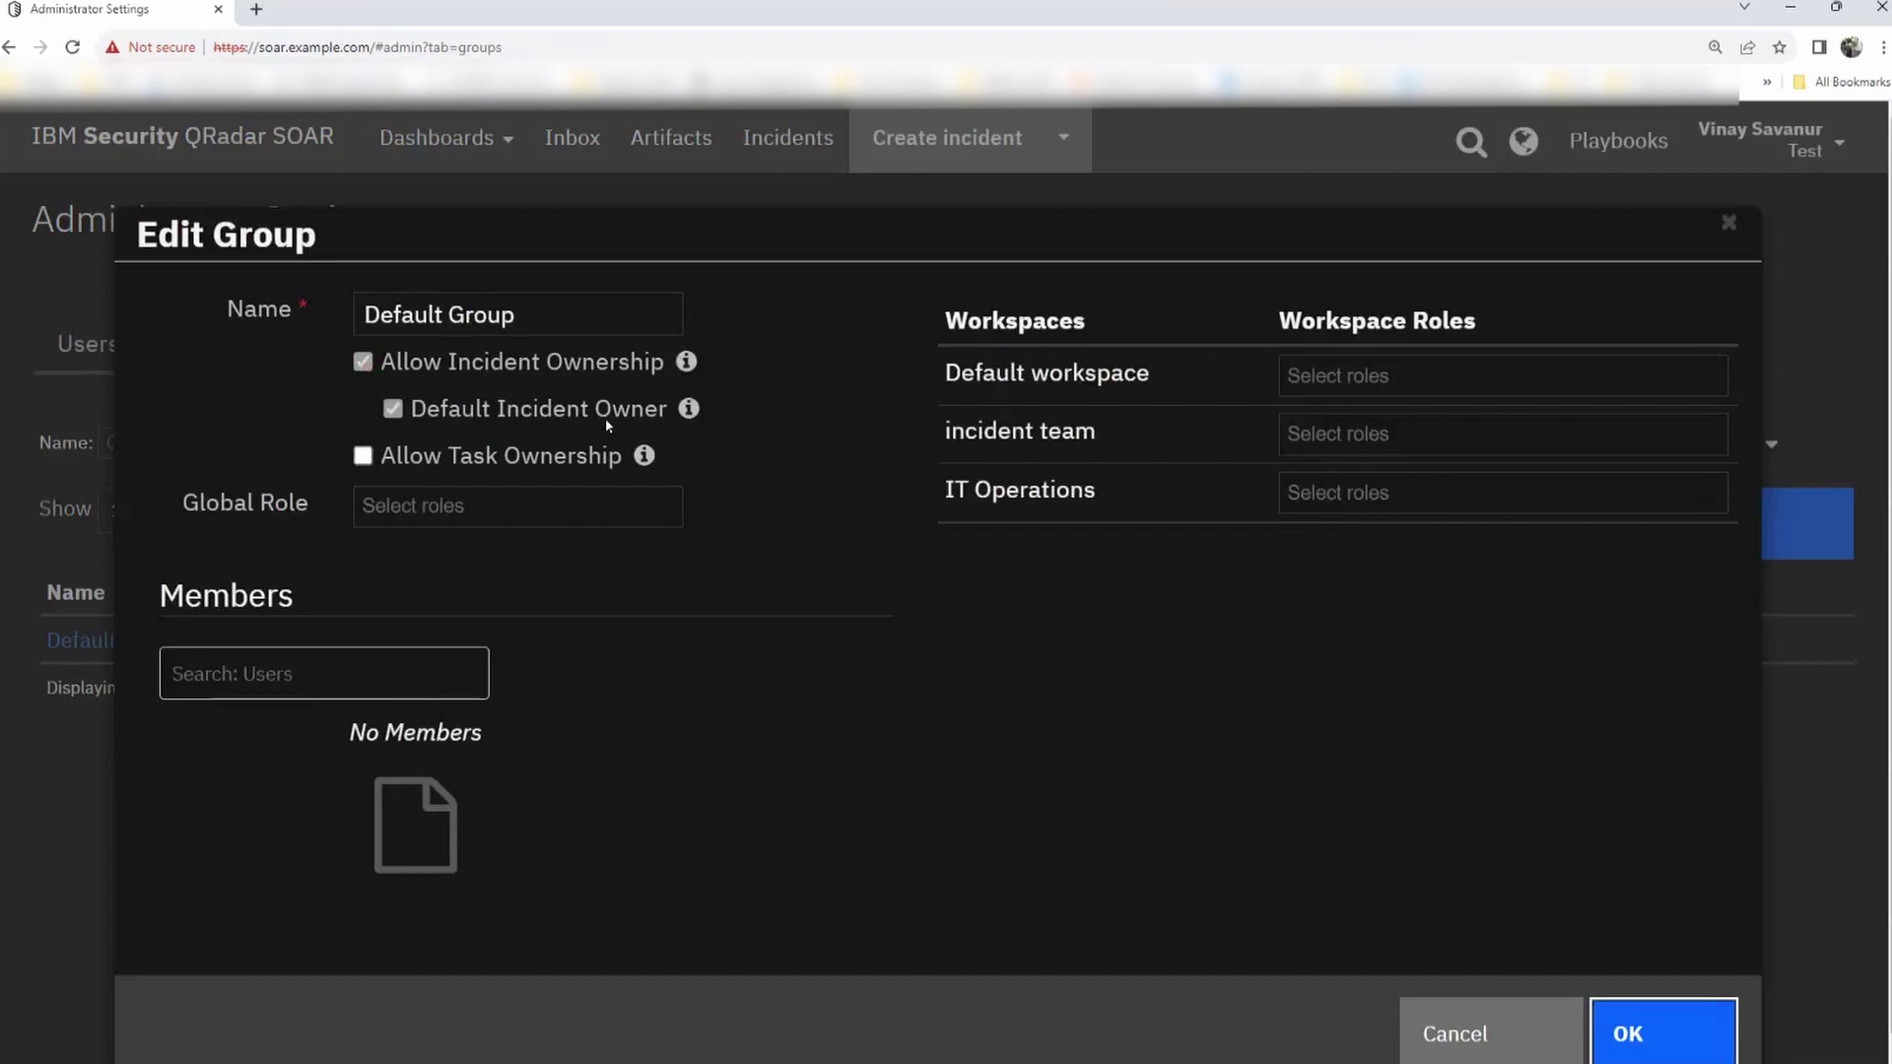
{"action": "mouse_move", "coordinate": [688, 413]}
{"action": "left_click", "coordinate": [471, 506]}
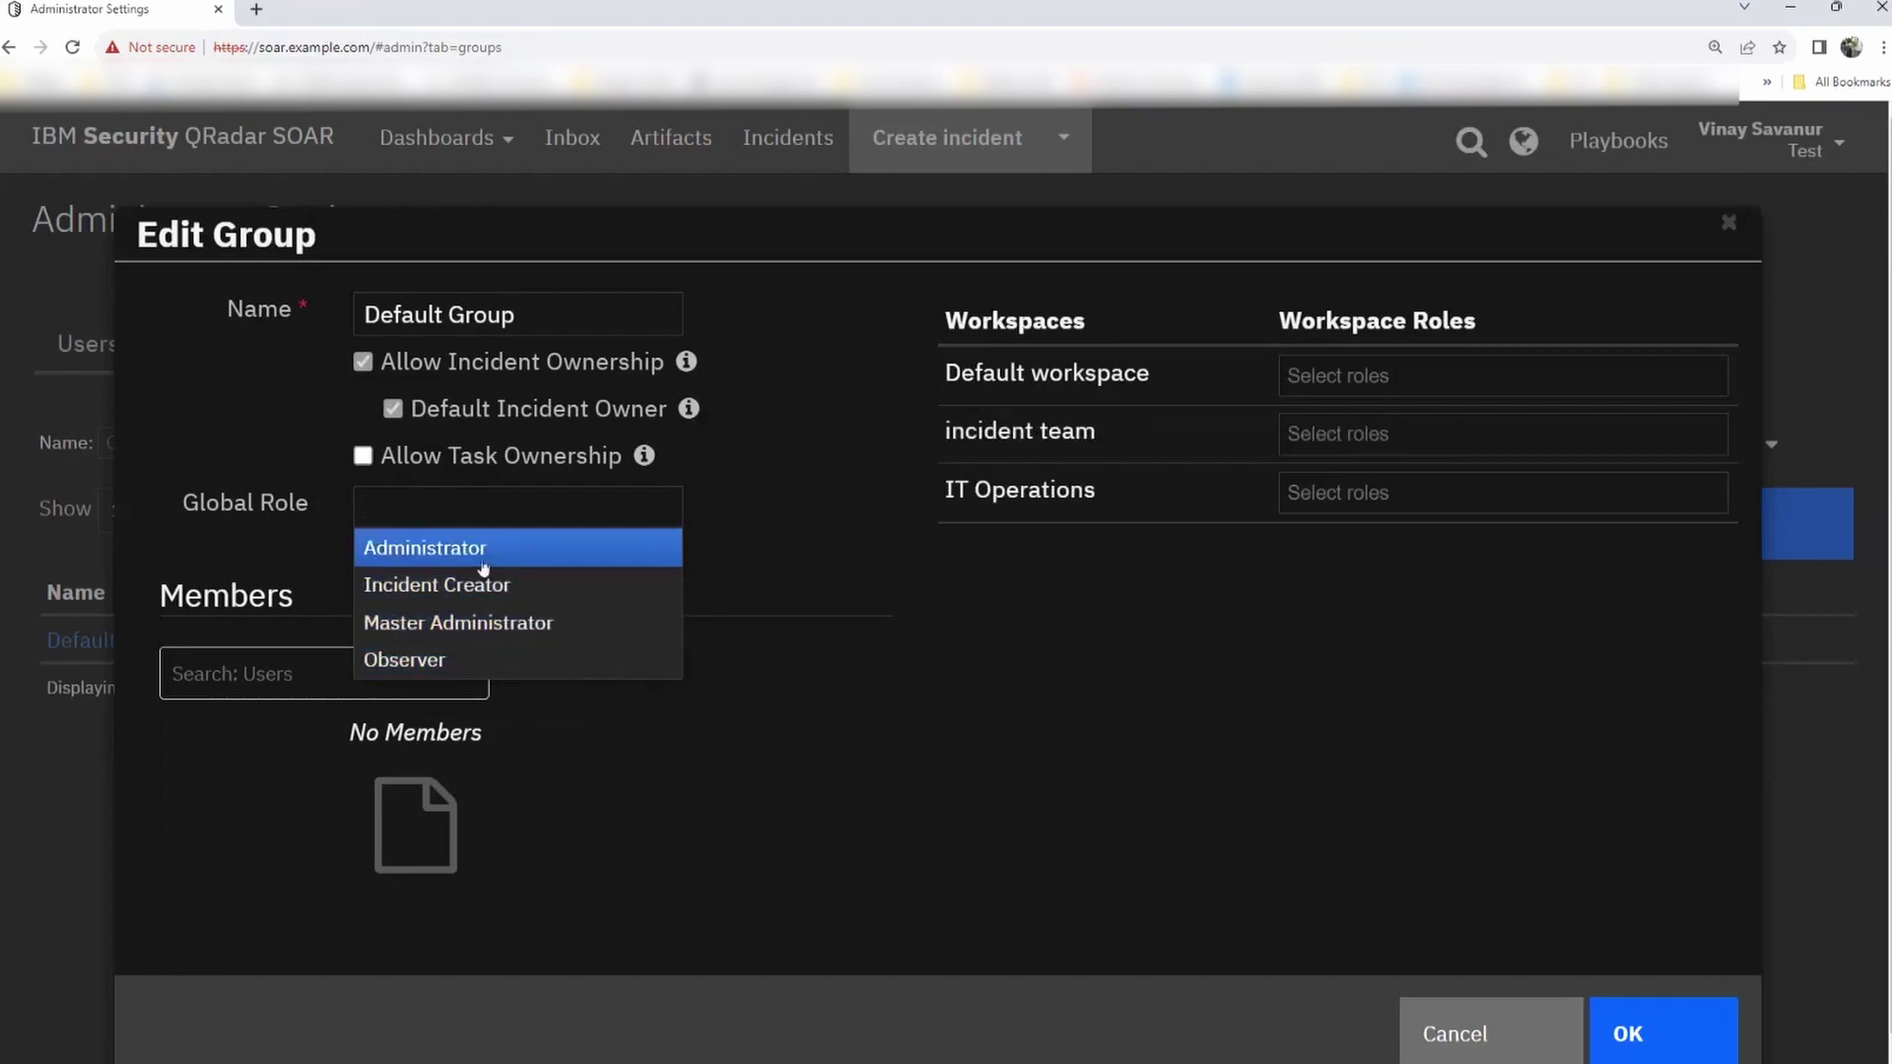
{"action": "left_click", "coordinate": [1163, 708]}
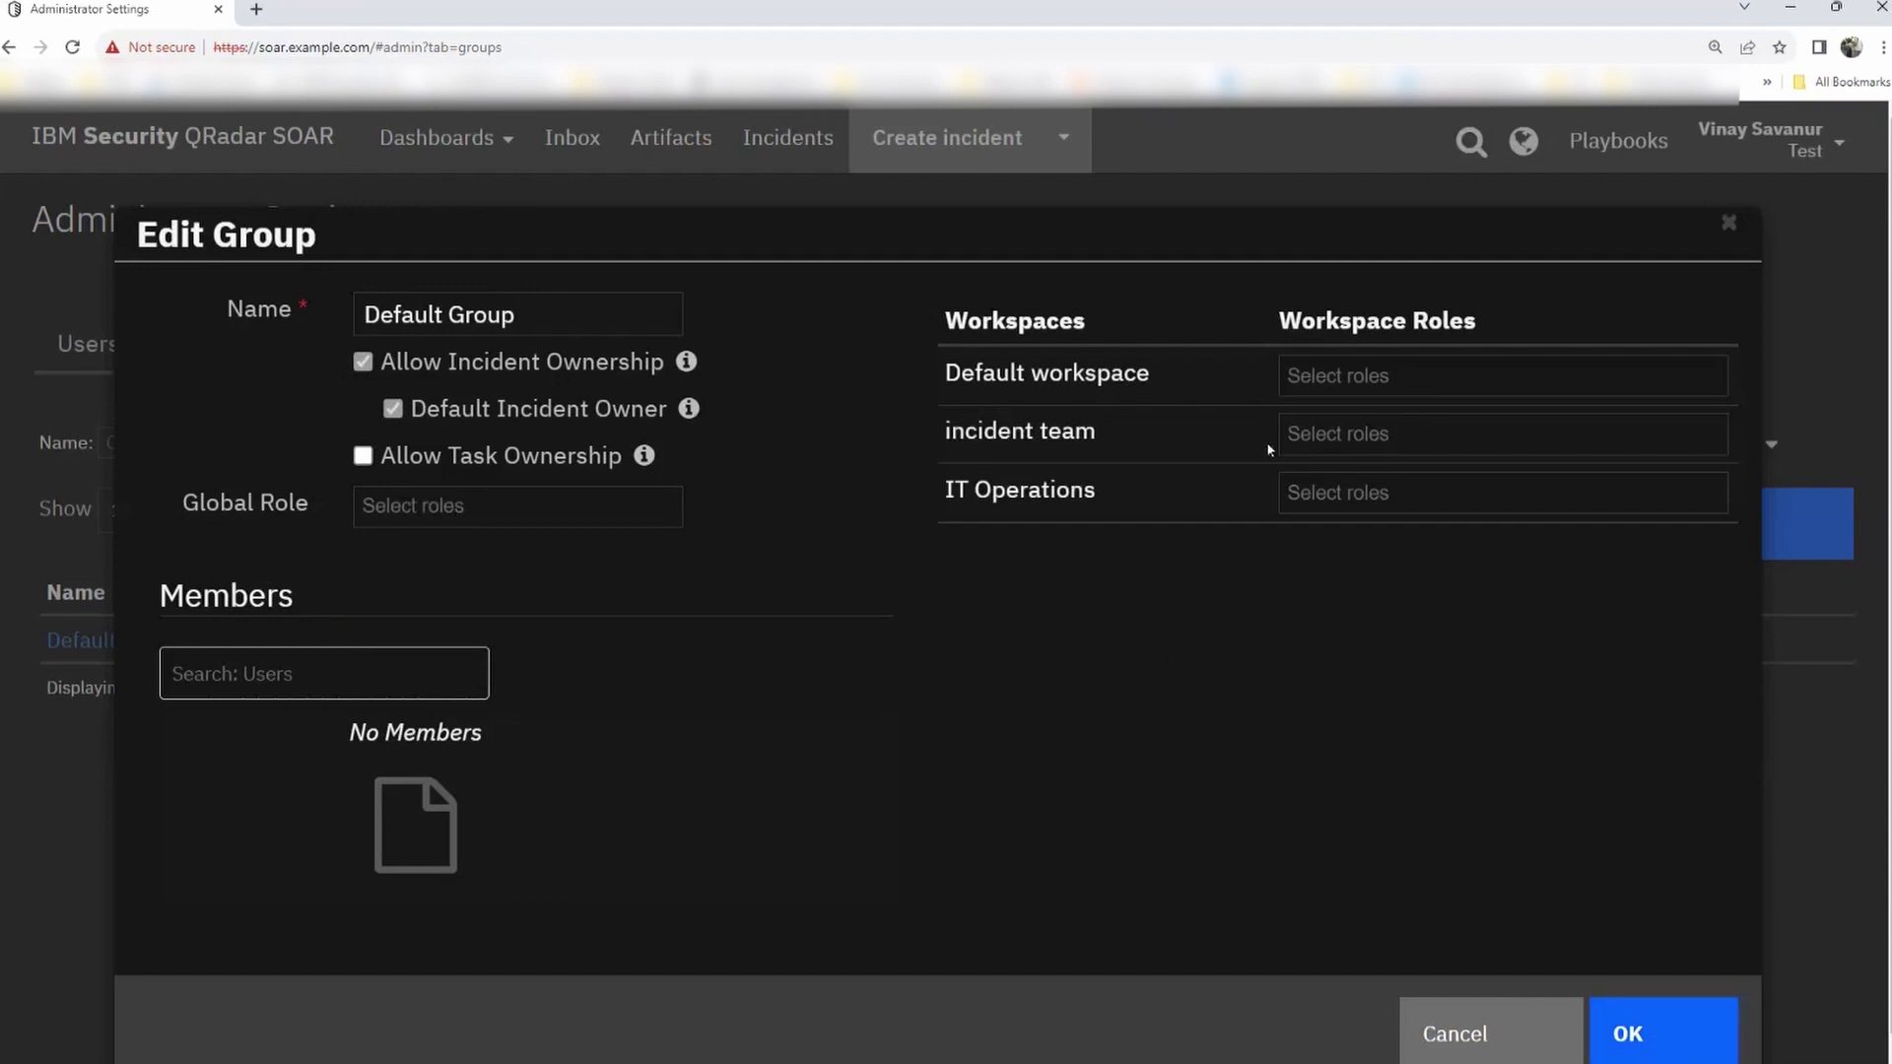
- Review the roles available for Default workspace and the users available as group members, and leave Default Group without saving
{"action": "left_click", "coordinate": [1390, 375]}
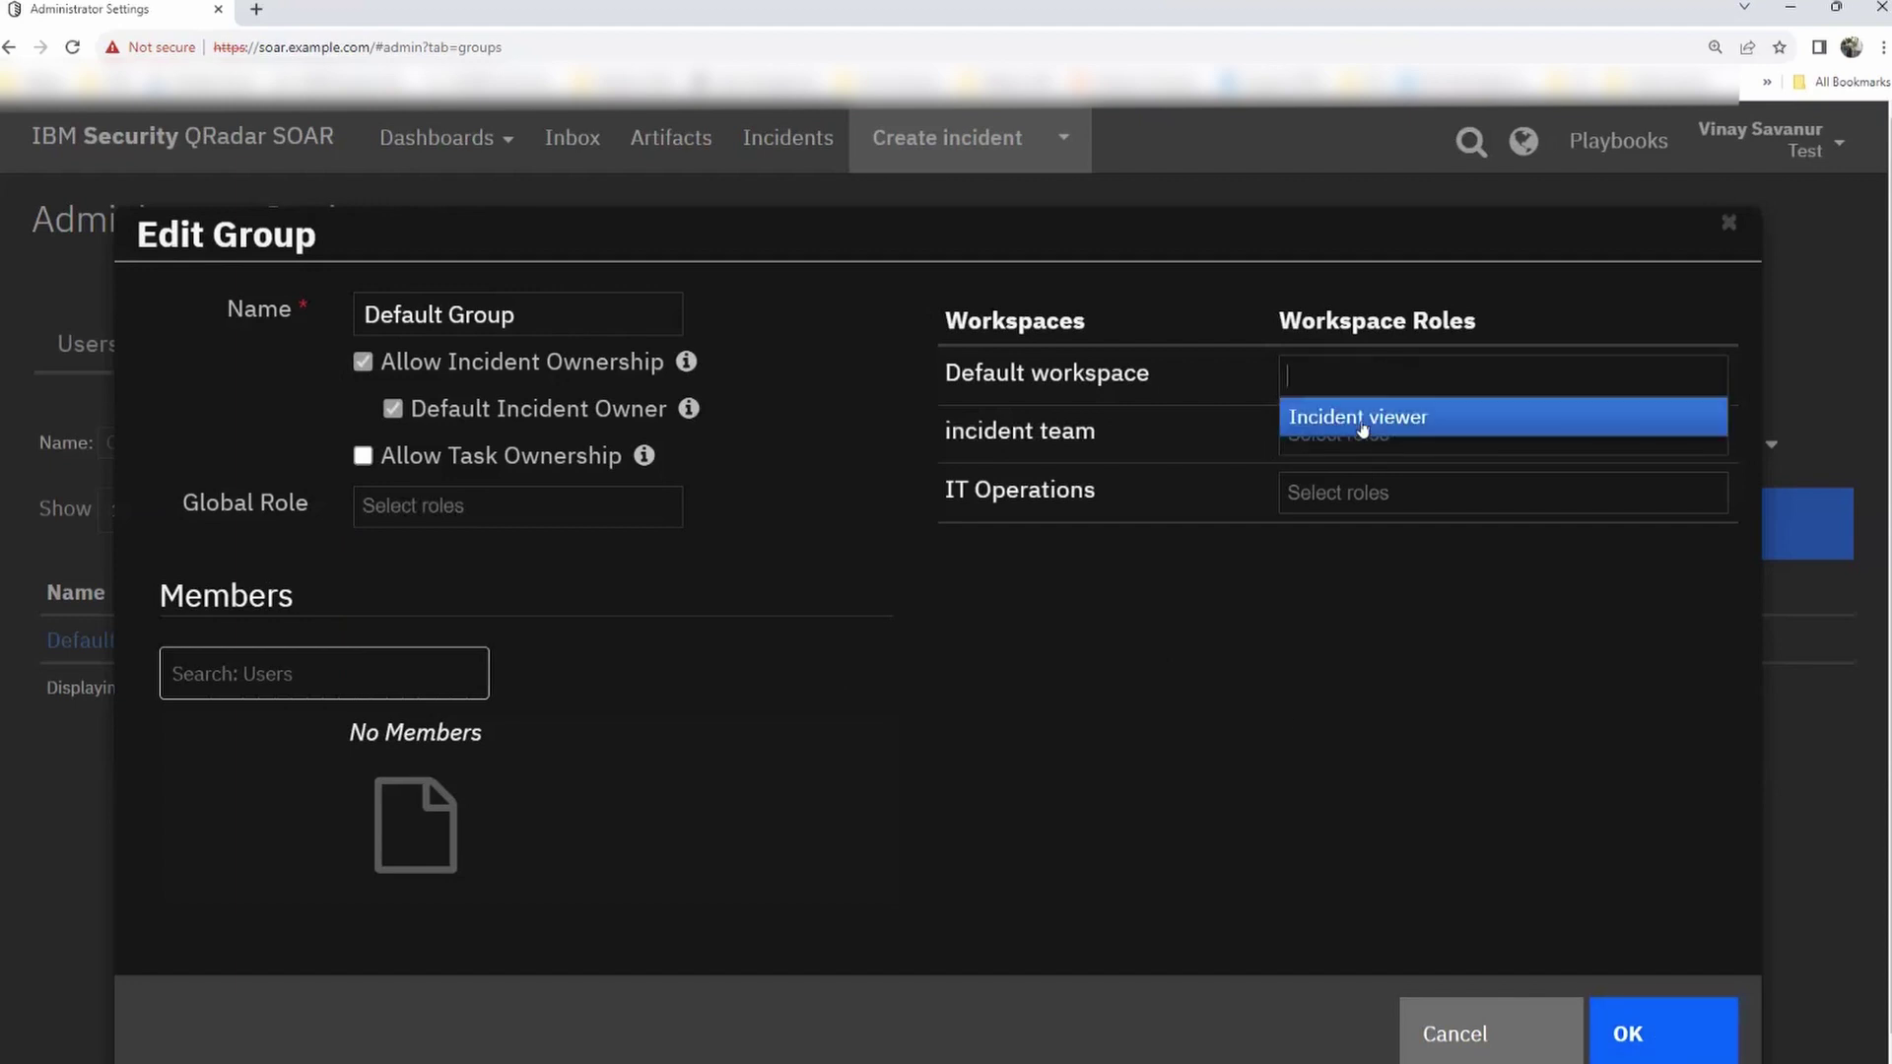
{"action": "left_click", "coordinate": [1374, 639]}
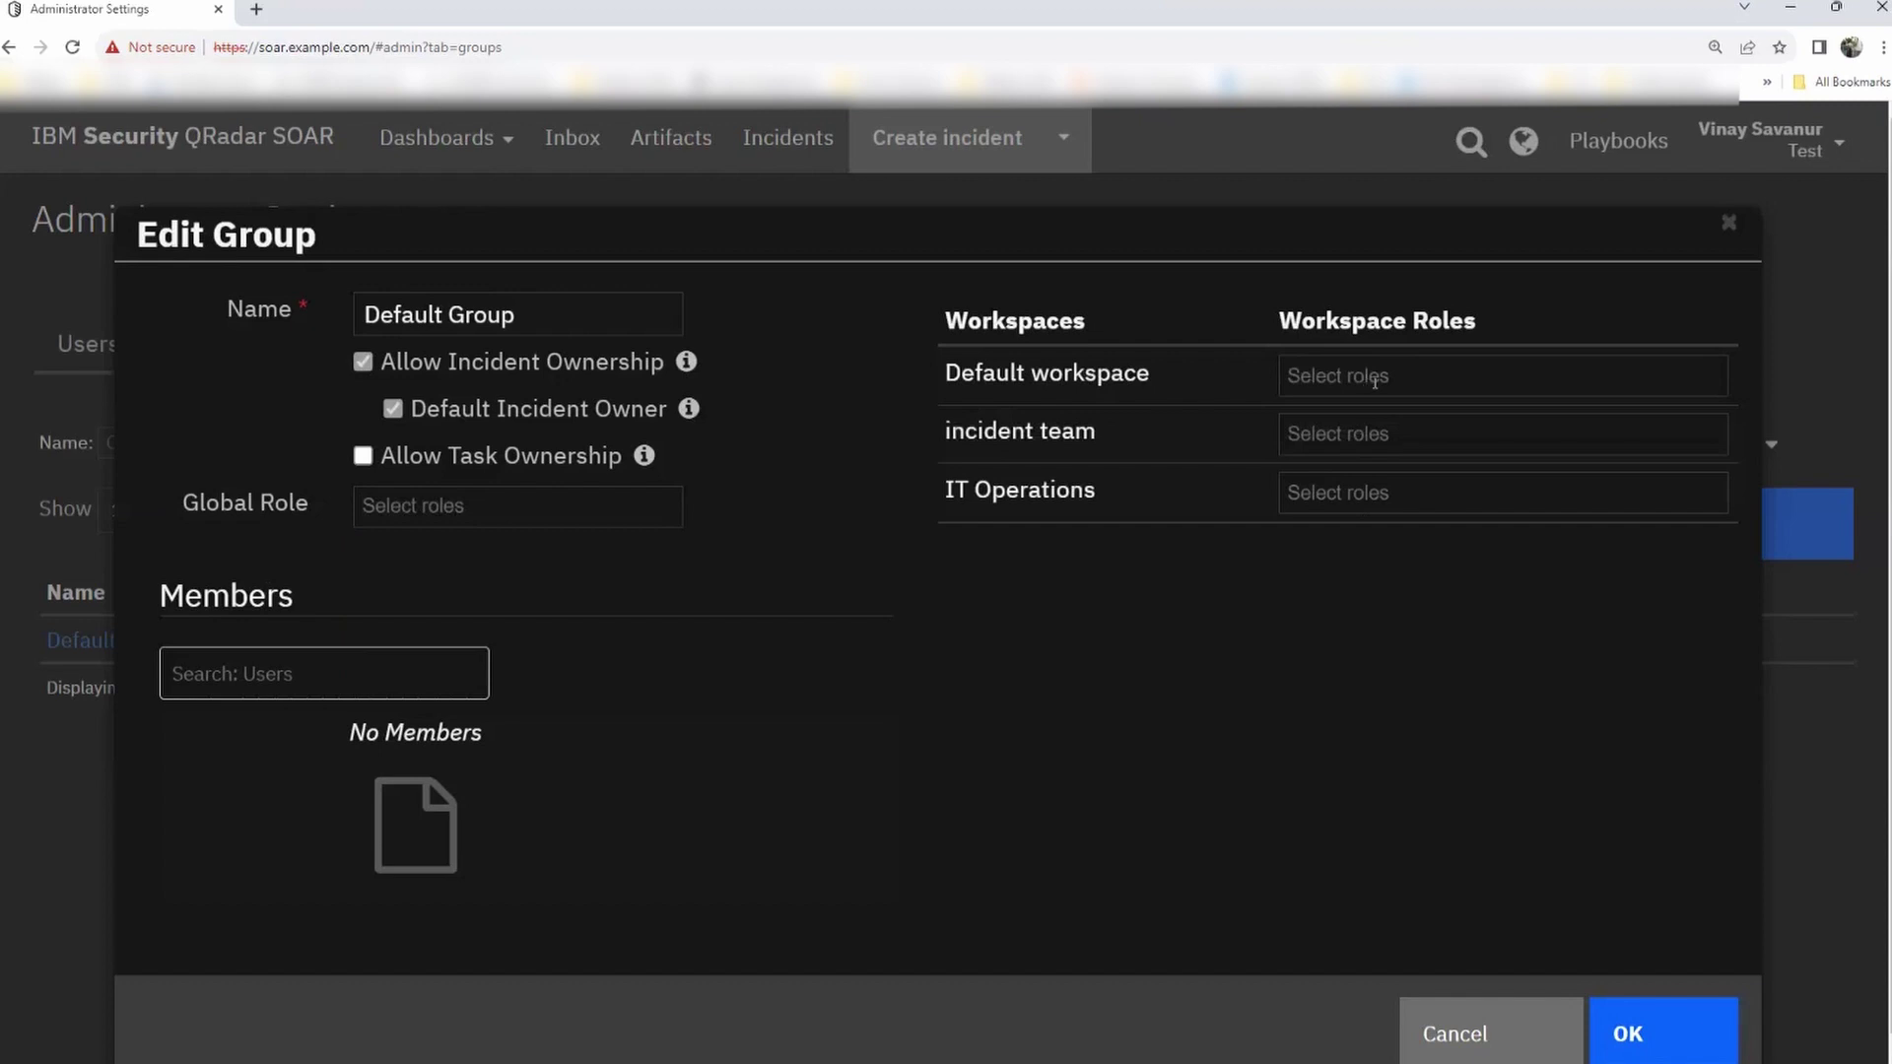
{"action": "left_click", "coordinate": [431, 682]}
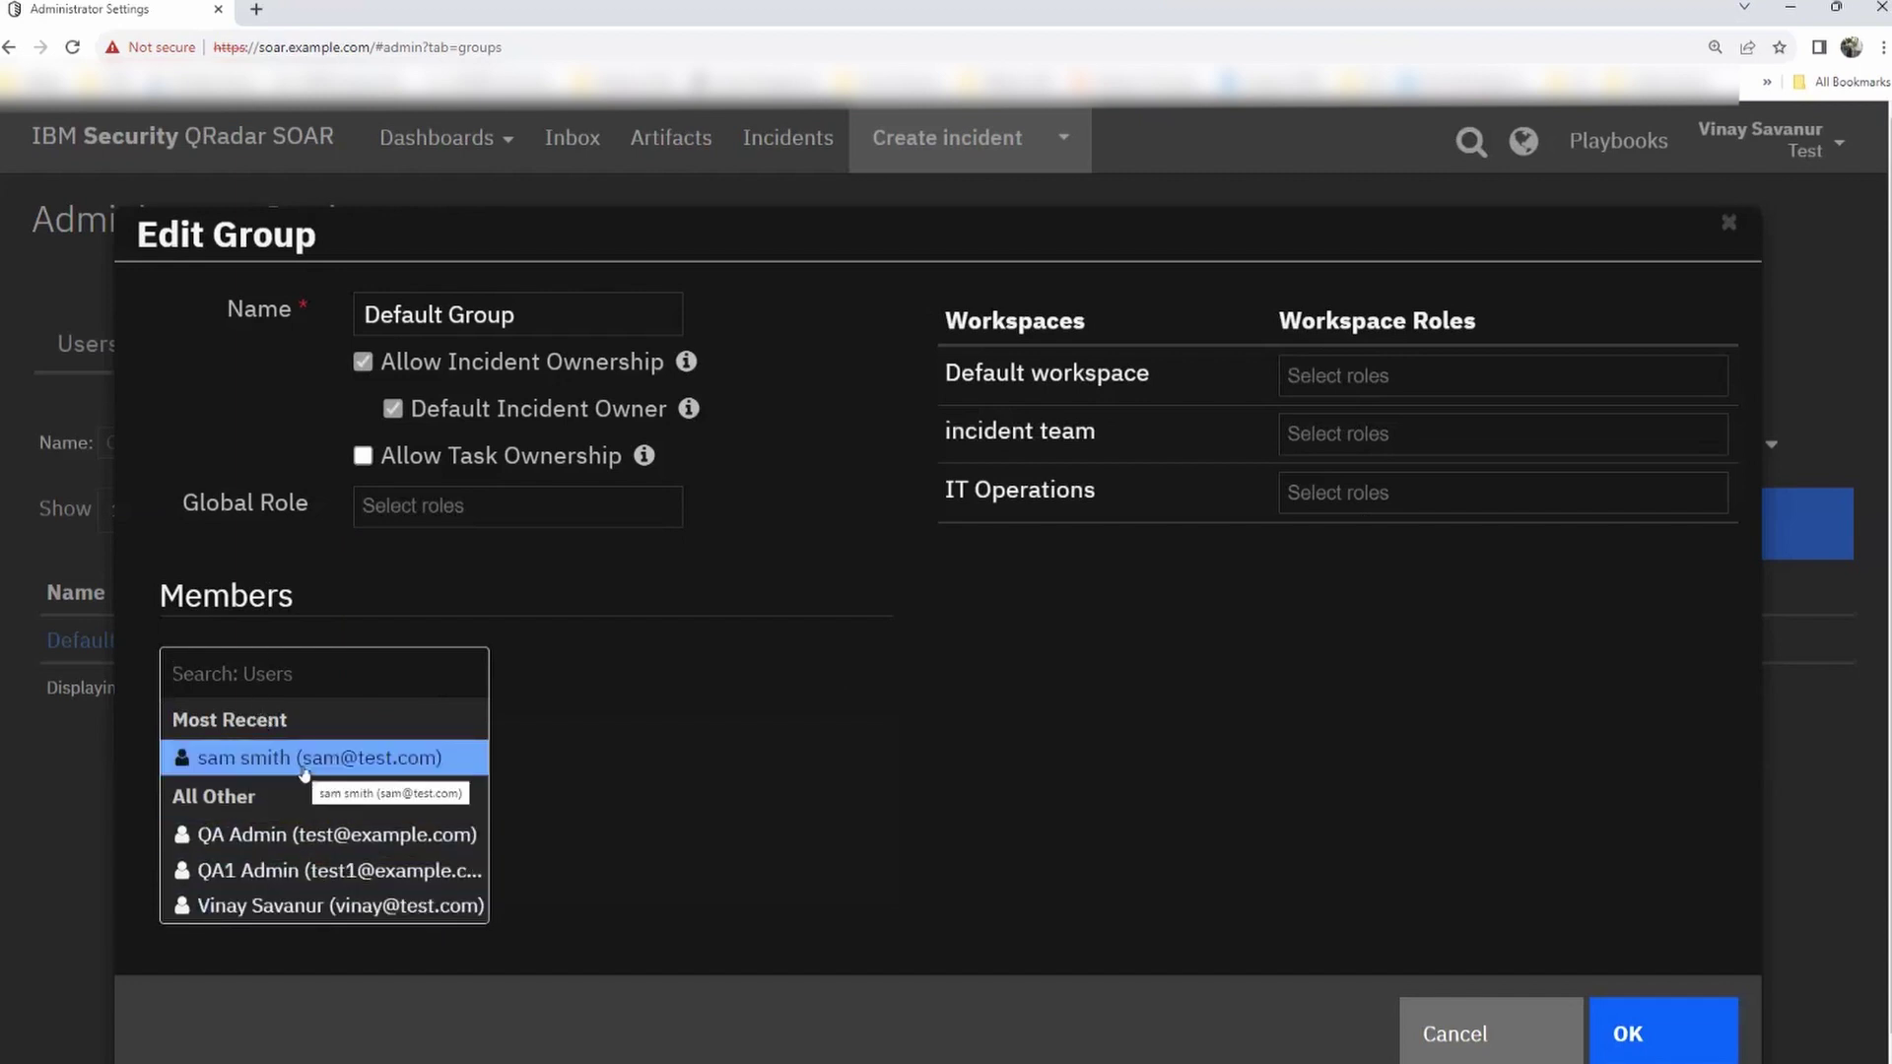
{"action": "left_click", "coordinate": [913, 758]}
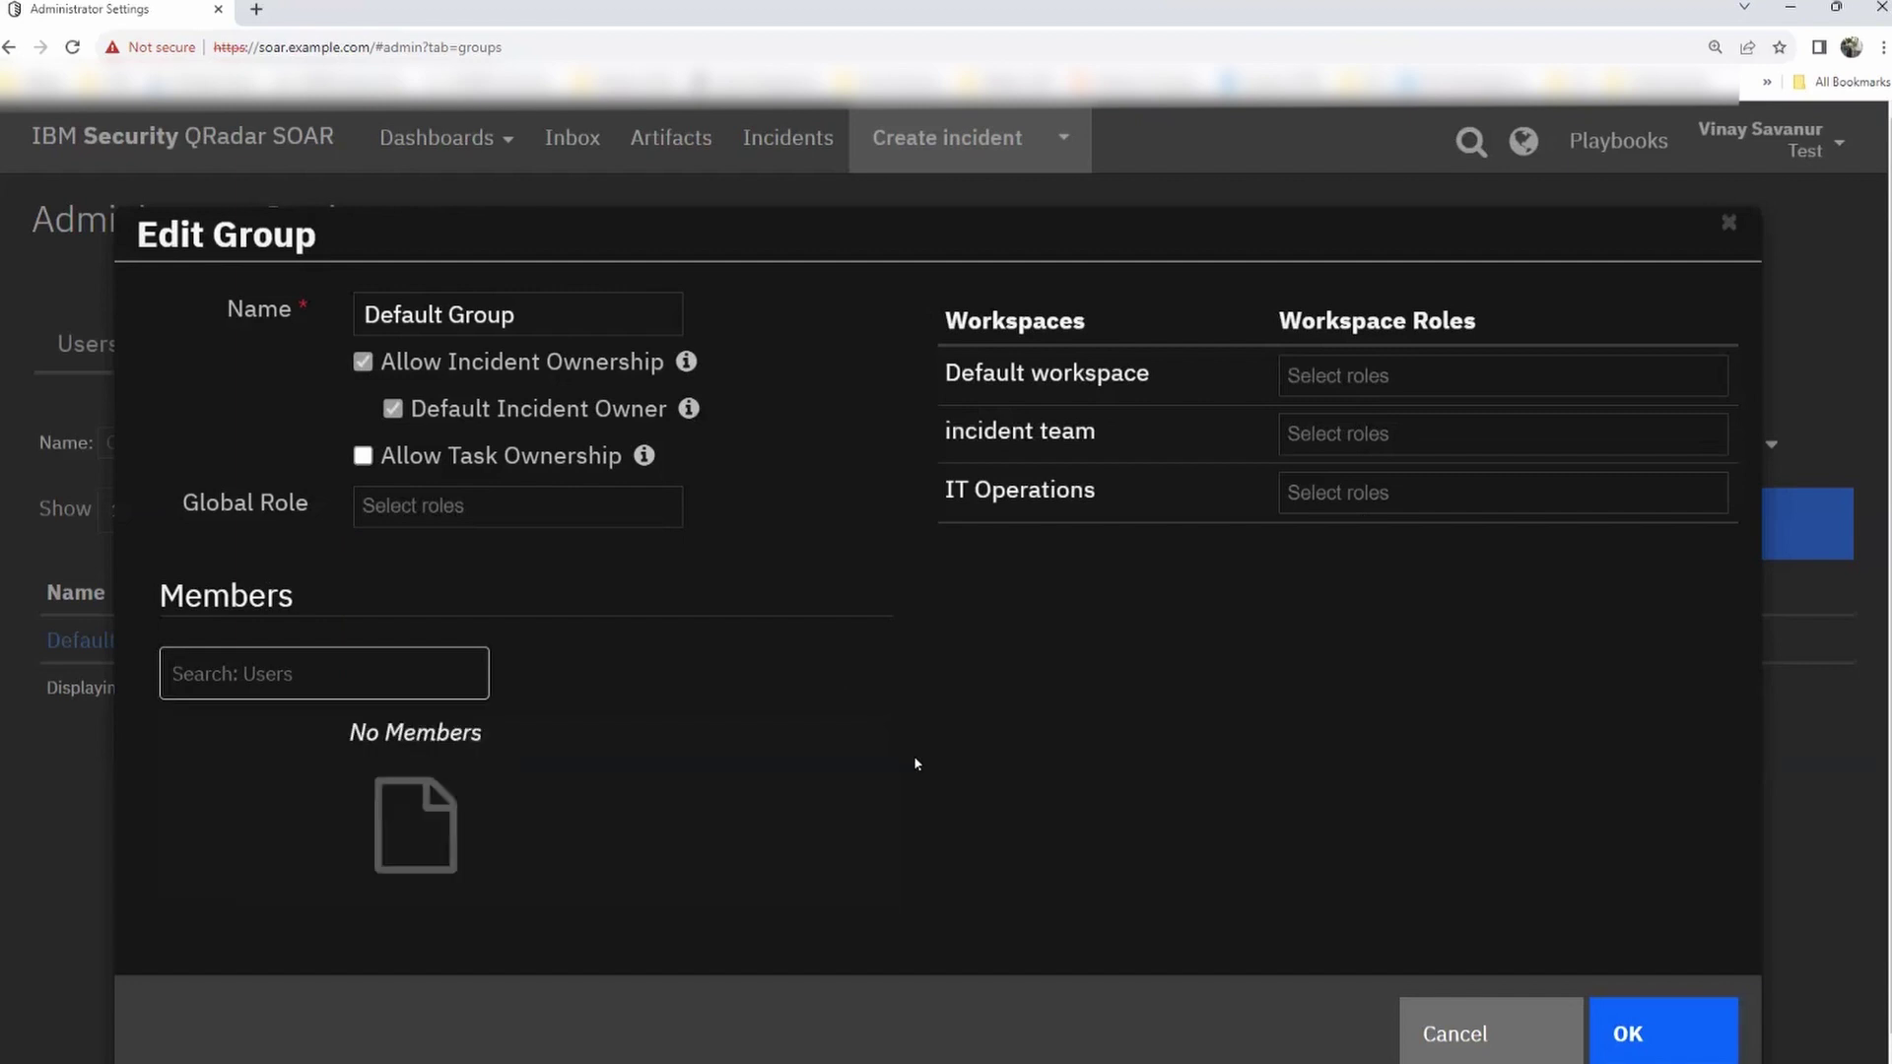
{"action": "left_click", "coordinate": [1478, 1032]}
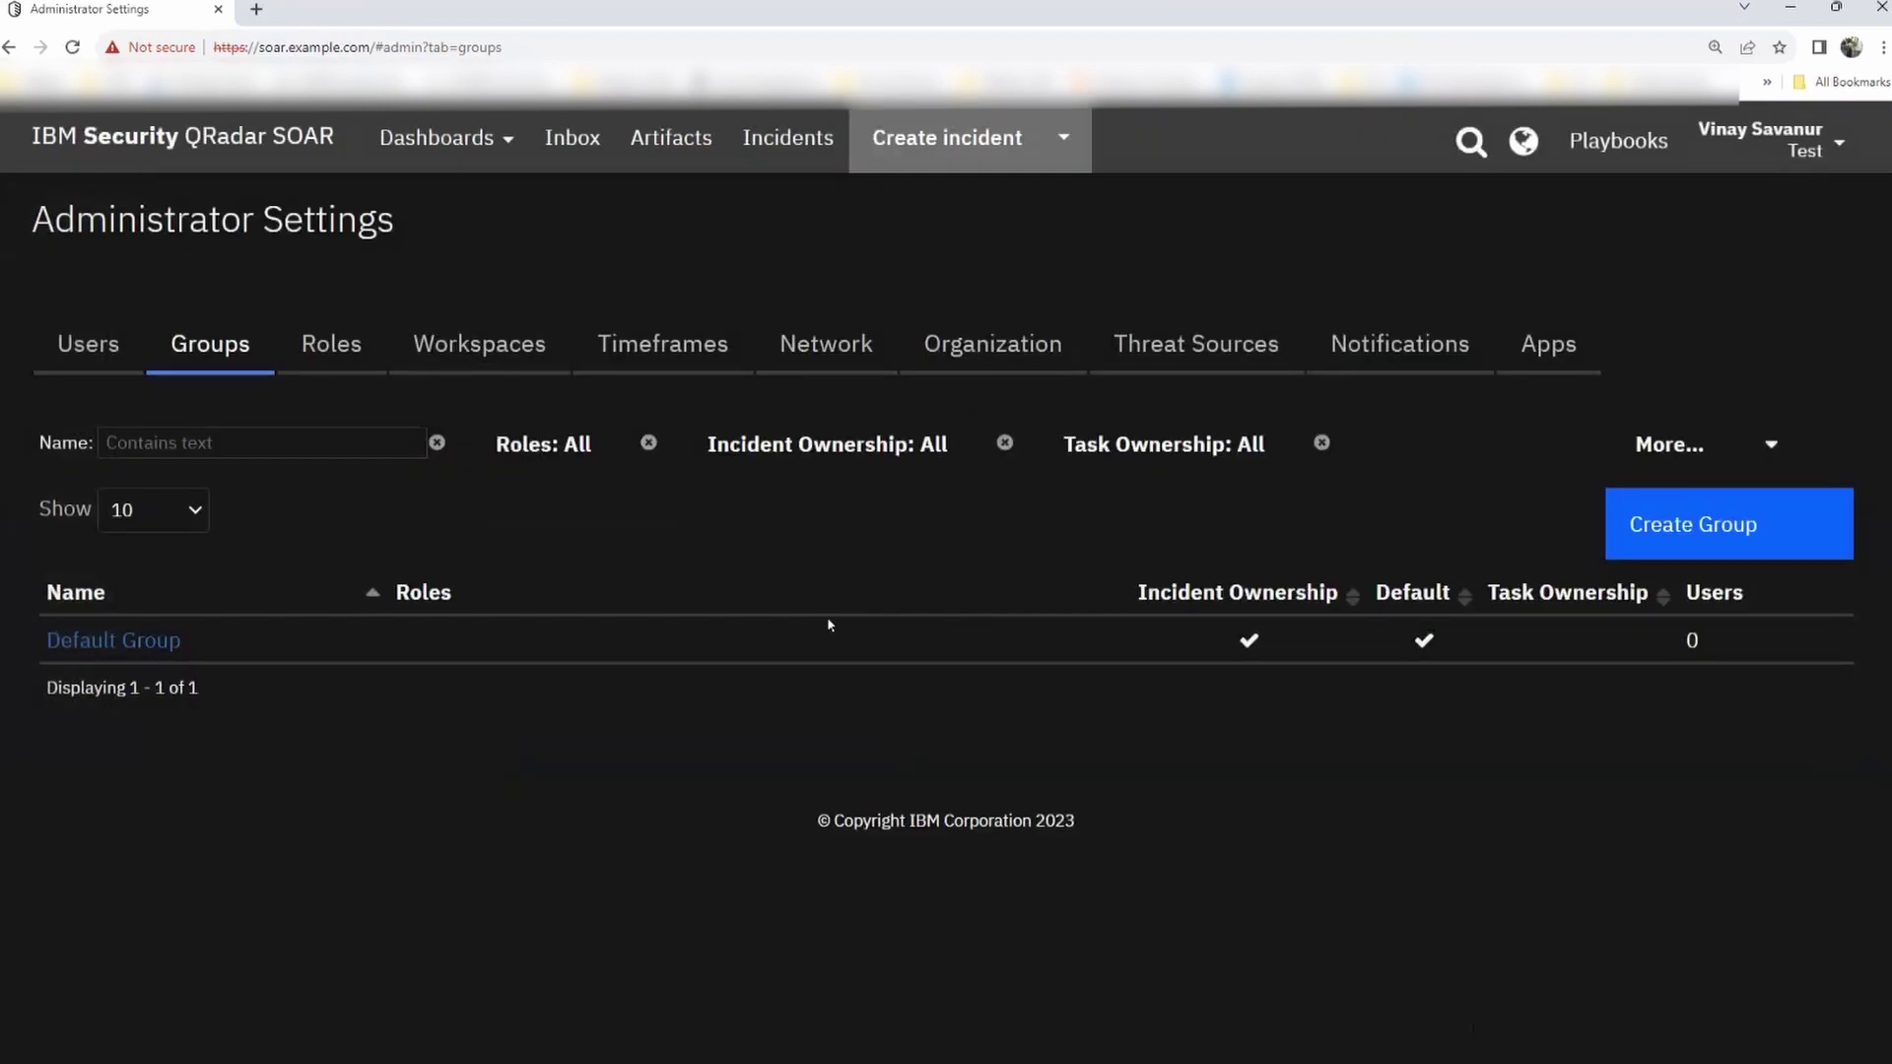
- Open the roles settings and review the list of global roles and the workspace roles category
{"action": "left_click", "coordinate": [330, 353]}
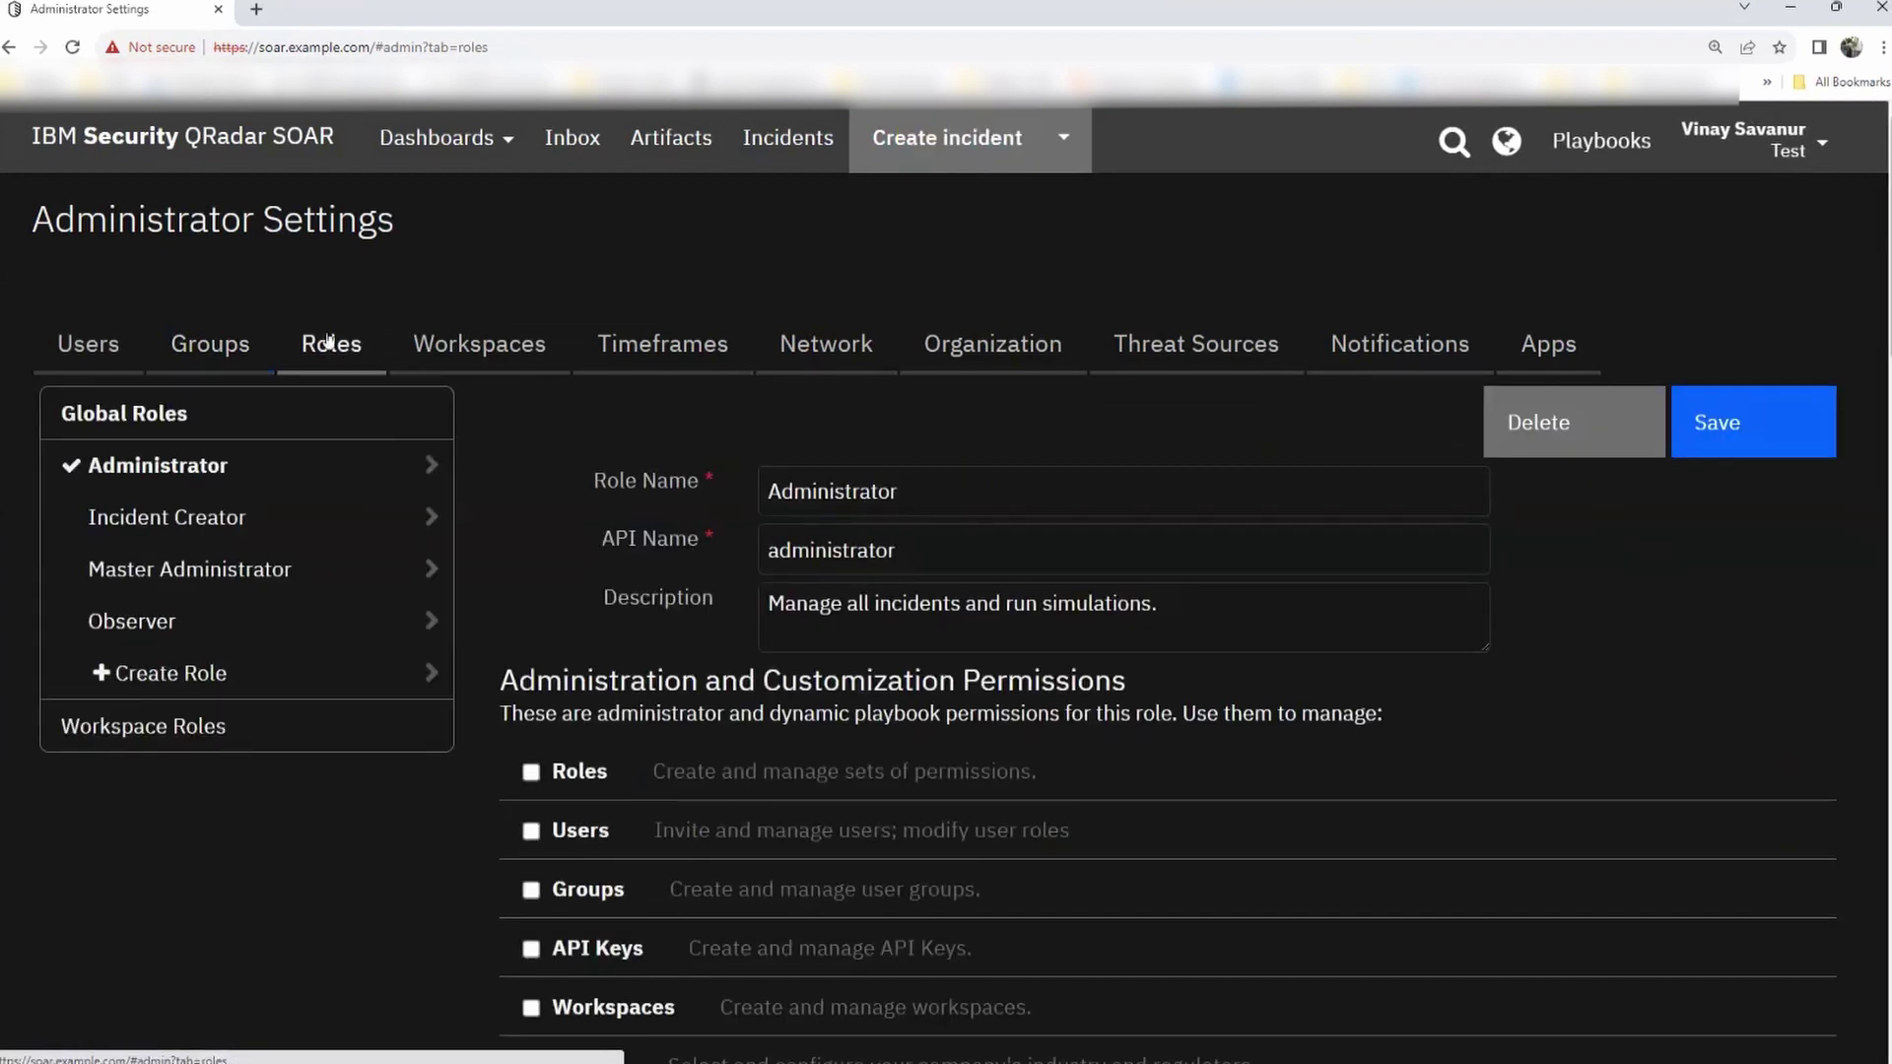
{"action": "left_click", "coordinate": [131, 414]}
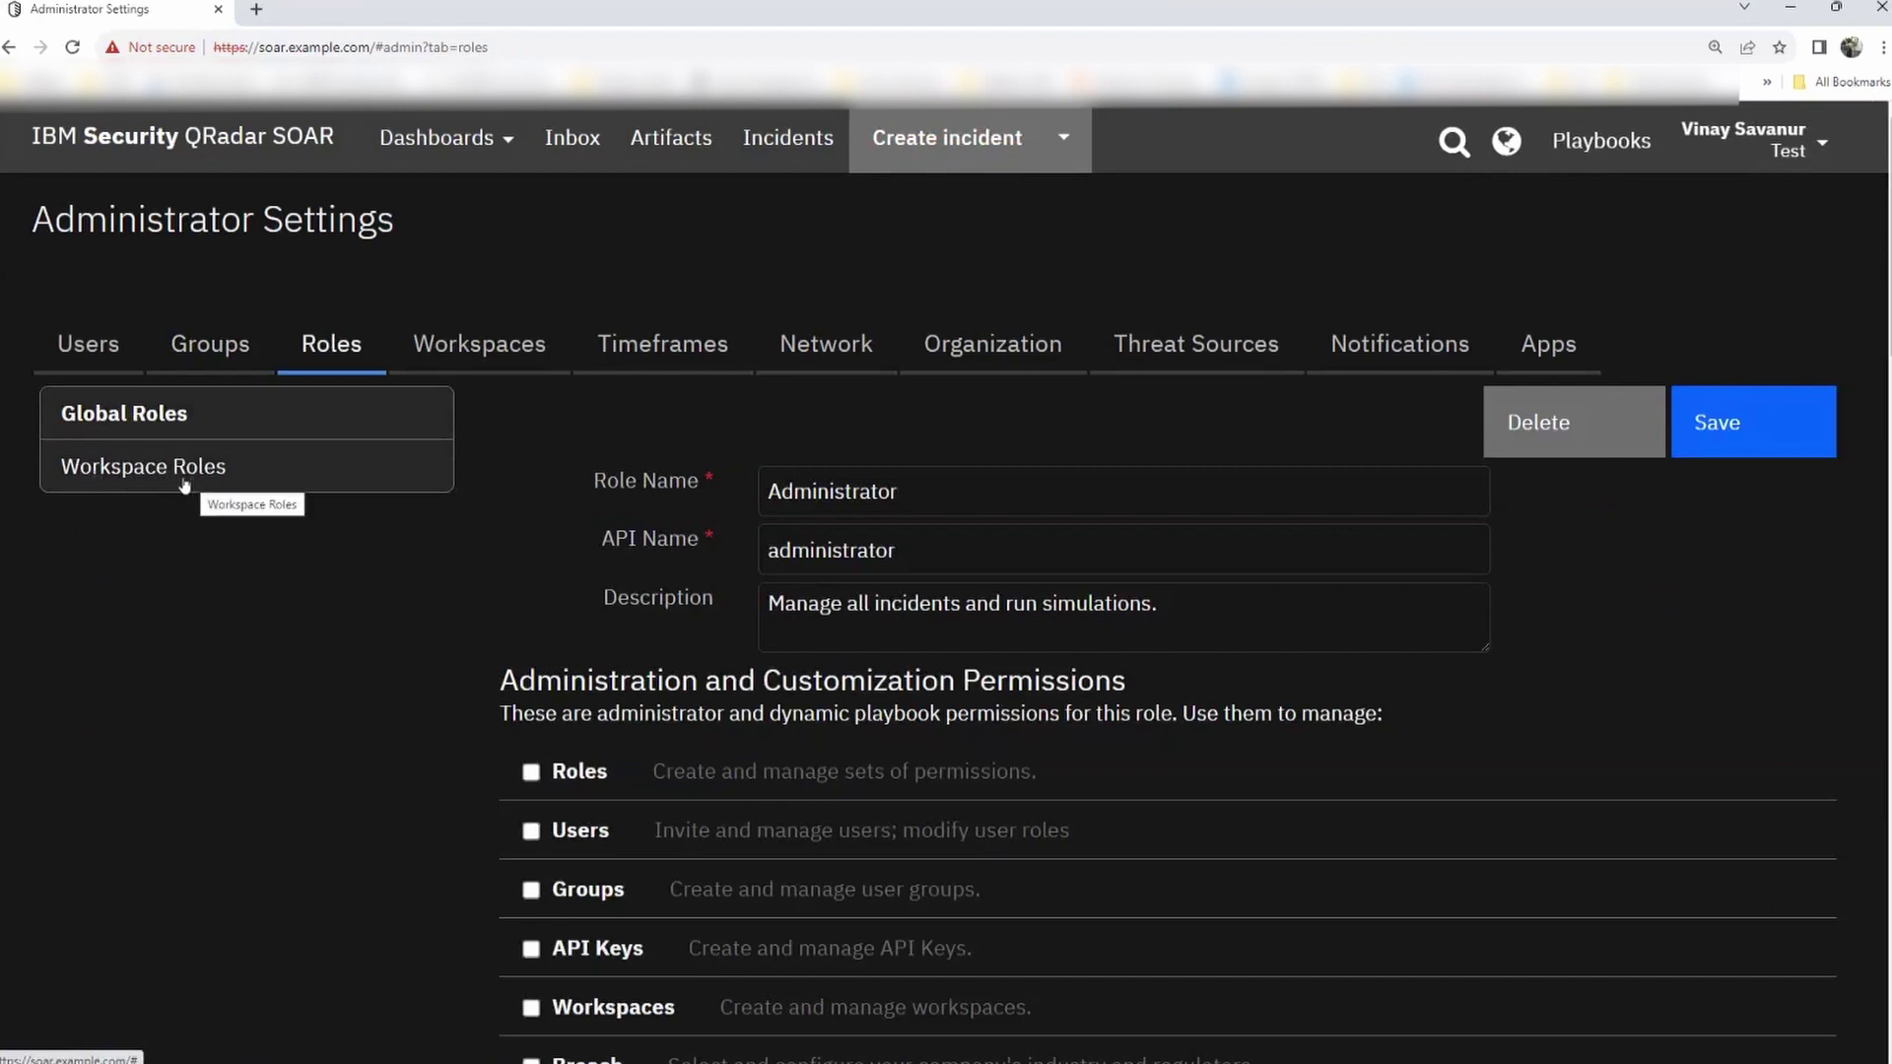
{"action": "left_click", "coordinate": [141, 418]}
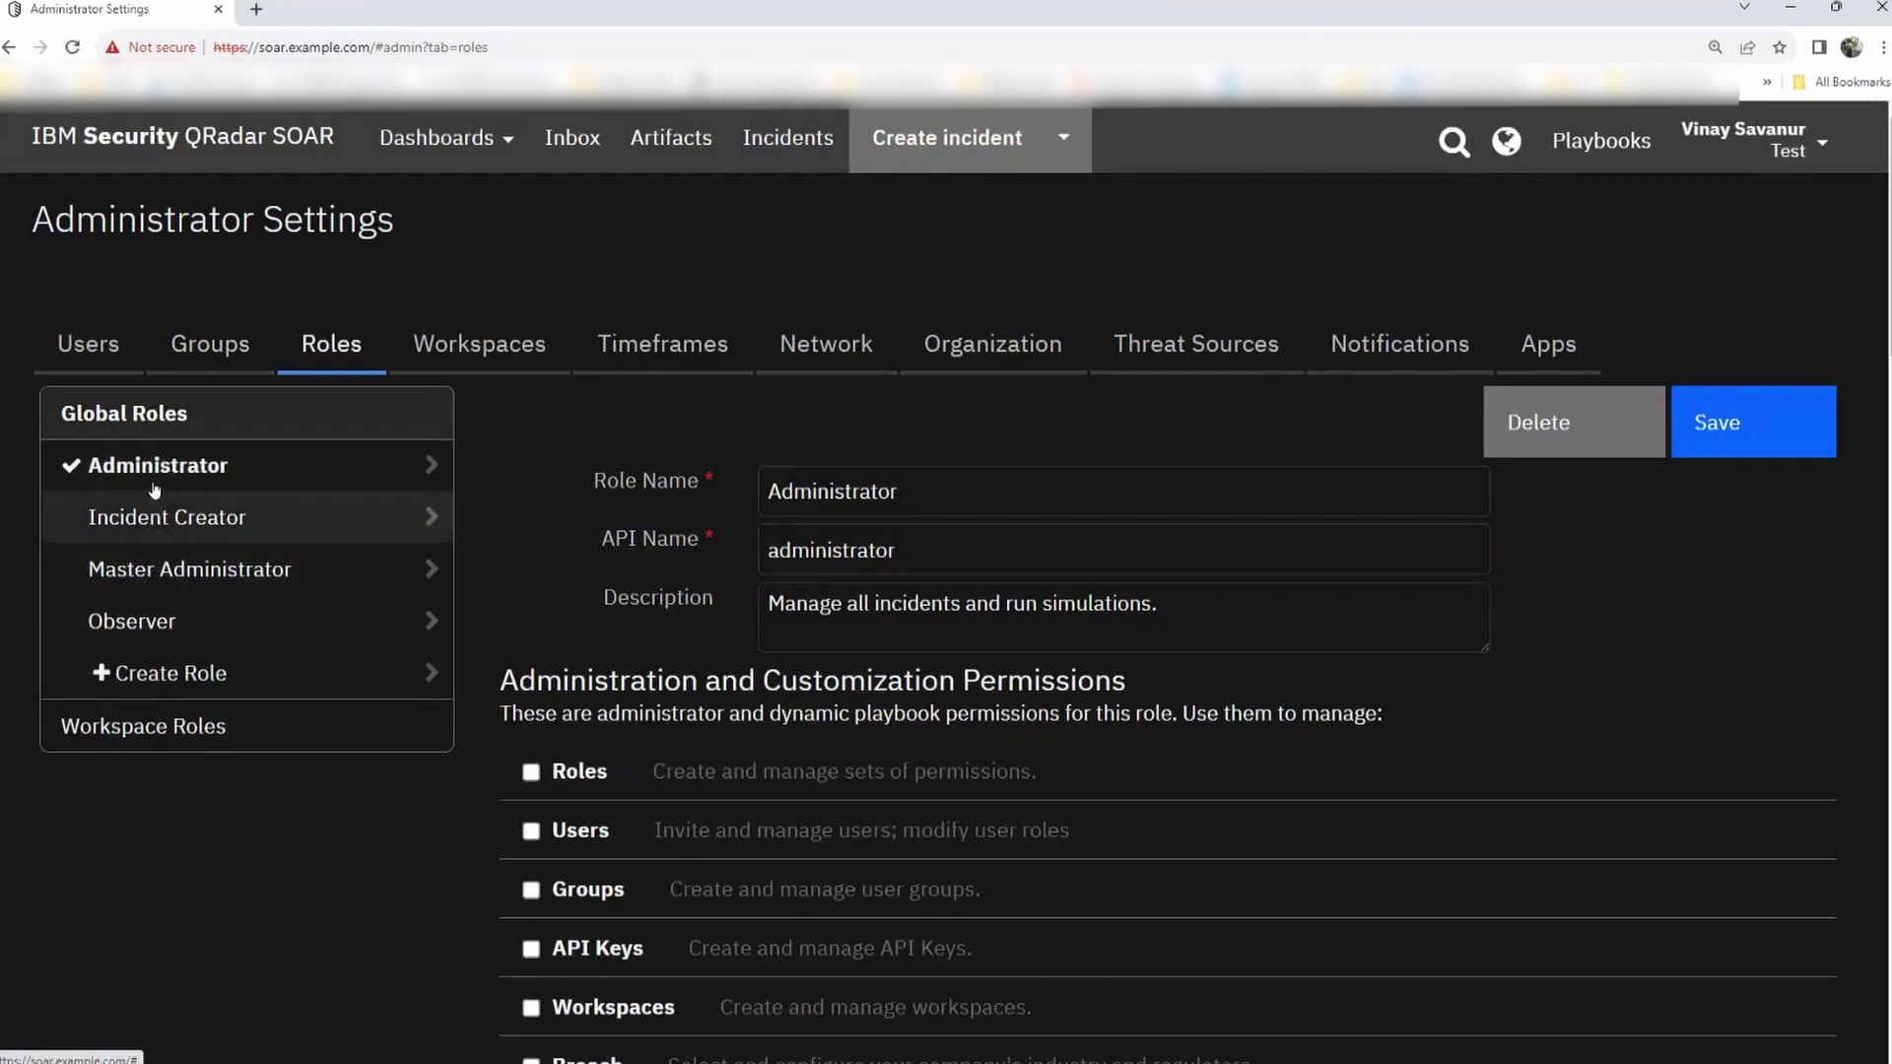
{"action": "left_click", "coordinate": [146, 415]}
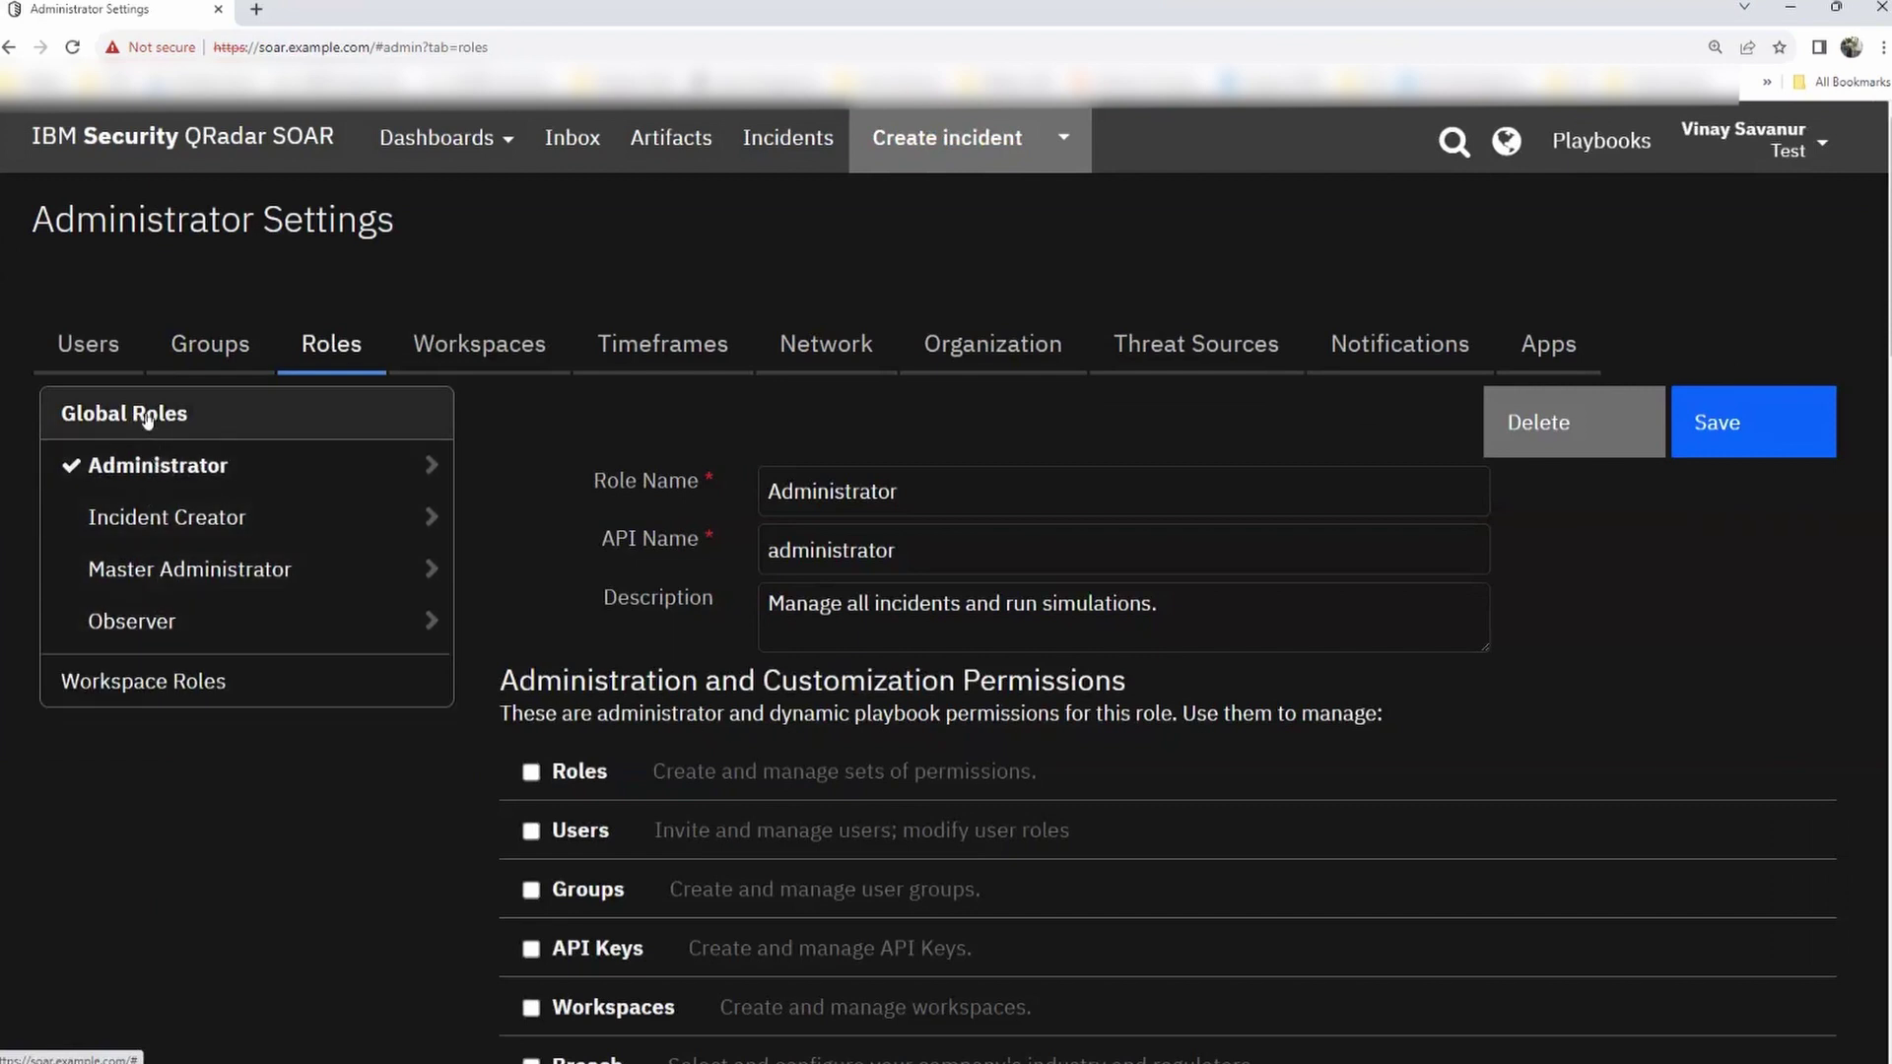
{"action": "left_click", "coordinate": [148, 413]}
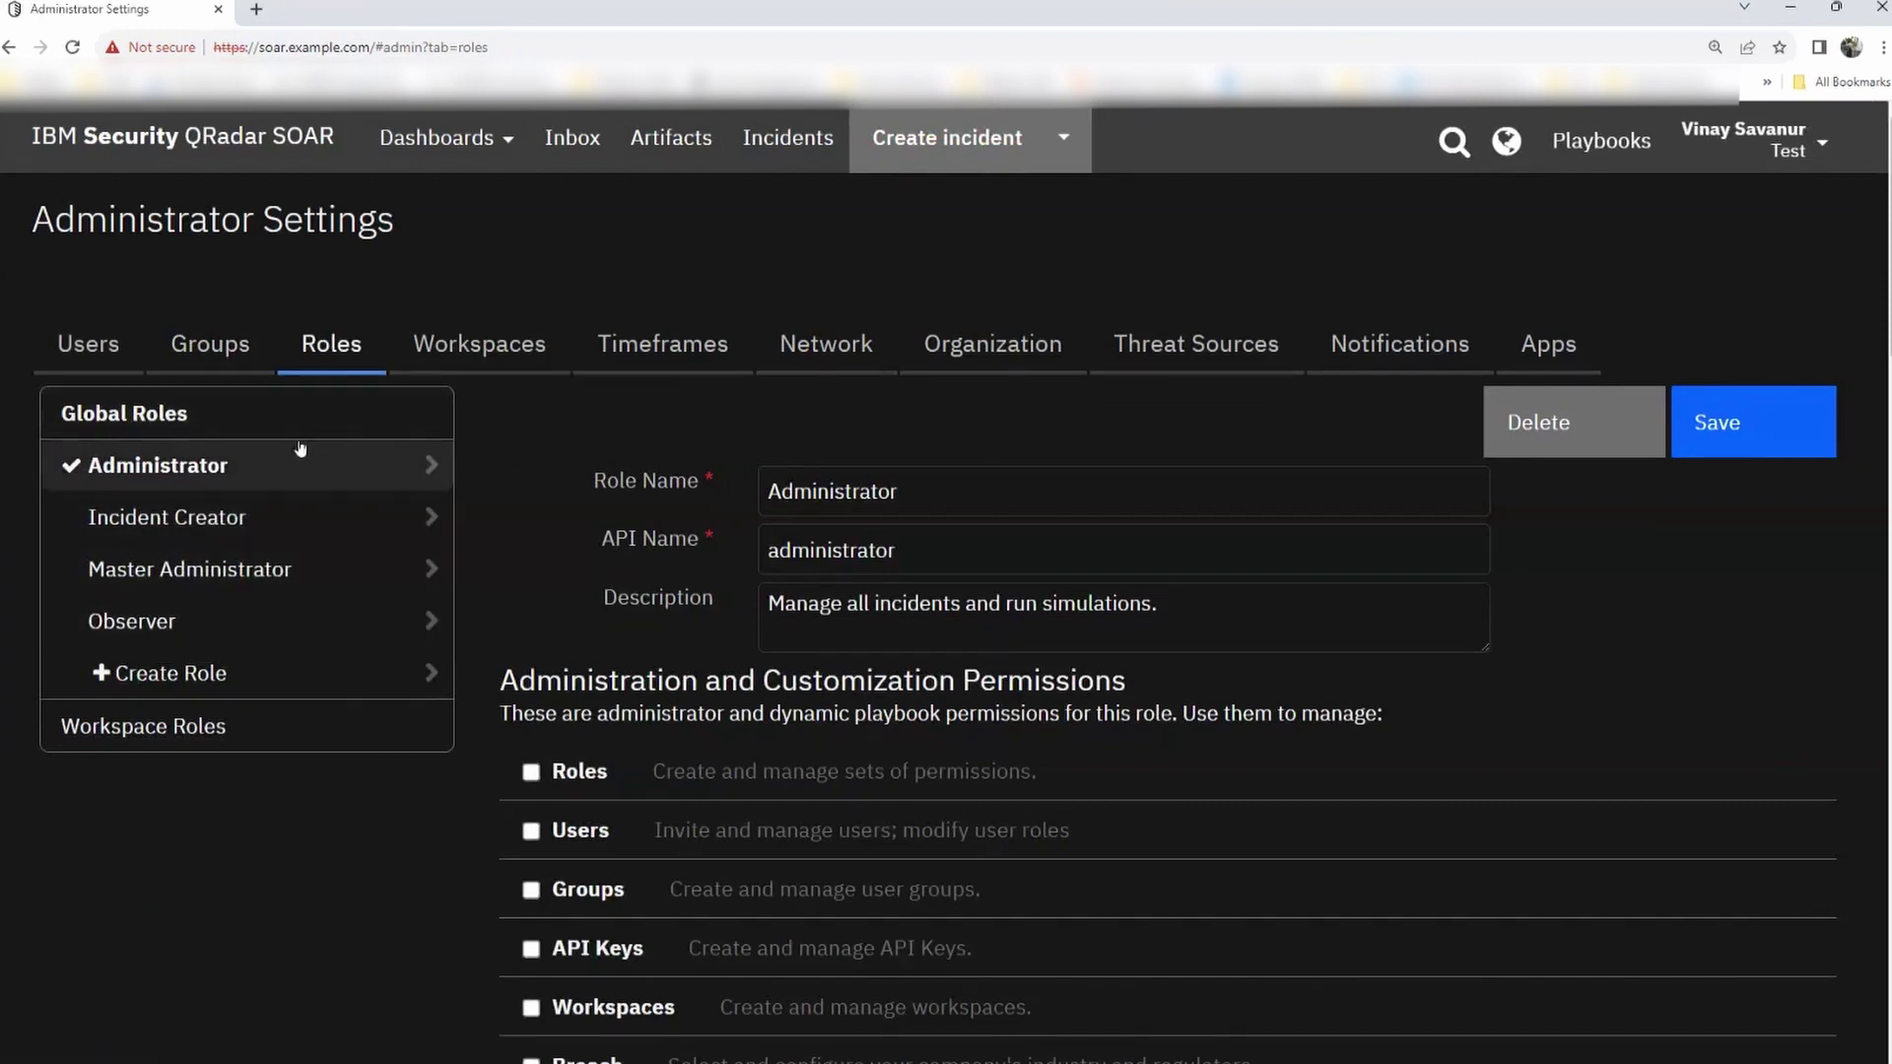
- Examine the Administrator role's name, description, and administration and customization permissions, including Manage Wiki Pages
{"action": "scroll", "coordinate": [1446, 449], "scroll_direction": "down", "scroll_amount": 1}
{"action": "scroll", "coordinate": [1446, 449], "scroll_direction": "down", "scroll_amount": 2}
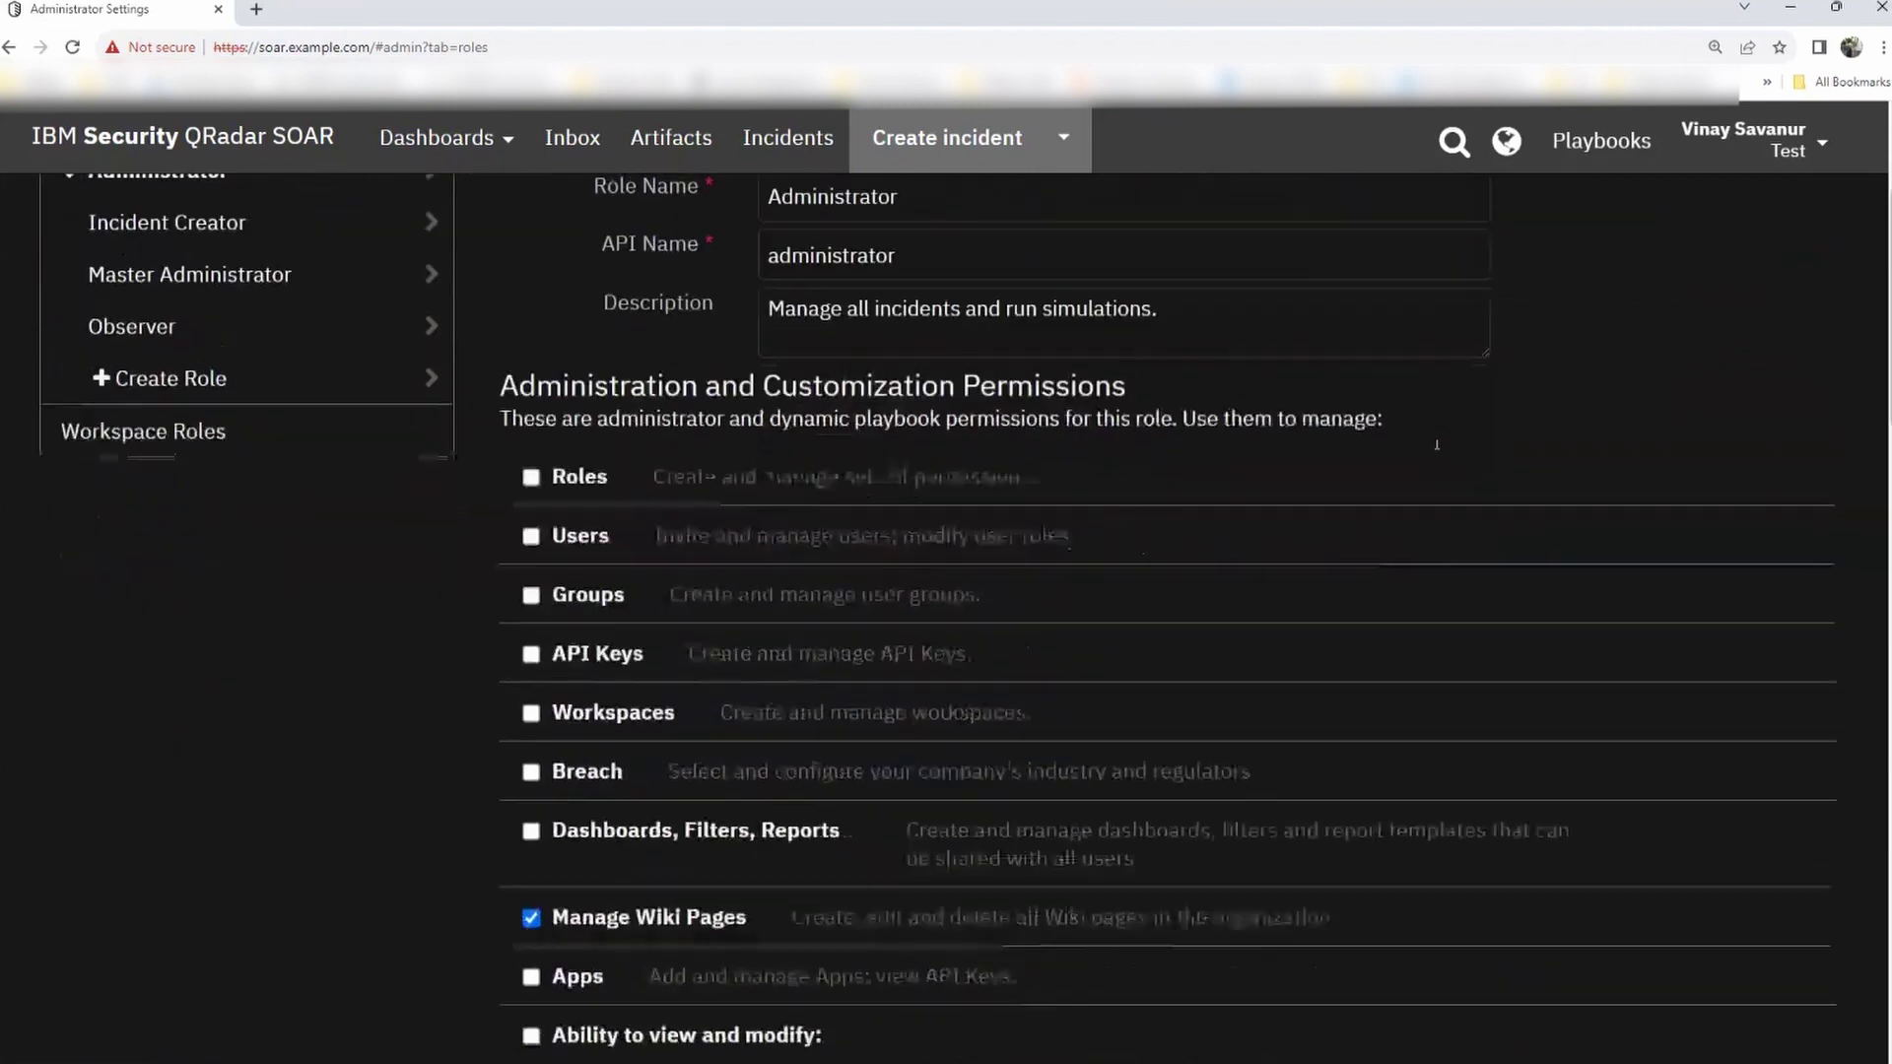
{"action": "scroll", "coordinate": [759, 429], "scroll_direction": "up", "scroll_amount": 1}
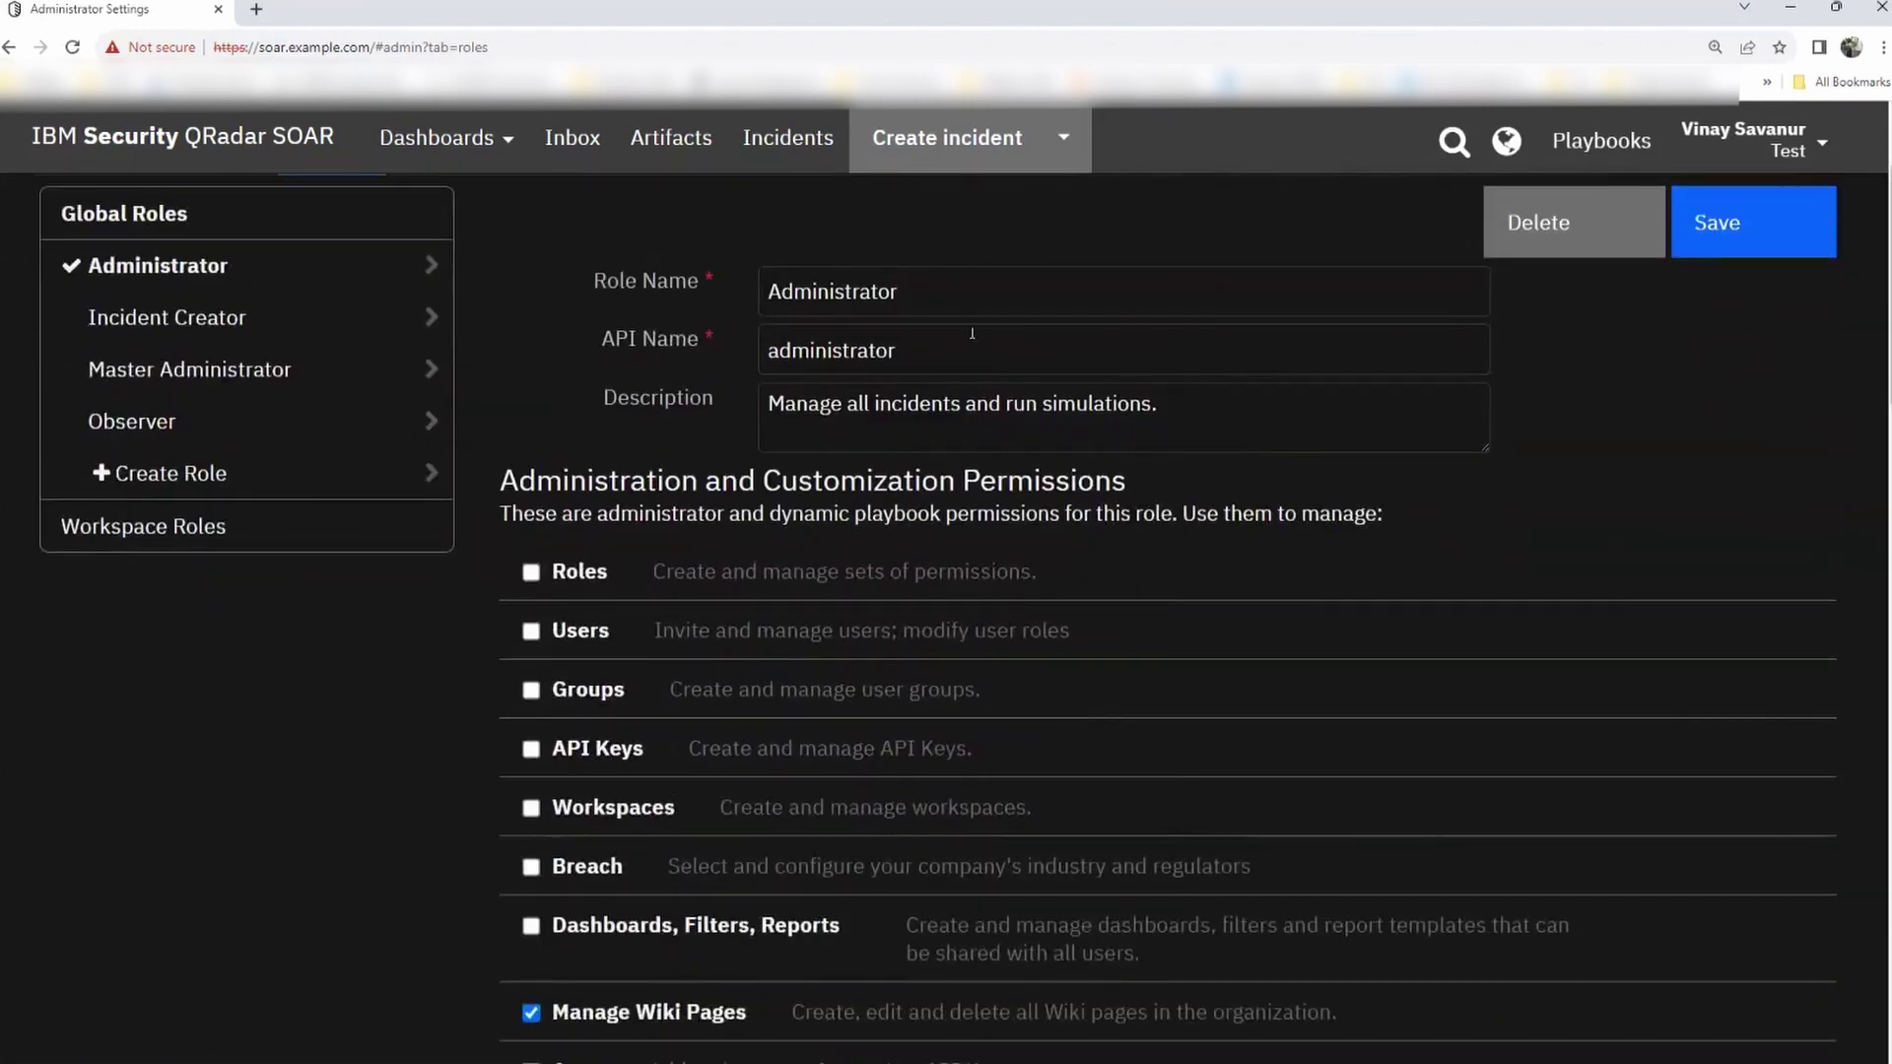
{"action": "scroll", "coordinate": [1116, 440], "scroll_direction": "down", "scroll_amount": 1}
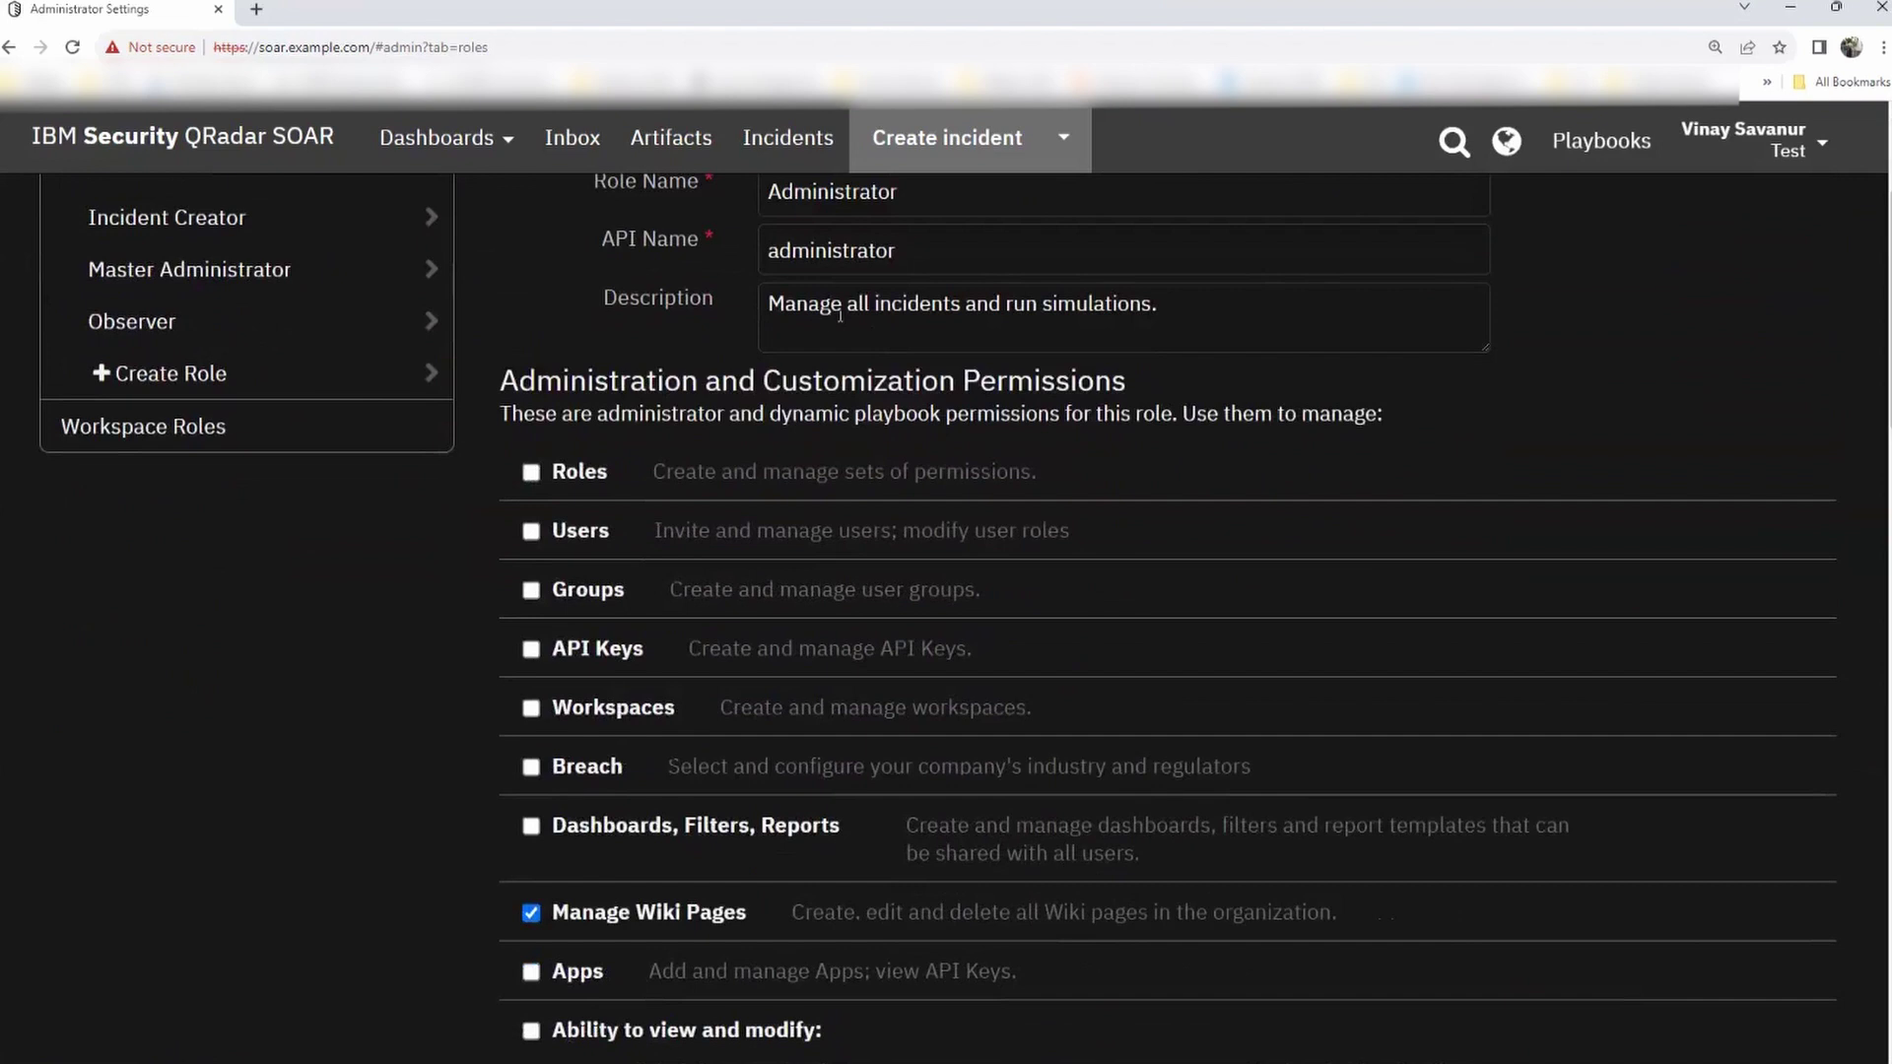
{"action": "scroll", "coordinate": [161, 264], "scroll_direction": "up", "scroll_amount": 1}
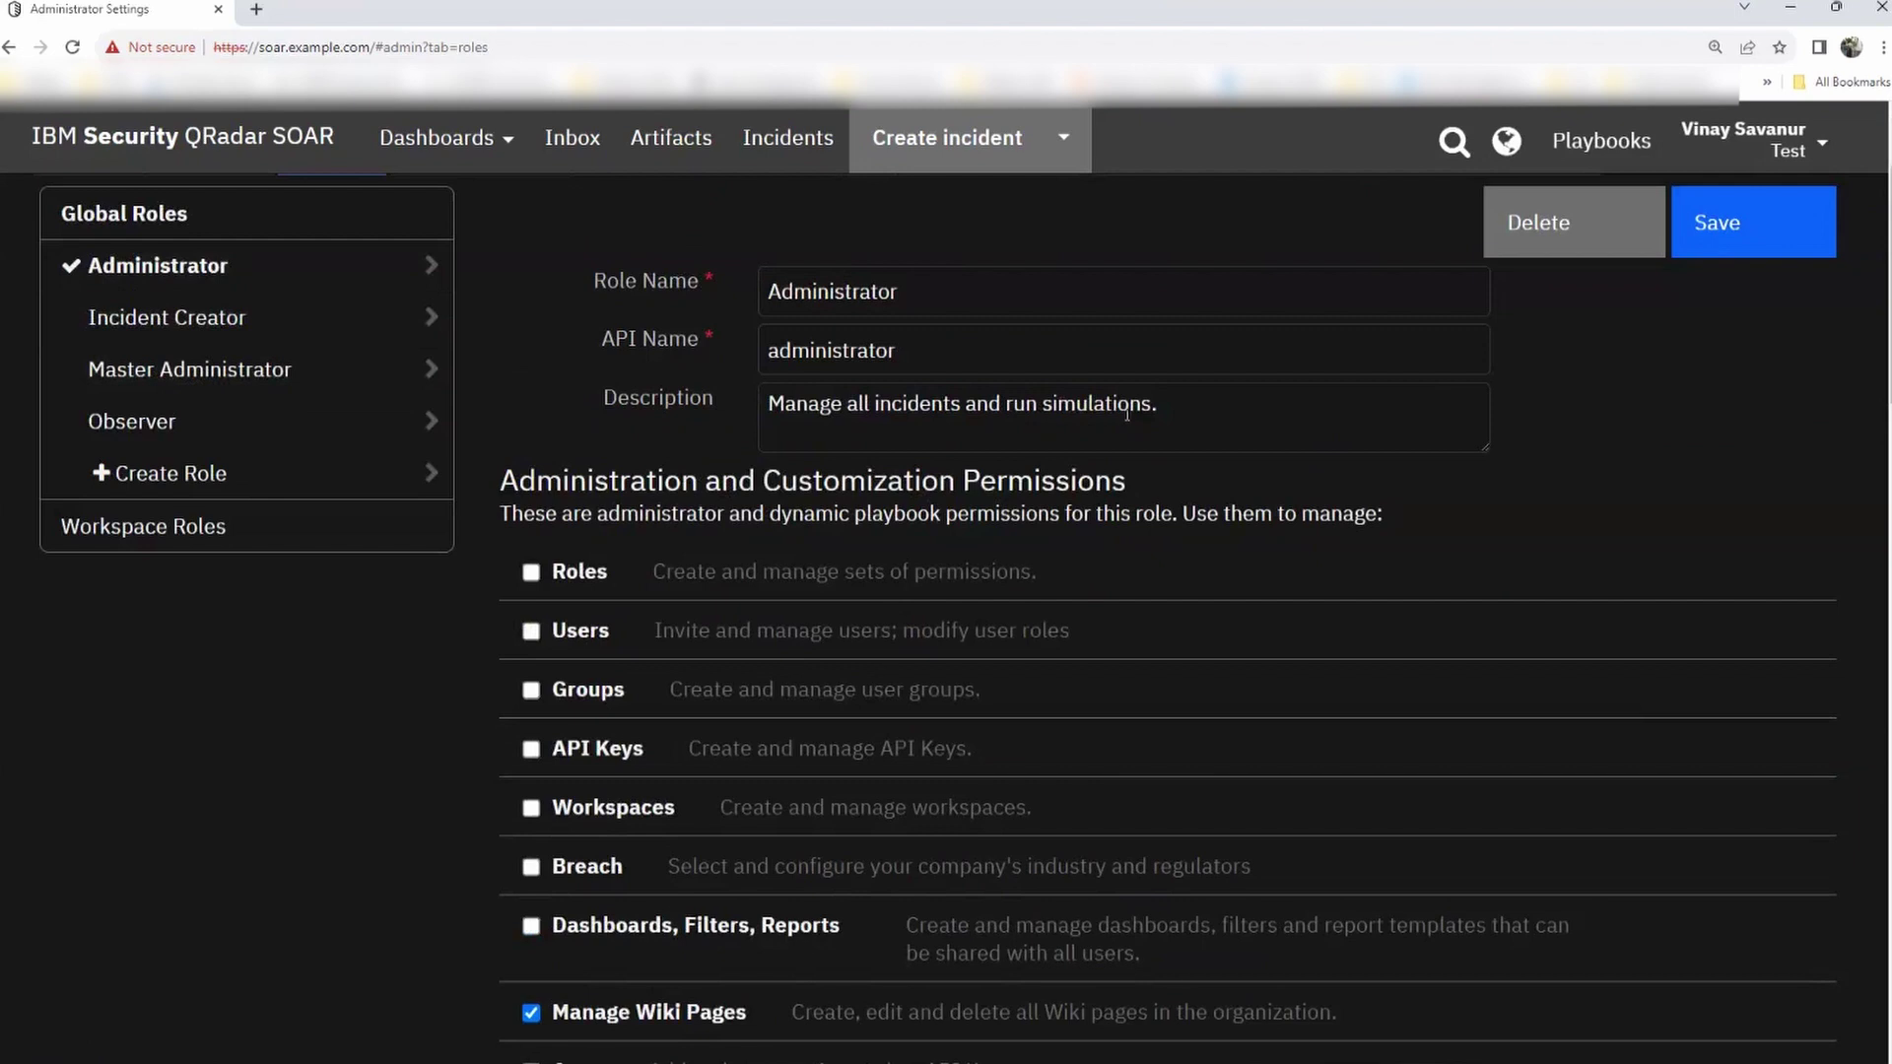
{"action": "scroll", "coordinate": [1261, 512], "scroll_direction": "down", "scroll_amount": 7}
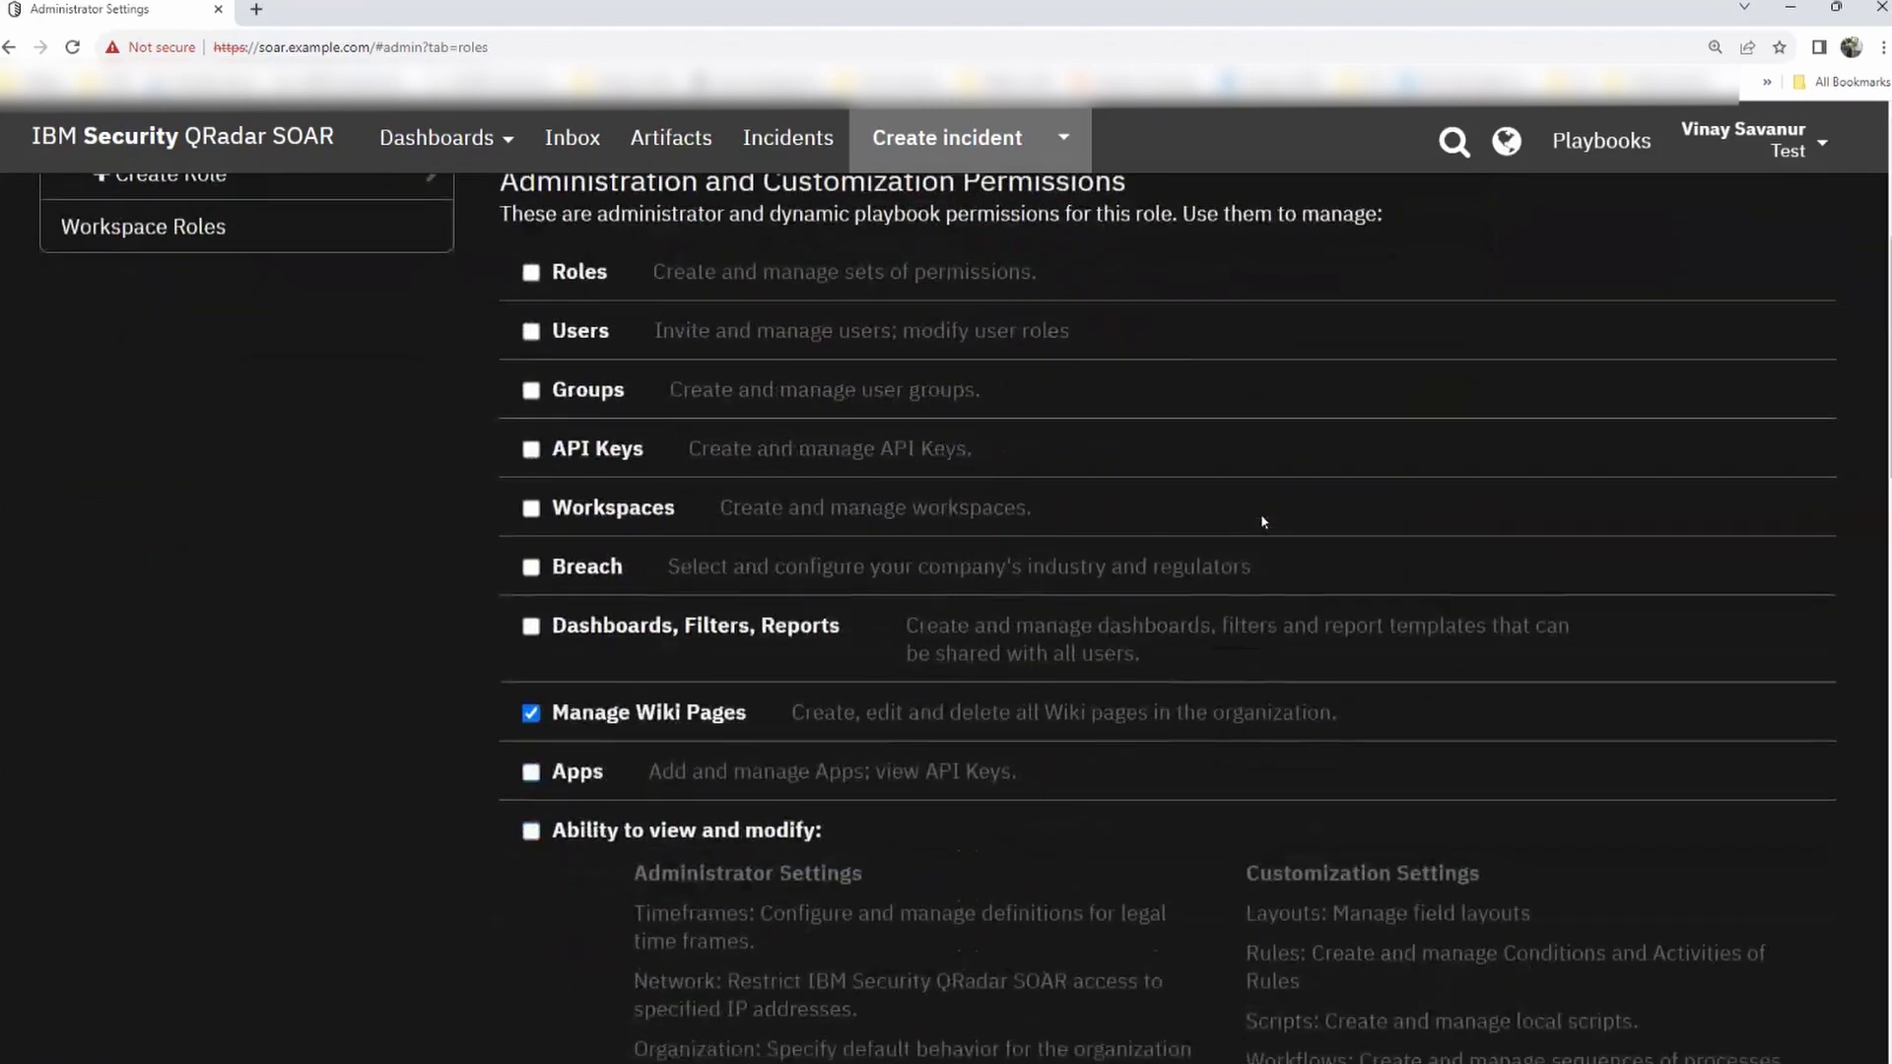
{"action": "scroll", "coordinate": [838, 495], "scroll_direction": "up", "scroll_amount": 2}
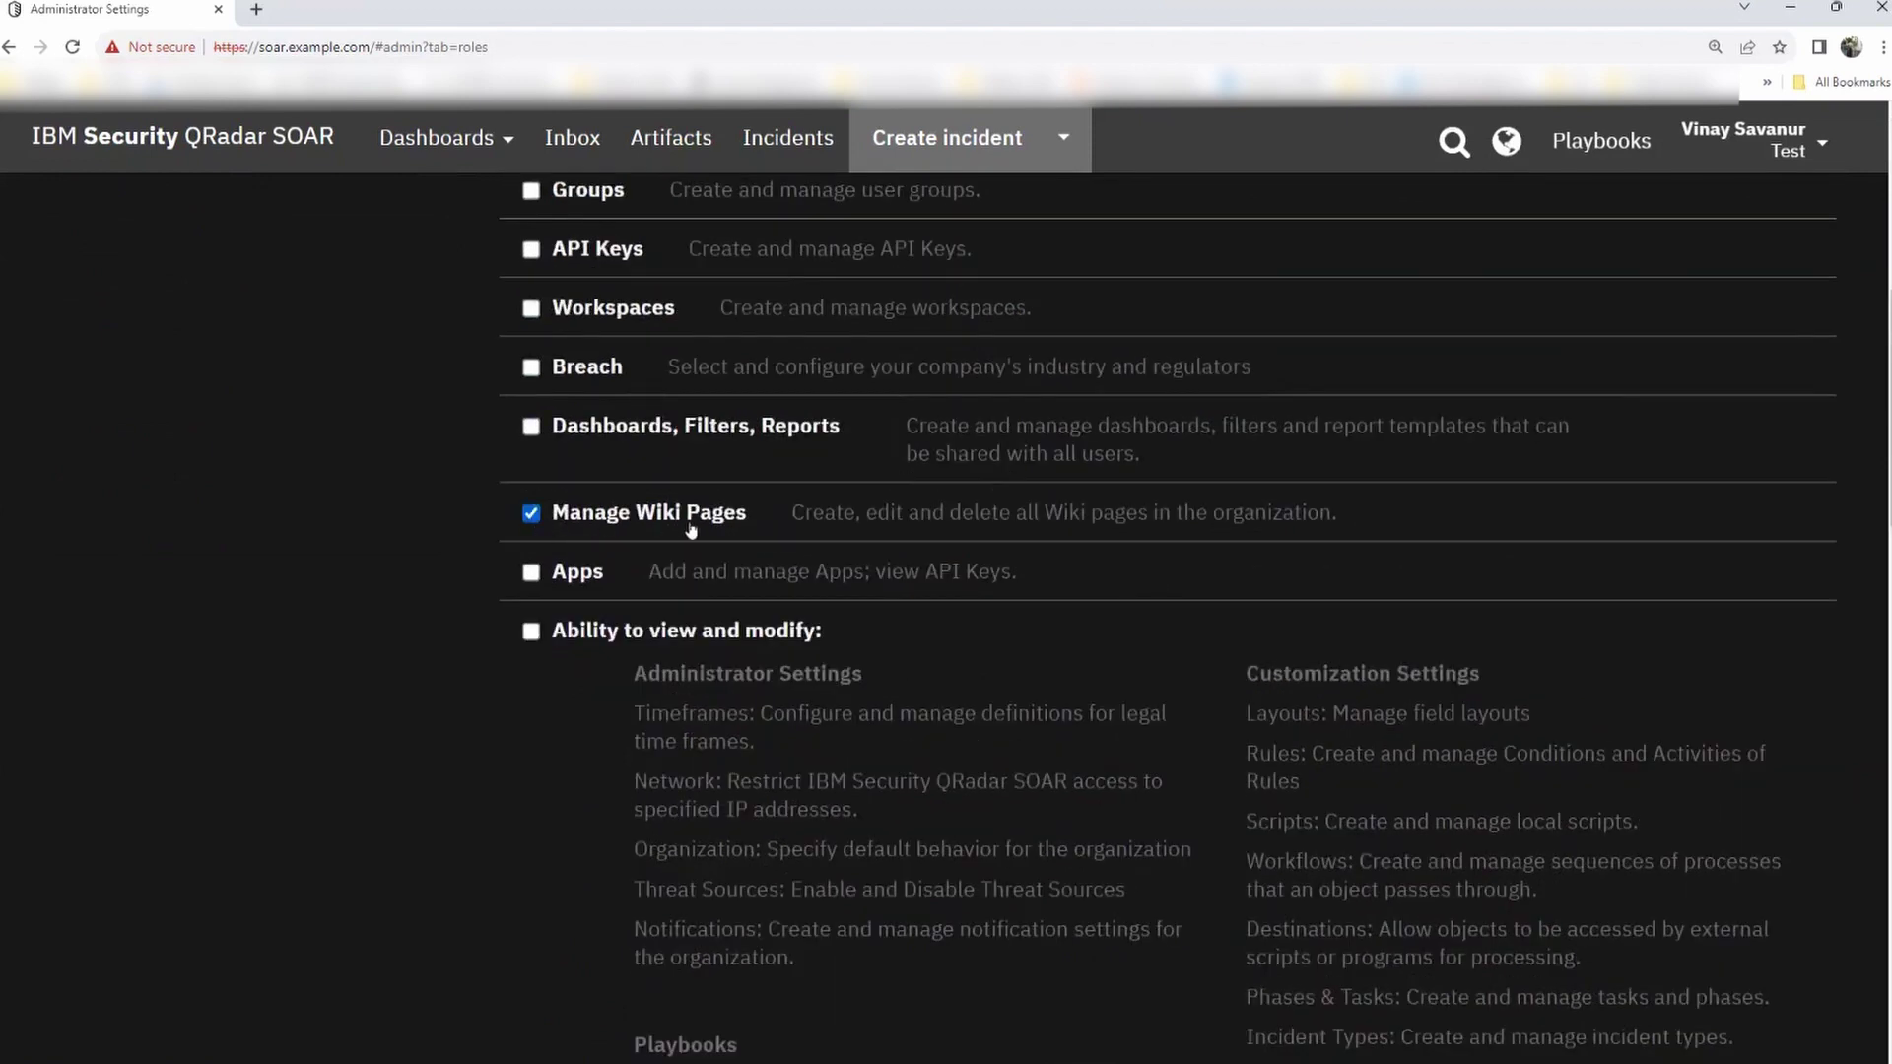
{"action": "scroll", "coordinate": [1076, 526], "scroll_direction": "down", "scroll_amount": 1}
{"action": "scroll", "coordinate": [1075, 526], "scroll_direction": "down", "scroll_amount": 2}
{"action": "scroll", "coordinate": [1019, 418], "scroll_direction": "up", "scroll_amount": 2}
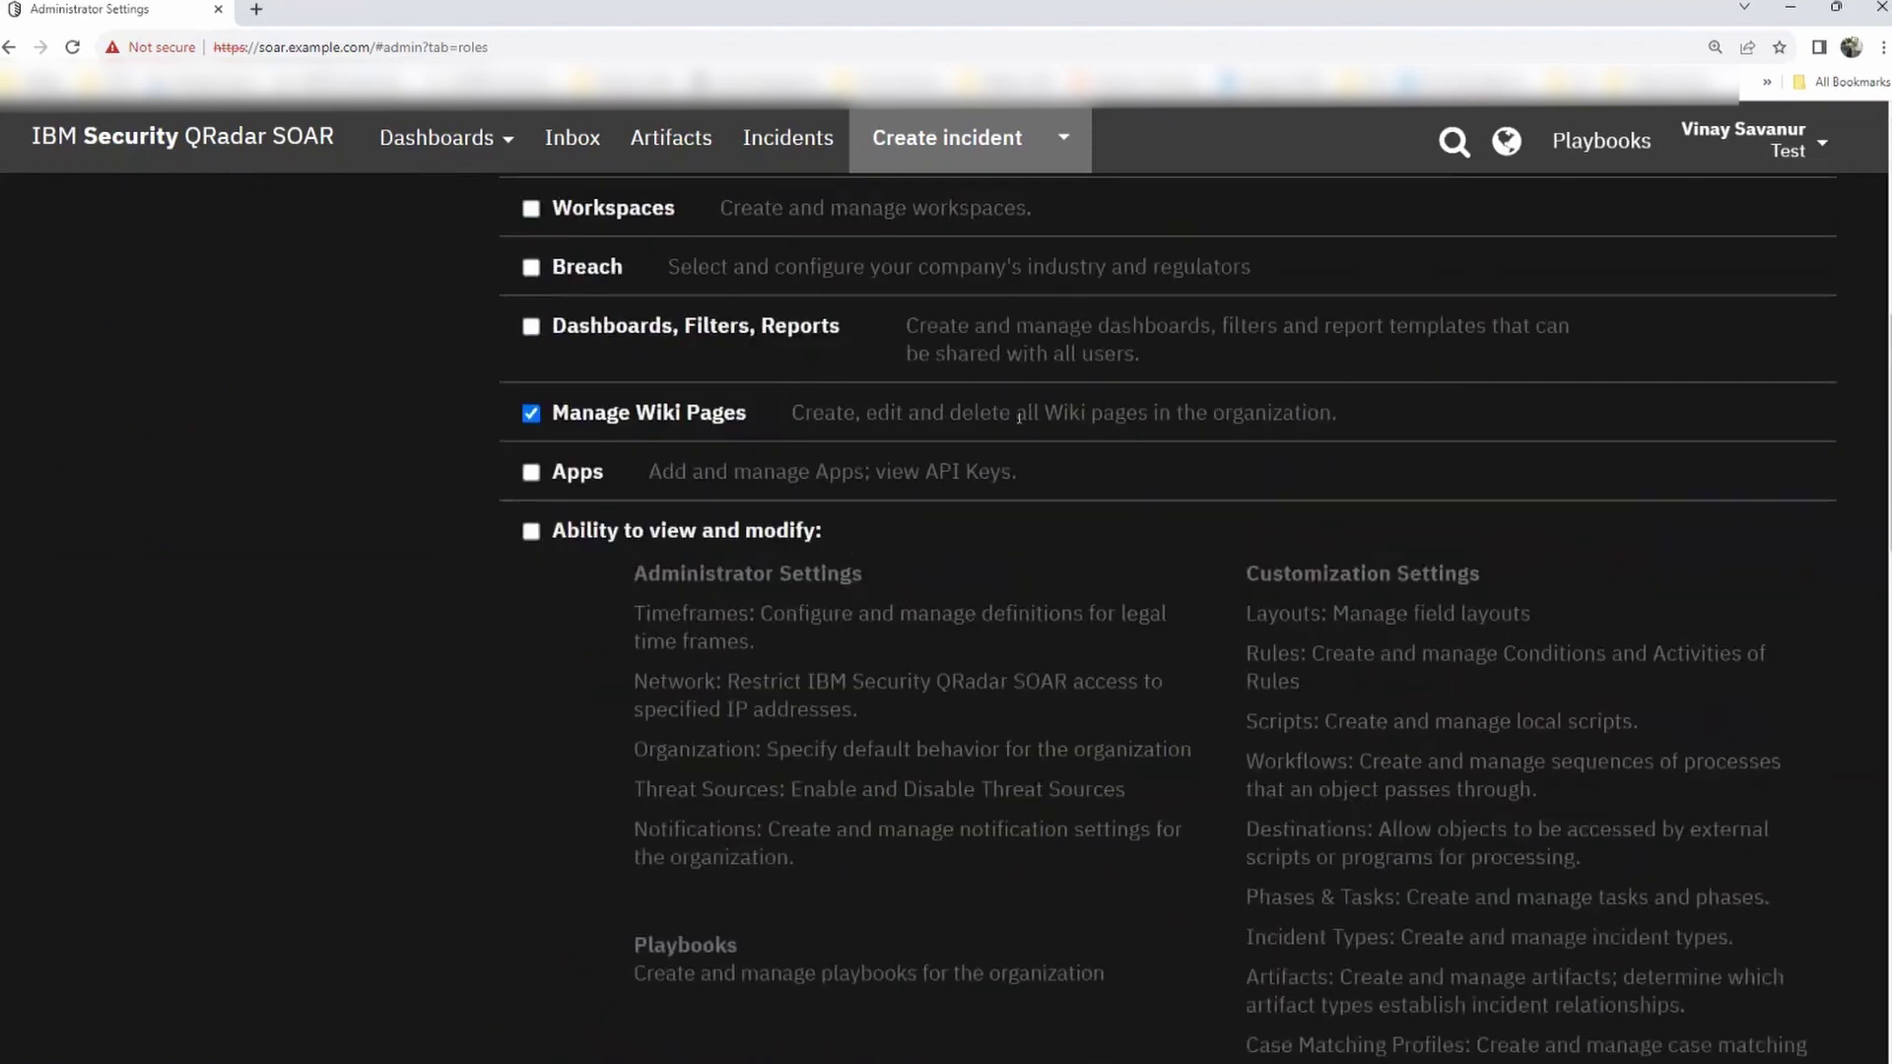
- Examine the Administrator role's incident permissions, including the view, edit, delete, notes and task options
{"action": "scroll", "coordinate": [1219, 446], "scroll_direction": "down", "scroll_amount": 15}
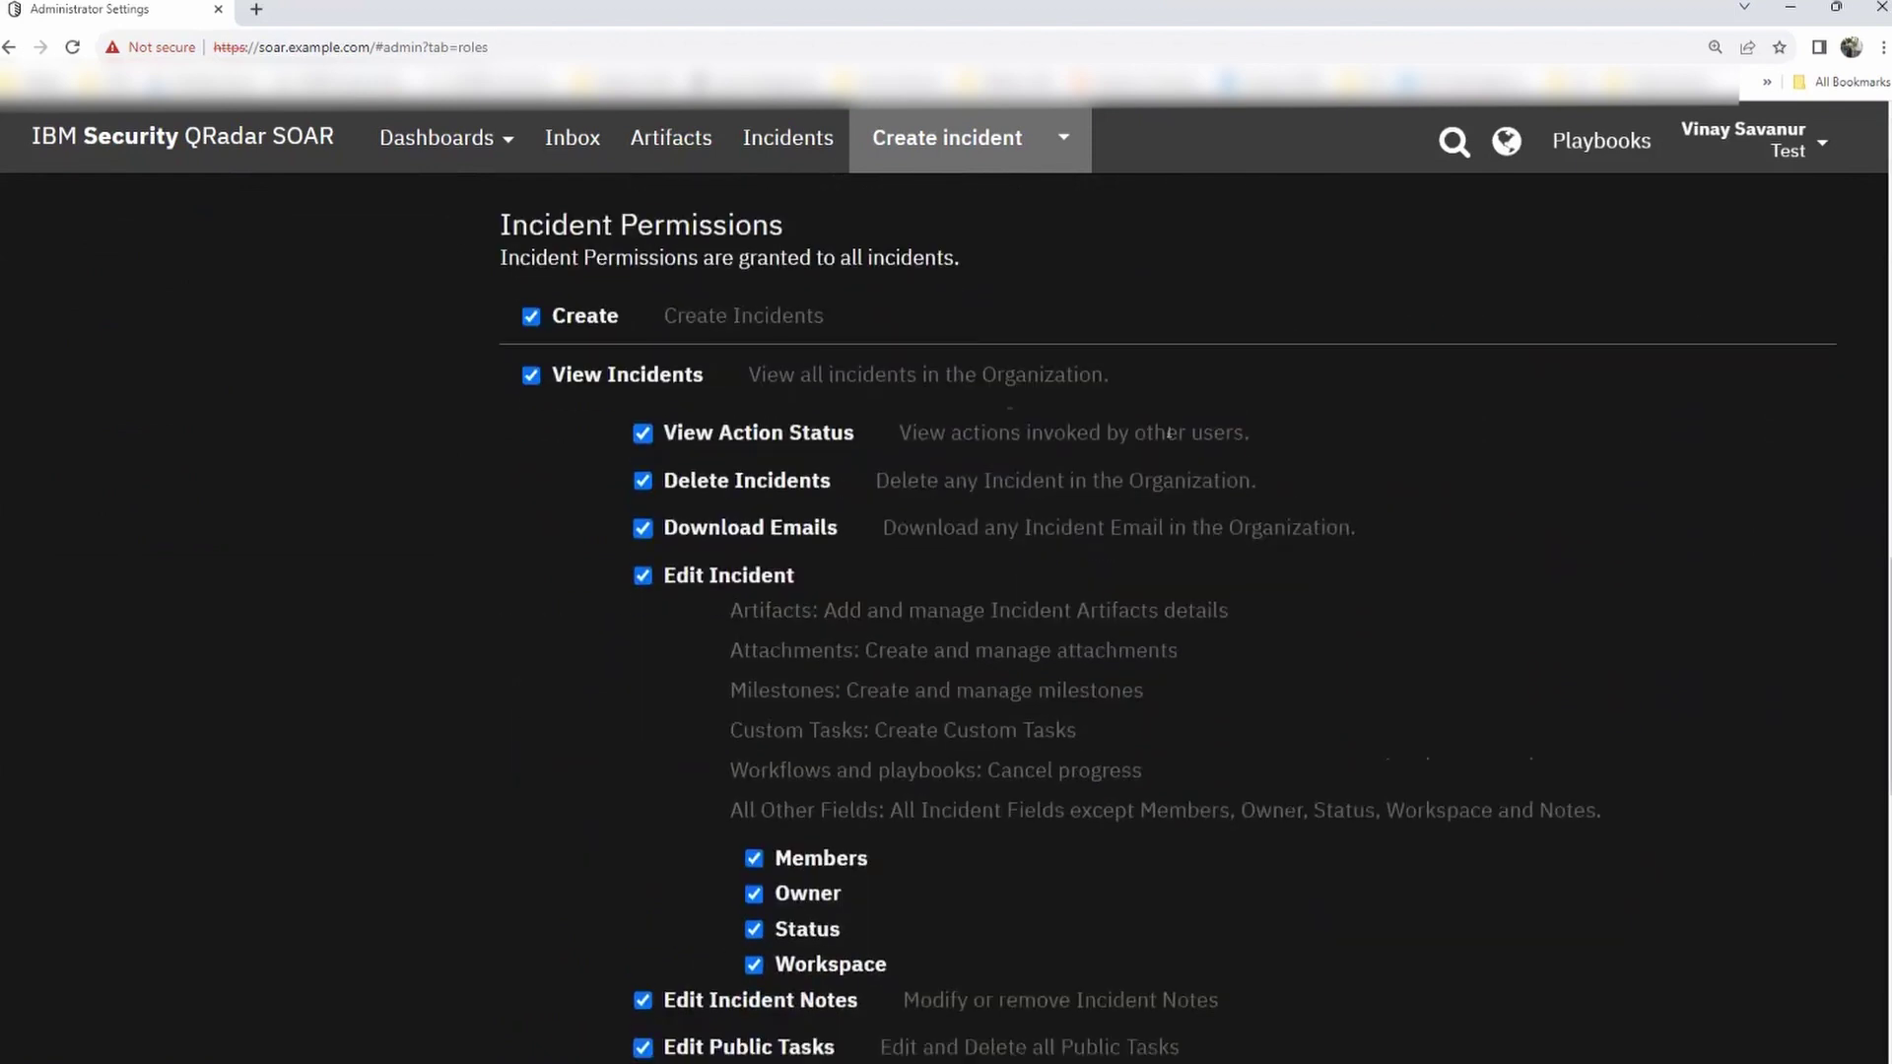
{"action": "scroll", "coordinate": [1174, 442], "scroll_direction": "up", "scroll_amount": 2}
{"action": "scroll", "coordinate": [830, 549], "scroll_direction": "down", "scroll_amount": 1}
{"action": "scroll", "coordinate": [824, 436], "scroll_direction": "down", "scroll_amount": 5}
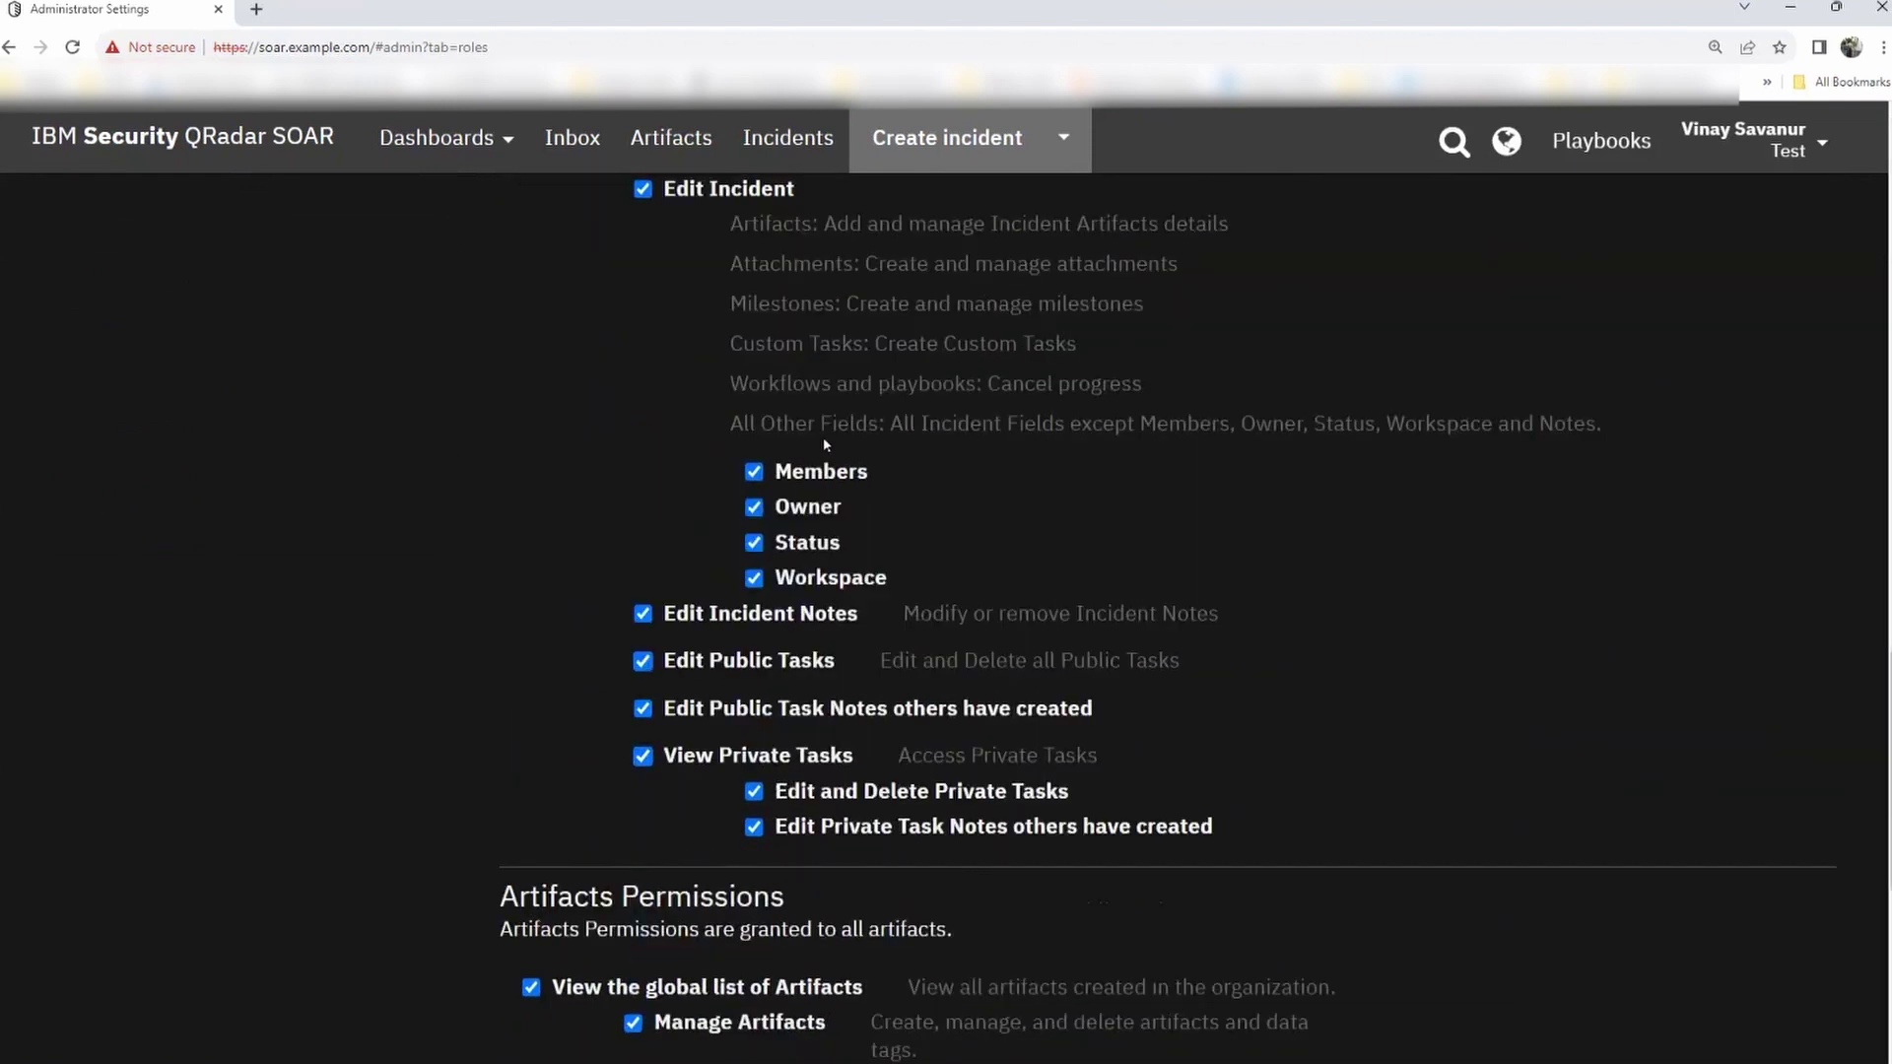
- Examine the Administrator role's artifacts, simulation, task and inbox permissions, including the Edit Task Header description
{"action": "scroll", "coordinate": [922, 483], "scroll_direction": "down", "scroll_amount": 2}
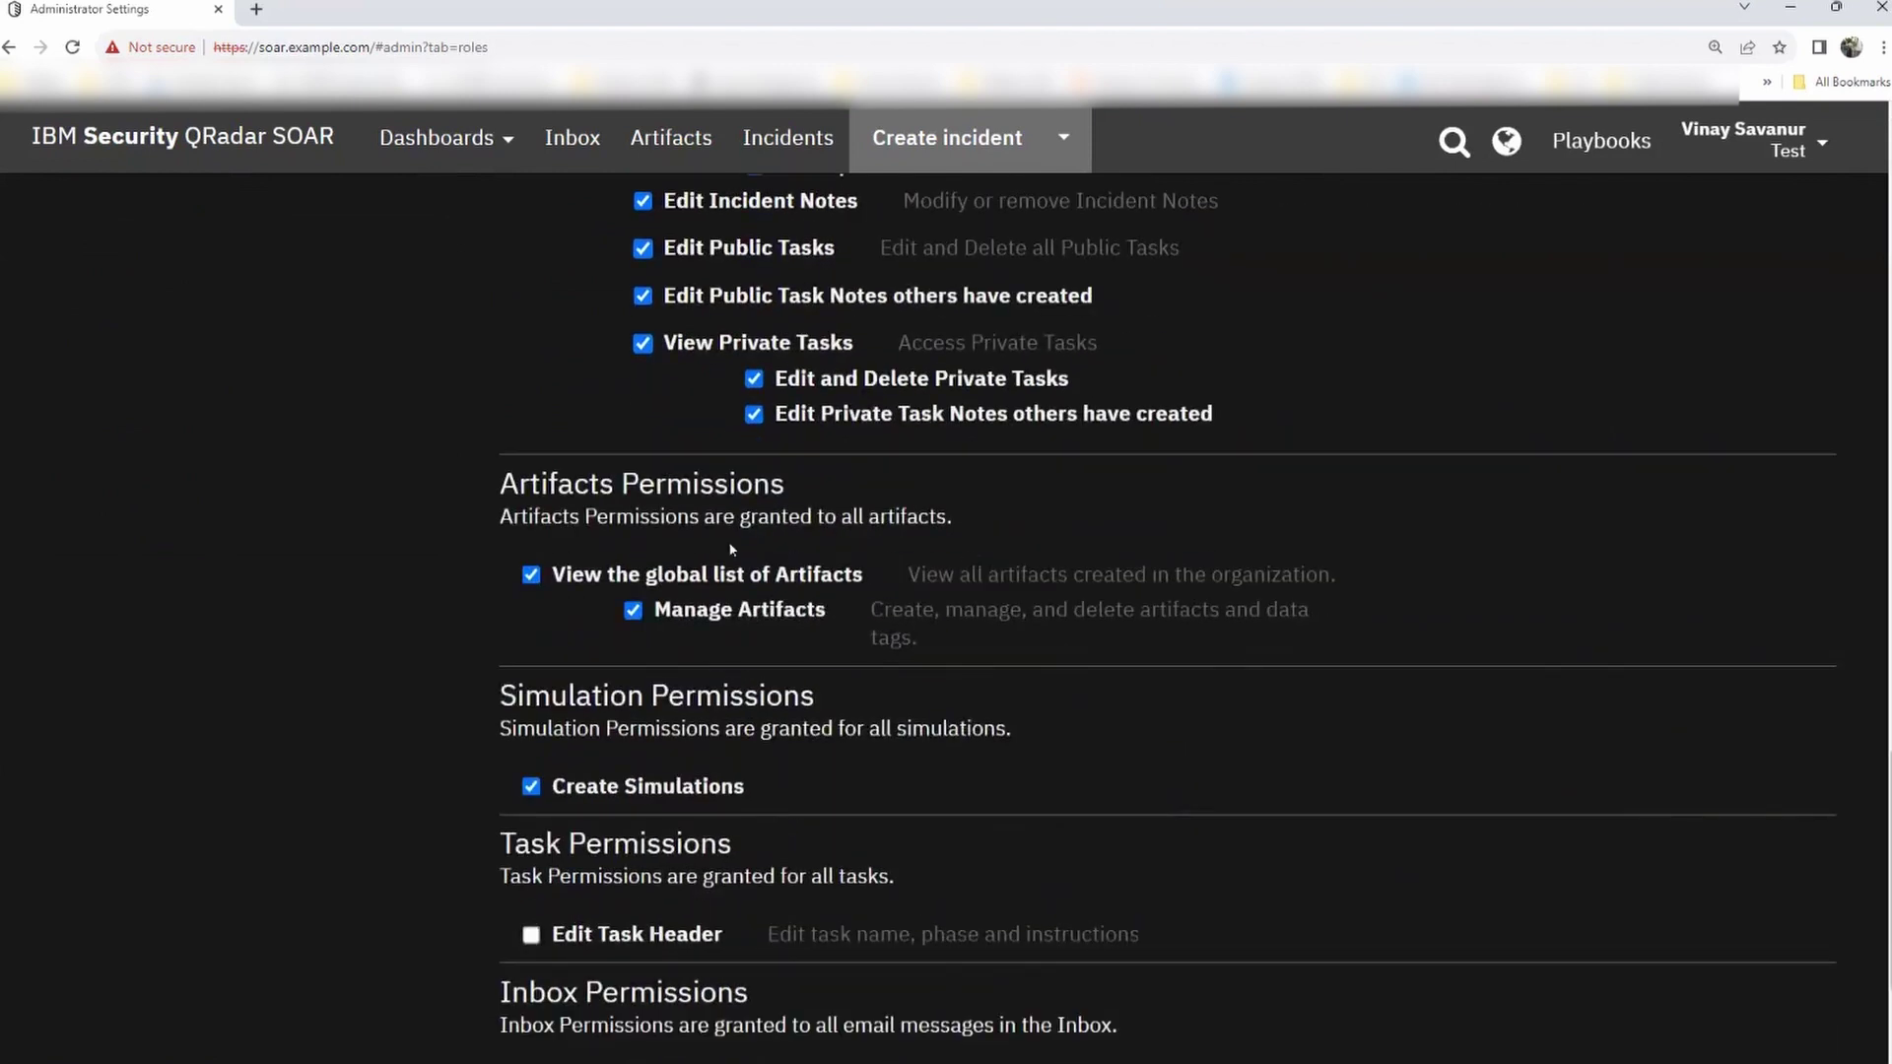
{"action": "scroll", "coordinate": [696, 559], "scroll_direction": "down", "scroll_amount": 1}
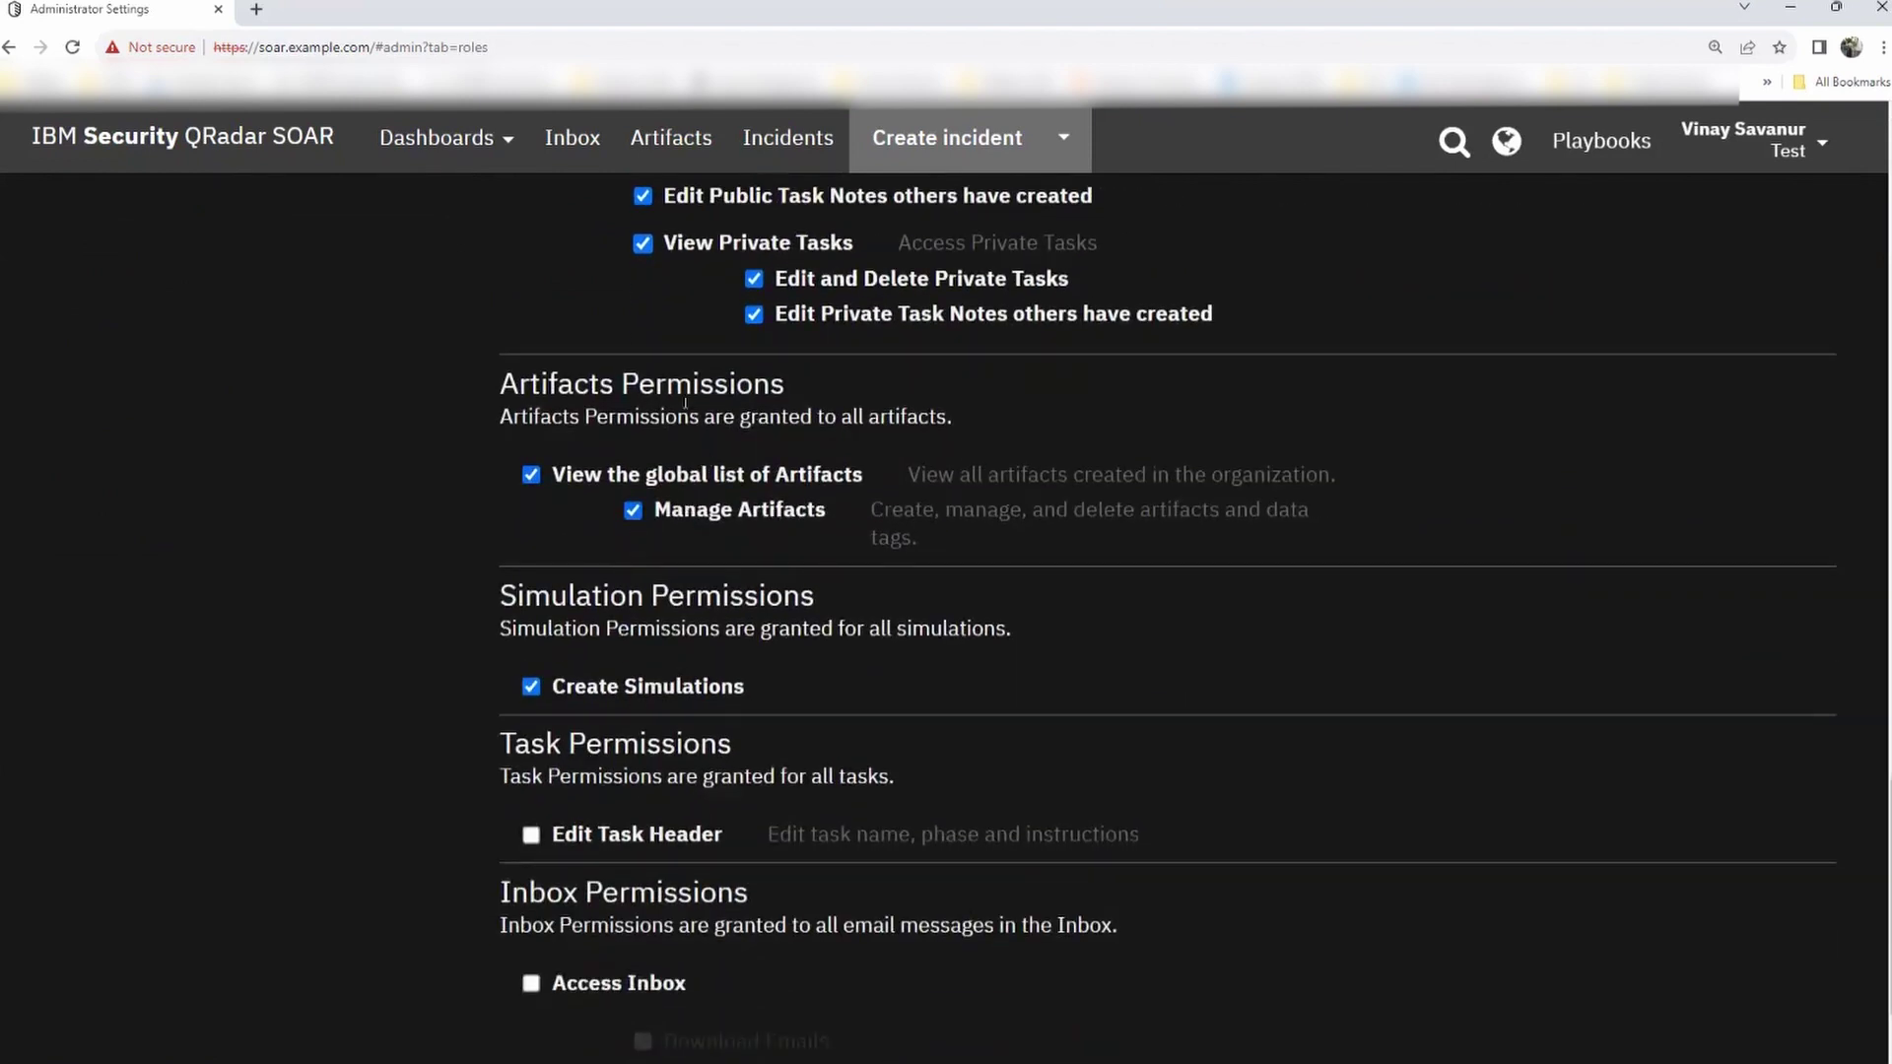
{"action": "left_click_drag", "start_coordinate": [533, 419], "coordinate": [918, 418]}
{"action": "scroll", "coordinate": [985, 482], "scroll_direction": "down", "scroll_amount": 2}
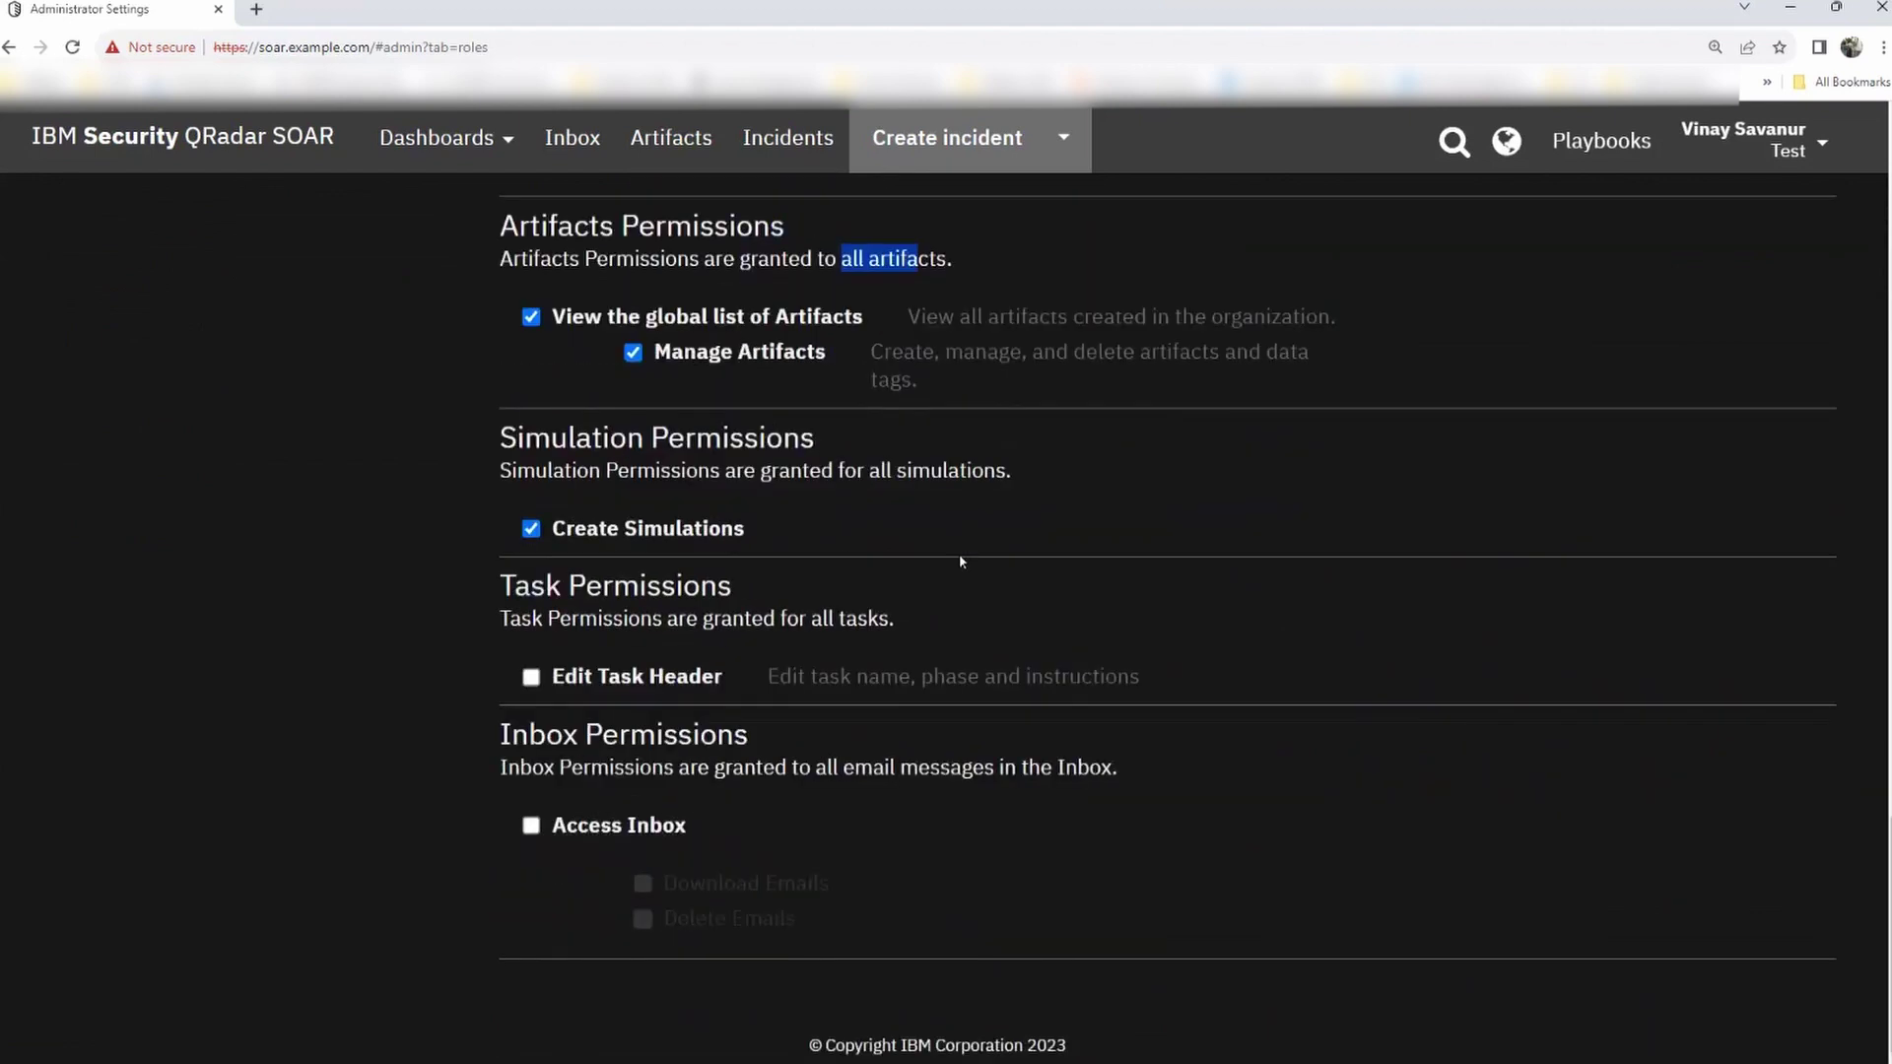
{"action": "left_click_drag", "start_coordinate": [498, 586], "coordinate": [751, 593]}
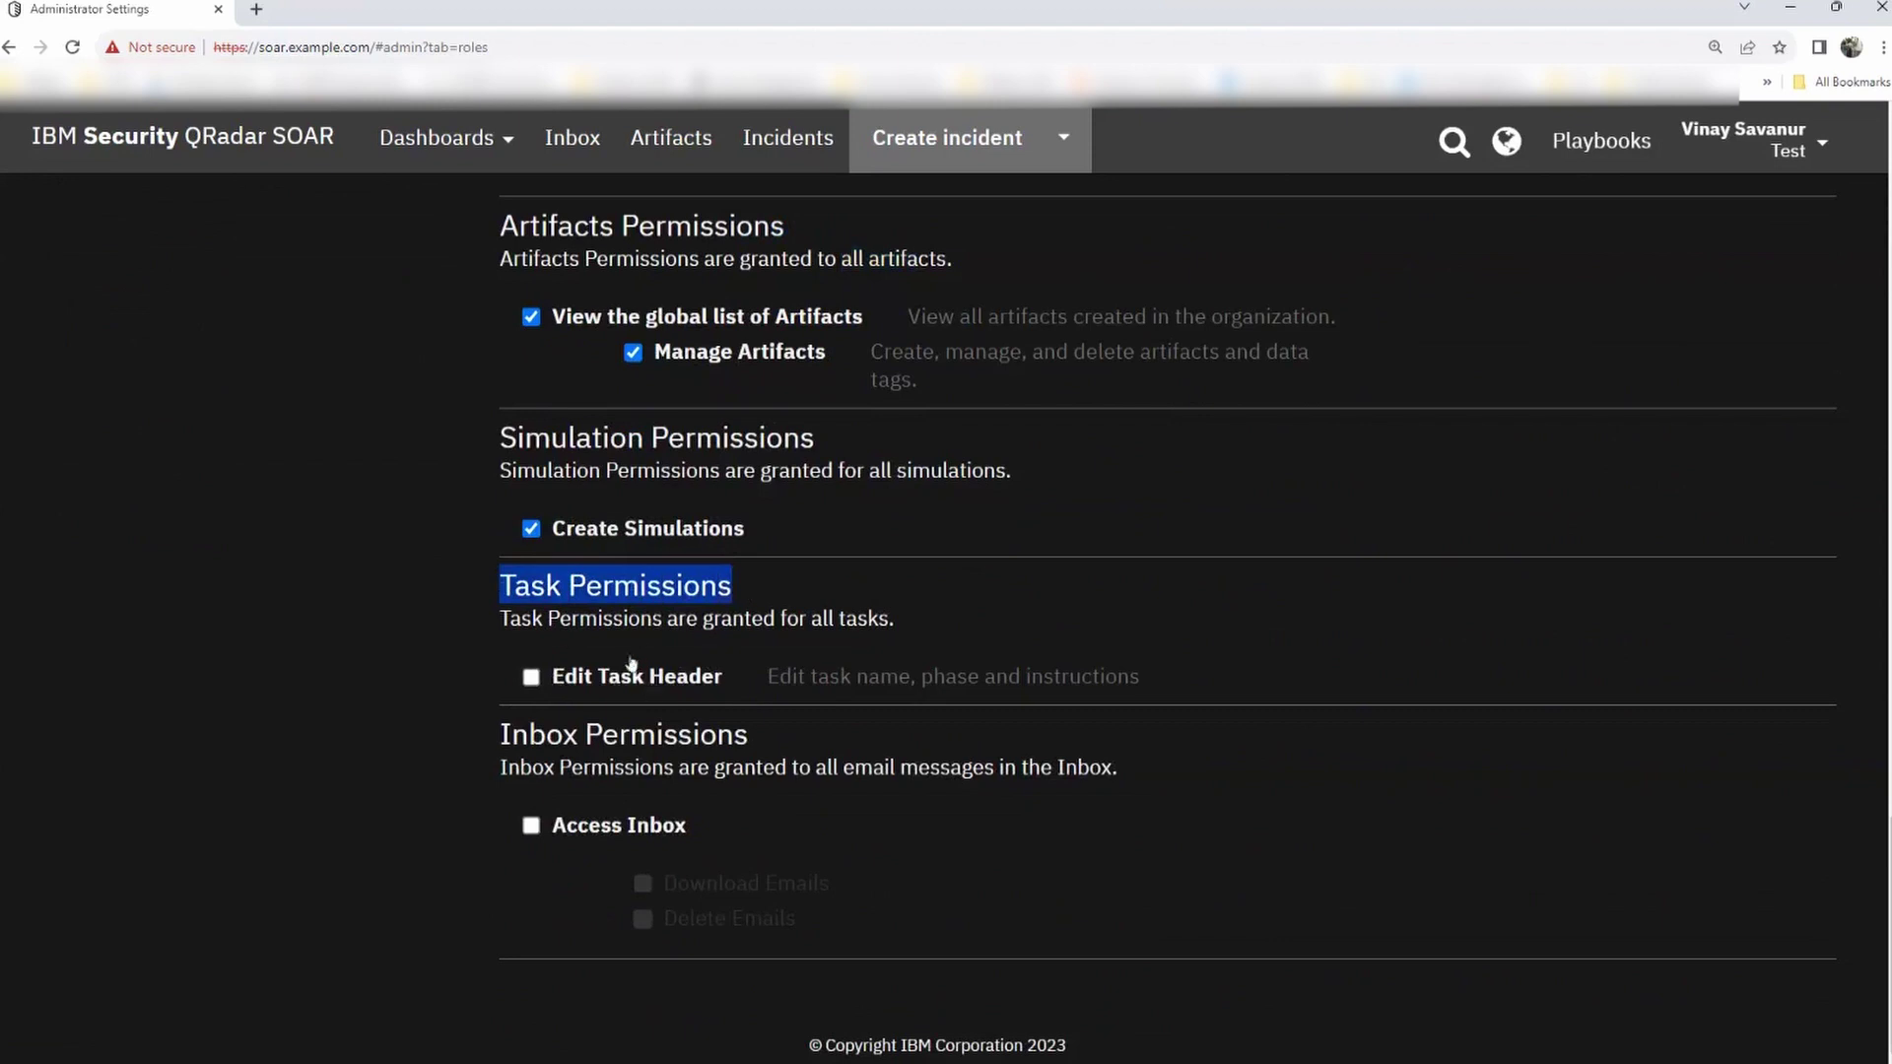
{"action": "left_click", "coordinate": [724, 621]}
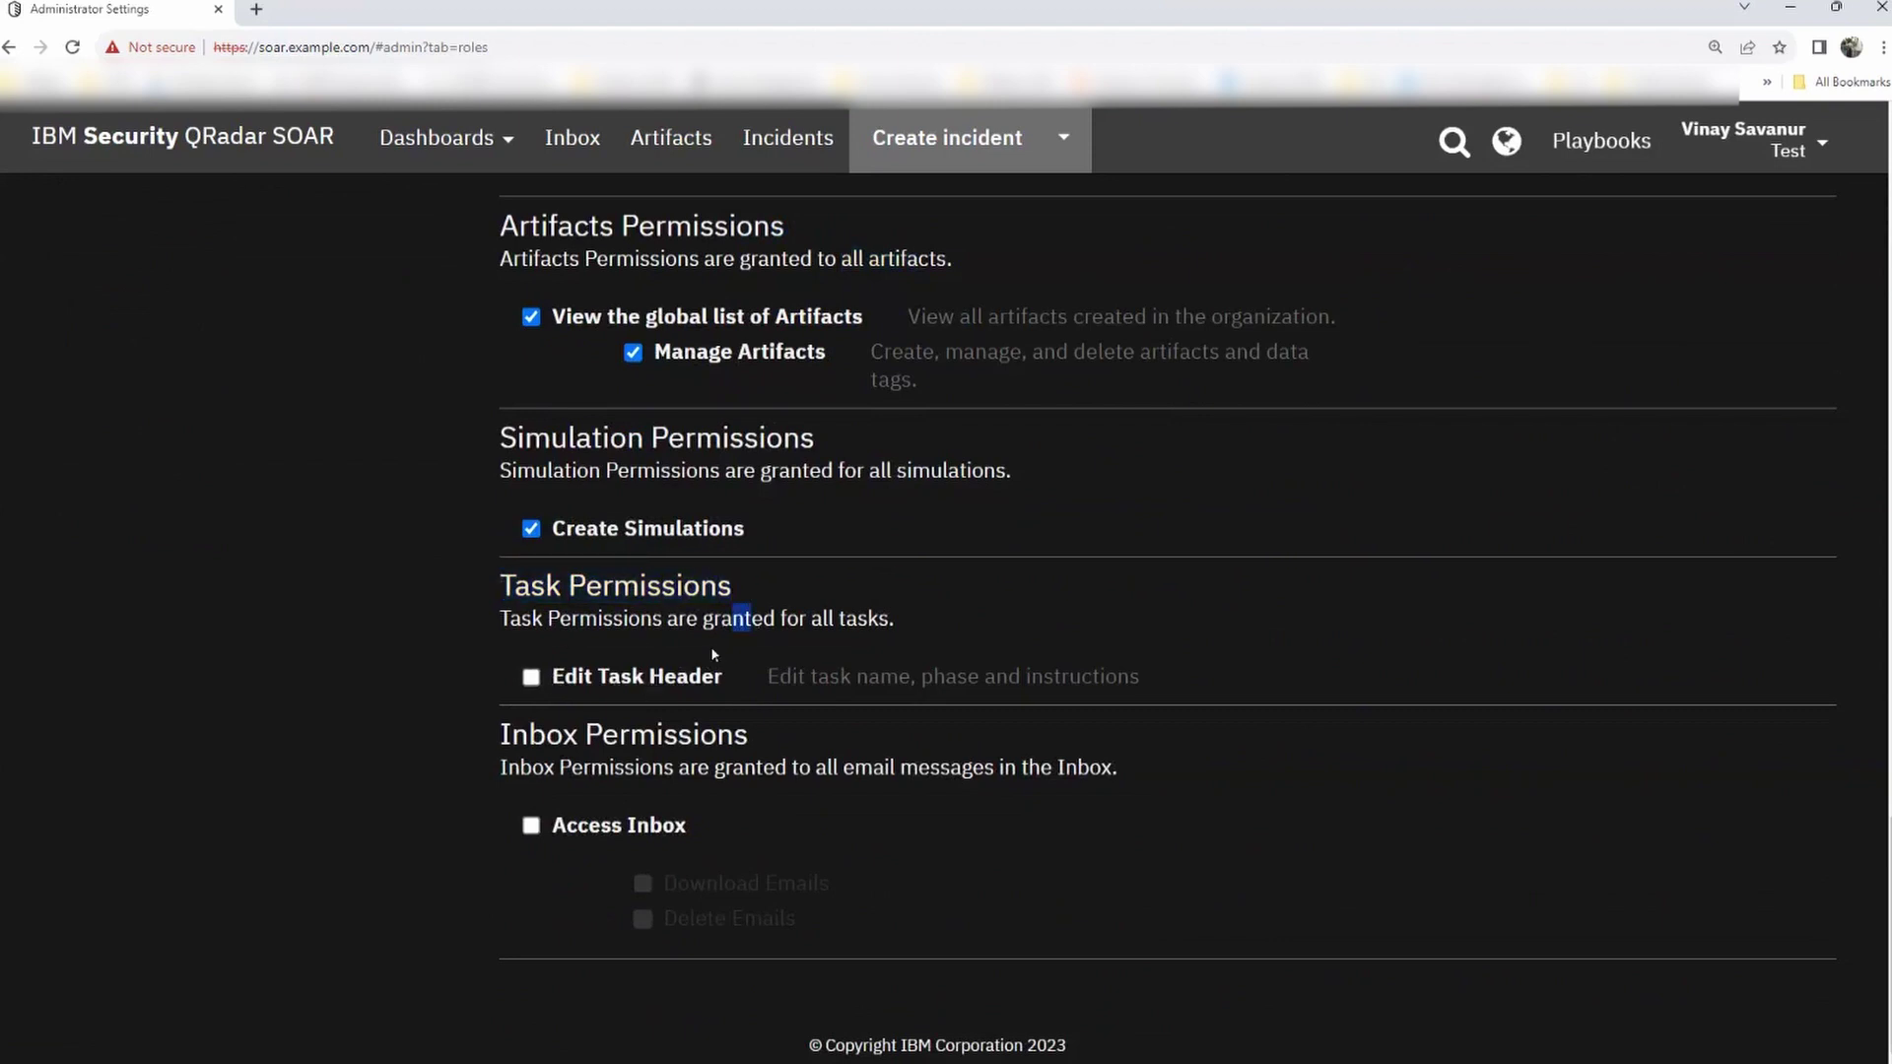
{"action": "left_click_drag", "start_coordinate": [780, 676], "coordinate": [975, 674]}
{"action": "left_click", "coordinate": [1094, 676]}
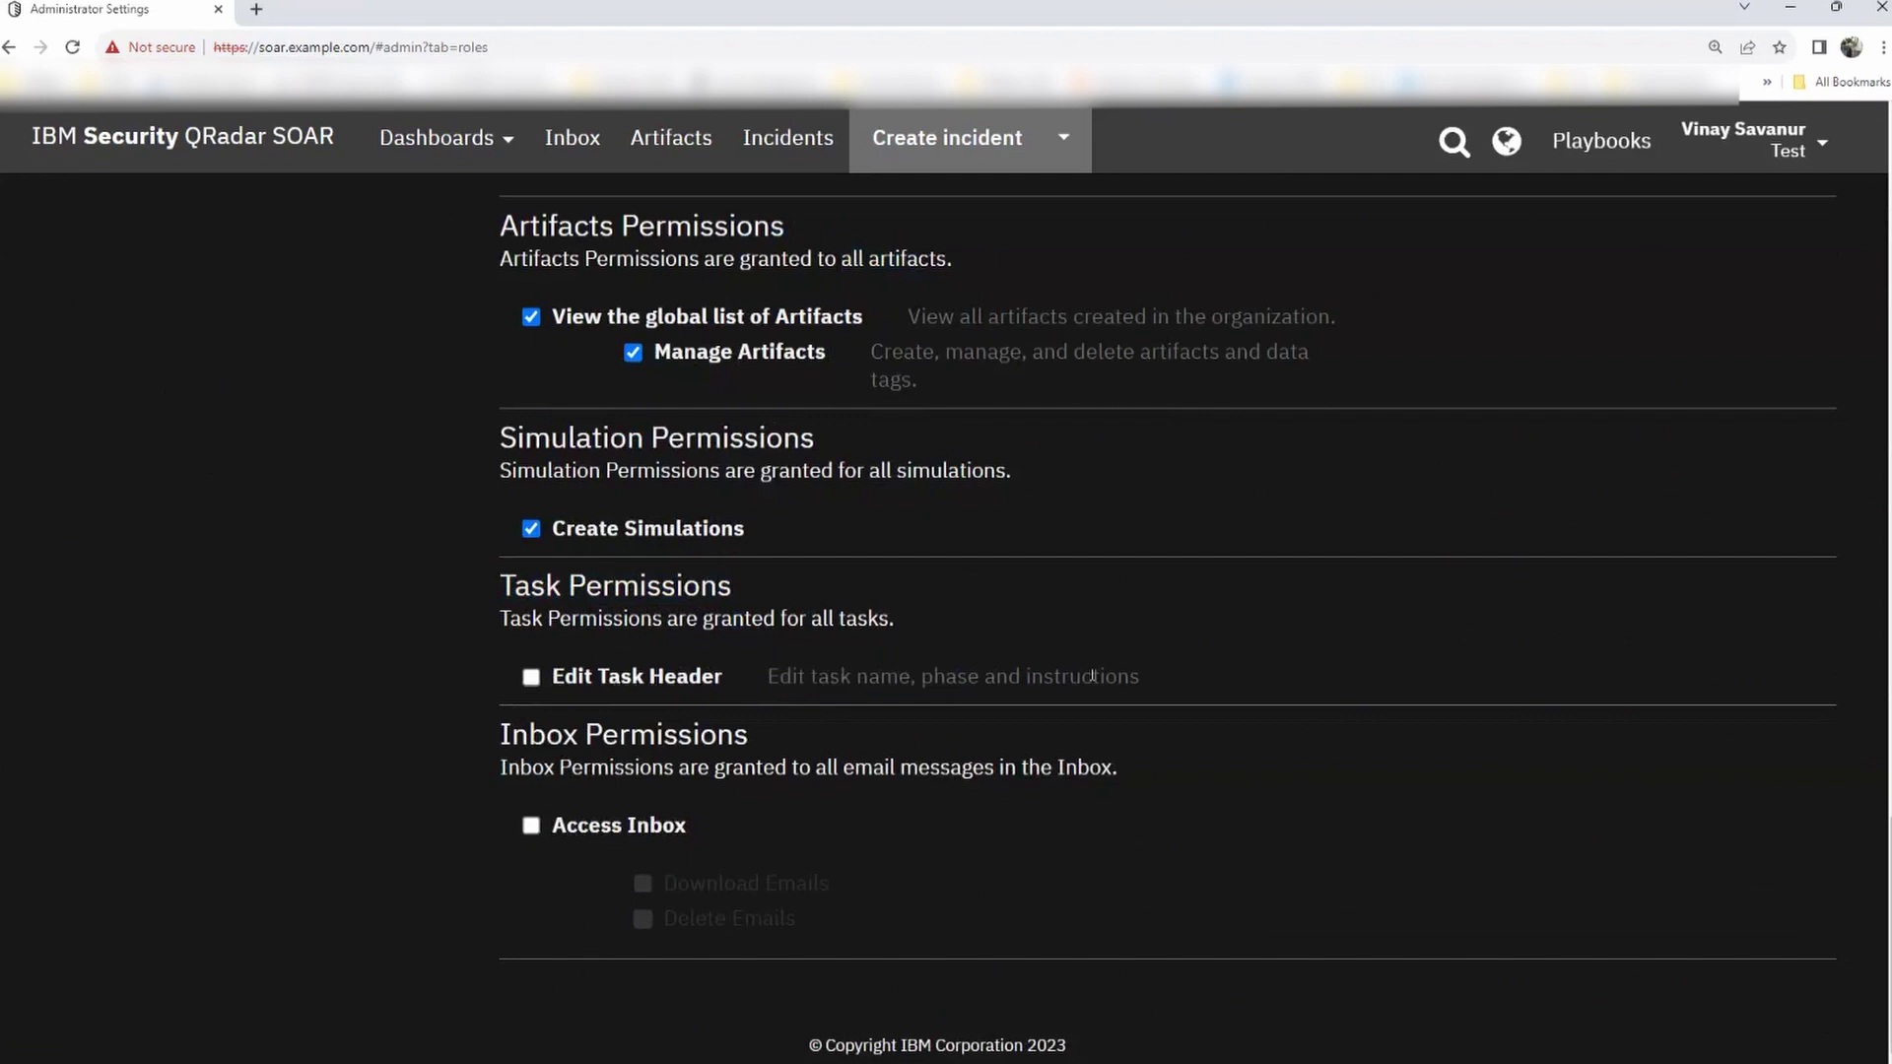
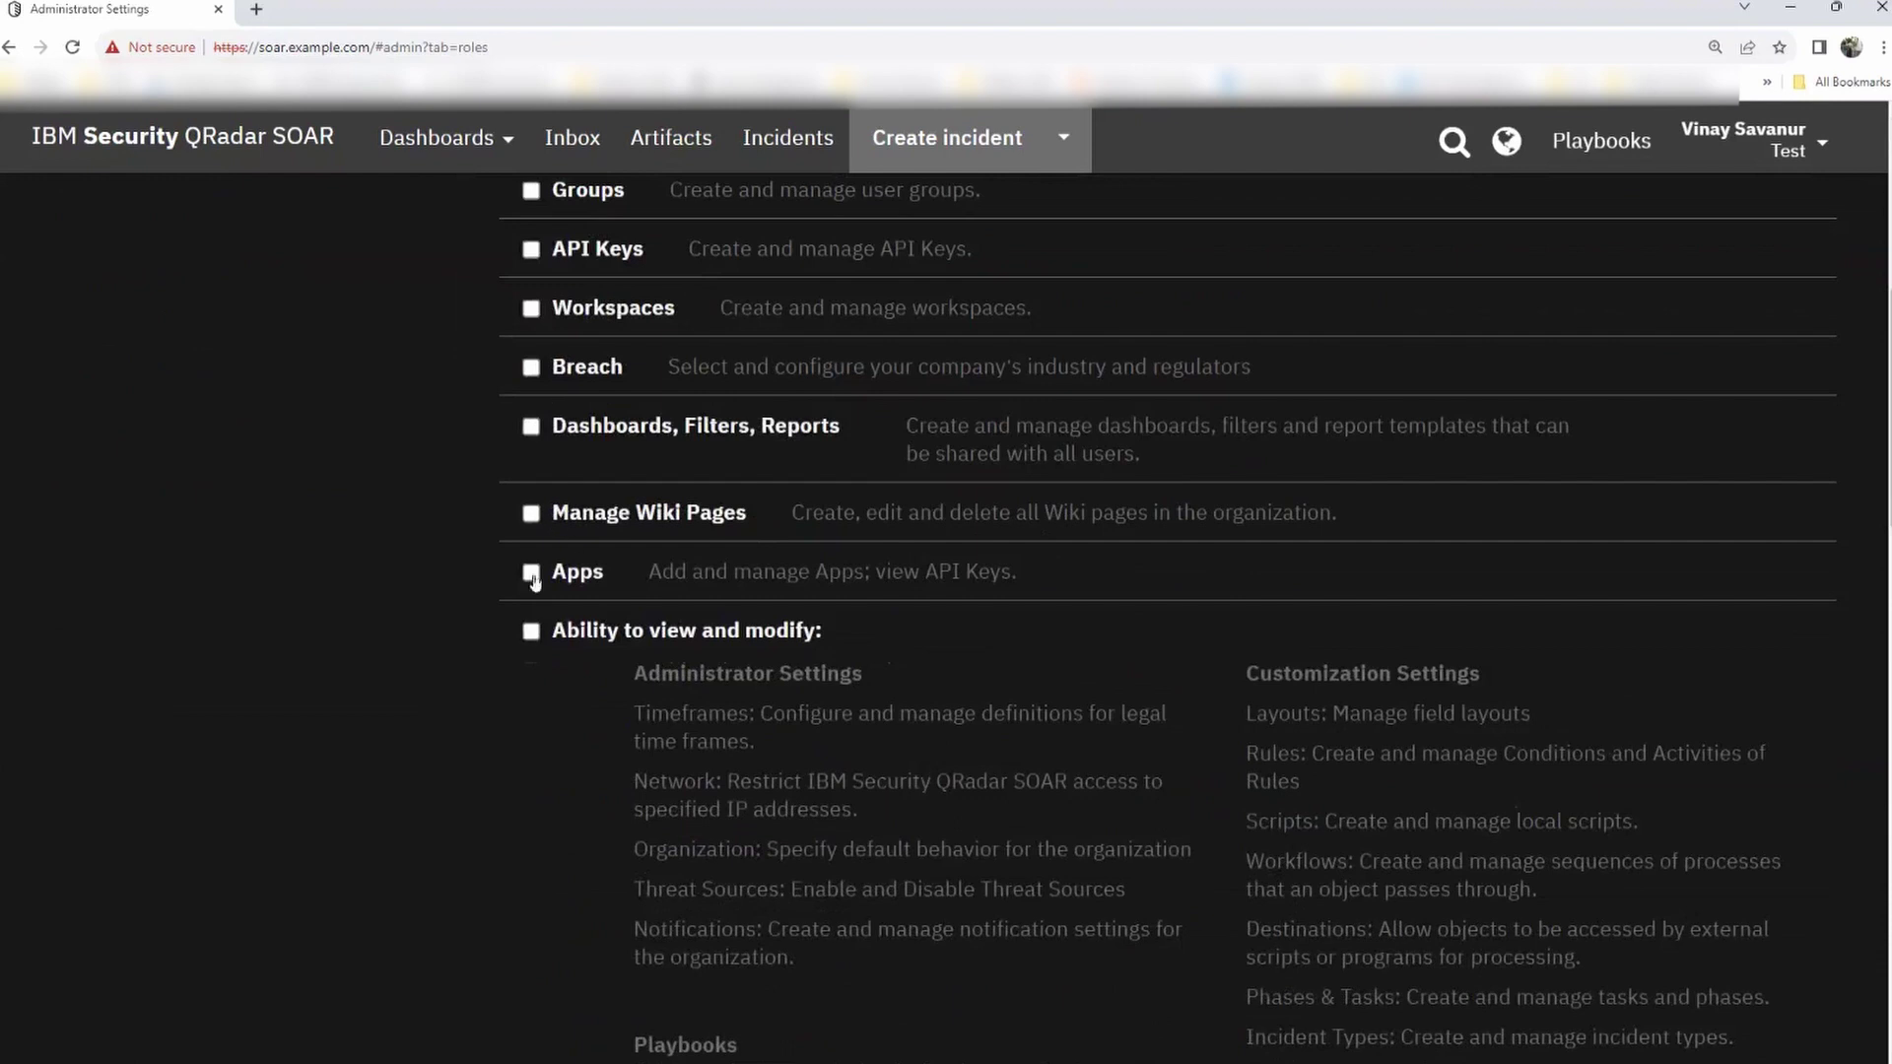
- Name the new global role "advanced administrator"
{"action": "scroll", "coordinate": [656, 583], "scroll_direction": "down", "scroll_amount": 1}
{"action": "scroll", "coordinate": [758, 555], "scroll_direction": "up", "scroll_amount": 7}
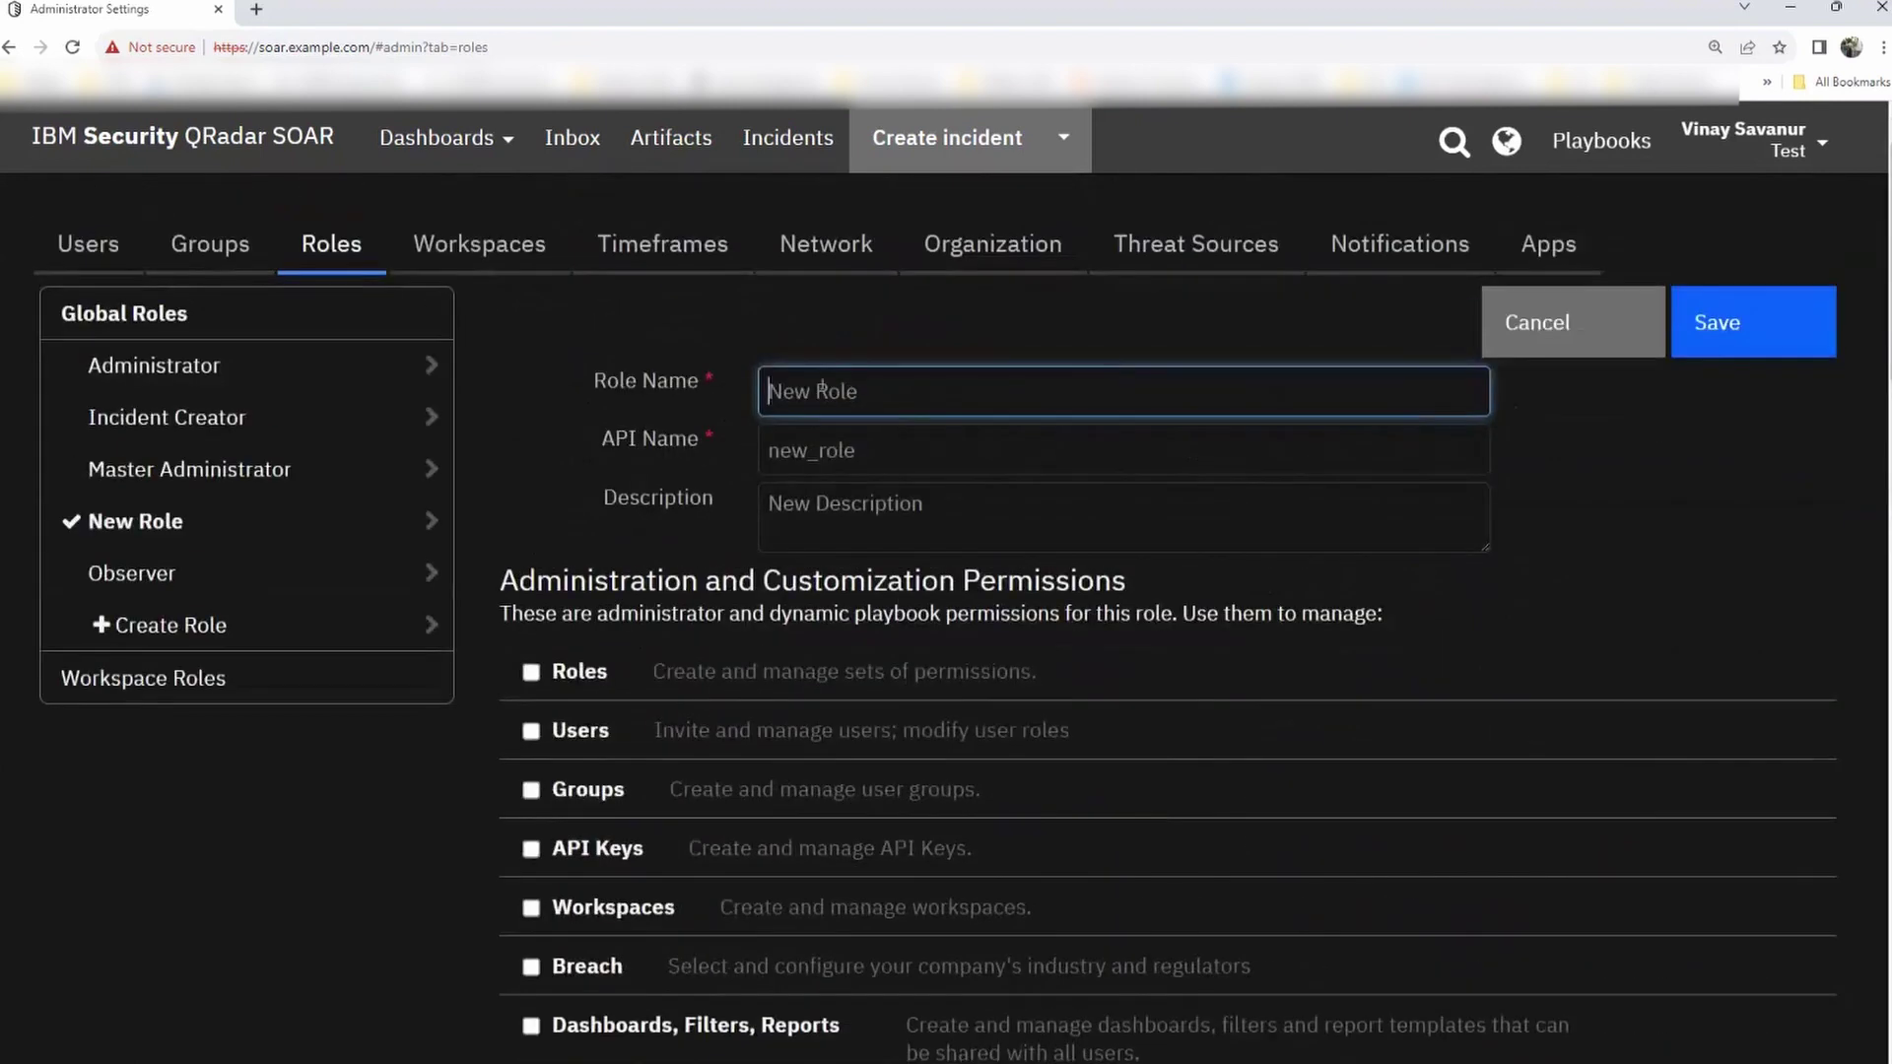
{"action": "left_click", "coordinate": [860, 401]}
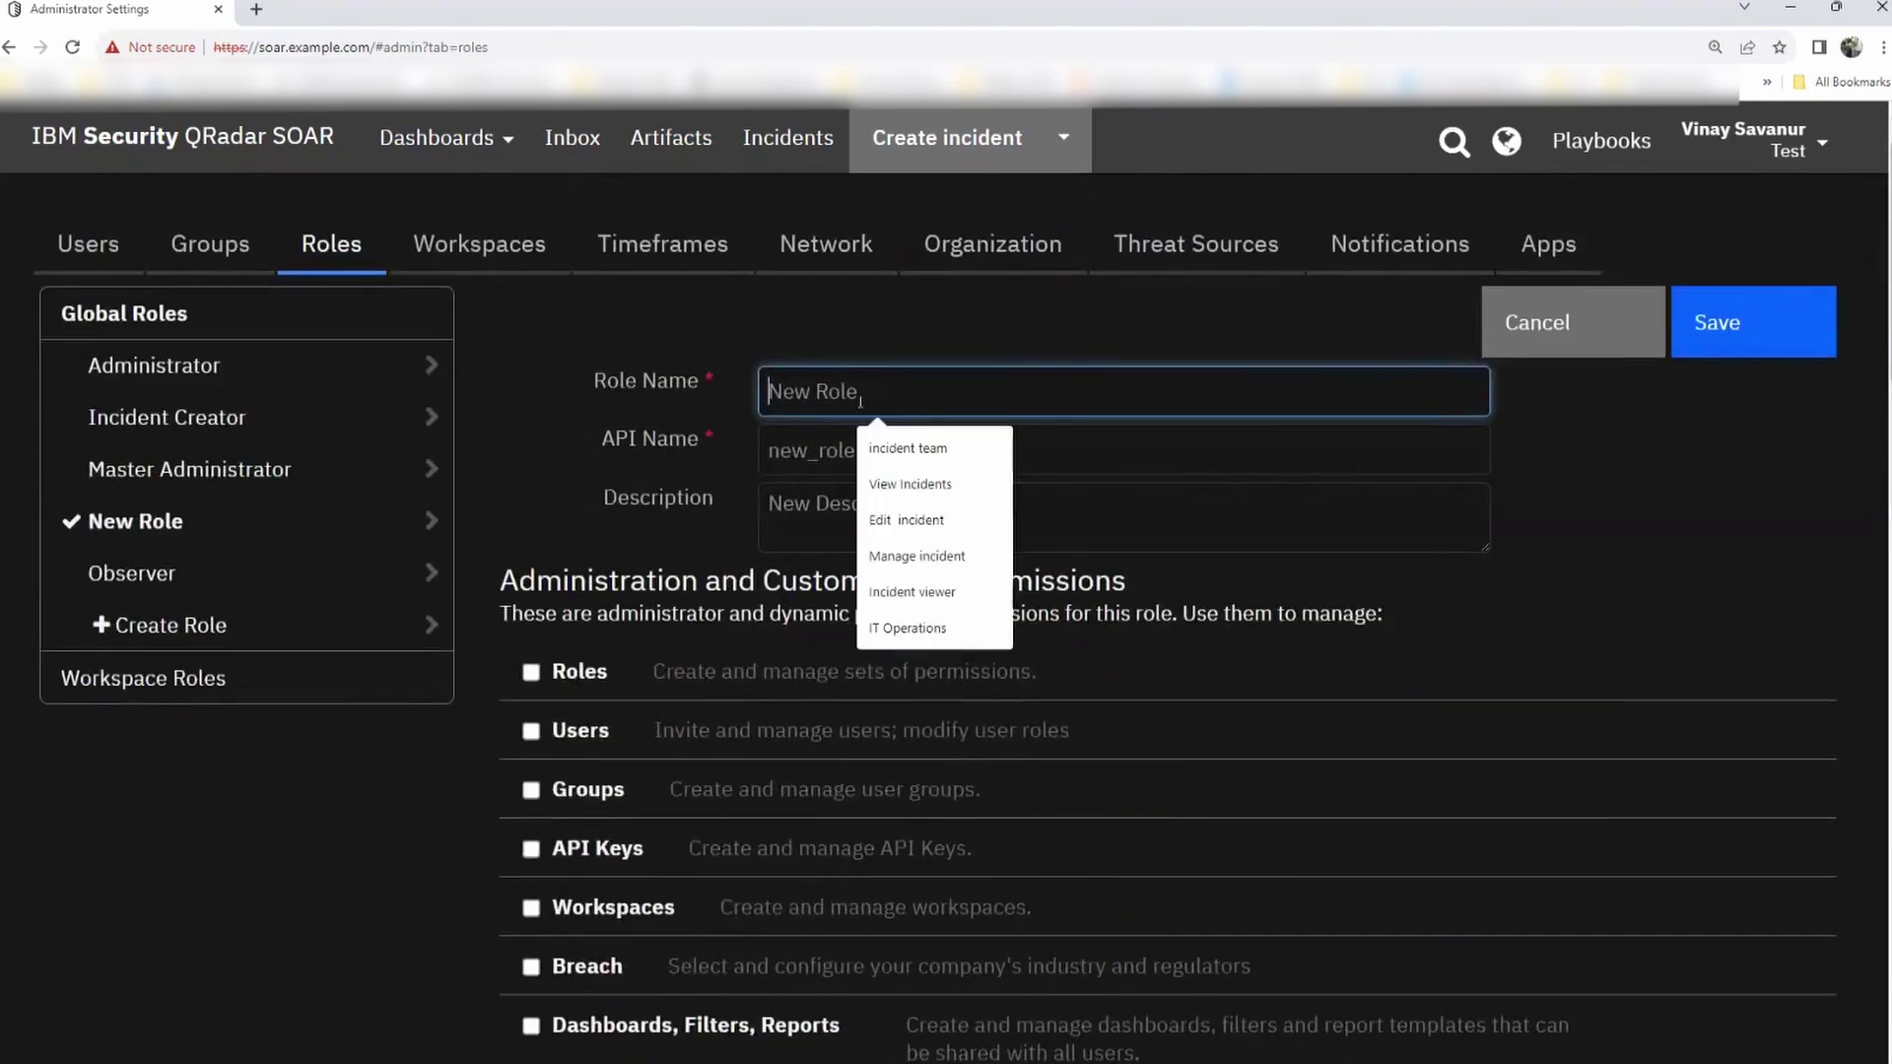
{"action": "type", "text": "ad"}
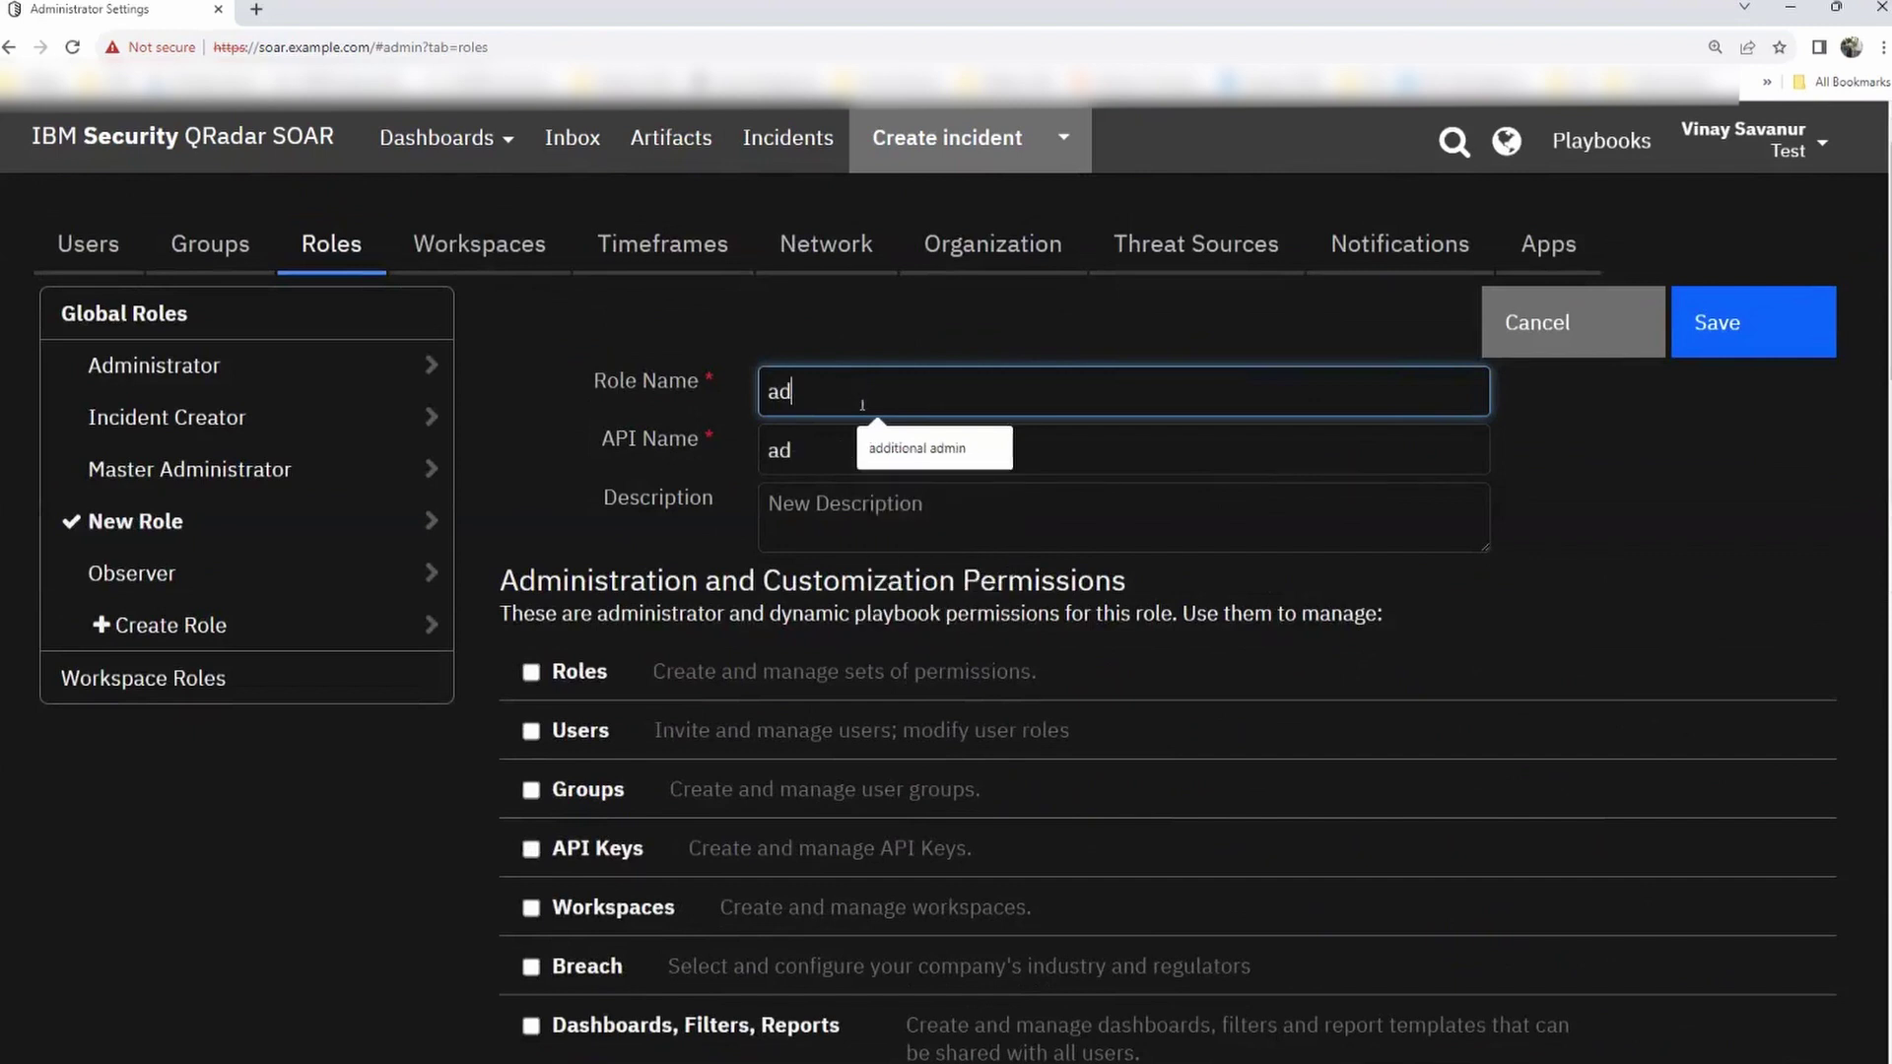
{"action": "type", "text": "vanced"}
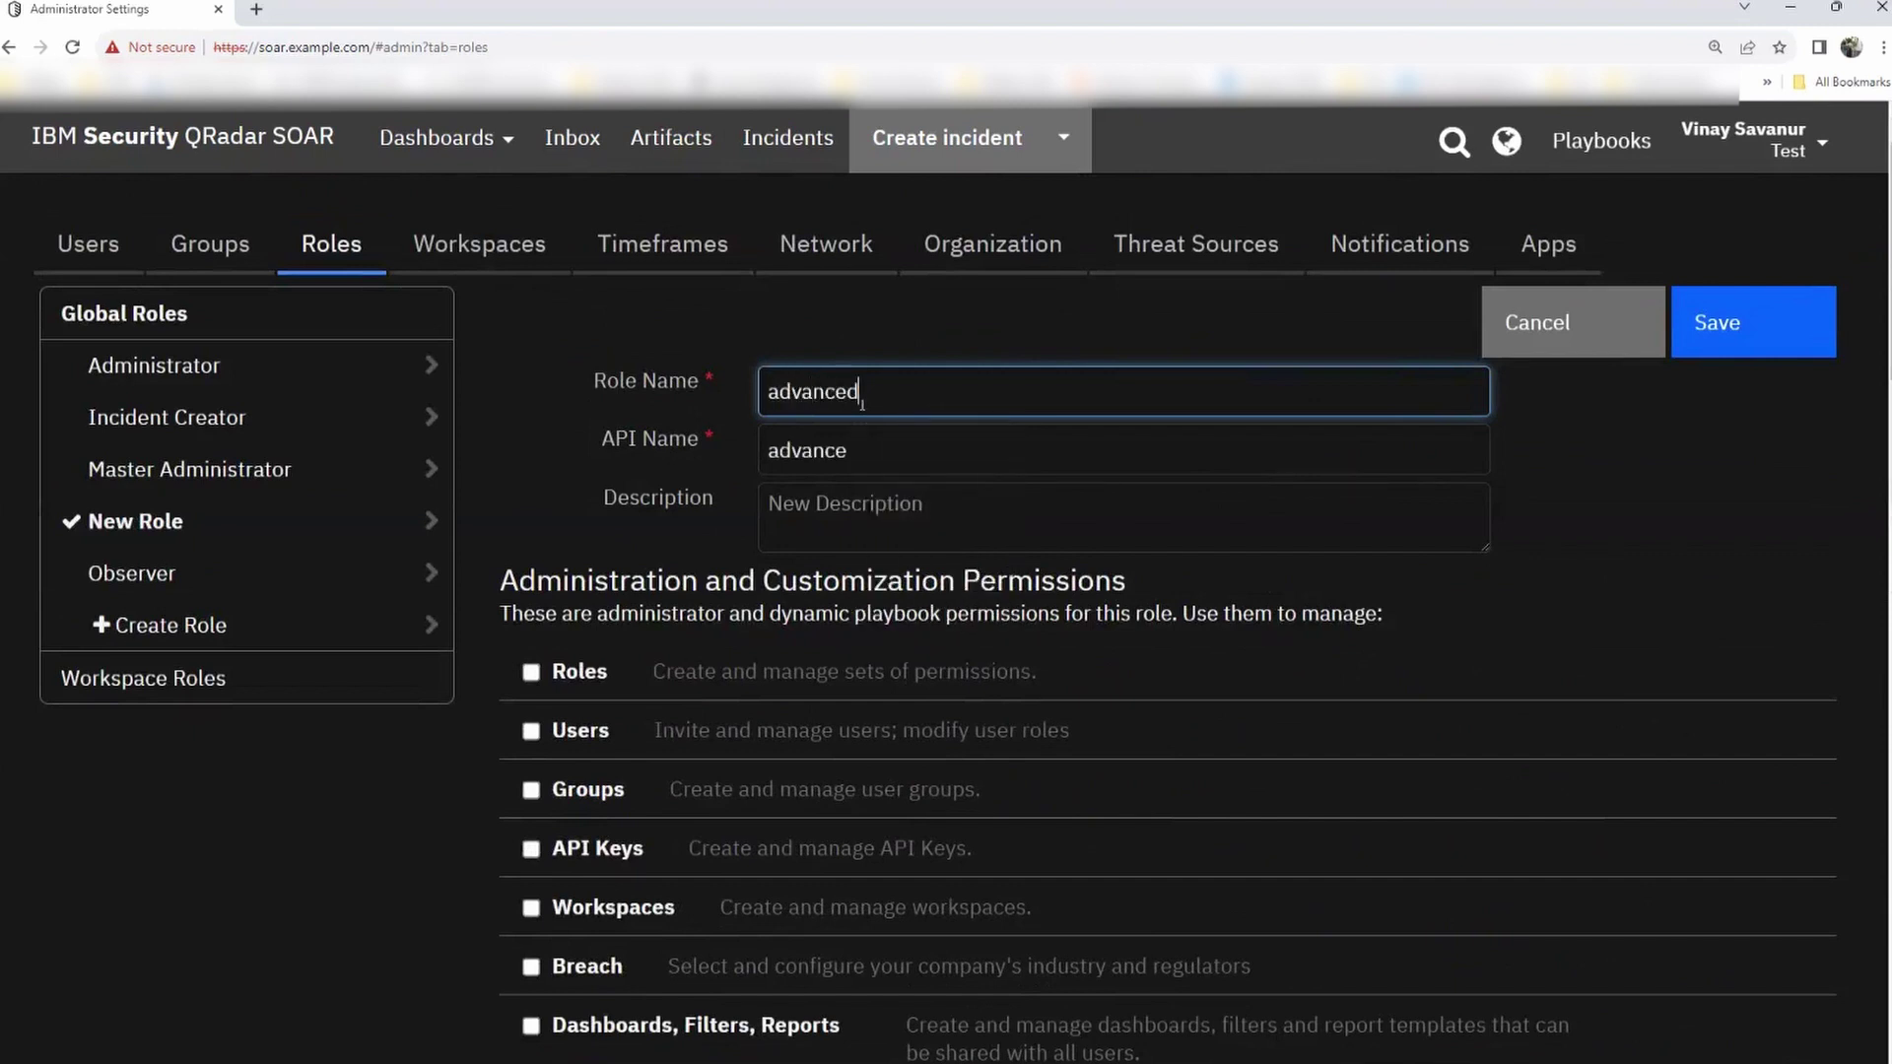
{"action": "type", "text": " administrator"}
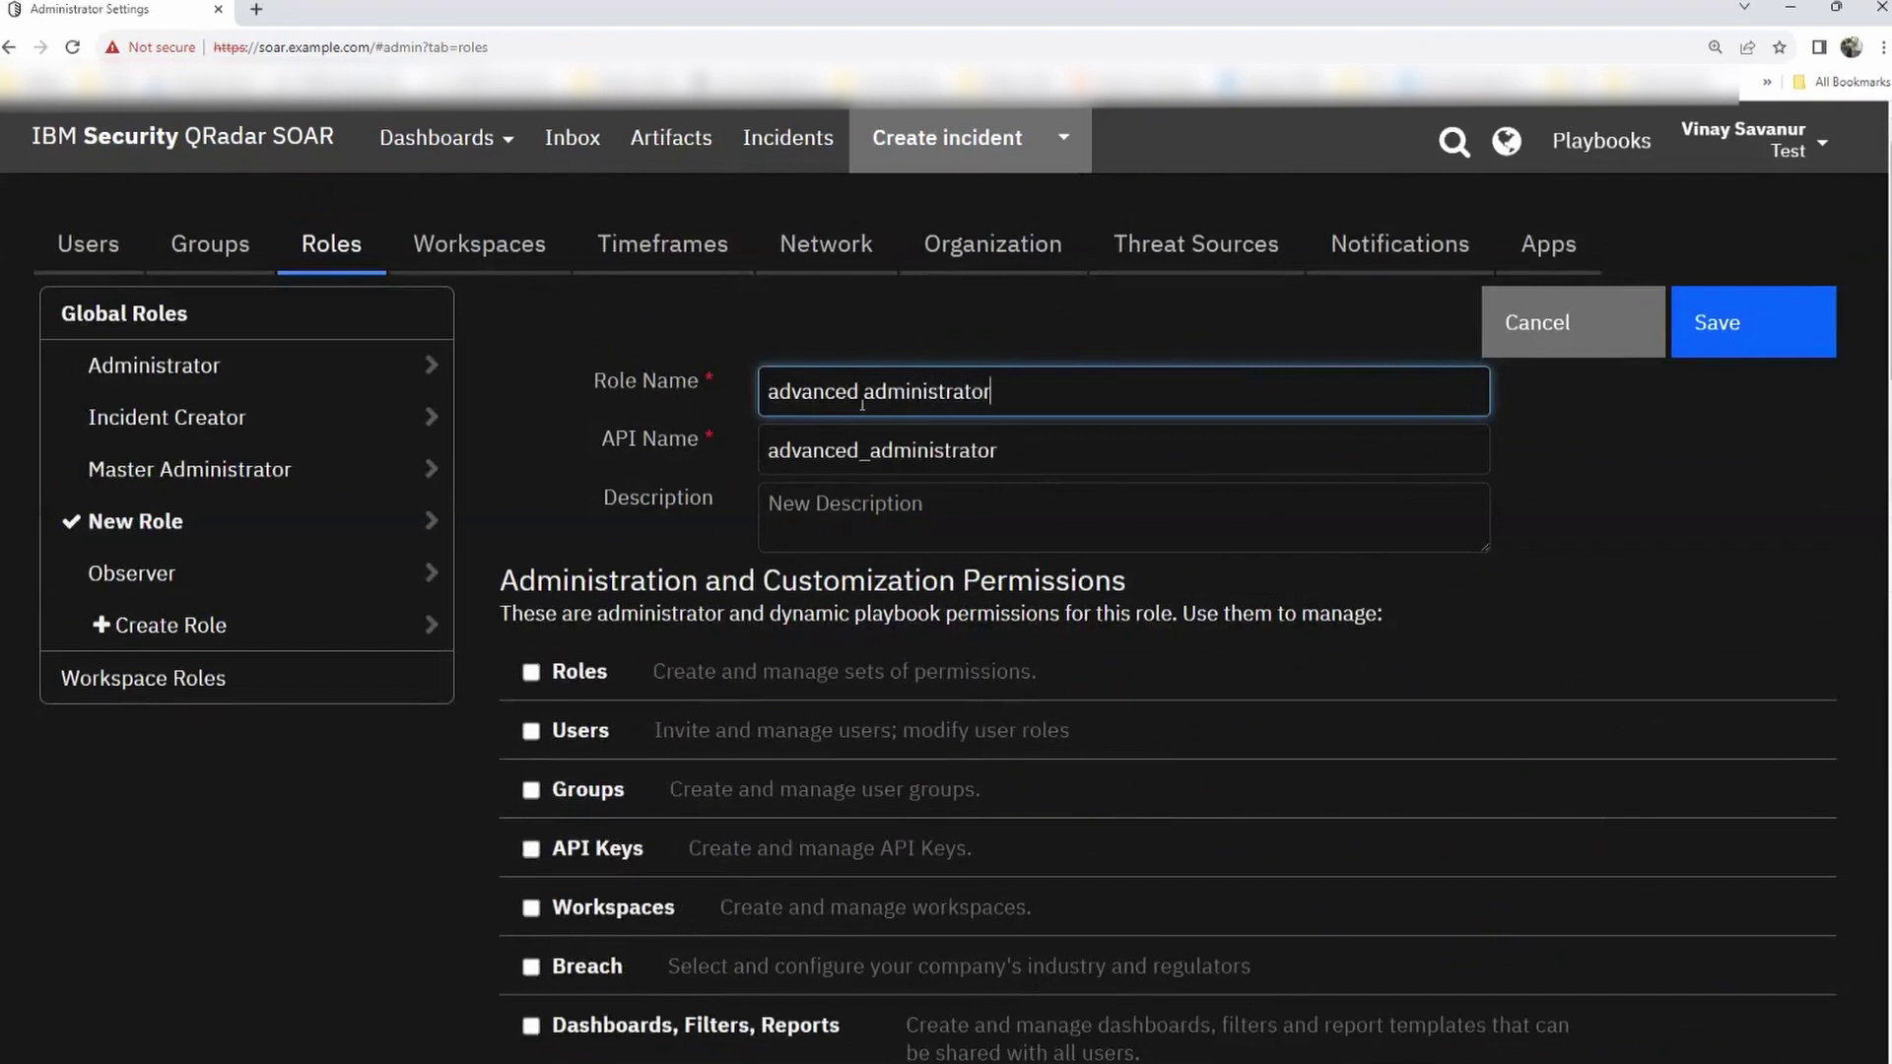
- Describe the new role as "additional capabilities for Admin."
{"action": "left_click", "coordinate": [885, 507]}
{"action": "type", "text": "additional"}
{"action": "key", "text": "BackSpace"}
{"action": "key", "text": "BackSpace"}
{"action": "key", "text": "BackSpace"}
{"action": "key", "text": "BackSpace"}
{"action": "key", "text": "BackSpace"}
{"action": "type", "text": "ional"}
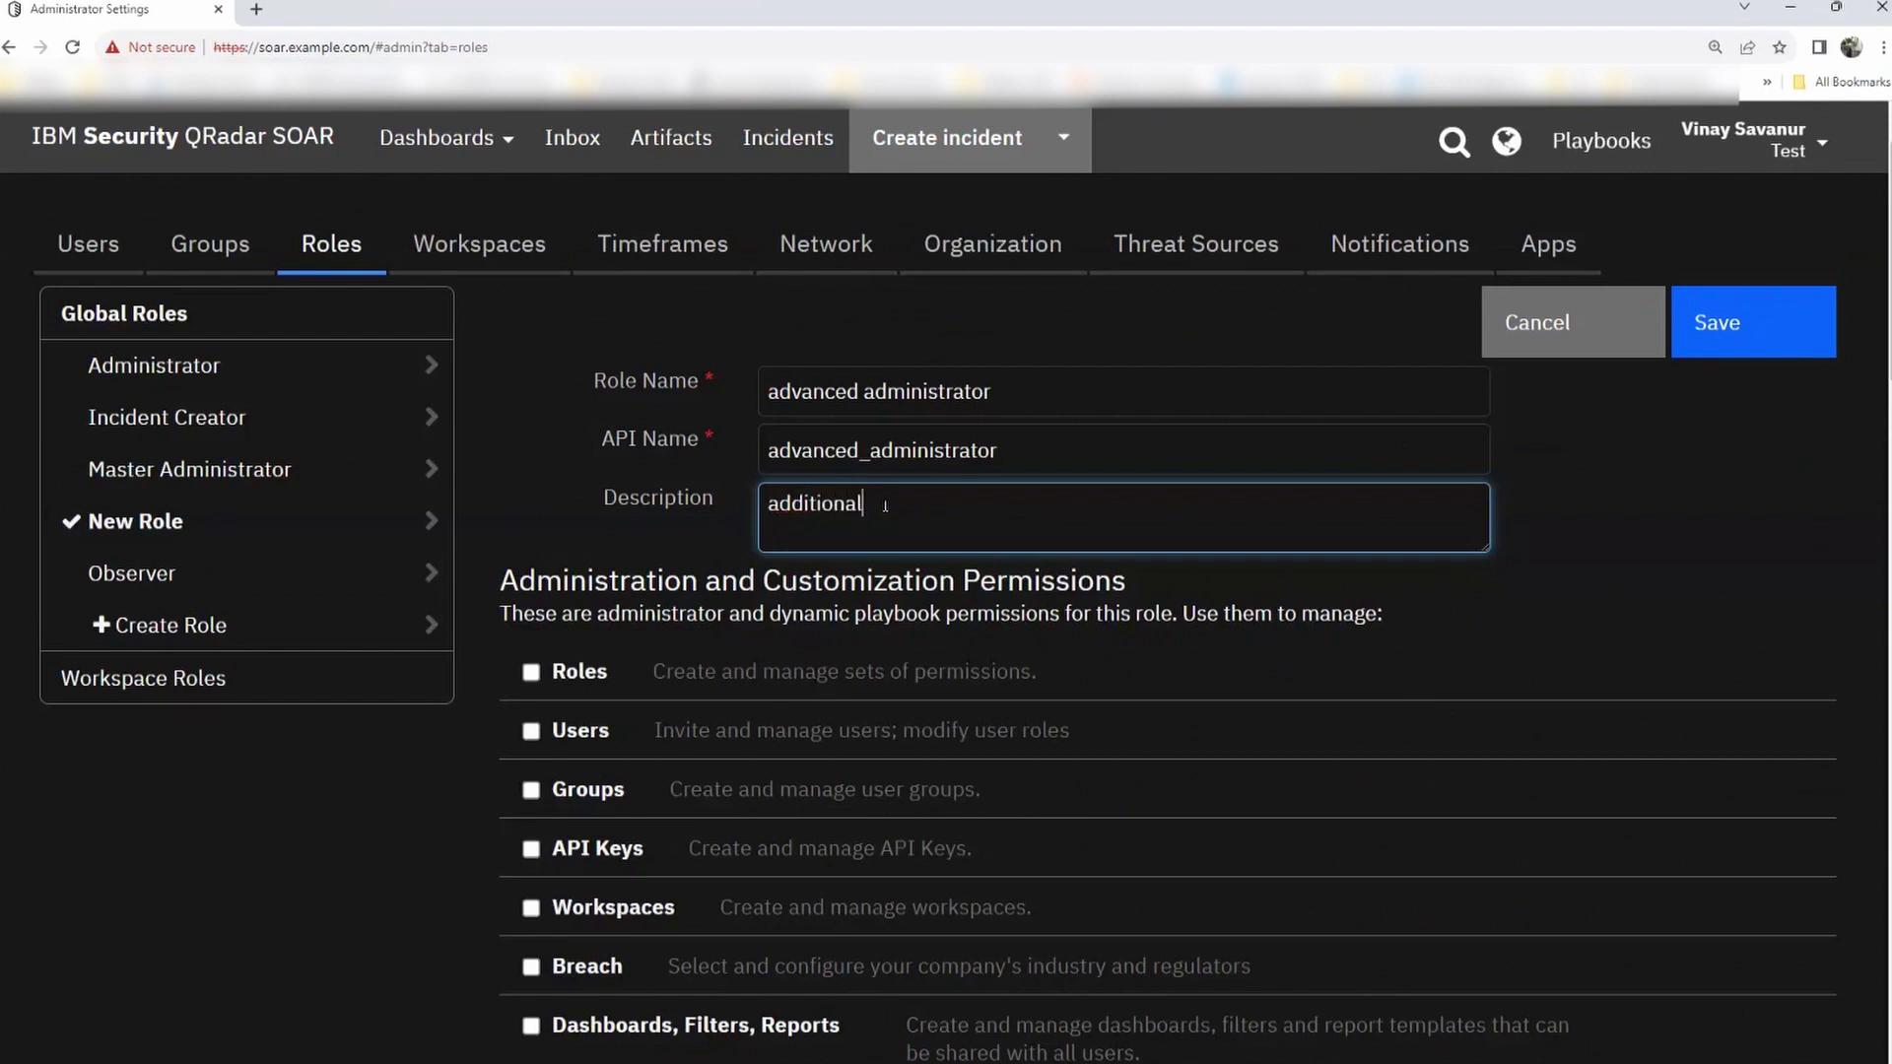
{"action": "type", "text": " capabiliities for Admin."}
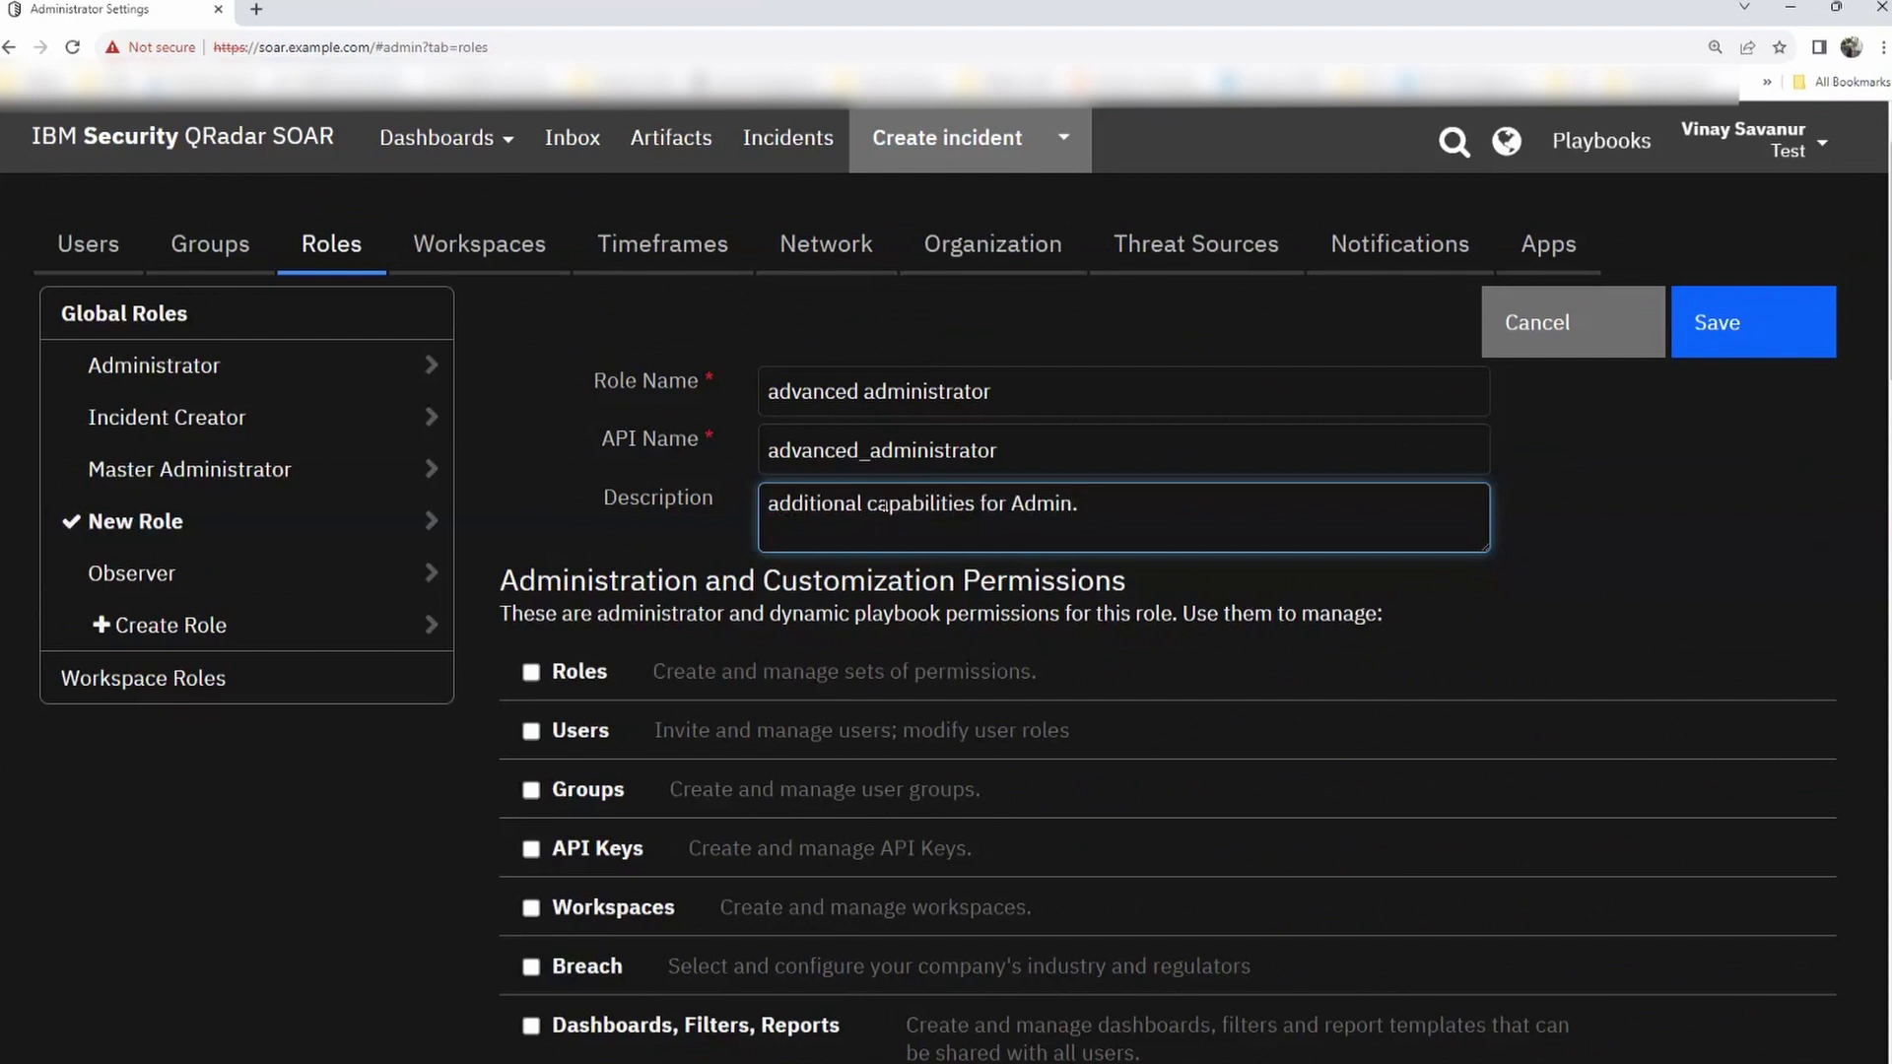
- Grant the new role the Dashboards, Filters, Reports and Manage Wiki Pages administration permissions
{"action": "scroll", "coordinate": [732, 749], "scroll_direction": "down", "scroll_amount": 6}
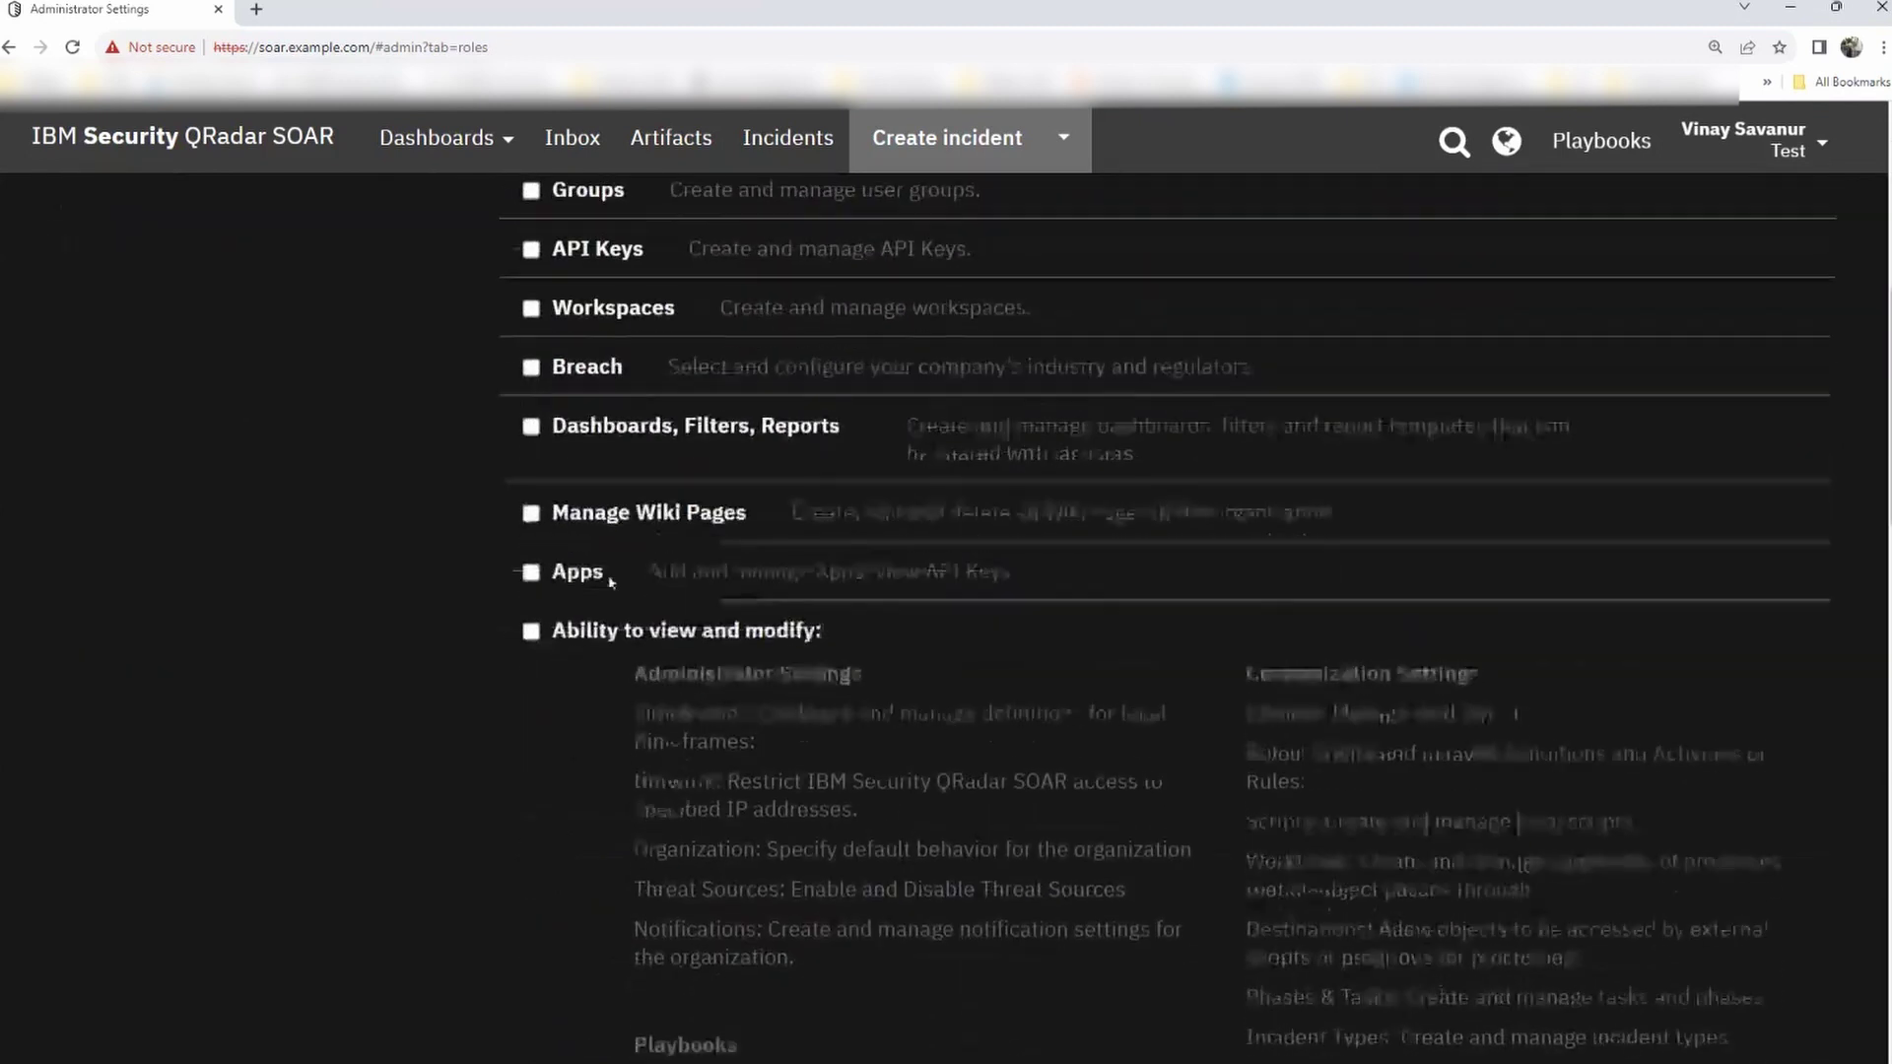
{"action": "scroll", "coordinate": [611, 581], "scroll_direction": "down", "scroll_amount": 10}
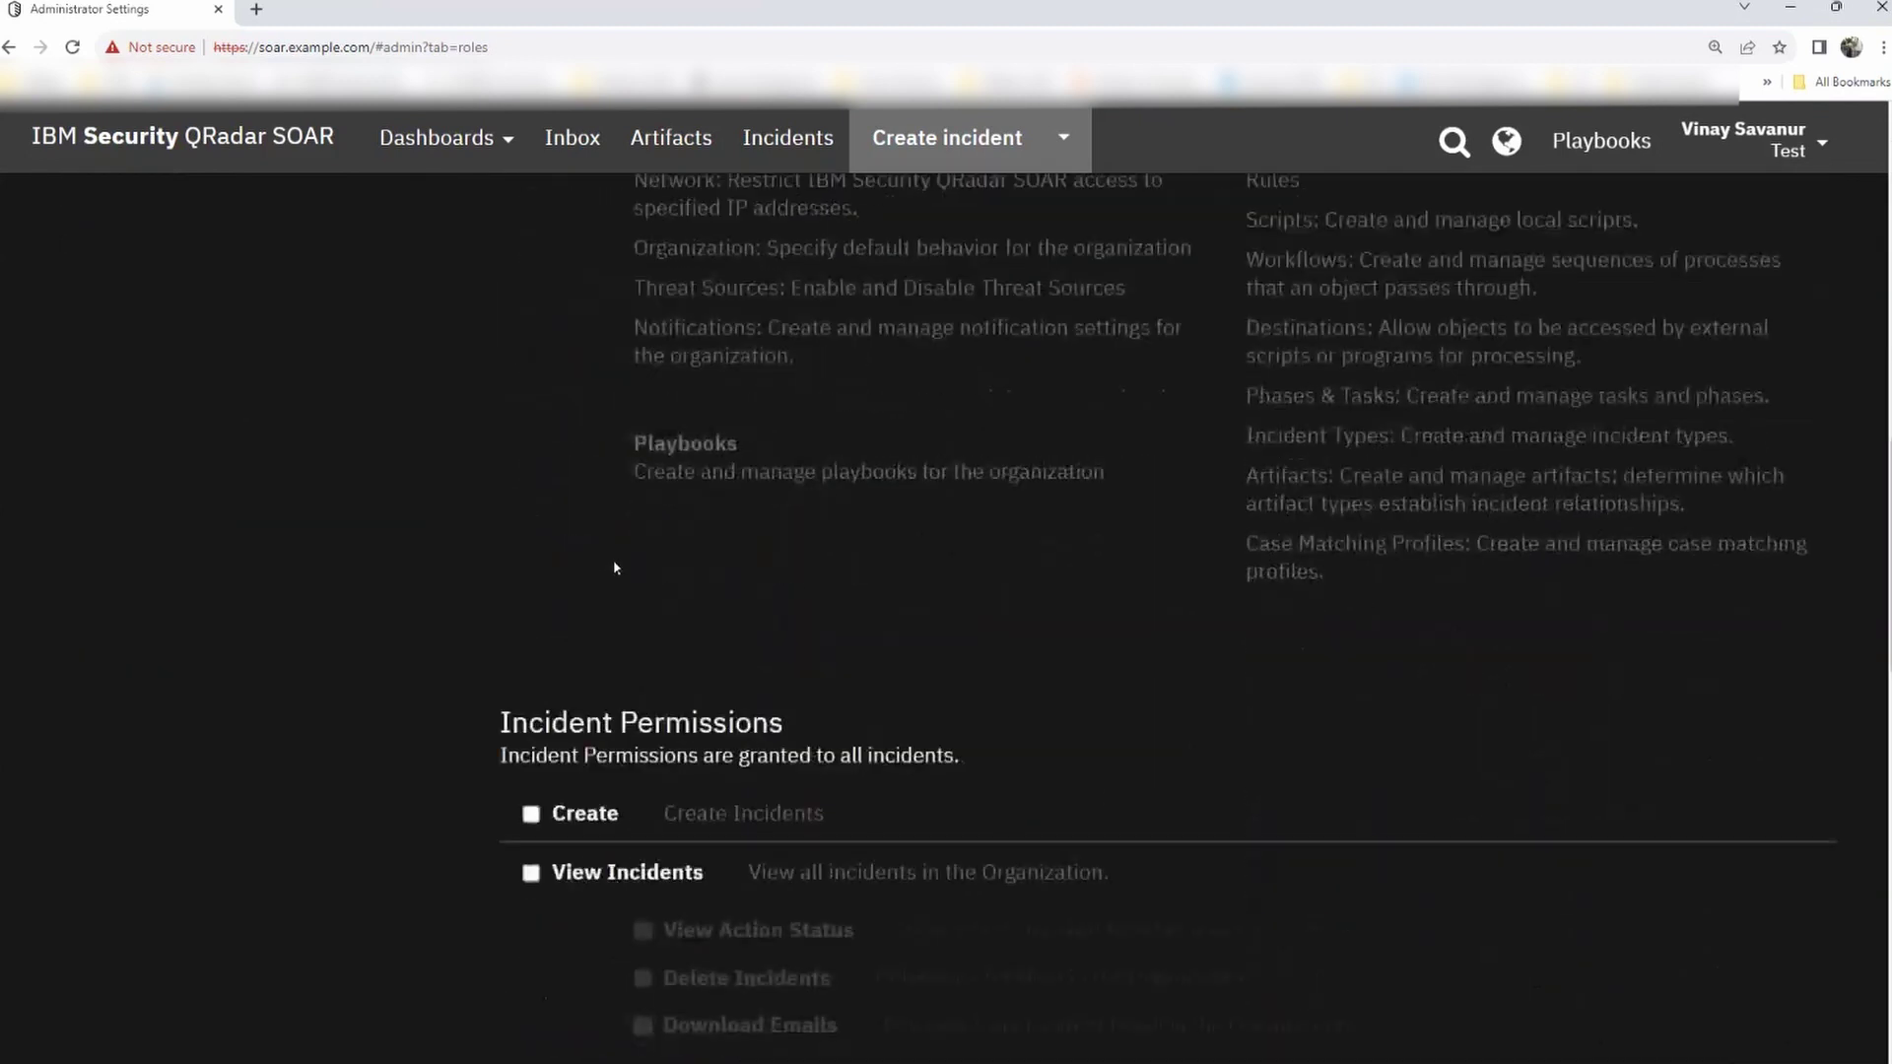
{"action": "scroll", "coordinate": [616, 560], "scroll_direction": "up", "scroll_amount": 18}
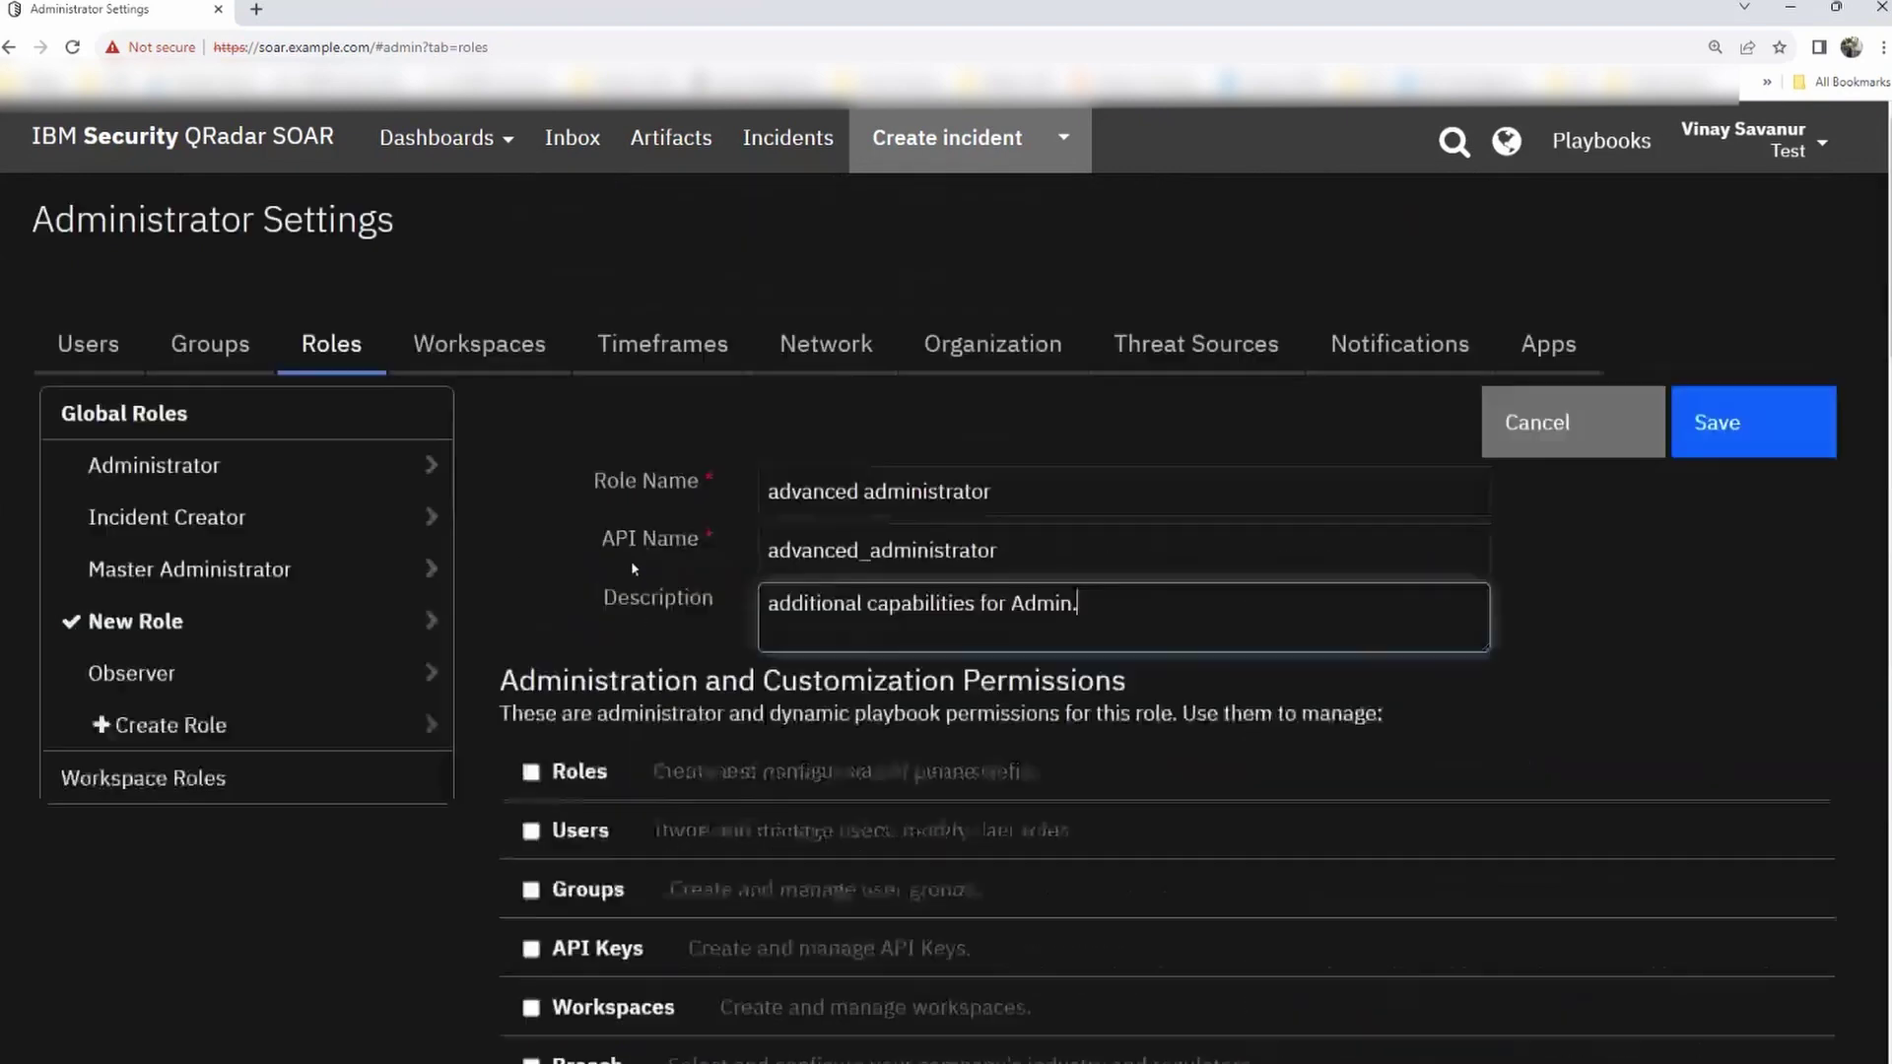
{"action": "scroll", "coordinate": [537, 588], "scroll_direction": "down", "scroll_amount": 2}
{"action": "scroll", "coordinate": [532, 630], "scroll_direction": "down", "scroll_amount": 3}
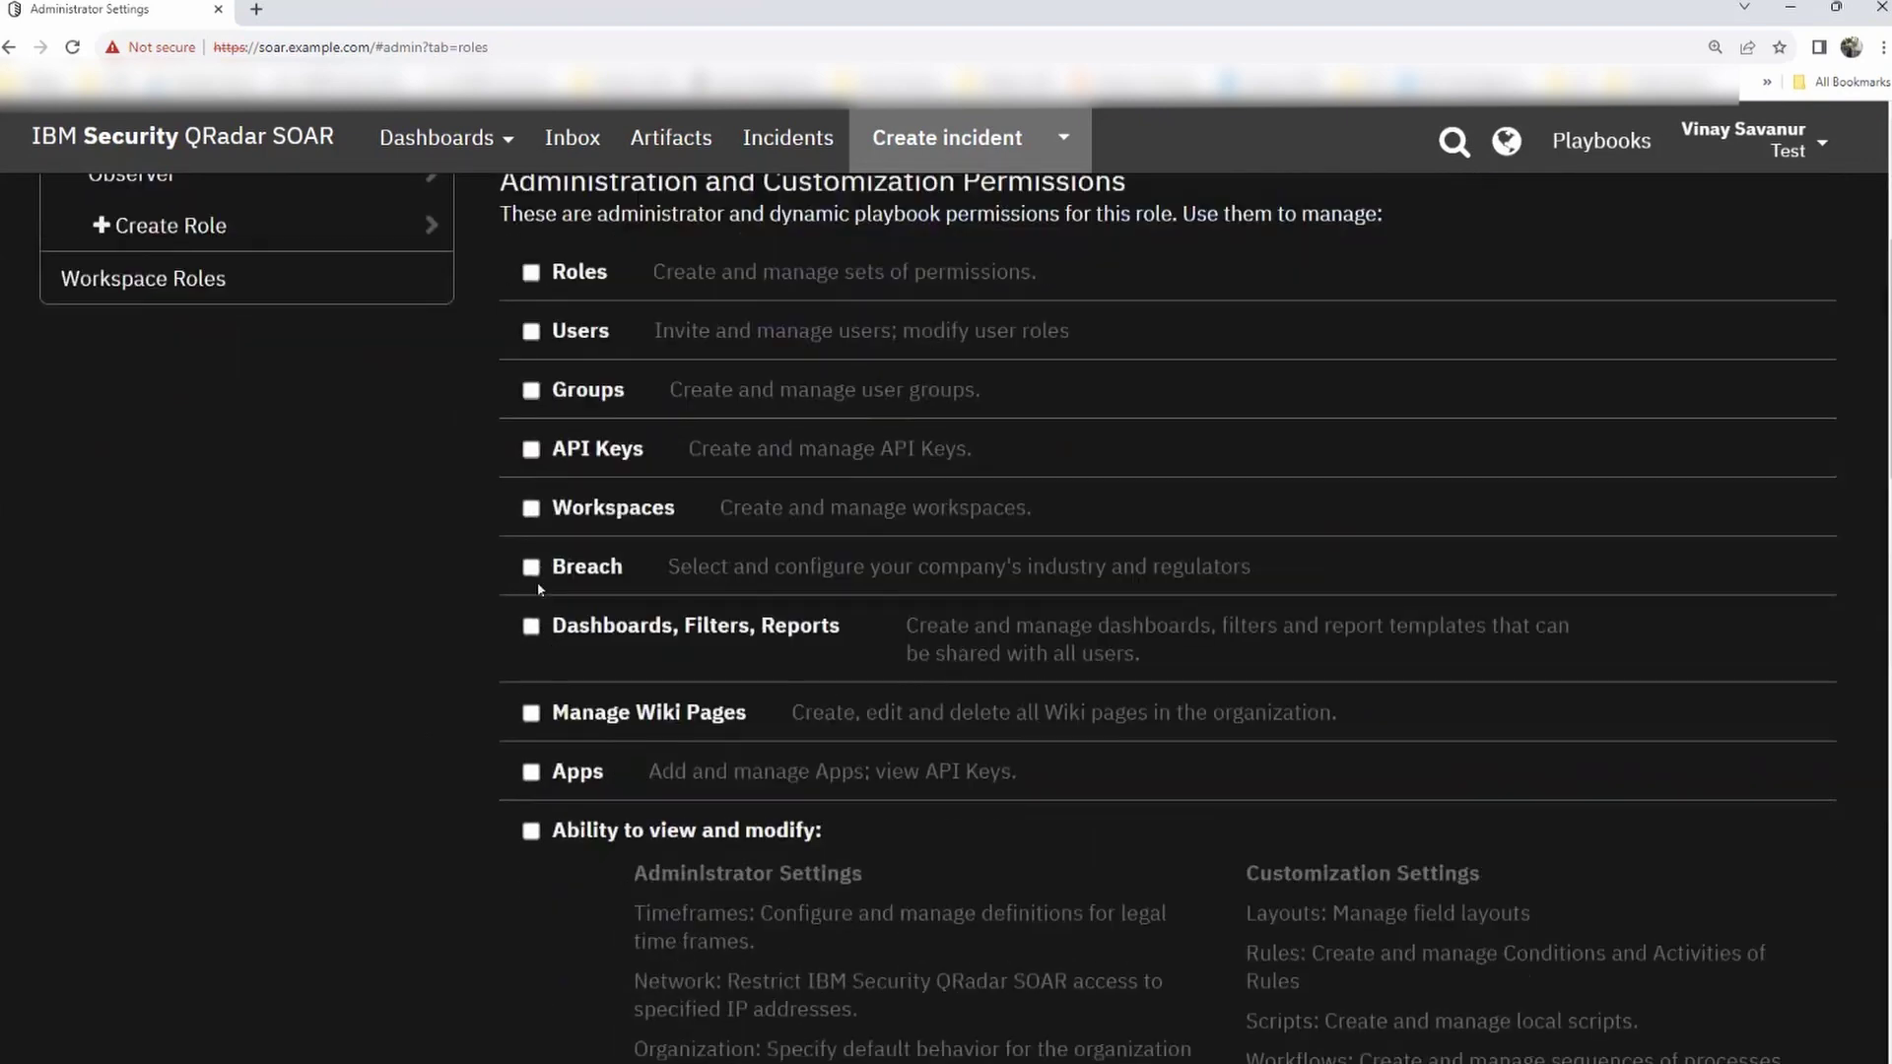
{"action": "left_click", "coordinate": [530, 627]}
{"action": "left_click", "coordinate": [530, 713]}
- Grant the incident permissions Create and View Incidents, including View Action Status, Delete Incidents, Download Emails and Edit Incident
{"action": "scroll", "coordinate": [537, 690], "scroll_direction": "down", "scroll_amount": 10}
{"action": "left_click", "coordinate": [531, 615]}
{"action": "left_click", "coordinate": [532, 676]}
{"action": "scroll", "coordinate": [676, 709], "scroll_direction": "down", "scroll_amount": 6}
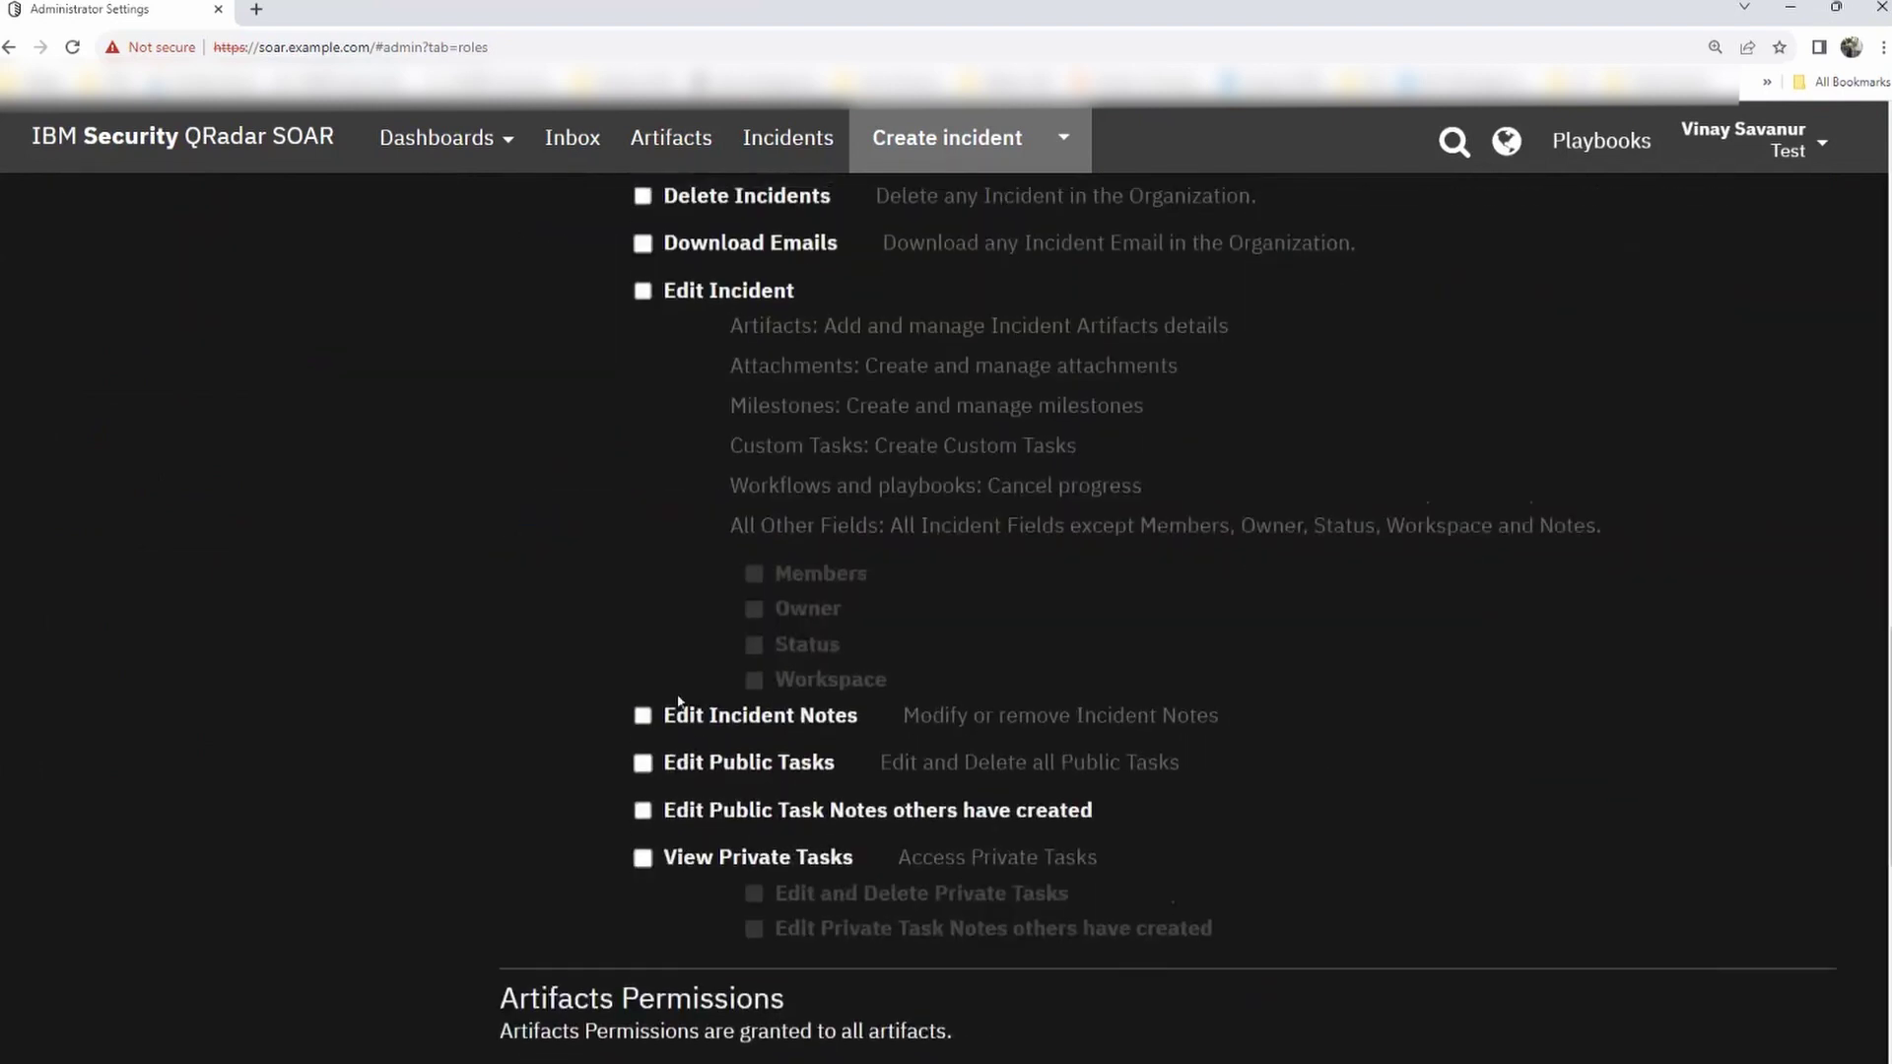
{"action": "scroll", "coordinate": [645, 637], "scroll_direction": "up", "scroll_amount": 5}
{"action": "left_click", "coordinate": [642, 633]}
{"action": "left_click", "coordinate": [642, 680]}
{"action": "left_click", "coordinate": [643, 727]}
{"action": "left_click", "coordinate": [642, 774]}
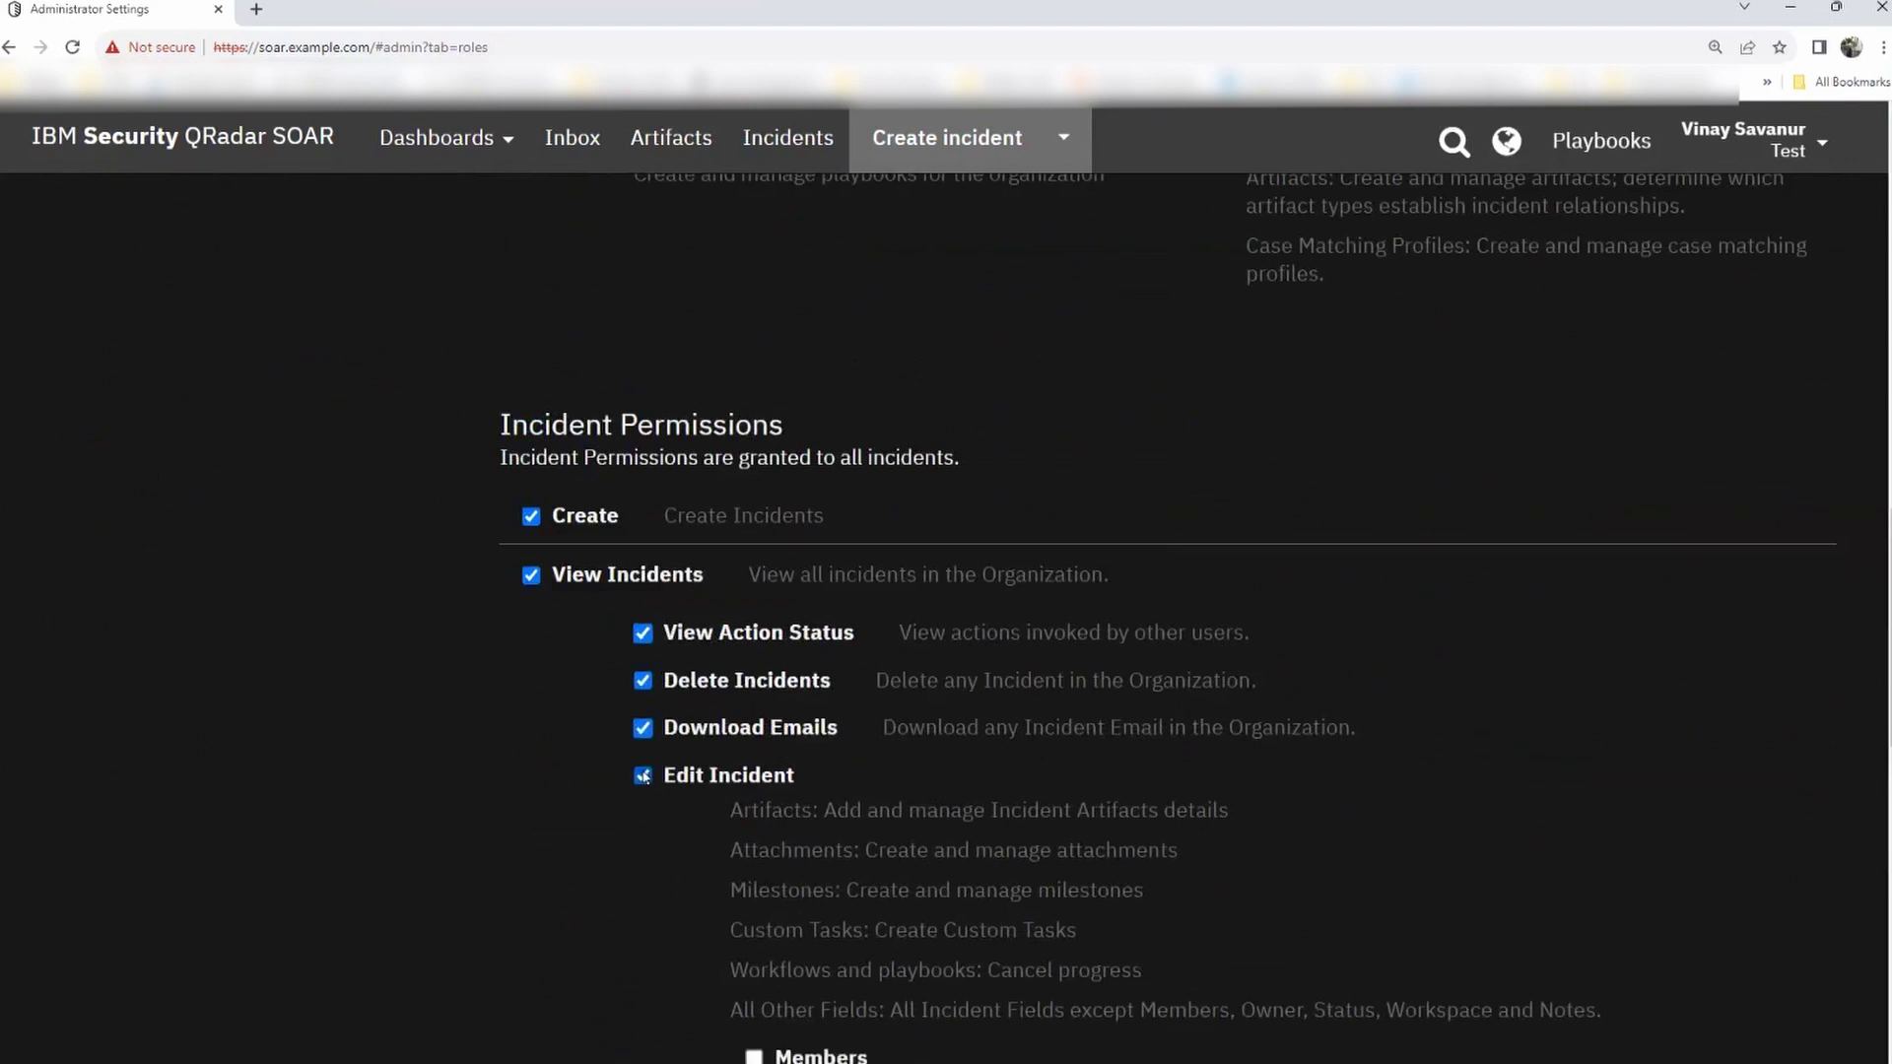
- Grant the new role View the global list of Artifacts, Create Simulations, Edit Task Header and Access Inbox
{"action": "scroll", "coordinate": [619, 702], "scroll_direction": "down", "scroll_amount": 7}
{"action": "scroll", "coordinate": [620, 703], "scroll_direction": "down", "scroll_amount": 3}
{"action": "left_click", "coordinate": [530, 574]}
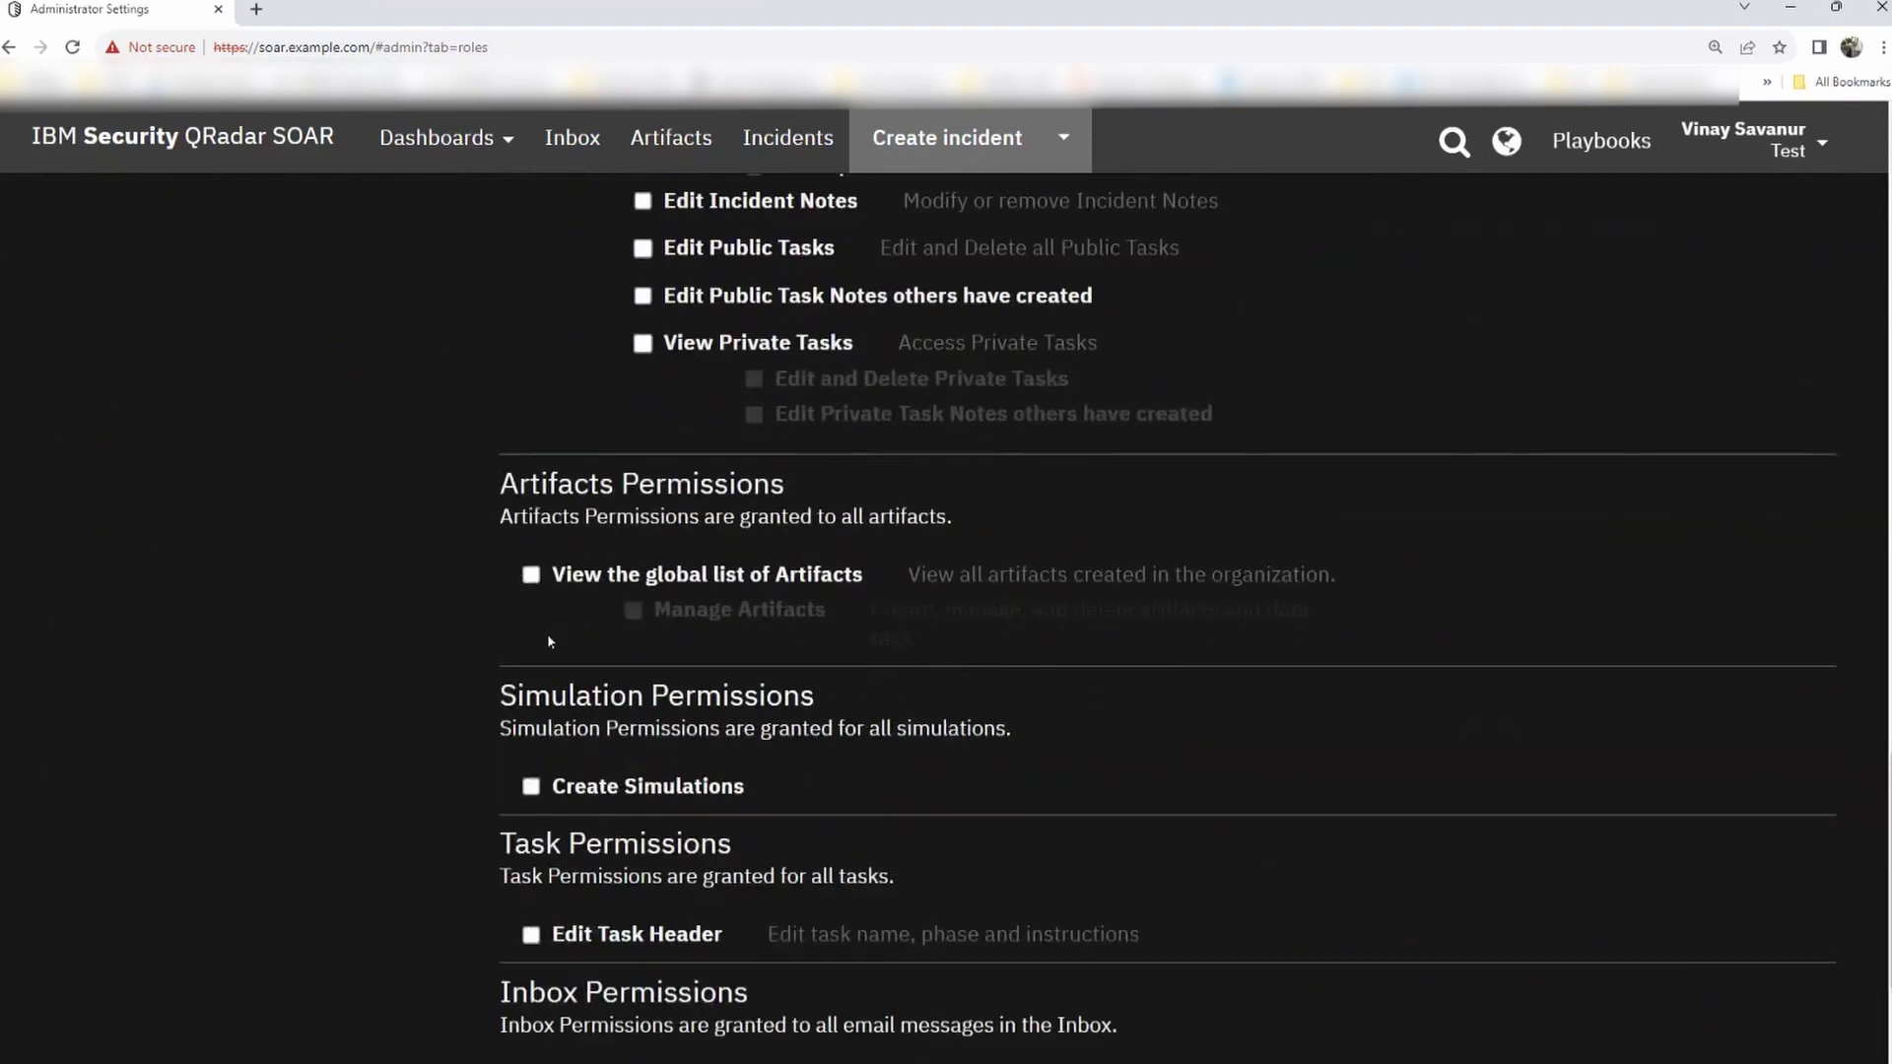
{"action": "left_click", "coordinate": [531, 786]}
{"action": "left_click", "coordinate": [531, 934]}
{"action": "scroll", "coordinate": [696, 773], "scroll_direction": "down", "scroll_amount": 3}
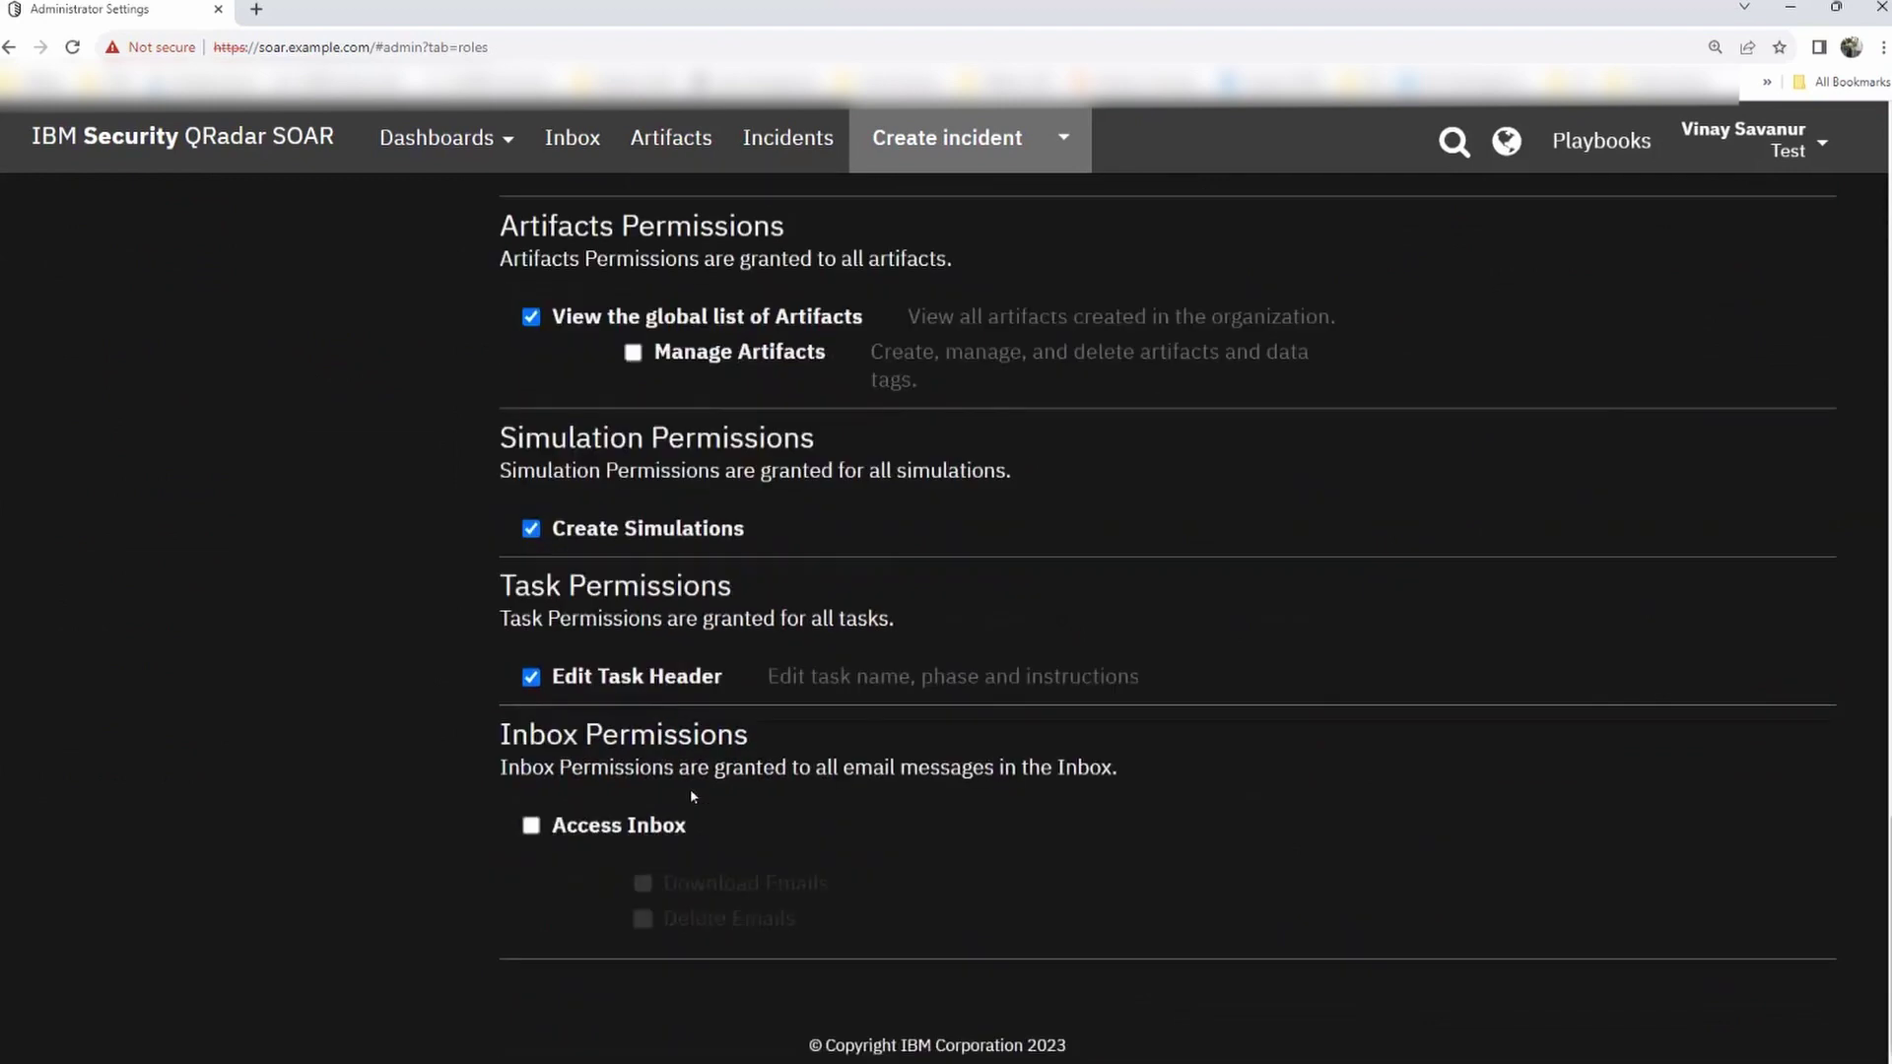
{"action": "left_click", "coordinate": [531, 824]}
- Extend the new role's Edit Incident permission to the Members, Owner, Status and Workspace fields
{"action": "scroll", "coordinate": [816, 778], "scroll_direction": "up", "scroll_amount": 4}
{"action": "scroll", "coordinate": [816, 743], "scroll_direction": "up", "scroll_amount": 4}
{"action": "left_click", "coordinate": [754, 600]}
{"action": "left_click", "coordinate": [754, 635]}
{"action": "left_click", "coordinate": [754, 671]}
{"action": "left_click", "coordinate": [753, 709]}
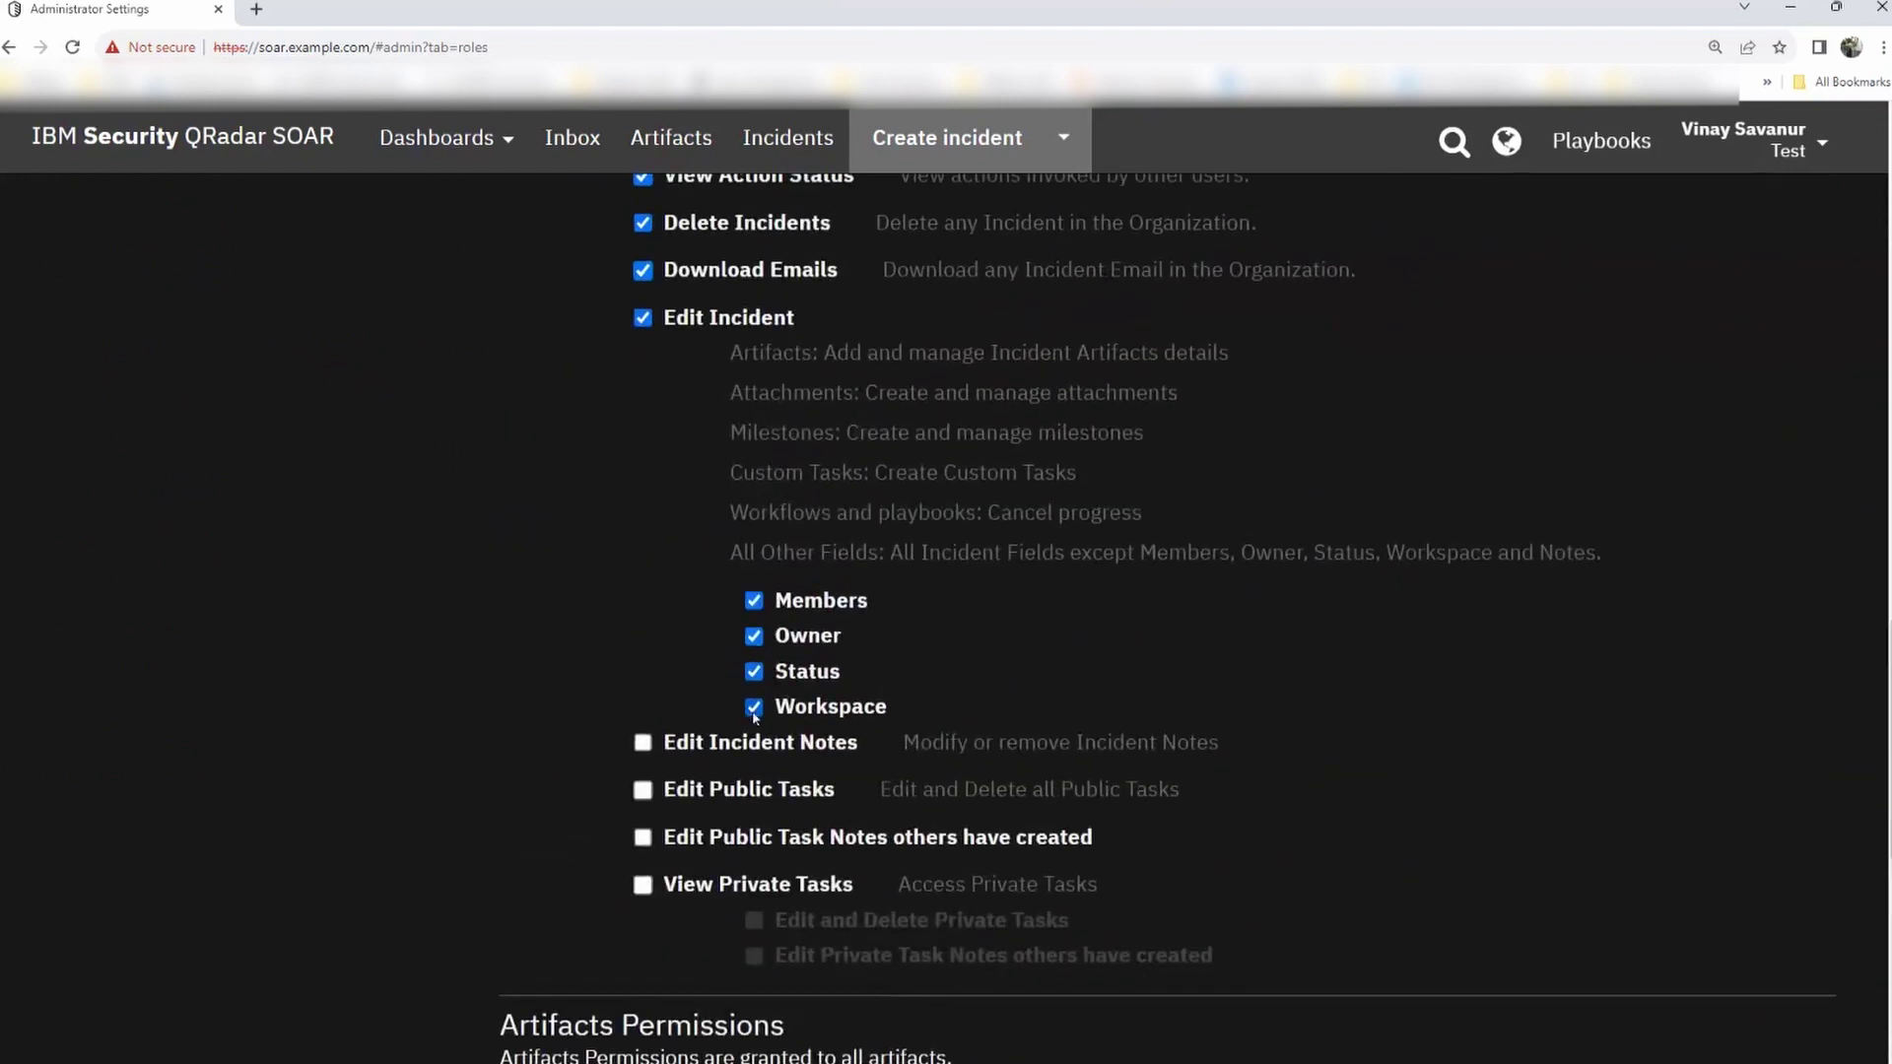
- Allow editing incident notes, public tasks and others' public task notes, plus viewing private tasks with both of its edit options
{"action": "left_click", "coordinate": [643, 742]}
{"action": "left_click", "coordinate": [642, 789]}
{"action": "left_click", "coordinate": [642, 837]}
{"action": "left_click", "coordinate": [642, 884]}
{"action": "scroll", "coordinate": [937, 803], "scroll_direction": "down", "scroll_amount": 4}
{"action": "left_click", "coordinate": [753, 527]}
{"action": "left_click", "coordinate": [754, 556]}
- Save the new advanced administrator role
{"action": "scroll", "coordinate": [1301, 722], "scroll_direction": "up", "scroll_amount": 2}
{"action": "scroll", "coordinate": [1300, 722], "scroll_direction": "up", "scroll_amount": 15}
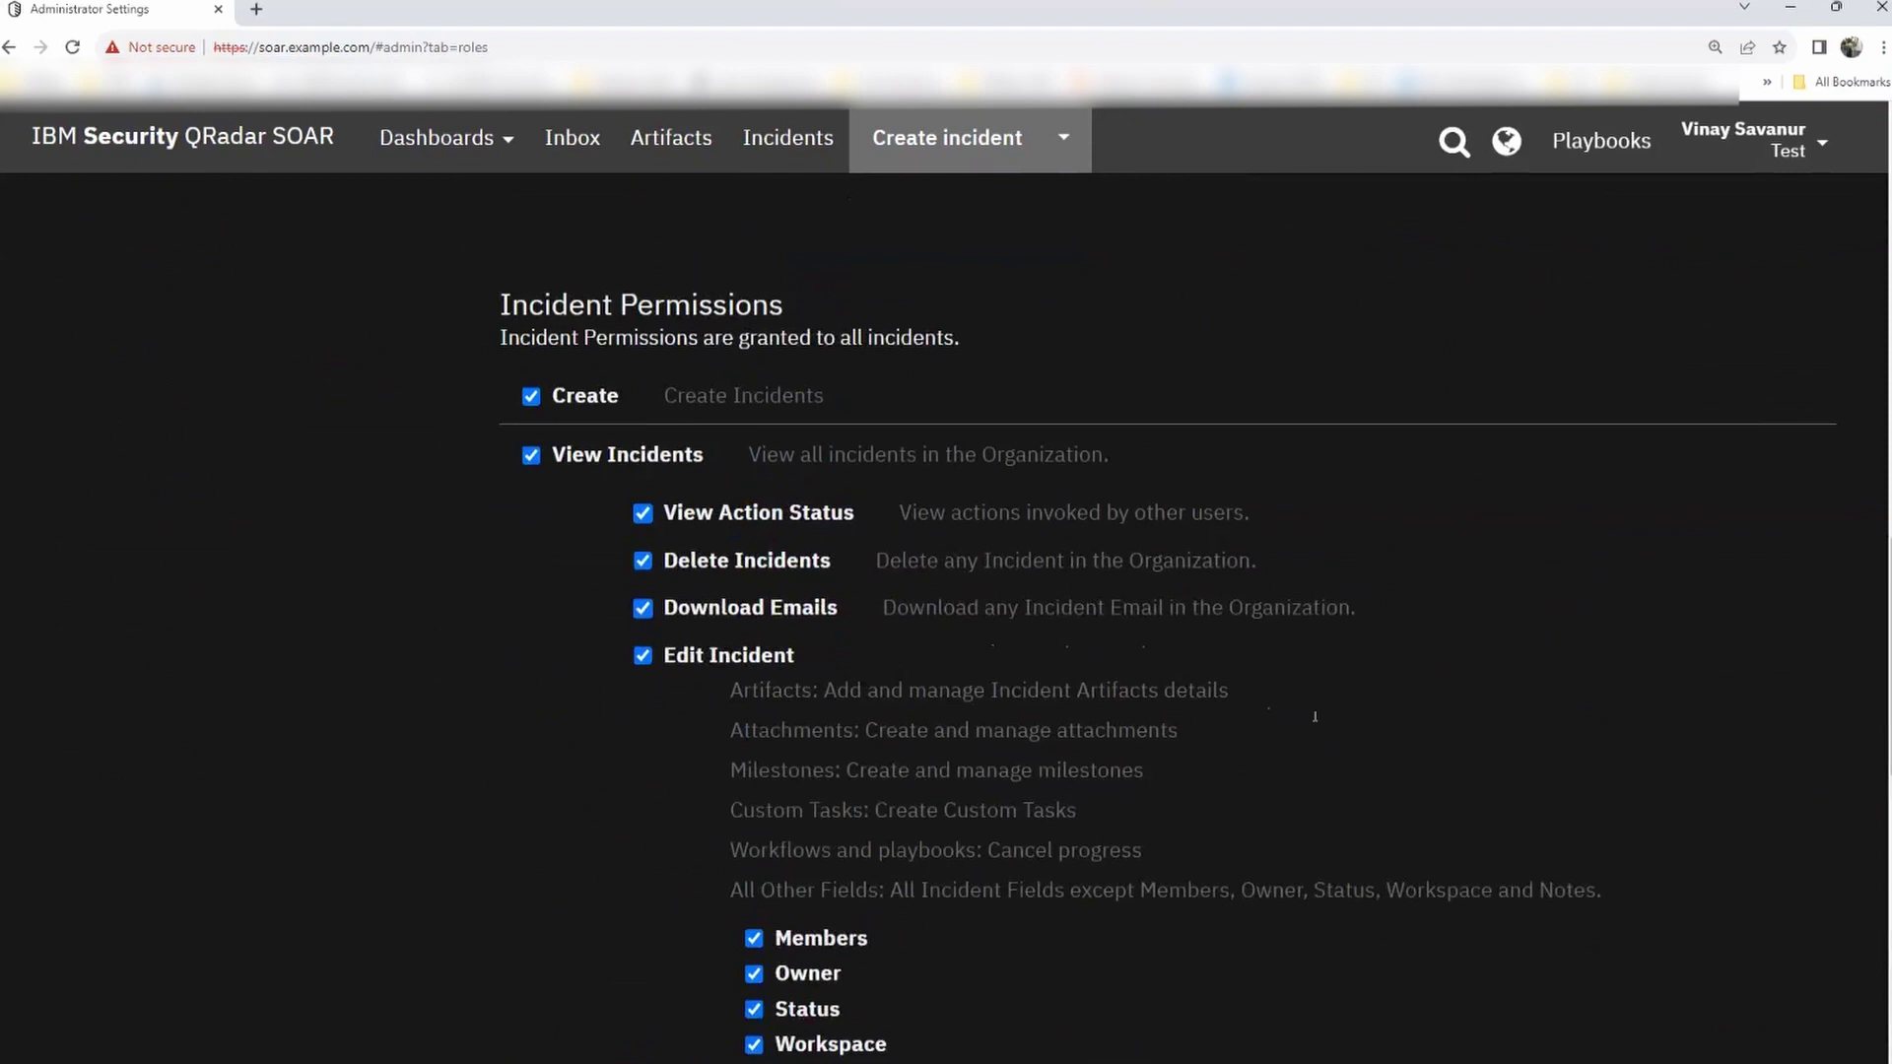
{"action": "scroll", "coordinate": [1579, 493], "scroll_direction": "up", "scroll_amount": 1}
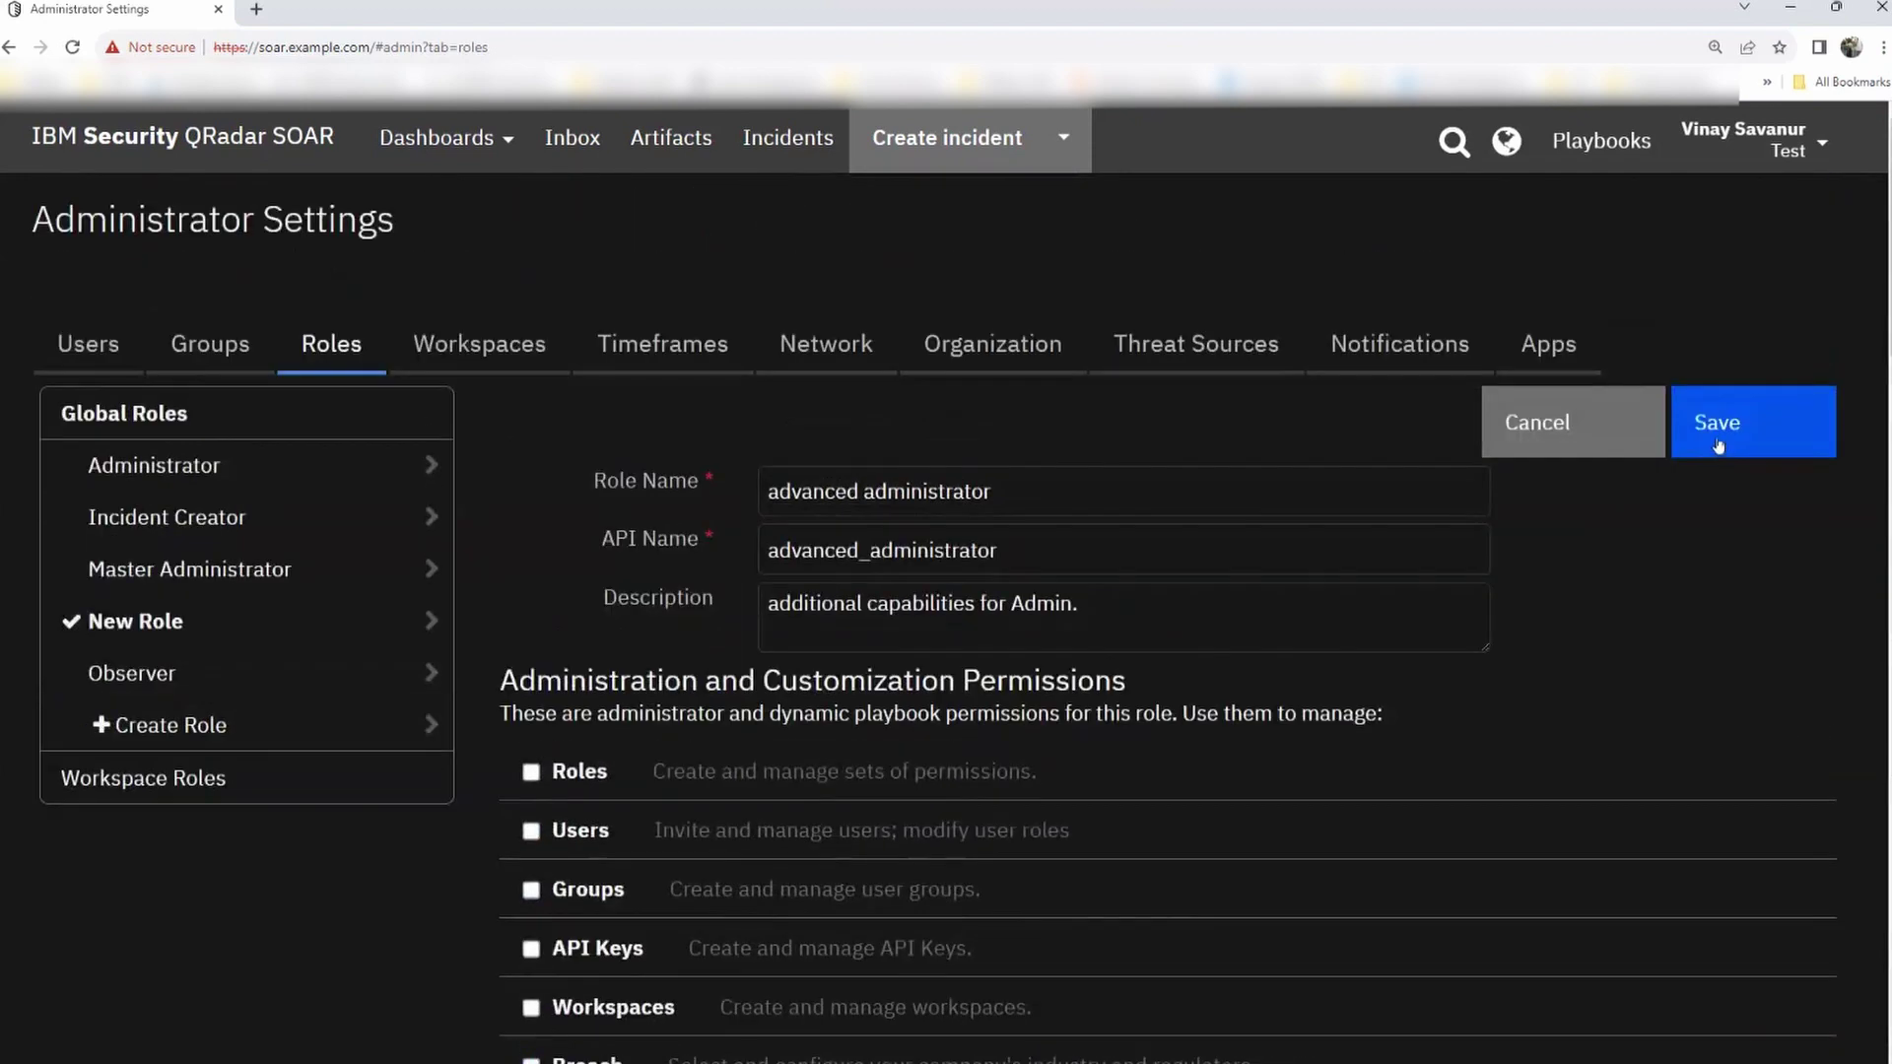
{"action": "left_click", "coordinate": [1717, 443]}
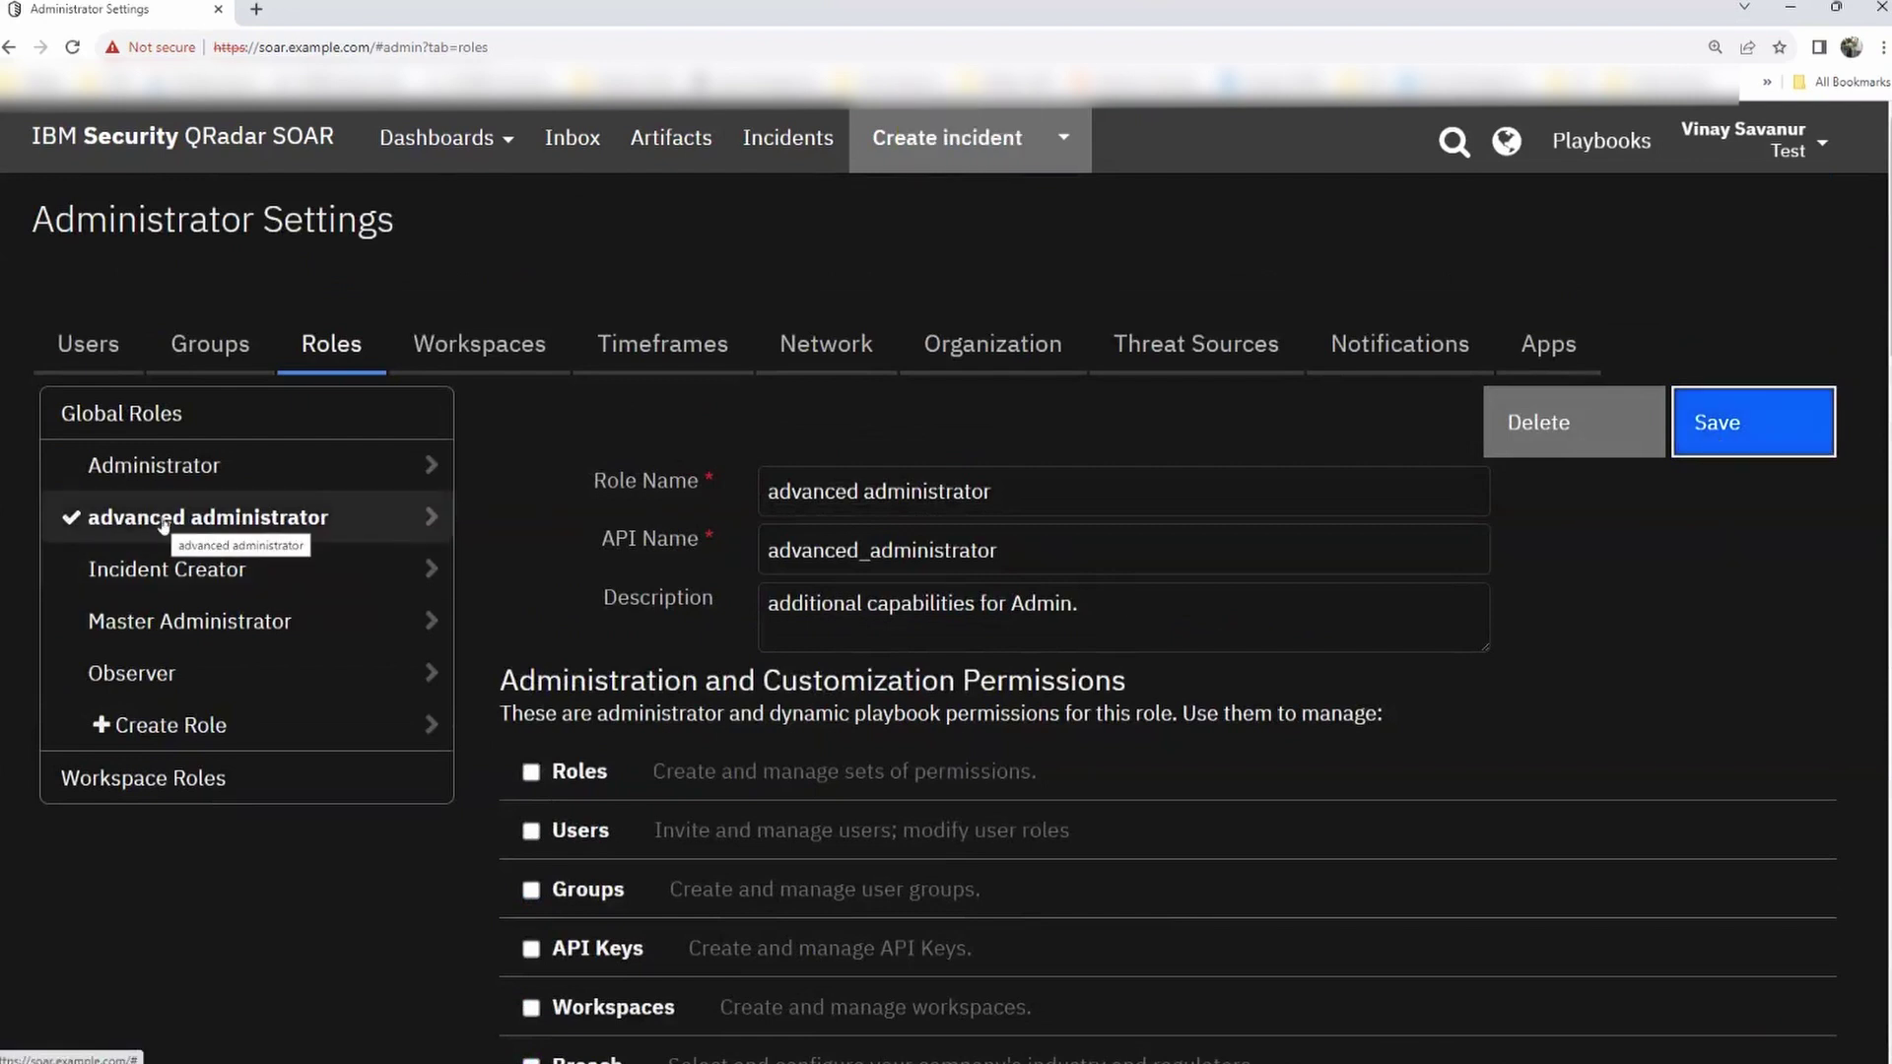
{"action": "left_click", "coordinate": [1724, 434]}
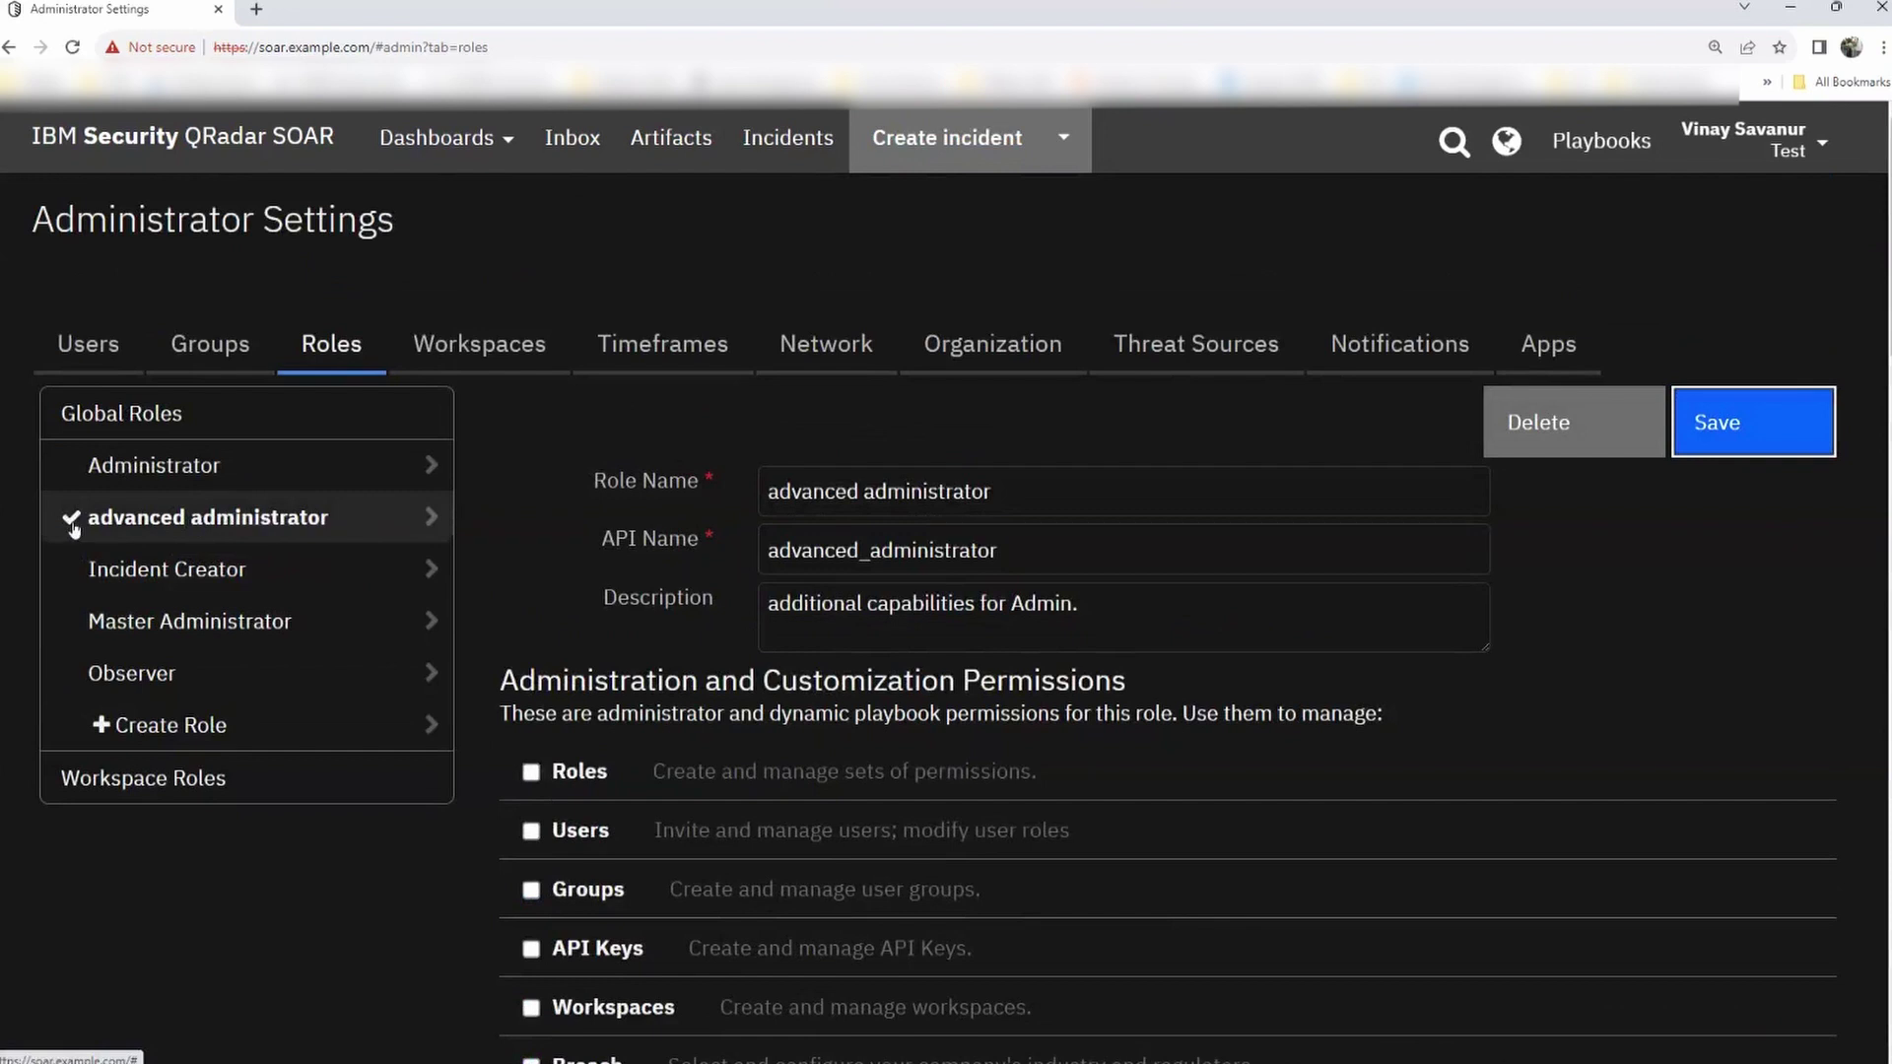
- Open the user details of the user holding the Administrator, Incident Creator and Observer roles
{"action": "scroll", "coordinate": [1577, 679], "scroll_direction": "down", "scroll_amount": 3}
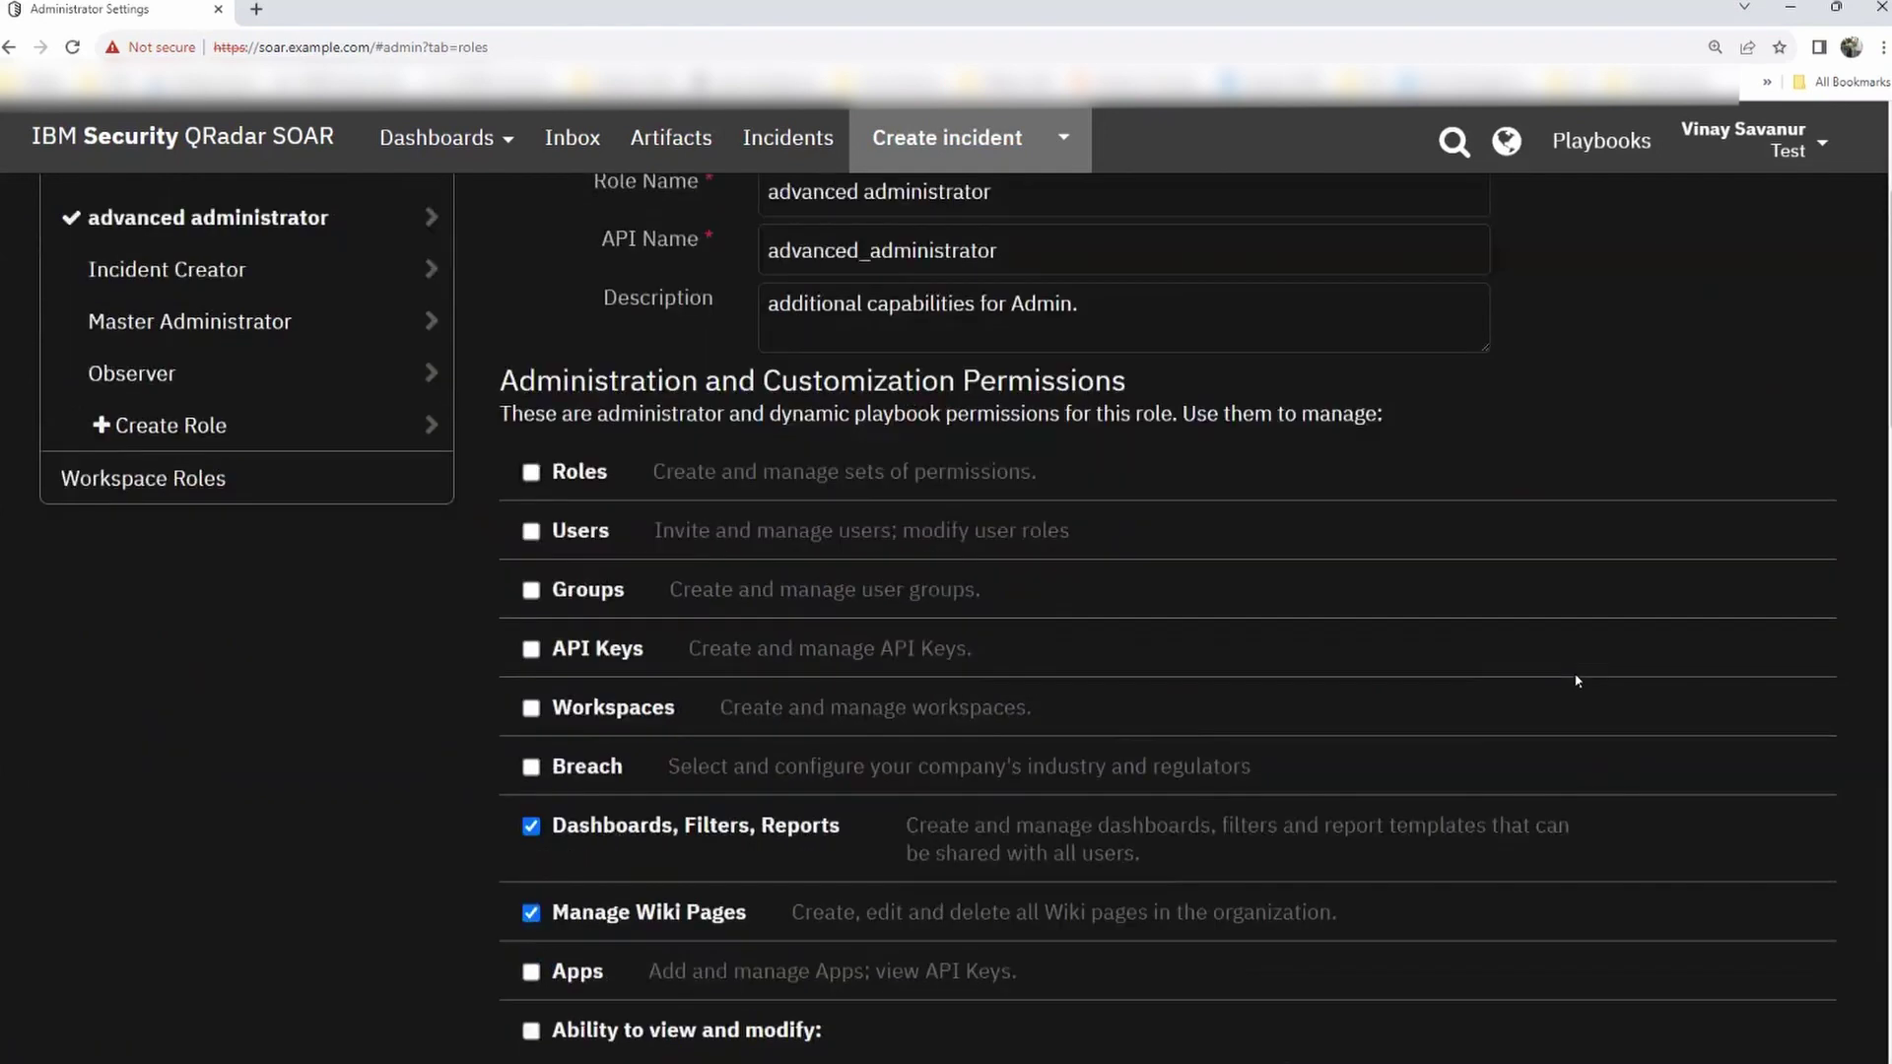
{"action": "scroll", "coordinate": [823, 541], "scroll_direction": "up", "scroll_amount": 2}
{"action": "scroll", "coordinate": [700, 582], "scroll_direction": "up", "scroll_amount": 1}
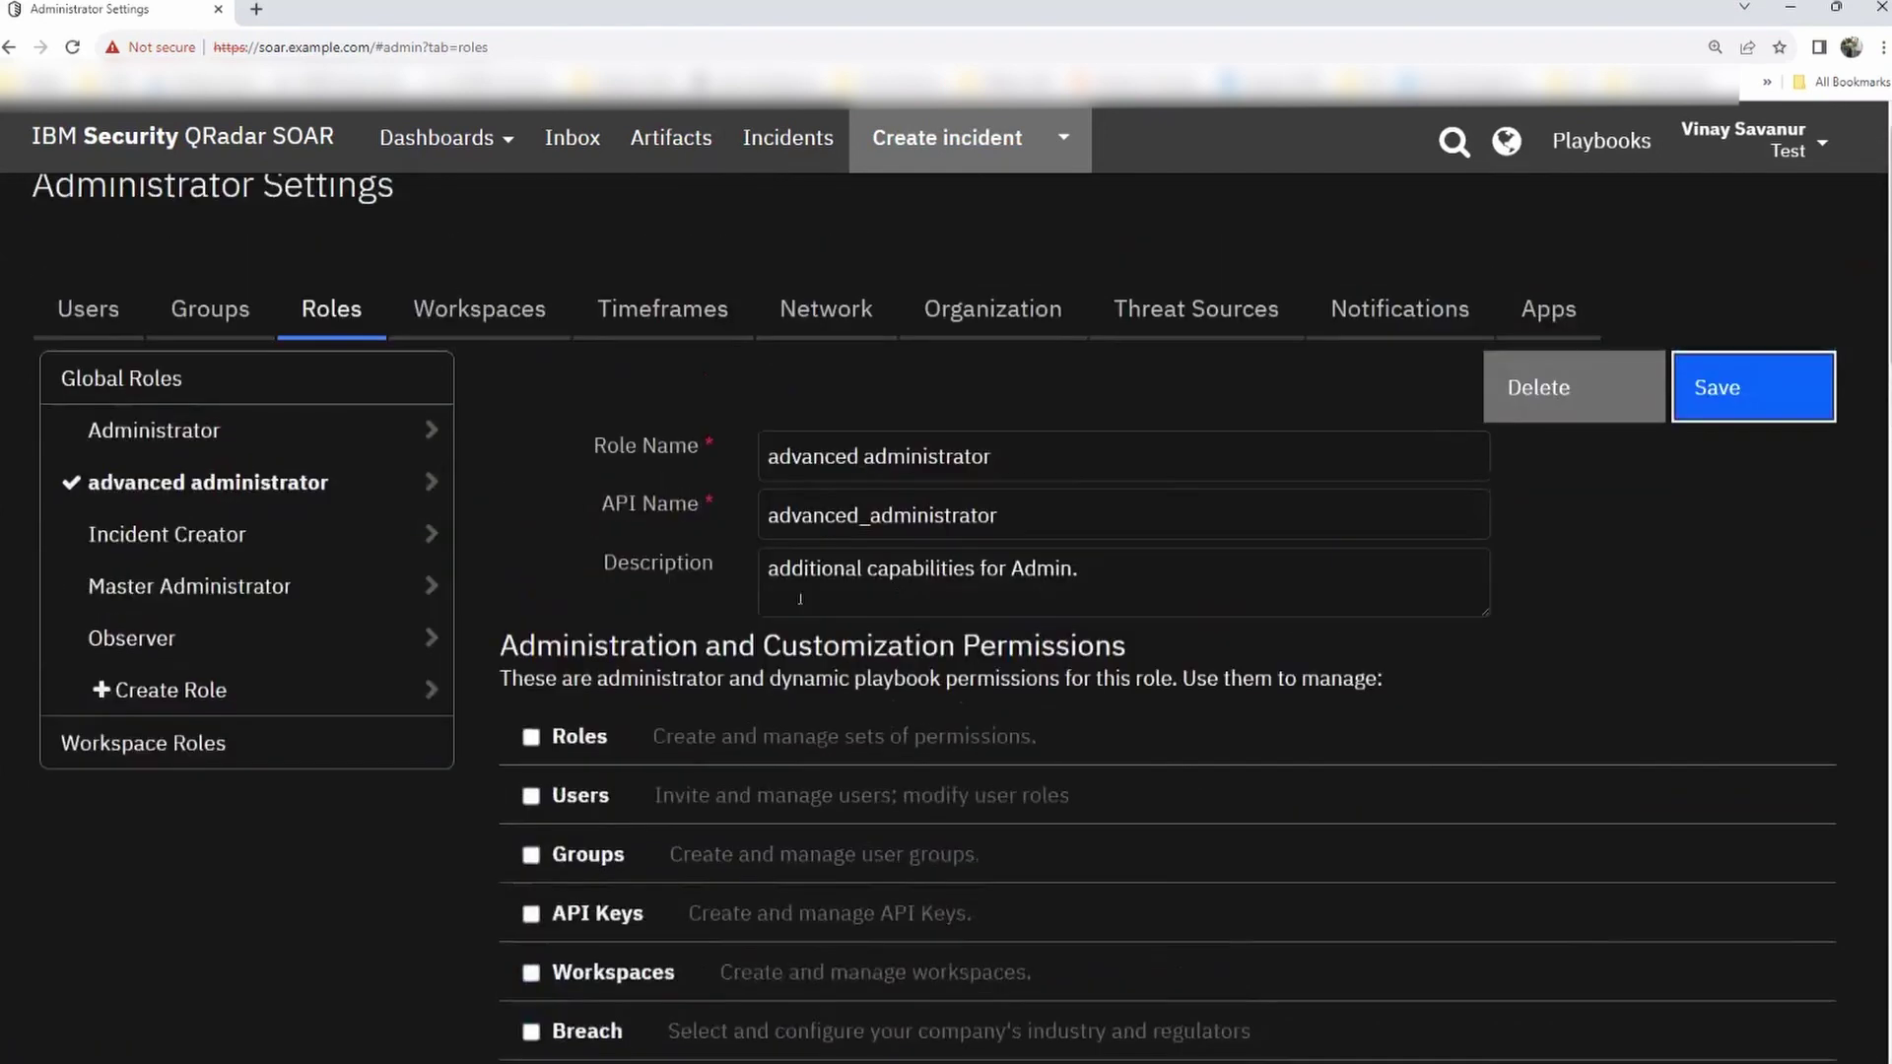
{"action": "left_click", "coordinate": [77, 342]}
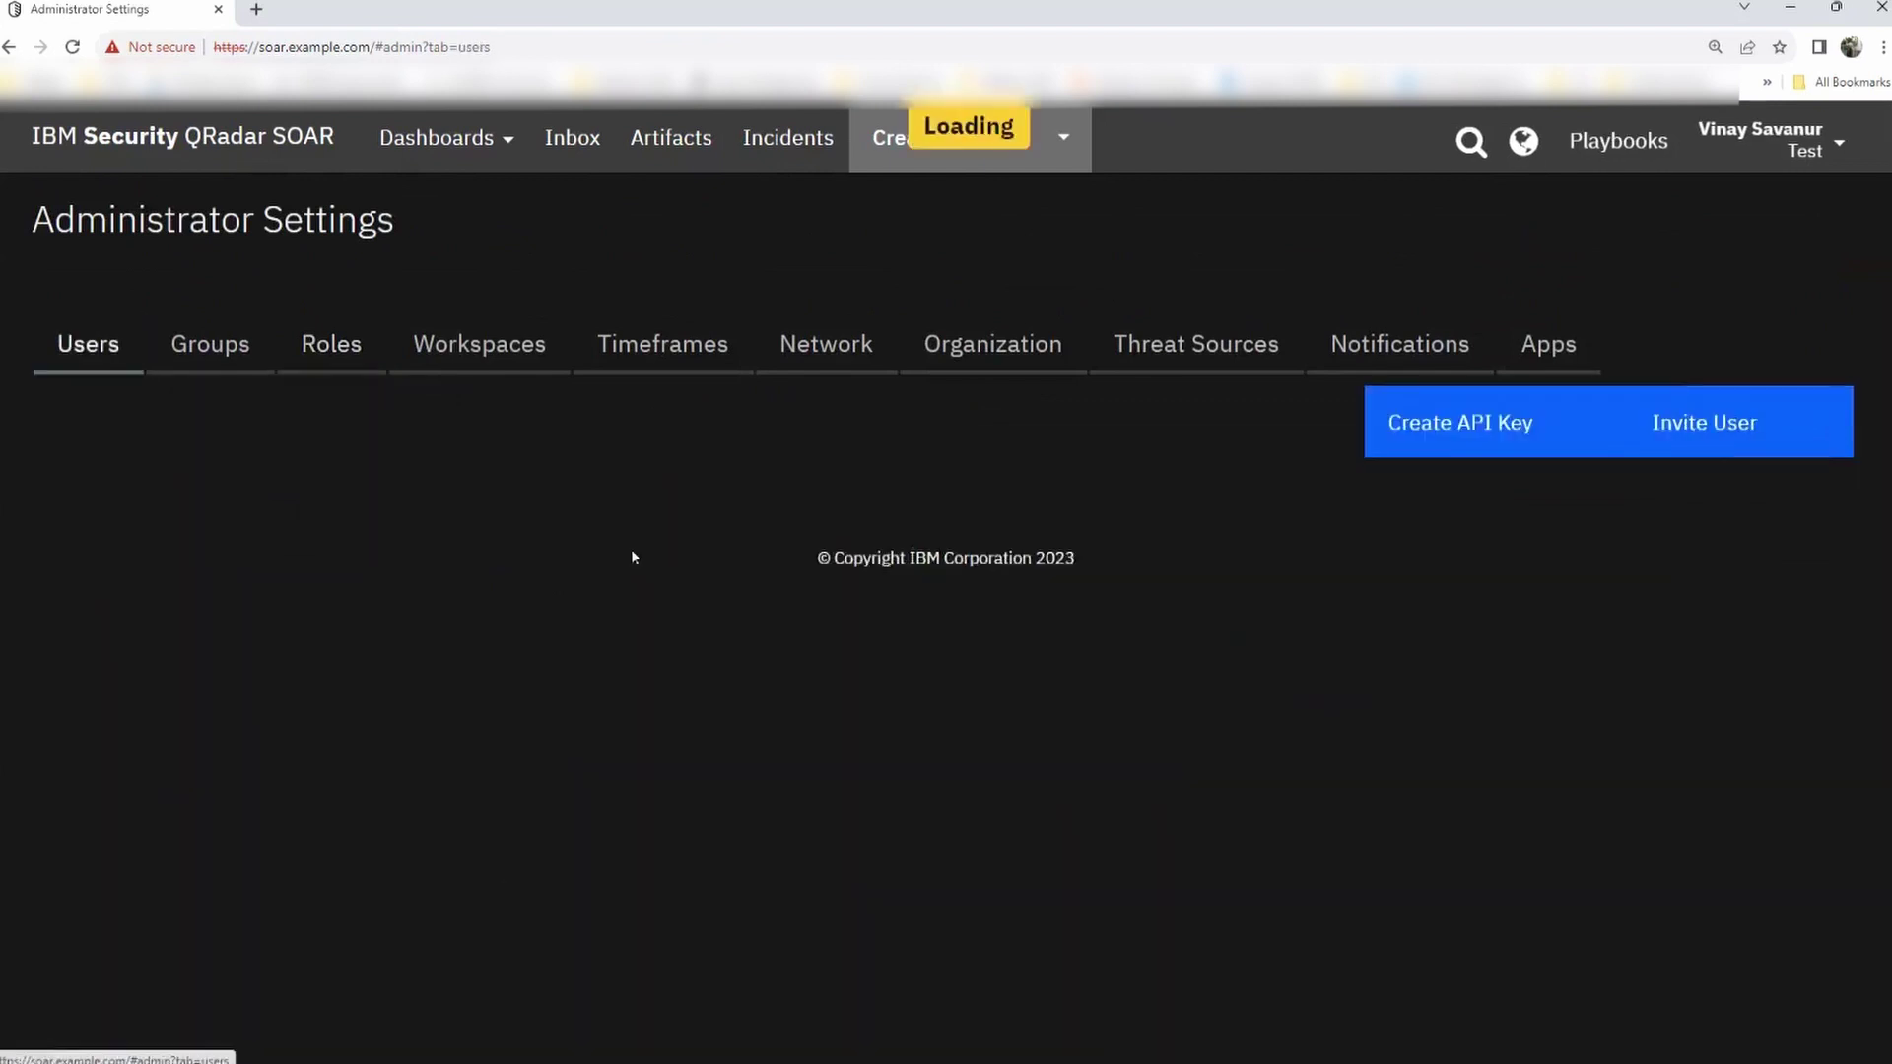
{"action": "scroll", "coordinate": [128, 707], "scroll_direction": "down", "scroll_amount": 1}
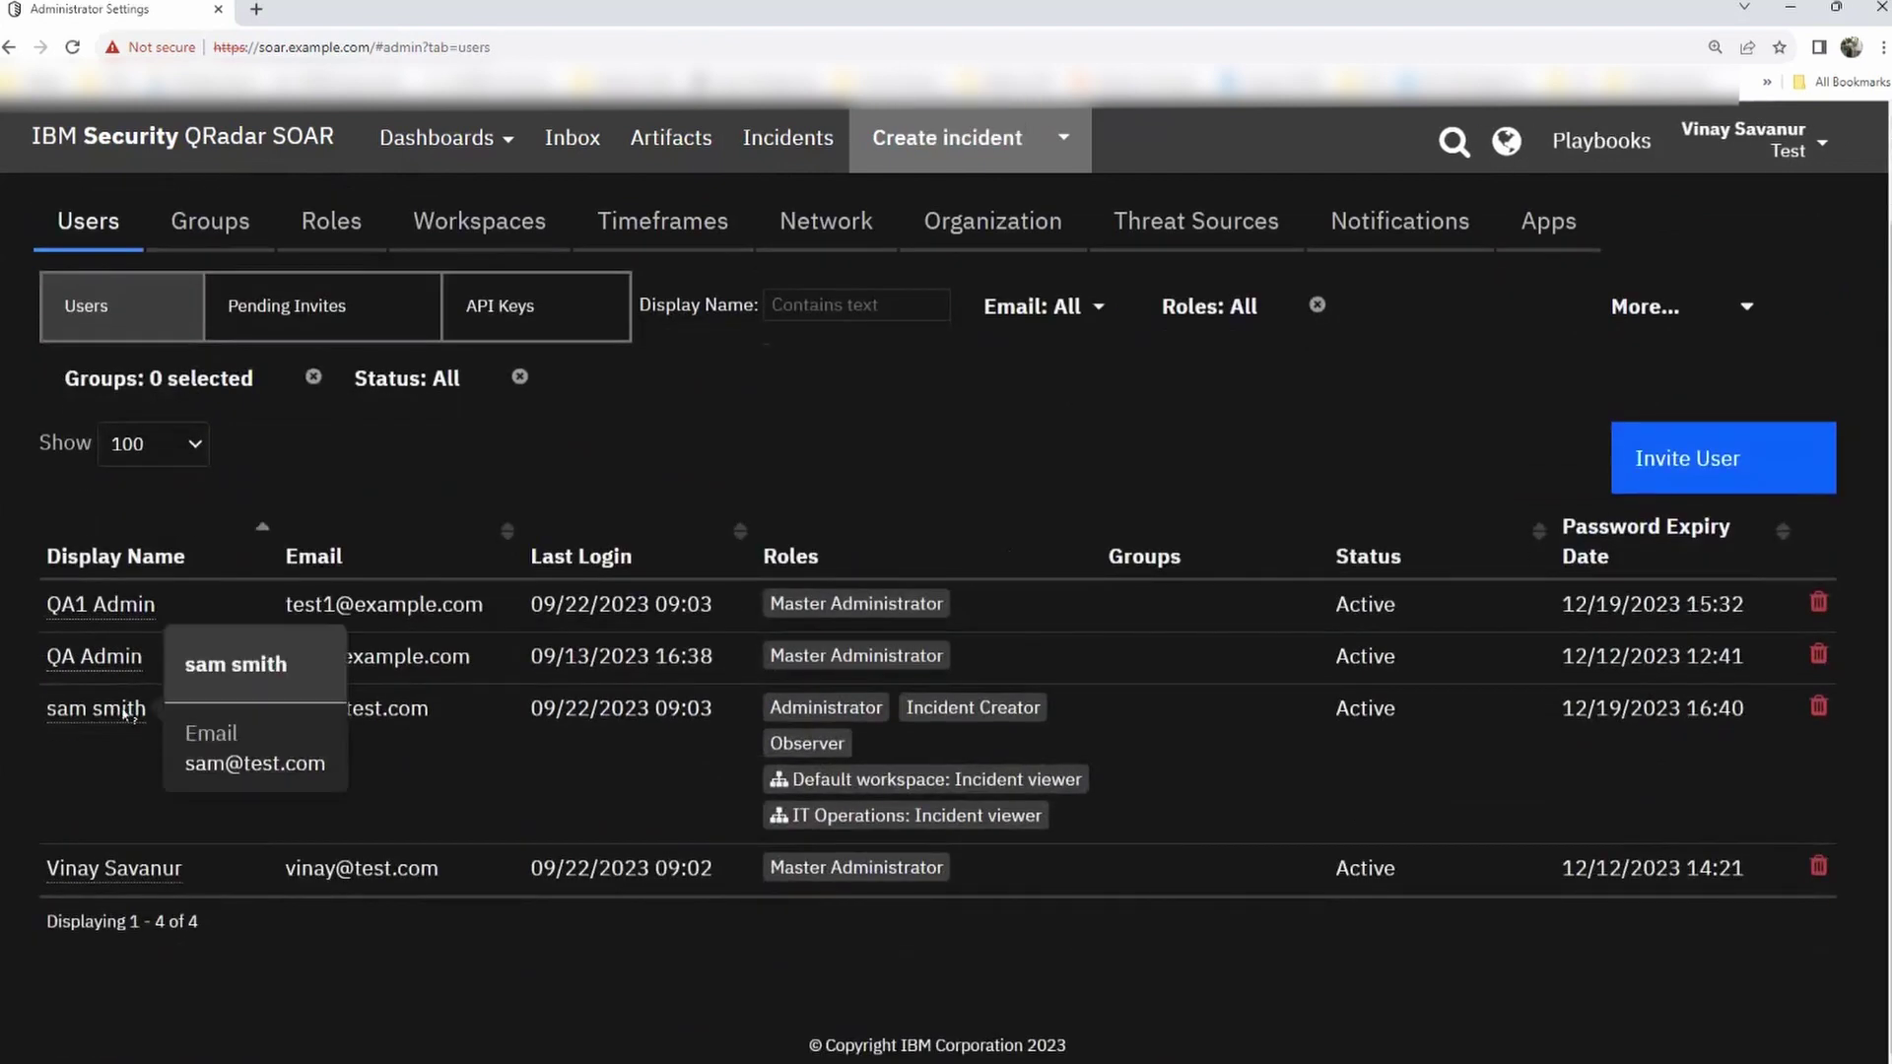
{"action": "left_click", "coordinate": [128, 707]}
{"action": "scroll", "coordinate": [957, 555], "scroll_direction": "down", "scroll_amount": 2}
{"action": "scroll", "coordinate": [916, 576], "scroll_direction": "down", "scroll_amount": 3}
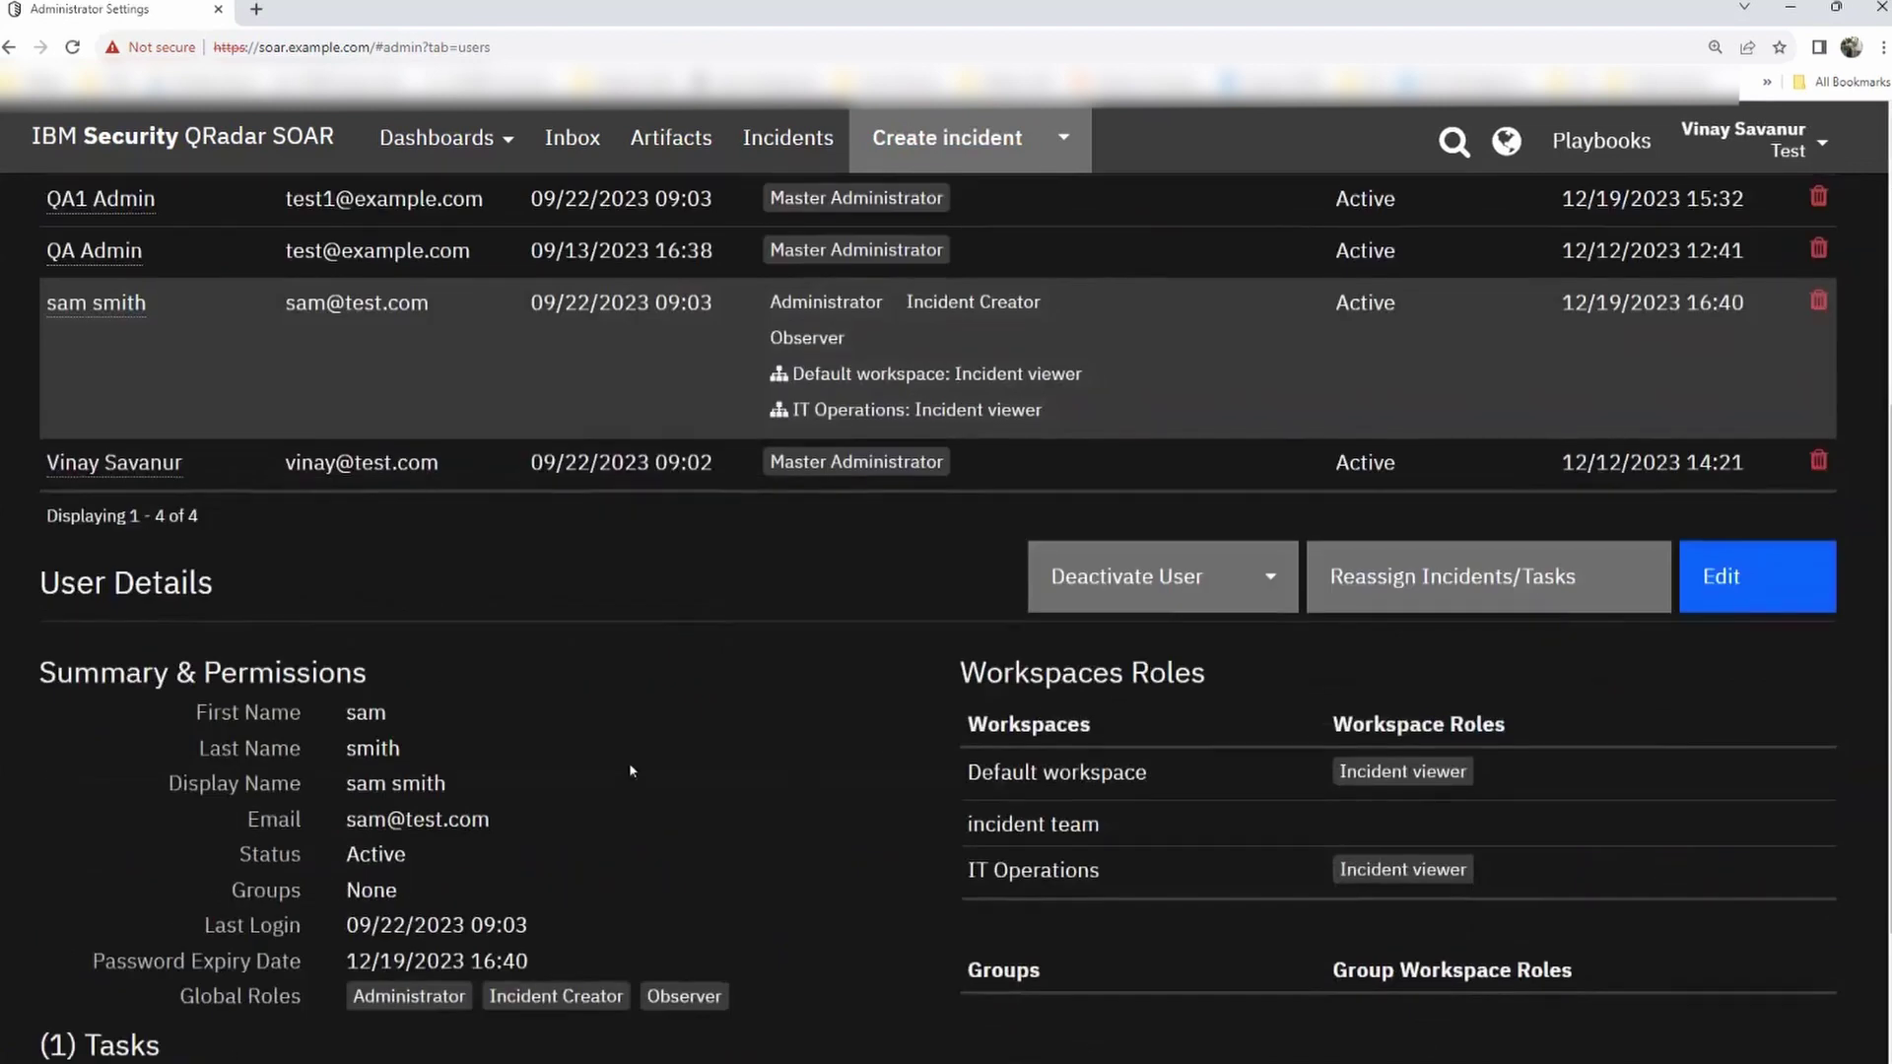
- Add advanced administrator to the selected user's global roles and save the user
{"action": "left_click", "coordinate": [1756, 389]}
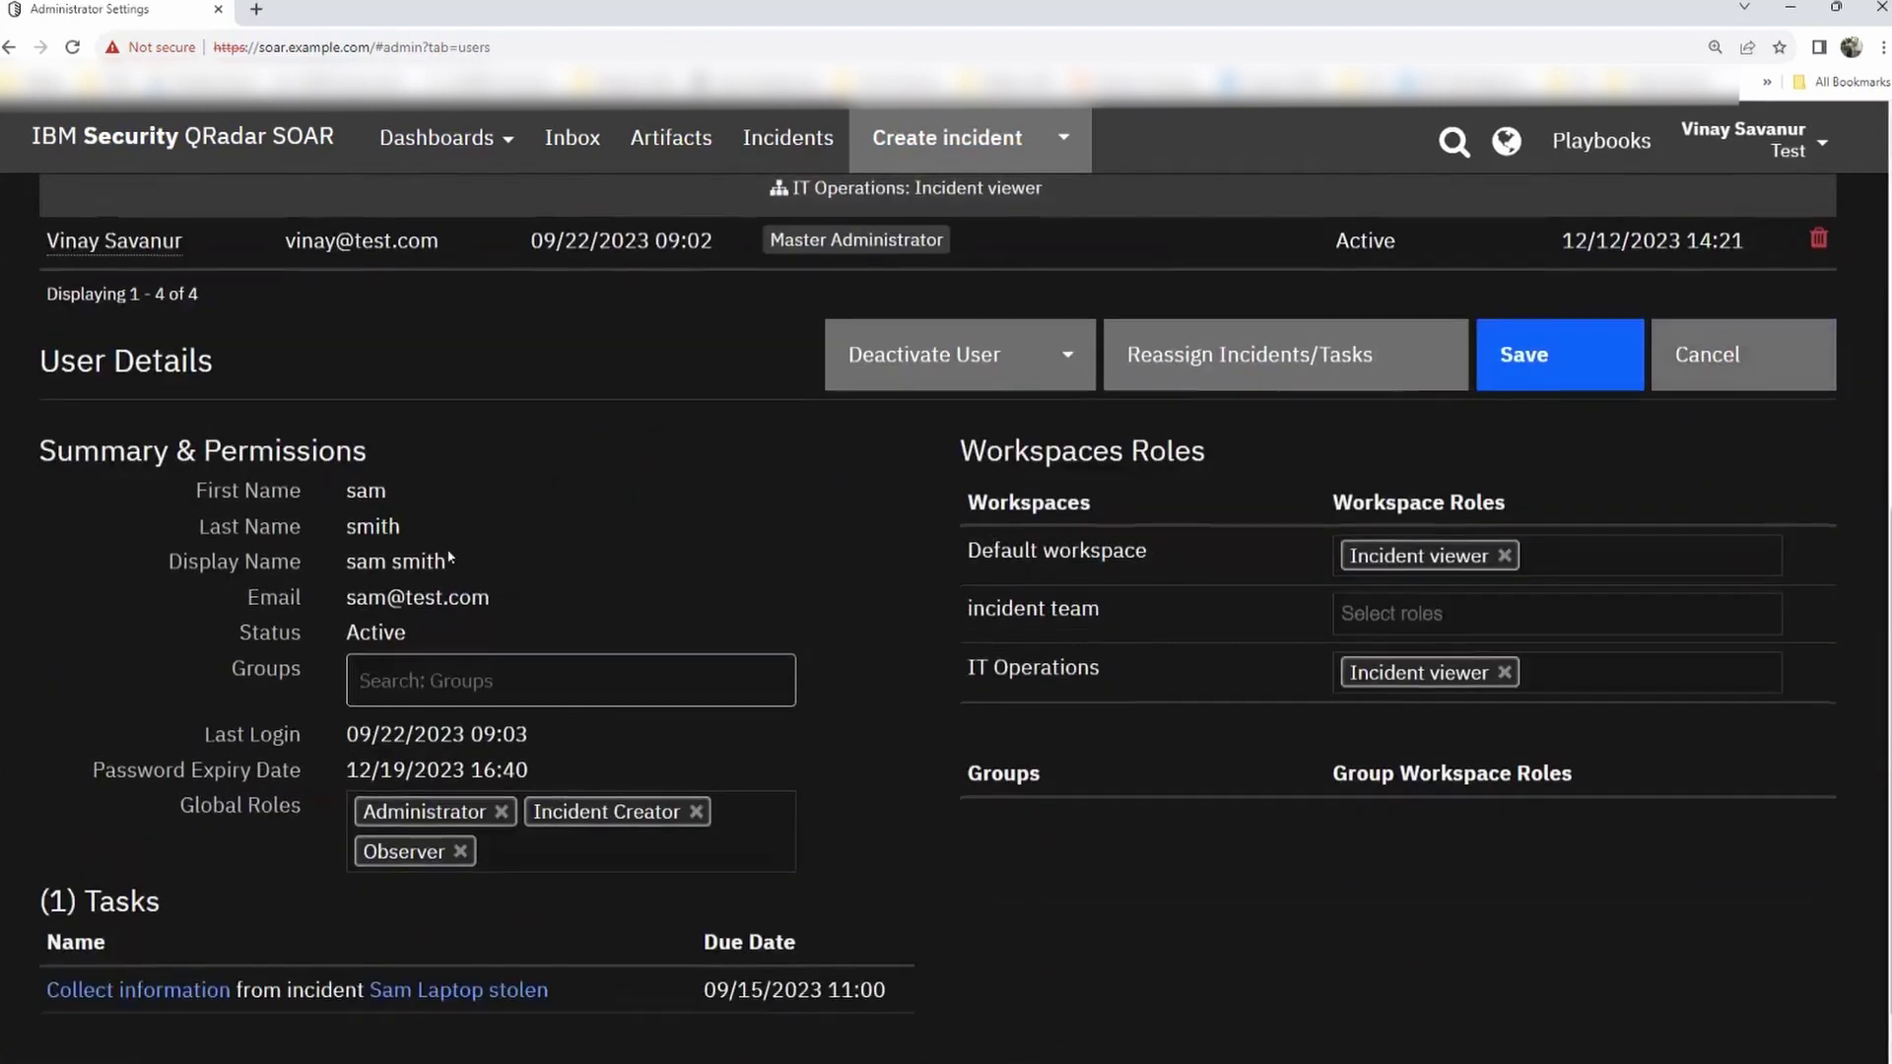
{"action": "scroll", "coordinate": [532, 778], "scroll_direction": "down", "scroll_amount": 1}
{"action": "left_click", "coordinate": [537, 783]}
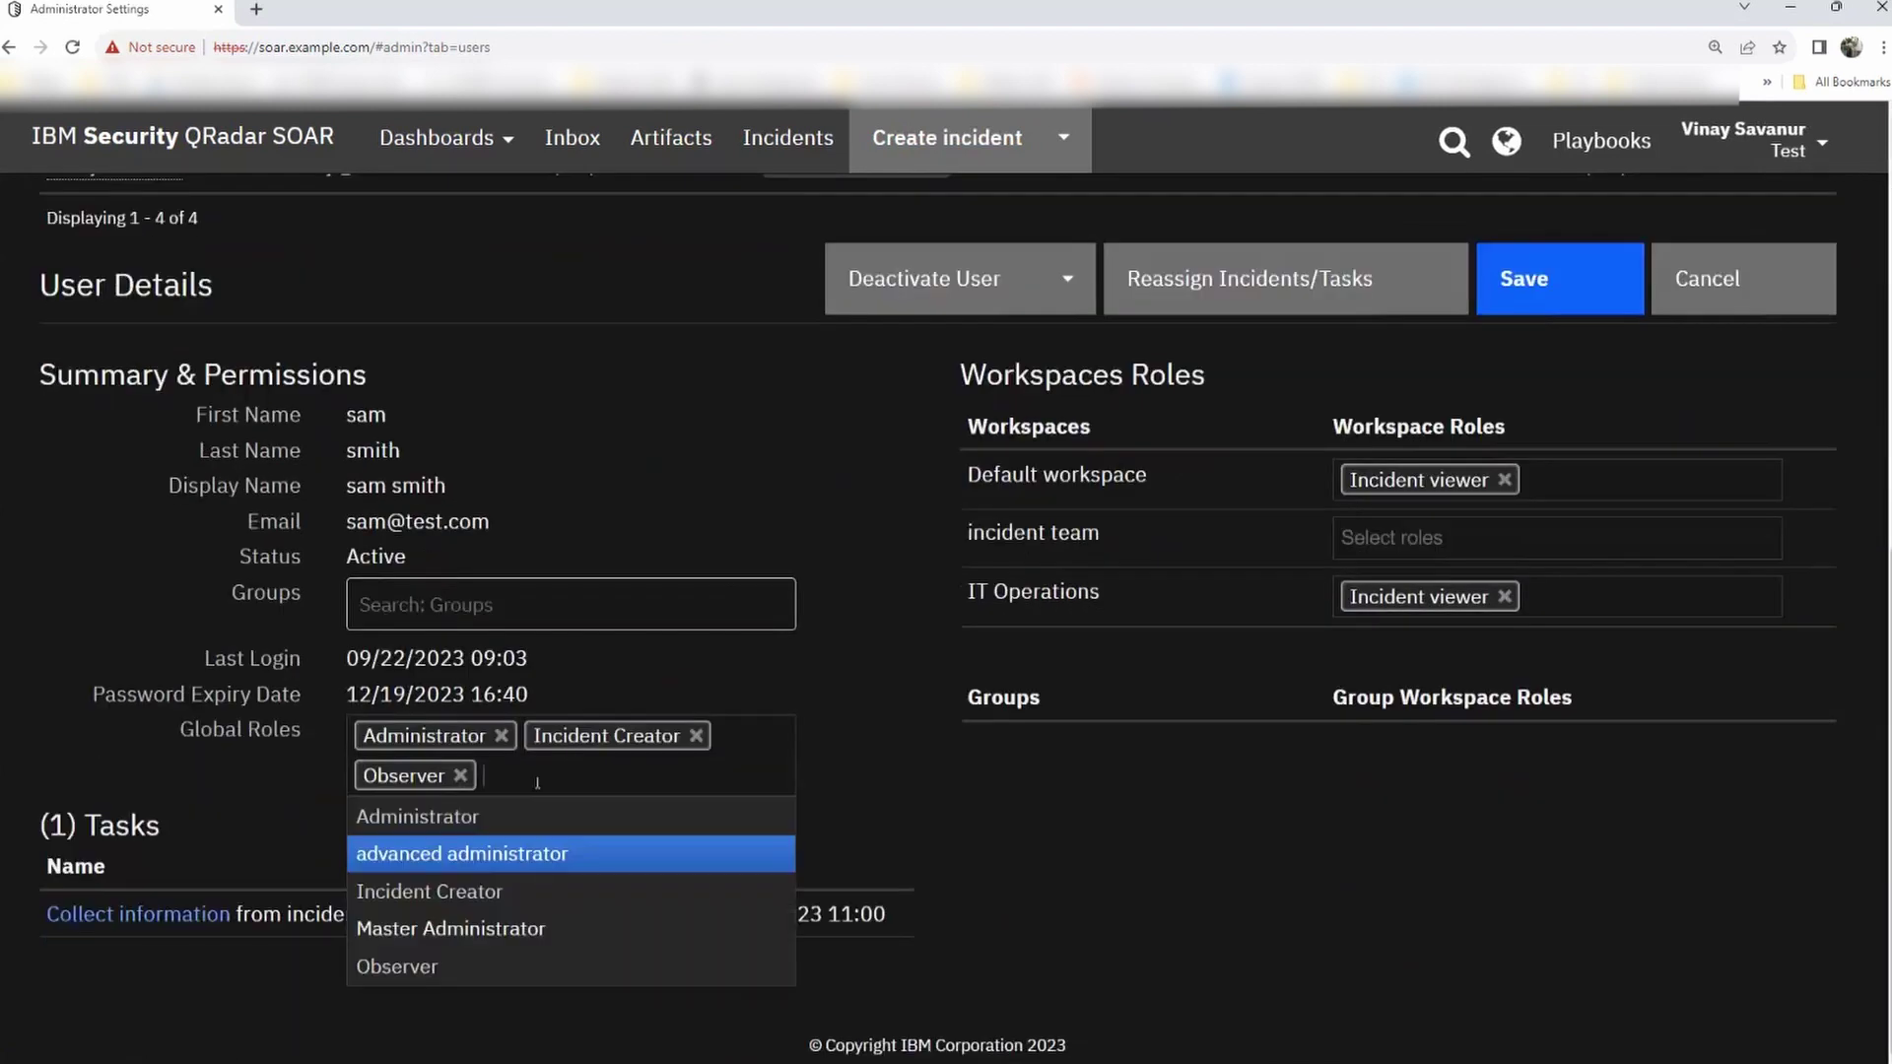
{"action": "left_click", "coordinate": [500, 855]}
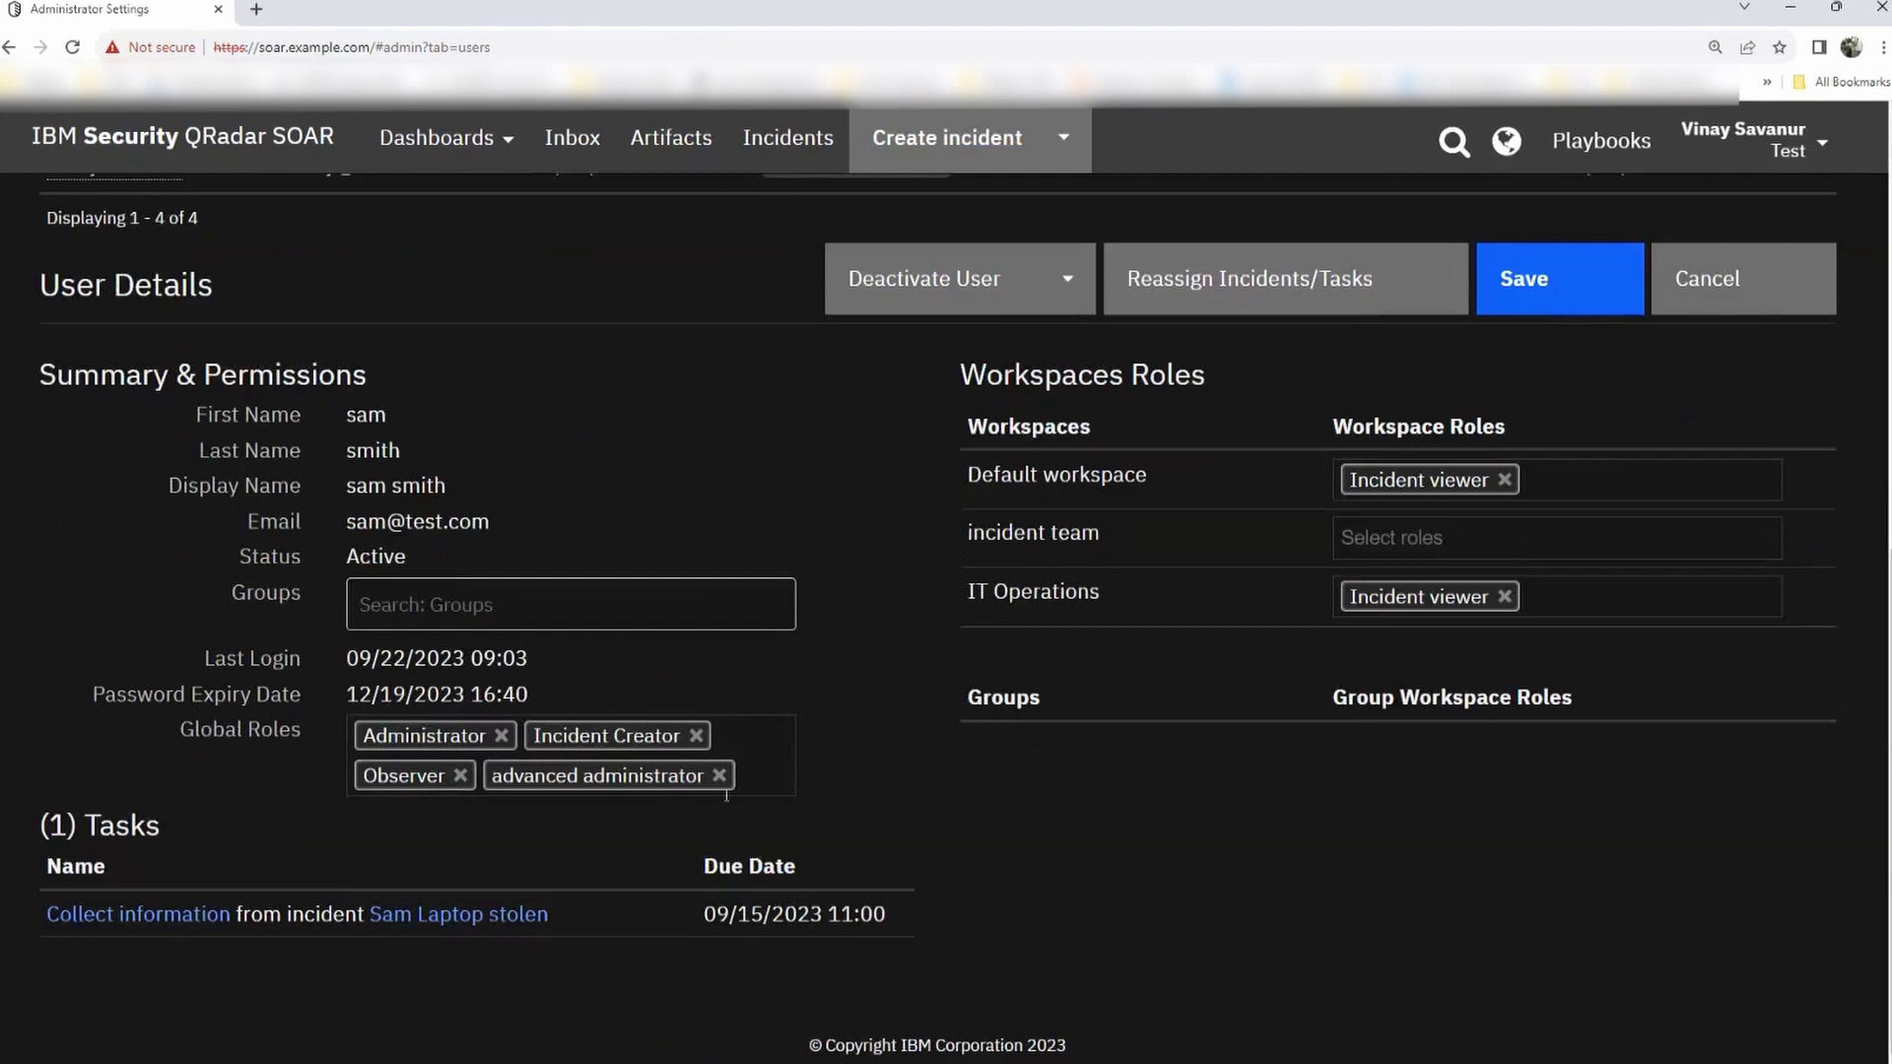
{"action": "left_click", "coordinate": [1570, 295]}
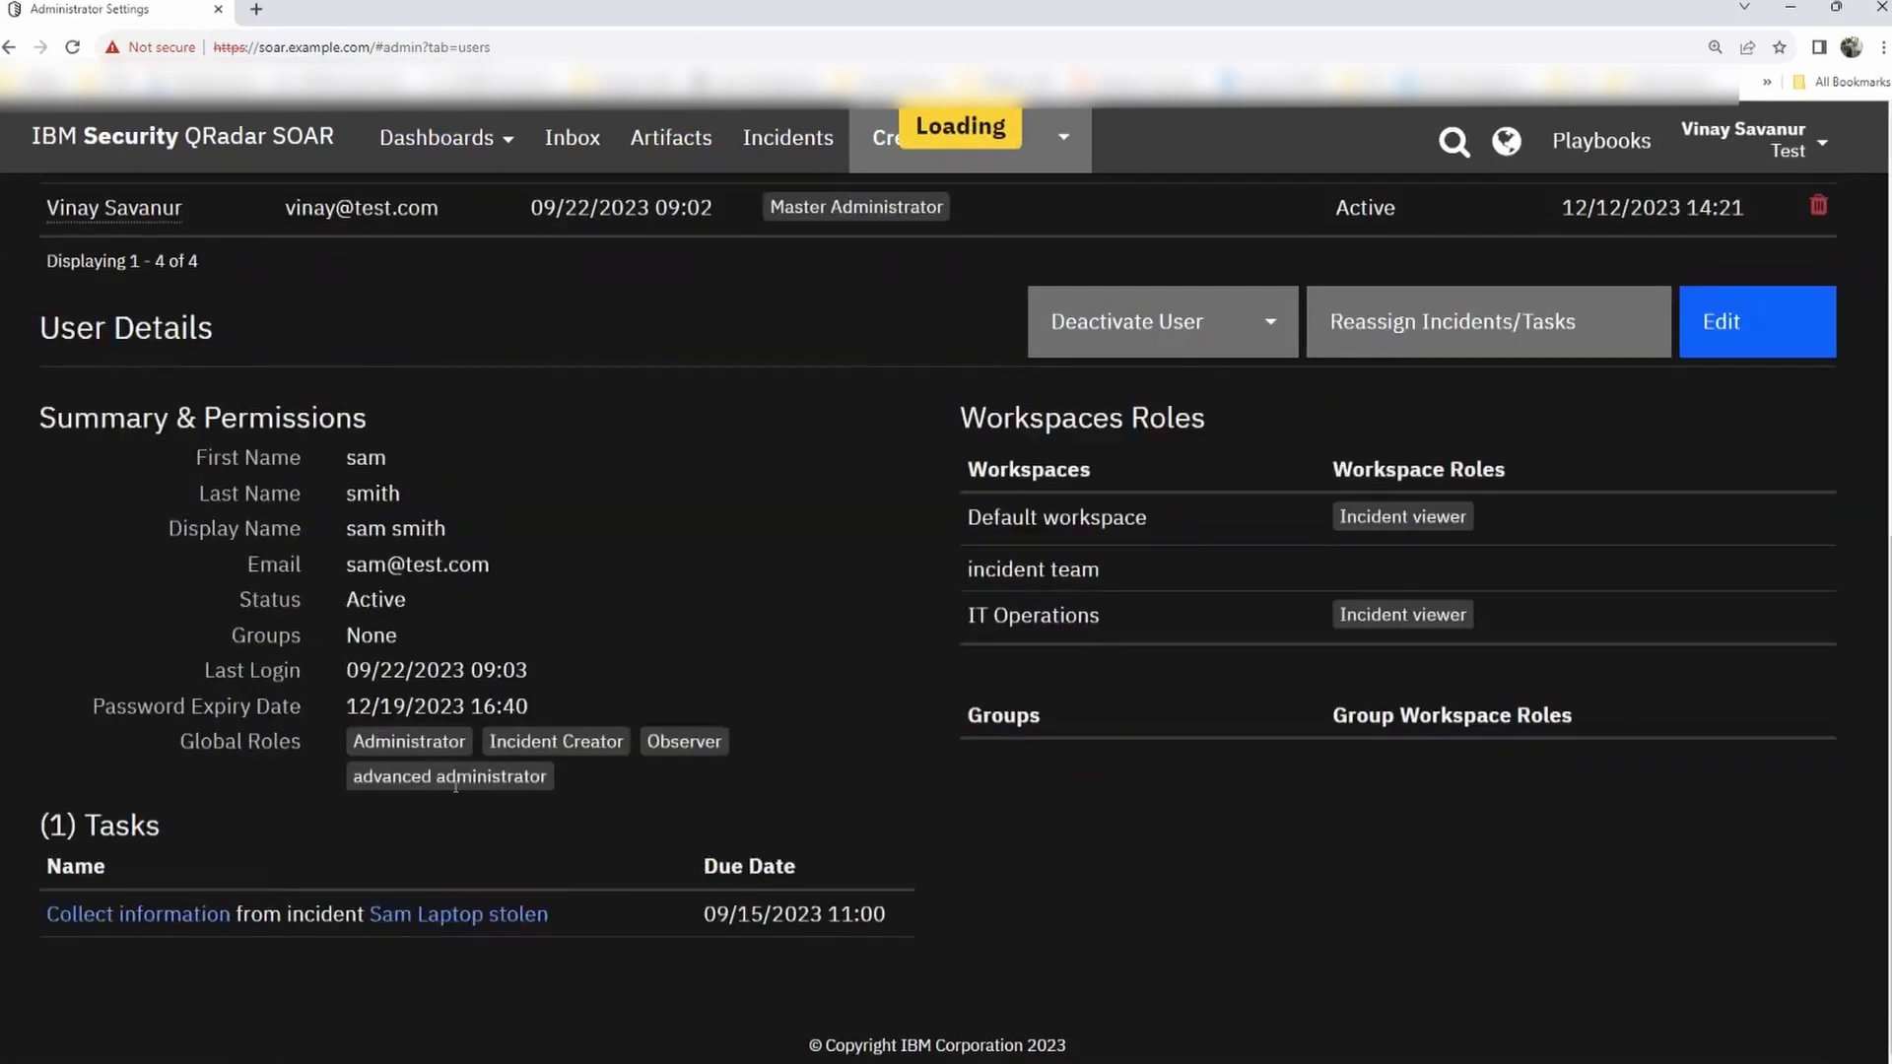
- Return to the roles settings and examine the Incident Creator role's administration, incident, artifacts, simulation, task and inbox permissions
{"action": "scroll", "coordinate": [756, 799], "scroll_direction": "up", "scroll_amount": 8}
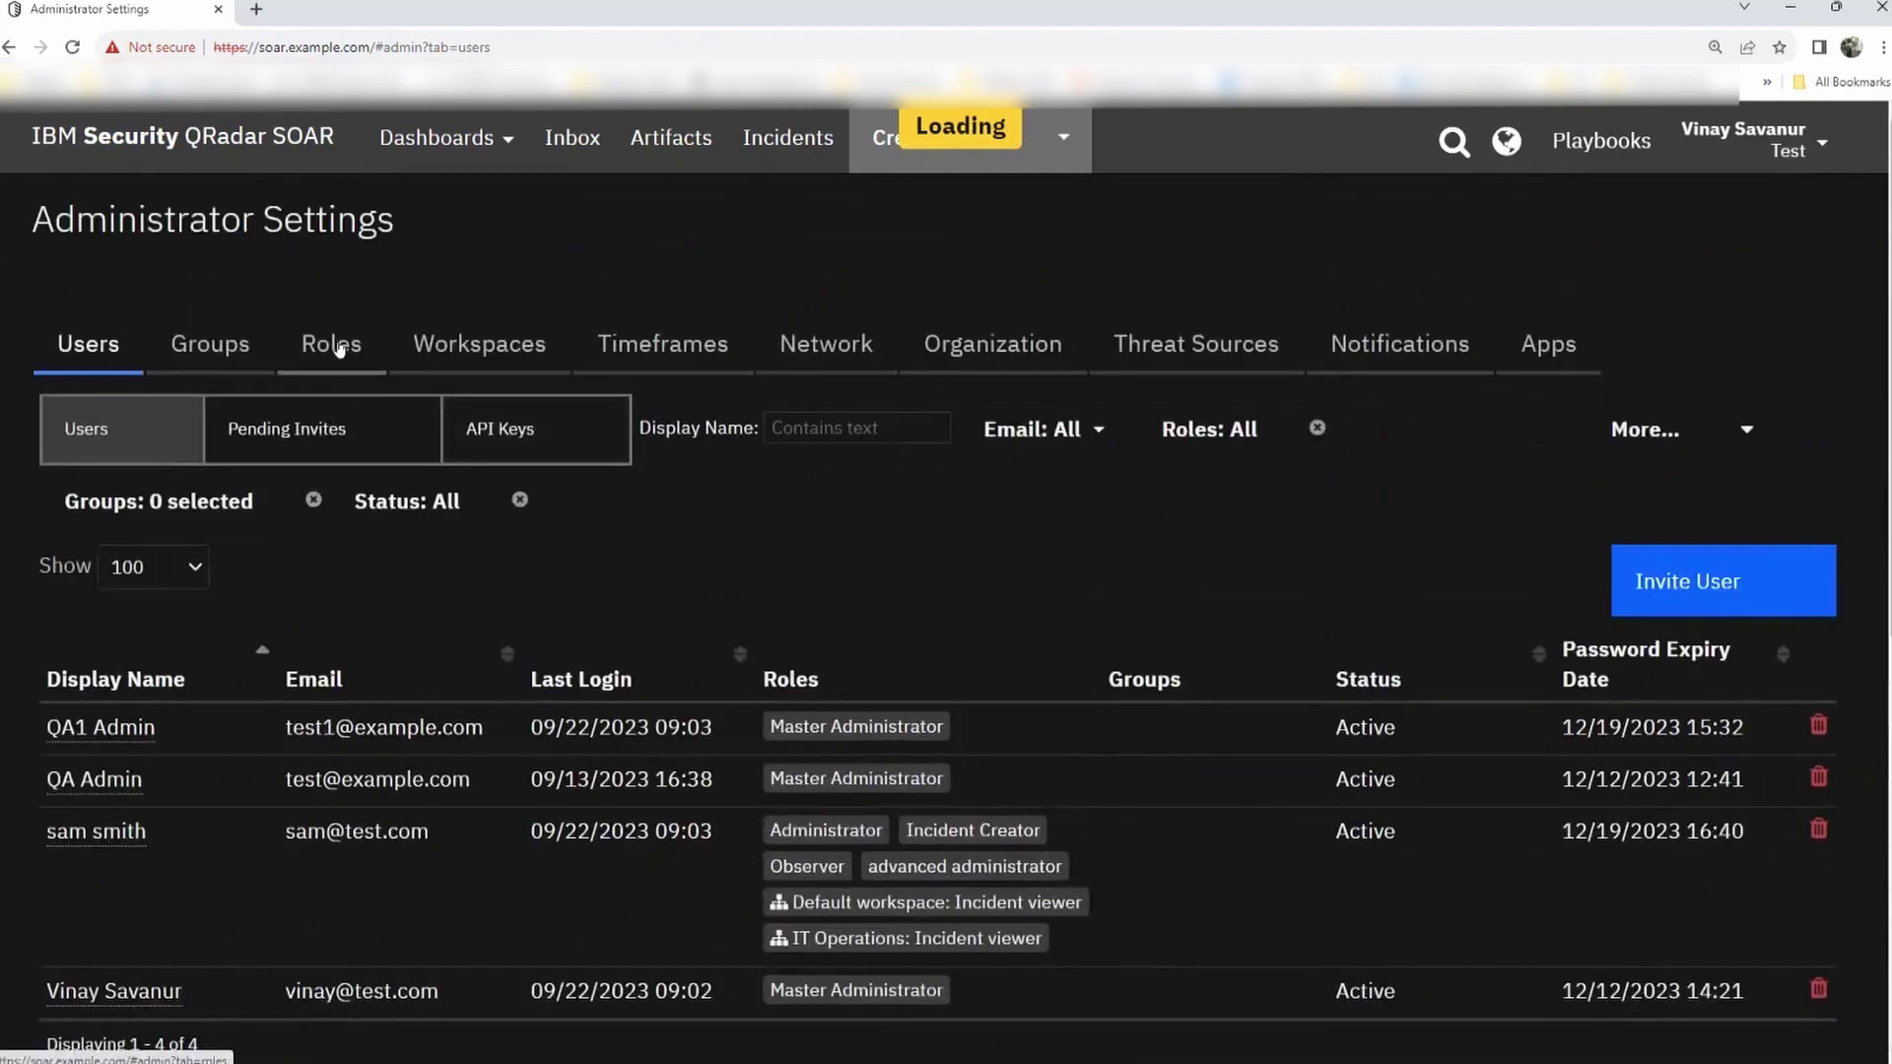
{"action": "left_click", "coordinate": [331, 345]}
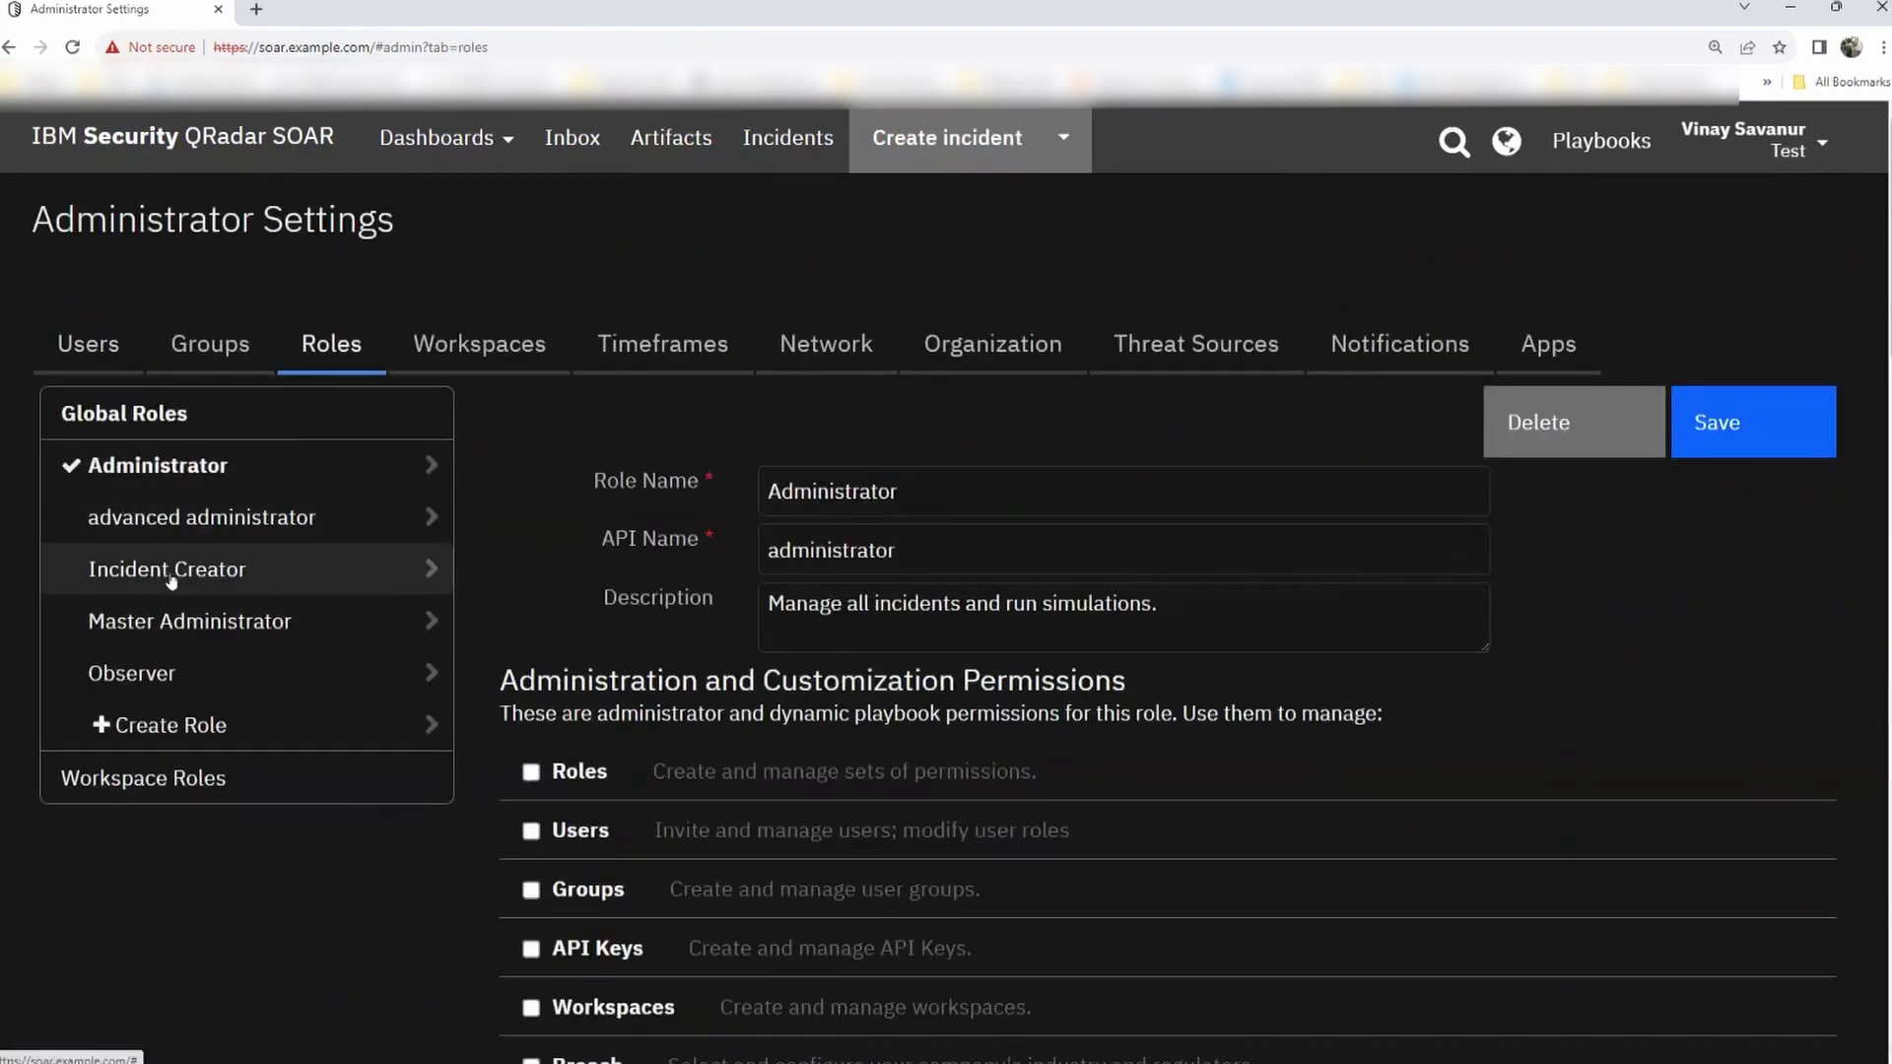
{"action": "left_click", "coordinate": [178, 574]}
{"action": "scroll", "coordinate": [1303, 621], "scroll_direction": "down", "scroll_amount": 3}
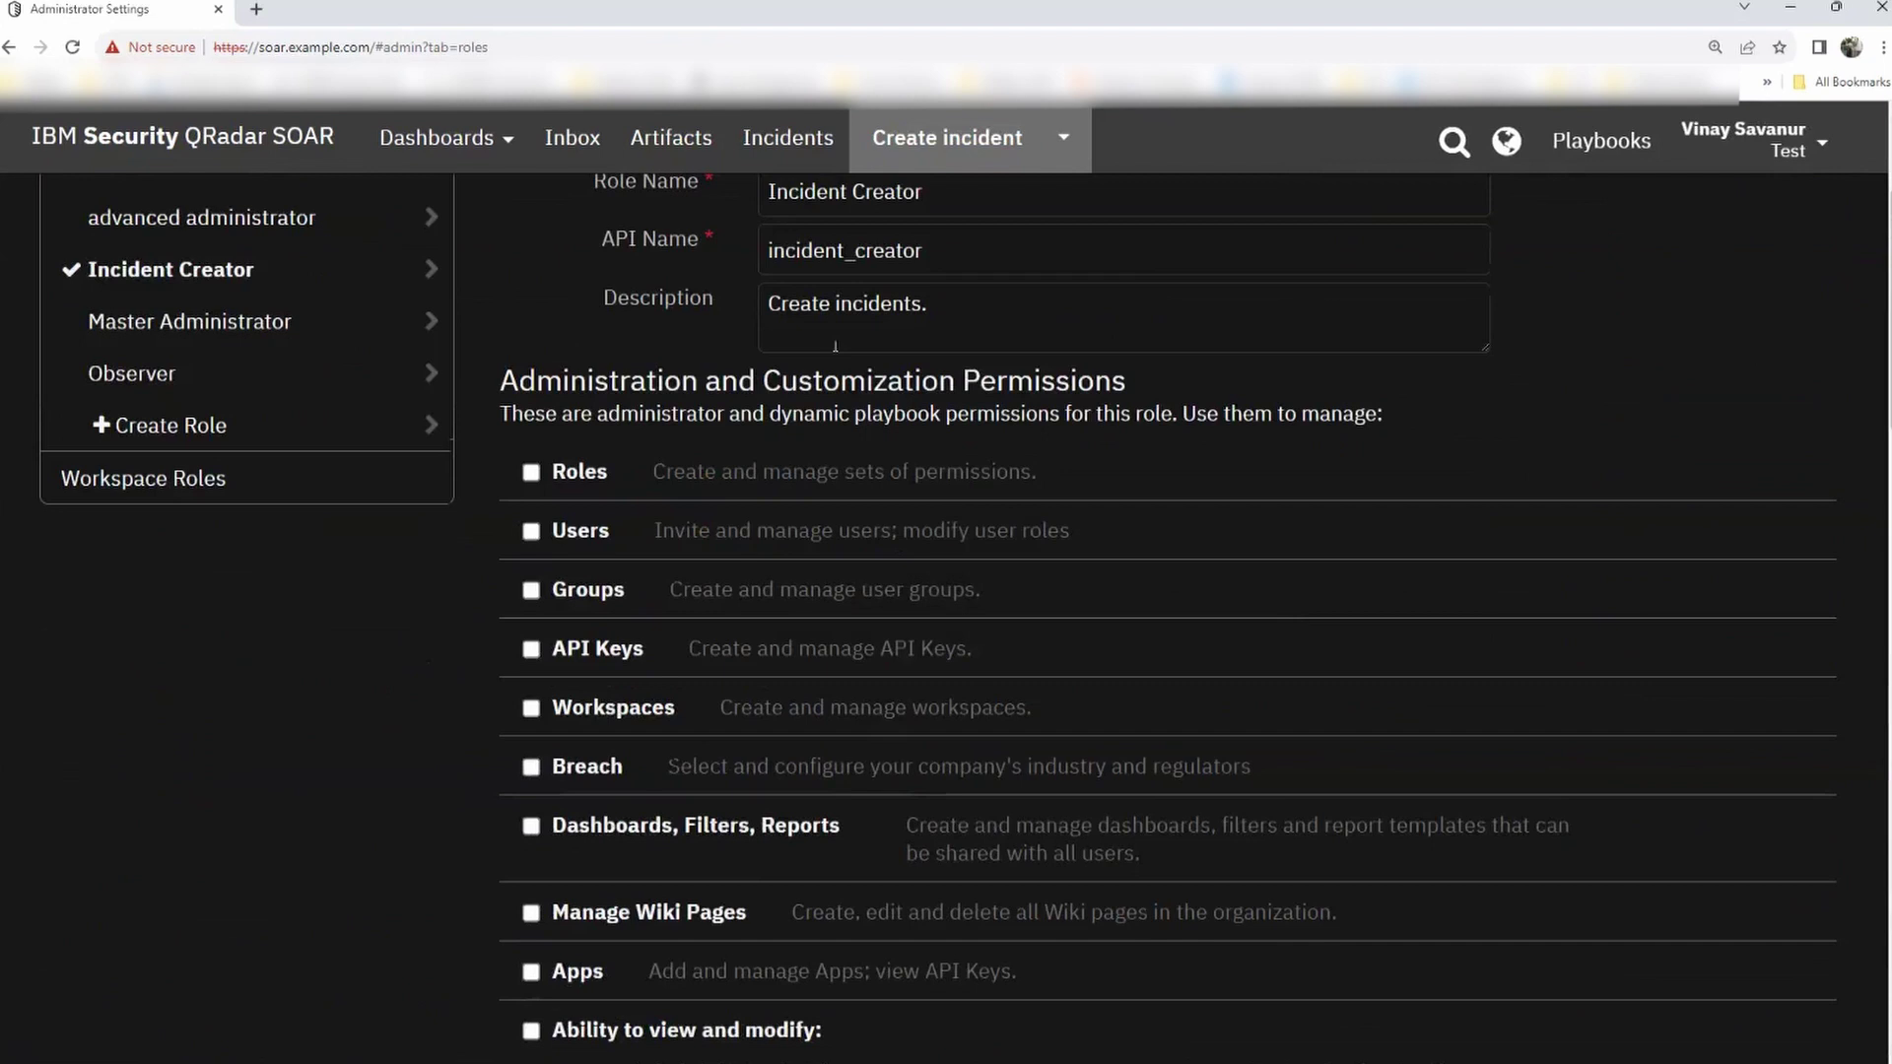
{"action": "scroll", "coordinate": [1269, 529], "scroll_direction": "down", "scroll_amount": 12}
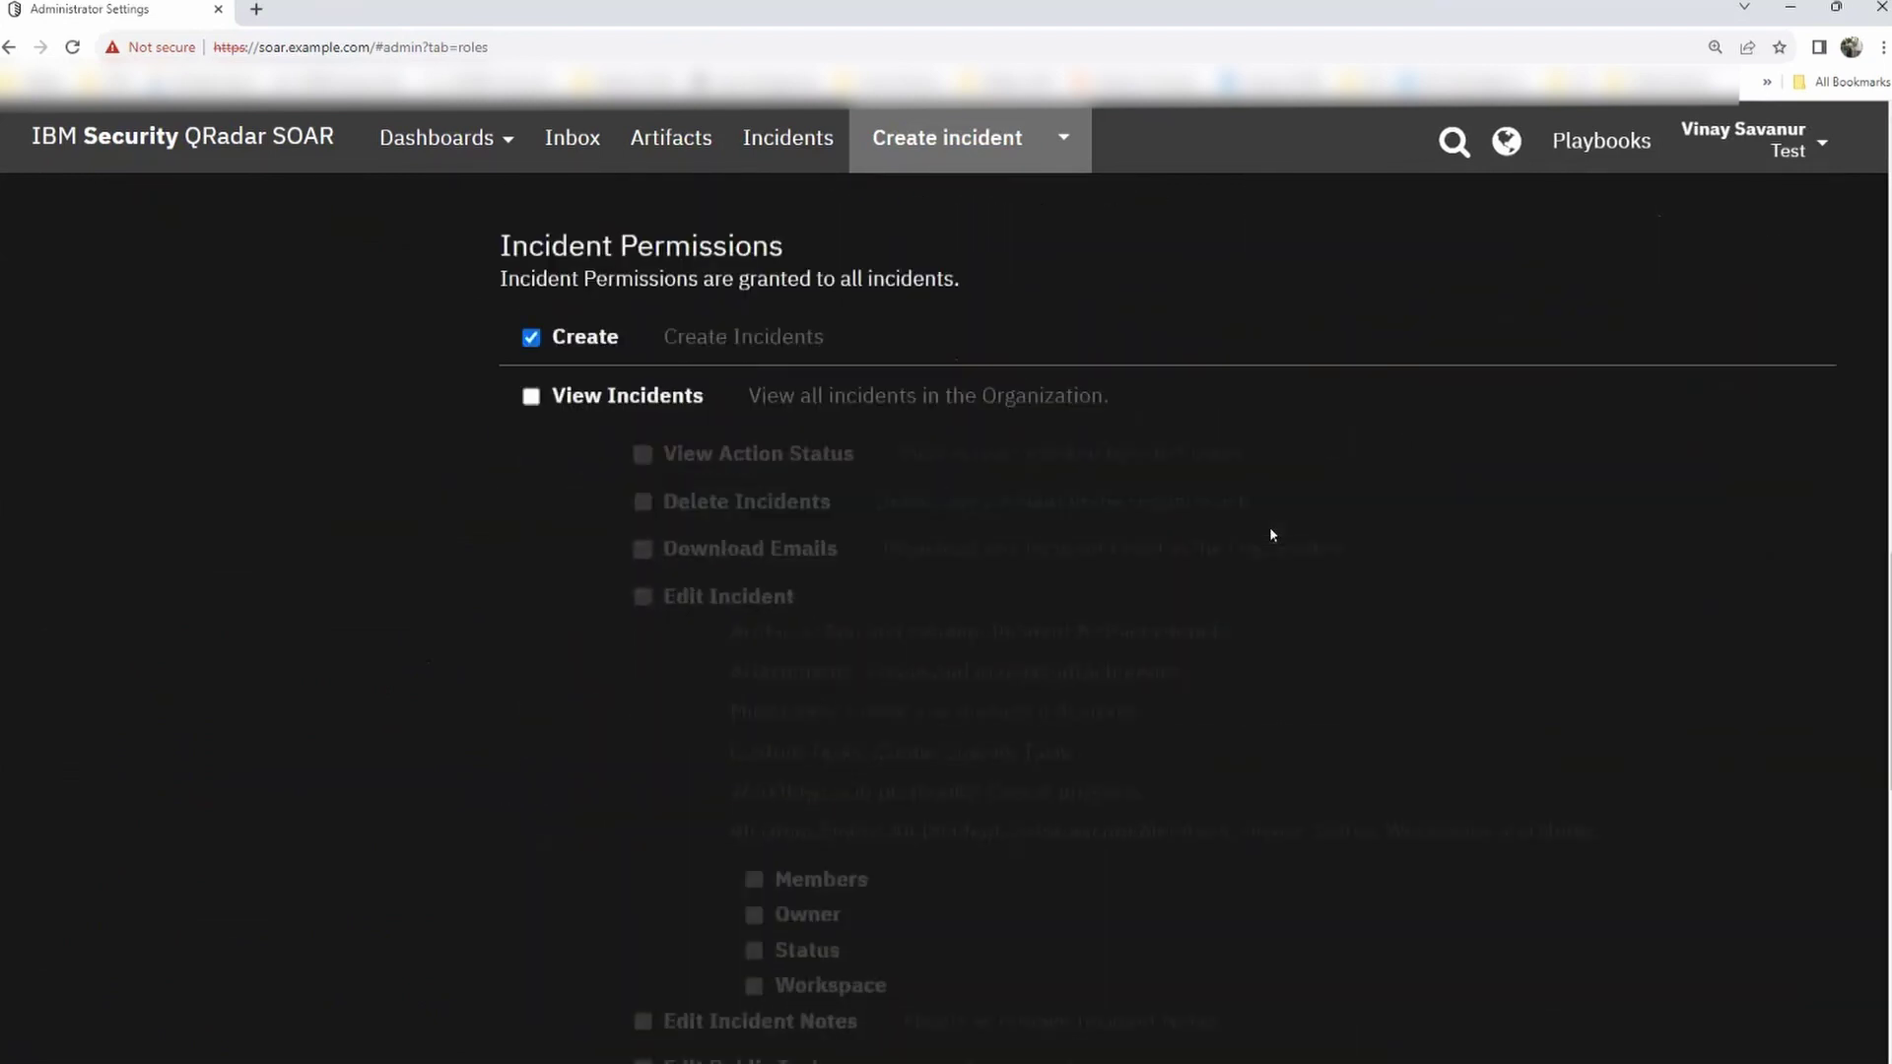
{"action": "scroll", "coordinate": [1271, 529], "scroll_direction": "up", "scroll_amount": 10}
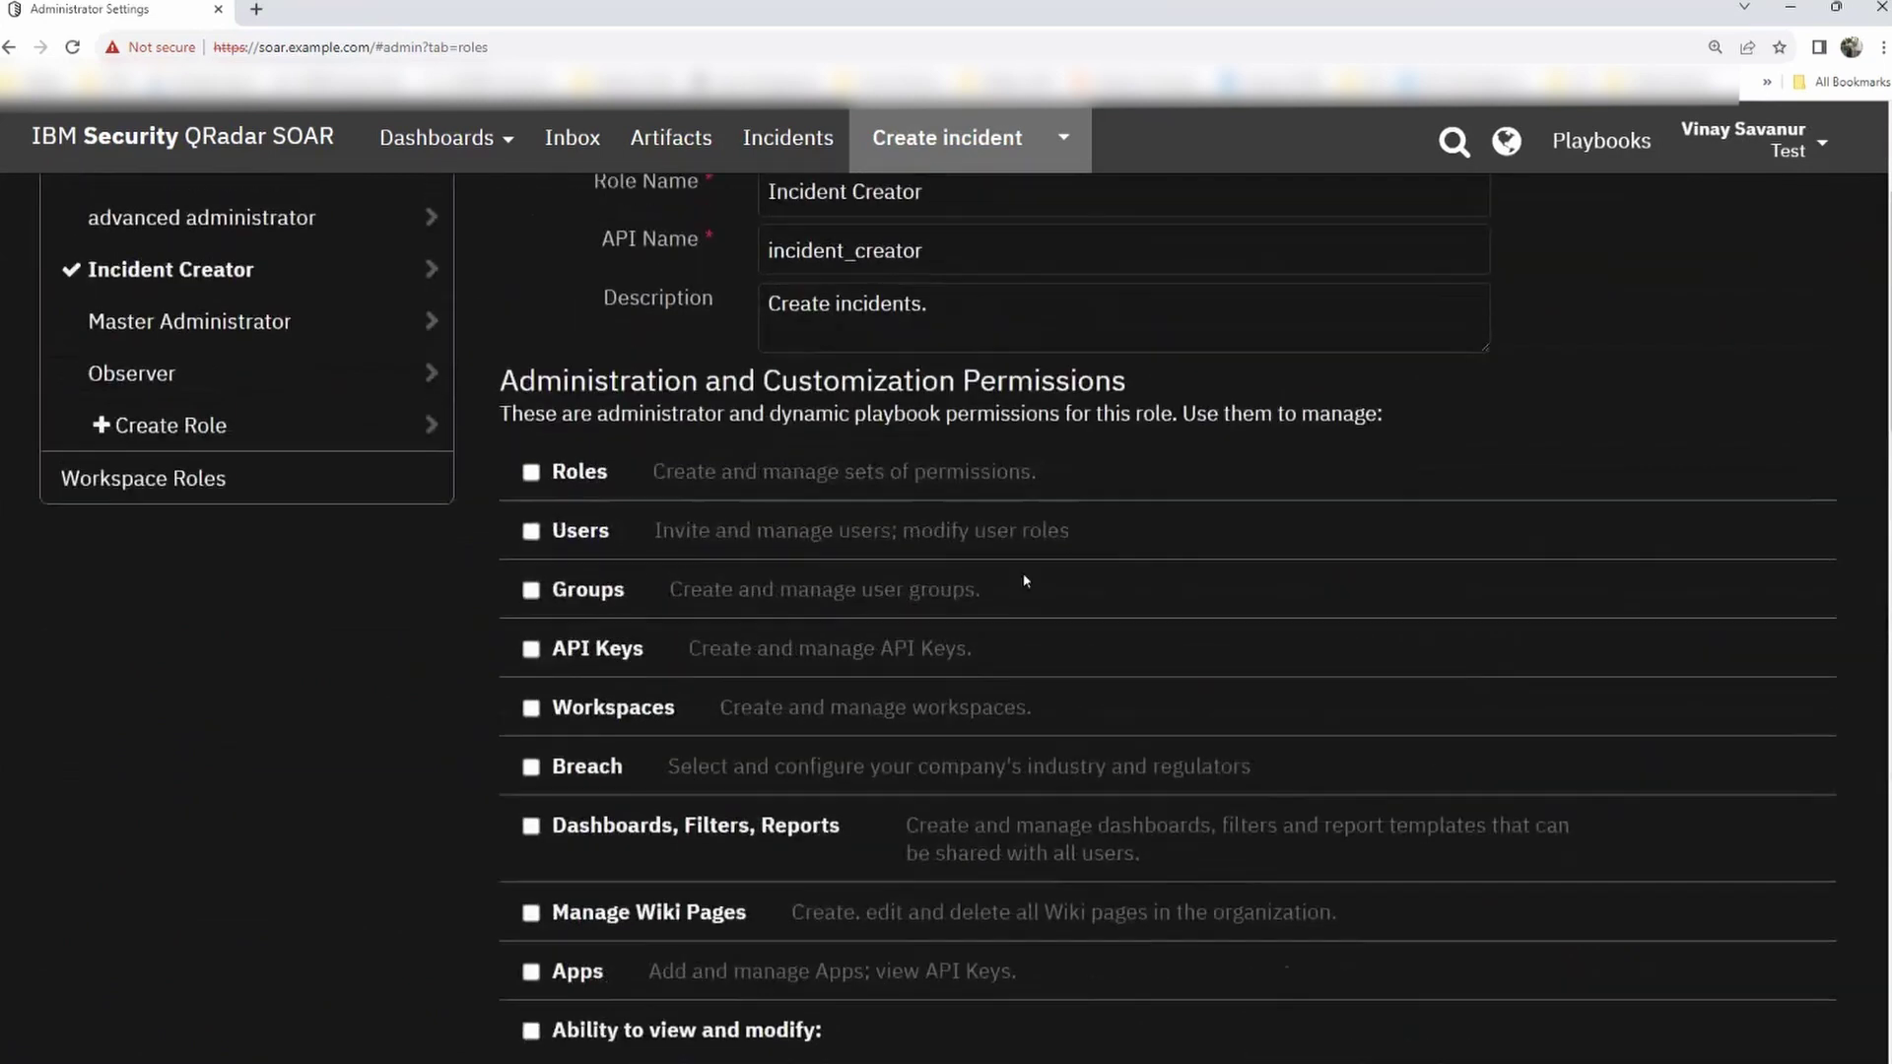
{"action": "scroll", "coordinate": [1031, 583], "scroll_direction": "down", "scroll_amount": 10}
{"action": "scroll", "coordinate": [574, 490], "scroll_direction": "up", "scroll_amount": 1}
{"action": "scroll", "coordinate": [562, 334], "scroll_direction": "down", "scroll_amount": 1}
{"action": "scroll", "coordinate": [873, 559], "scroll_direction": "down", "scroll_amount": 10}
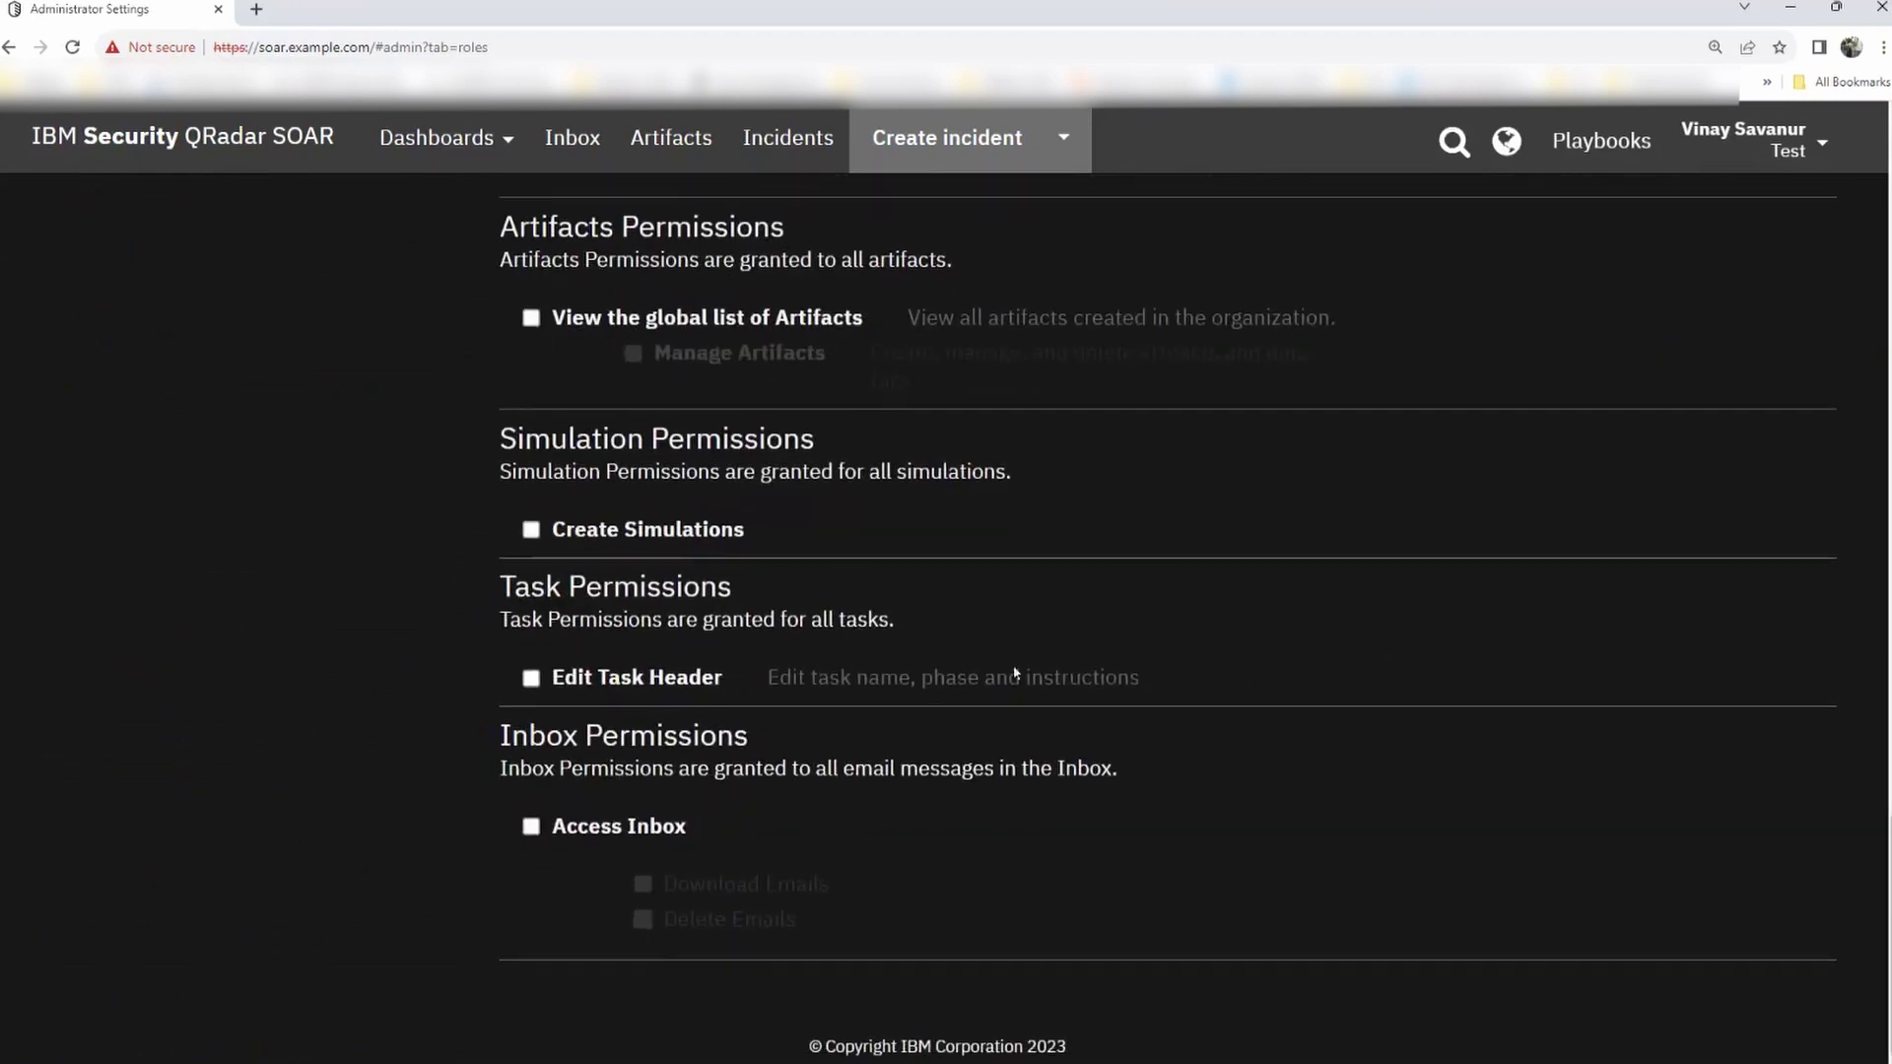
- Recheck the Incident Creator role's incident permissions and return to the role's name and description
{"action": "scroll", "coordinate": [1027, 690], "scroll_direction": "up", "scroll_amount": 3}
{"action": "scroll", "coordinate": [1026, 689], "scroll_direction": "up", "scroll_amount": 7}
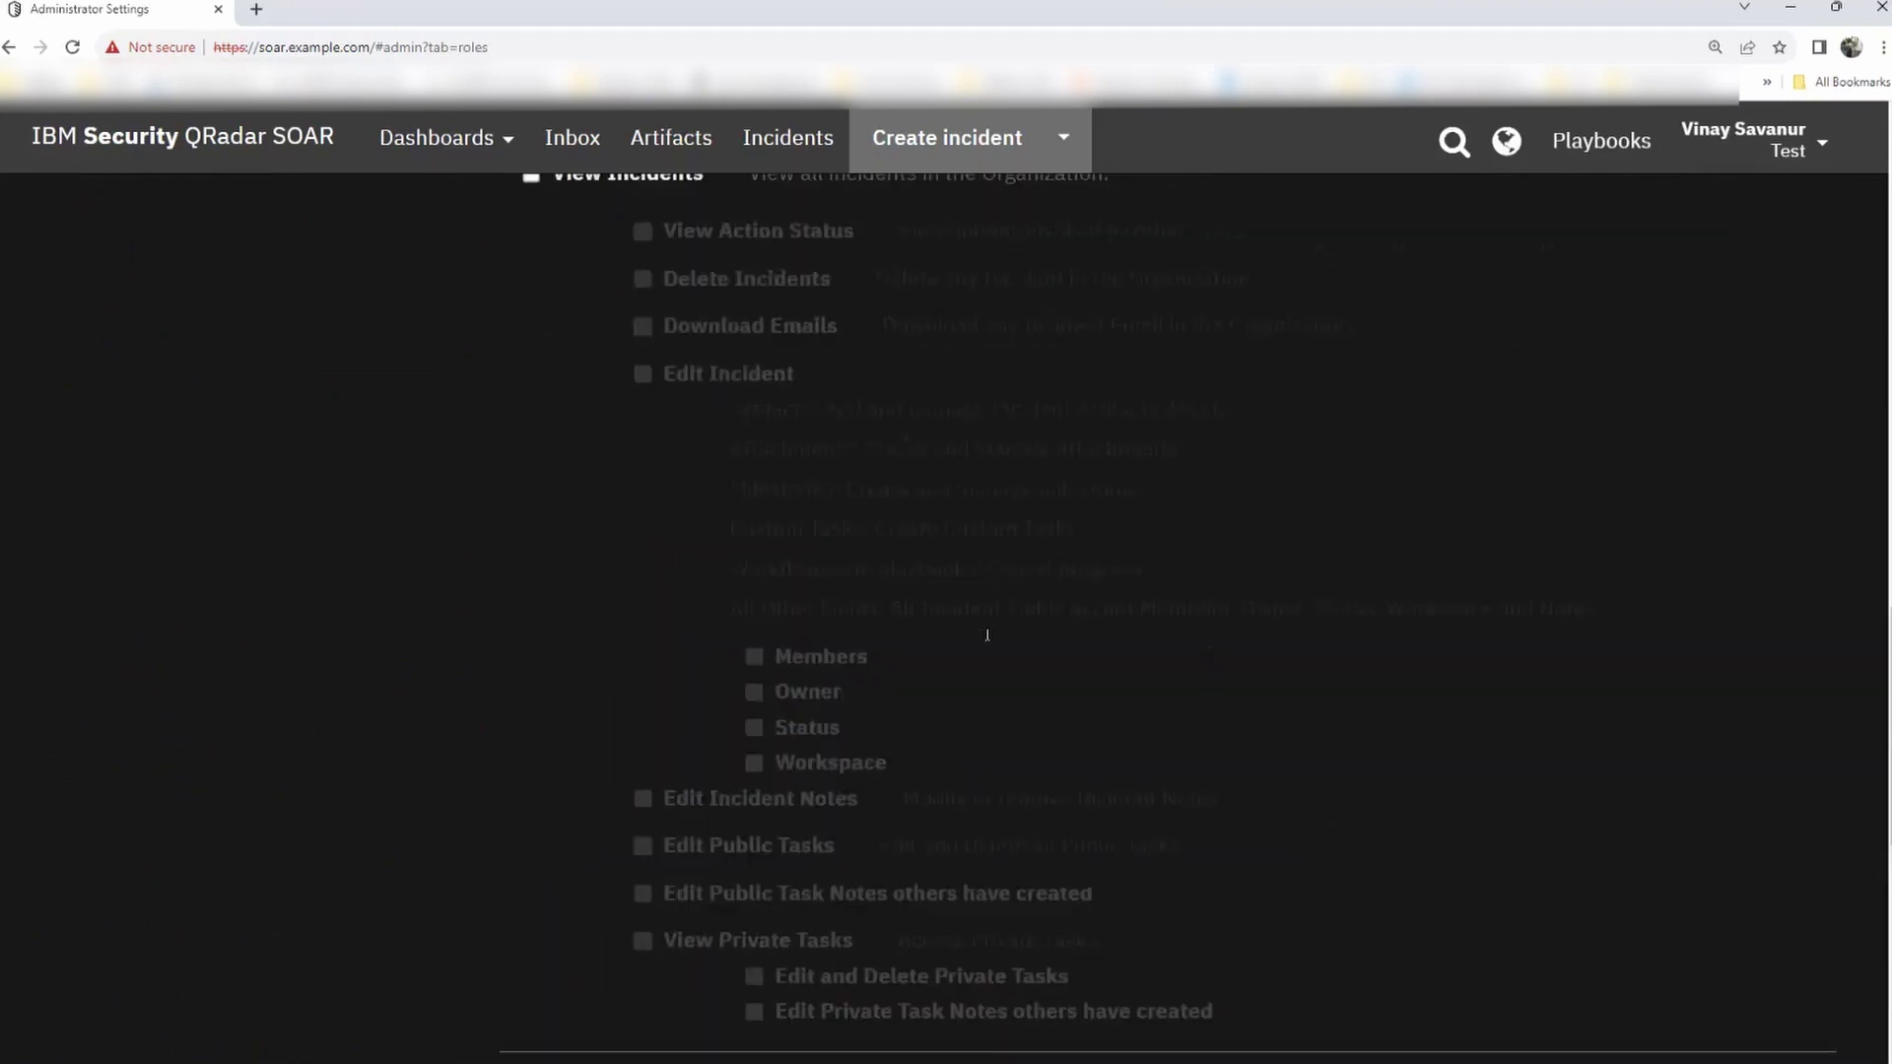
{"action": "scroll", "coordinate": [1021, 612], "scroll_direction": "up", "scroll_amount": 3}
{"action": "scroll", "coordinate": [1054, 609], "scroll_direction": "down", "scroll_amount": 2}
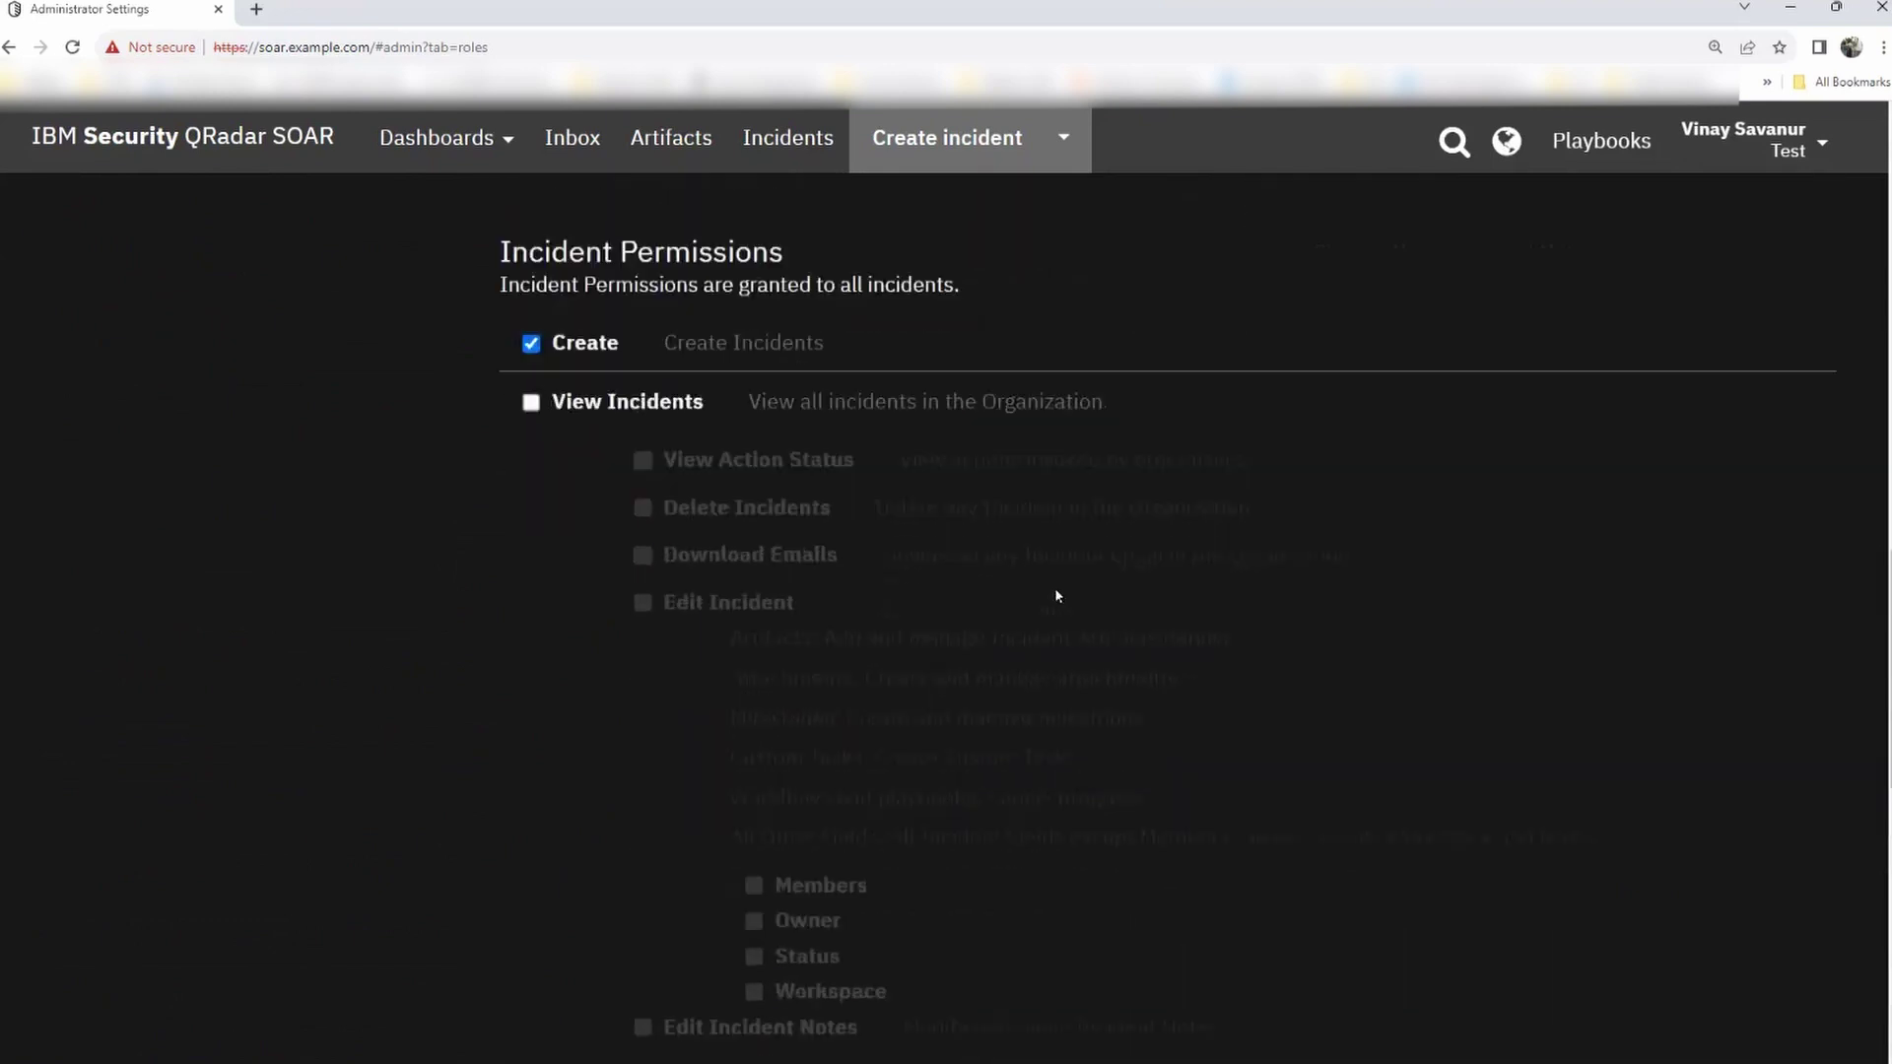
{"action": "scroll", "coordinate": [1117, 709], "scroll_direction": "up", "scroll_amount": 15}
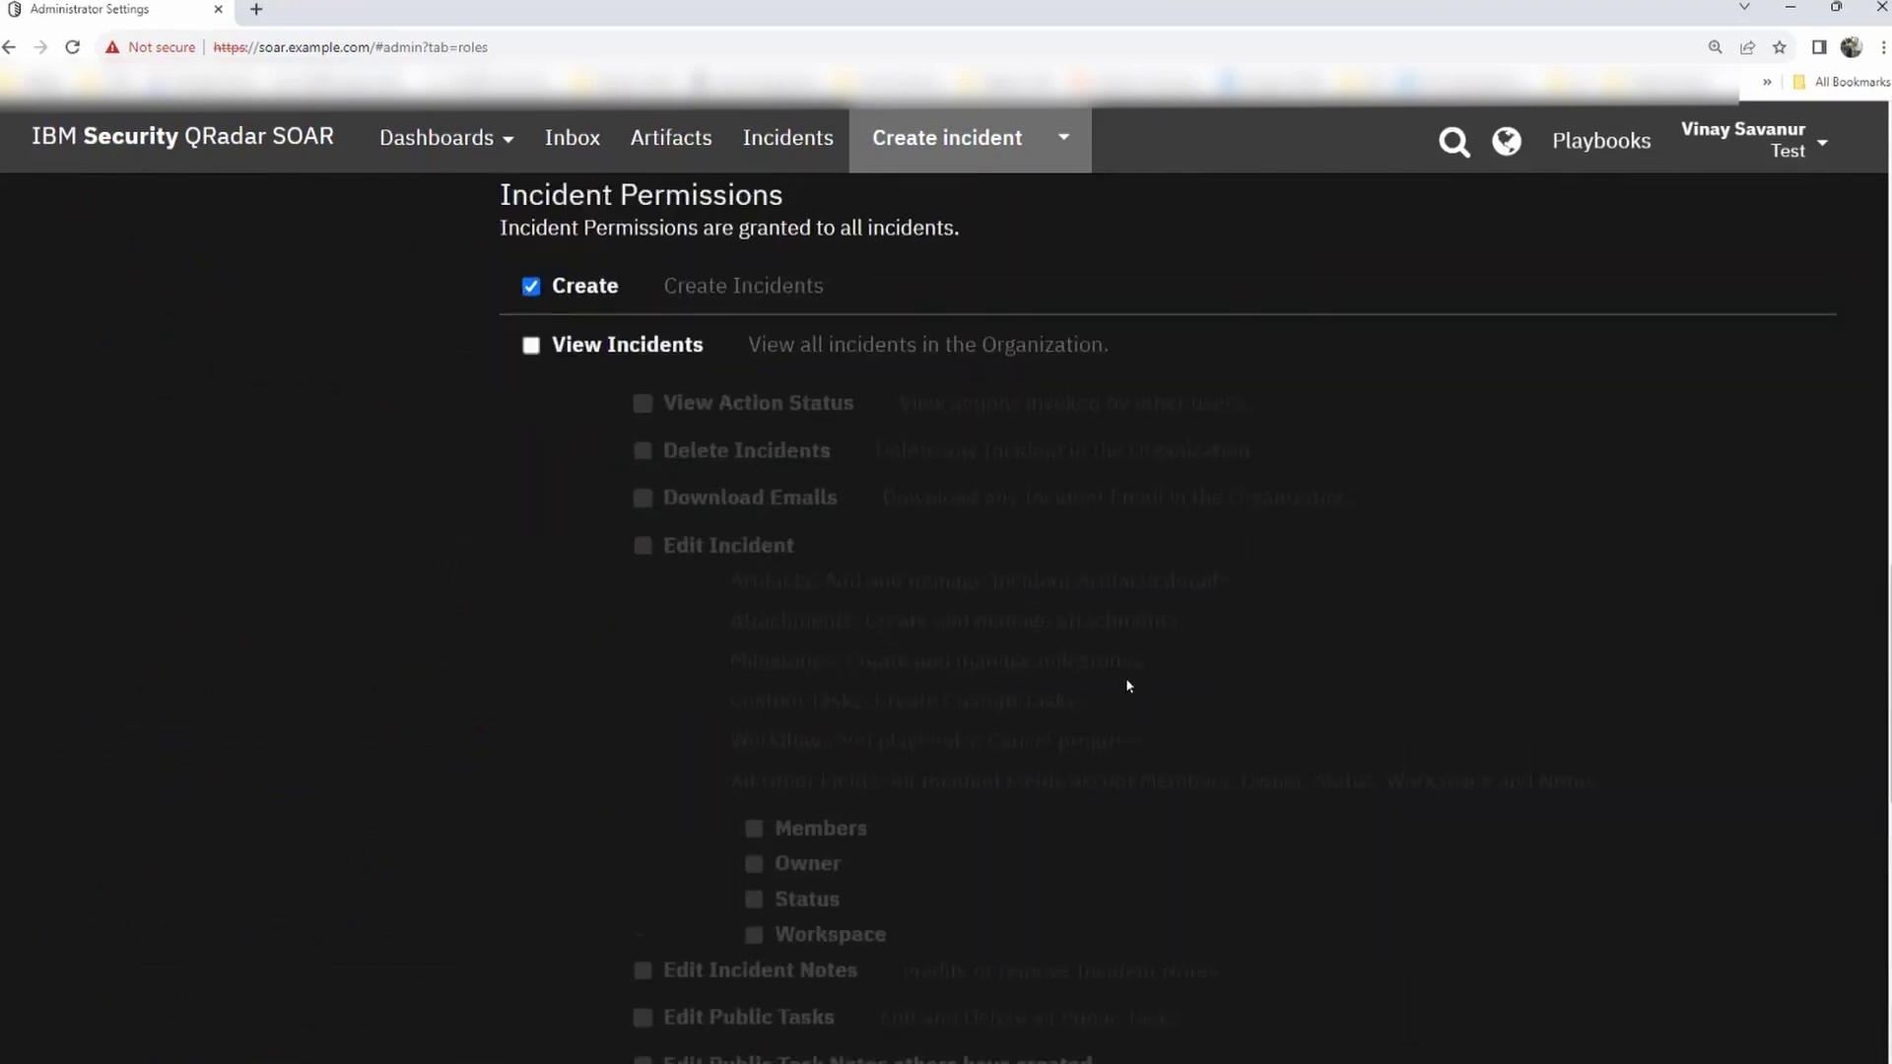
{"action": "scroll", "coordinate": [420, 638], "scroll_direction": "up", "scroll_amount": 2}
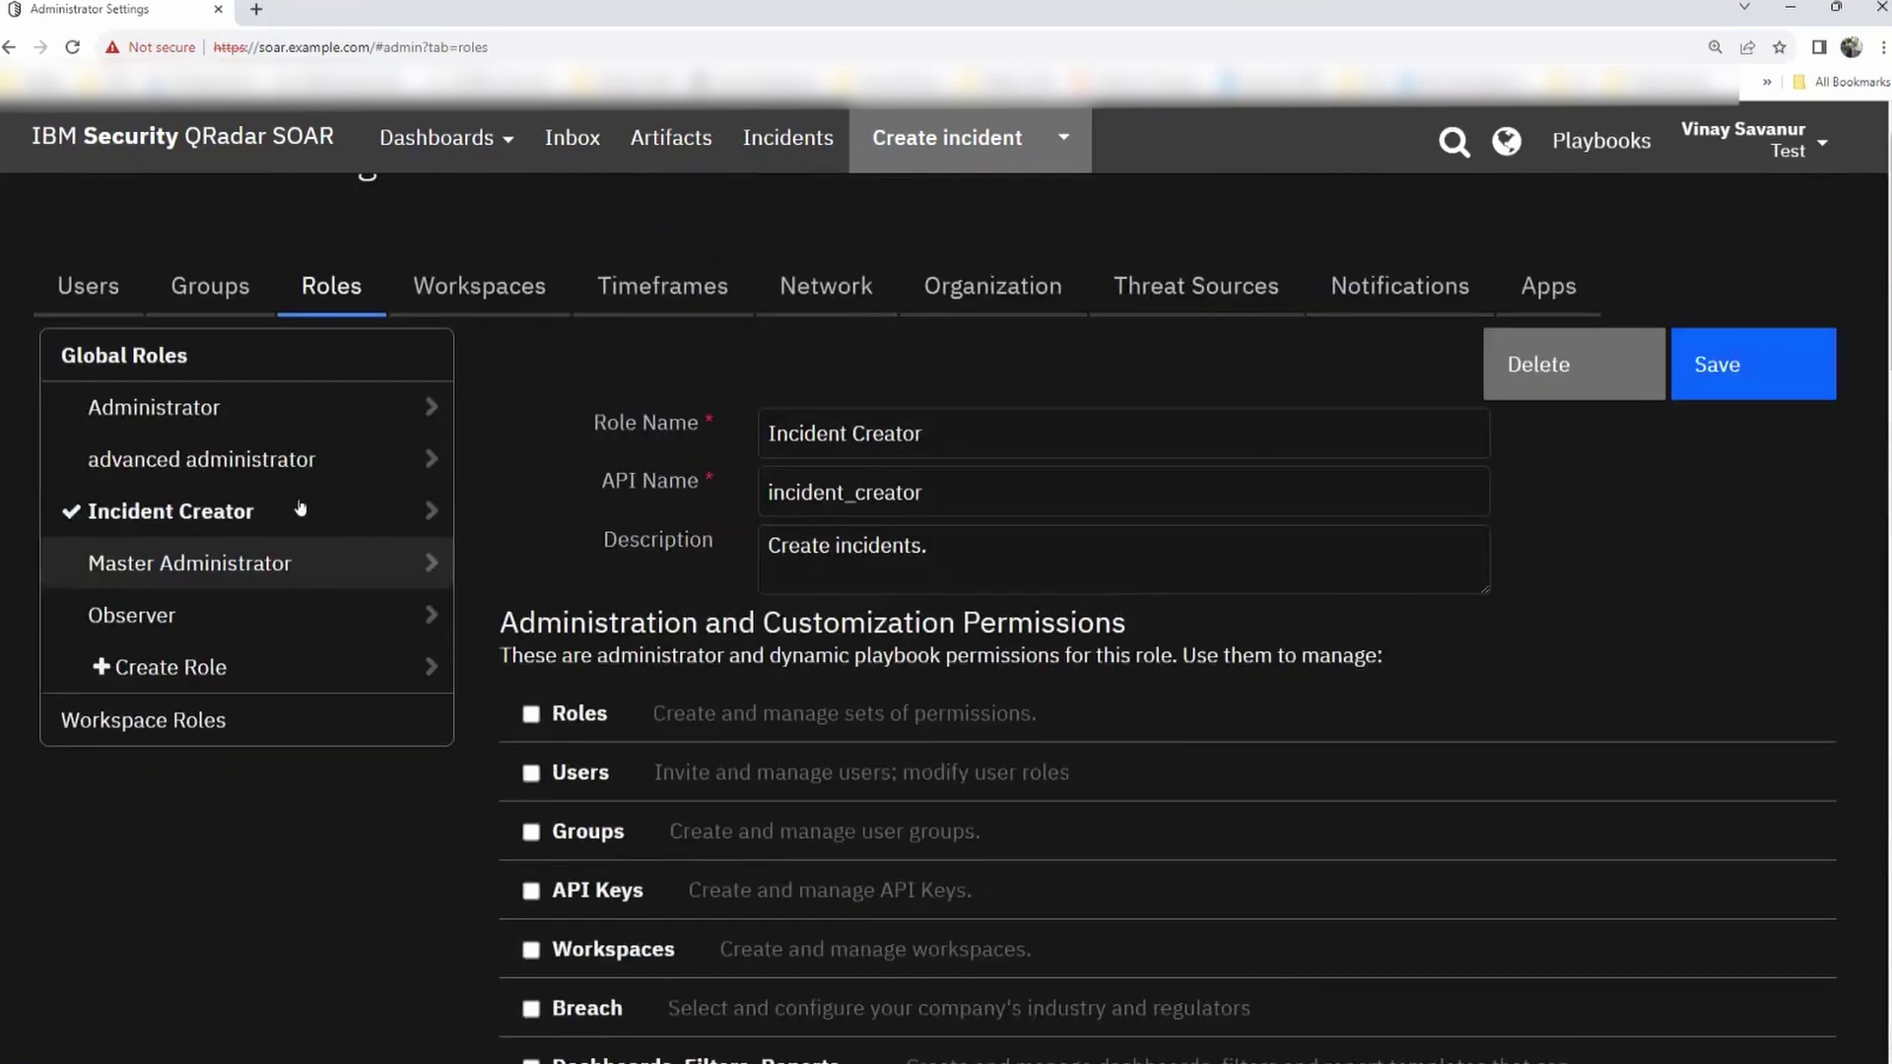
- Open the Master Administrator global role and examine its description and its administration and customization permissions
{"action": "left_click", "coordinate": [251, 564]}
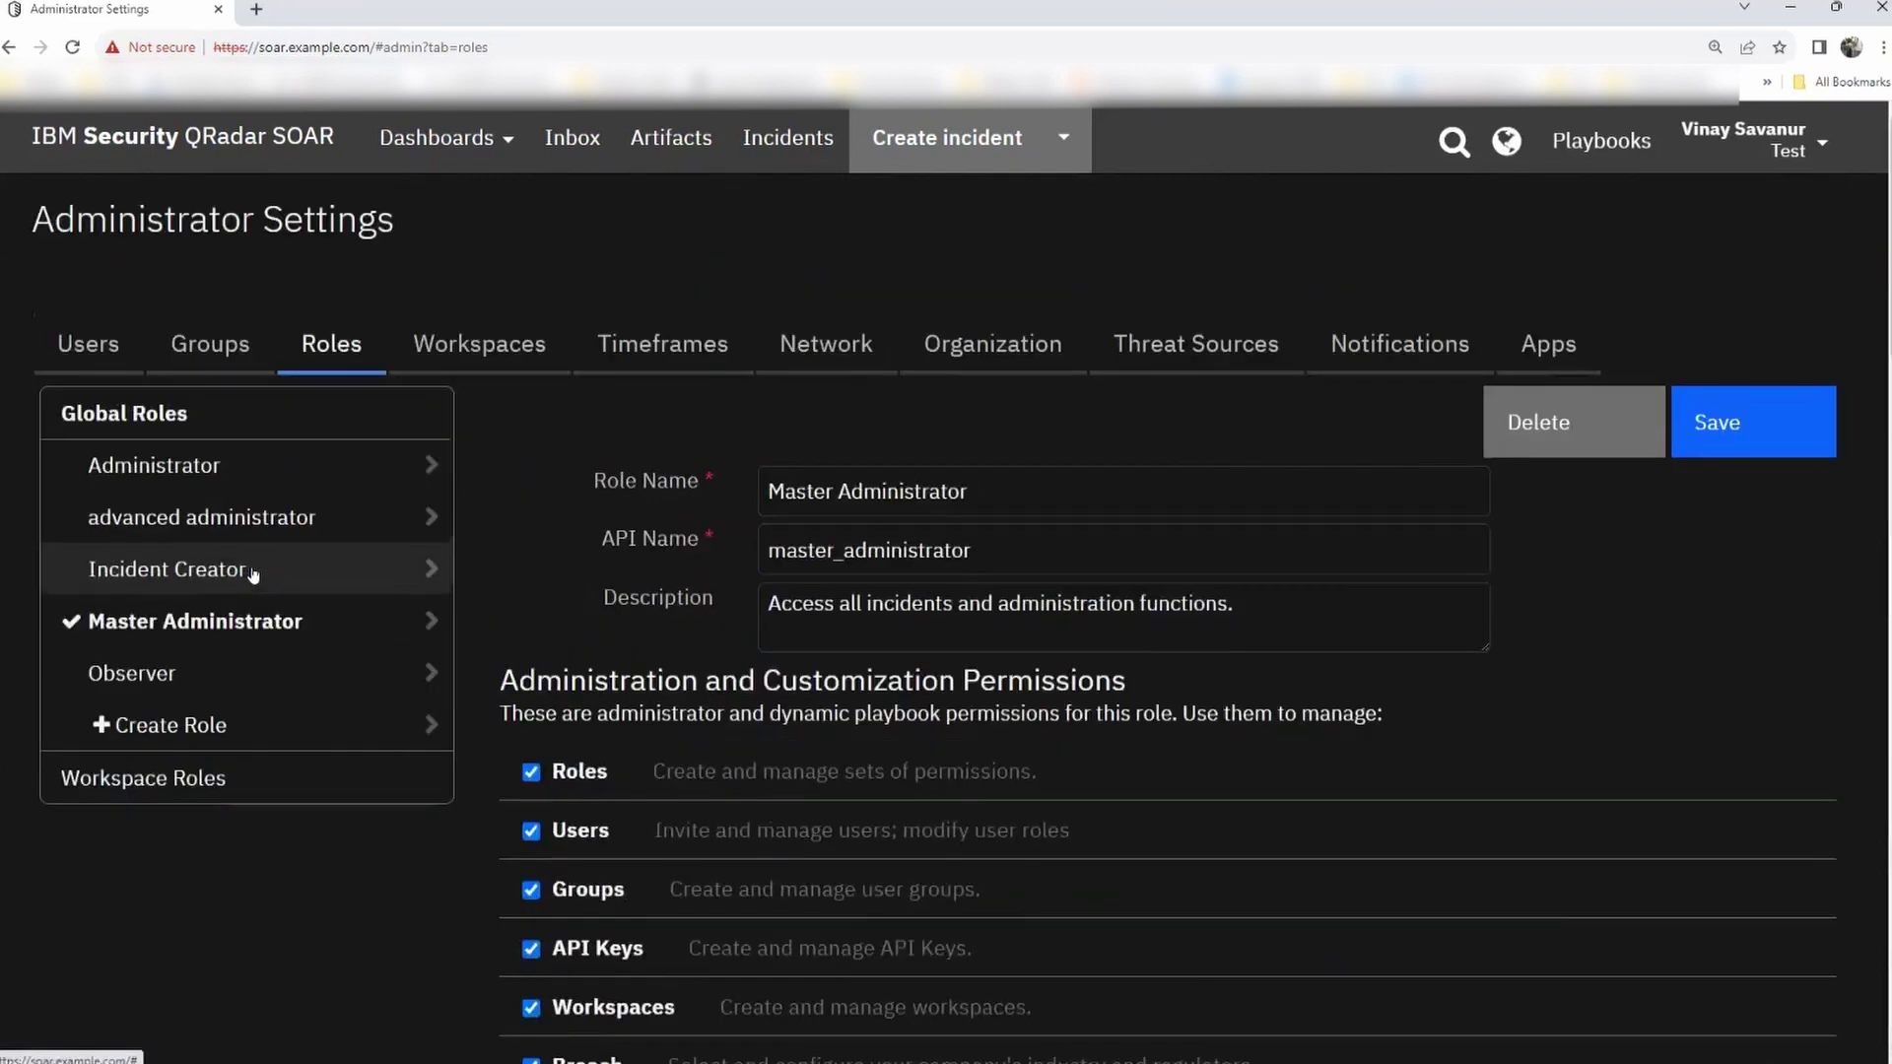
{"action": "left_click", "coordinate": [1788, 148]}
{"action": "left_click", "coordinate": [1788, 148]}
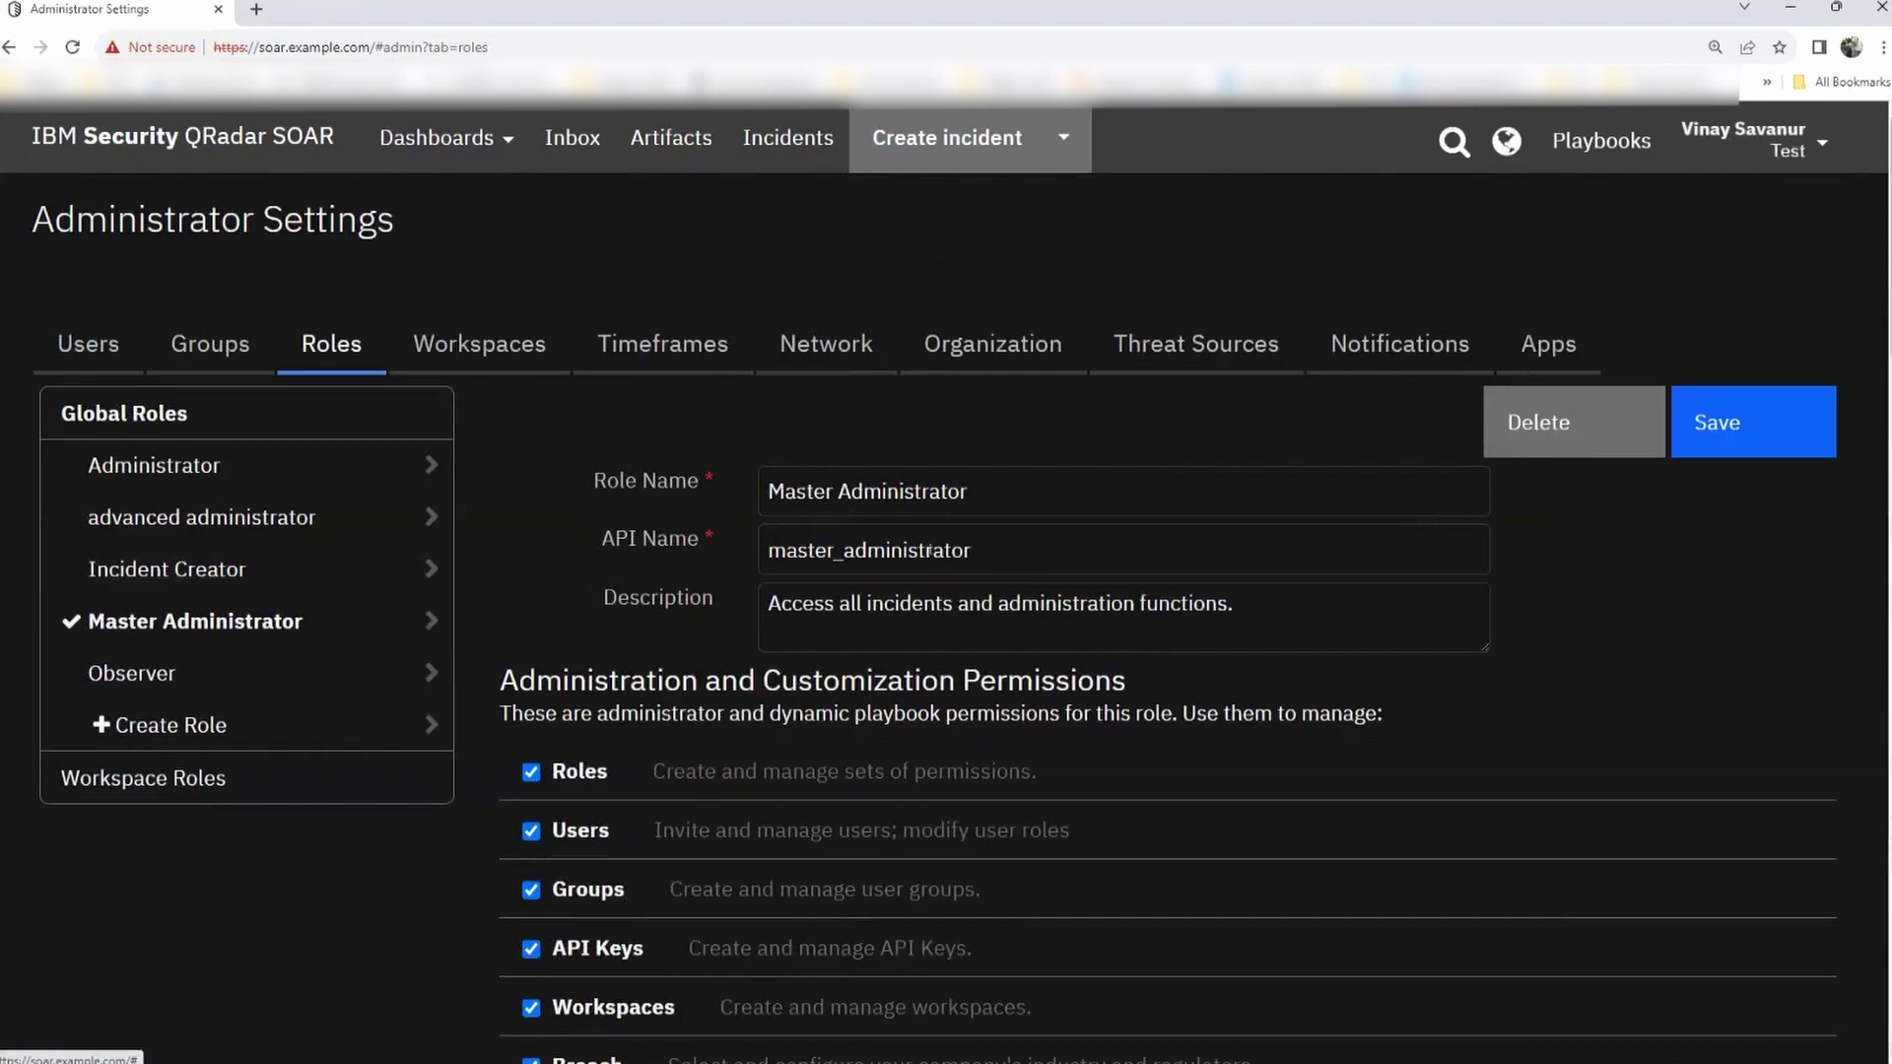
{"action": "scroll", "coordinate": [321, 641], "scroll_direction": "down", "scroll_amount": 2}
{"action": "scroll", "coordinate": [577, 611], "scroll_direction": "down", "scroll_amount": 6}
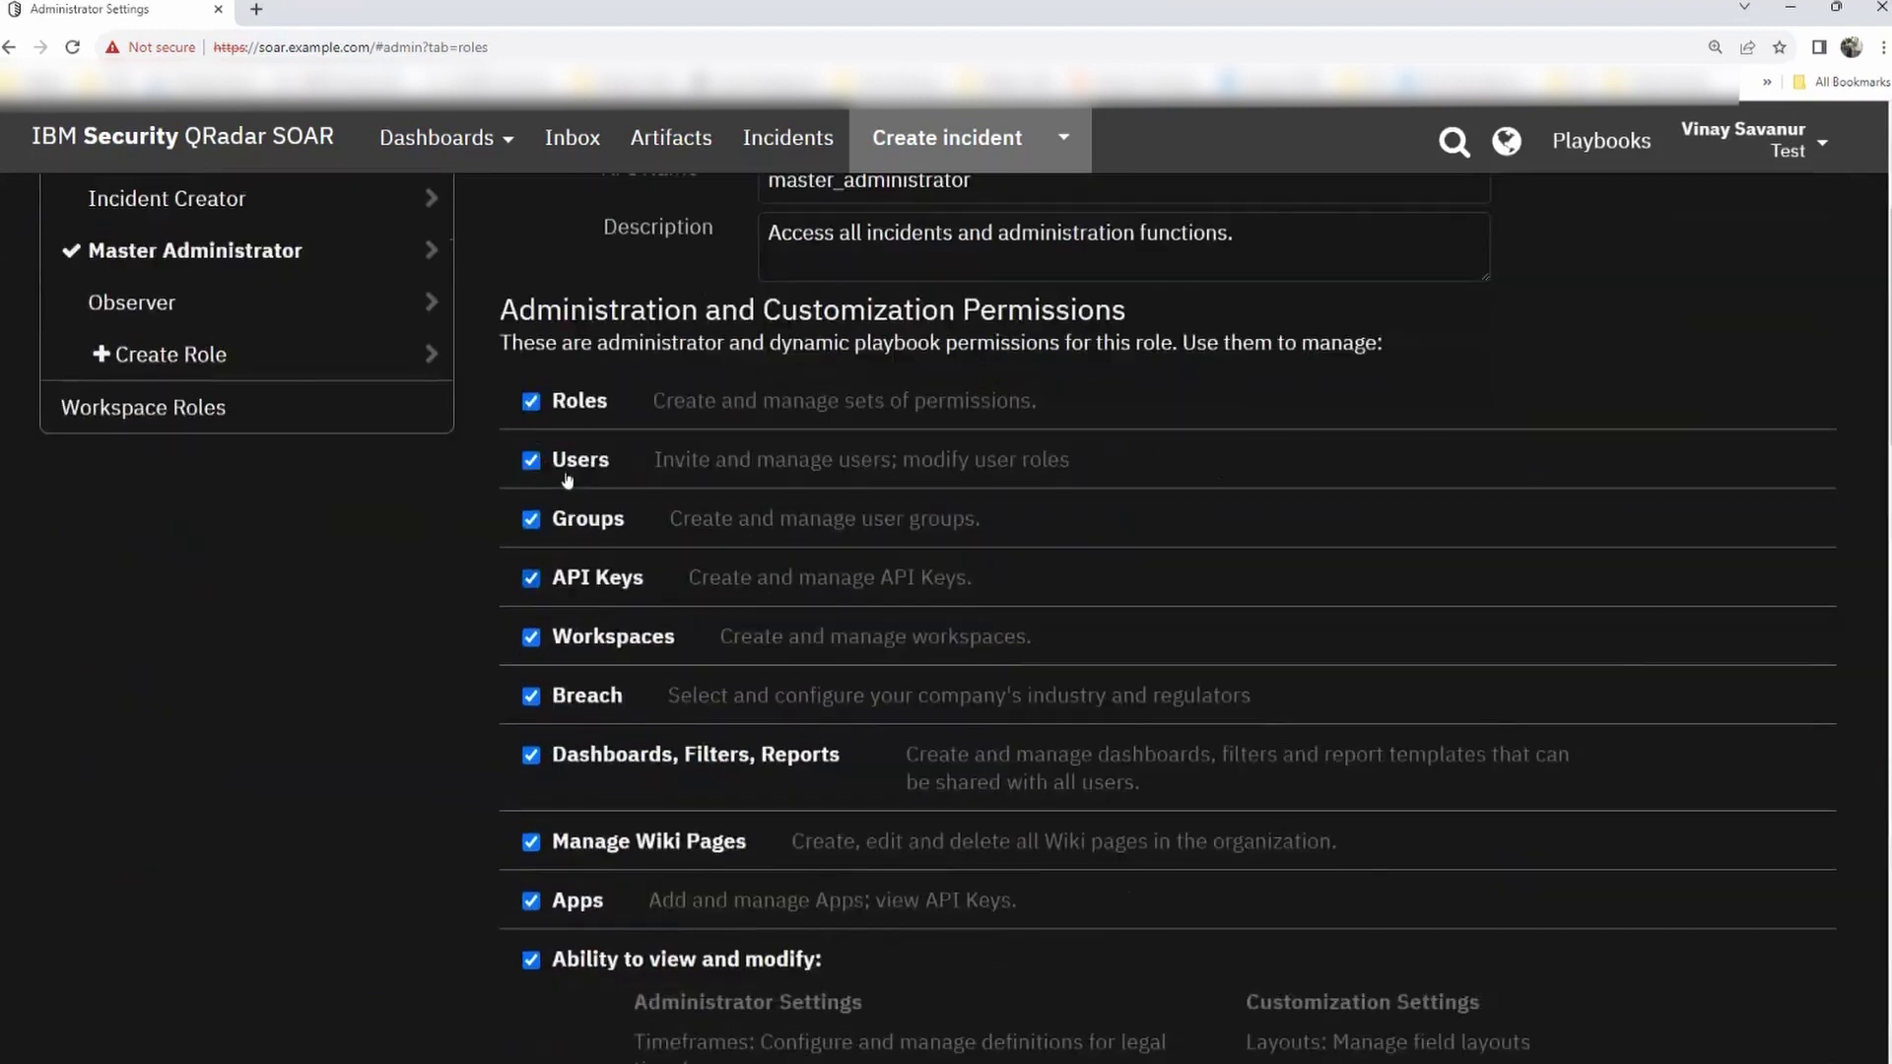
{"action": "scroll", "coordinate": [662, 618], "scroll_direction": "up", "scroll_amount": 8}
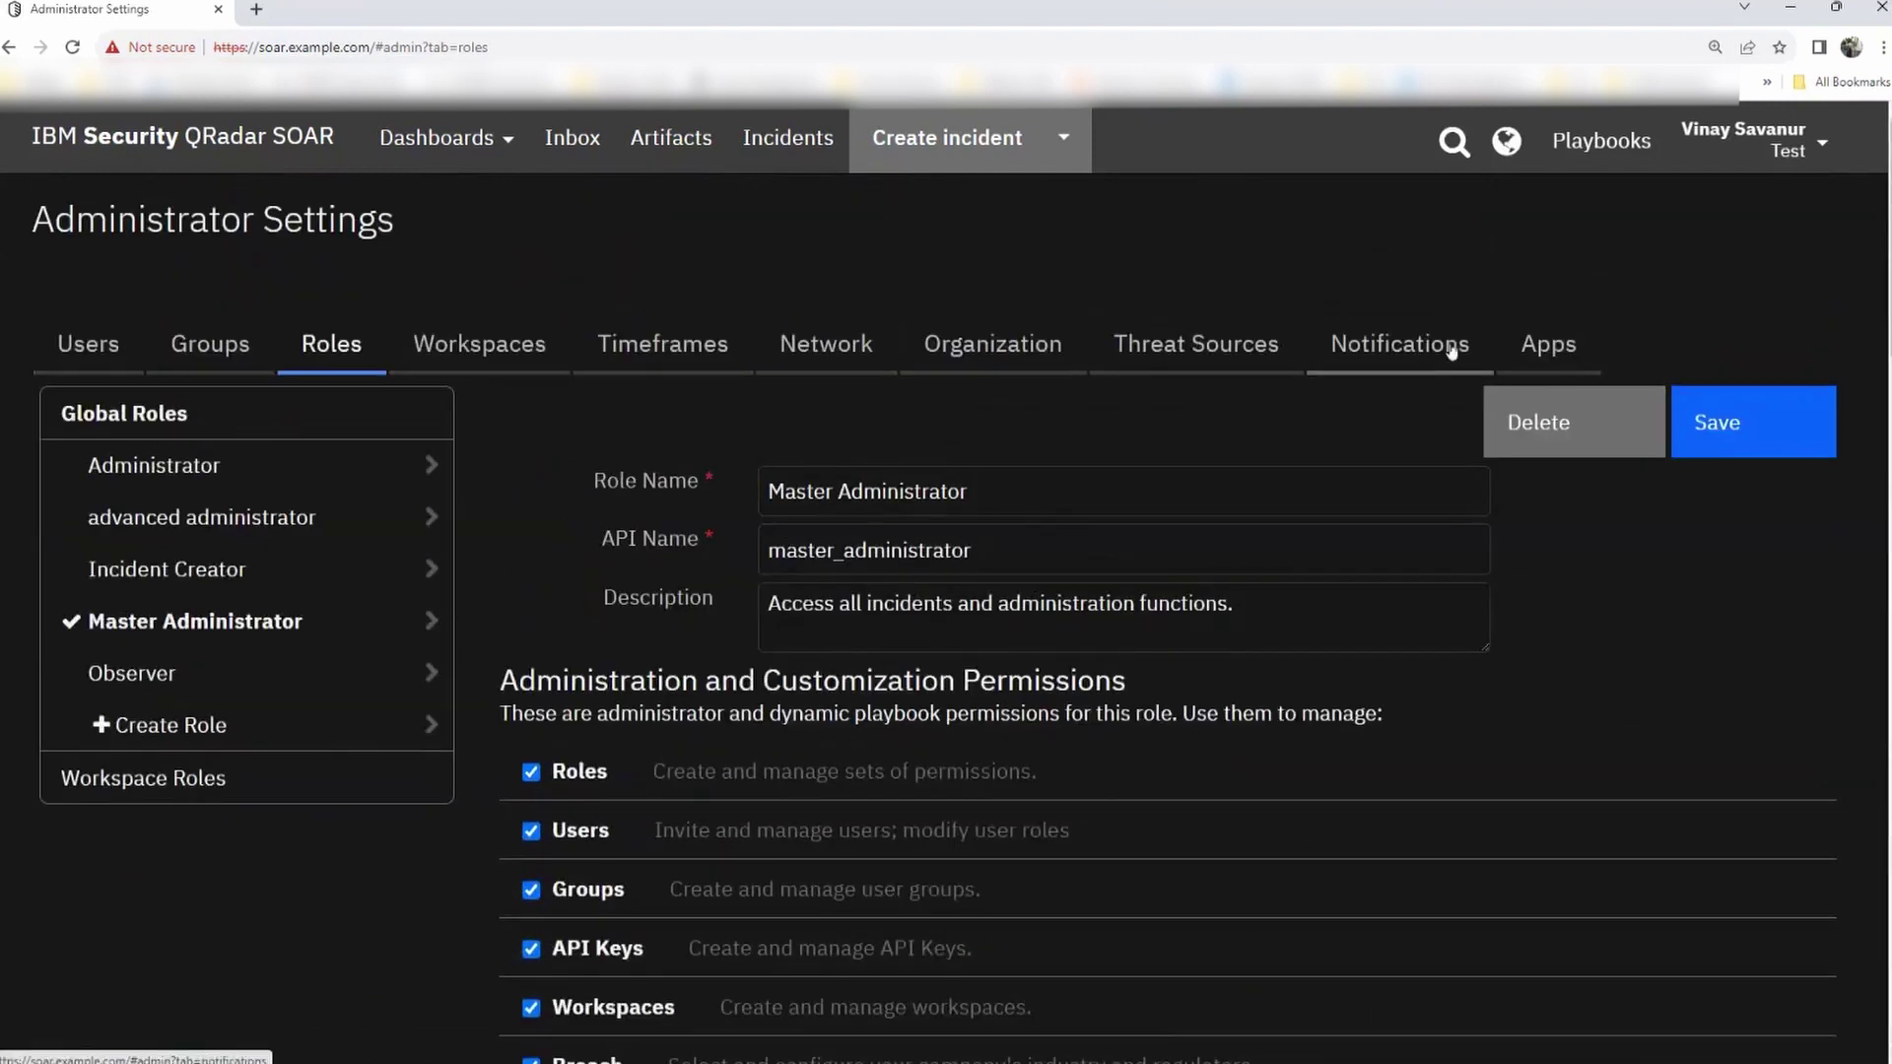
{"action": "scroll", "coordinate": [552, 504], "scroll_direction": "down", "scroll_amount": 3}
{"action": "scroll", "coordinate": [552, 504], "scroll_direction": "down", "scroll_amount": 2}
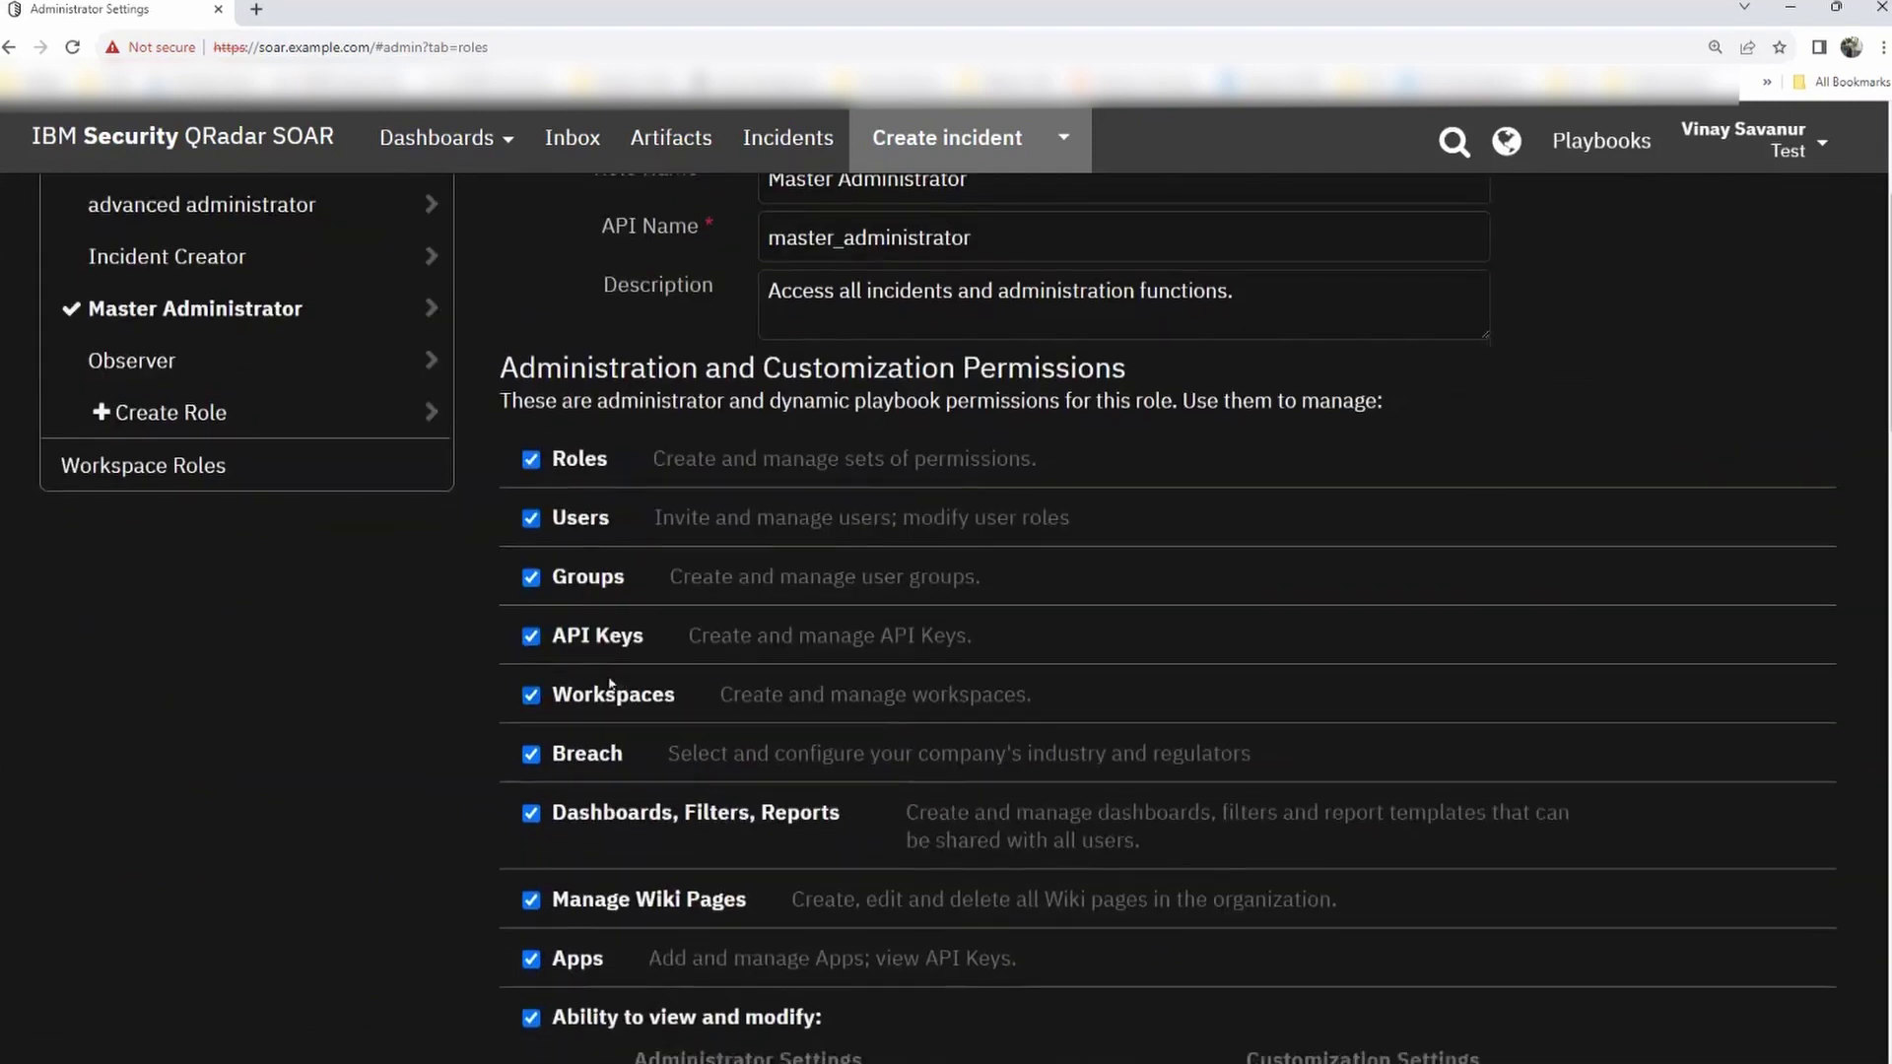
{"action": "scroll", "coordinate": [556, 552], "scroll_direction": "up", "scroll_amount": 5}
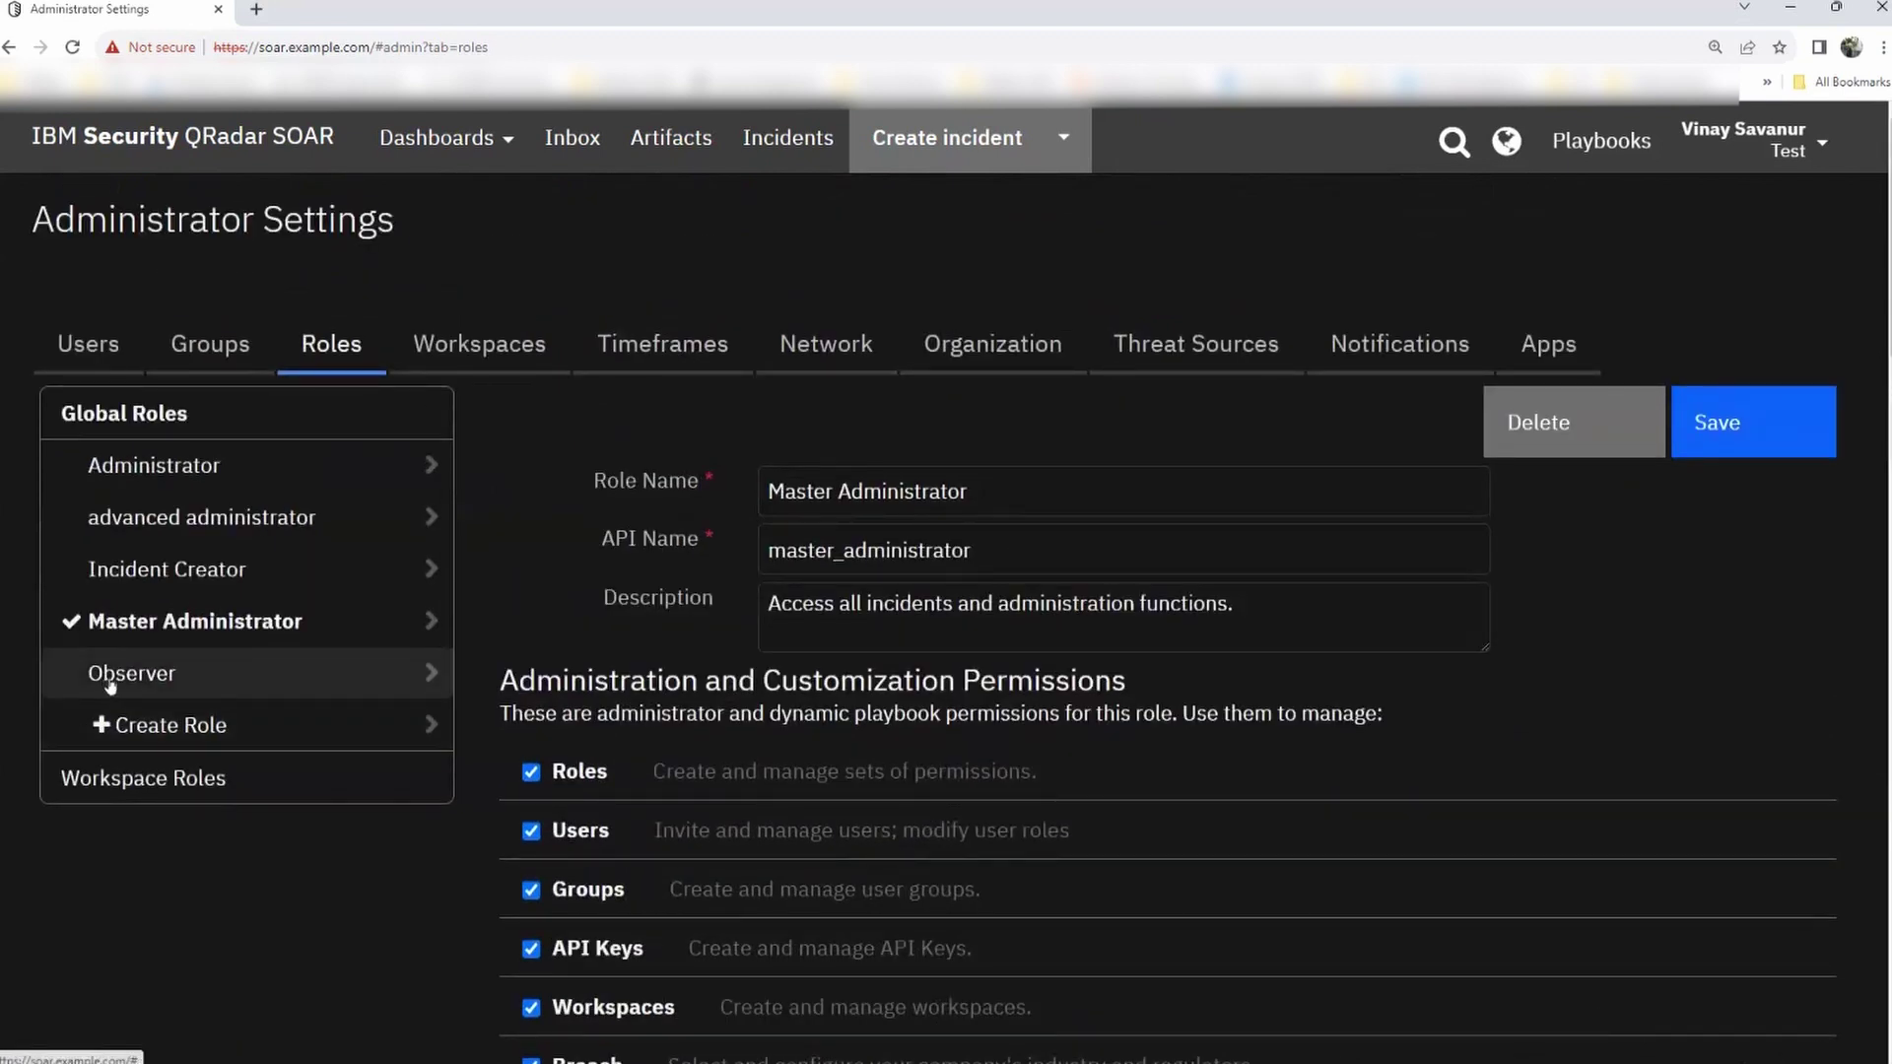
- Open the Observer global role and examine its description and its administration, incident, artifacts, simulation and task permissions
{"action": "left_click", "coordinate": [380, 672]}
{"action": "scroll", "coordinate": [343, 618], "scroll_direction": "down", "scroll_amount": 3}
{"action": "scroll", "coordinate": [453, 621], "scroll_direction": "up", "scroll_amount": 3}
{"action": "scroll", "coordinate": [1171, 652], "scroll_direction": "down", "scroll_amount": 2}
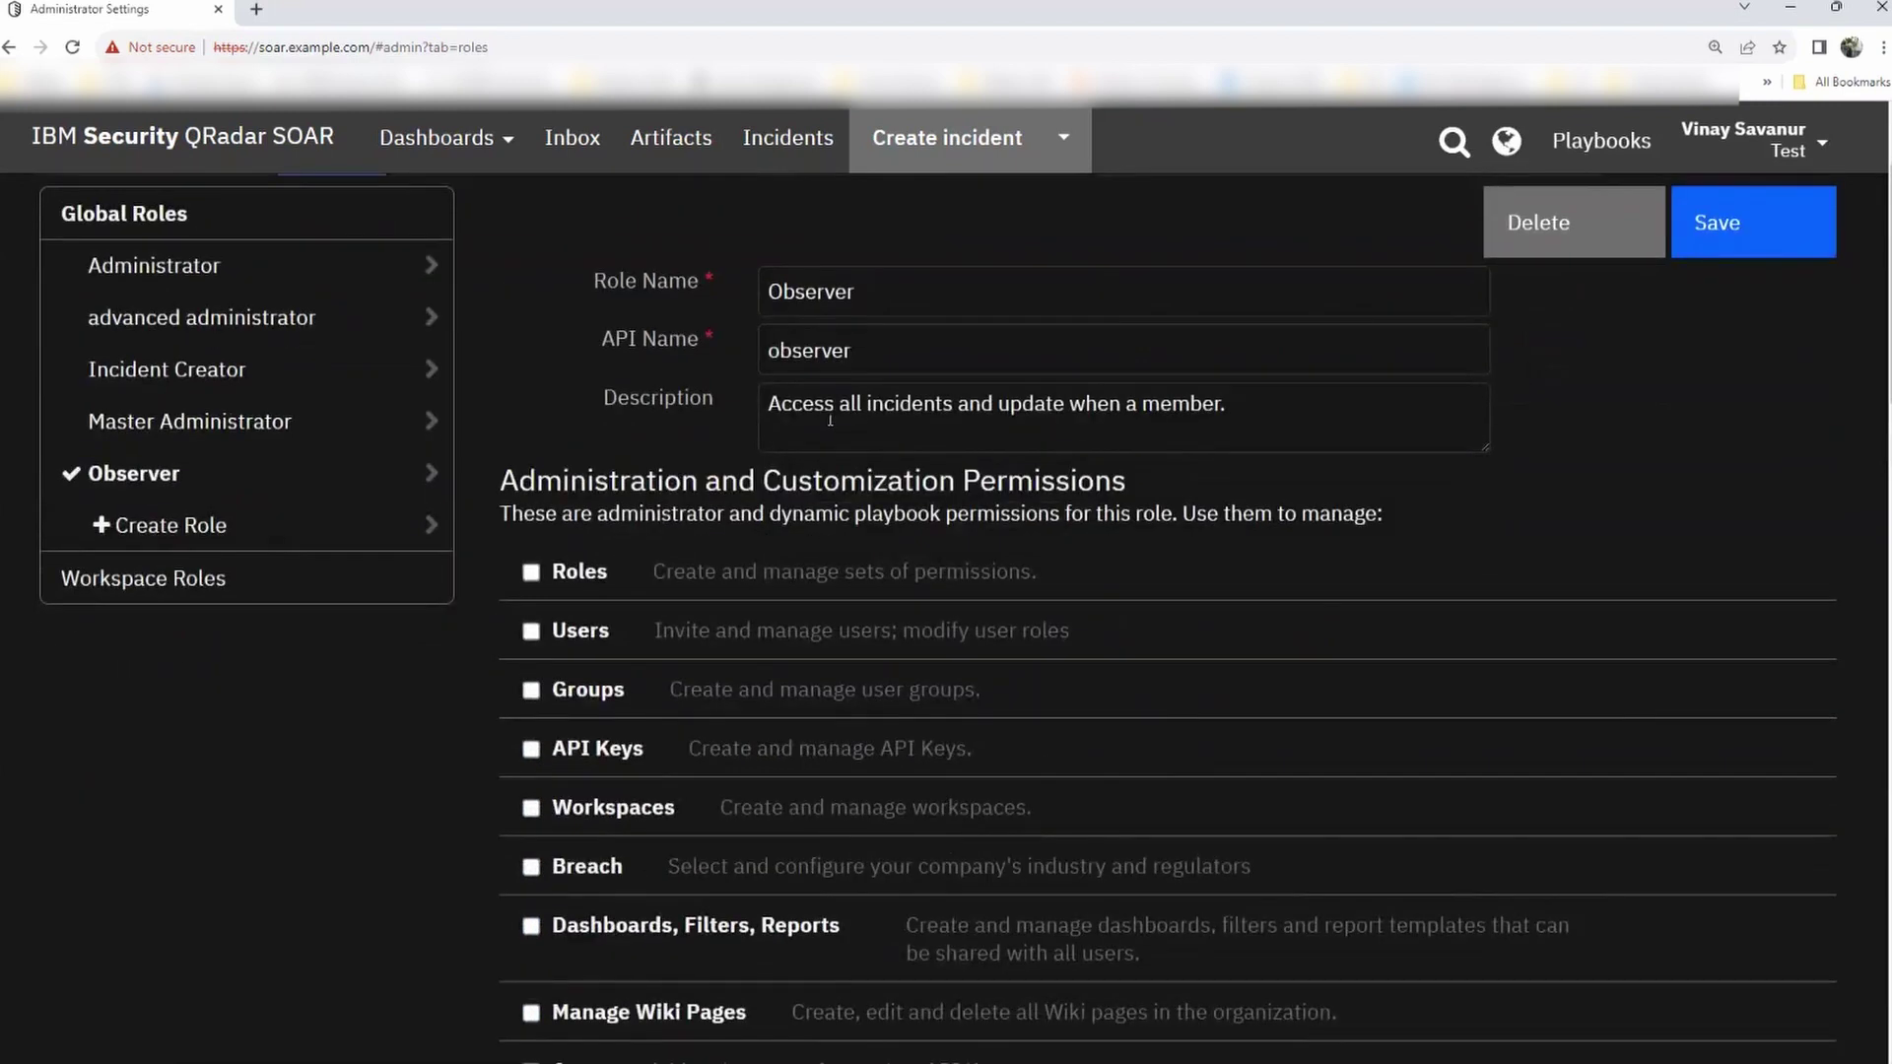
{"action": "scroll", "coordinate": [1286, 483], "scroll_direction": "down", "scroll_amount": 15}
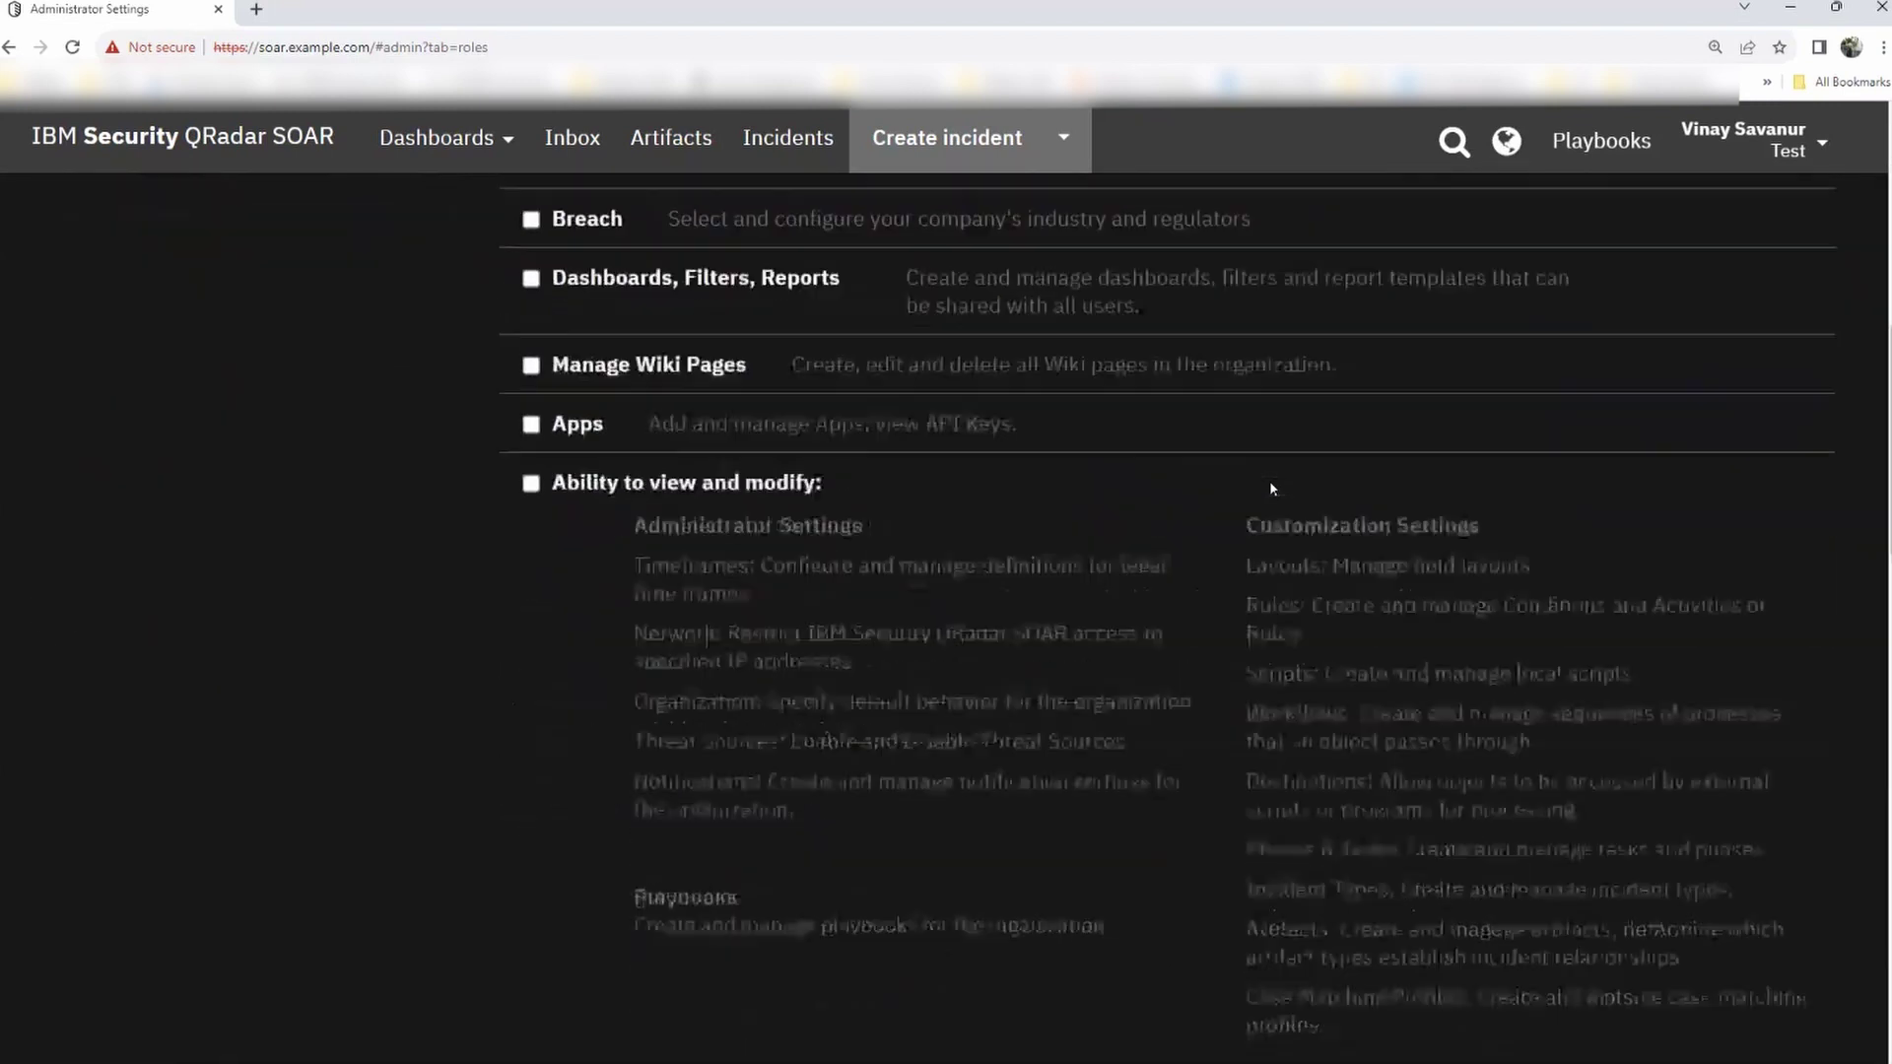
{"action": "scroll", "coordinate": [1269, 487], "scroll_direction": "down", "scroll_amount": 5}
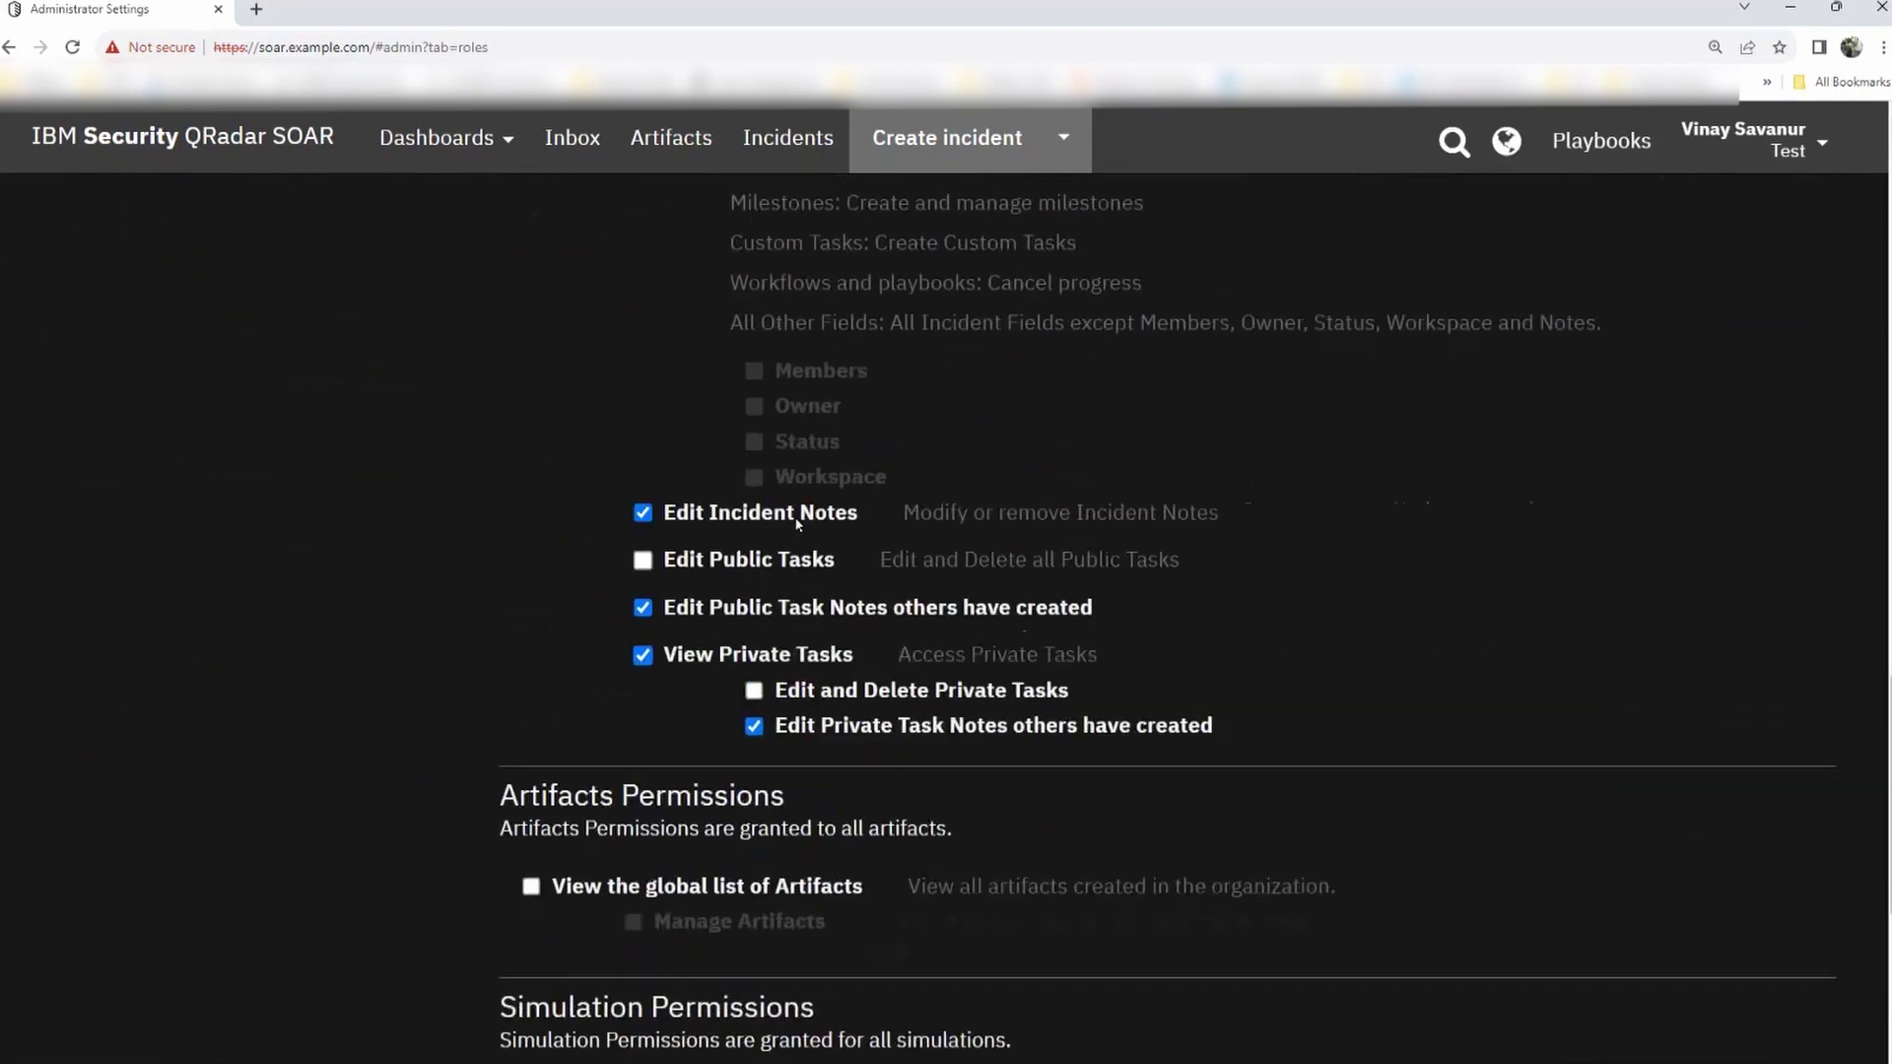
{"action": "scroll", "coordinate": [825, 633], "scroll_direction": "down", "scroll_amount": 2}
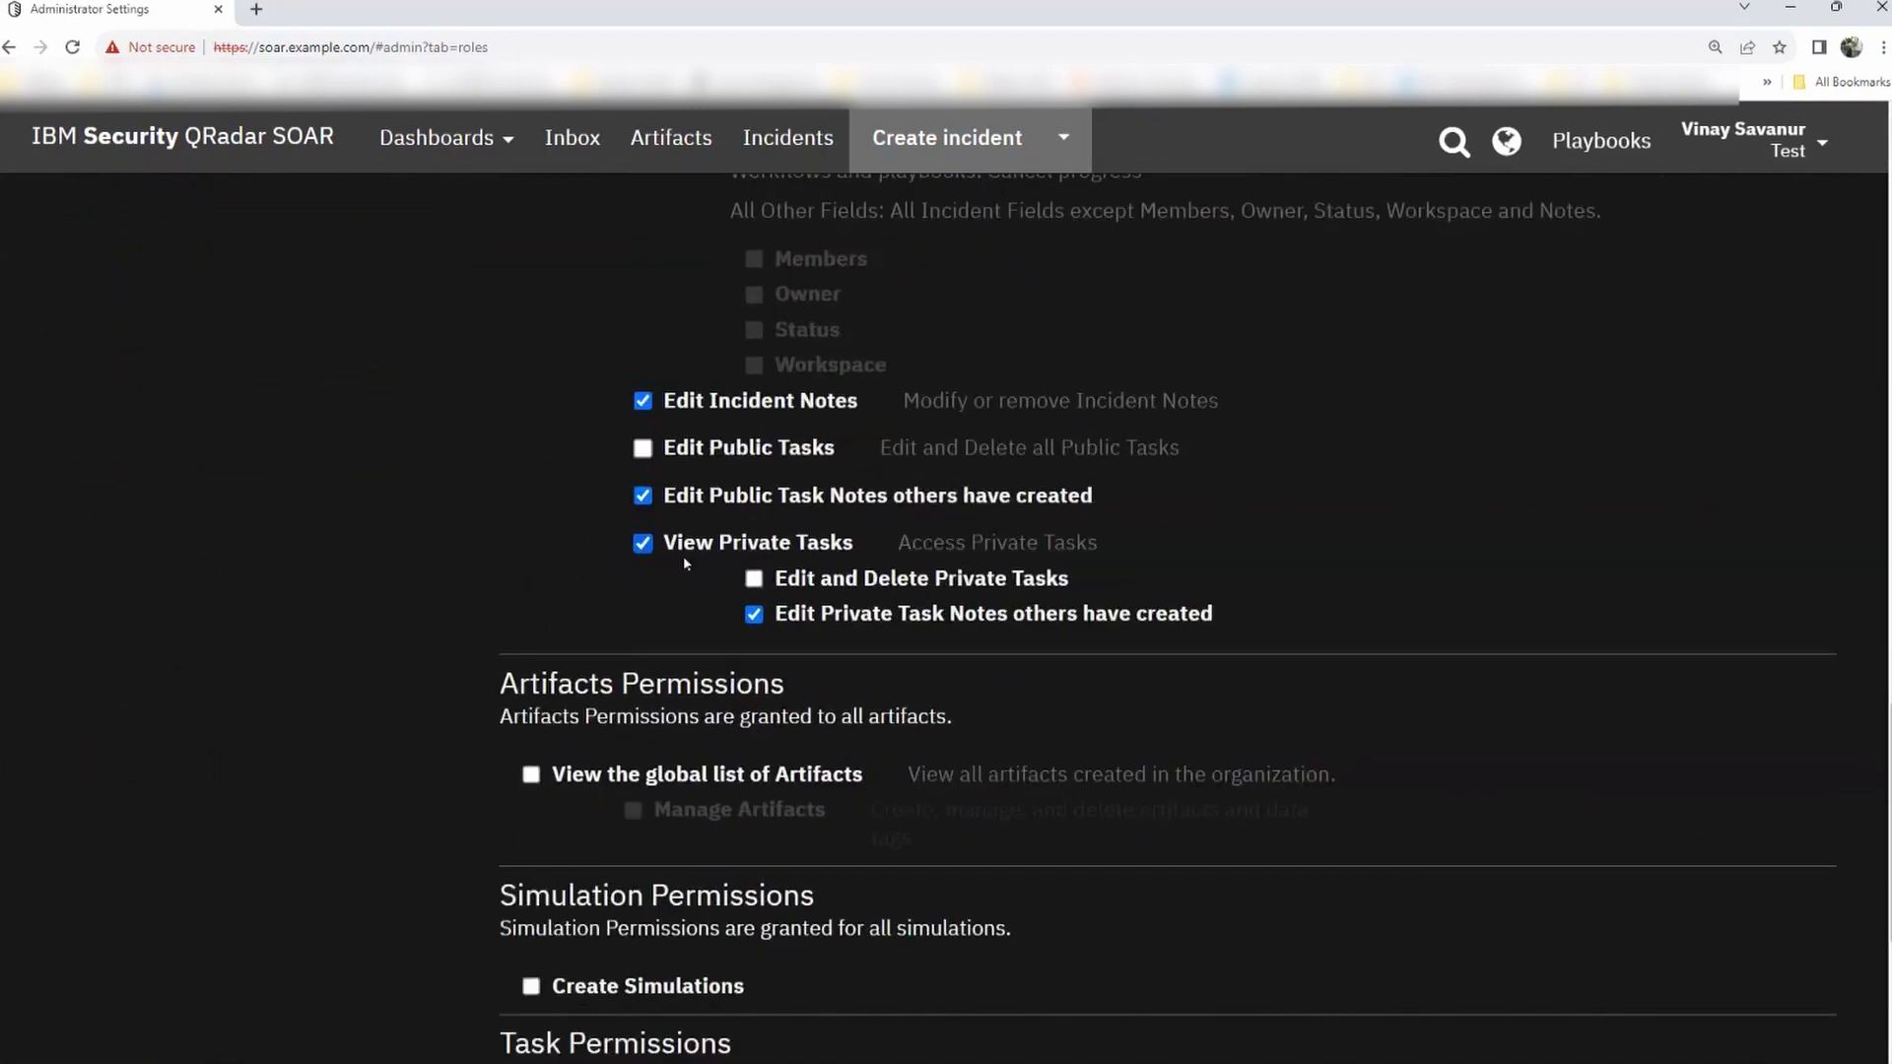
{"action": "scroll", "coordinate": [1127, 632], "scroll_direction": "down", "scroll_amount": 2}
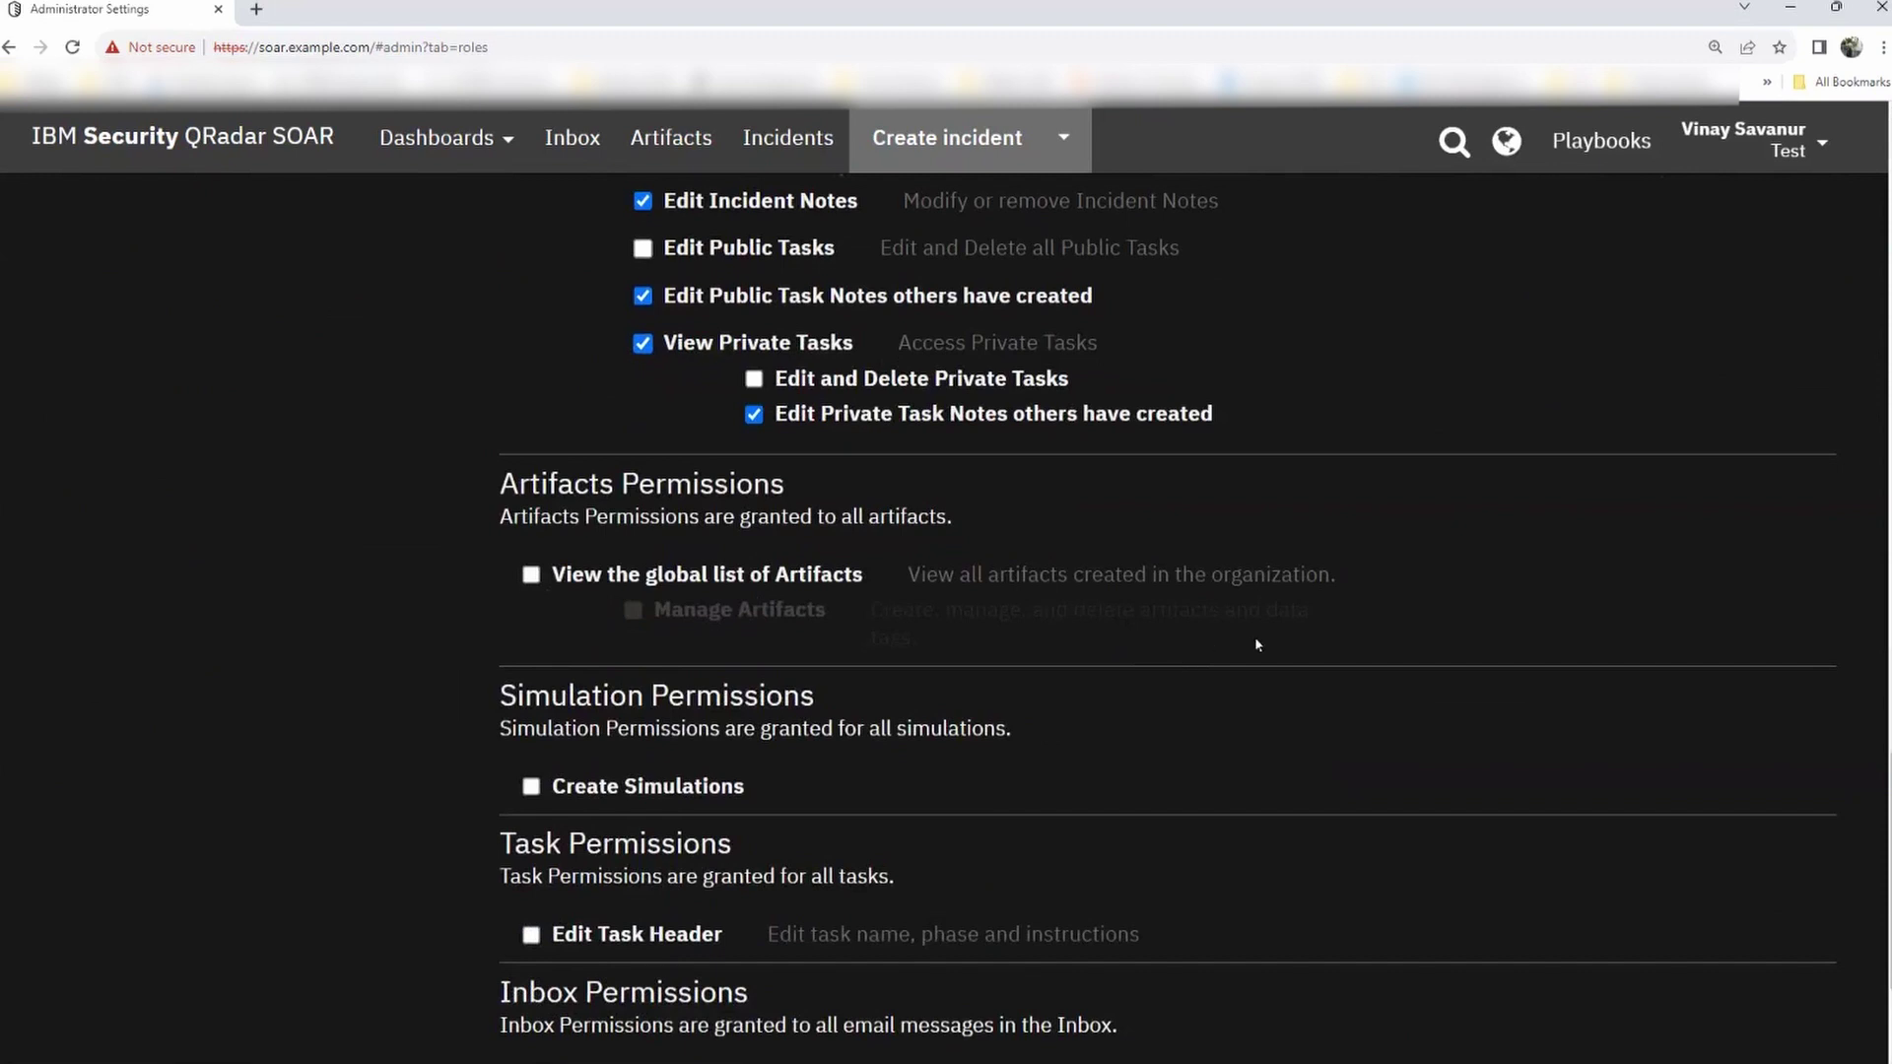
{"action": "scroll", "coordinate": [1255, 637], "scroll_direction": "up", "scroll_amount": 15}
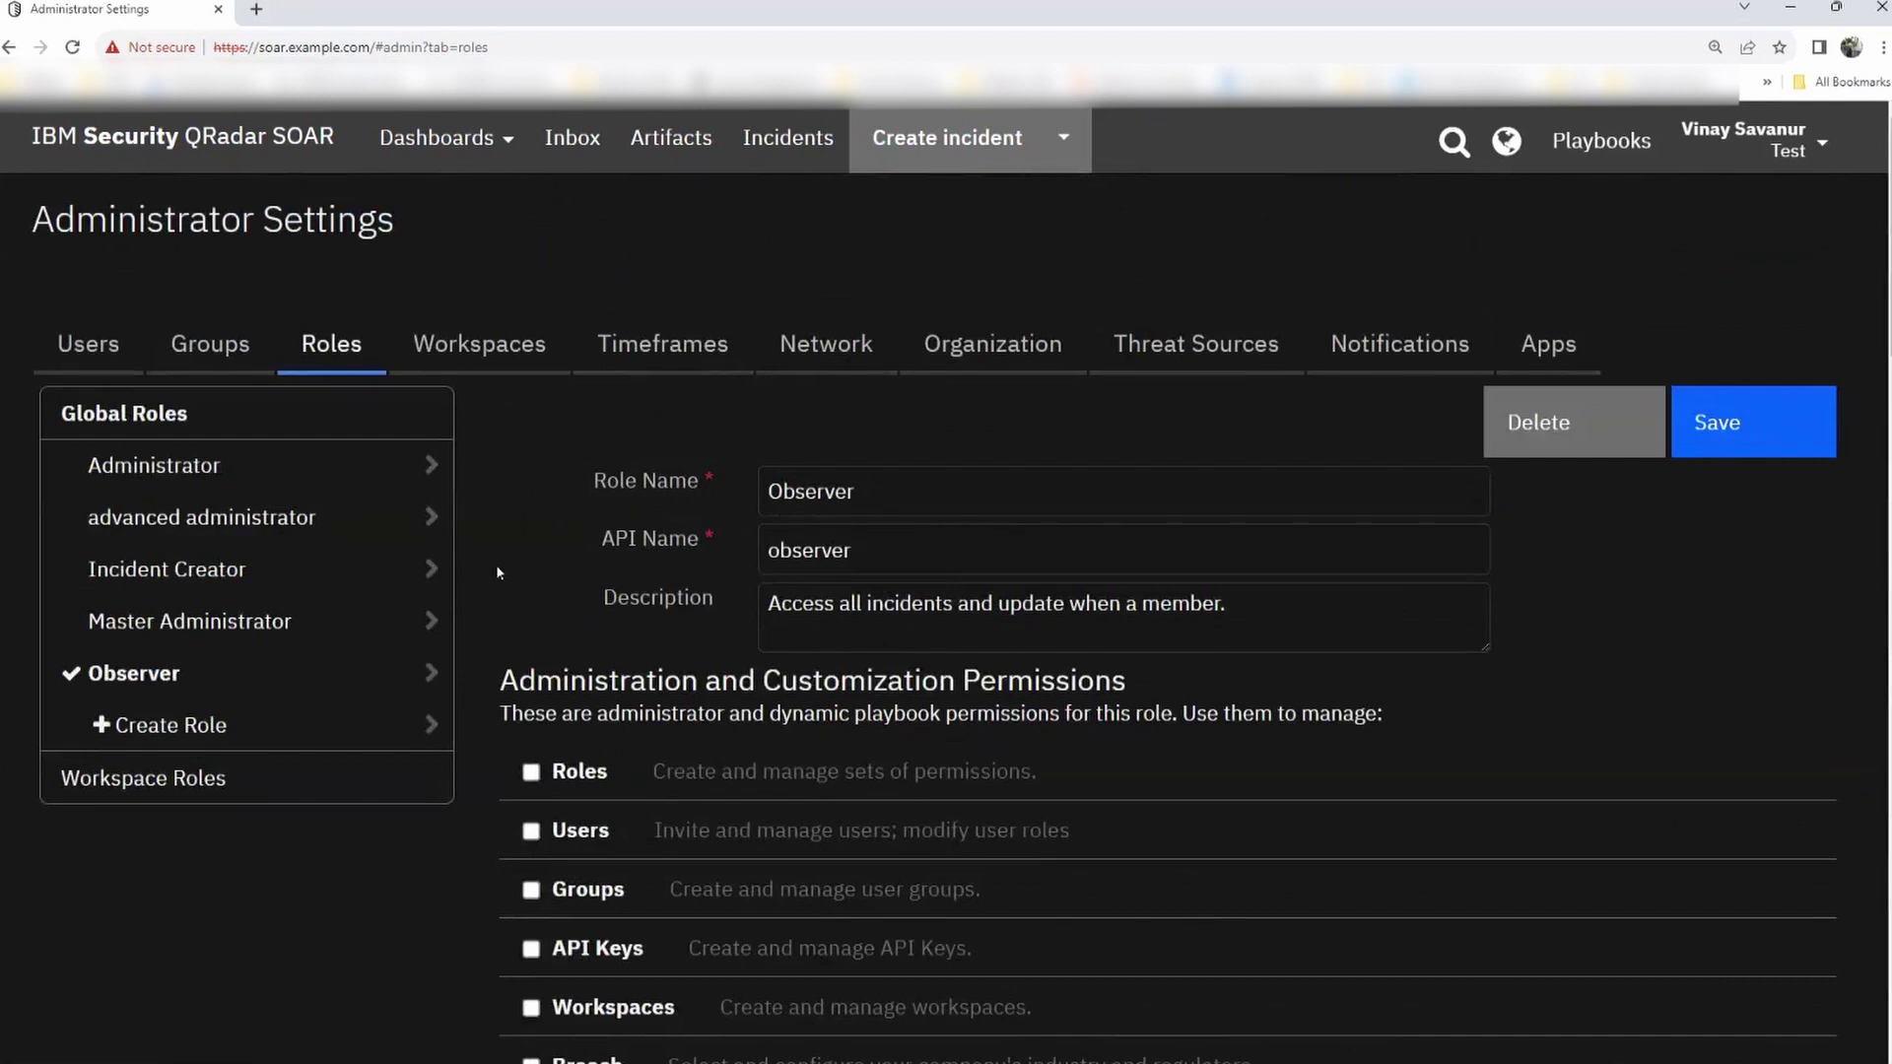
- Show the workspace roles and examine the incident permissions of the Incident viewer role
{"action": "left_click", "coordinate": [133, 779]}
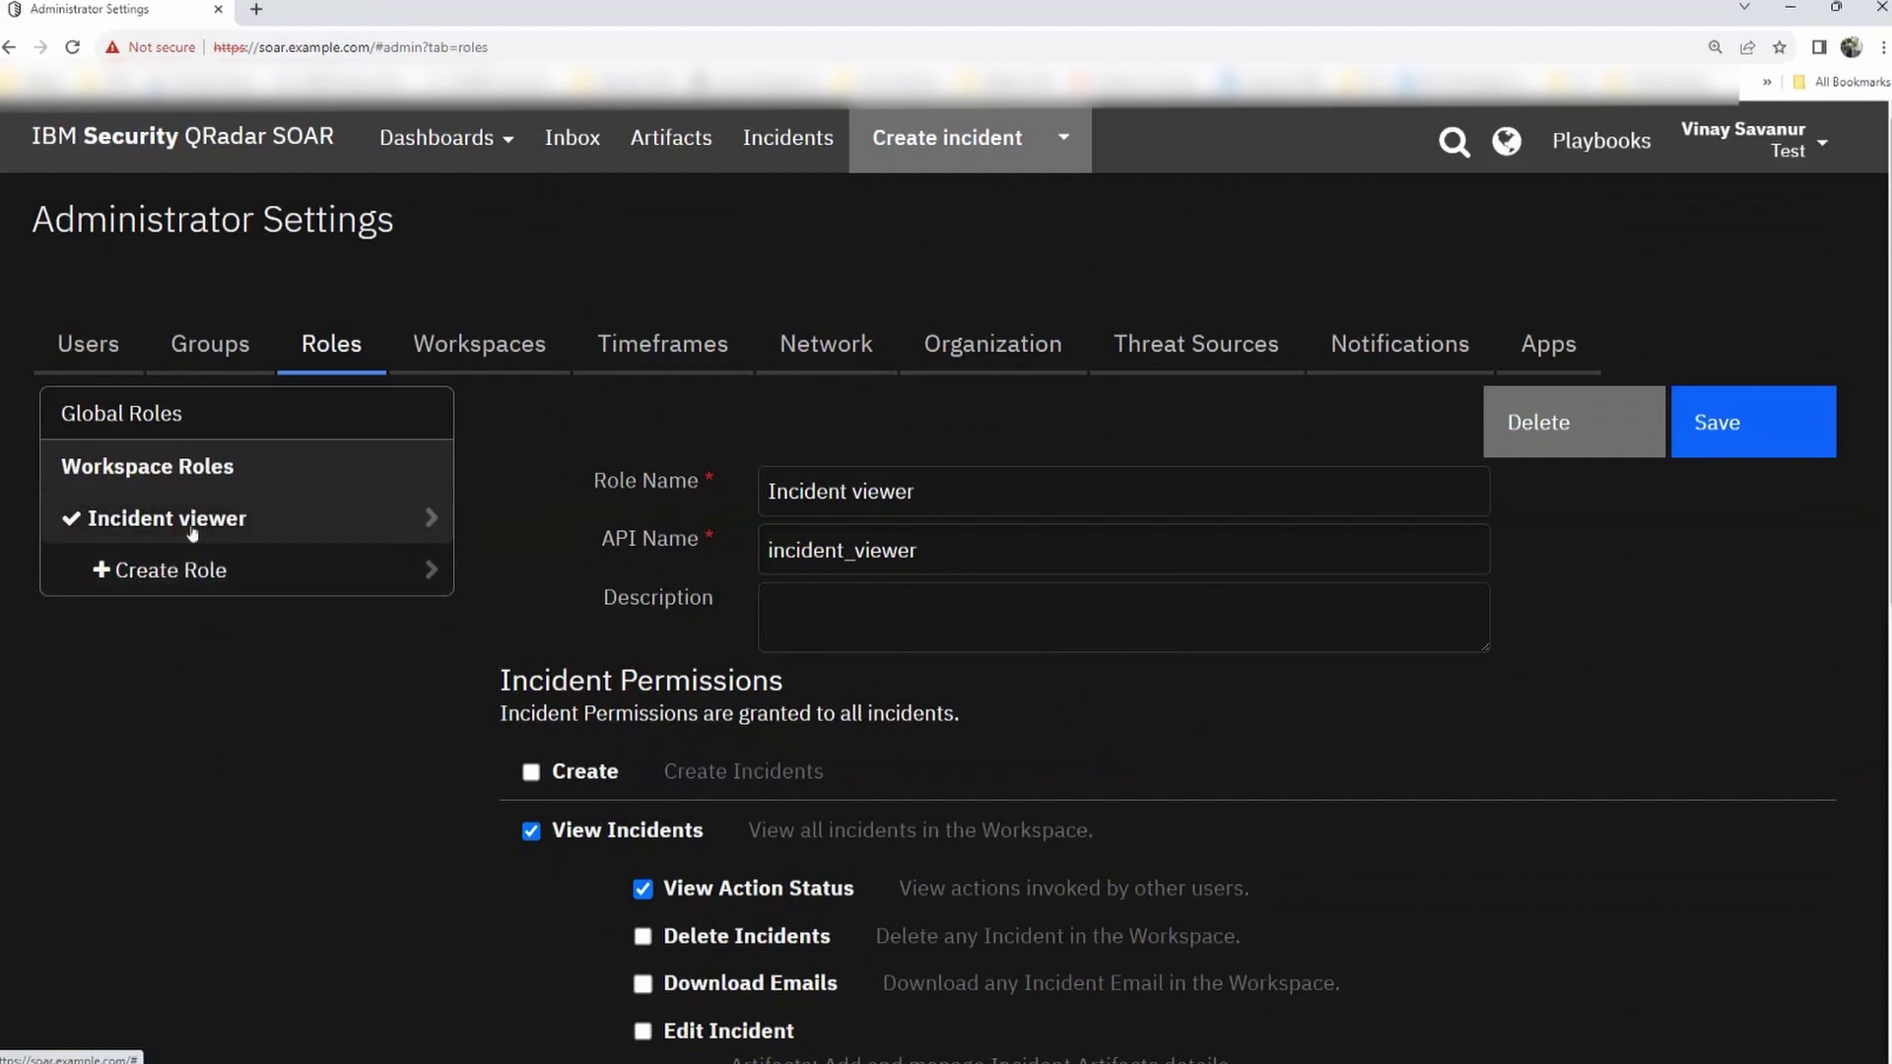
{"action": "scroll", "coordinate": [1231, 570], "scroll_direction": "down", "scroll_amount": 5}
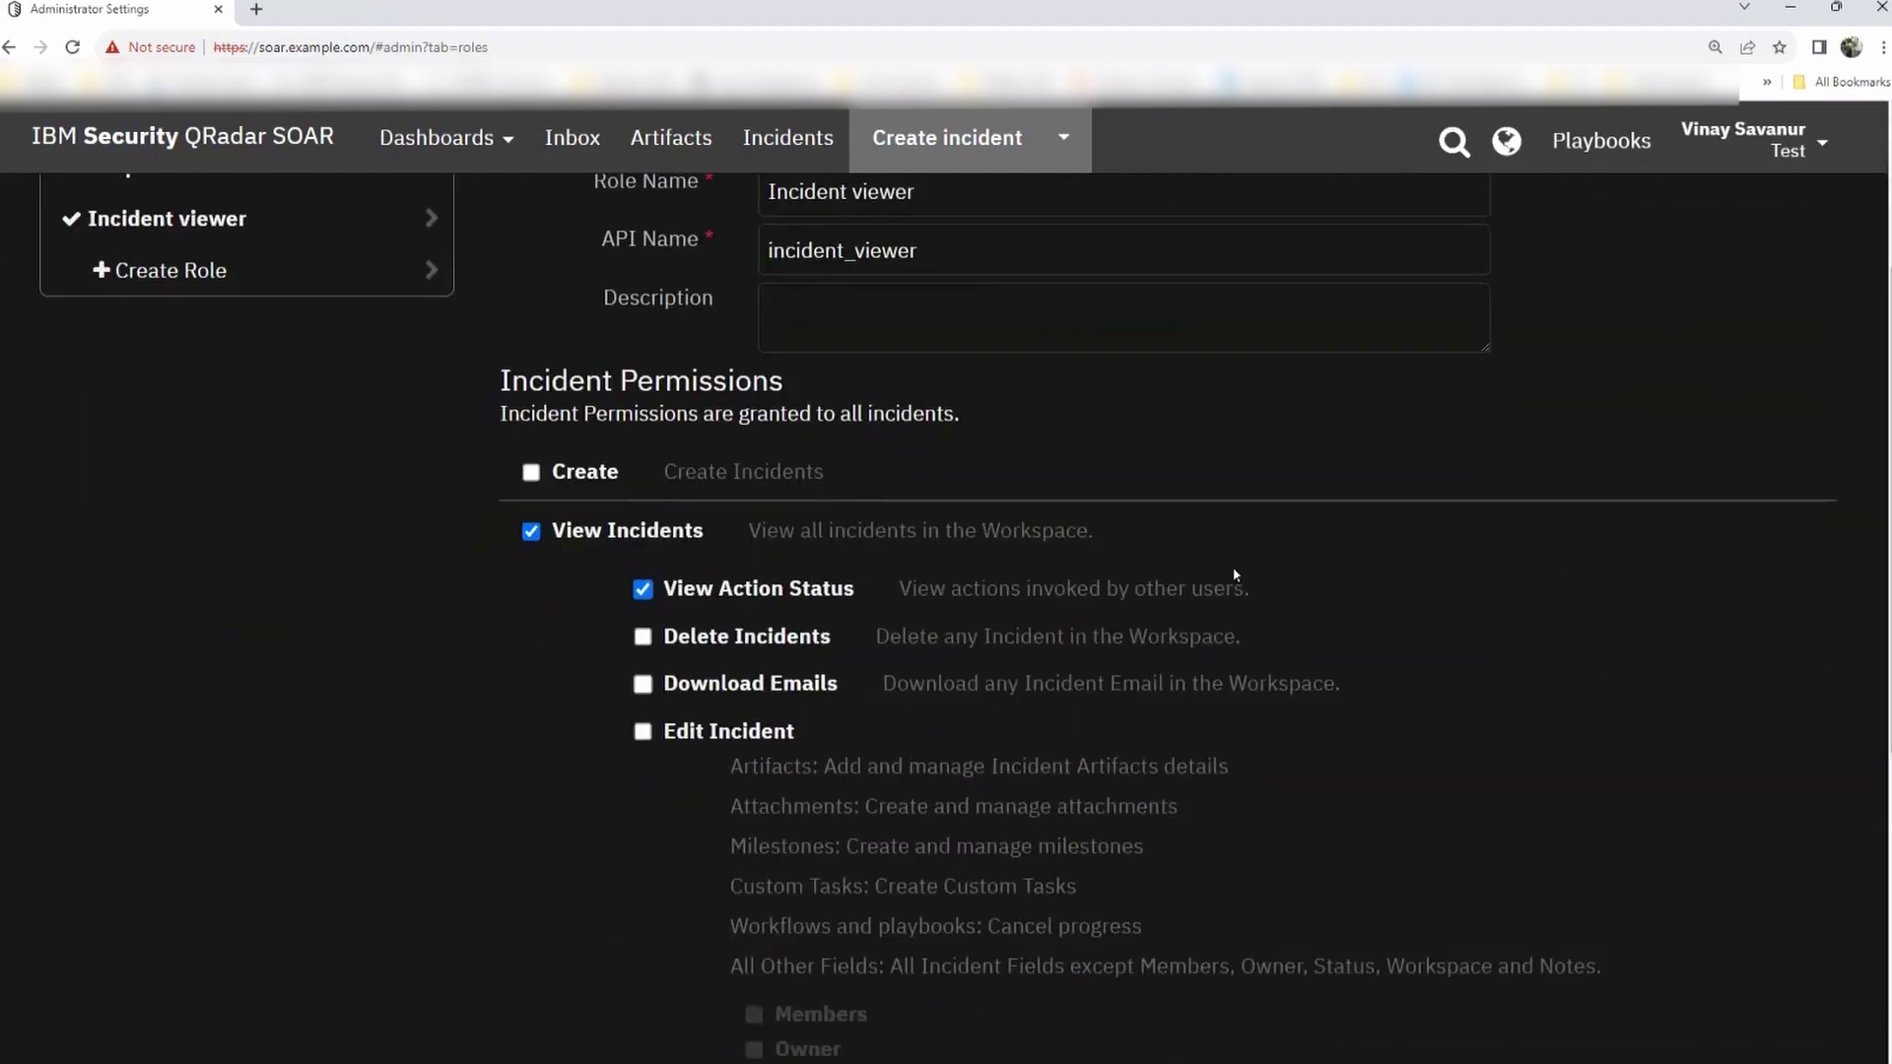
{"action": "scroll", "coordinate": [1231, 569], "scroll_direction": "up", "scroll_amount": 5}
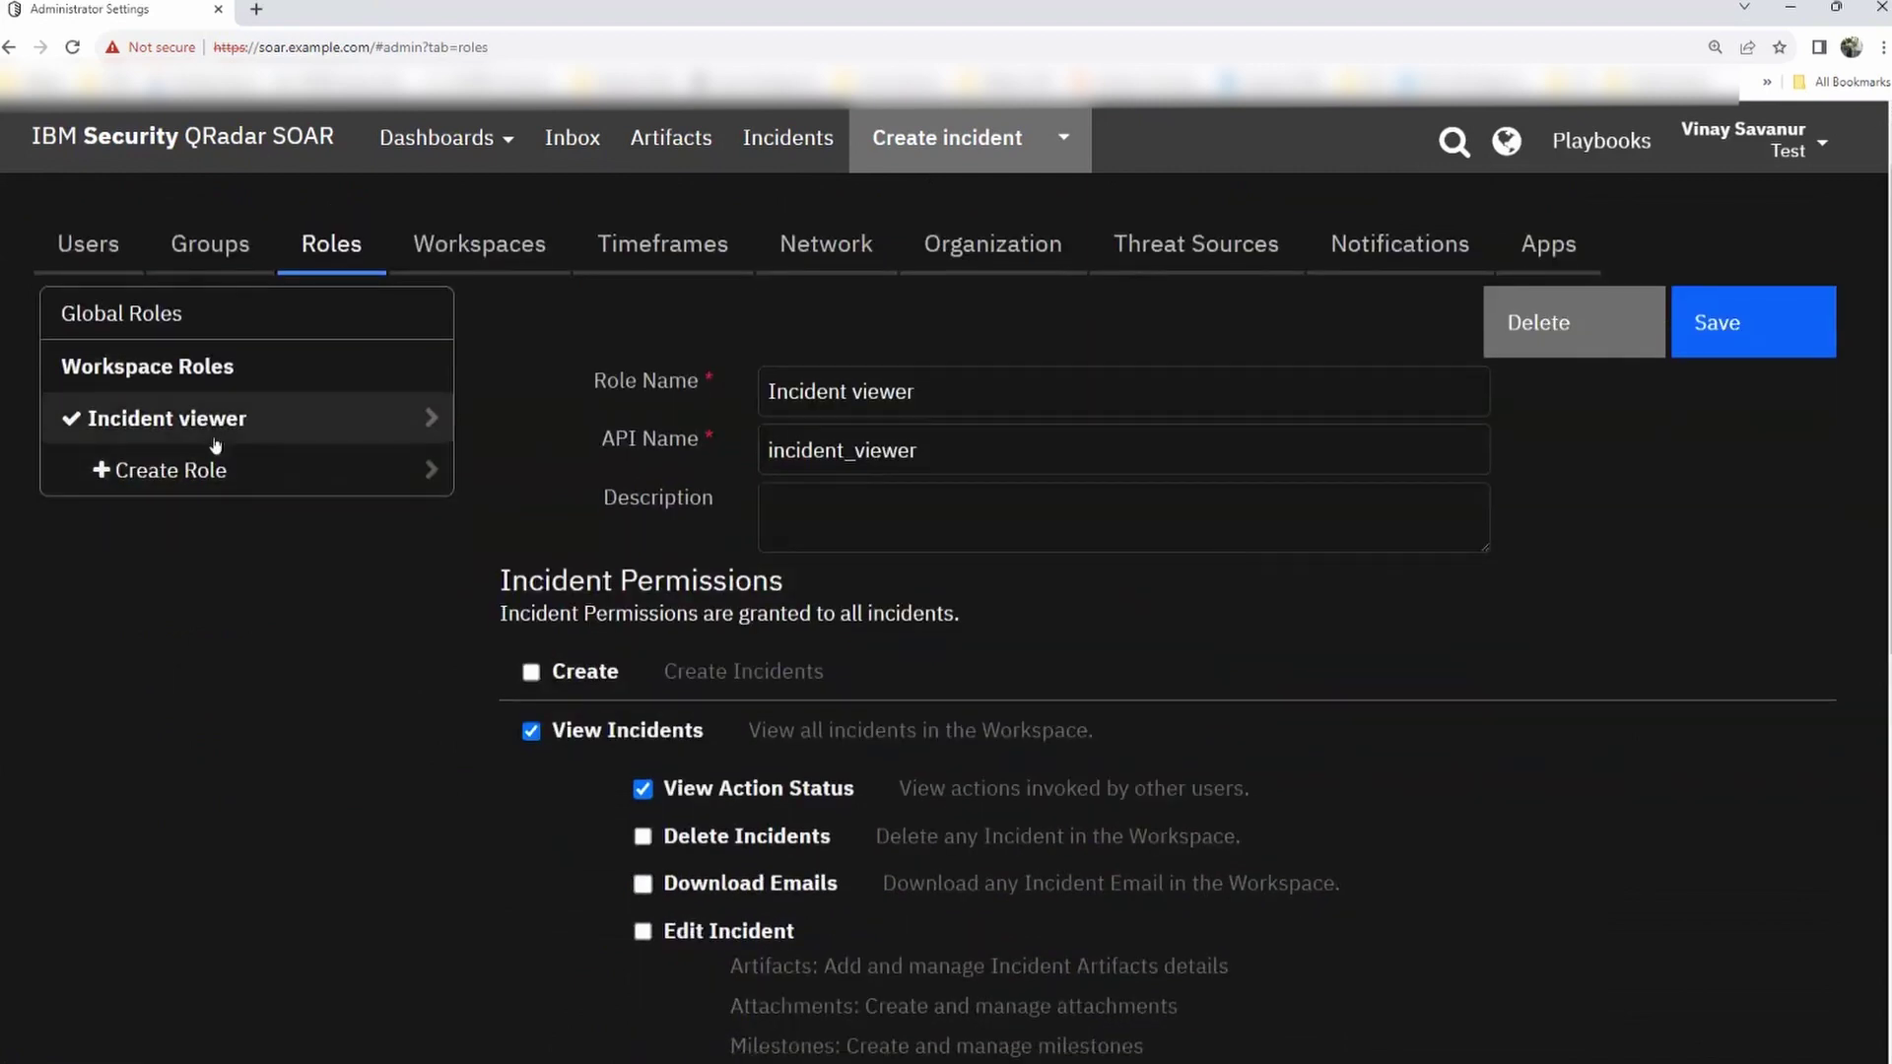
{"action": "scroll", "coordinate": [1544, 591], "scroll_direction": "down", "scroll_amount": 5}
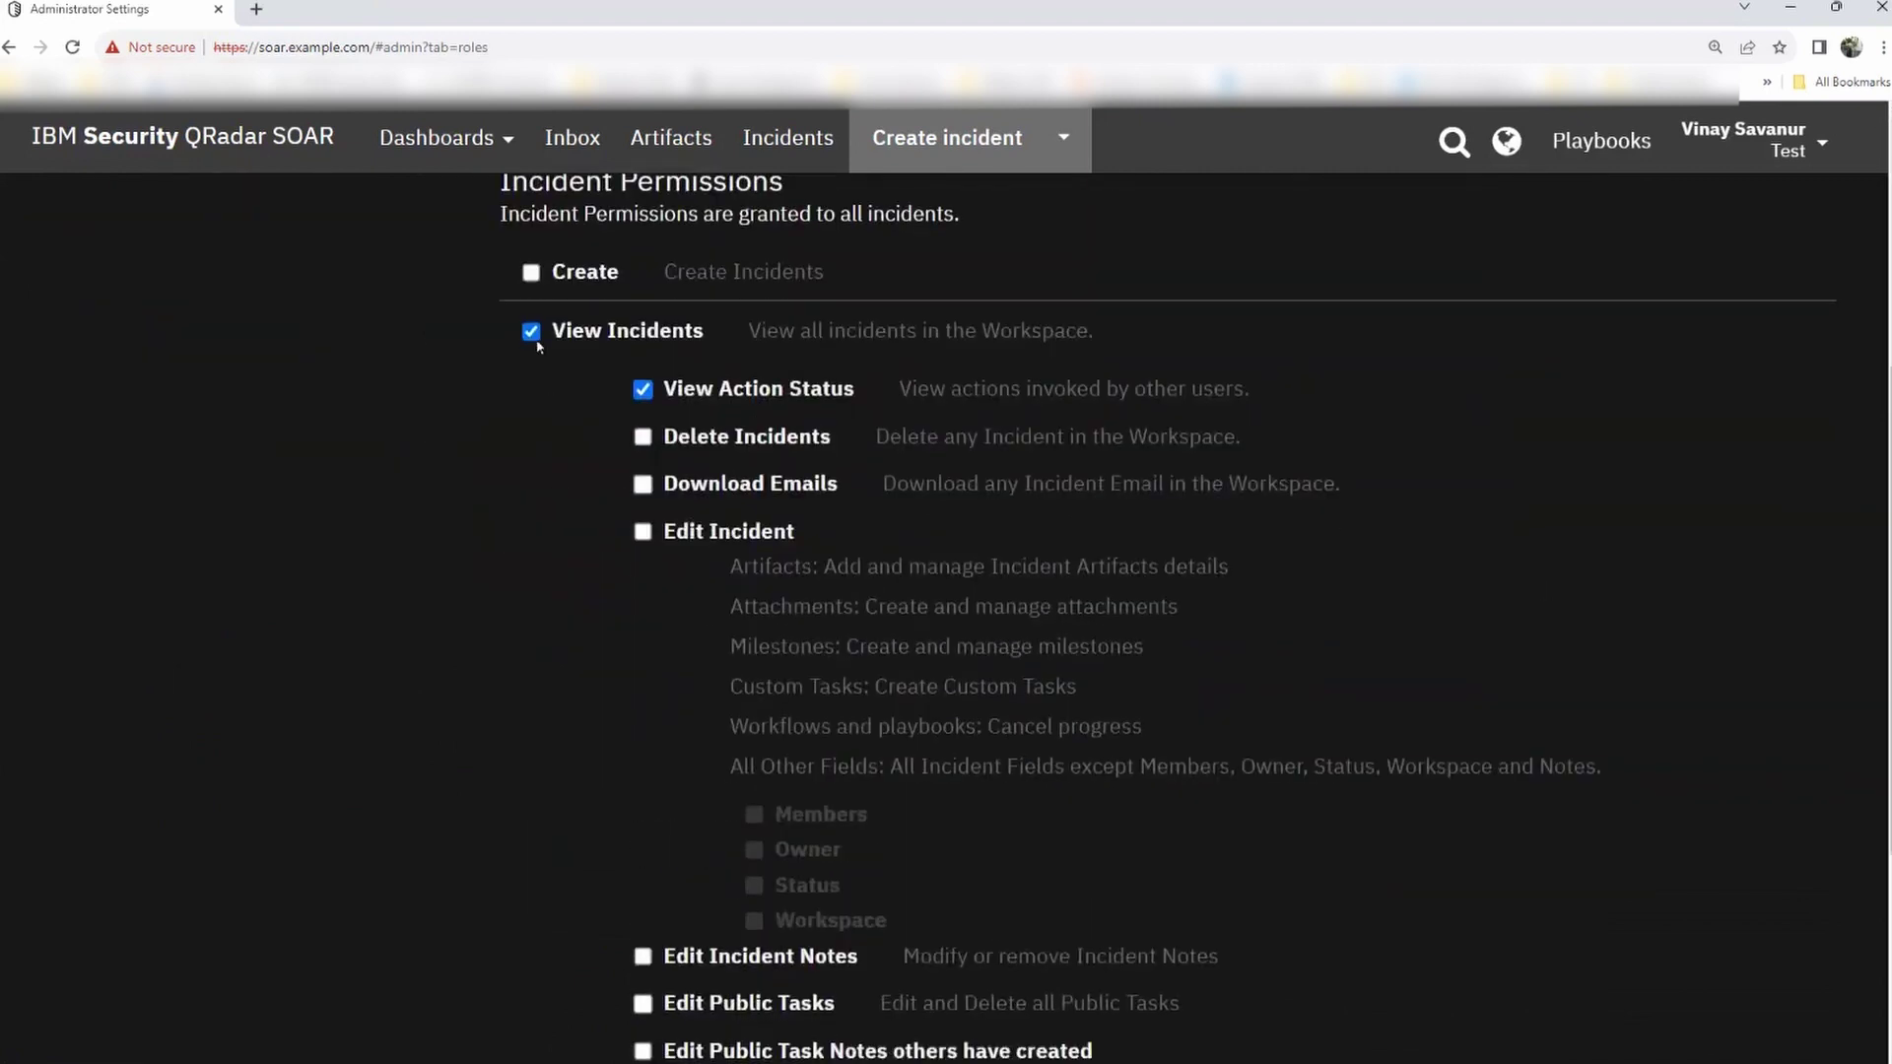
{"action": "scroll", "coordinate": [877, 448], "scroll_direction": "down", "scroll_amount": 6}
{"action": "scroll", "coordinate": [1093, 564], "scroll_direction": "up", "scroll_amount": 7}
{"action": "scroll", "coordinate": [1093, 567], "scroll_direction": "up", "scroll_amount": 3}
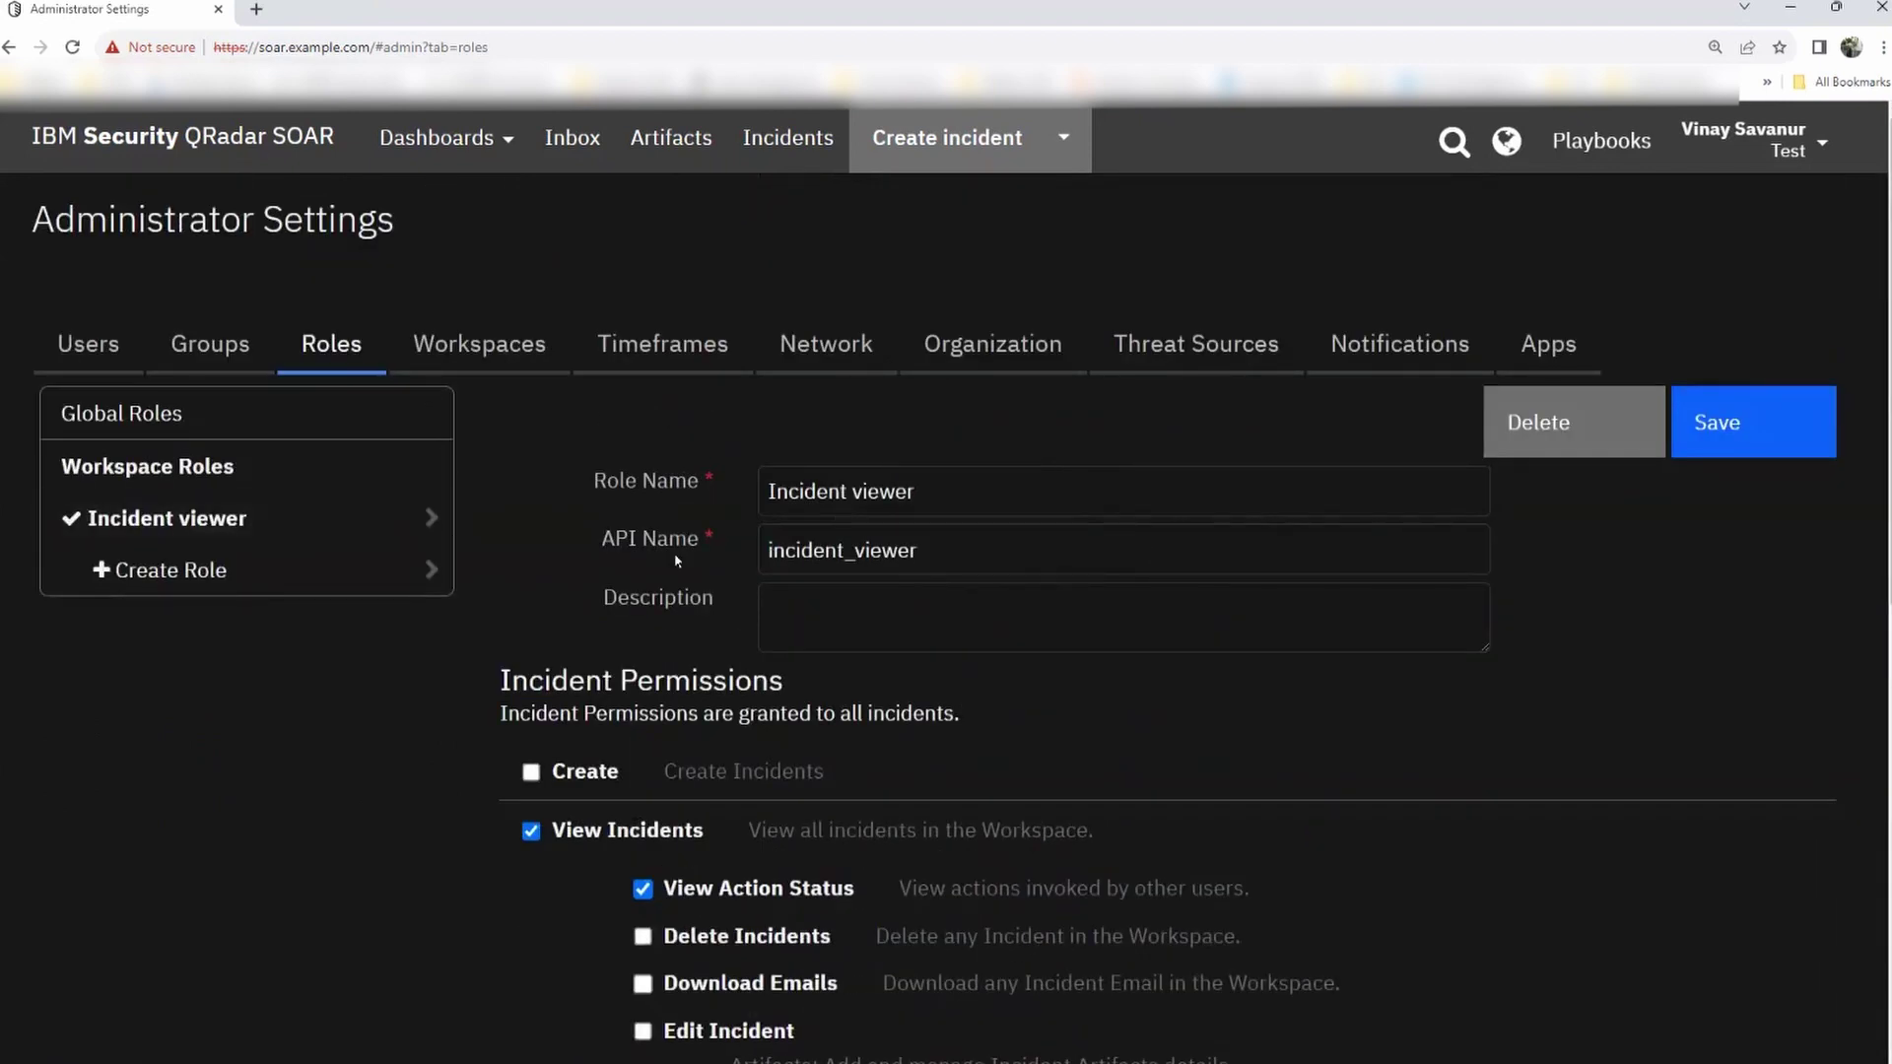
- Open the workspaces settings and read the descriptions of the incident team and IT Operations workspaces
{"action": "left_click", "coordinate": [499, 360]}
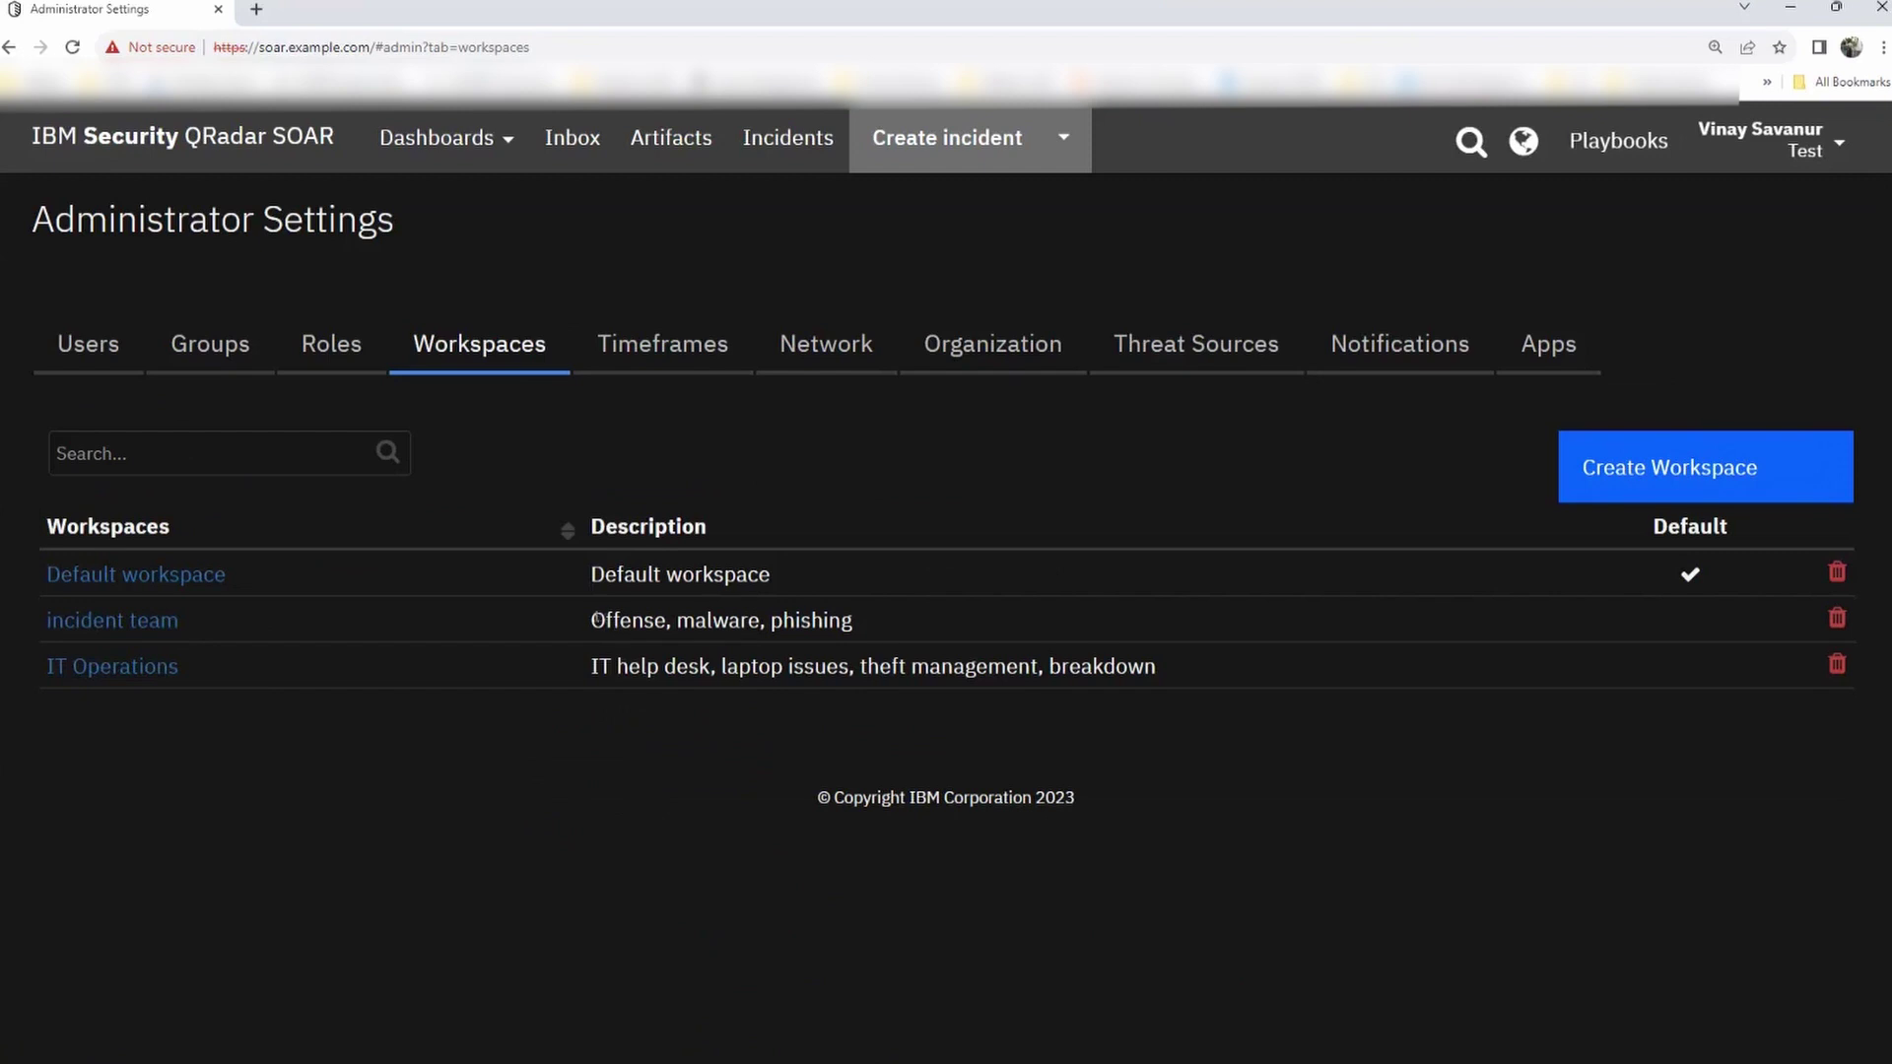
{"action": "left_click_drag", "start_coordinate": [594, 620], "coordinate": [867, 629]}
{"action": "left_click", "coordinate": [896, 629]}
{"action": "left_click_drag", "start_coordinate": [592, 668], "coordinate": [1161, 671]}
{"action": "left_click", "coordinate": [747, 716]}
{"action": "left_click_drag", "start_coordinate": [588, 672], "coordinate": [1162, 680]}
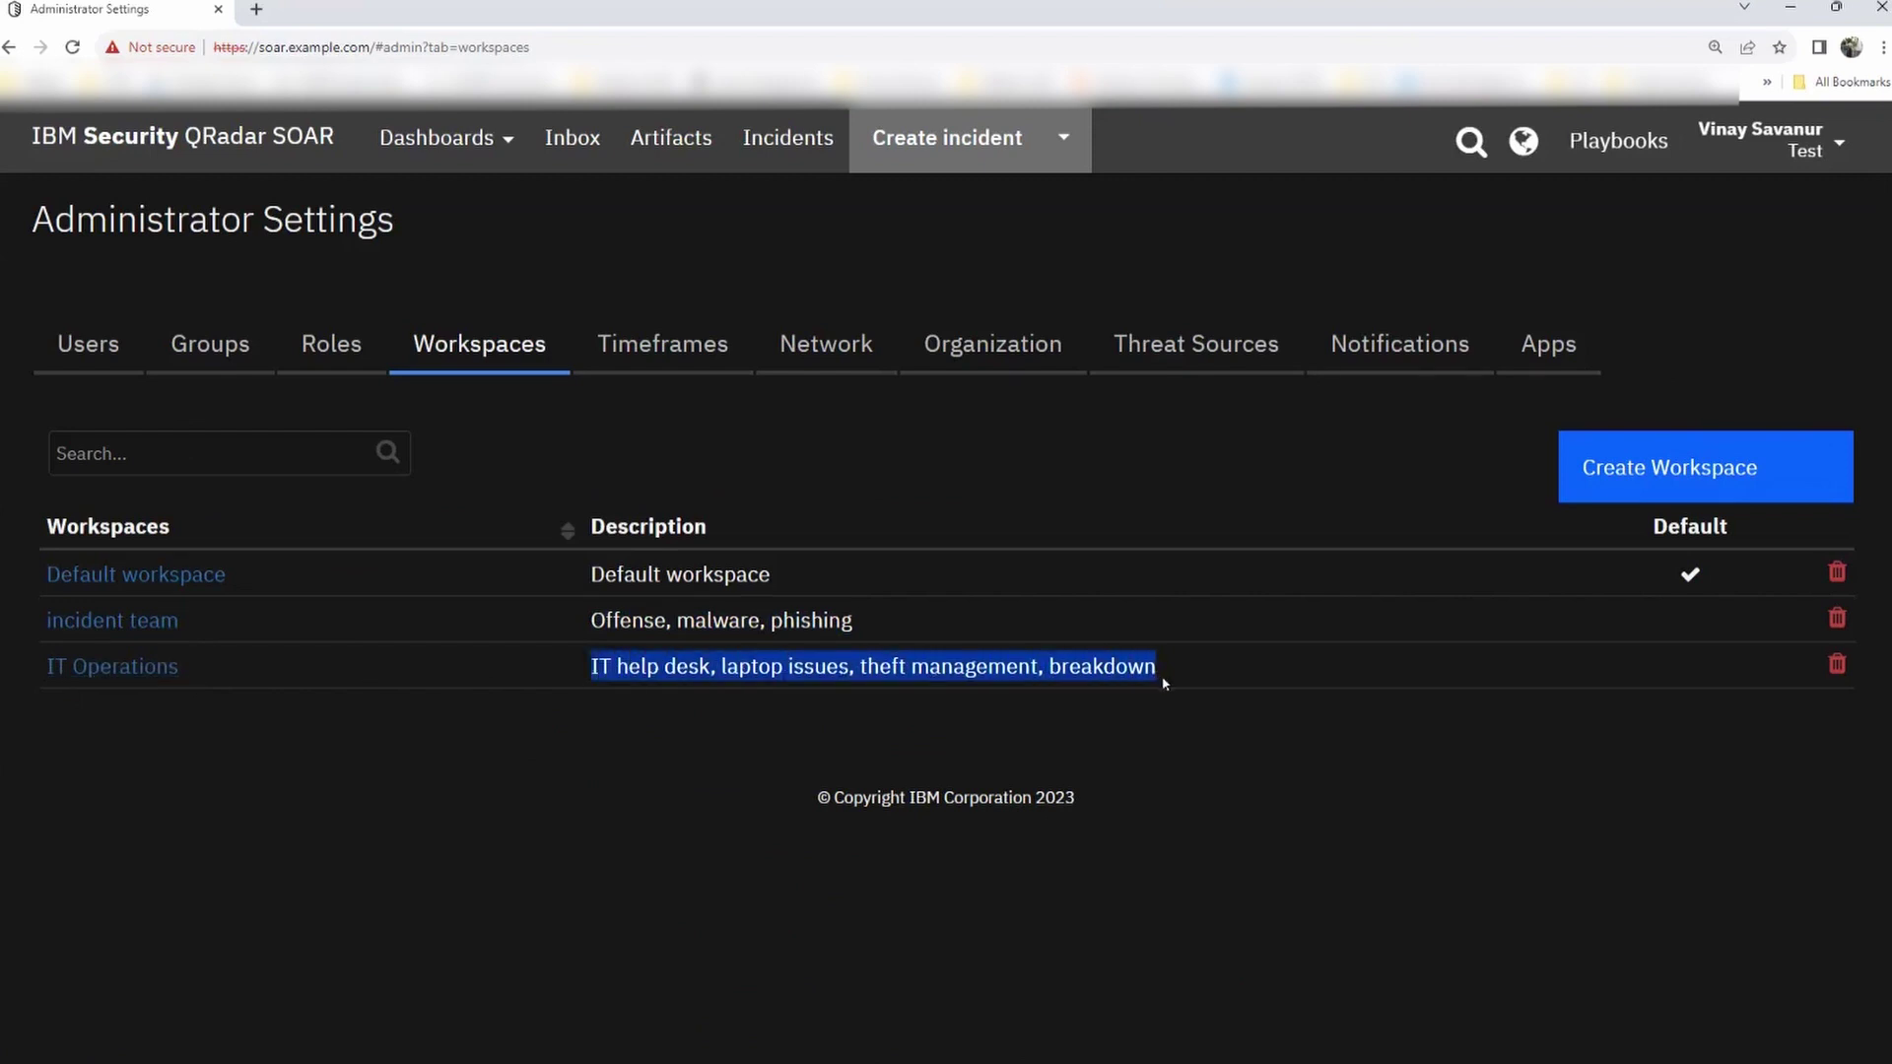
- View the fields of the new workspace form and cancel it without creating a workspace
{"action": "left_click", "coordinate": [744, 749]}
{"action": "left_click", "coordinate": [1659, 467]}
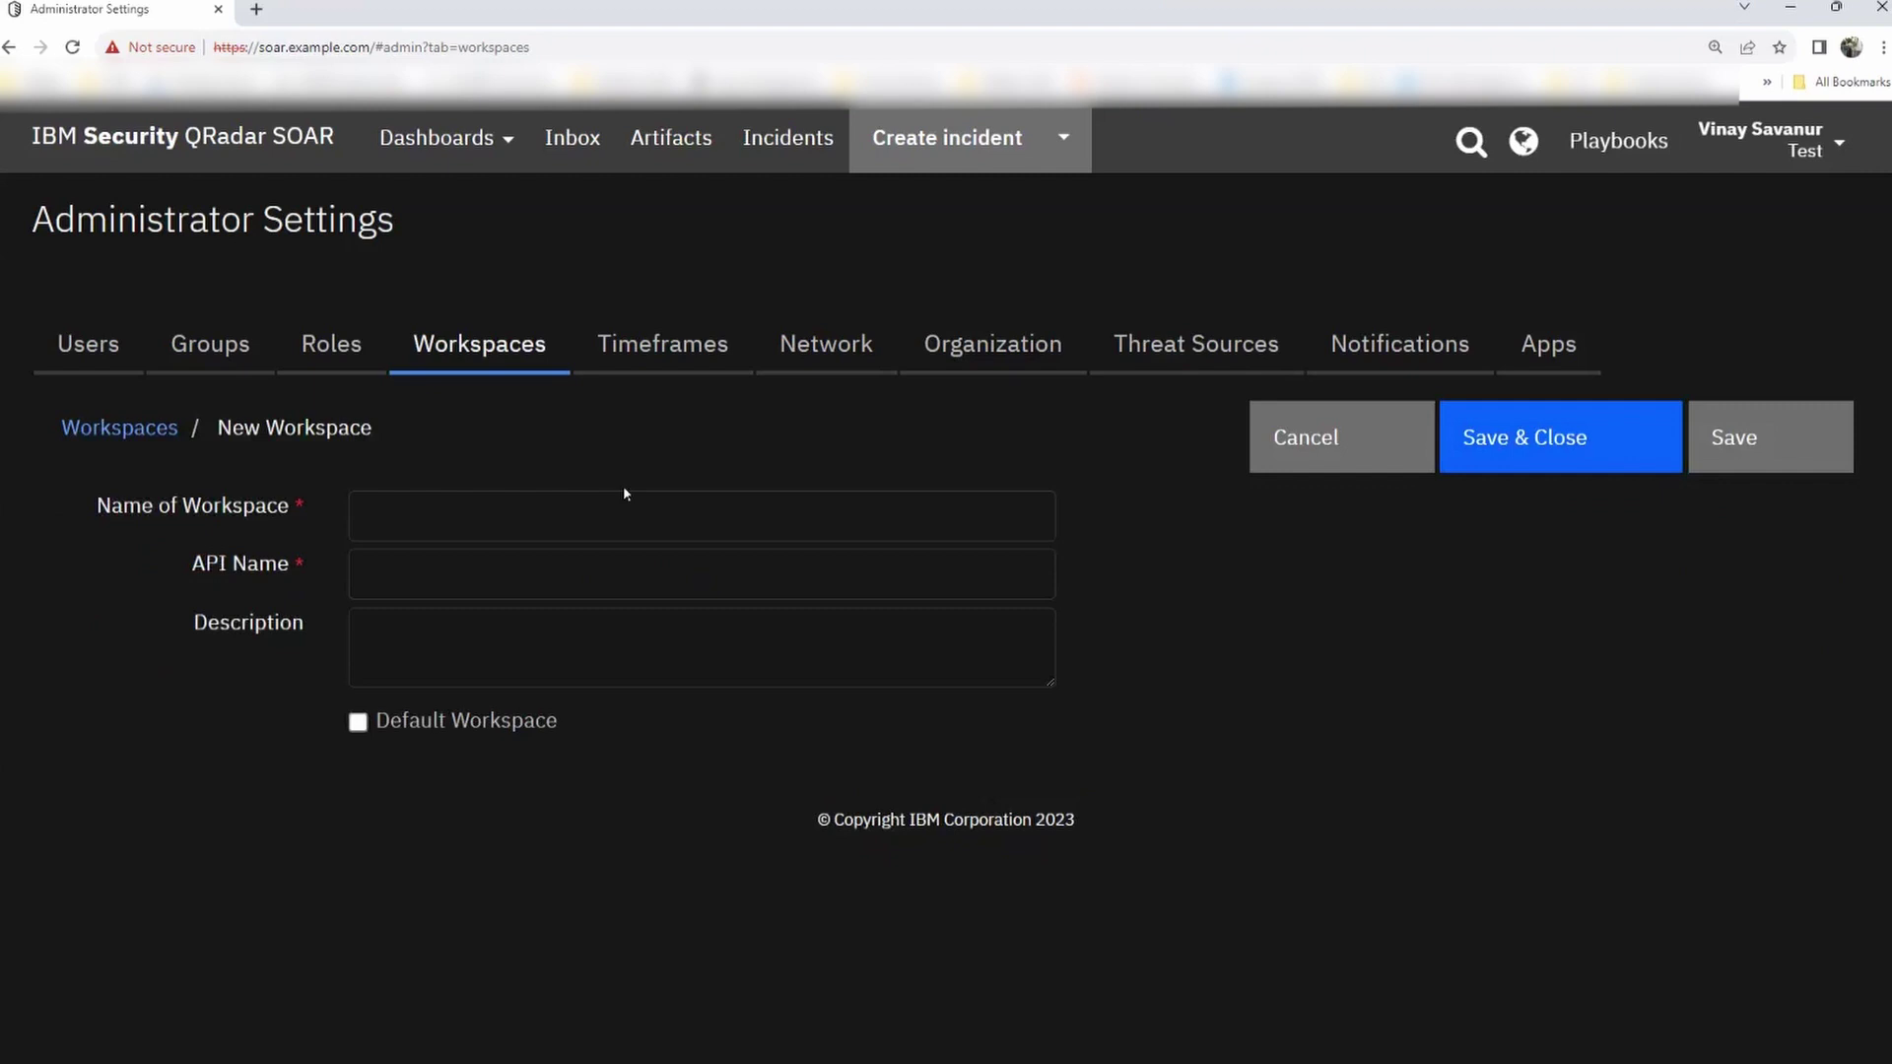
{"action": "left_click", "coordinate": [1379, 463]}
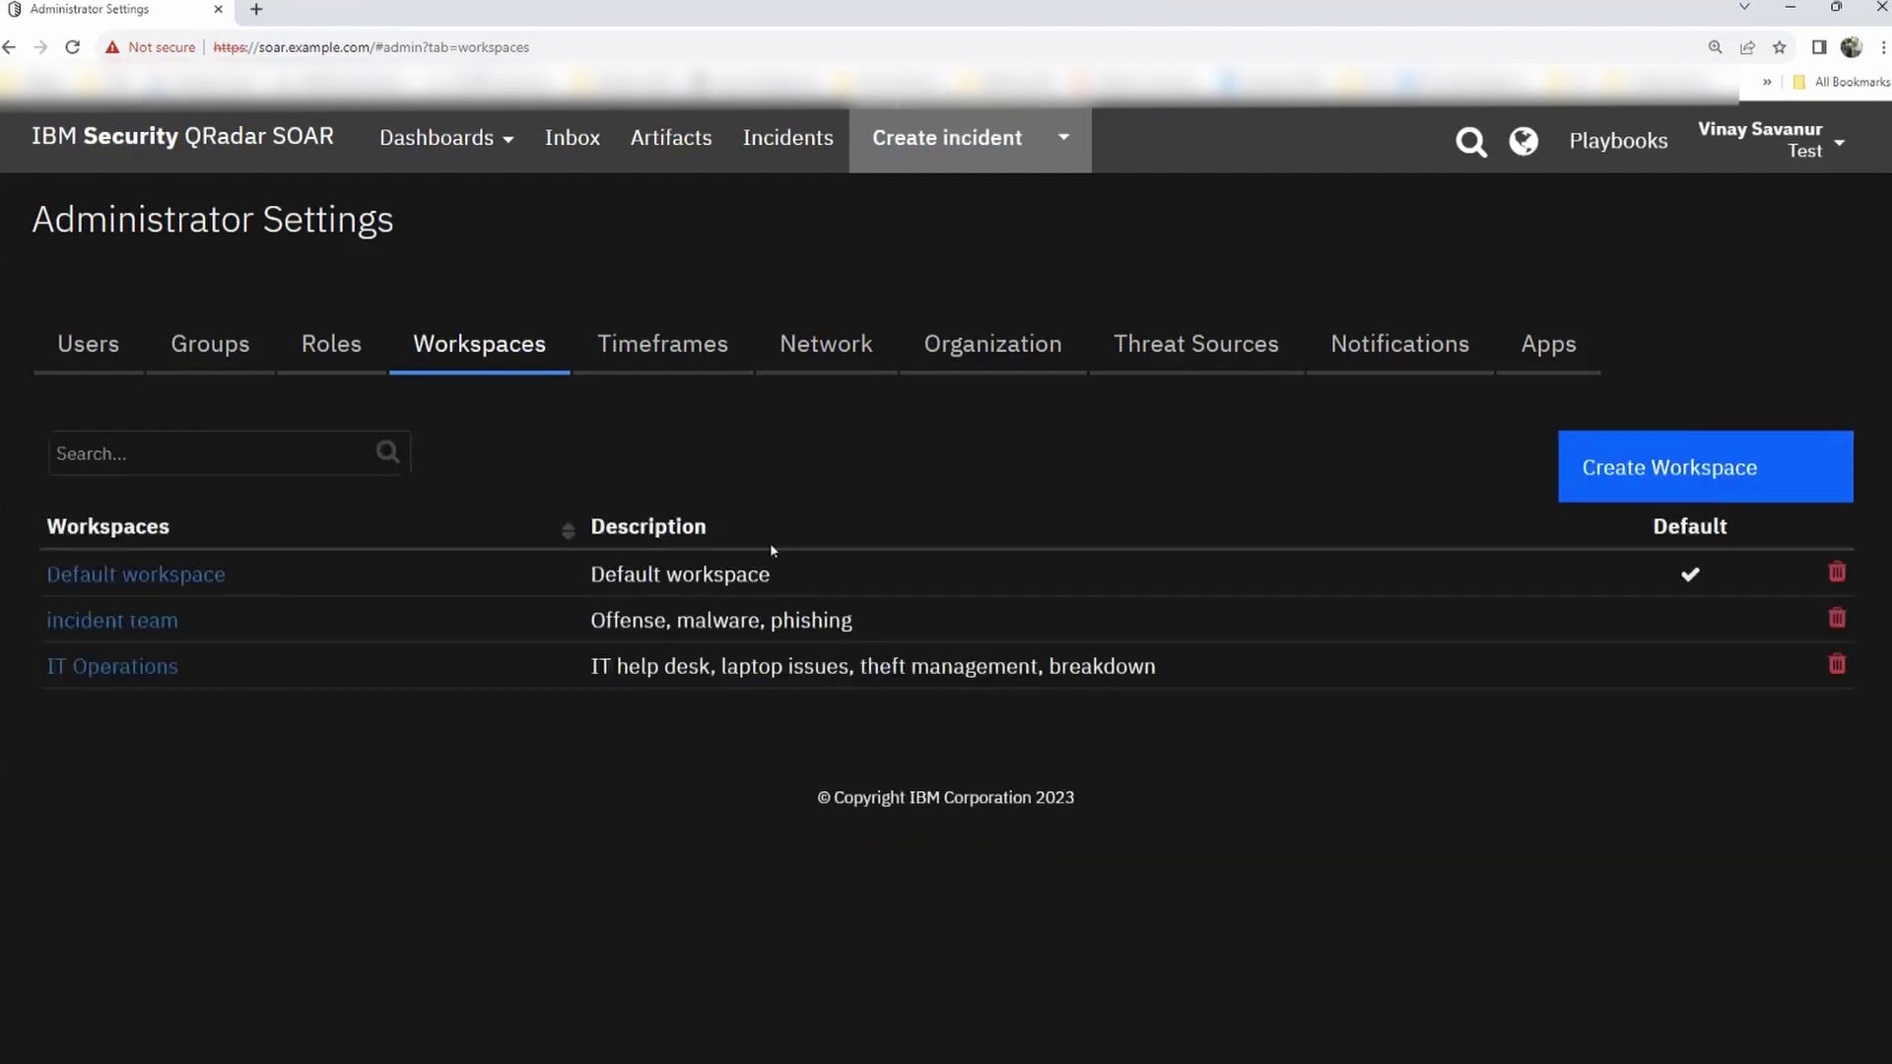
- Review the network access settings, including the fields for adding a permitted IP, and close the form without adding one
{"action": "left_click", "coordinate": [813, 362]}
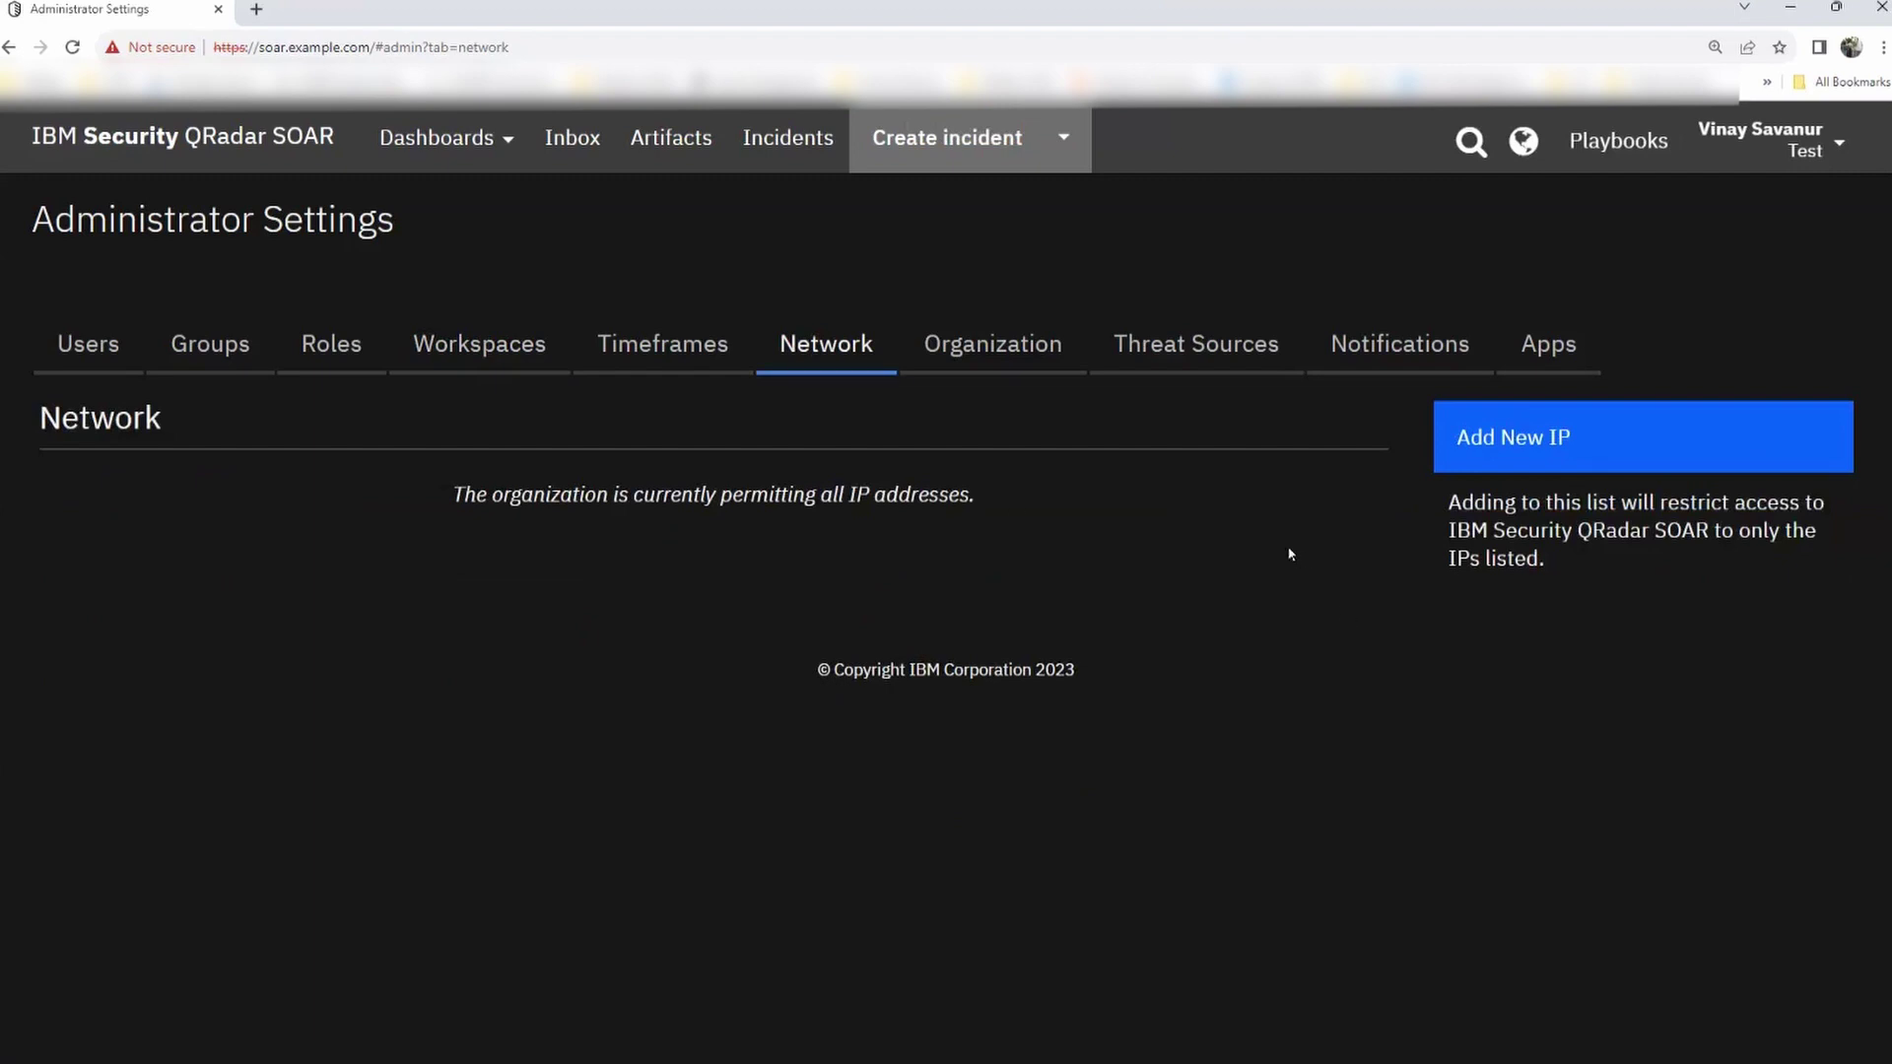
{"action": "left_click_drag", "start_coordinate": [454, 495], "coordinate": [983, 493]}
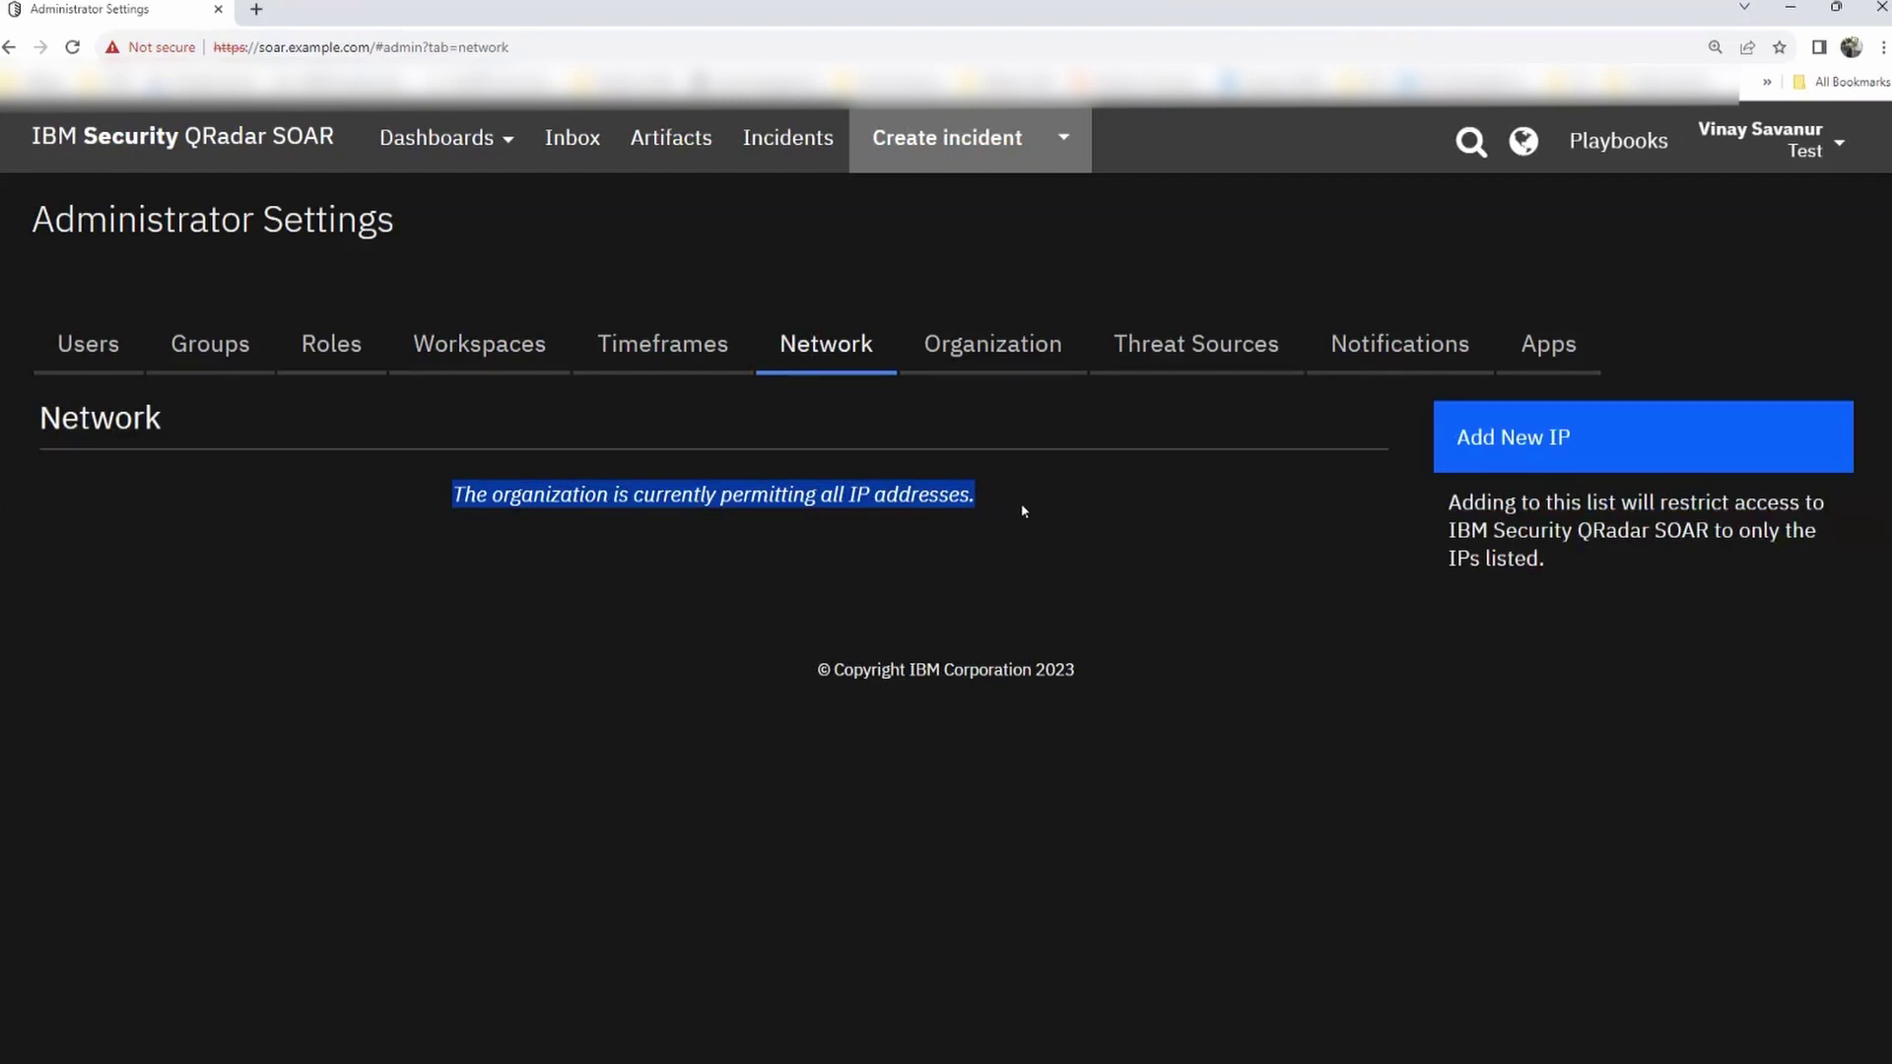
{"action": "left_click", "coordinate": [1483, 451]}
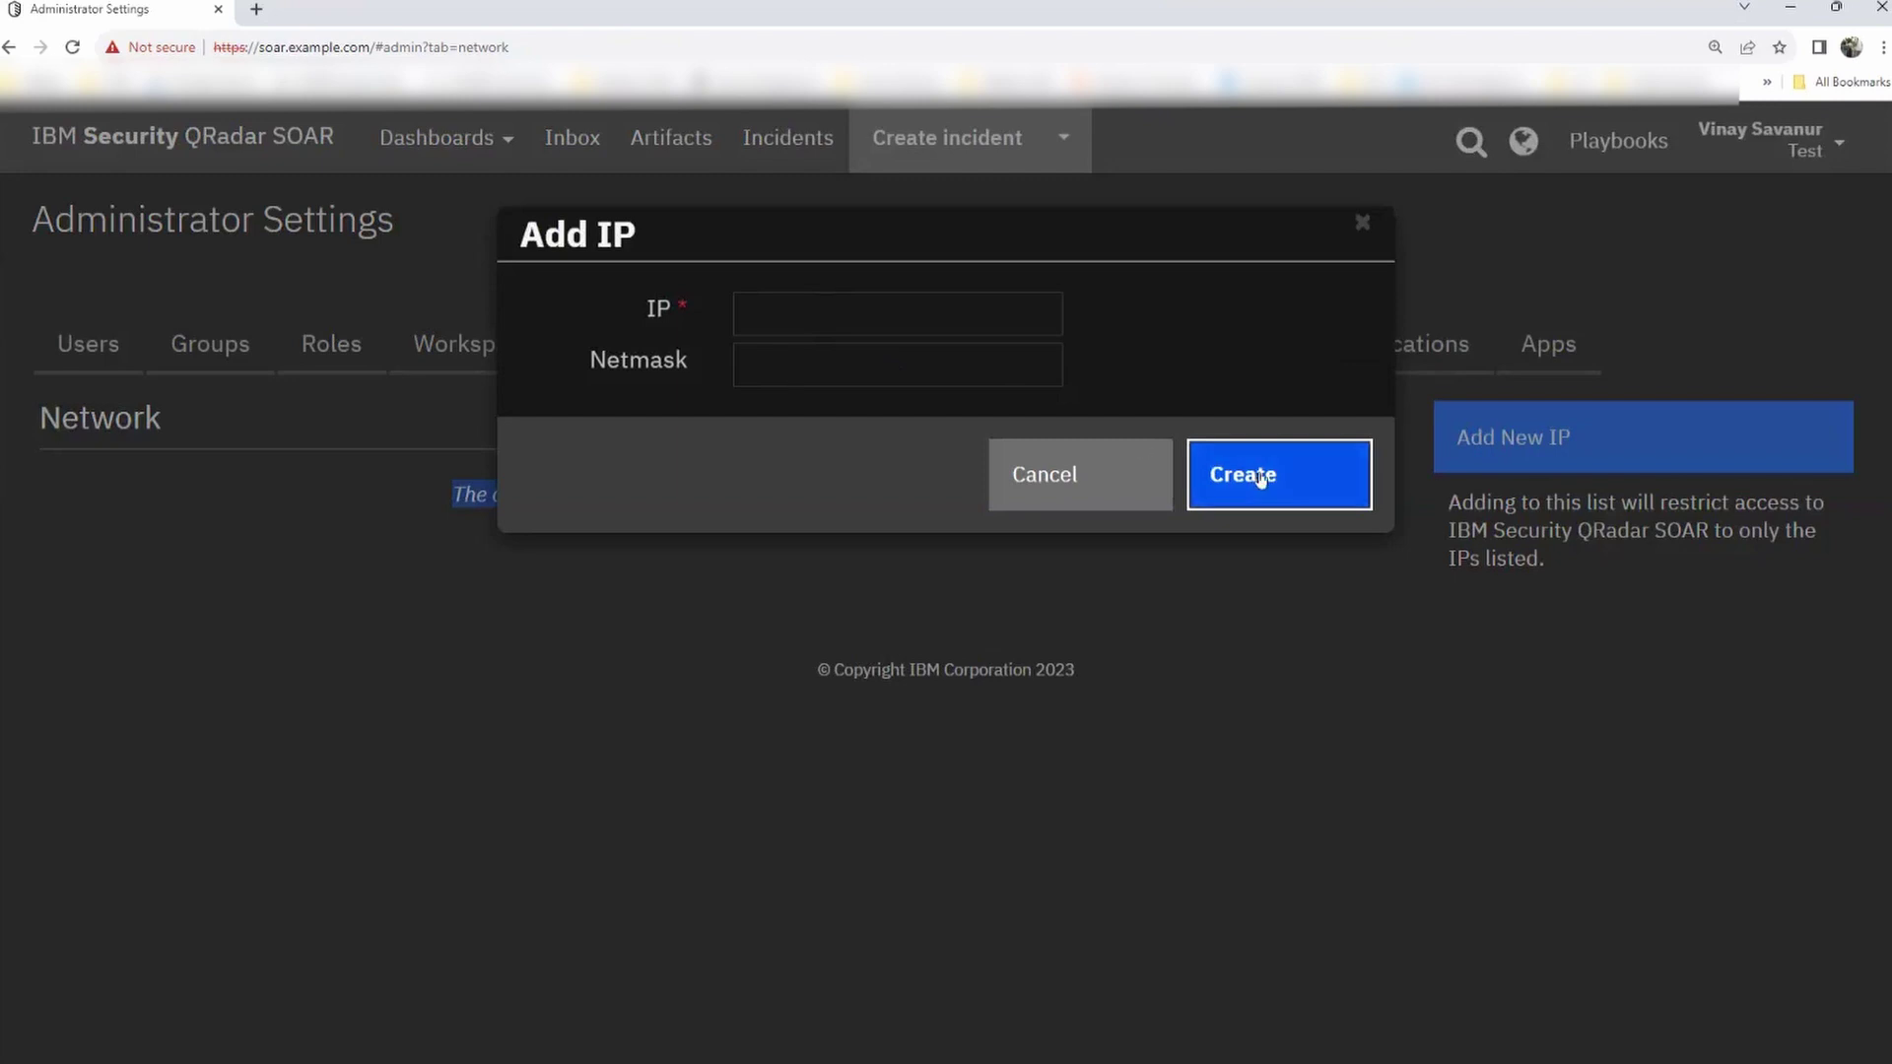
{"action": "left_click", "coordinate": [1363, 225]}
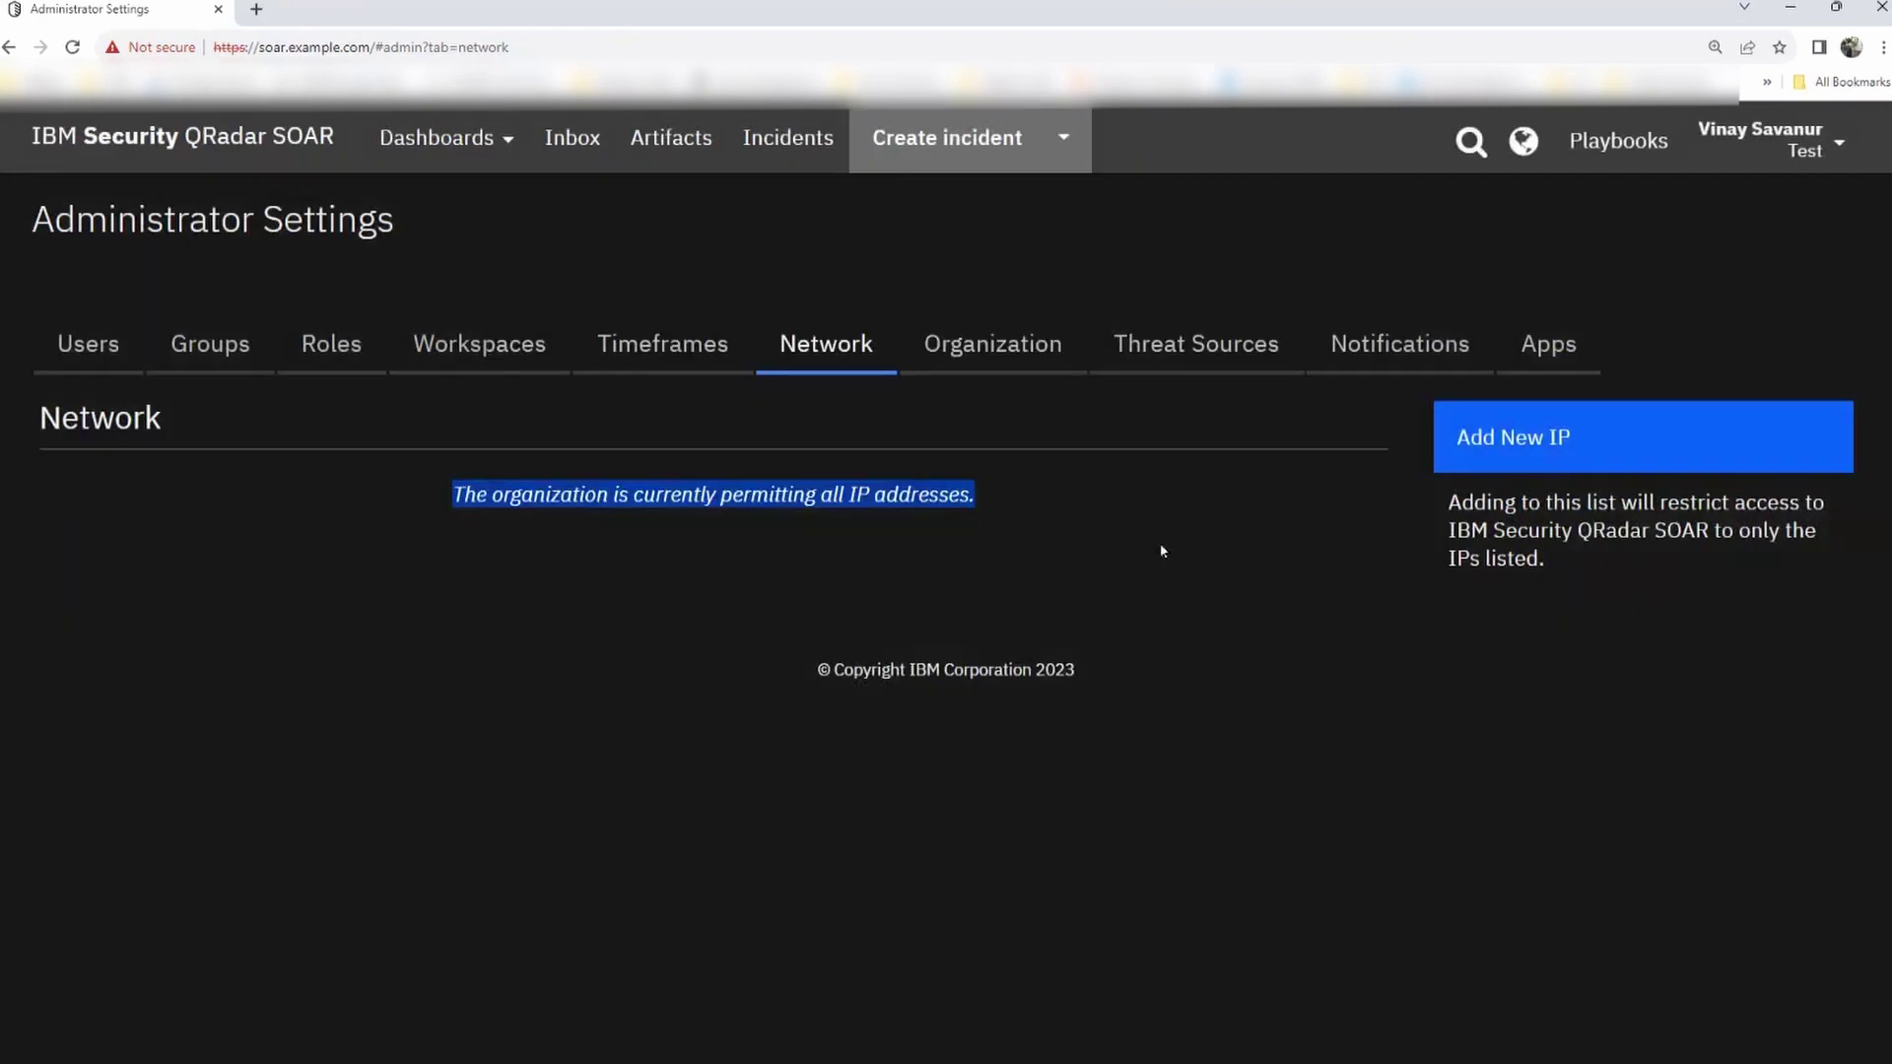
{"action": "left_click", "coordinate": [1094, 522]}
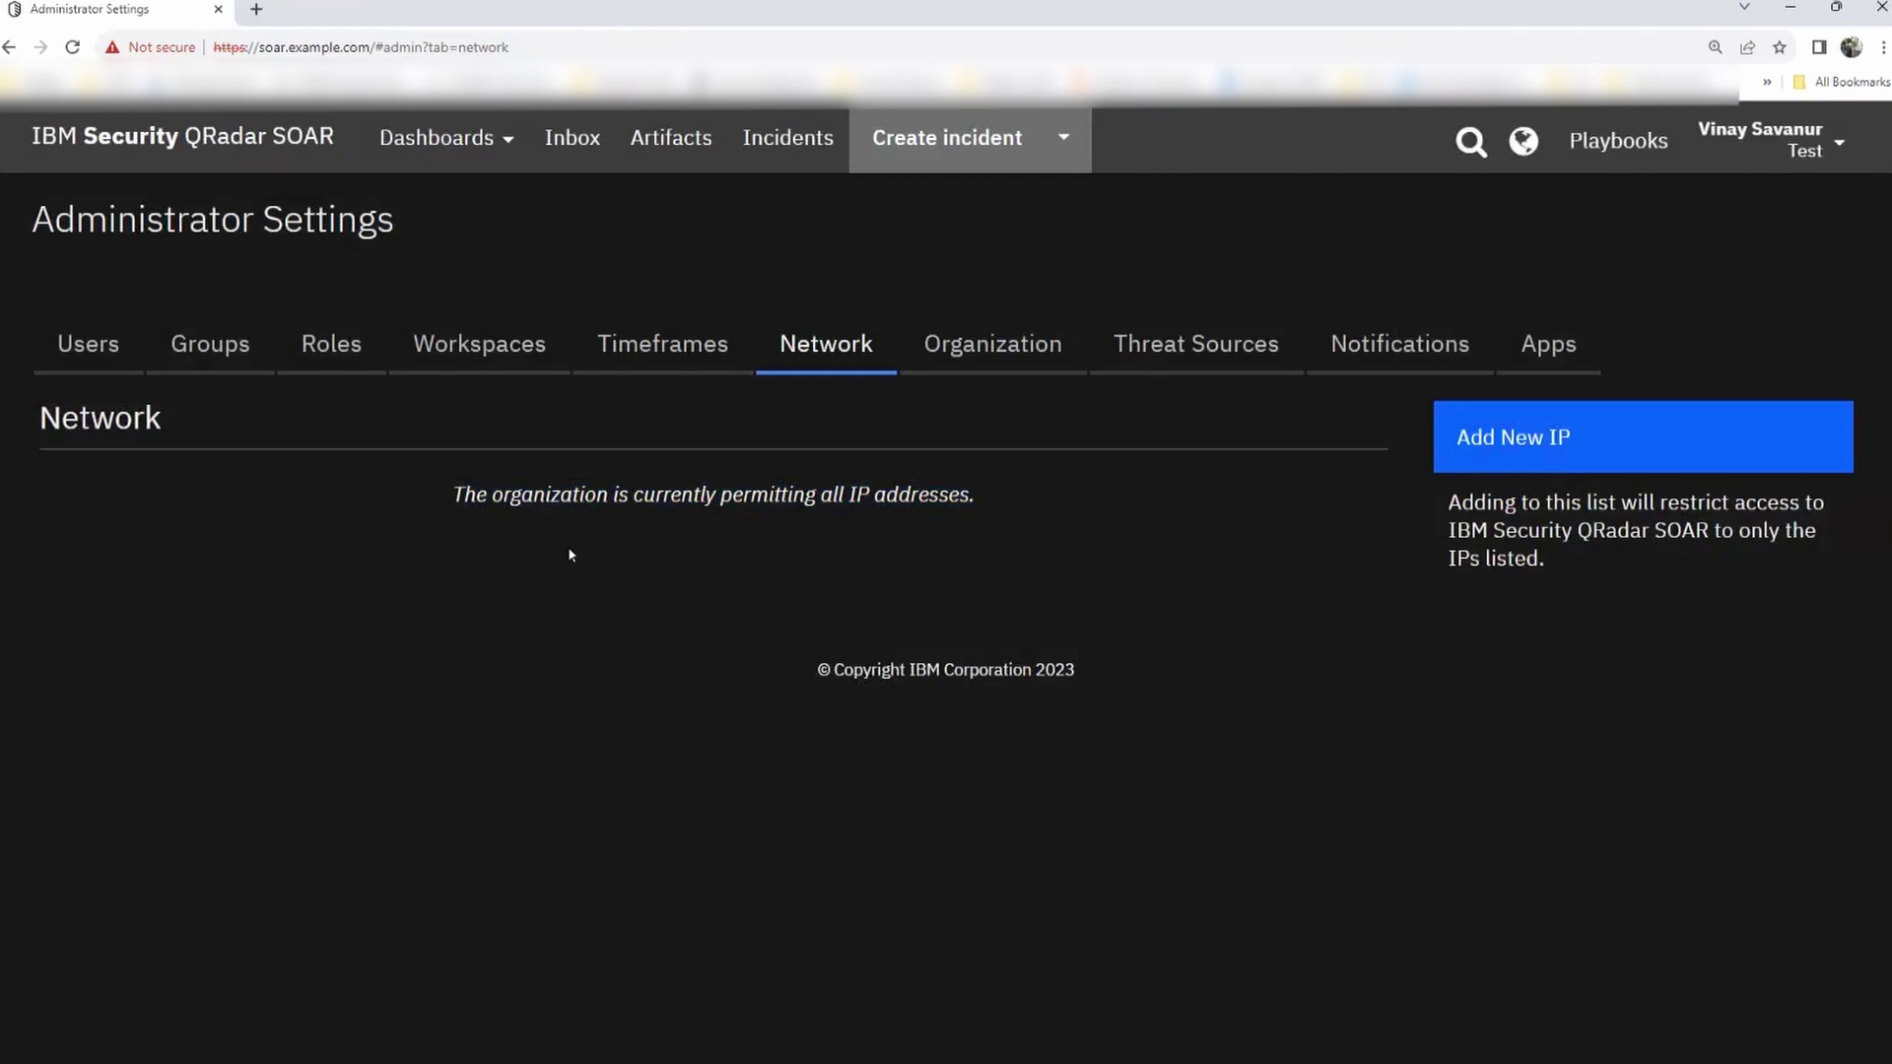
- Open the general organization details and read the resutil editorg instructions, ID, organization name, state and zip code
{"action": "left_click", "coordinate": [983, 356]}
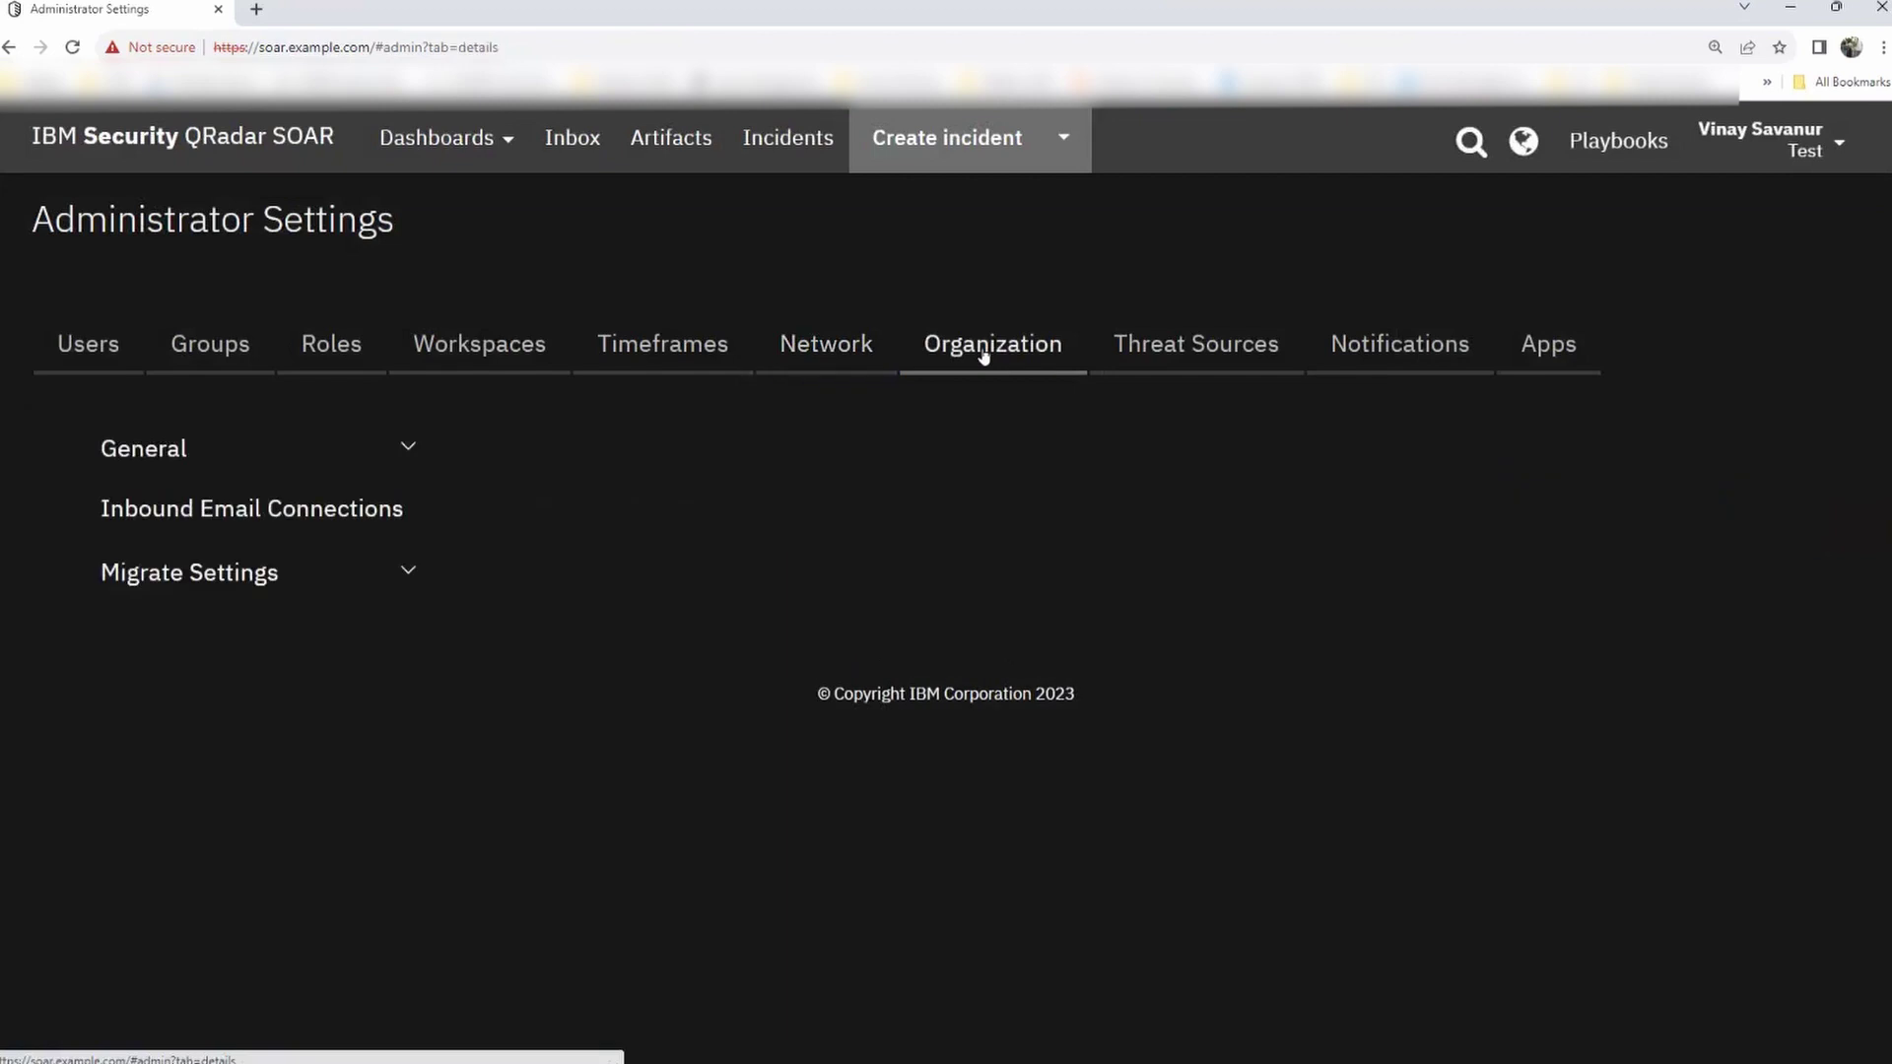
{"action": "left_click", "coordinate": [293, 470]}
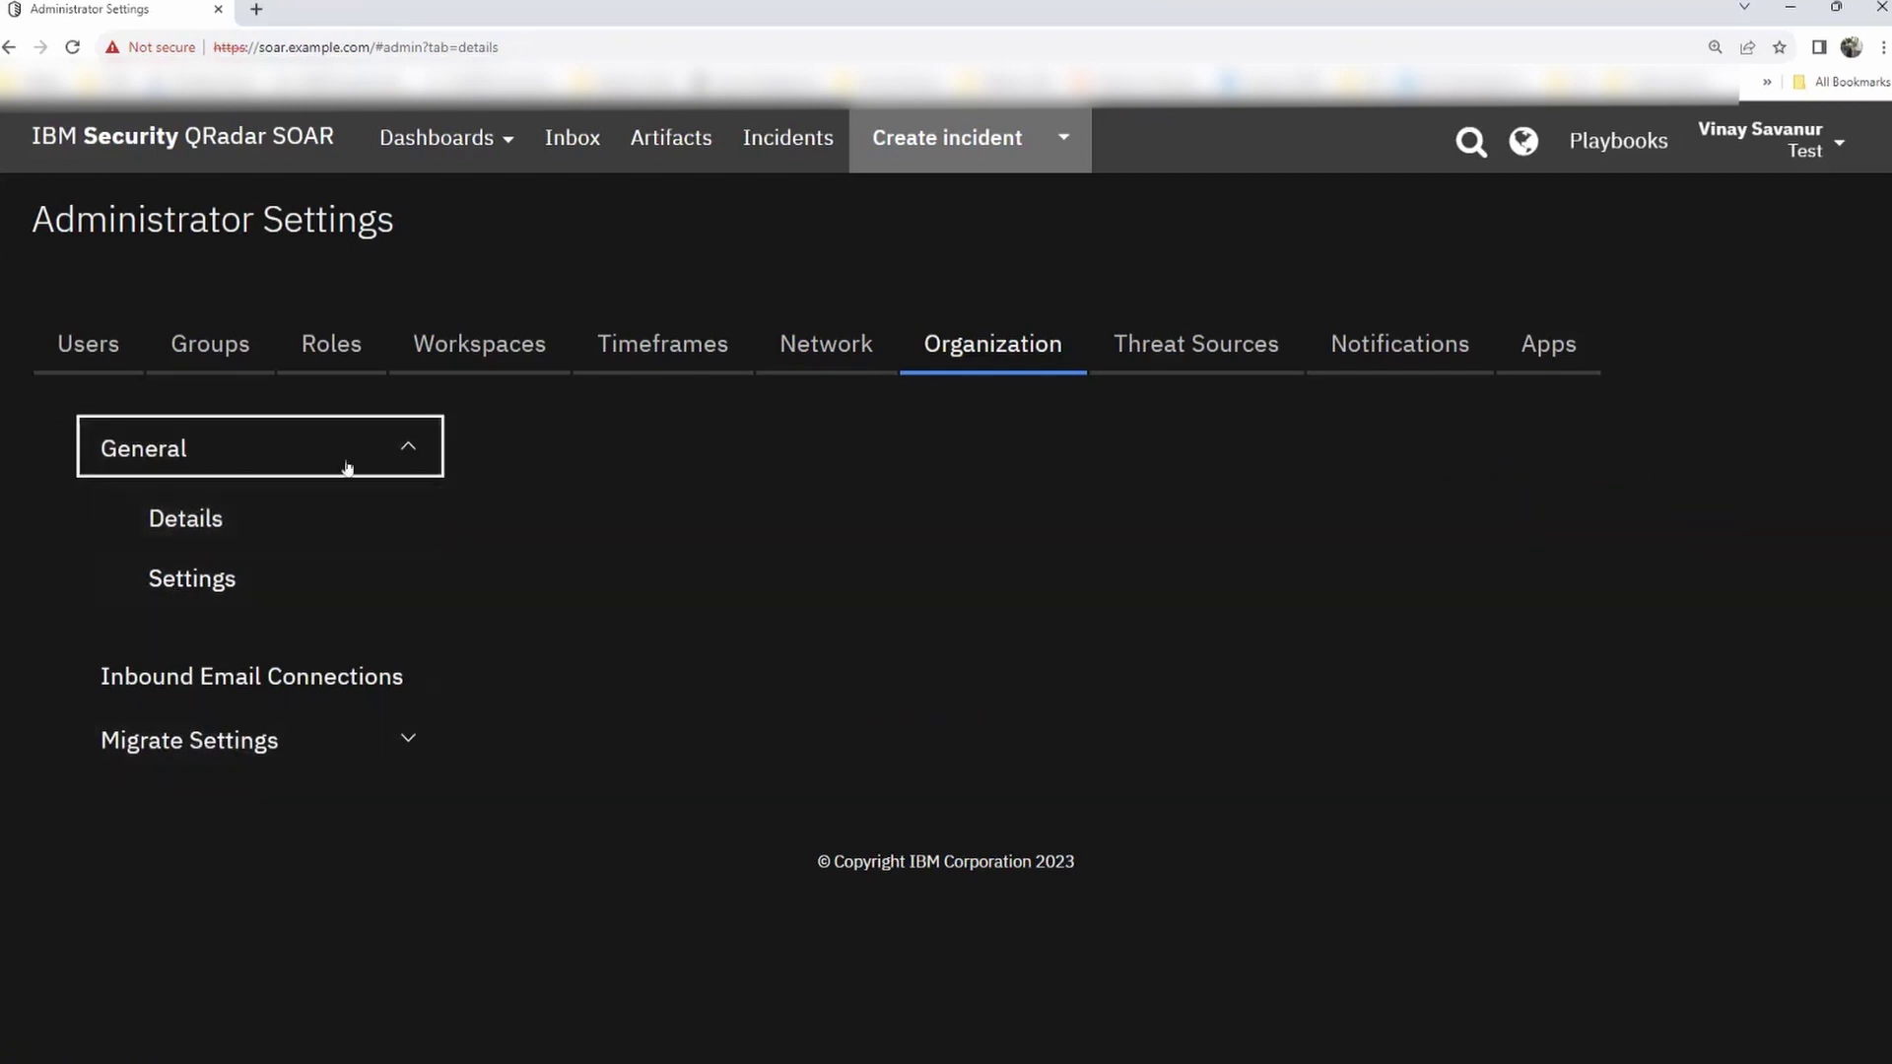
{"action": "left_click", "coordinate": [193, 522]}
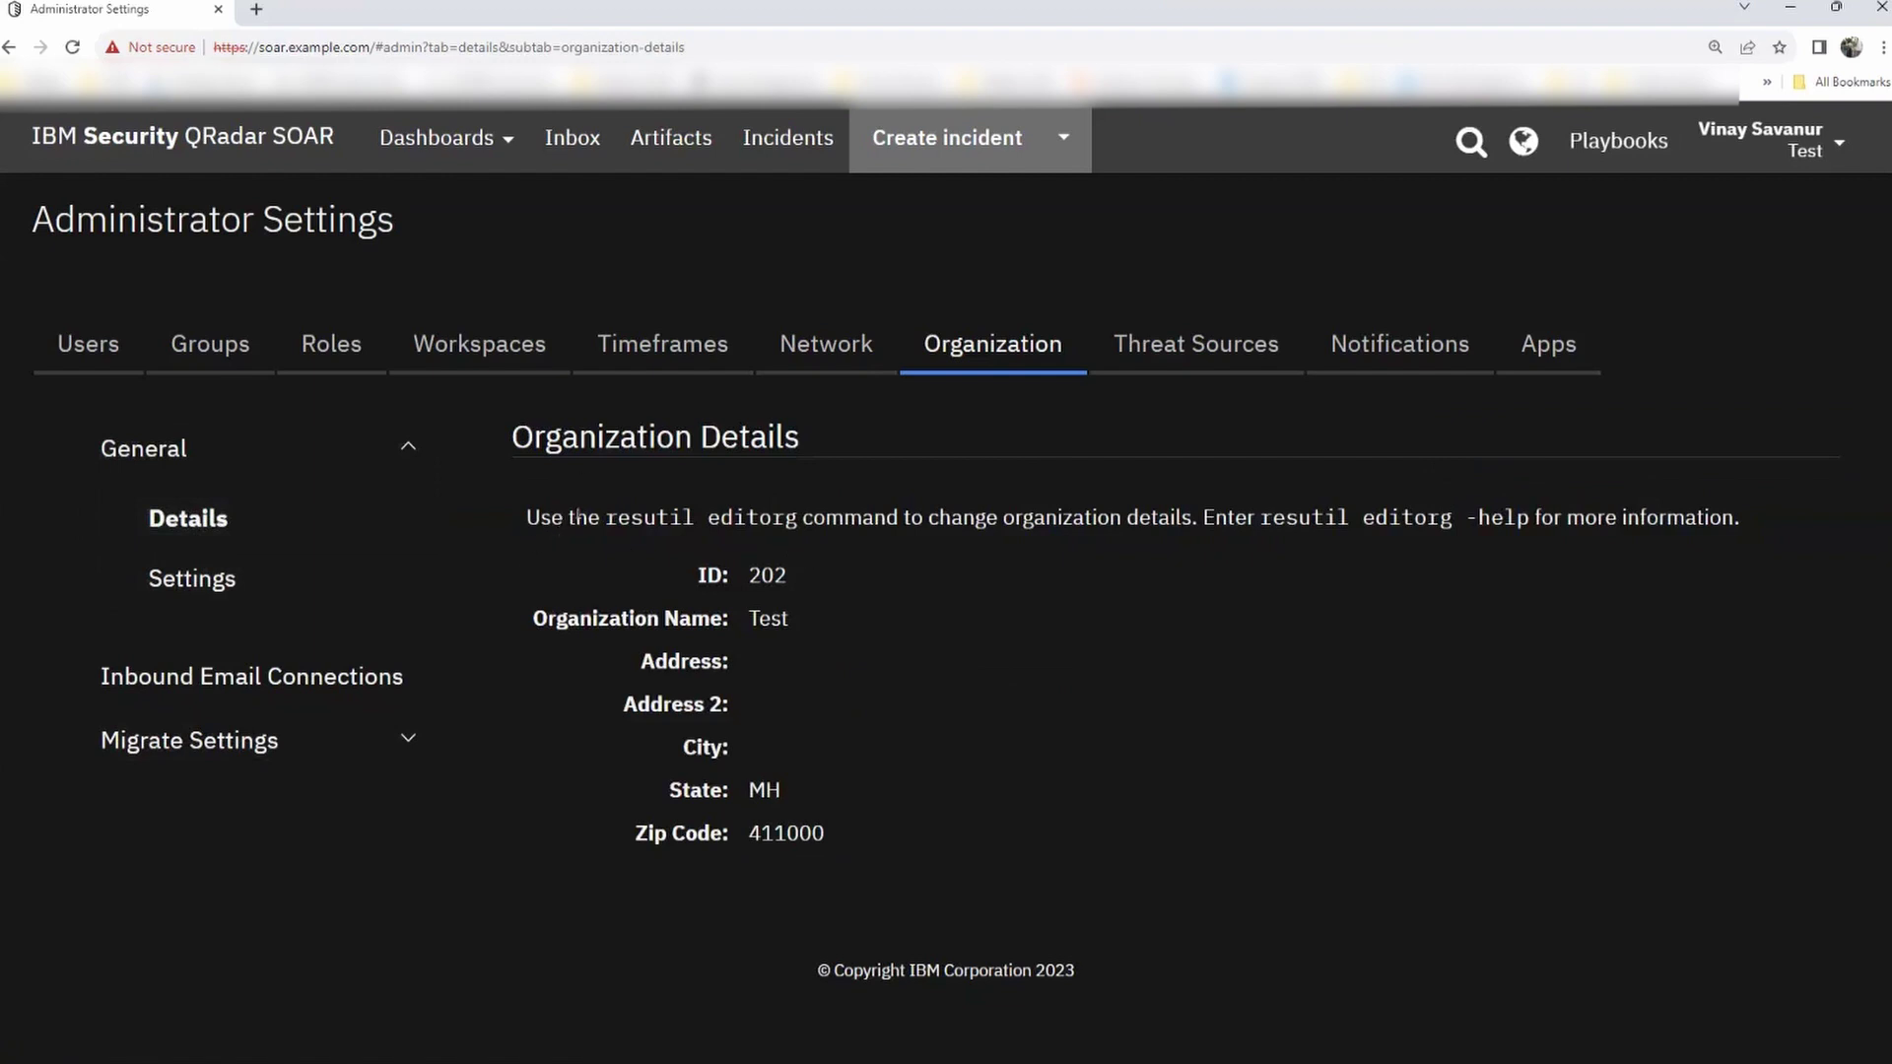
{"action": "left_click_drag", "start_coordinate": [609, 517], "coordinate": [1478, 519]}
{"action": "left_click", "coordinate": [854, 525]}
{"action": "left_click_drag", "start_coordinate": [791, 583], "coordinate": [757, 619]}
{"action": "left_click_drag", "start_coordinate": [801, 794], "coordinate": [733, 796]}
{"action": "left_click_drag", "start_coordinate": [838, 833], "coordinate": [761, 835]}
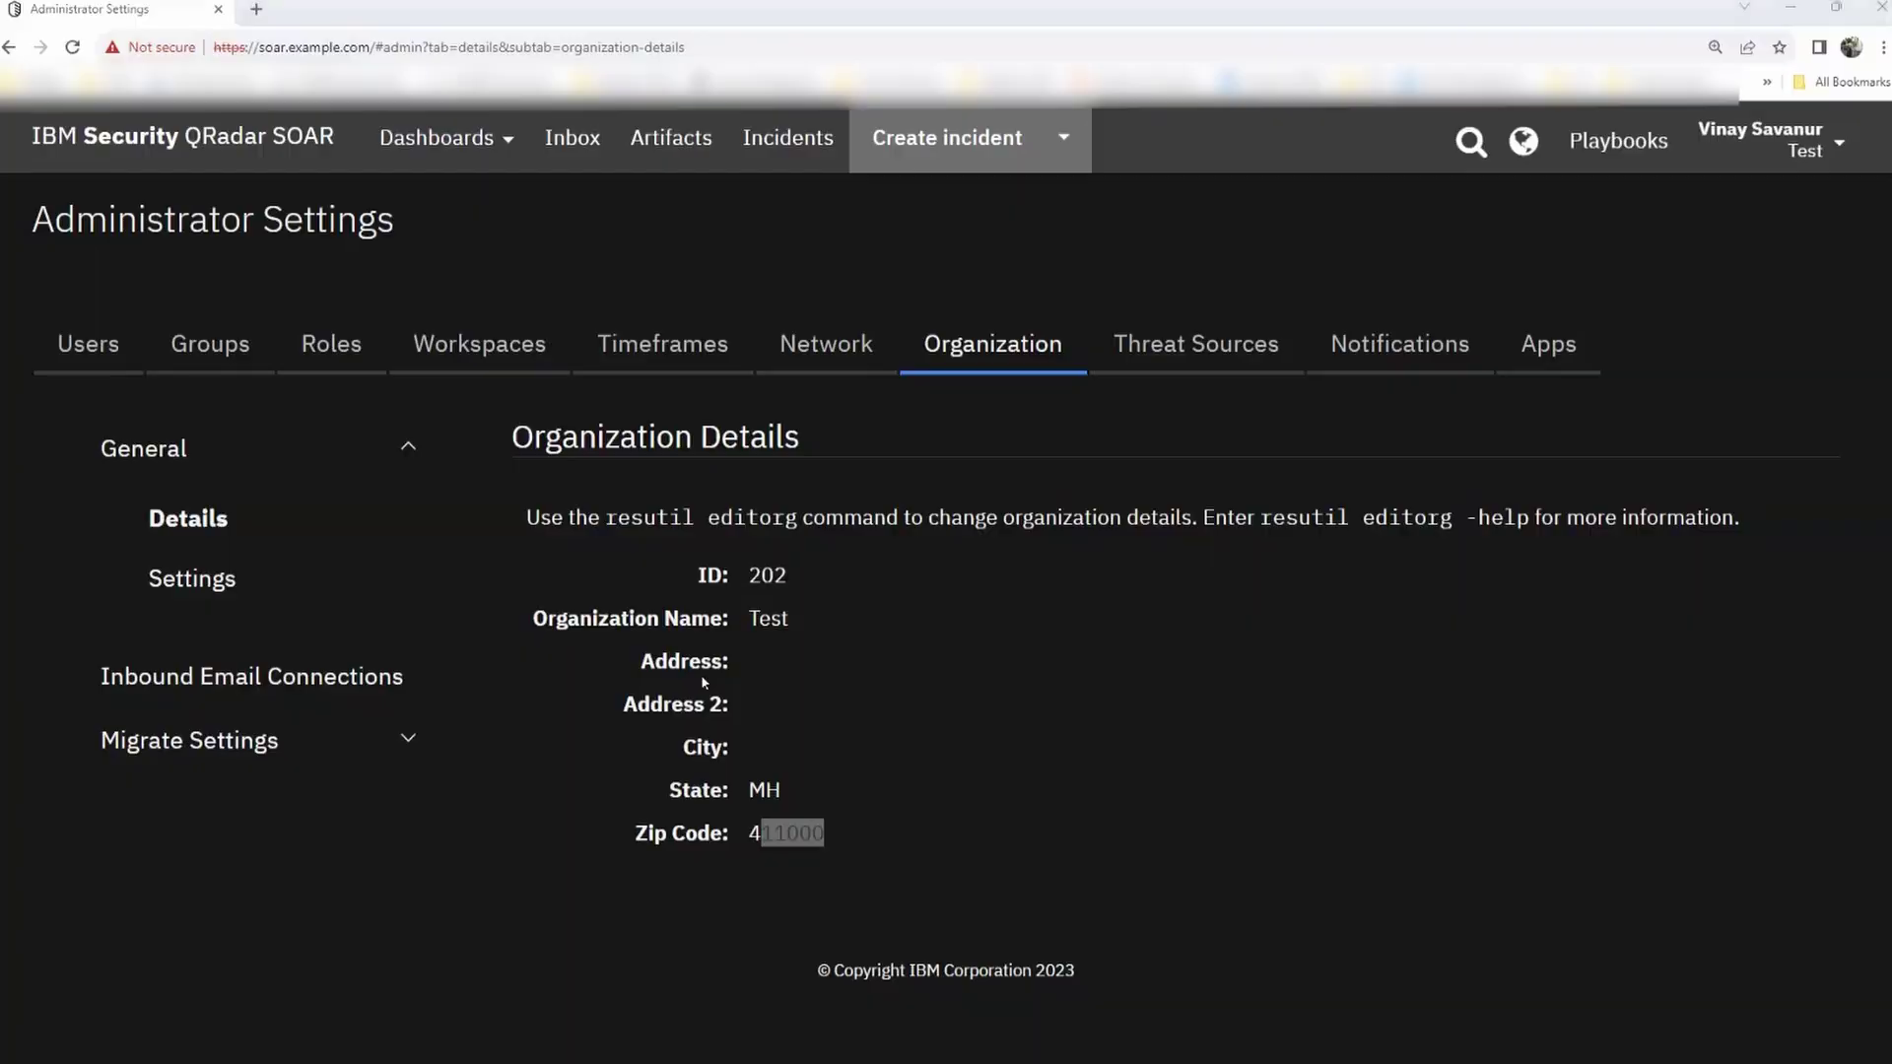
- Switch to the terminal, run sudo resutil editorg -help and read the address, city, name, orgname, state and zip options
{"action": "key", "text": "alt+Tab"}
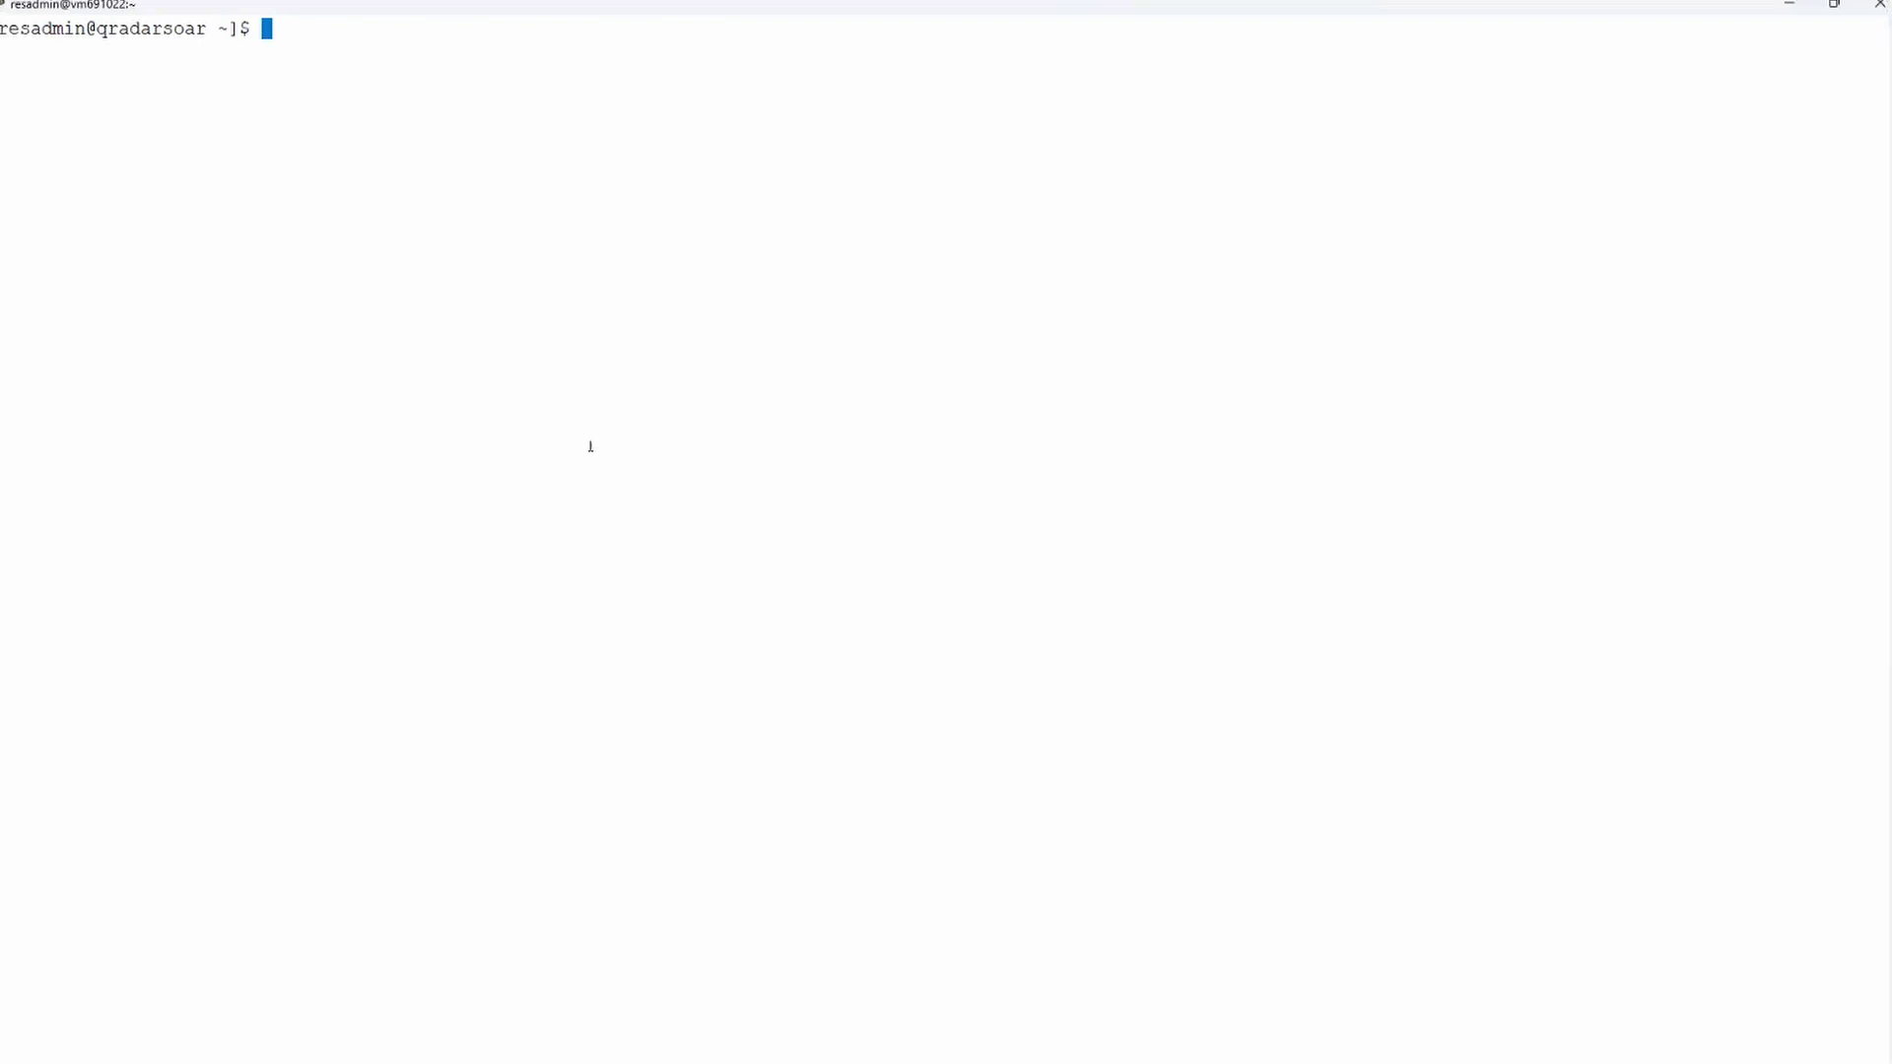
{"action": "key", "text": "ctrl+r"}
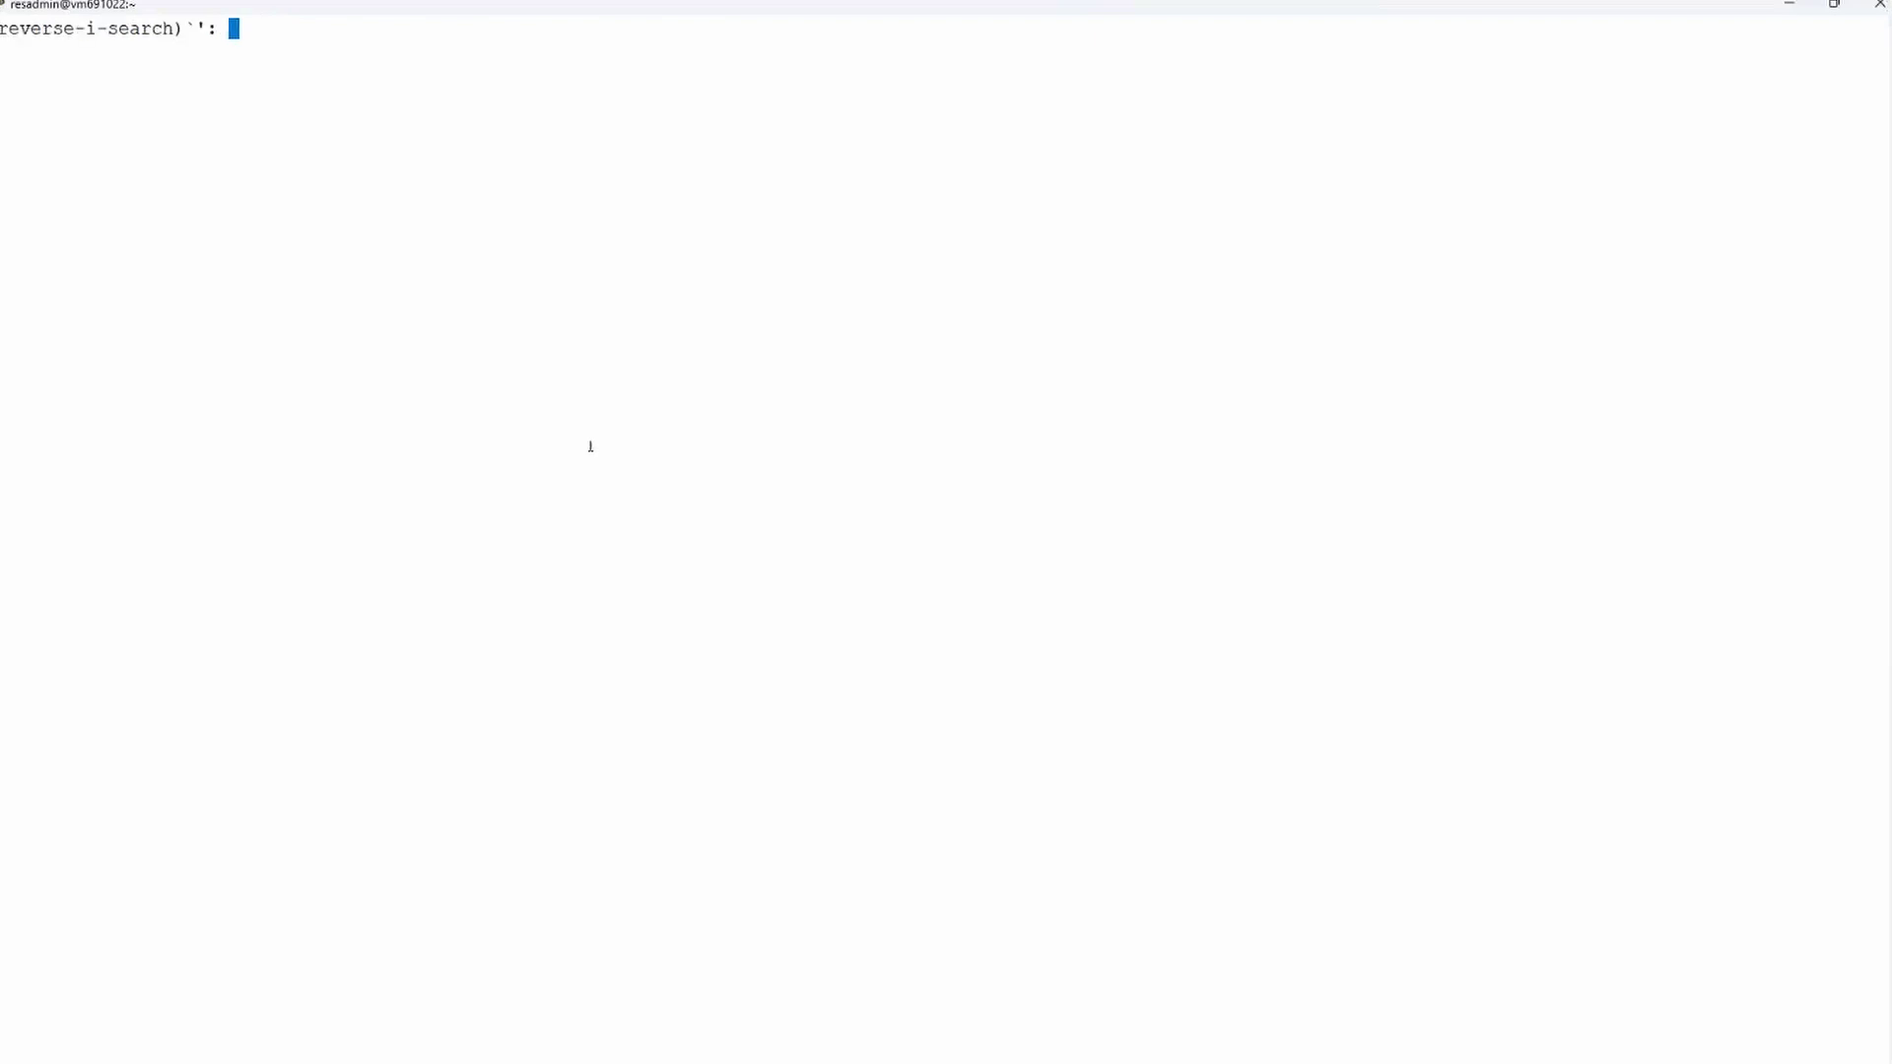
{"action": "type", "text": "edit"}
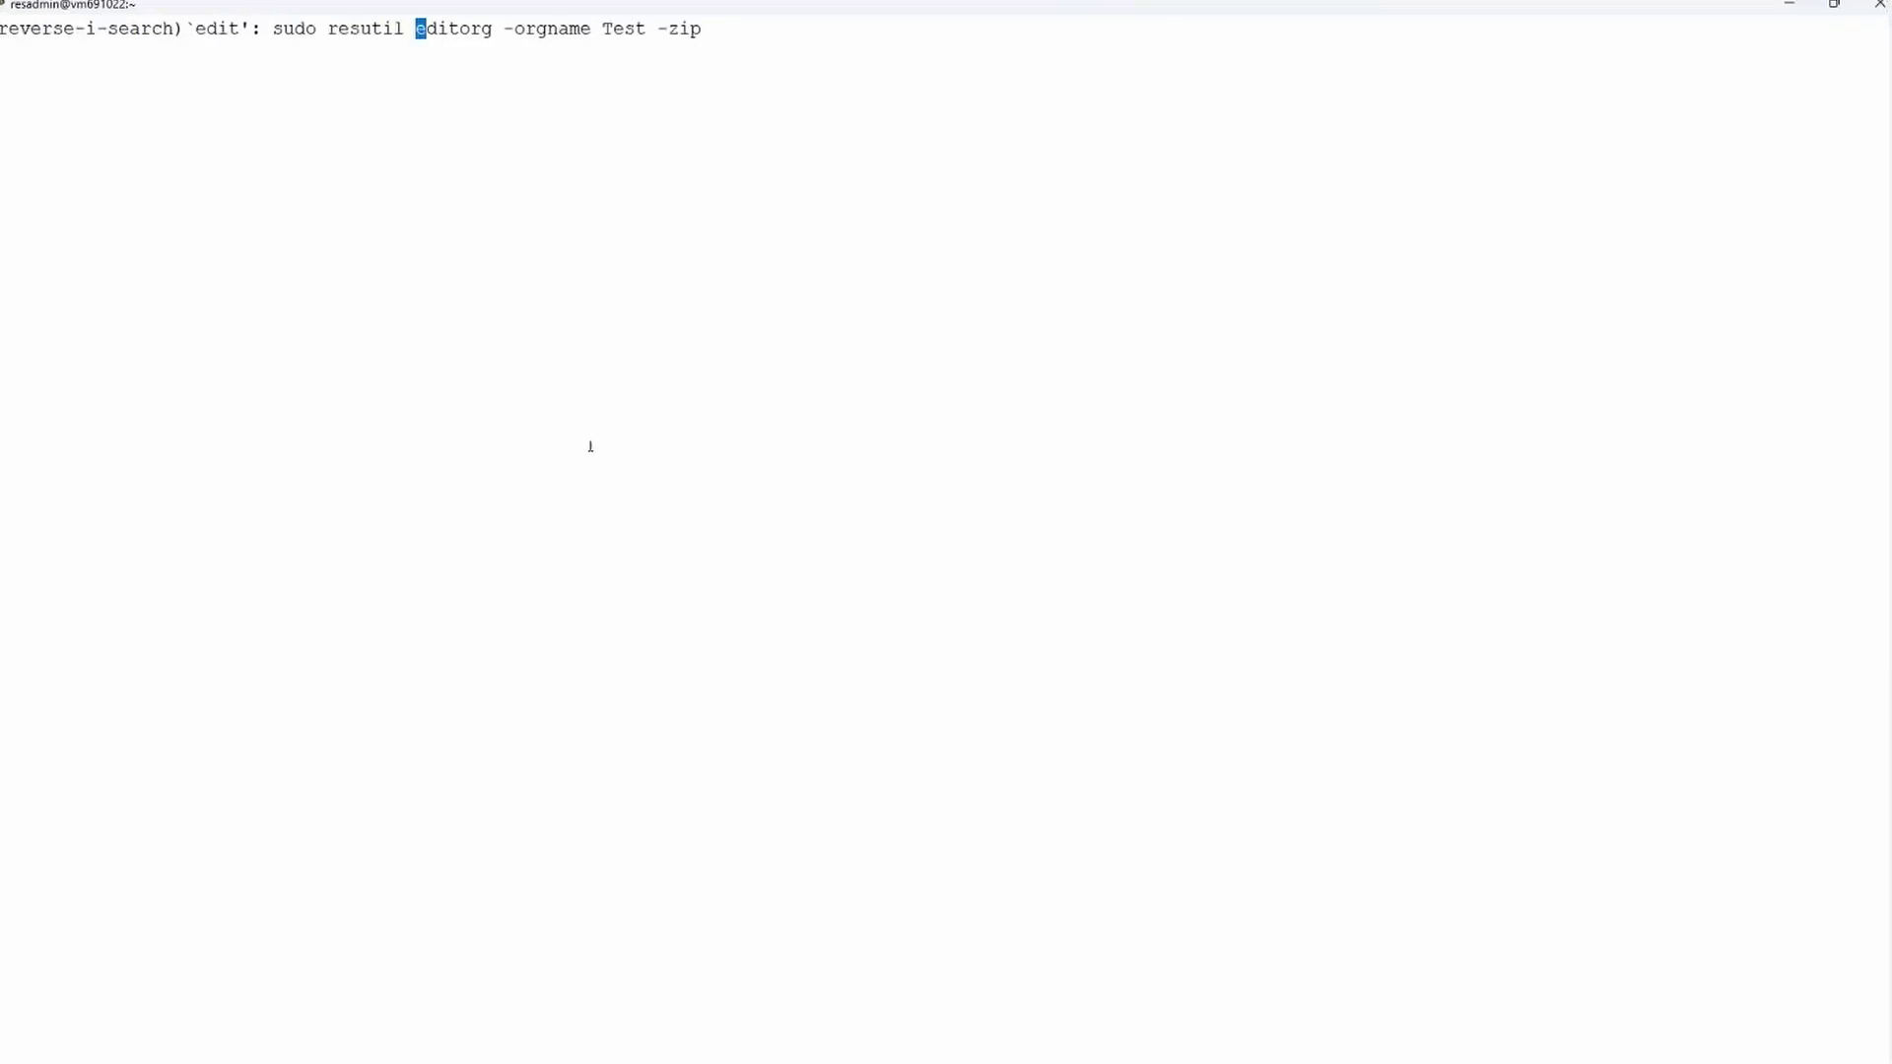
{"action": "key", "text": "ctrl+r"}
{"action": "key", "text": "End"}
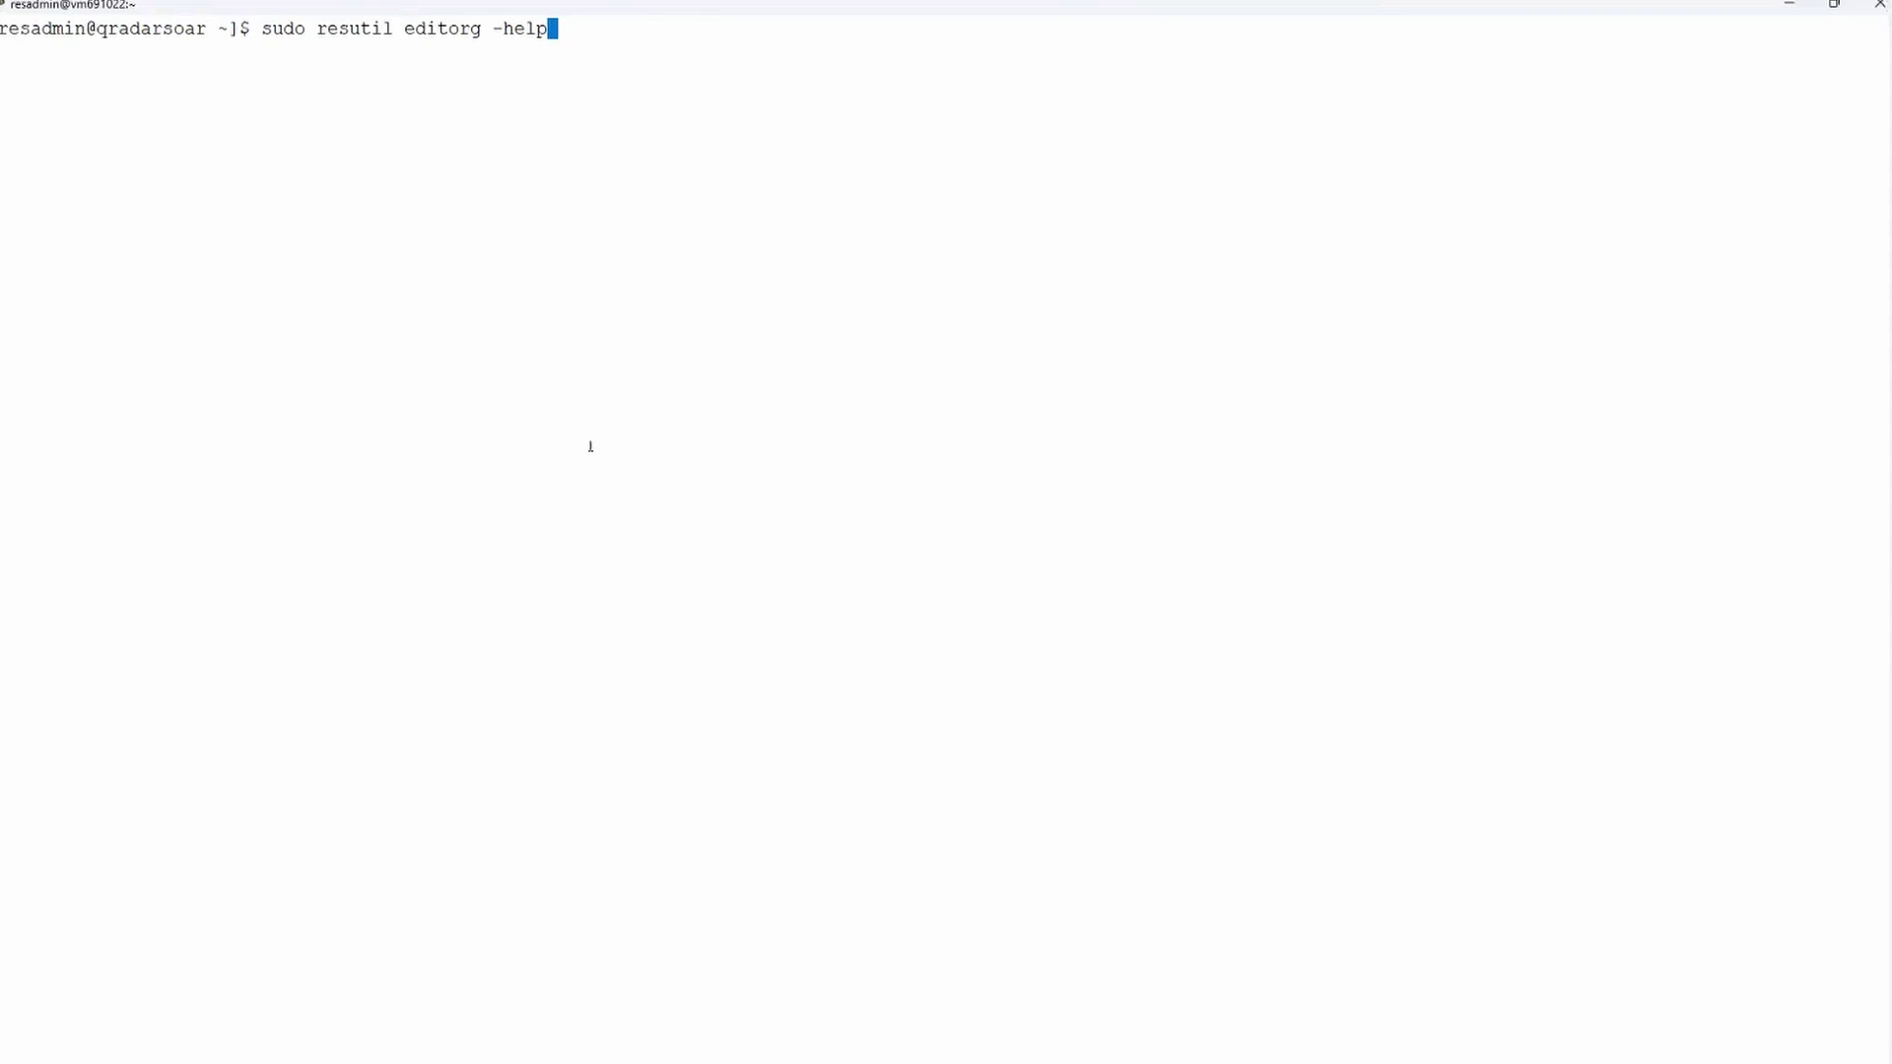
{"action": "key", "text": "Return"}
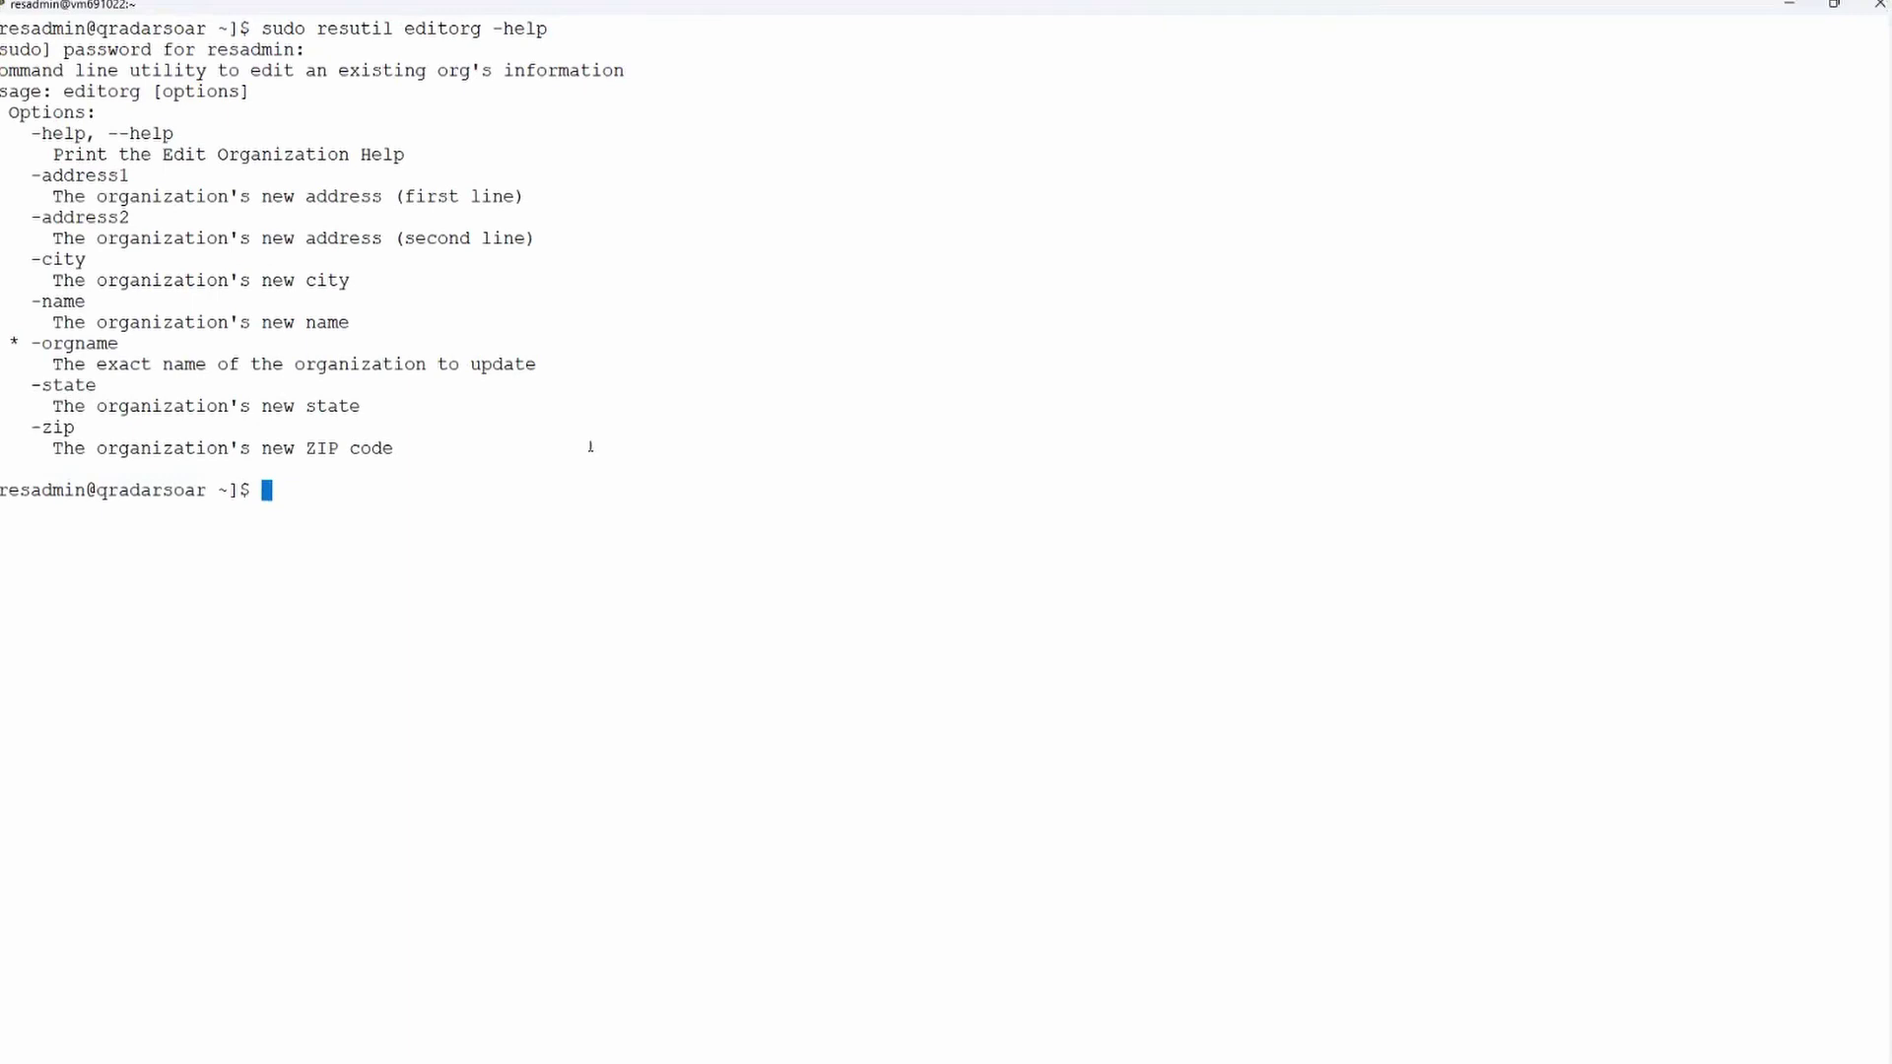
{"action": "left_click_drag", "start_coordinate": [32, 175], "coordinate": [118, 344]}
{"action": "left_click_drag", "start_coordinate": [30, 427], "coordinate": [97, 429]}
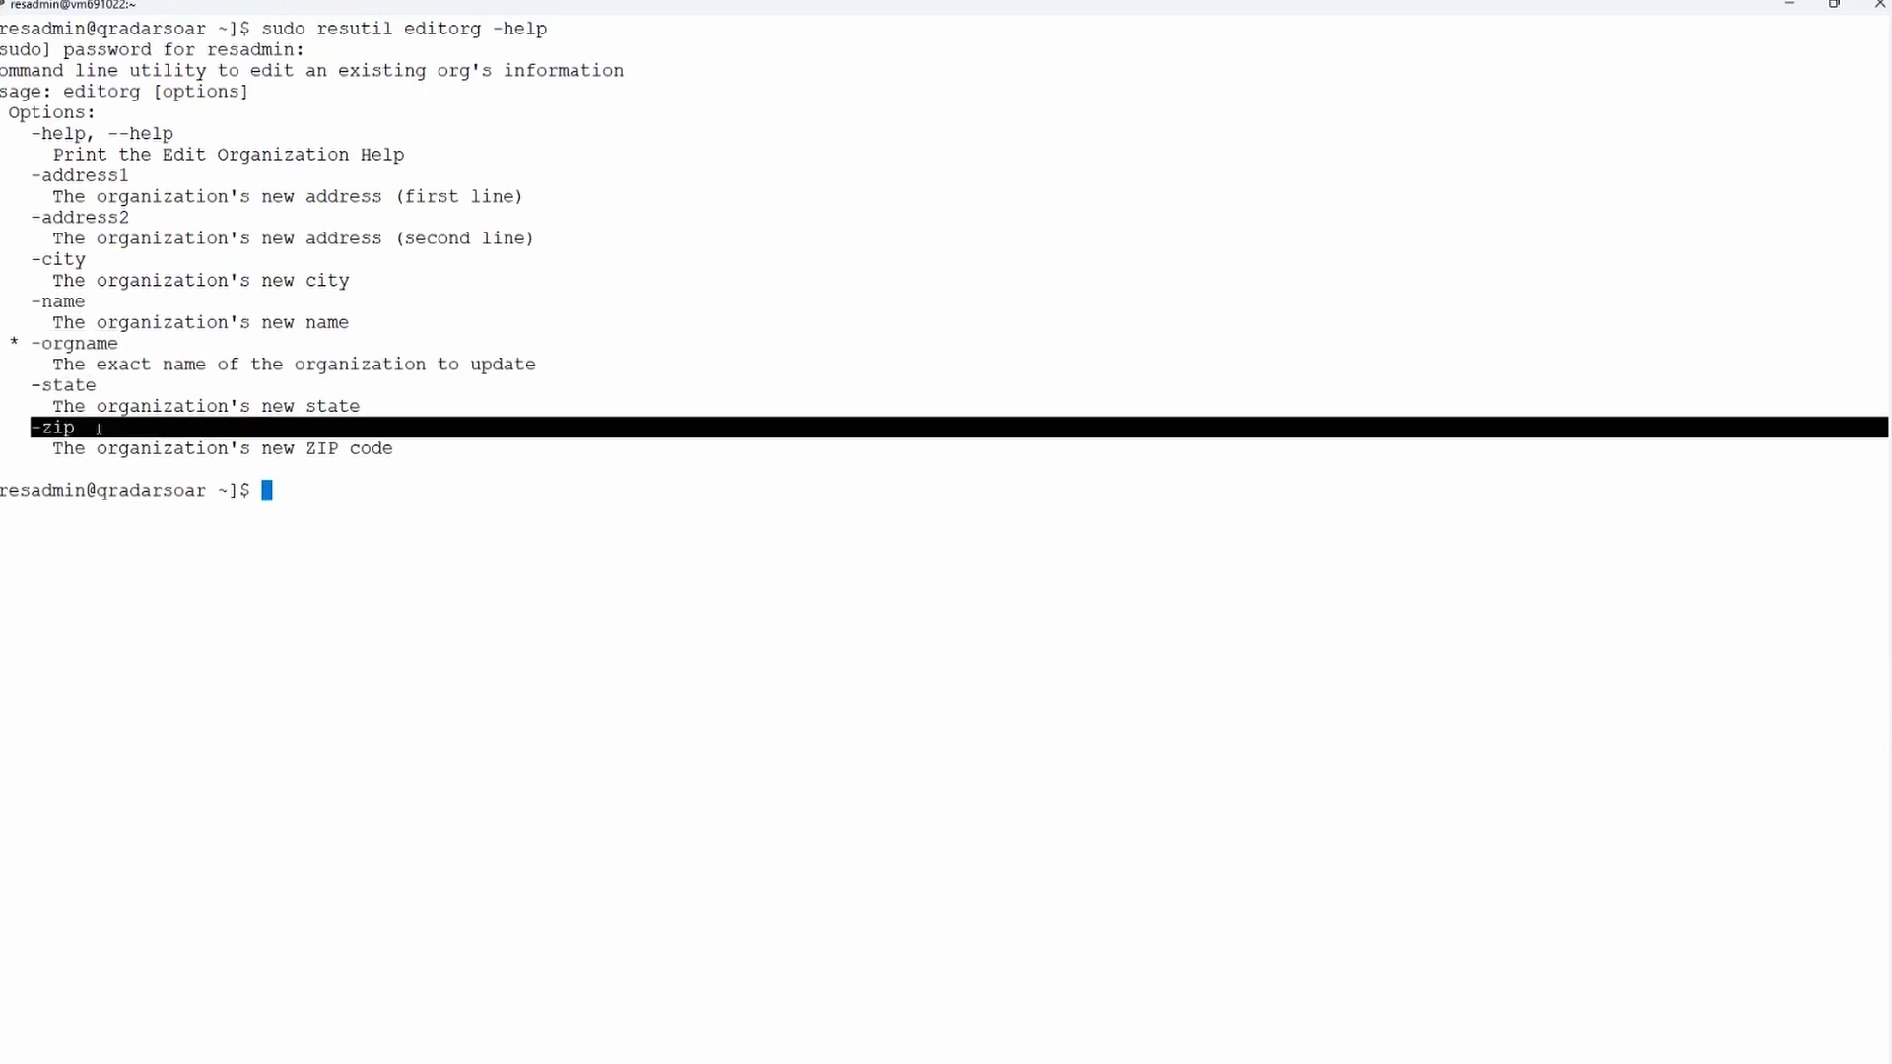
{"action": "left_click_drag", "start_coordinate": [30, 217], "coordinate": [122, 177]}
{"action": "left_click", "coordinate": [35, 176]}
{"action": "left_click", "coordinate": [443, 471]}
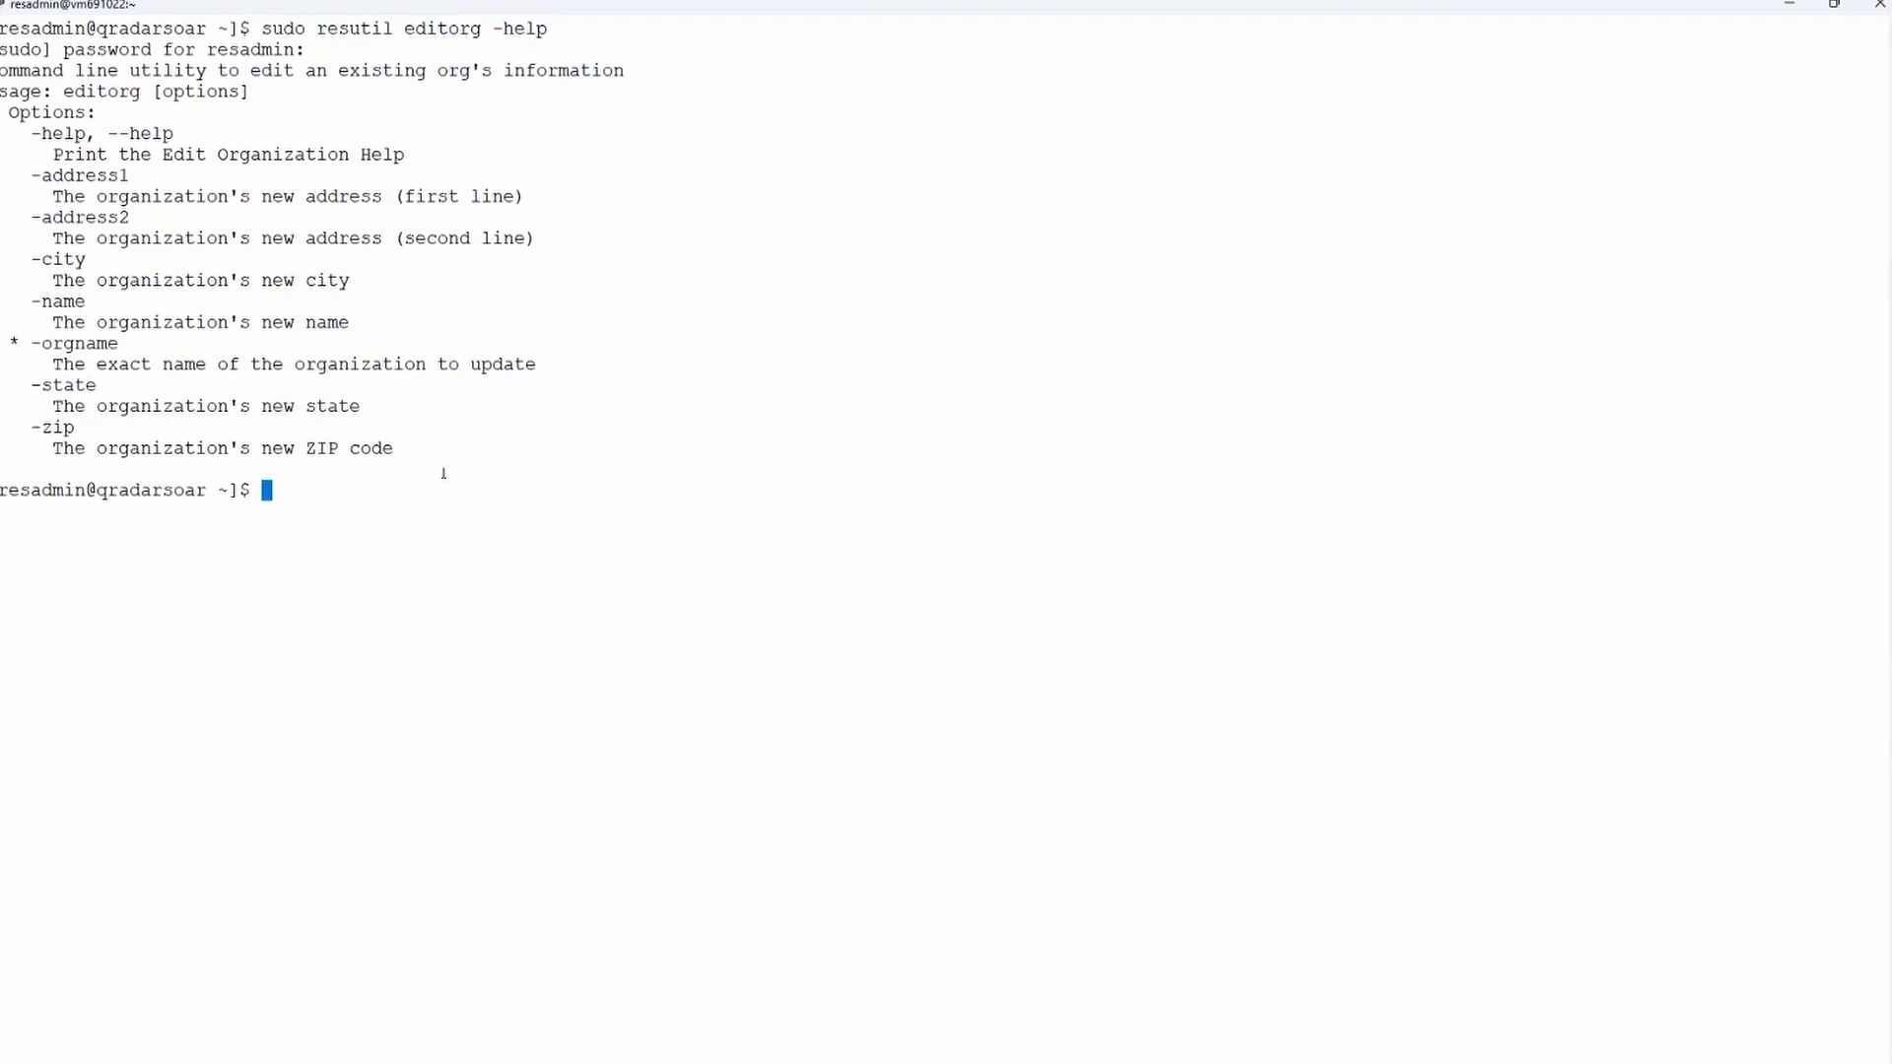
- Set the Test organization's first address line to ABC with sudo resutil editorg -orgname Test -address1 ABC
{"action": "key", "text": "ctrl+r"}
{"action": "type", "text": "edi"}
{"action": "key", "text": "ctrl+r"}
{"action": "key", "text": "End"}
{"action": "key", "text": "BackSpace"}
{"action": "key", "text": "BackSpace"}
{"action": "key", "text": "BackSpace"}
{"action": "key", "text": "BackSpace"}
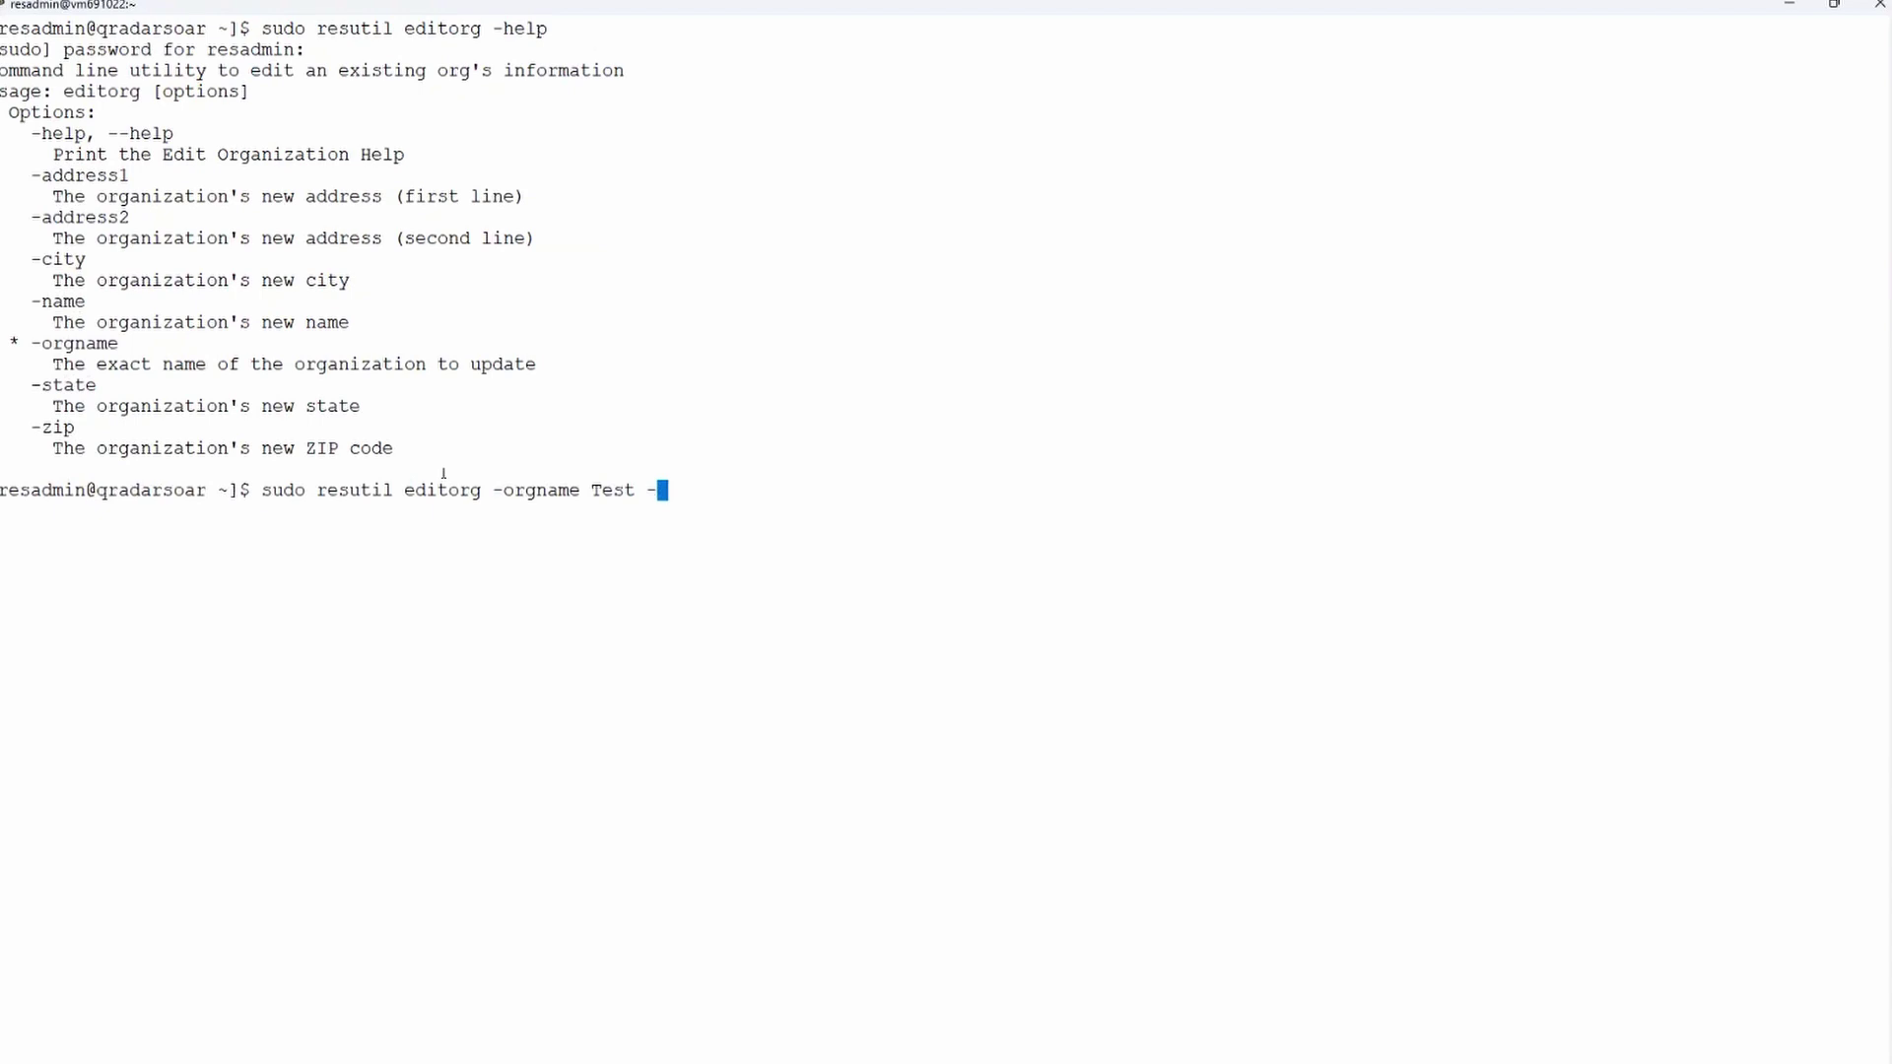
{"action": "type", "text": "address1 ABC"}
{"action": "key", "text": "Return"}
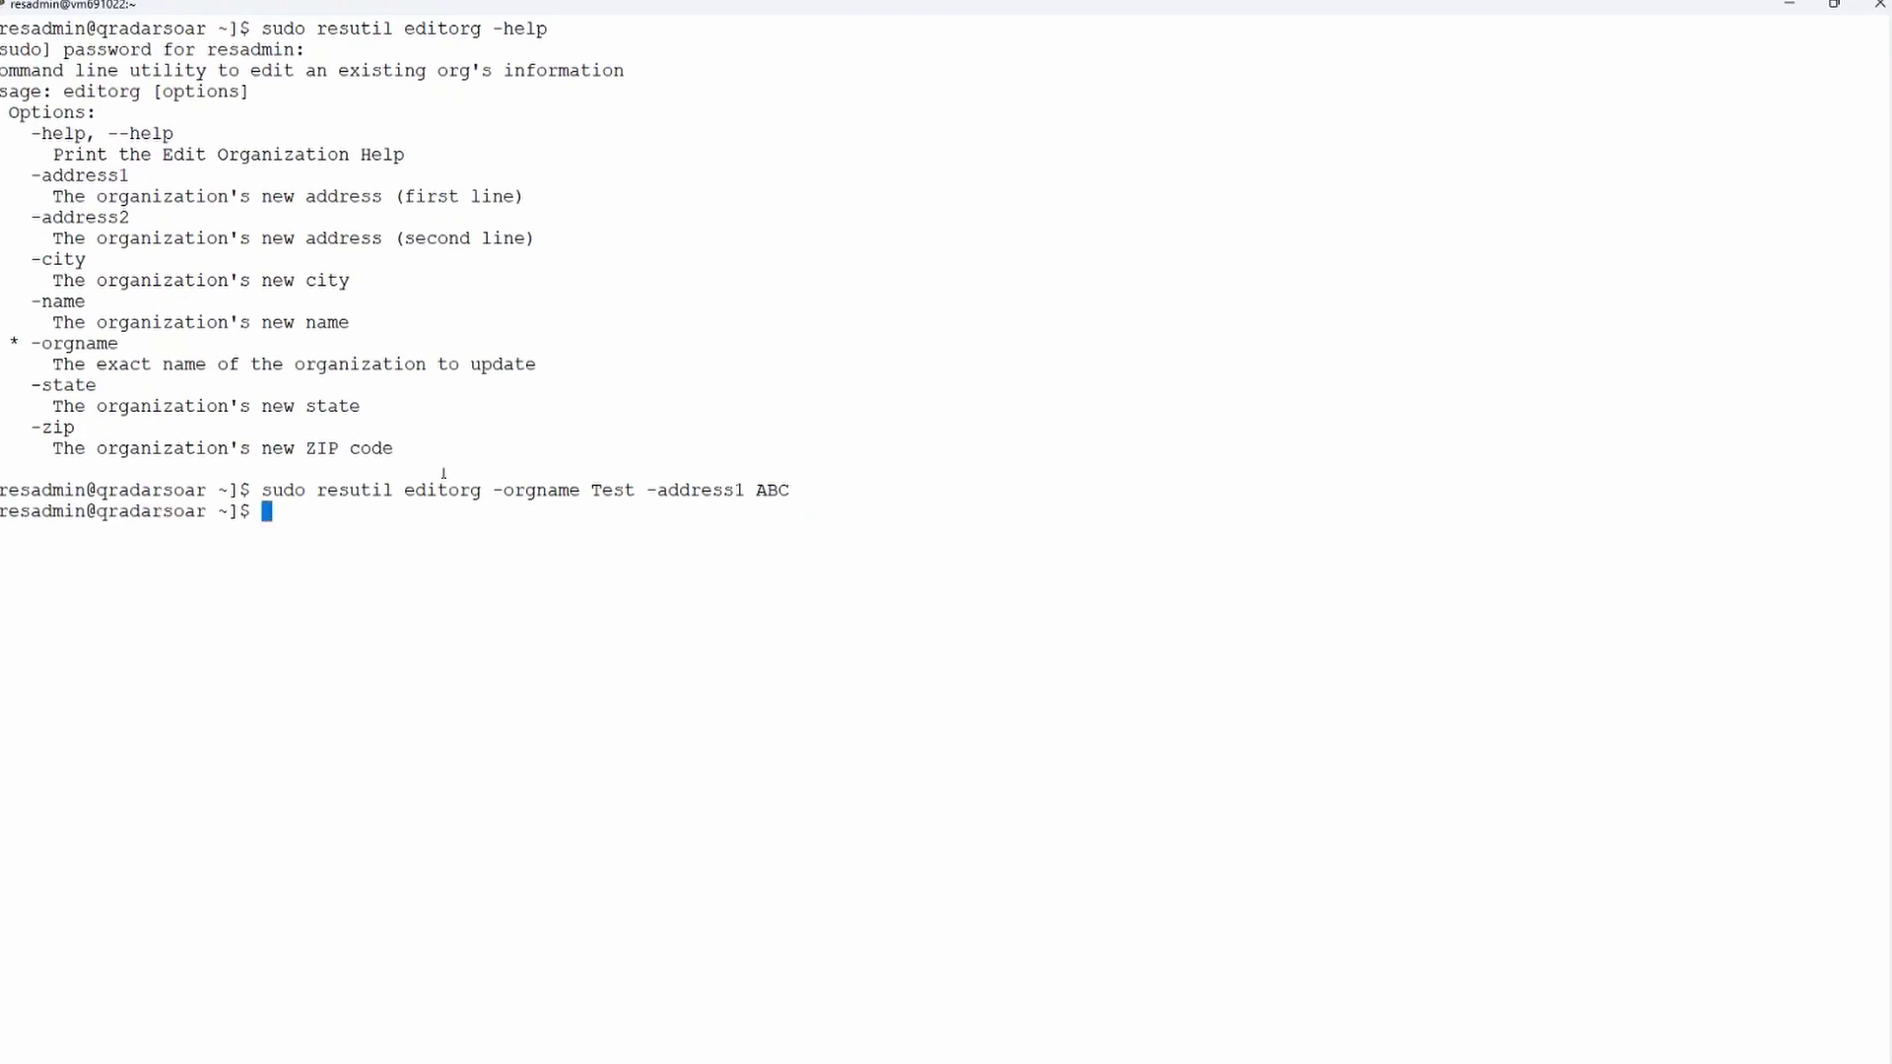
- Switch back to QRadar SOAR in the browser, reload the page and check the address fields in the general organization details
{"action": "key", "text": "alt+Tab"}
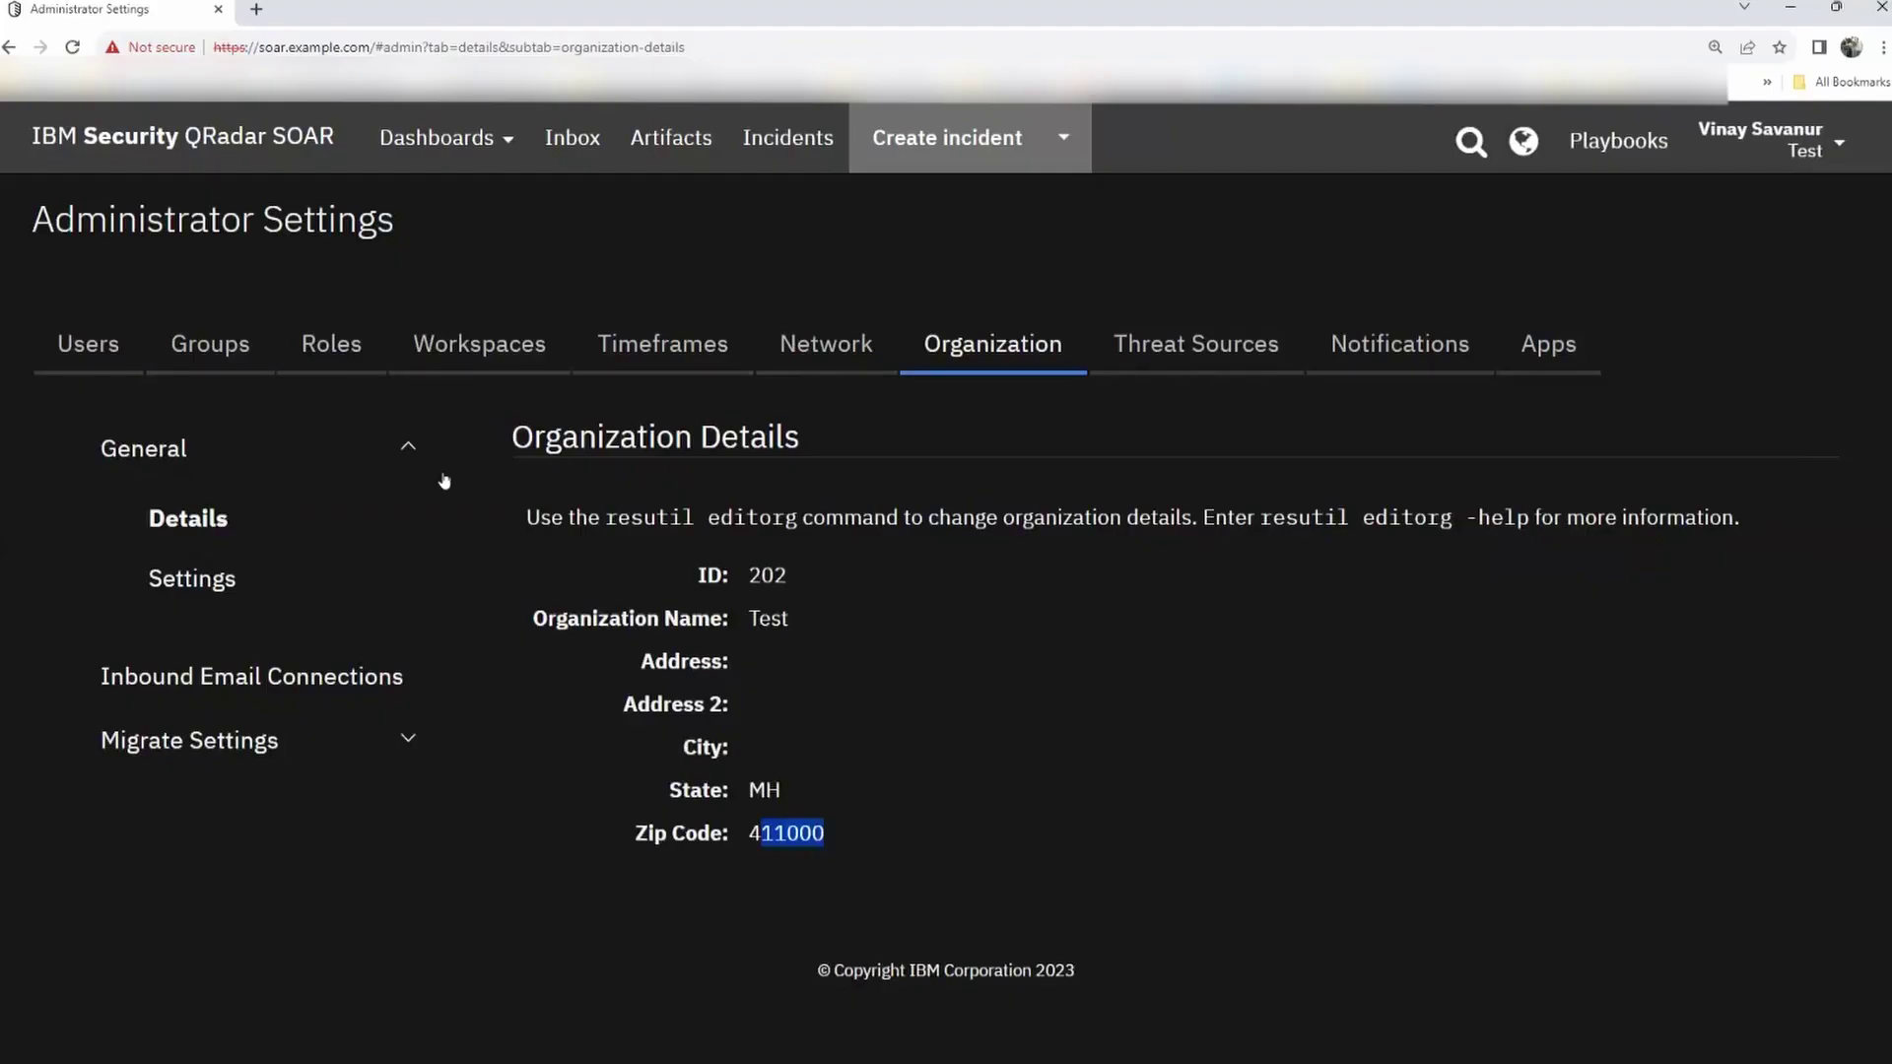
{"action": "left_click", "coordinate": [841, 675]}
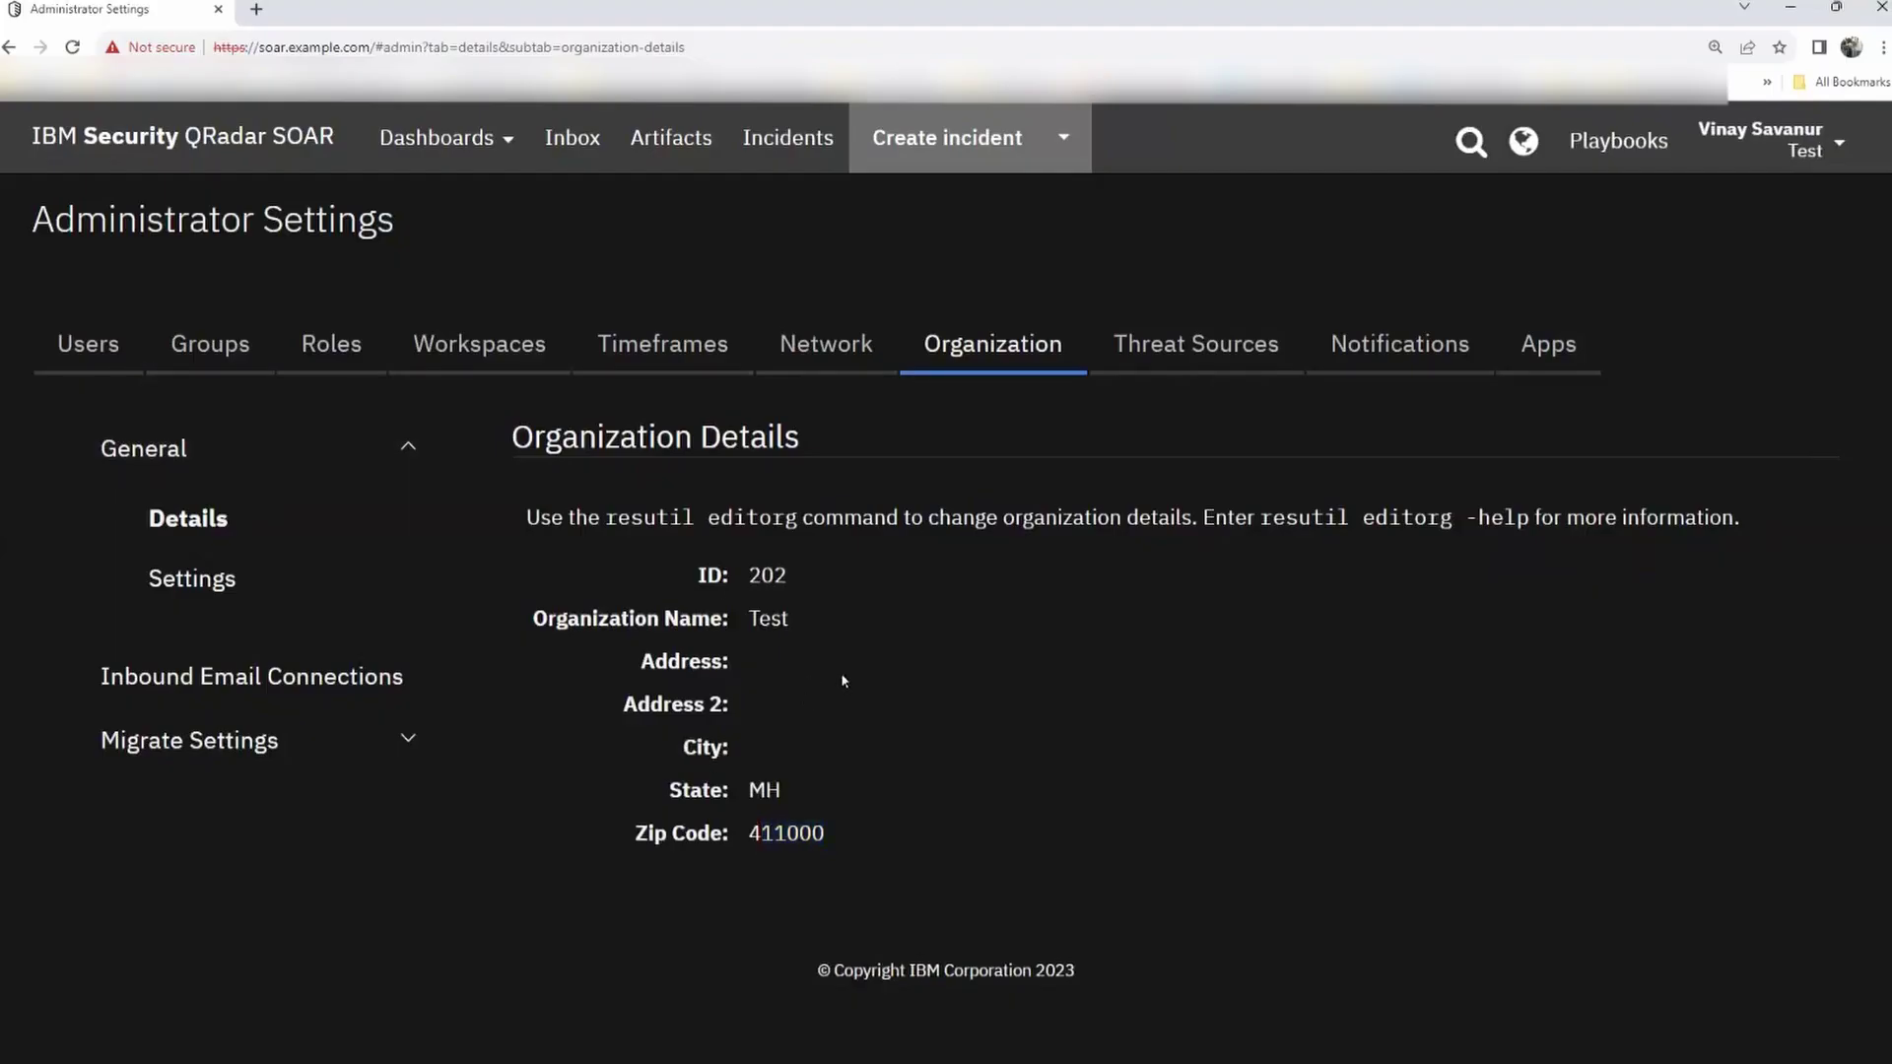
{"action": "key", "text": "F5"}
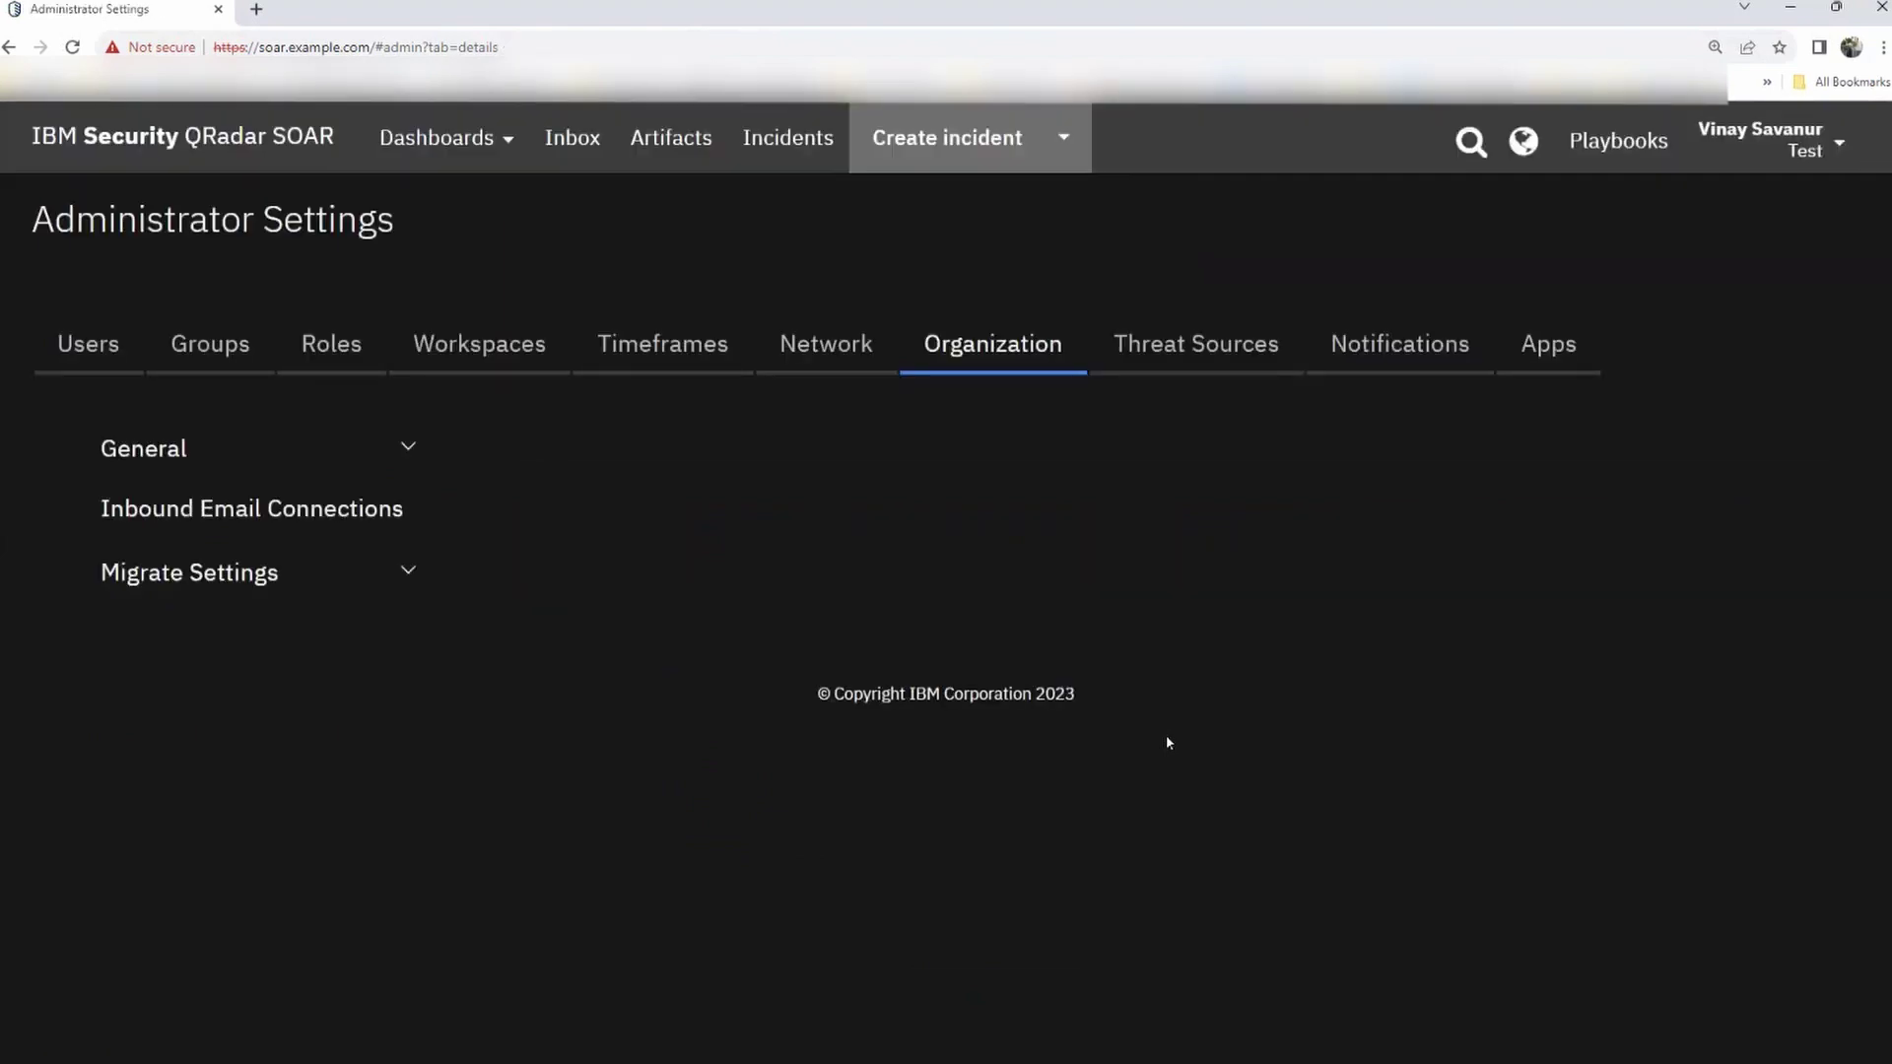
{"action": "left_click", "coordinate": [186, 465]}
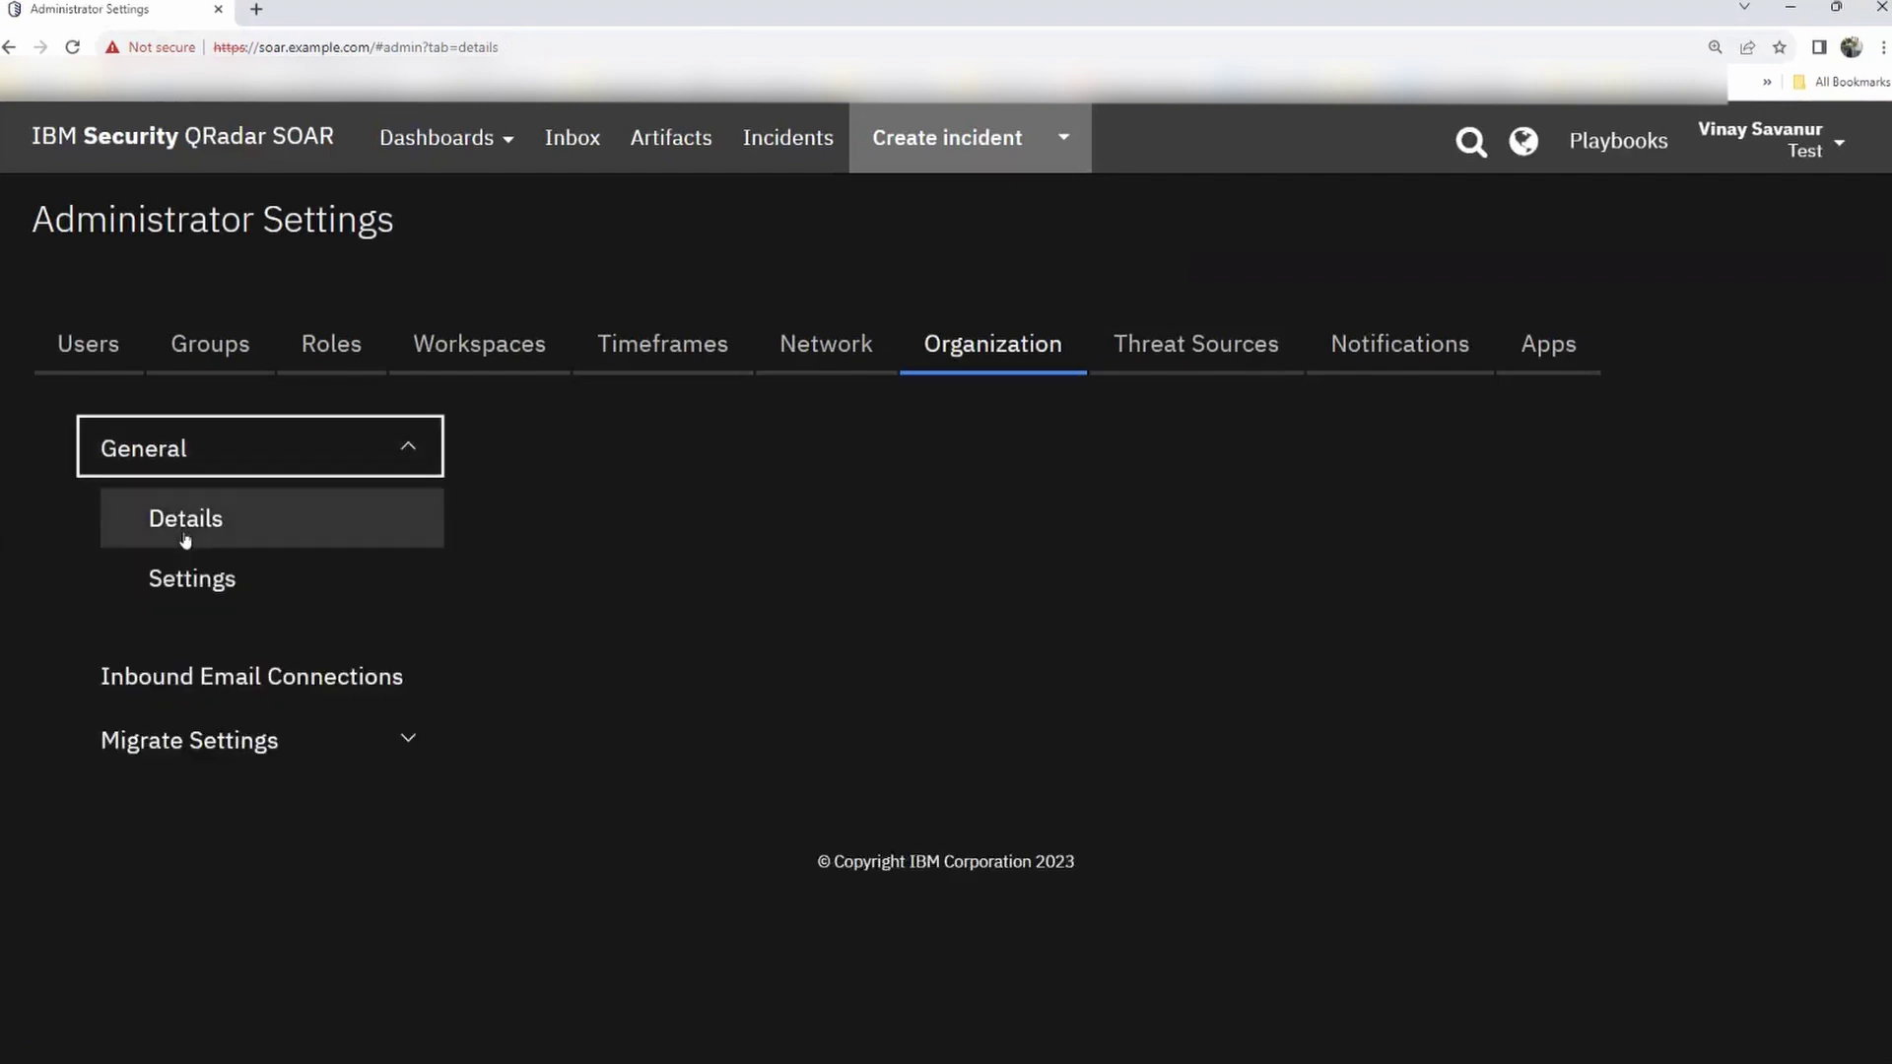
{"action": "left_click", "coordinate": [185, 522]}
{"action": "left_click_drag", "start_coordinate": [639, 661], "coordinate": [803, 662]}
{"action": "left_click", "coordinate": [803, 662]}
{"action": "left_click_drag", "start_coordinate": [651, 661], "coordinate": [748, 662]}
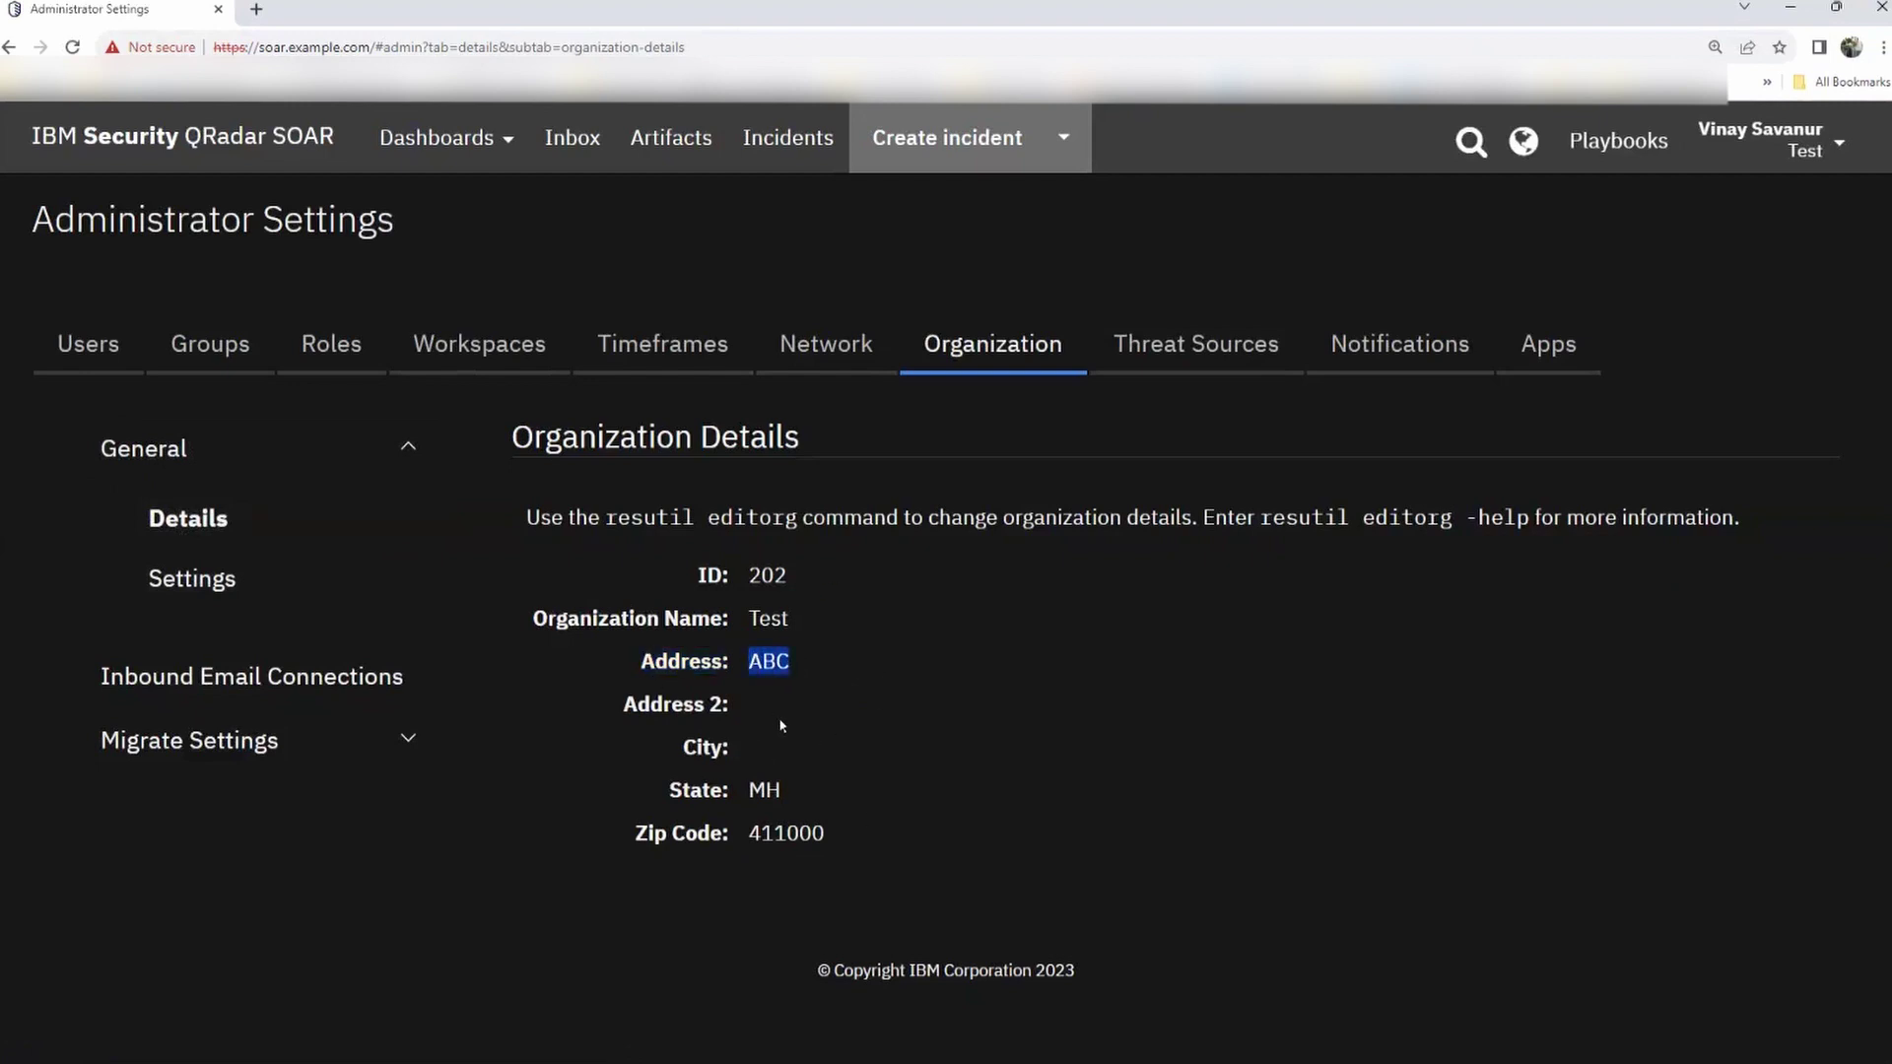
{"action": "left_click_drag", "start_coordinate": [754, 722], "coordinate": [855, 758]}
{"action": "left_click", "coordinate": [857, 759]}
{"action": "left_click_drag", "start_coordinate": [608, 520], "coordinate": [798, 522]}
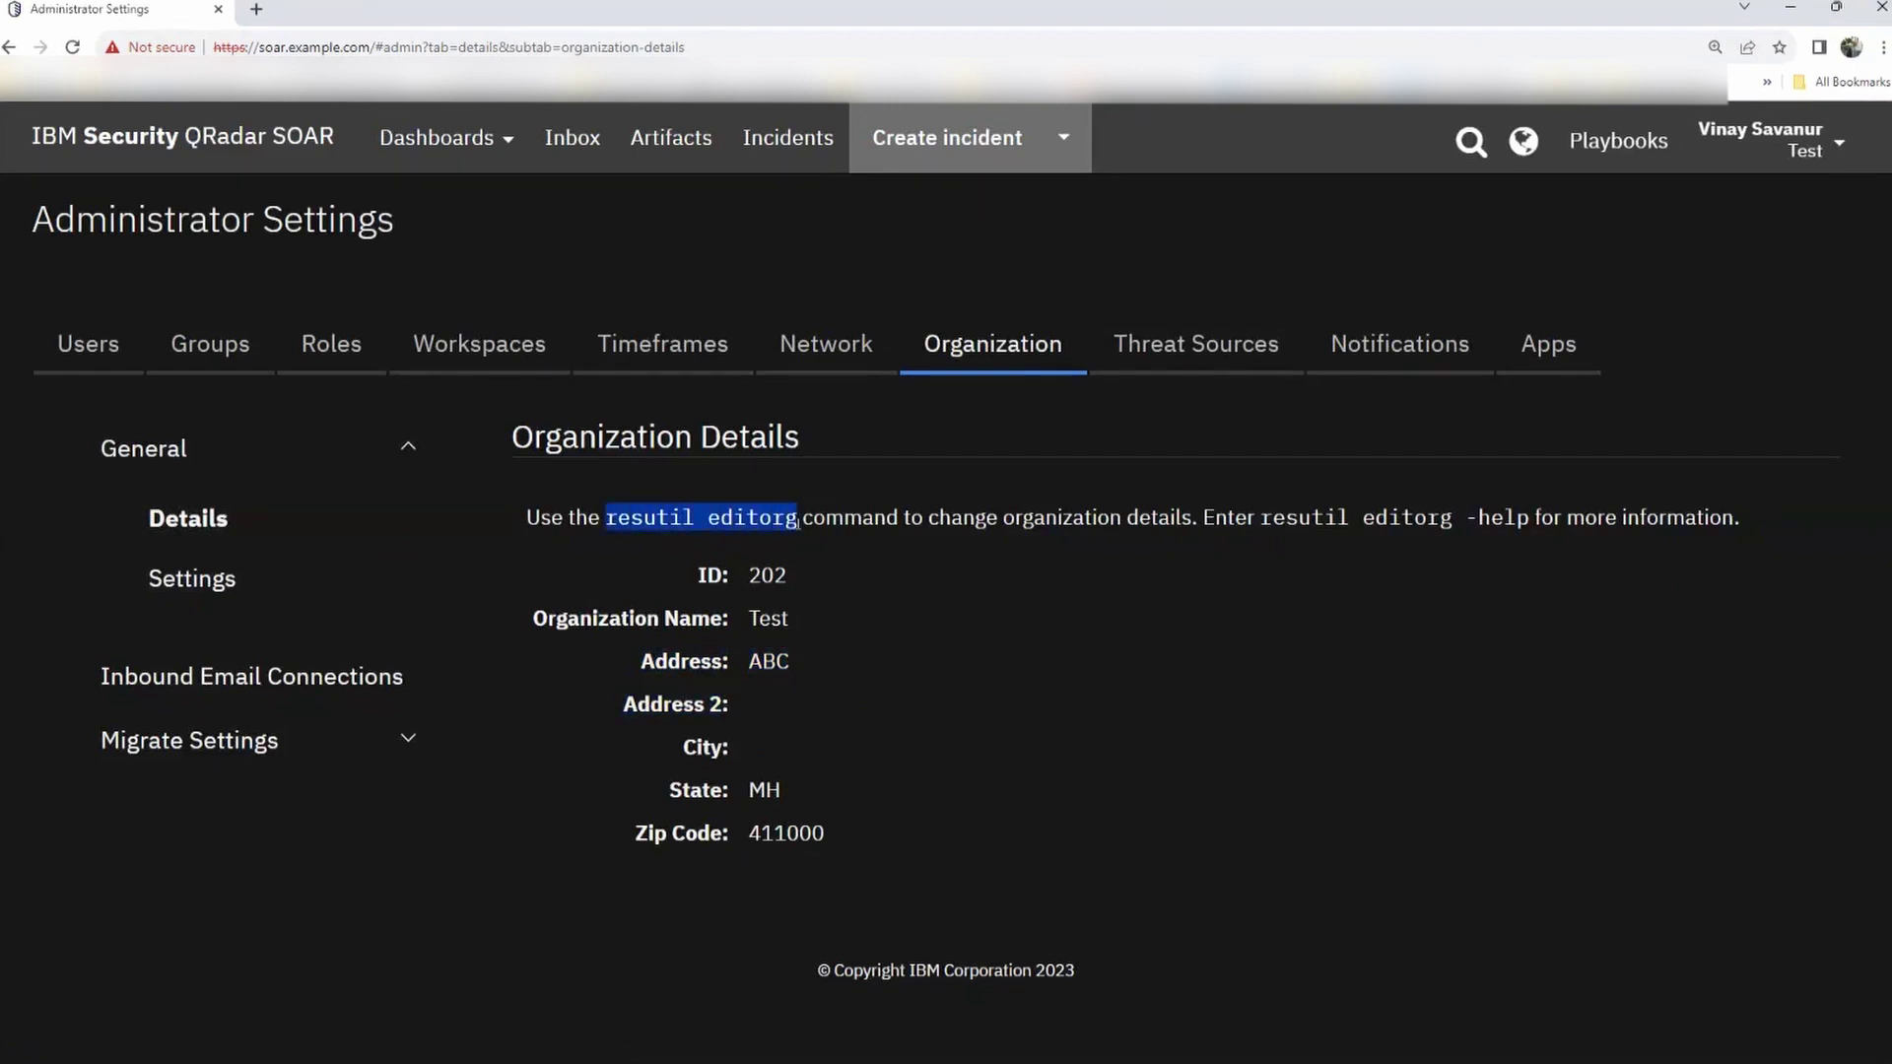
{"action": "left_click", "coordinate": [798, 522]}
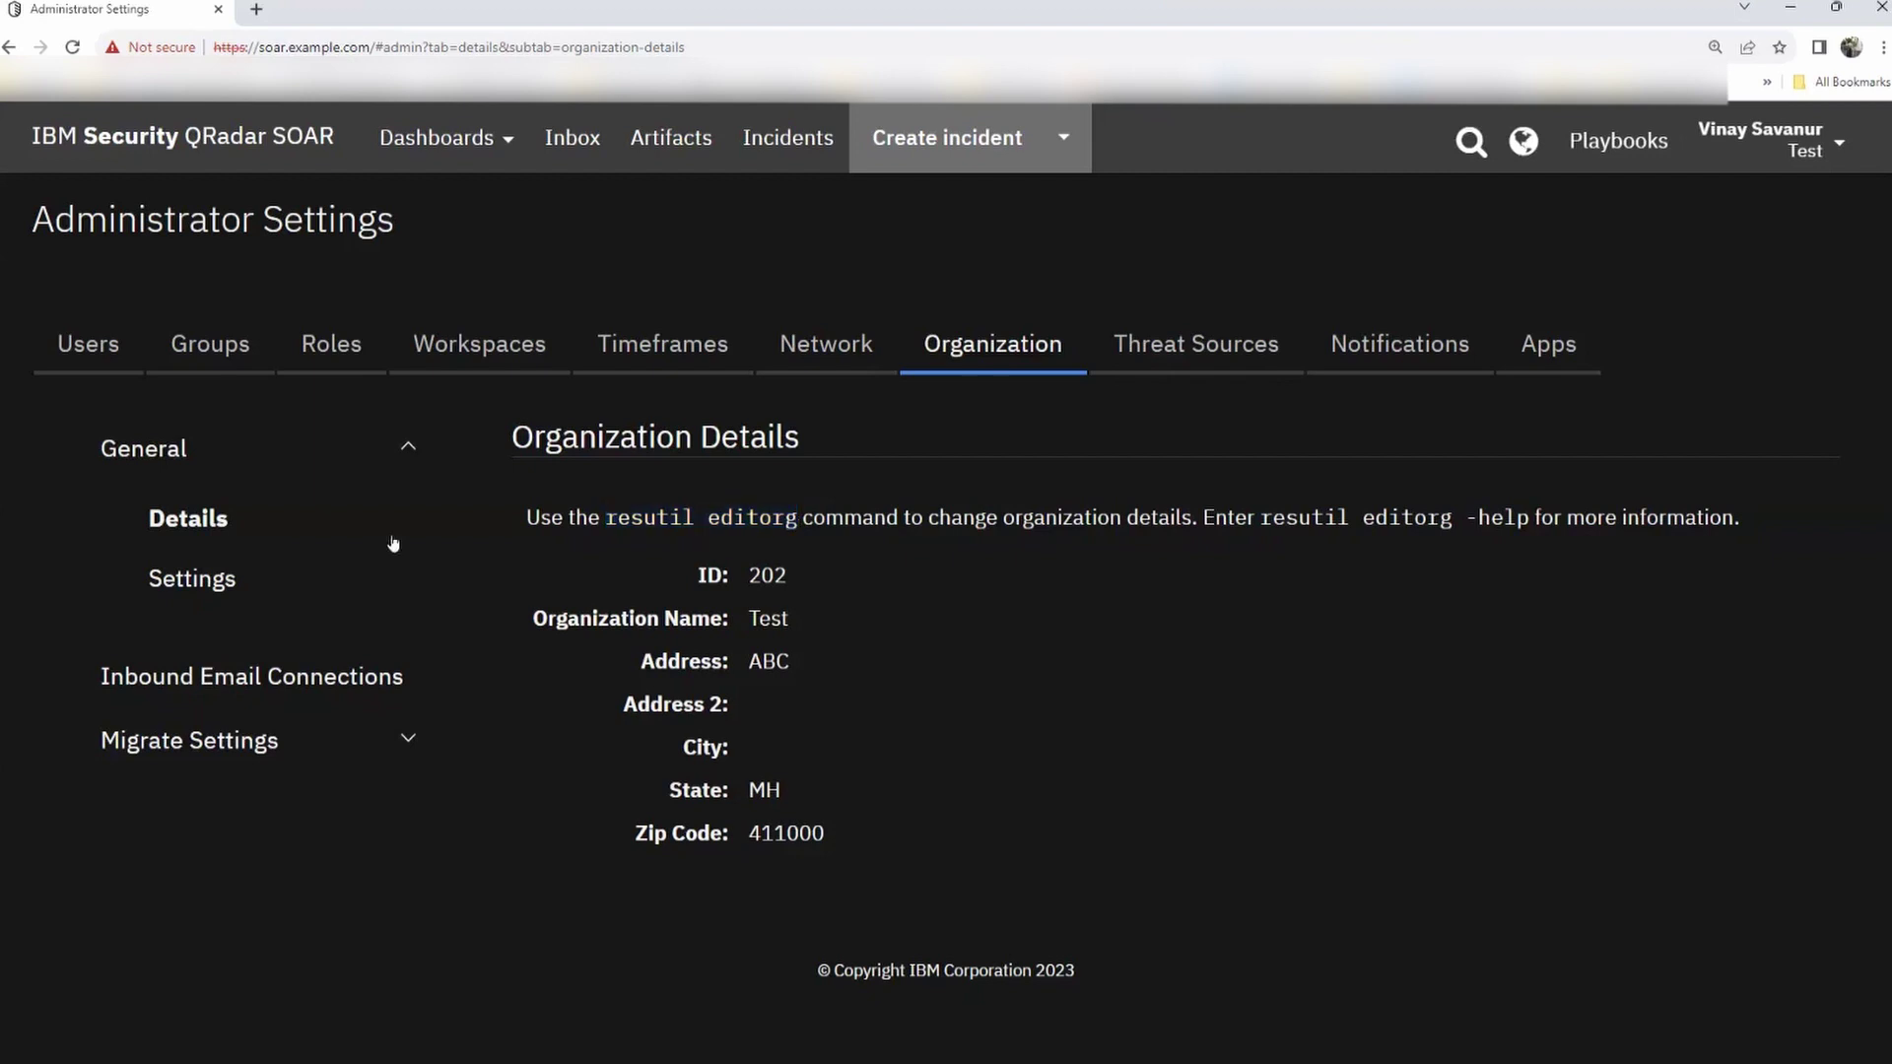
- Open the general organization settings and review the session timeout, download link expiry, attachments, incident deletion and LDAP authentication options
{"action": "left_click", "coordinate": [213, 588]}
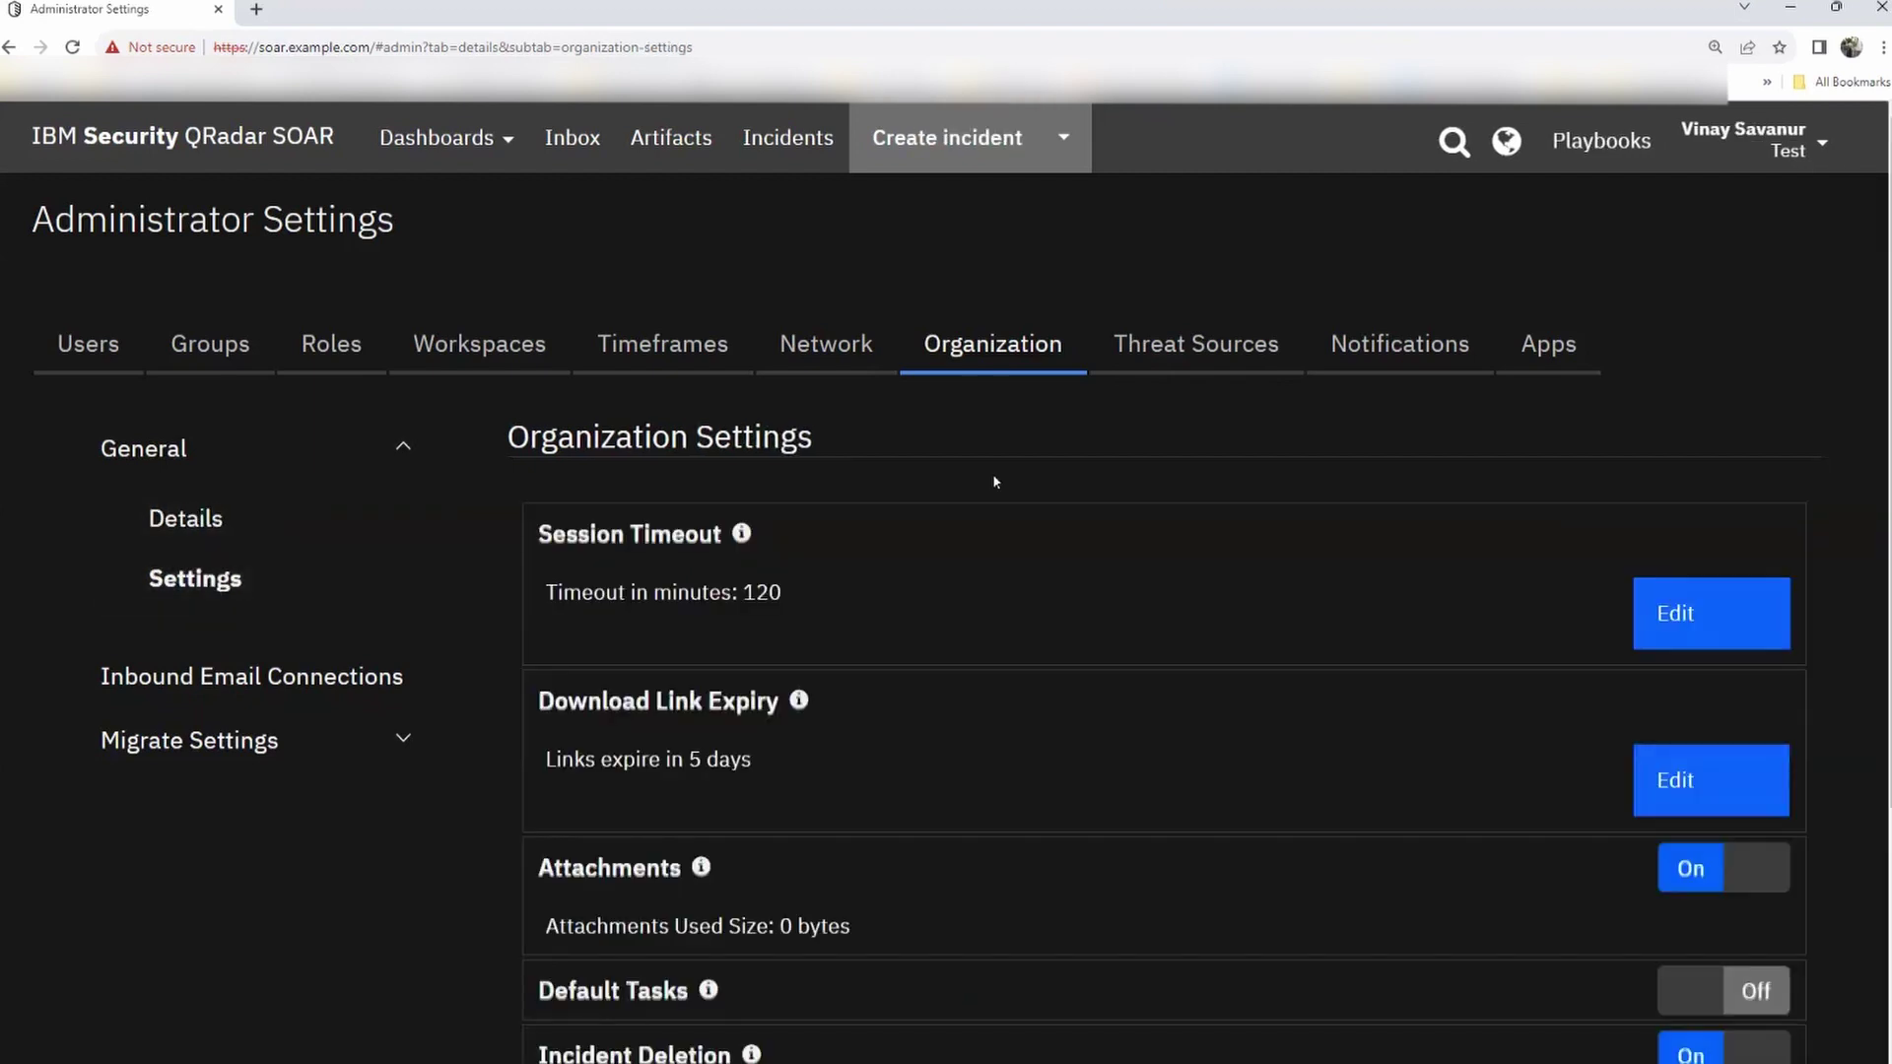
{"action": "scroll", "coordinate": [1072, 532], "scroll_direction": "down", "scroll_amount": 3}
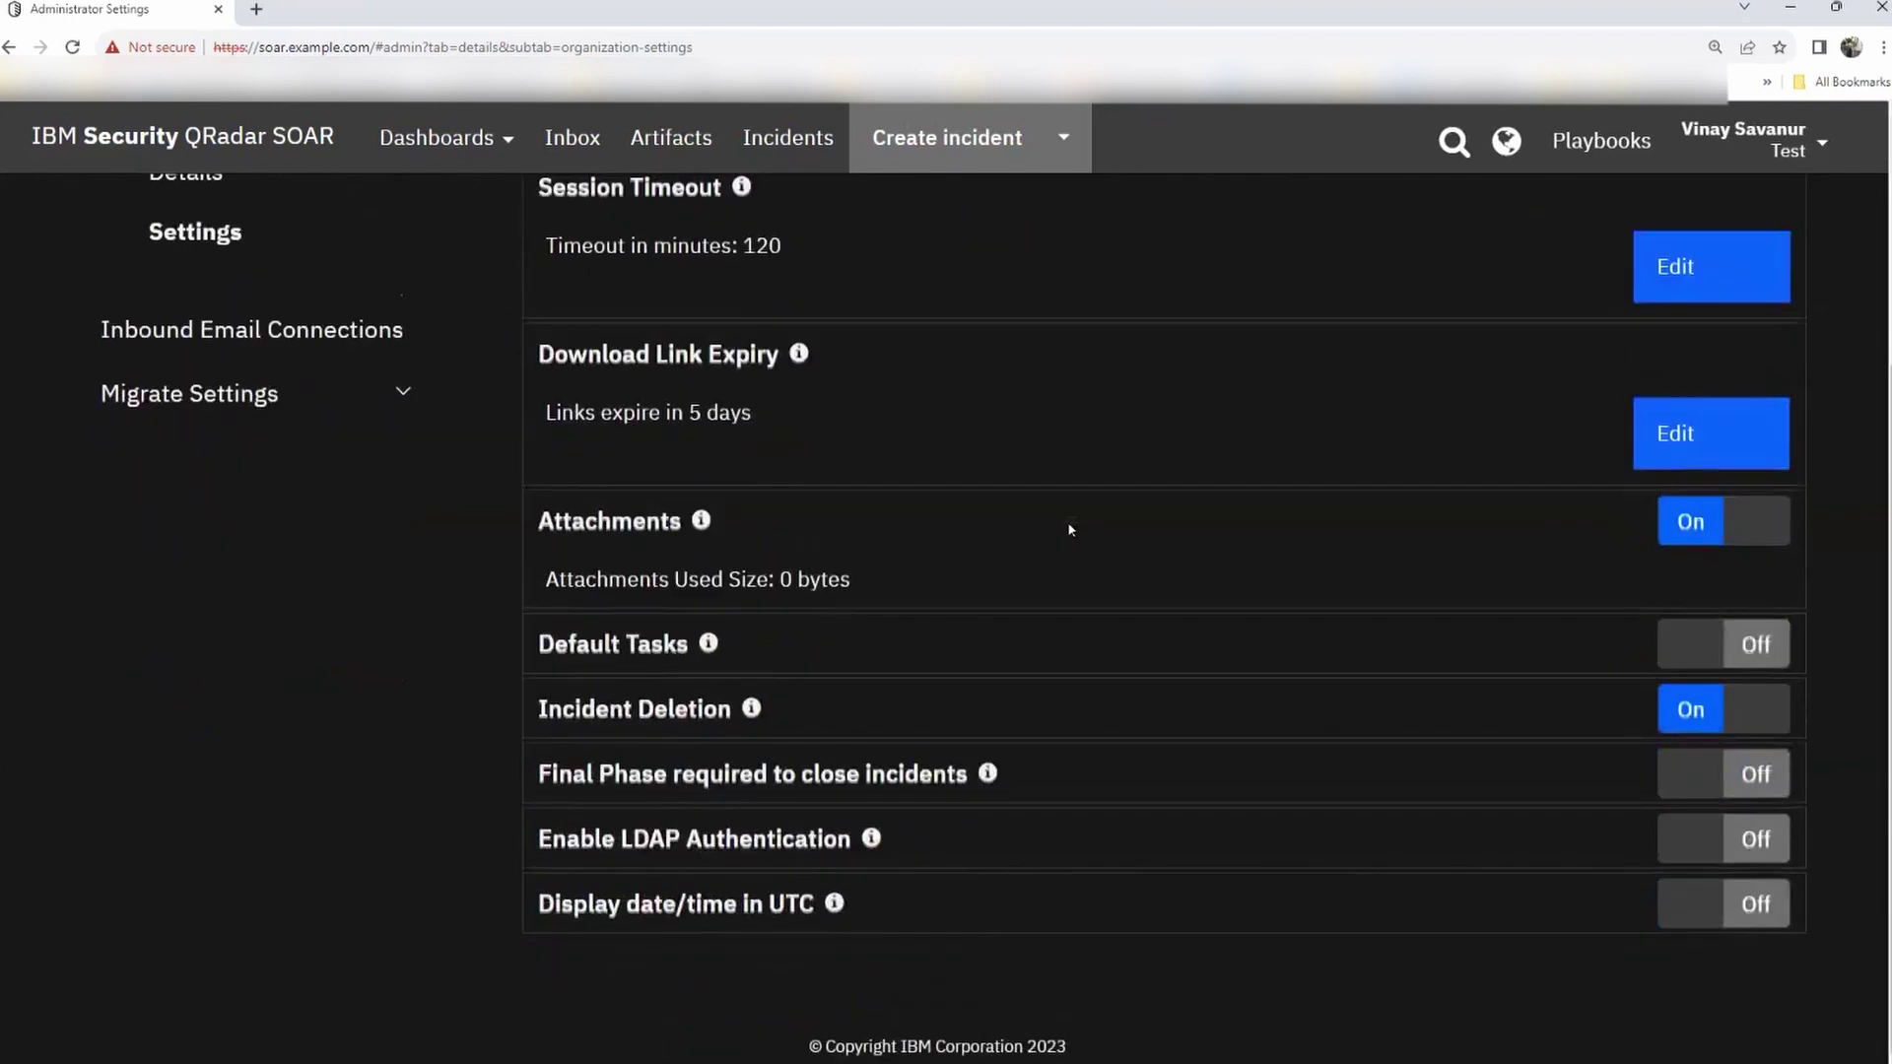
{"action": "scroll", "coordinate": [1068, 523], "scroll_direction": "up", "scroll_amount": 3}
{"action": "mouse_move", "coordinate": [741, 485]}
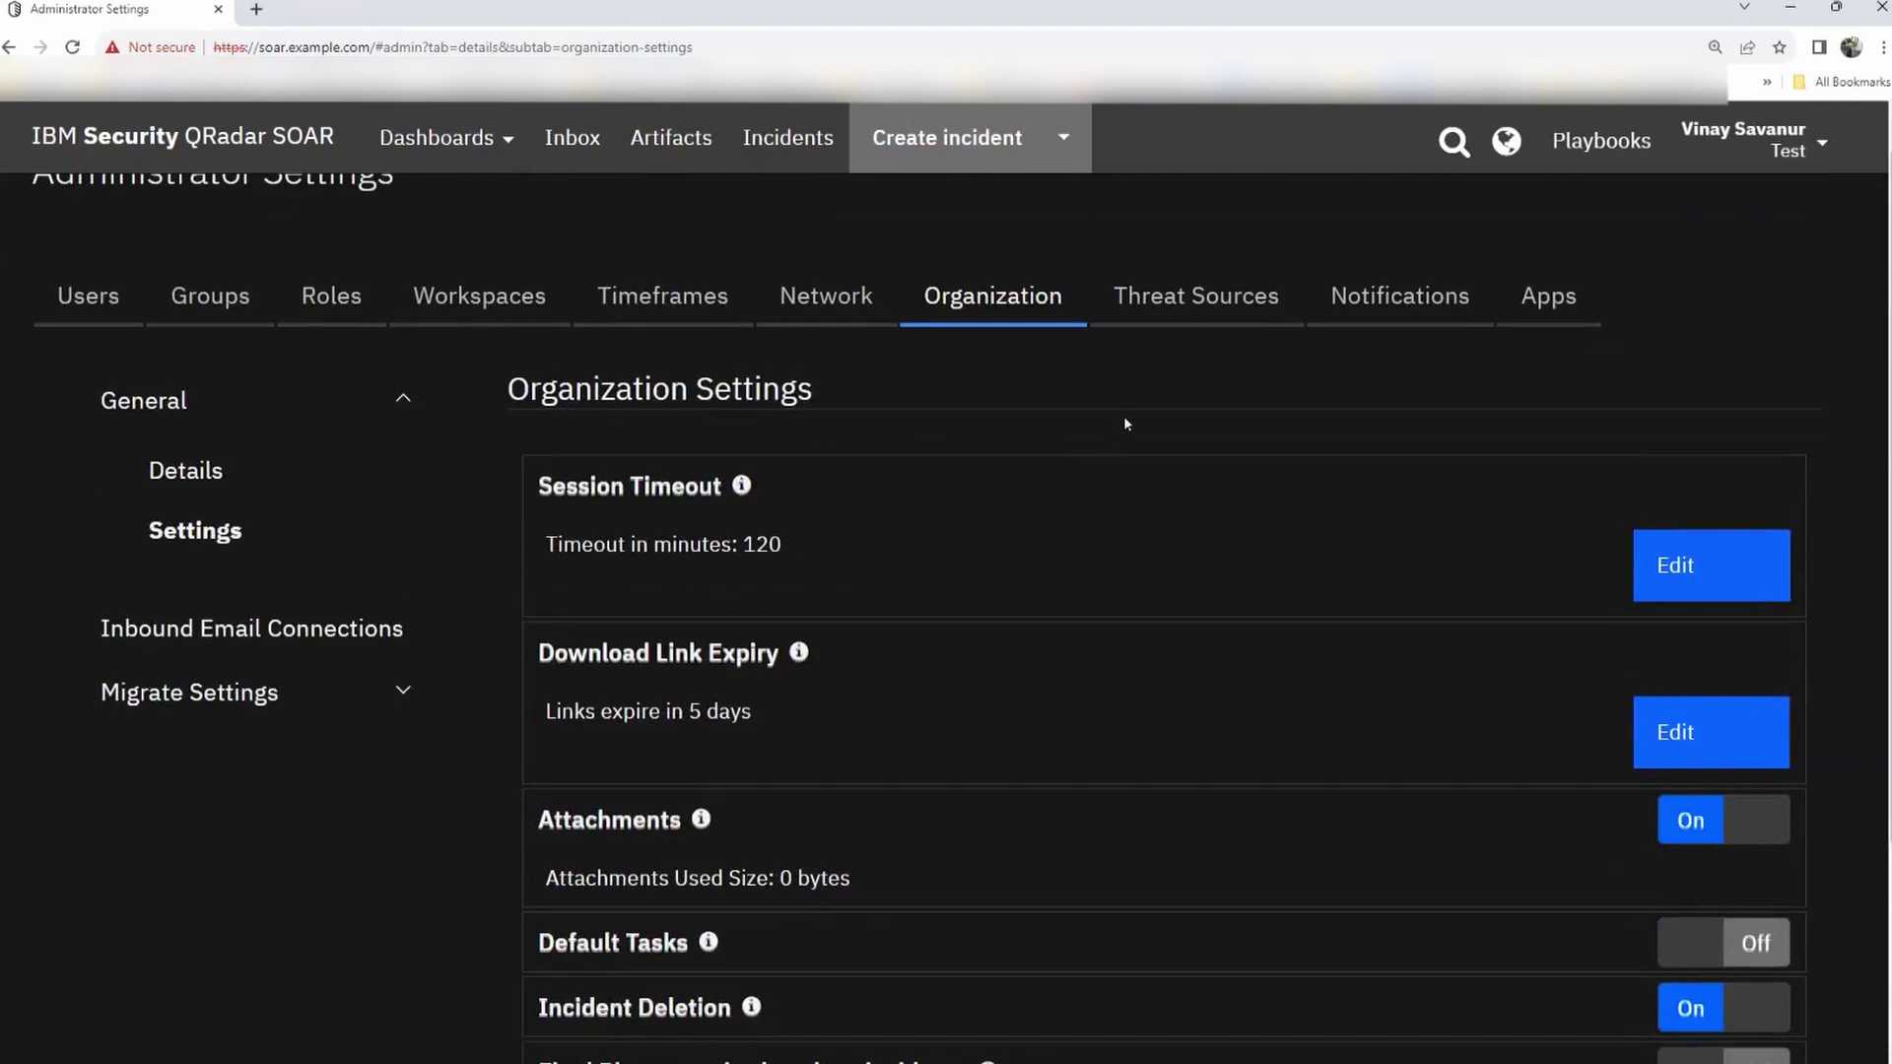
{"action": "scroll", "coordinate": [828, 588], "scroll_direction": "up", "scroll_amount": 1}
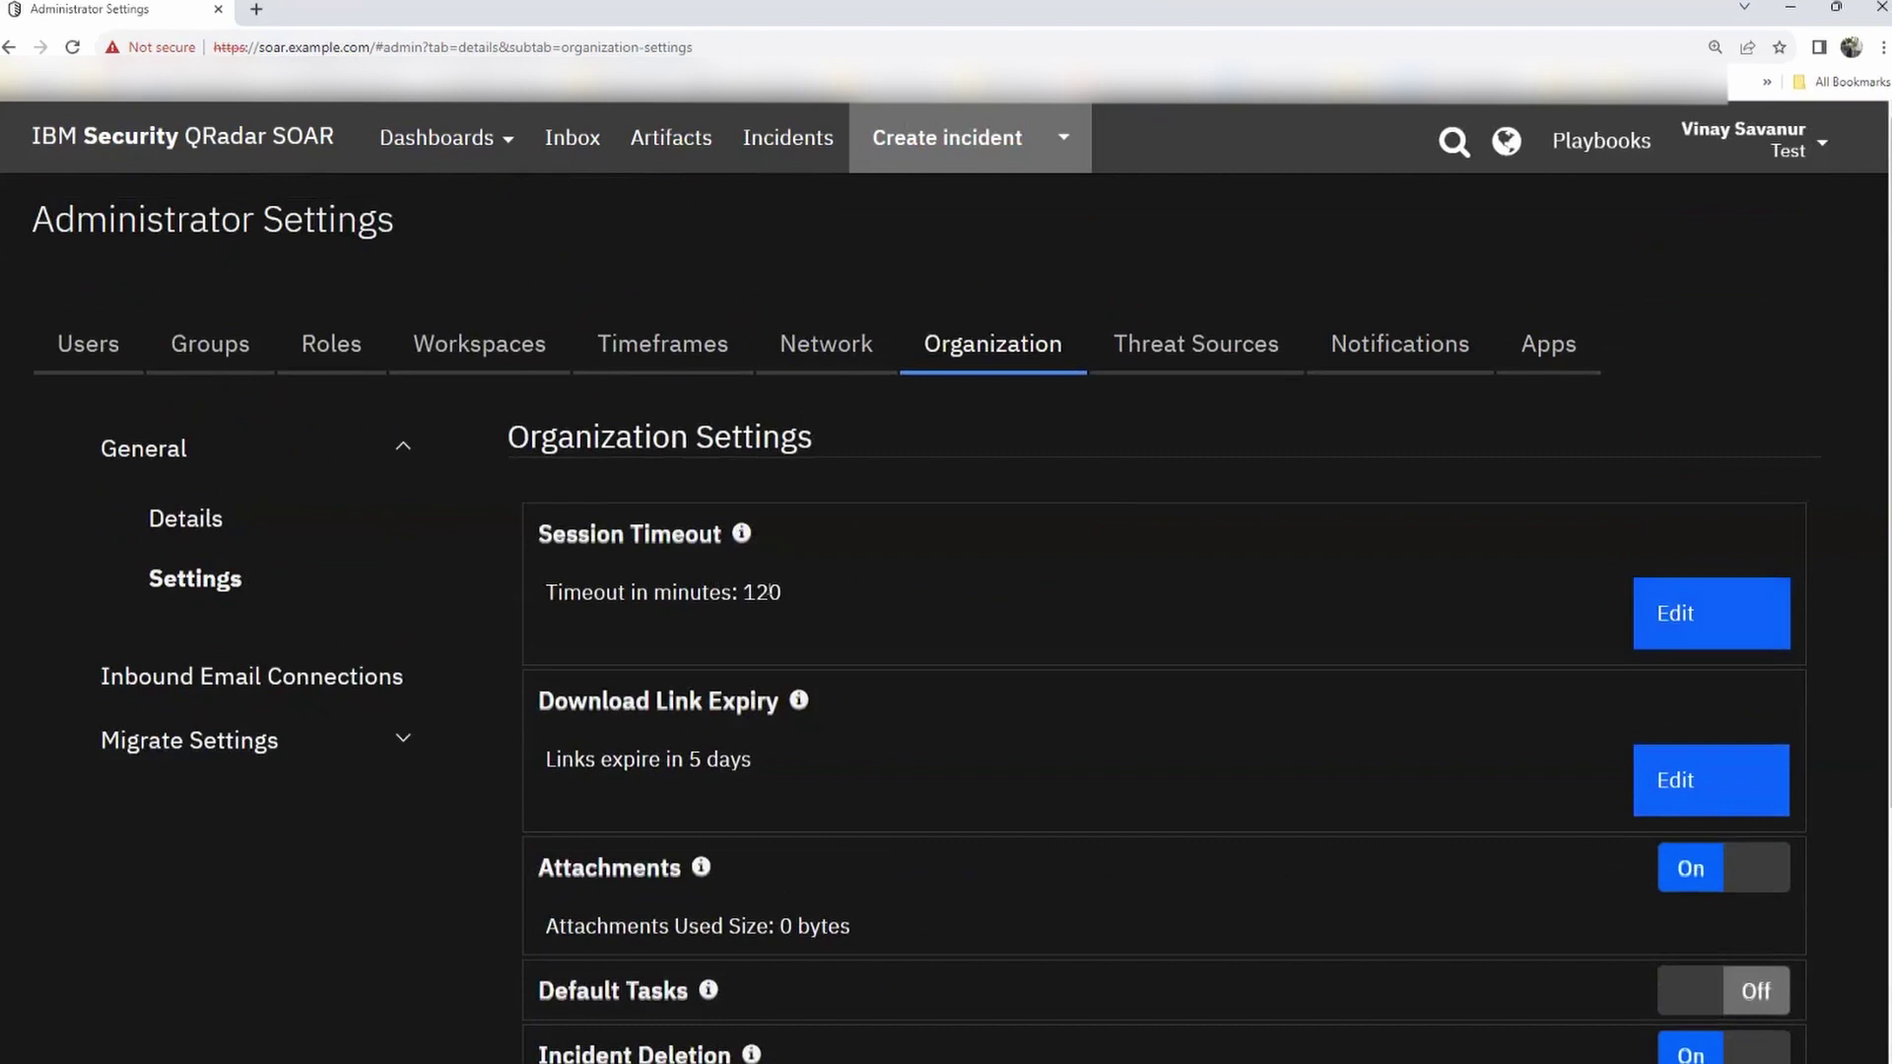
{"action": "mouse_move", "coordinate": [745, 540]}
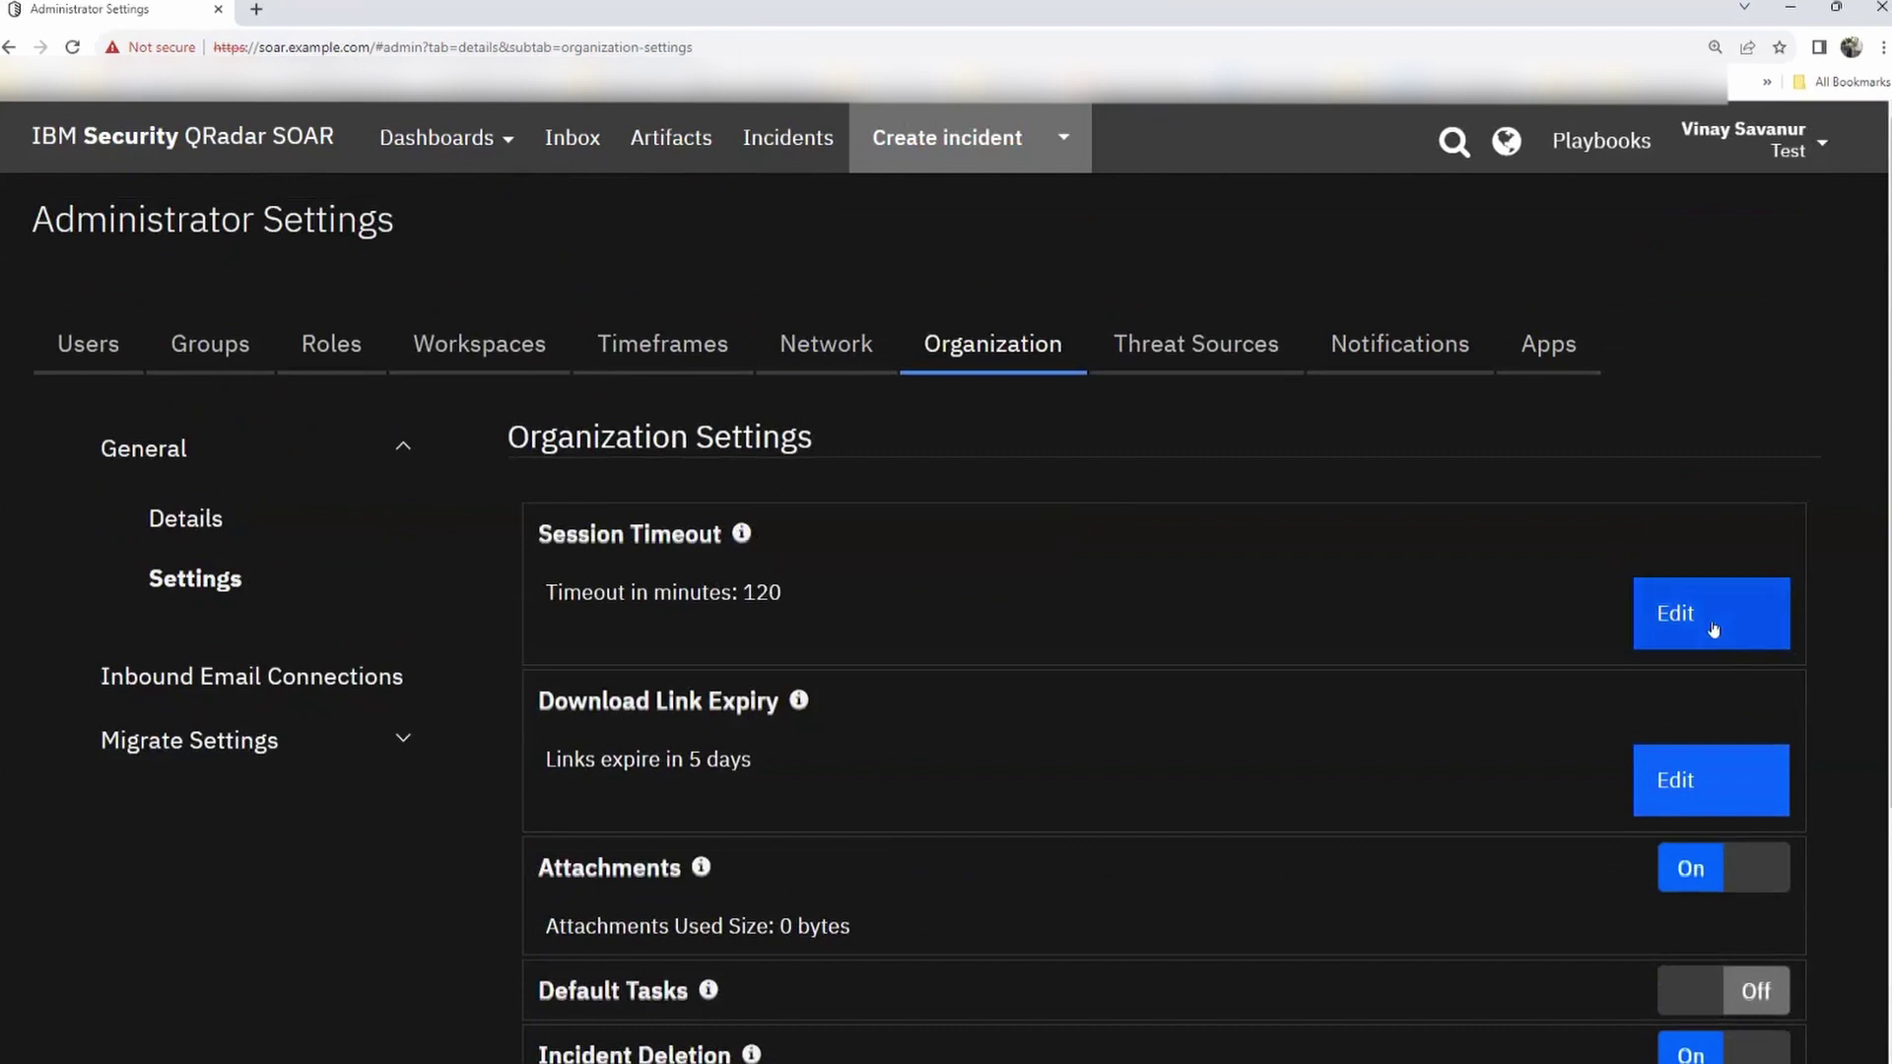
{"action": "left_click_drag", "start_coordinate": [709, 592], "coordinate": [943, 632]}
{"action": "left_click", "coordinate": [962, 615]}
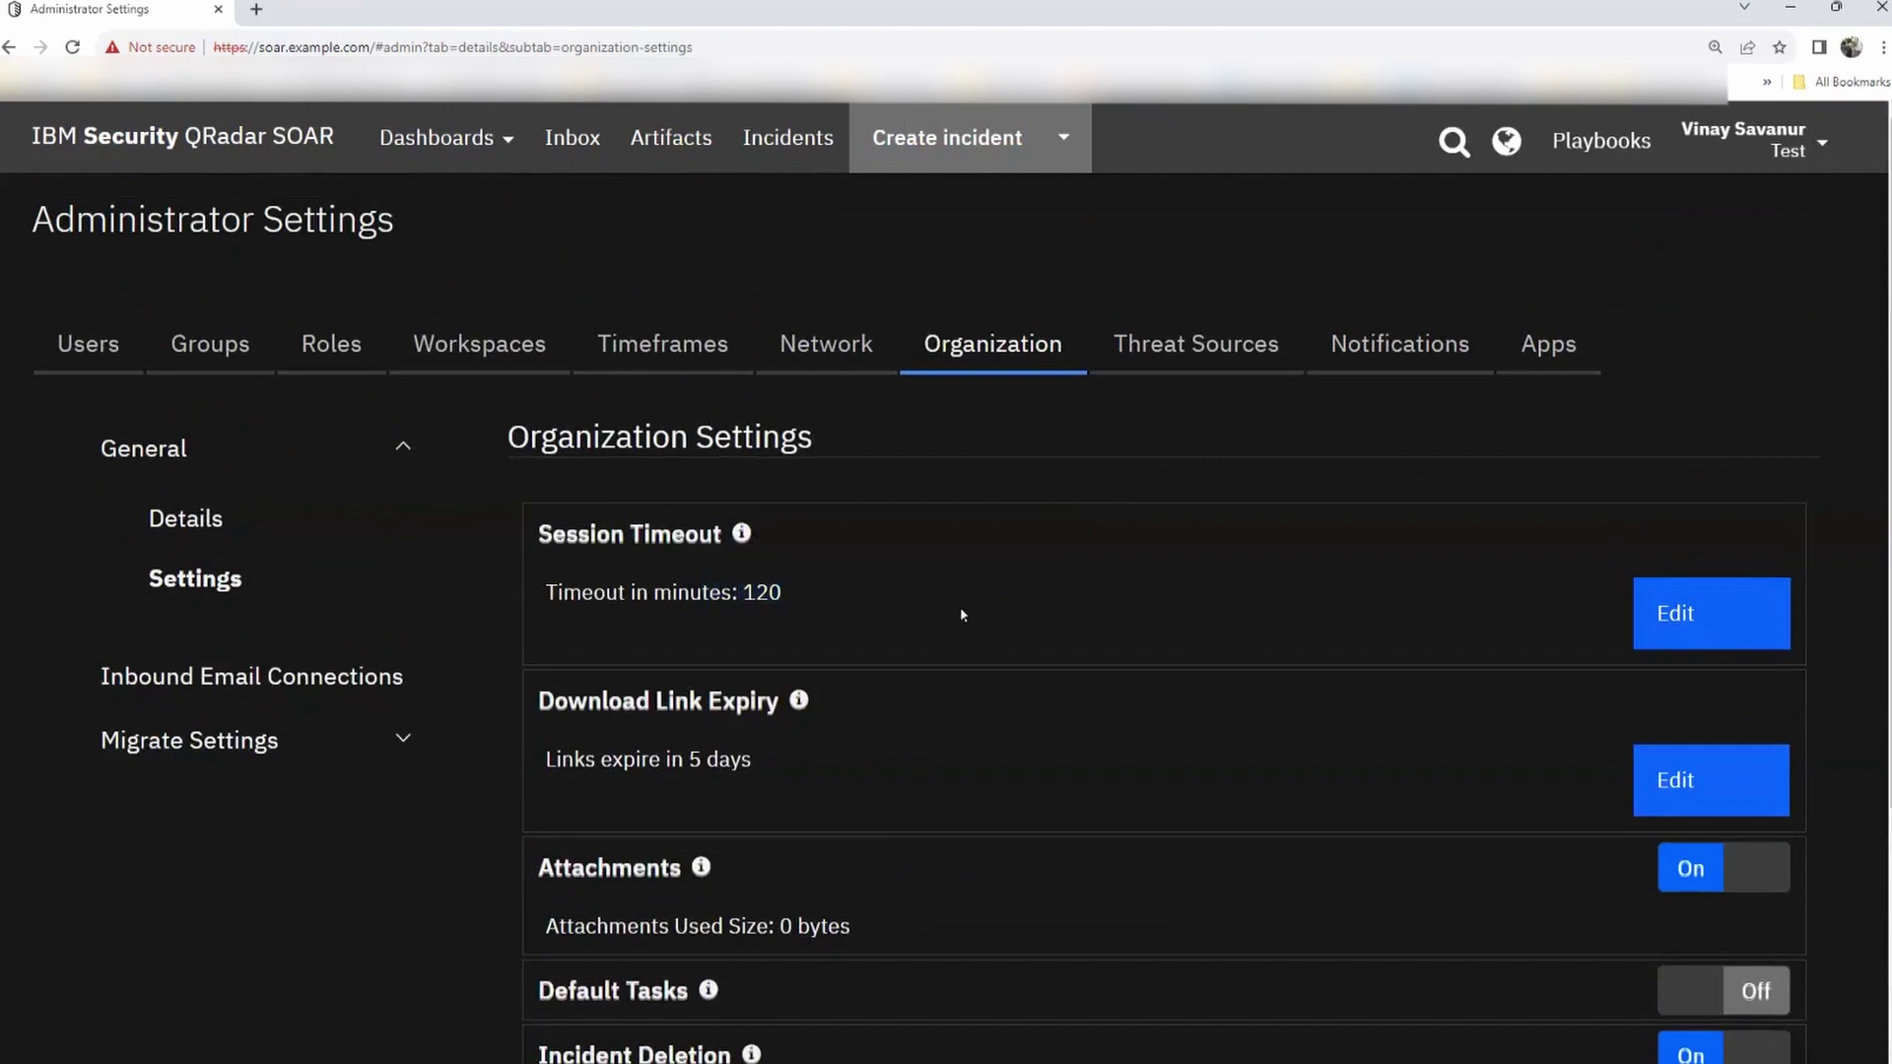
{"action": "scroll", "coordinate": [961, 612], "scroll_direction": "down", "scroll_amount": 3}
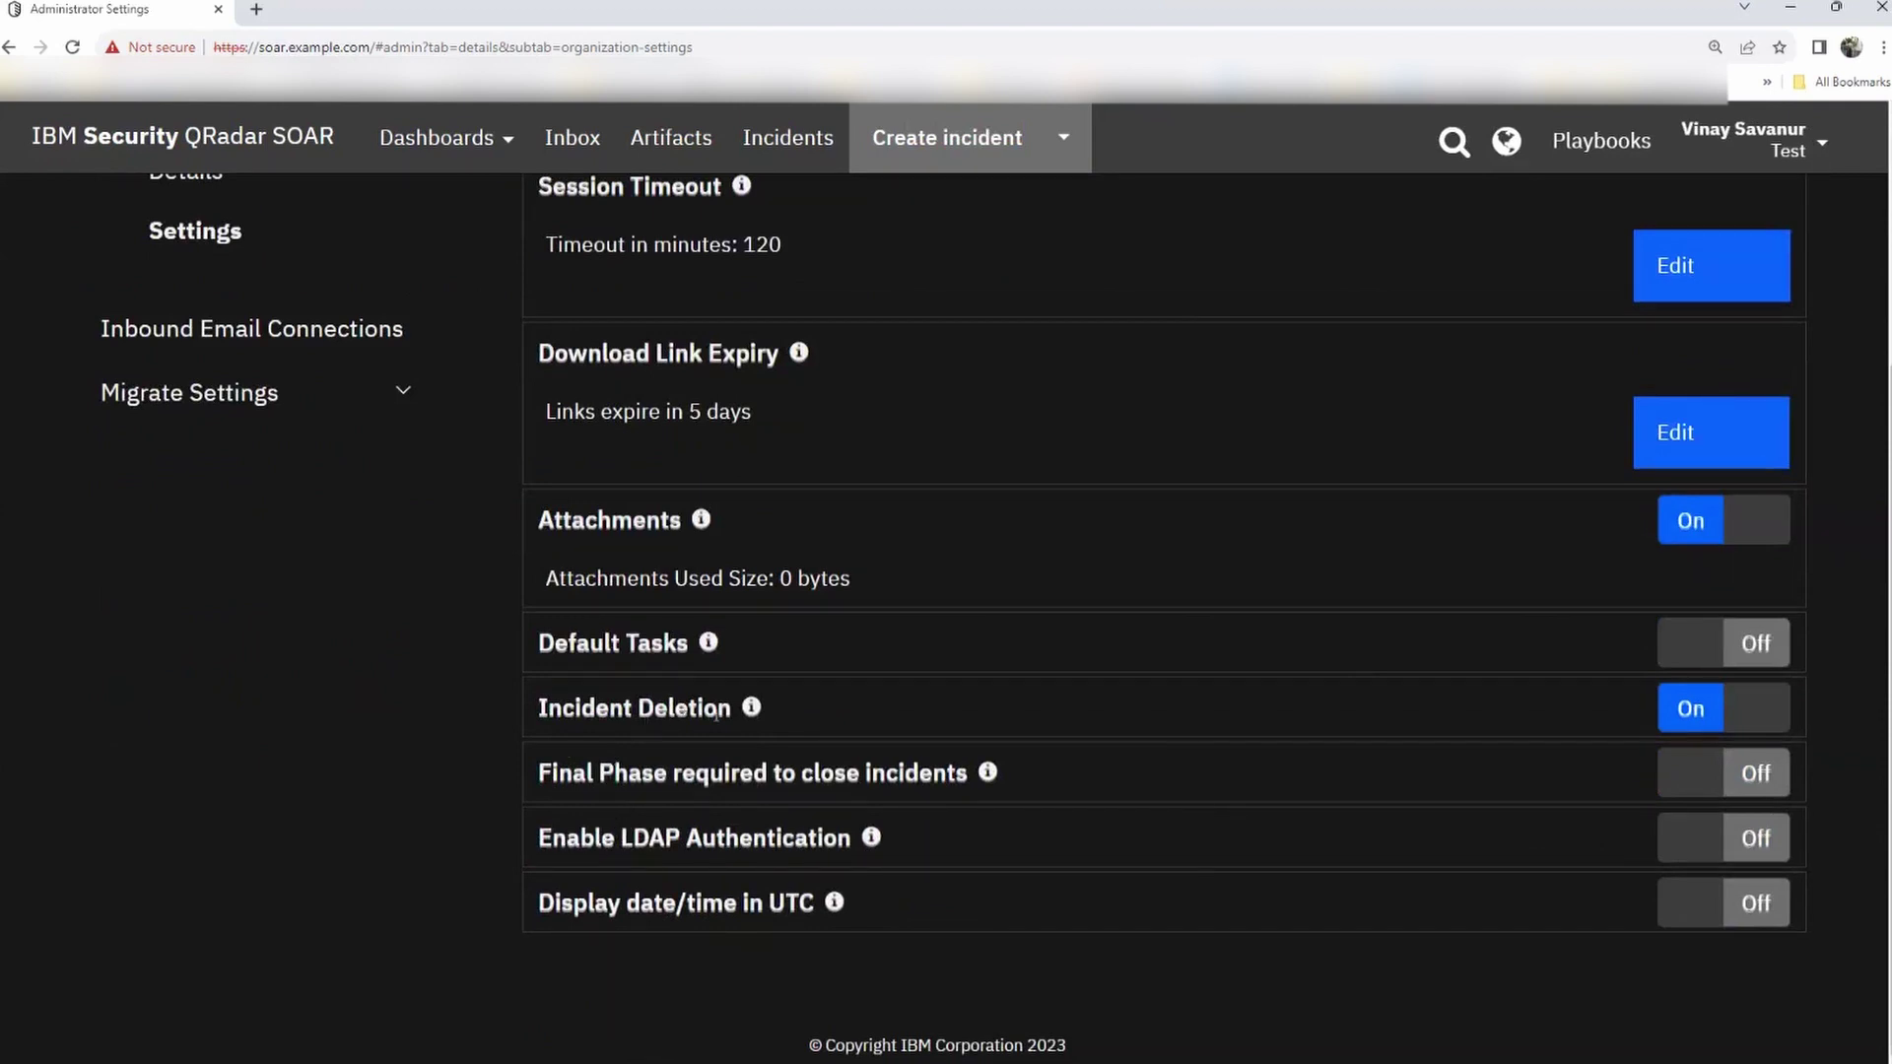
{"action": "mouse_move", "coordinate": [753, 719]}
{"action": "mouse_move", "coordinate": [868, 841]}
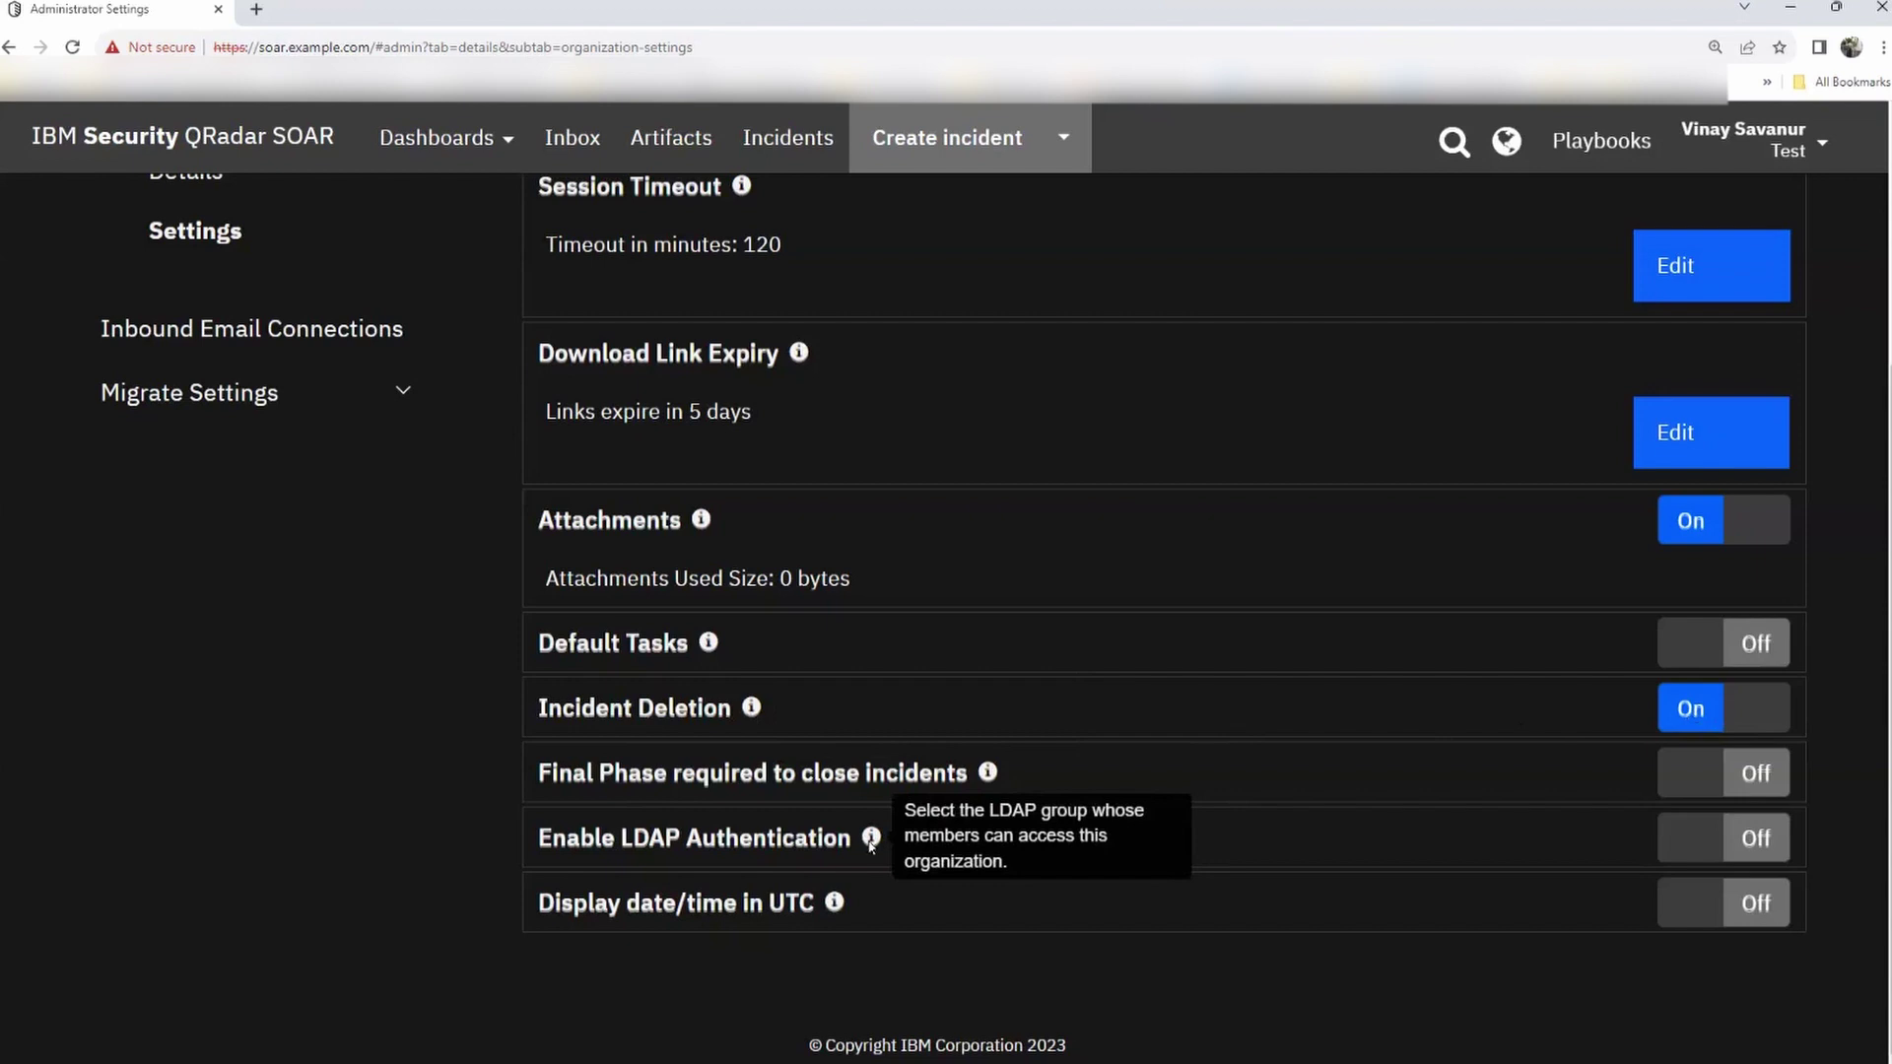
{"action": "scroll", "coordinate": [363, 729], "scroll_direction": "up", "scroll_amount": 4}
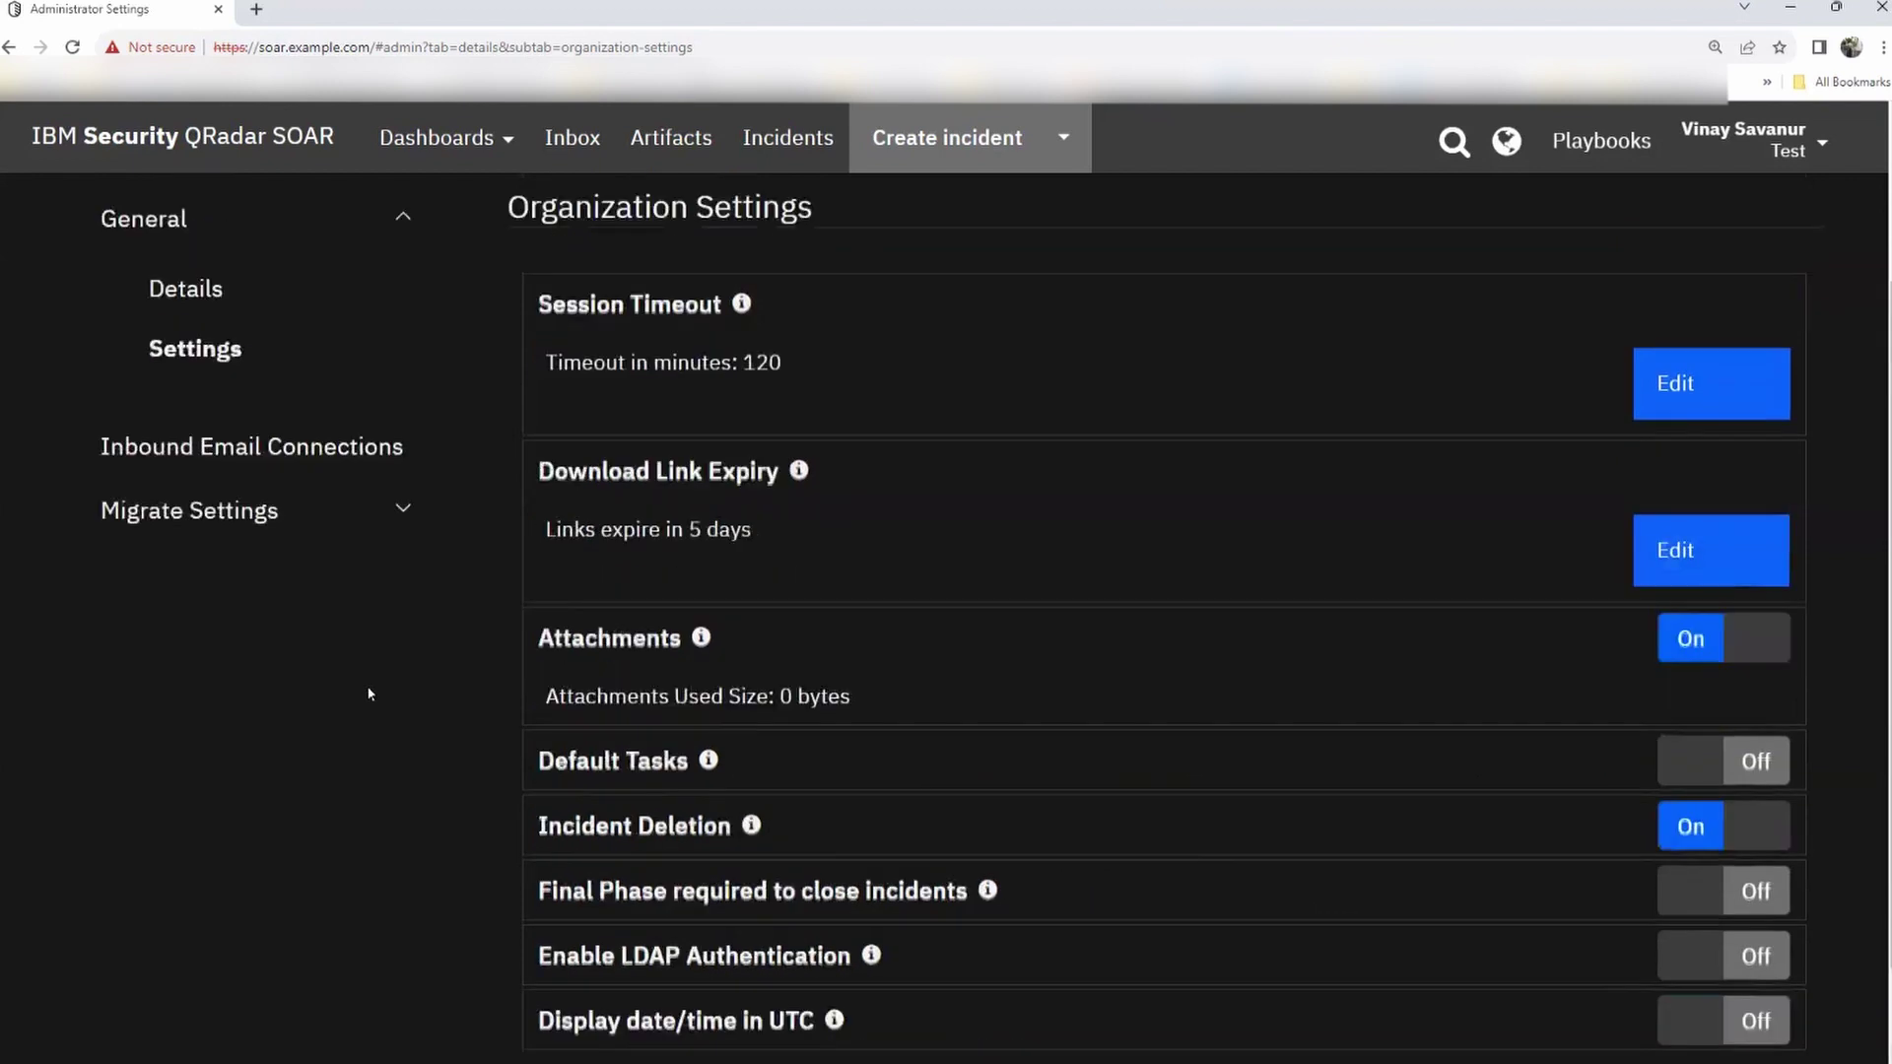
- Open the threat sources settings and review the available feeds from AlienVault IP Reputation Feed to Cisco Threat Grid
{"action": "left_click", "coordinate": [1223, 354]}
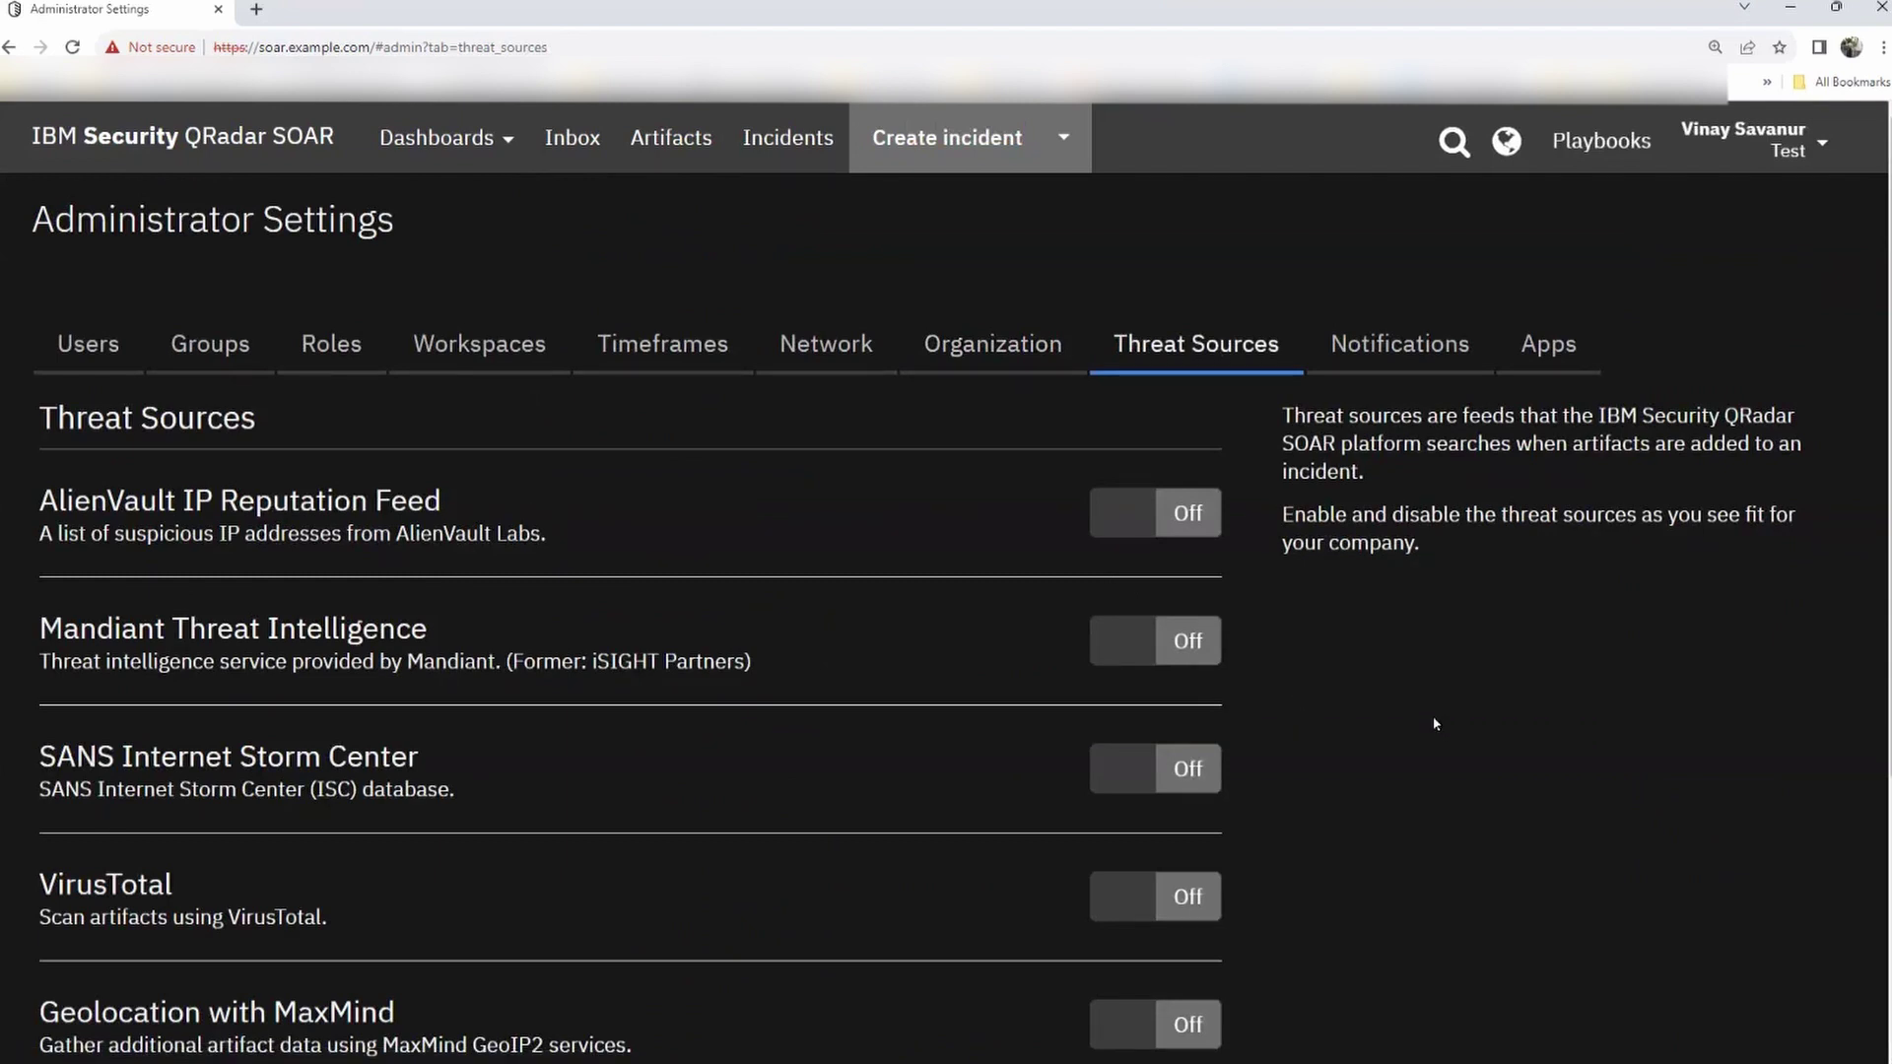
{"action": "scroll", "coordinate": [1418, 717], "scroll_direction": "down", "scroll_amount": 4}
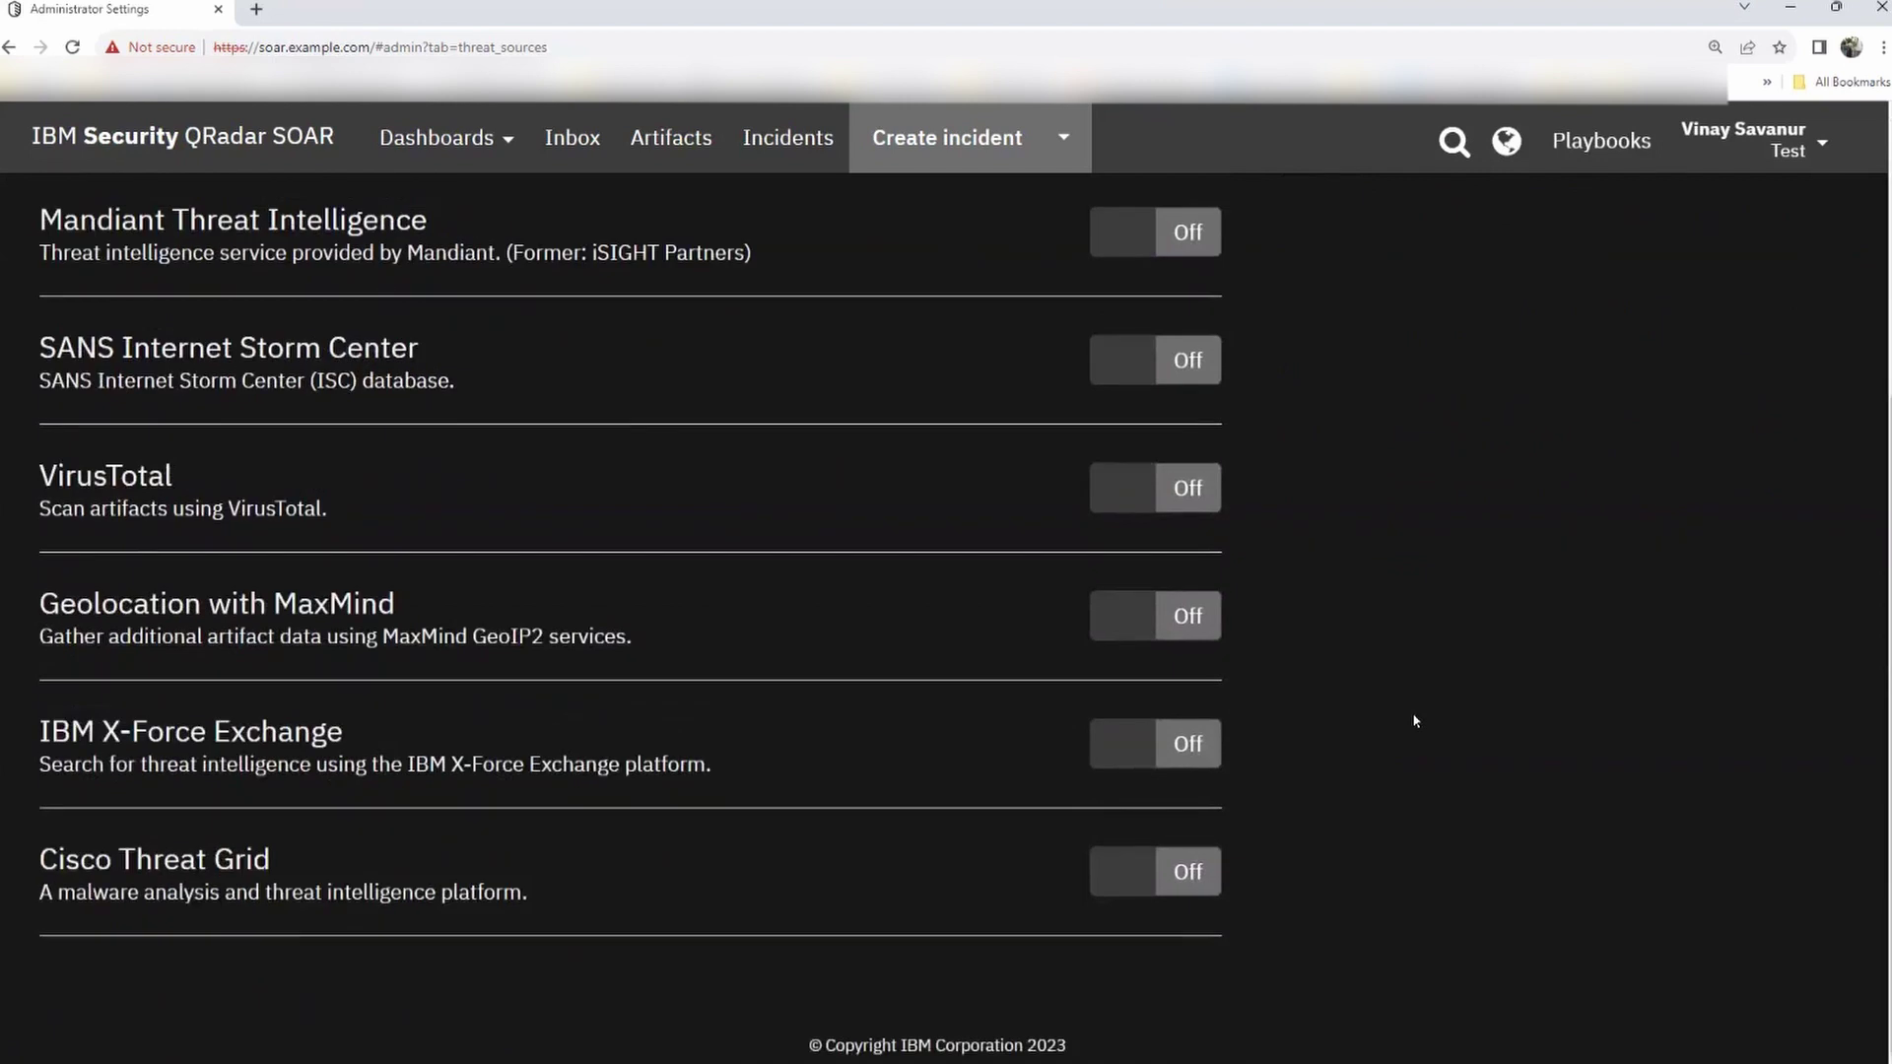
{"action": "scroll", "coordinate": [1414, 720], "scroll_direction": "up", "scroll_amount": 4}
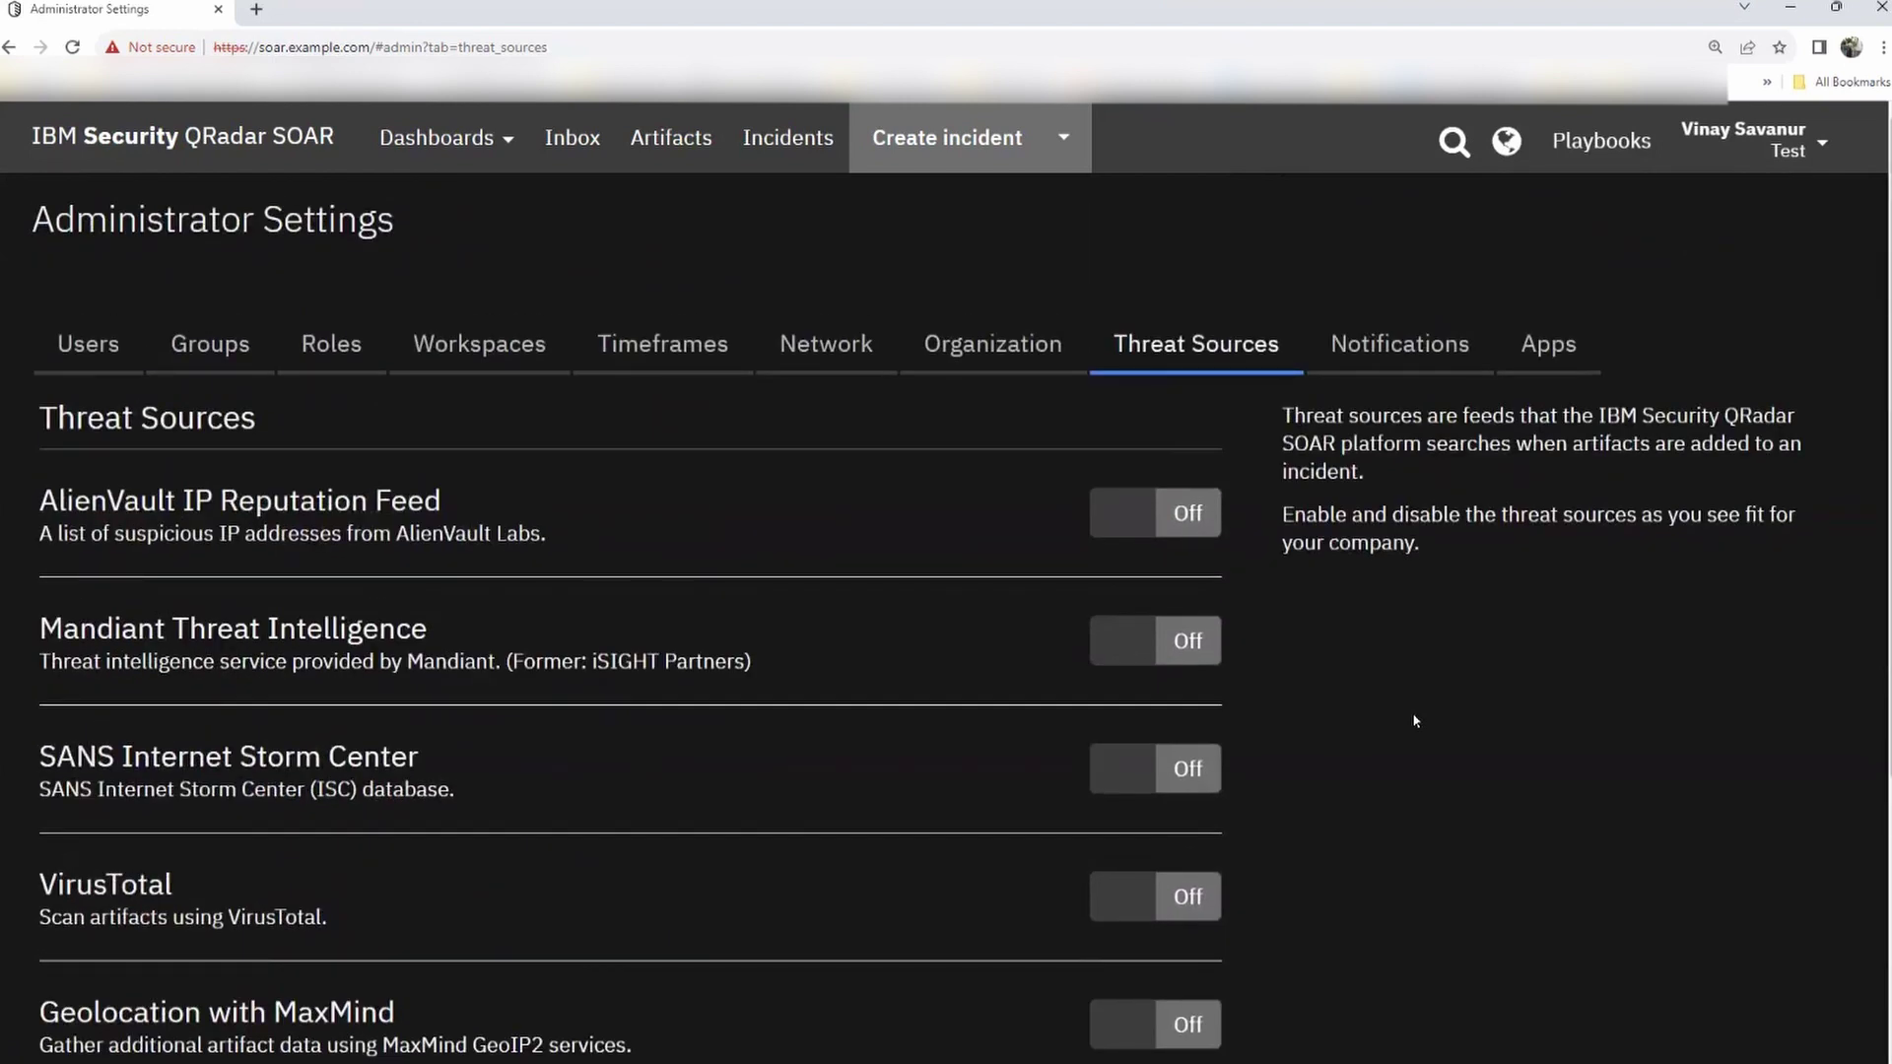
{"action": "scroll", "coordinate": [1003, 739], "scroll_direction": "down", "scroll_amount": 4}
{"action": "scroll", "coordinate": [1003, 734], "scroll_direction": "up", "scroll_amount": 1}
{"action": "scroll", "coordinate": [1003, 734], "scroll_direction": "up", "scroll_amount": 3}
- Open the notifications settings, review the rules with their enabled, email and in-app options, and check the user's own notification list
{"action": "left_click", "coordinate": [1454, 347]}
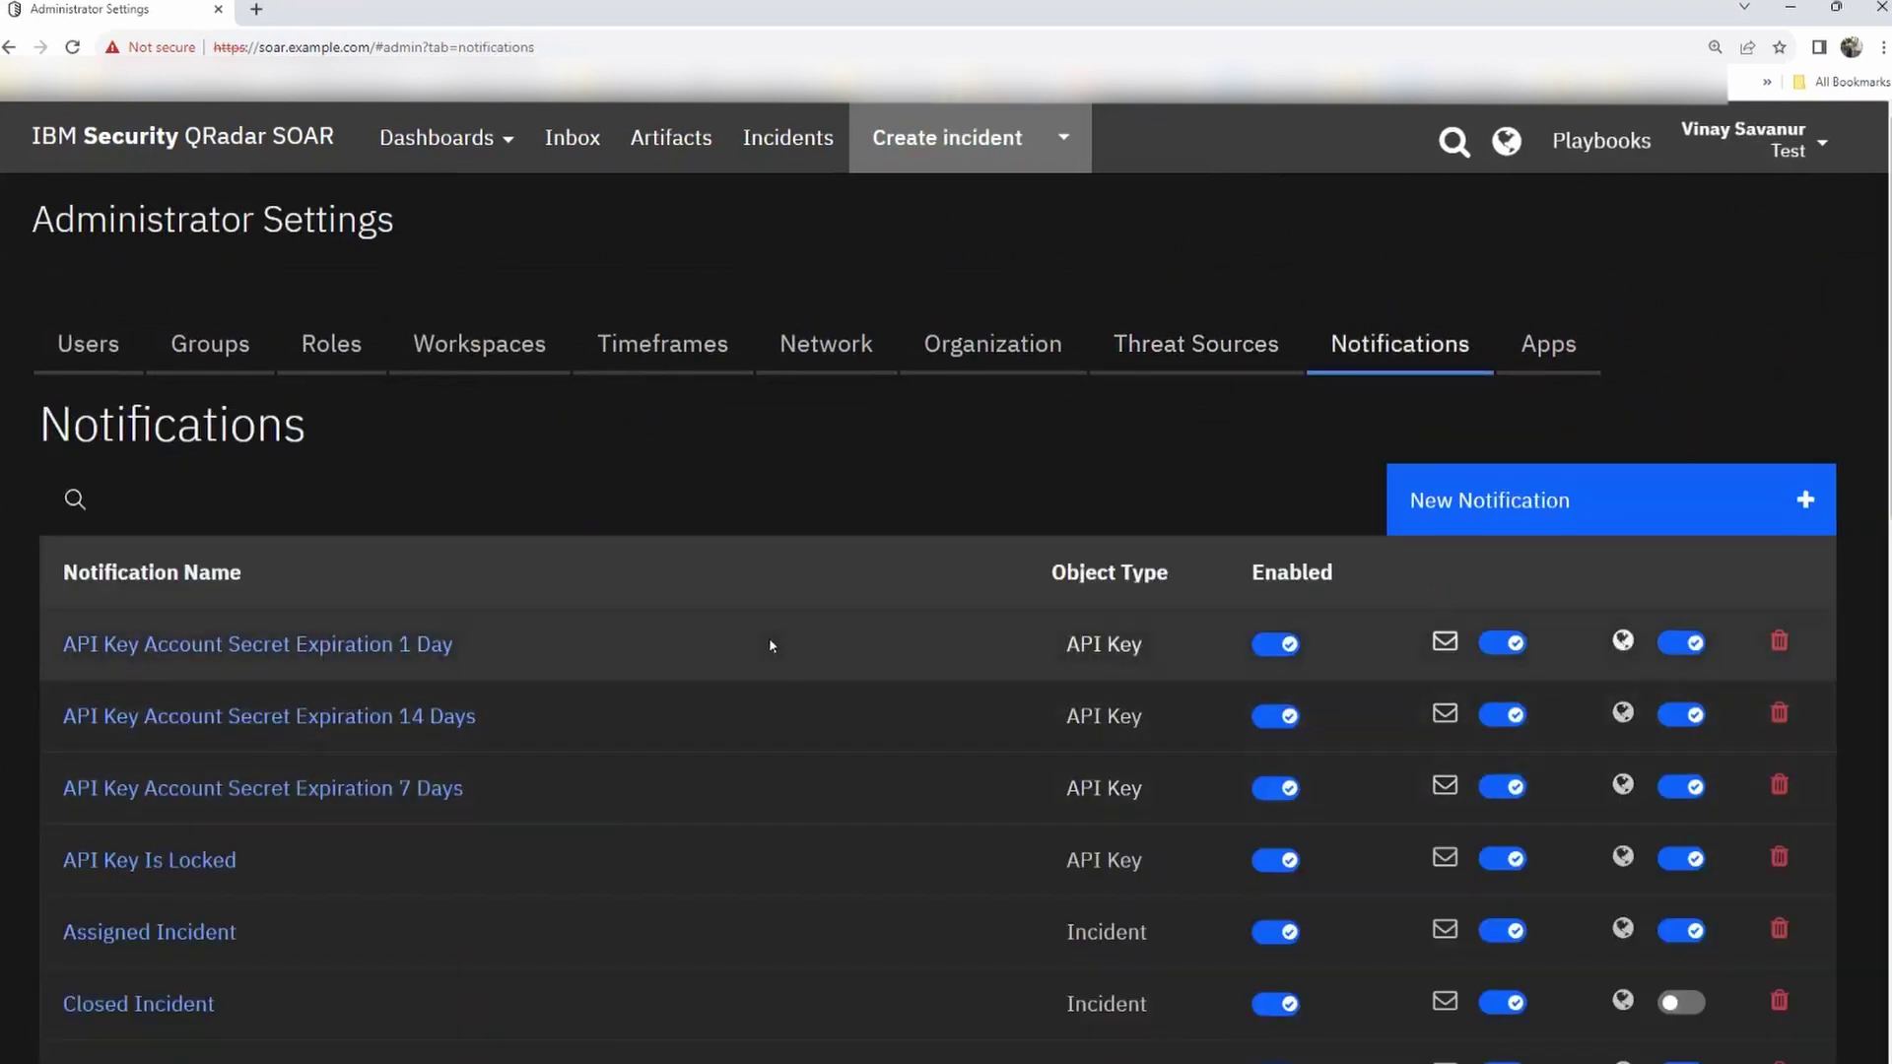
{"action": "scroll", "coordinate": [794, 676], "scroll_direction": "down", "scroll_amount": 3}
{"action": "scroll", "coordinate": [793, 675], "scroll_direction": "down", "scroll_amount": 5}
{"action": "scroll", "coordinate": [794, 676], "scroll_direction": "up", "scroll_amount": 8}
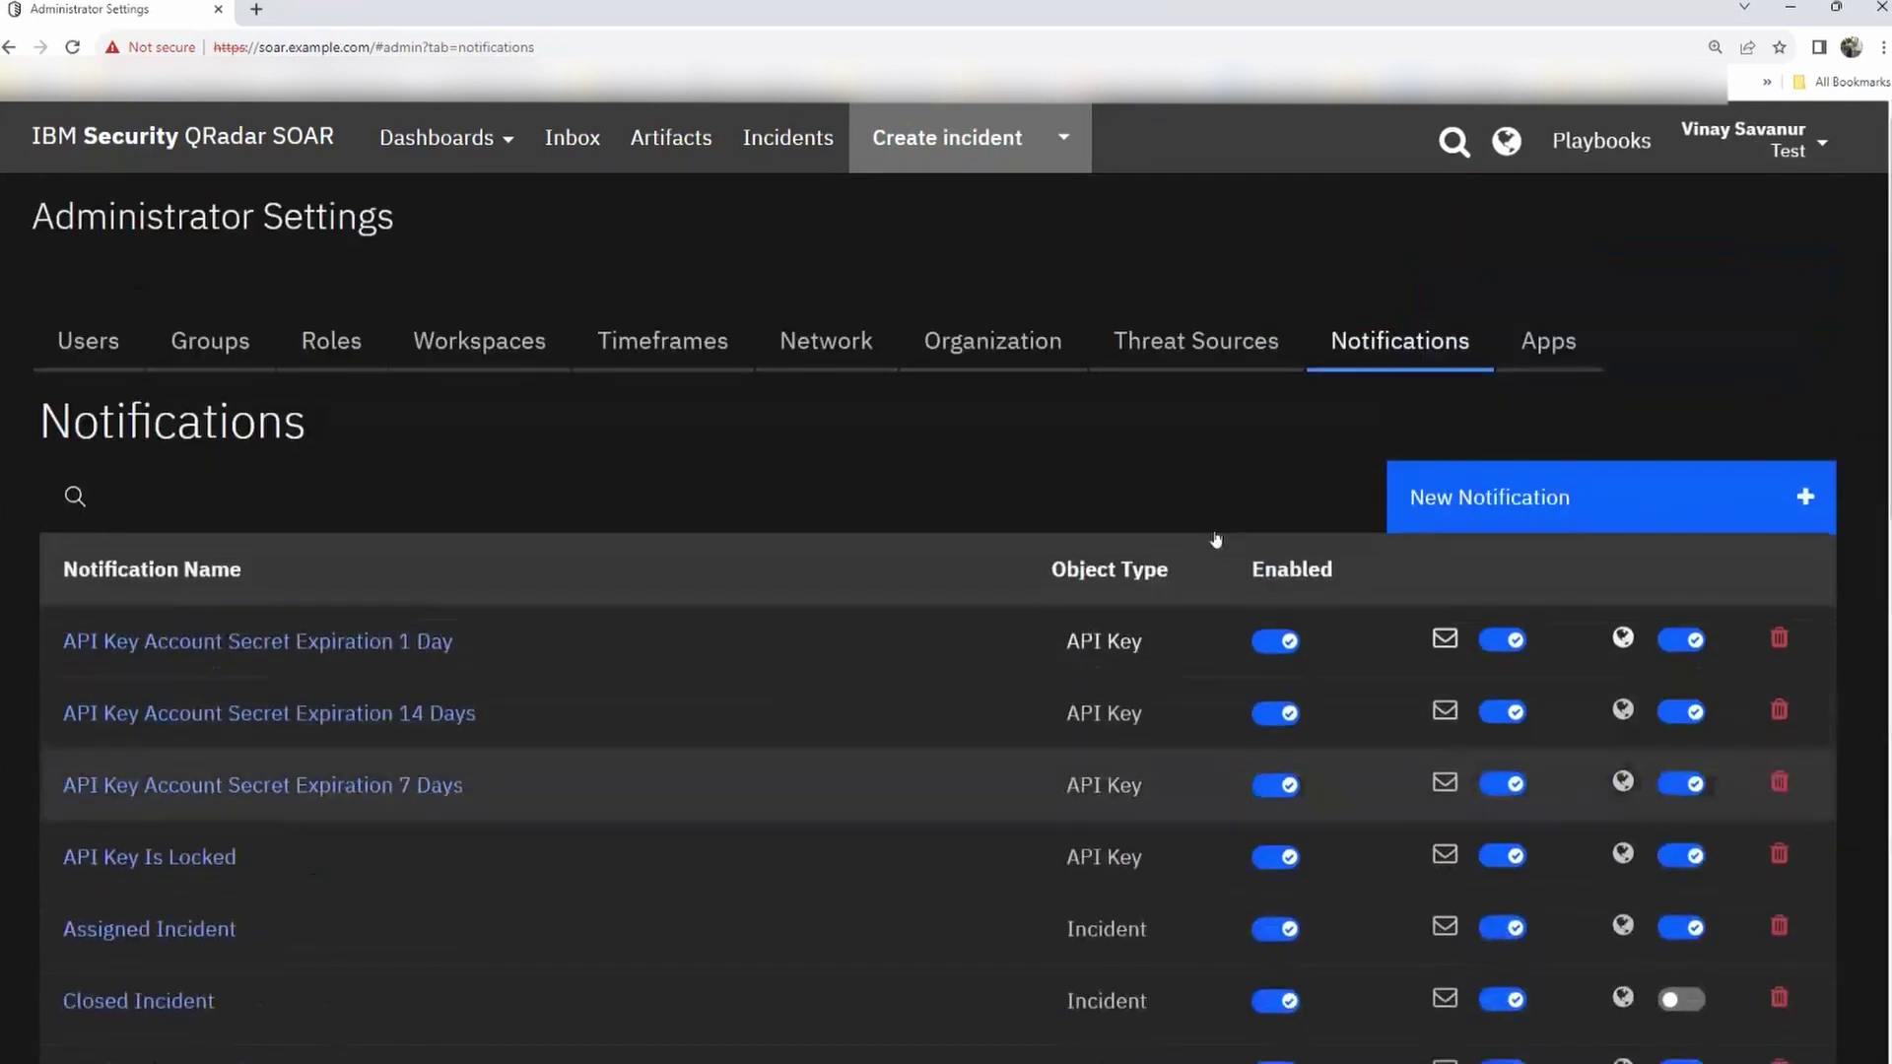
{"action": "left_click", "coordinate": [1506, 144]}
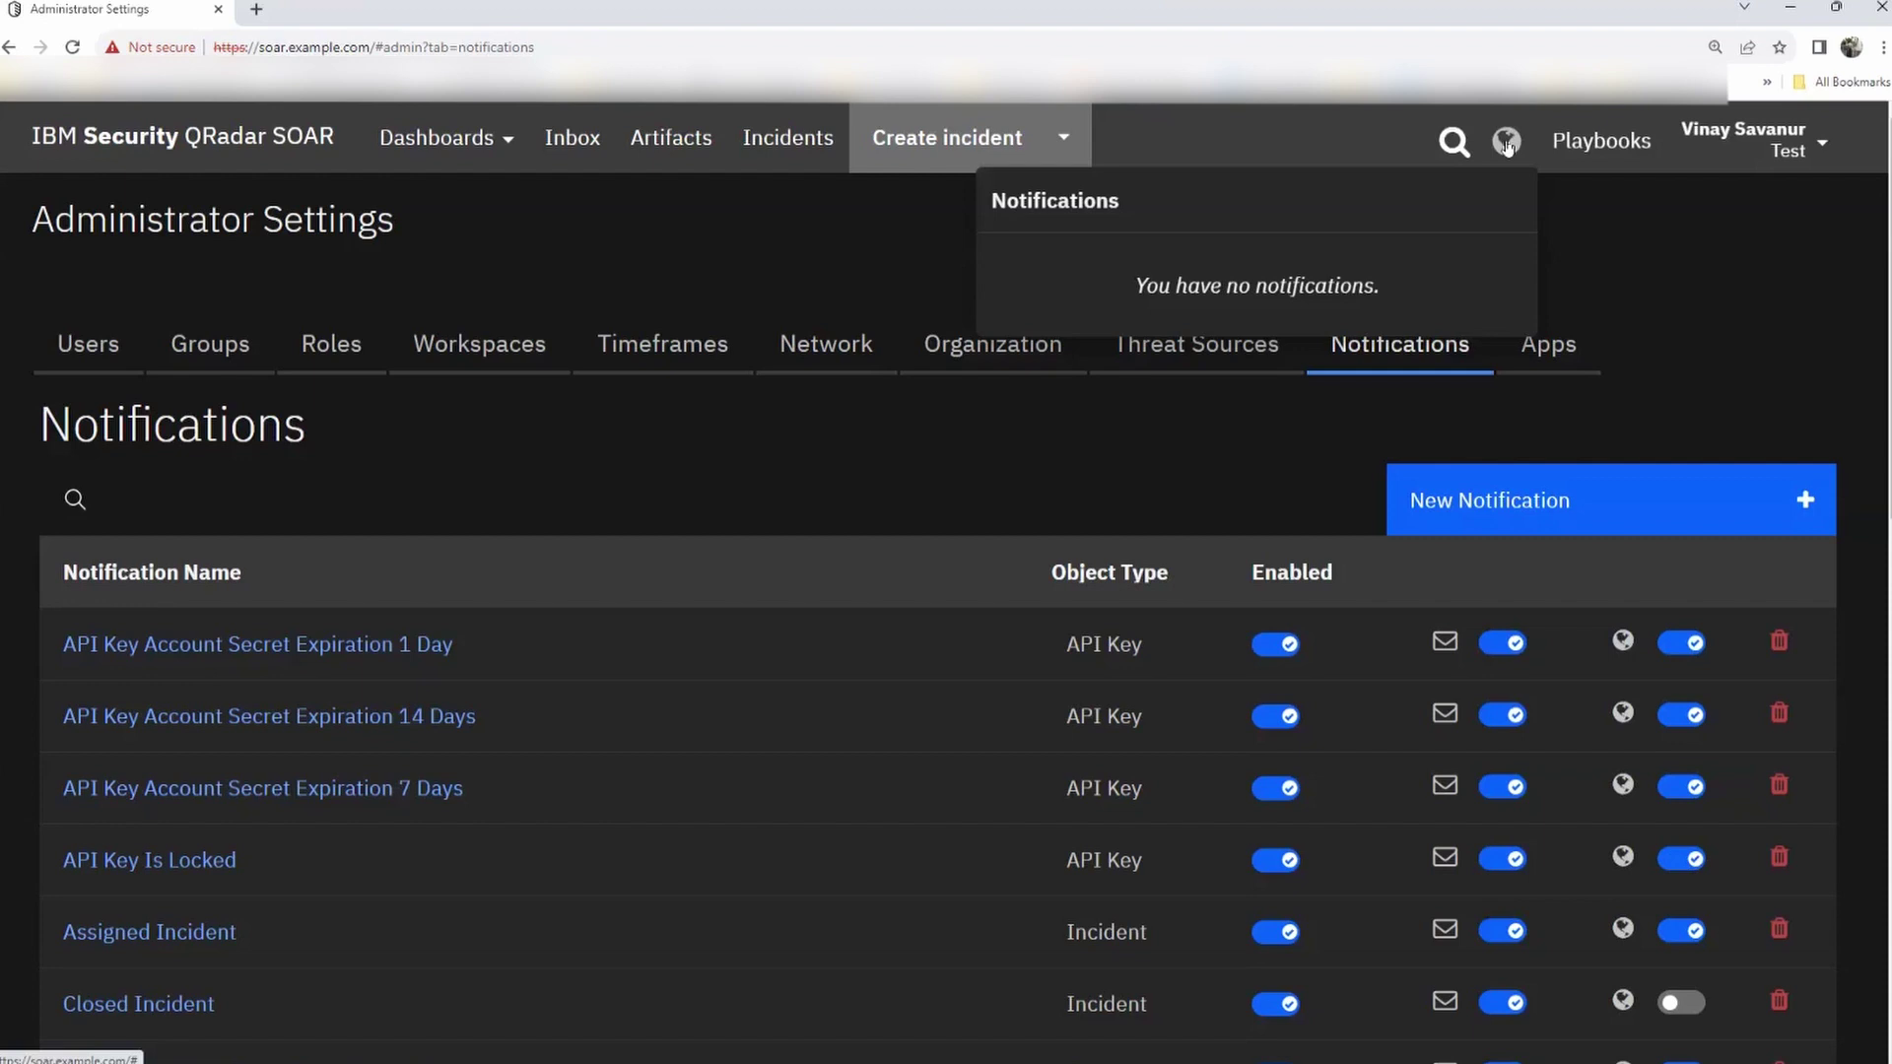
{"action": "scroll", "coordinate": [748, 719], "scroll_direction": "down", "scroll_amount": 5}
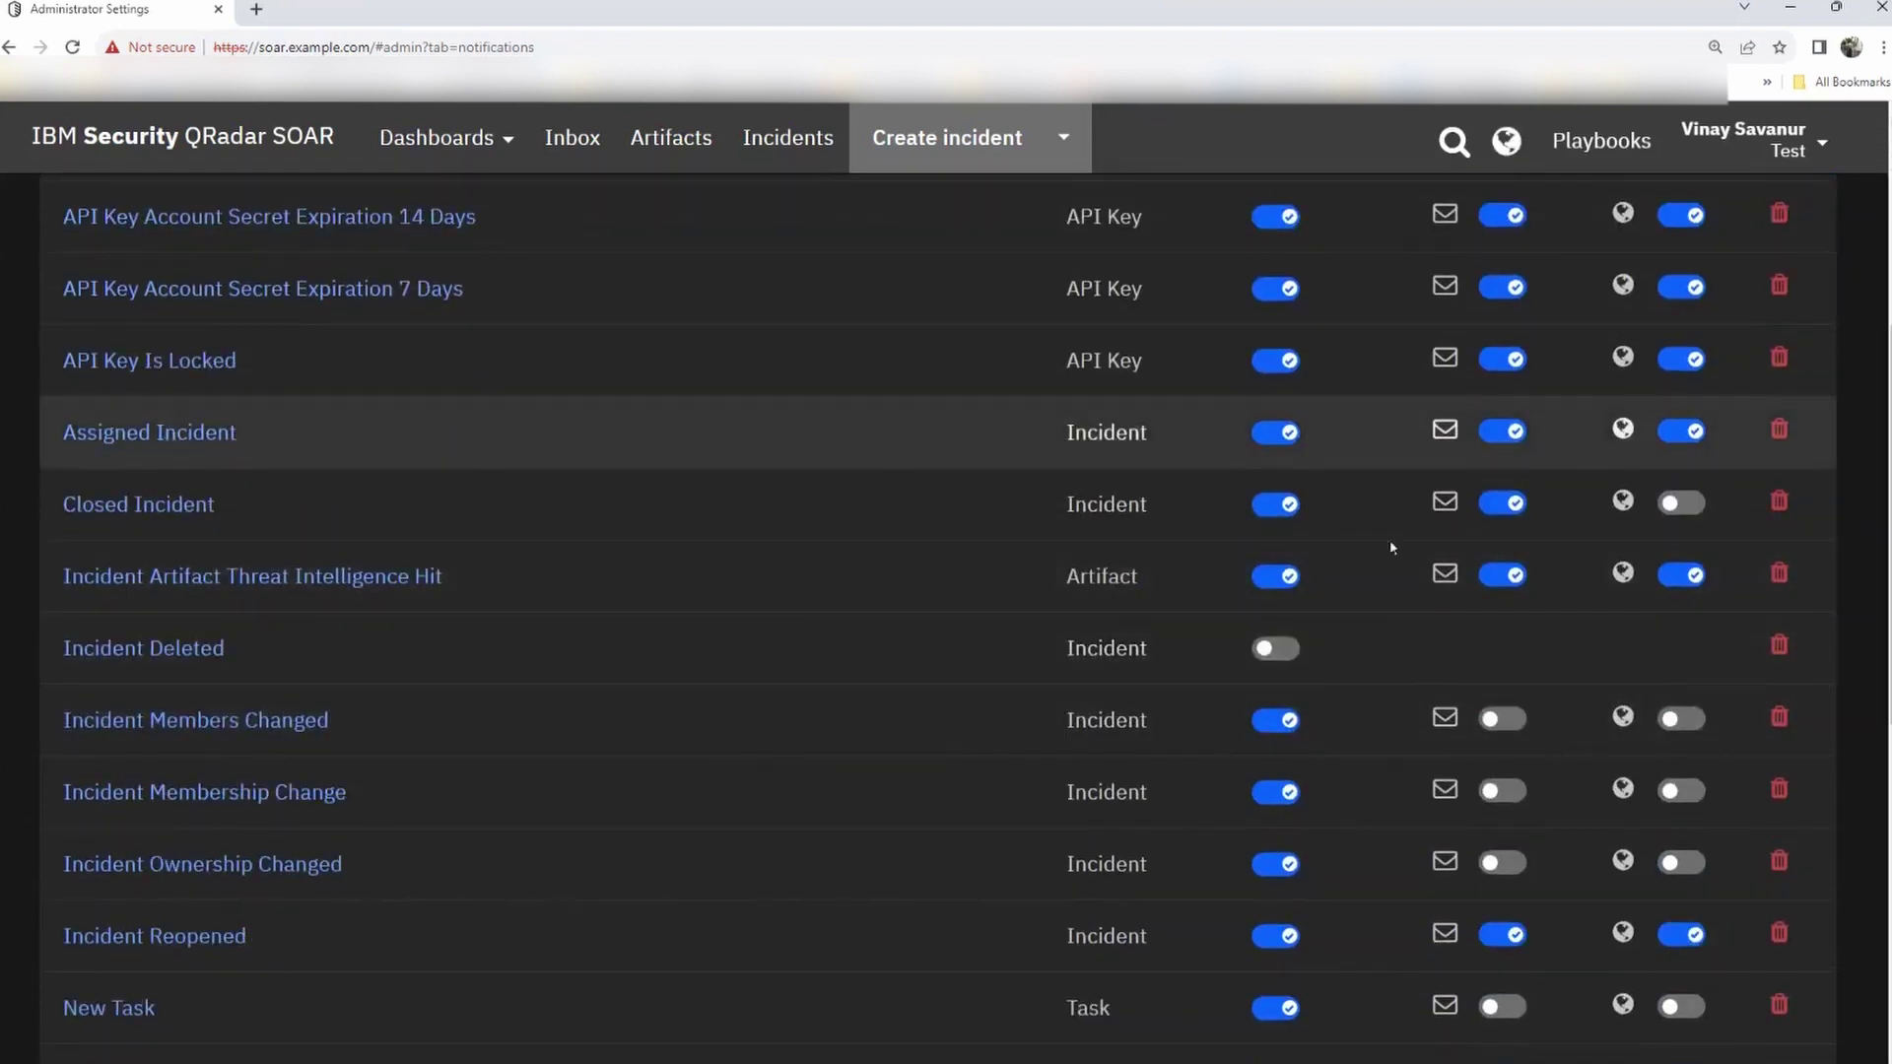
{"action": "scroll", "coordinate": [1391, 548], "scroll_direction": "up", "scroll_amount": 2}
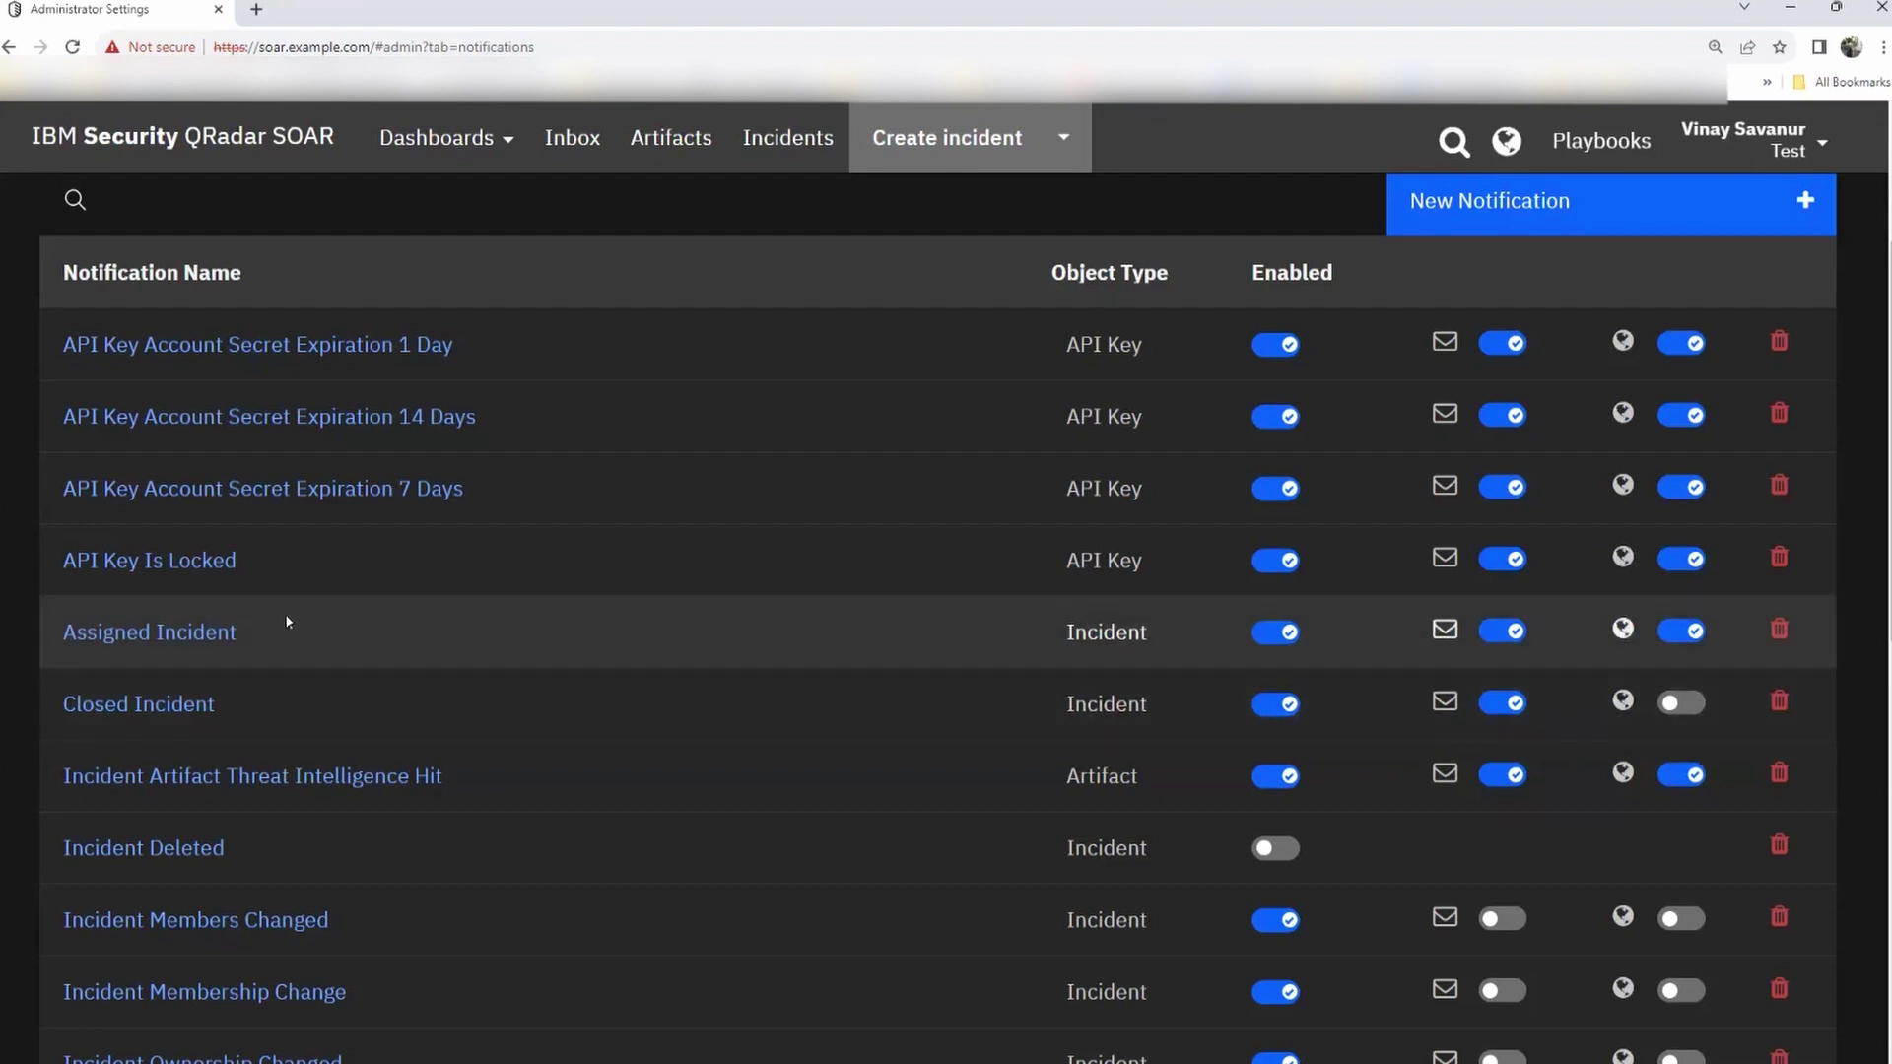
{"action": "scroll", "coordinate": [1443, 773], "scroll_direction": "down", "scroll_amount": 4}
{"action": "scroll", "coordinate": [1444, 781], "scroll_direction": "up", "scroll_amount": 4}
{"action": "scroll", "coordinate": [1344, 634], "scroll_direction": "up", "scroll_amount": 3}
- Start a new notification named "Address changed", review the notification types and keep Incident as its type
{"action": "left_click", "coordinate": [1626, 500]}
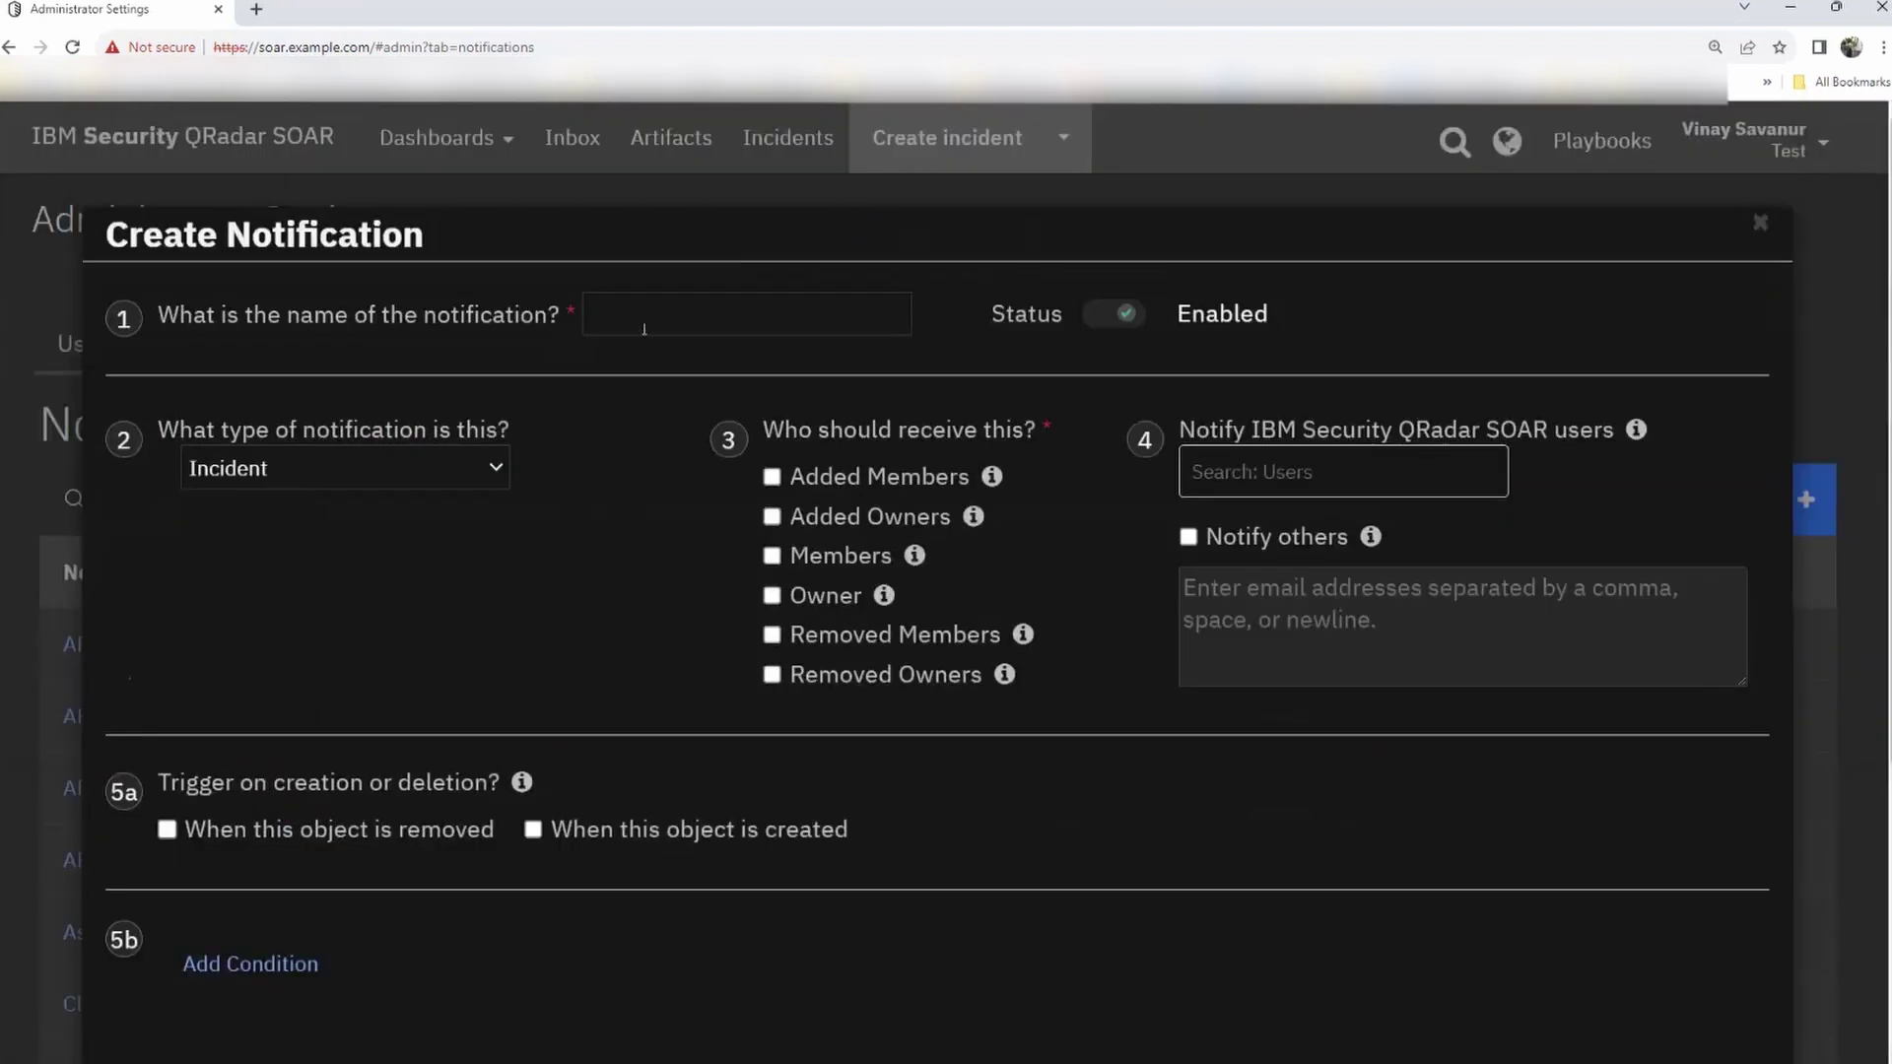
{"action": "left_click", "coordinate": [616, 313]}
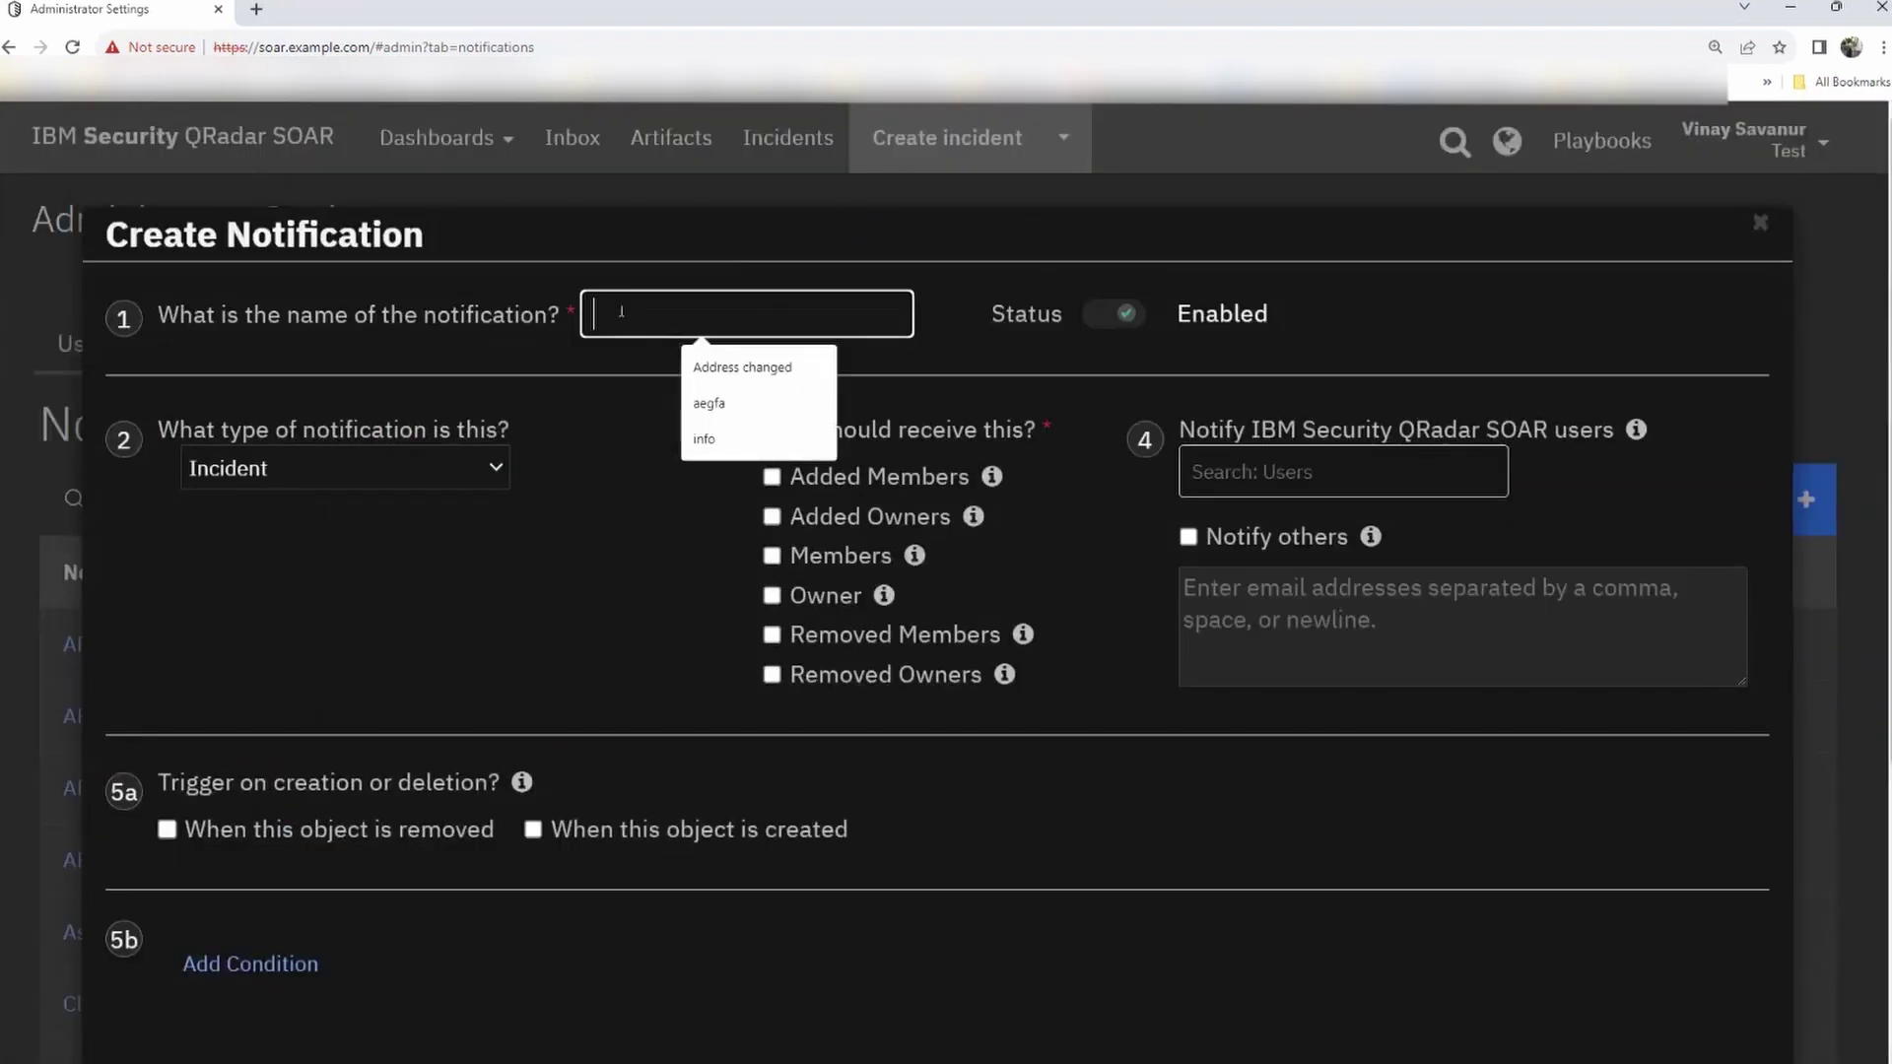
{"action": "left_click", "coordinate": [695, 368]}
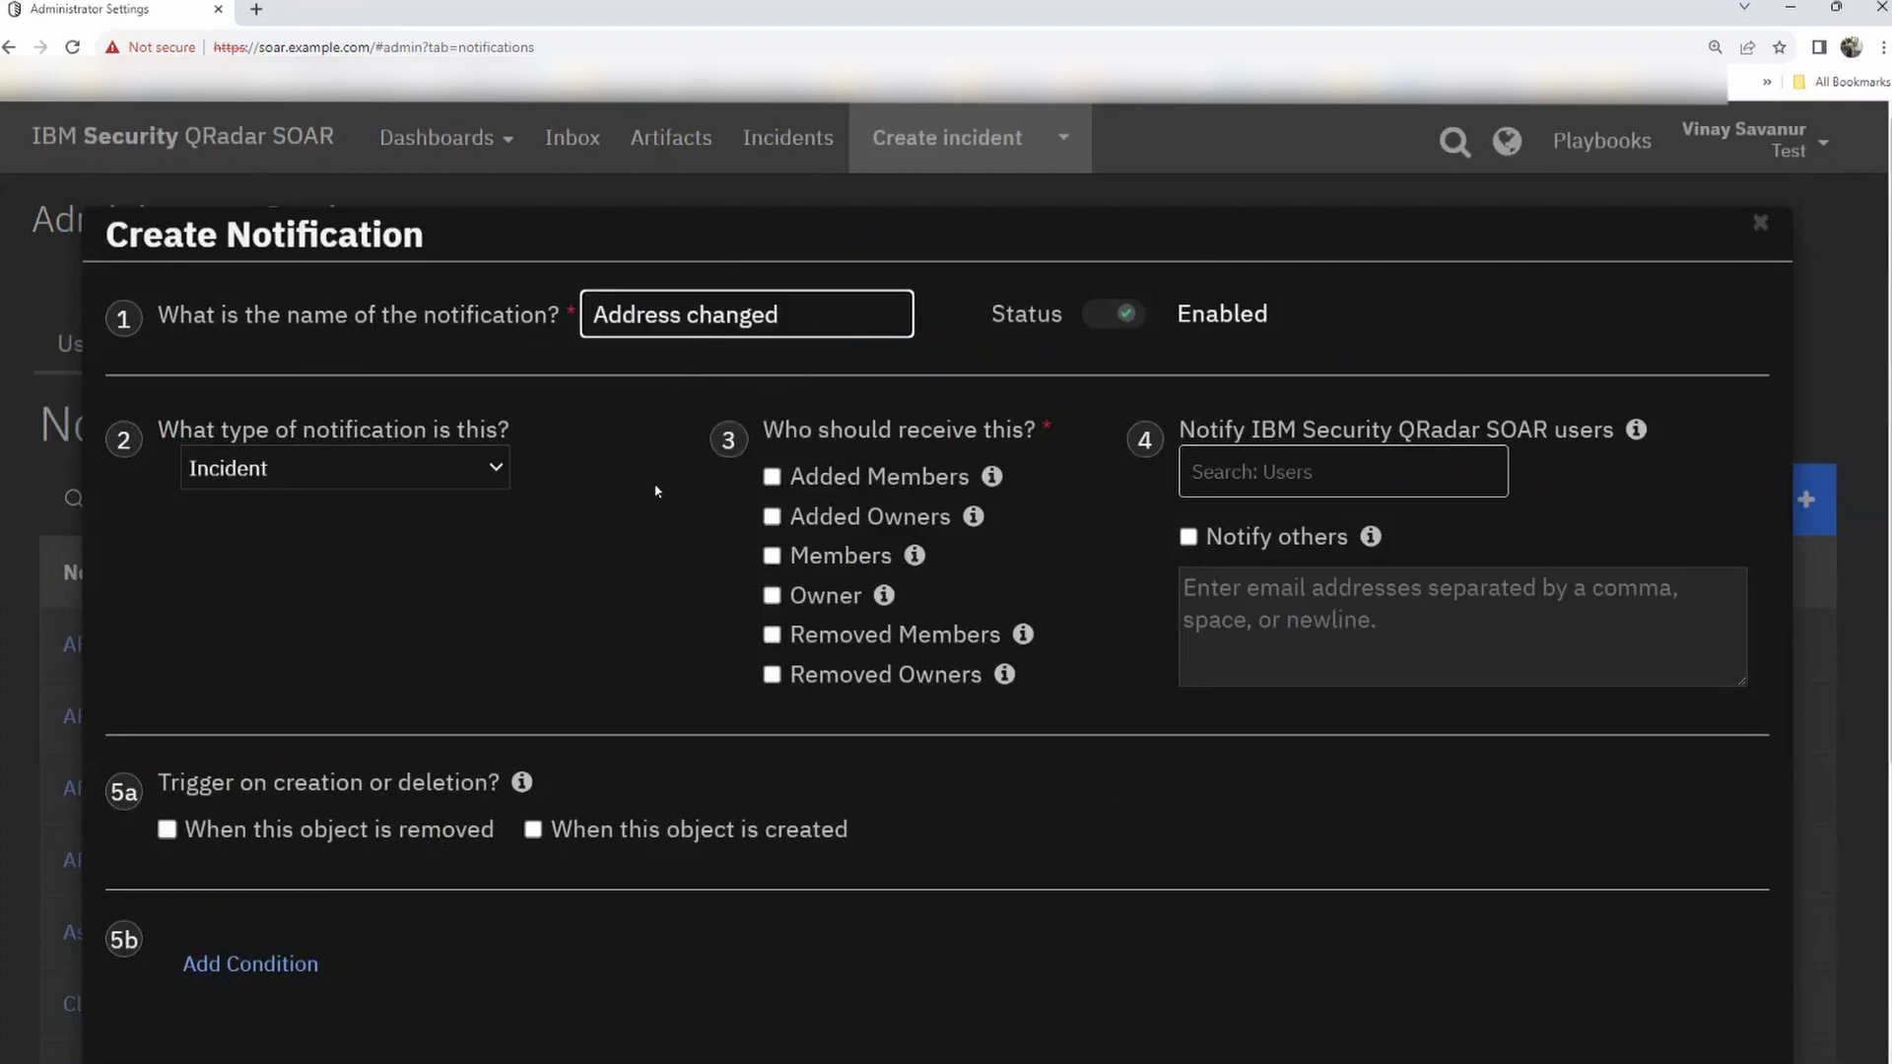
{"action": "scroll", "coordinate": [275, 401], "scroll_direction": "down", "scroll_amount": 1}
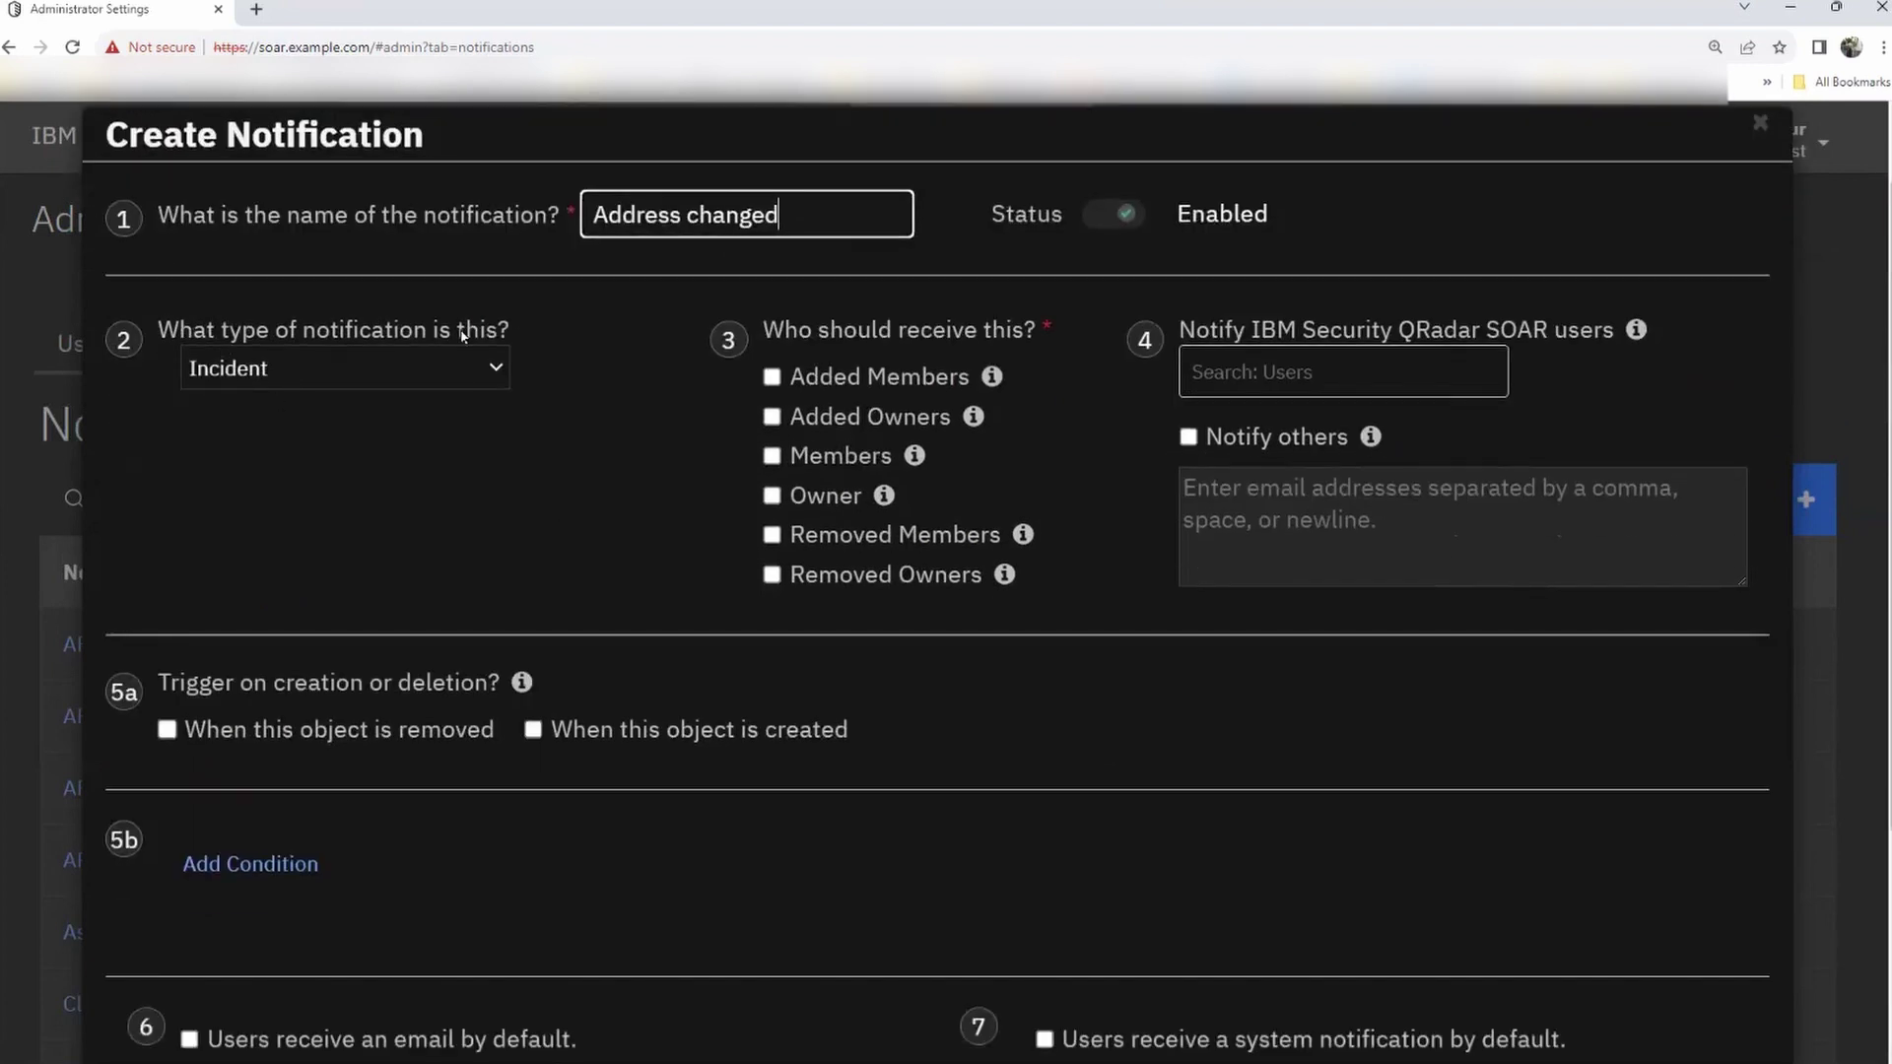
{"action": "left_click", "coordinate": [423, 373]}
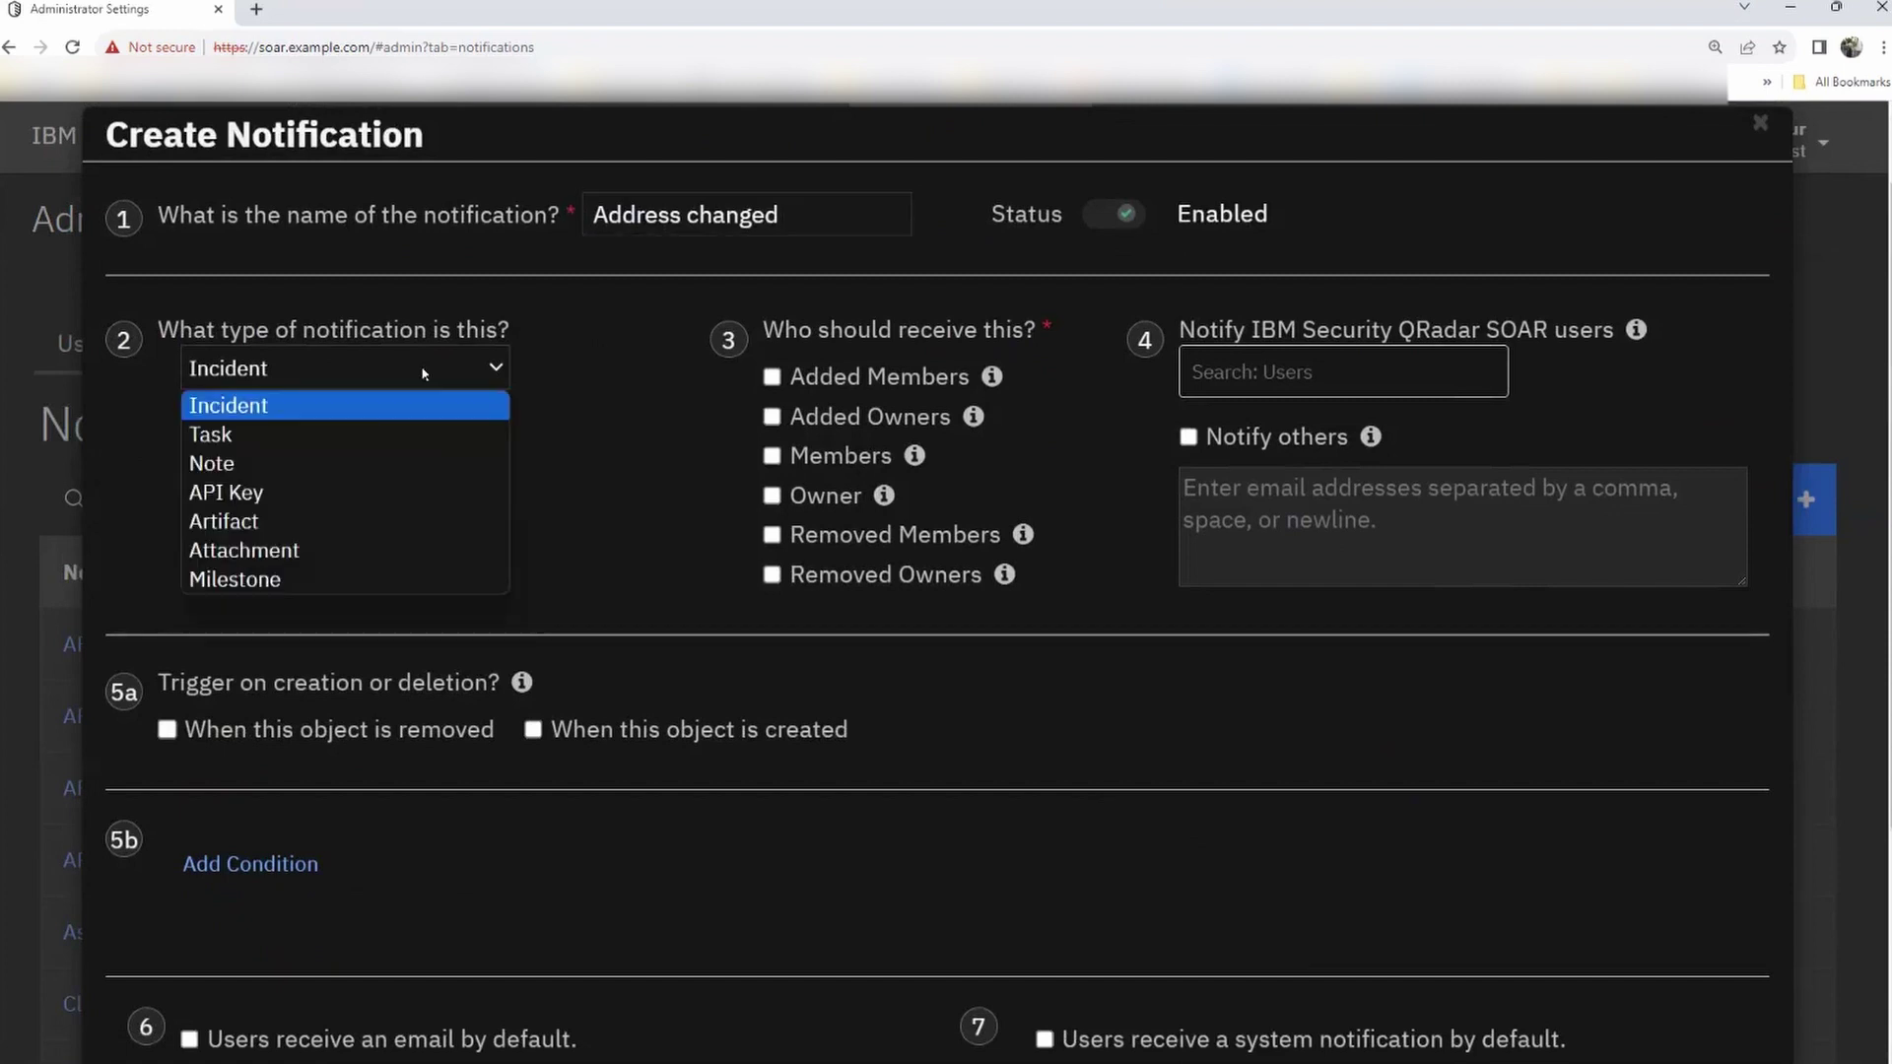
{"action": "left_click", "coordinate": [423, 374]}
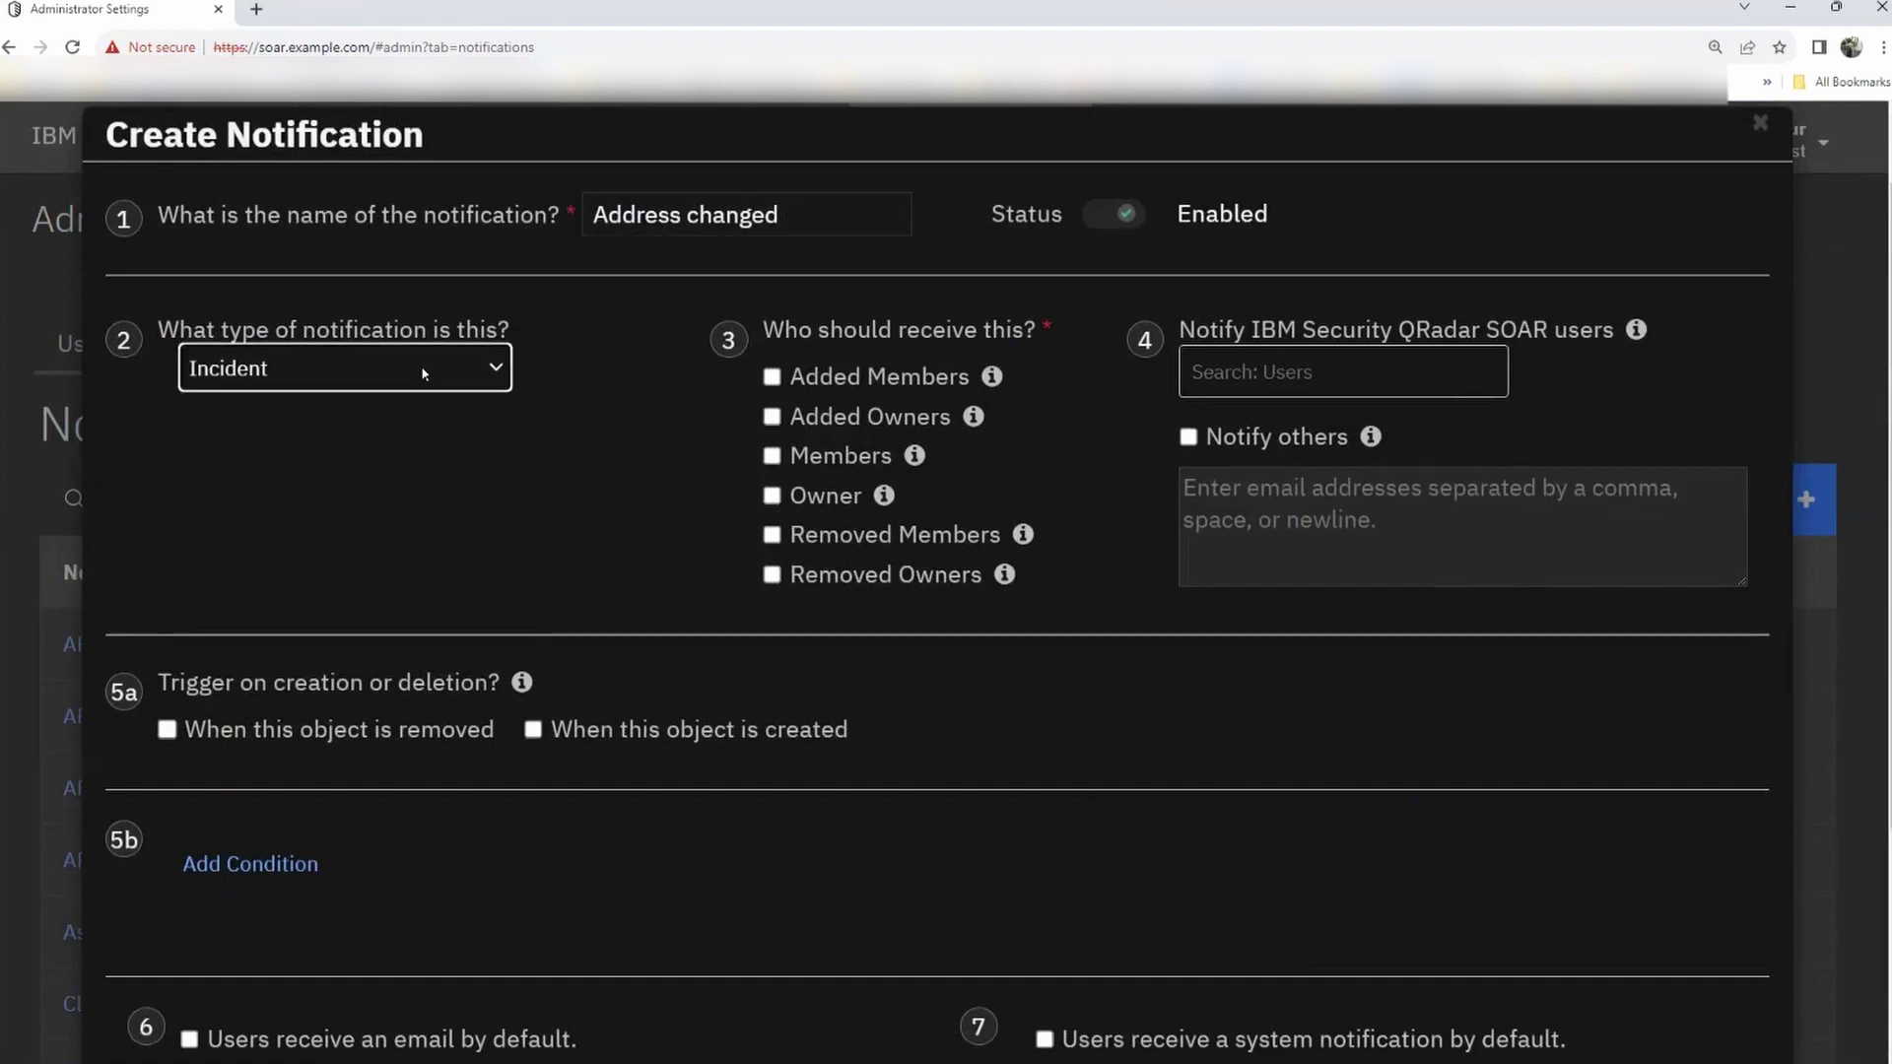
{"action": "left_click", "coordinate": [424, 374]}
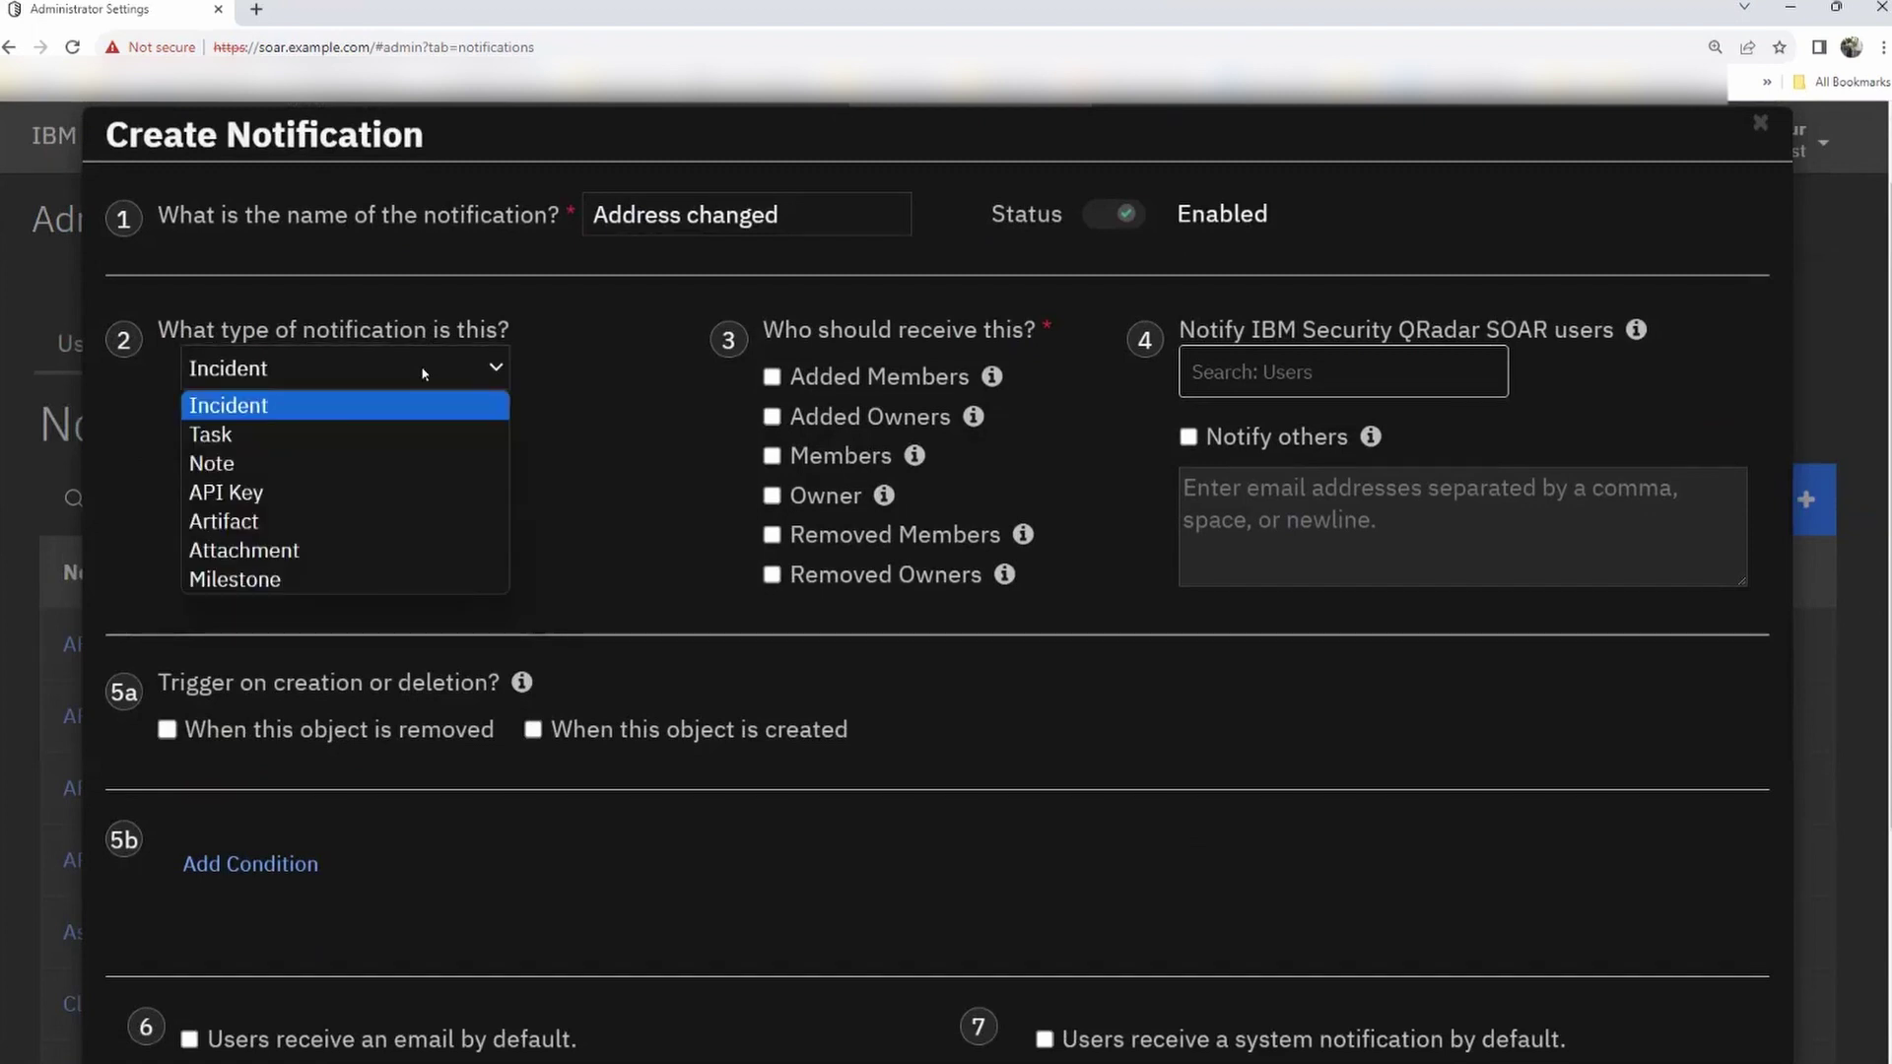
{"action": "left_click", "coordinate": [423, 373]}
- Choose Added Members and Members as the recipients of the new notification
{"action": "left_click_drag", "start_coordinate": [889, 335], "coordinate": [729, 335]}
{"action": "left_click", "coordinate": [1052, 340]}
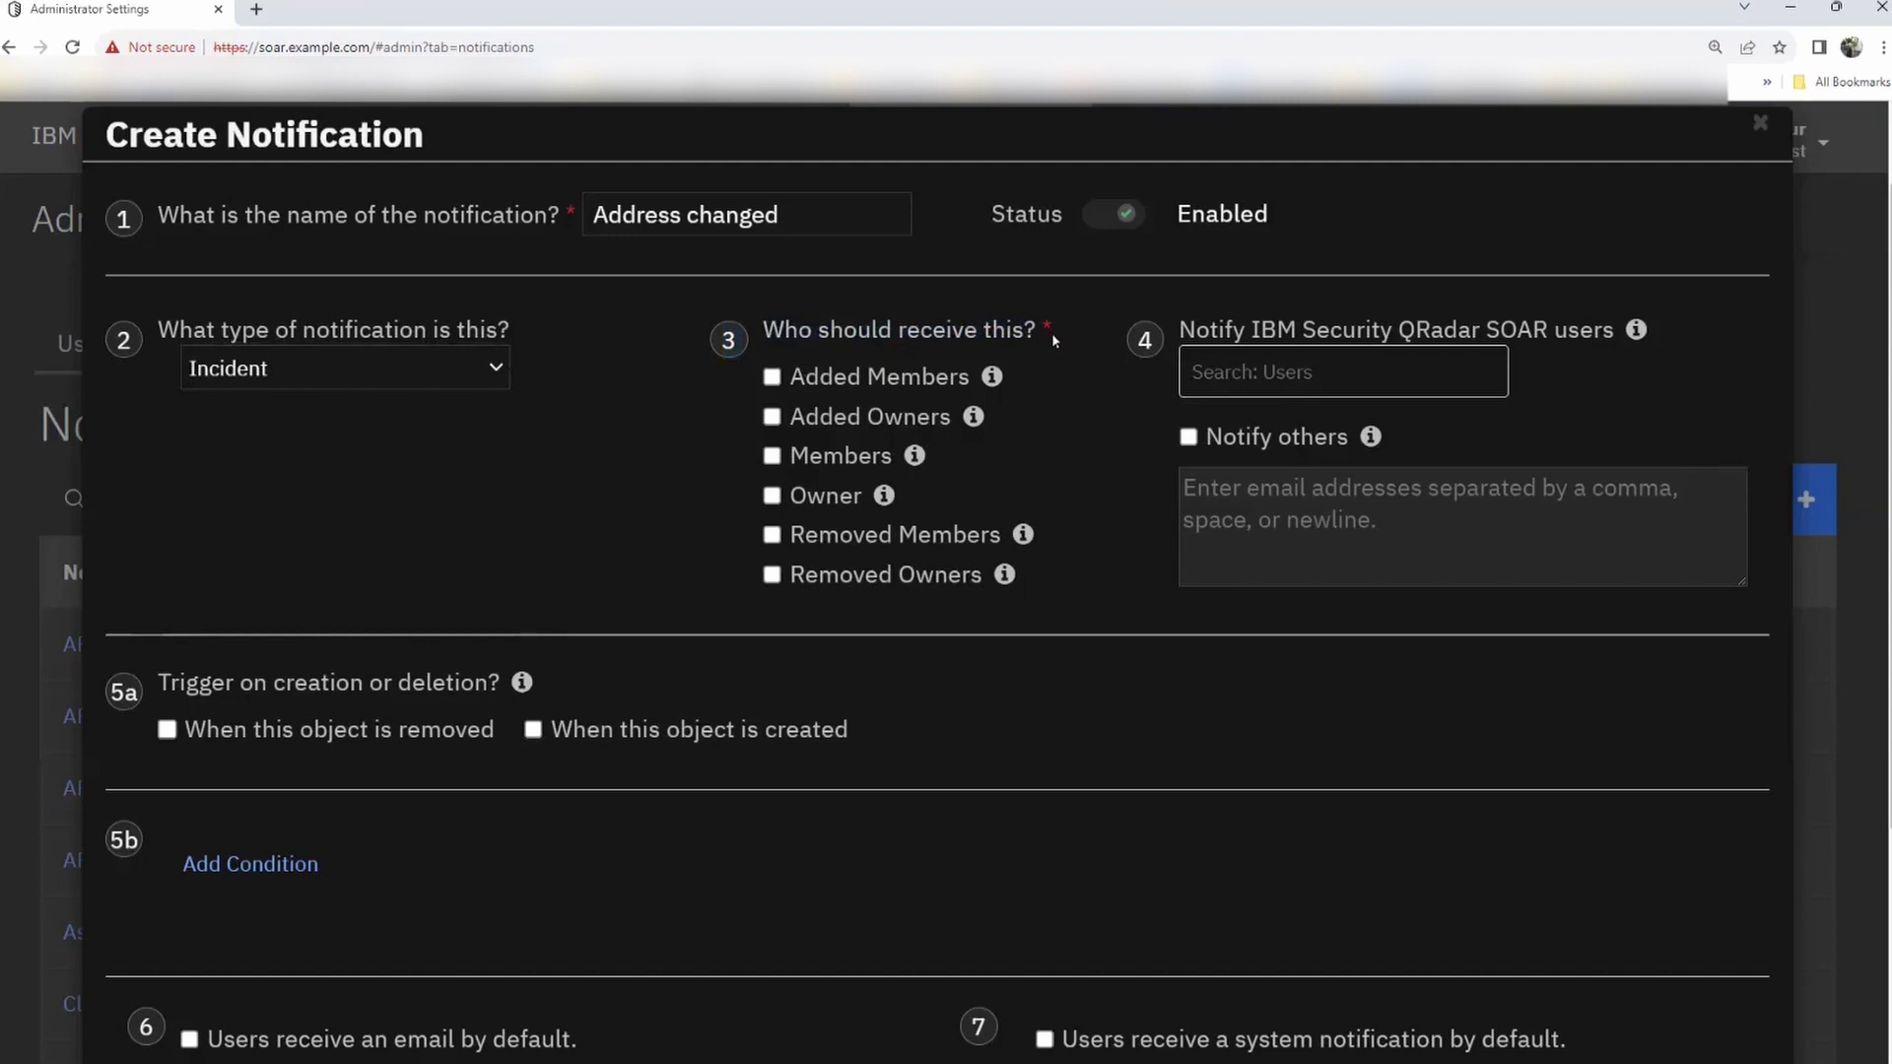
{"action": "mouse_move", "coordinate": [993, 378]}
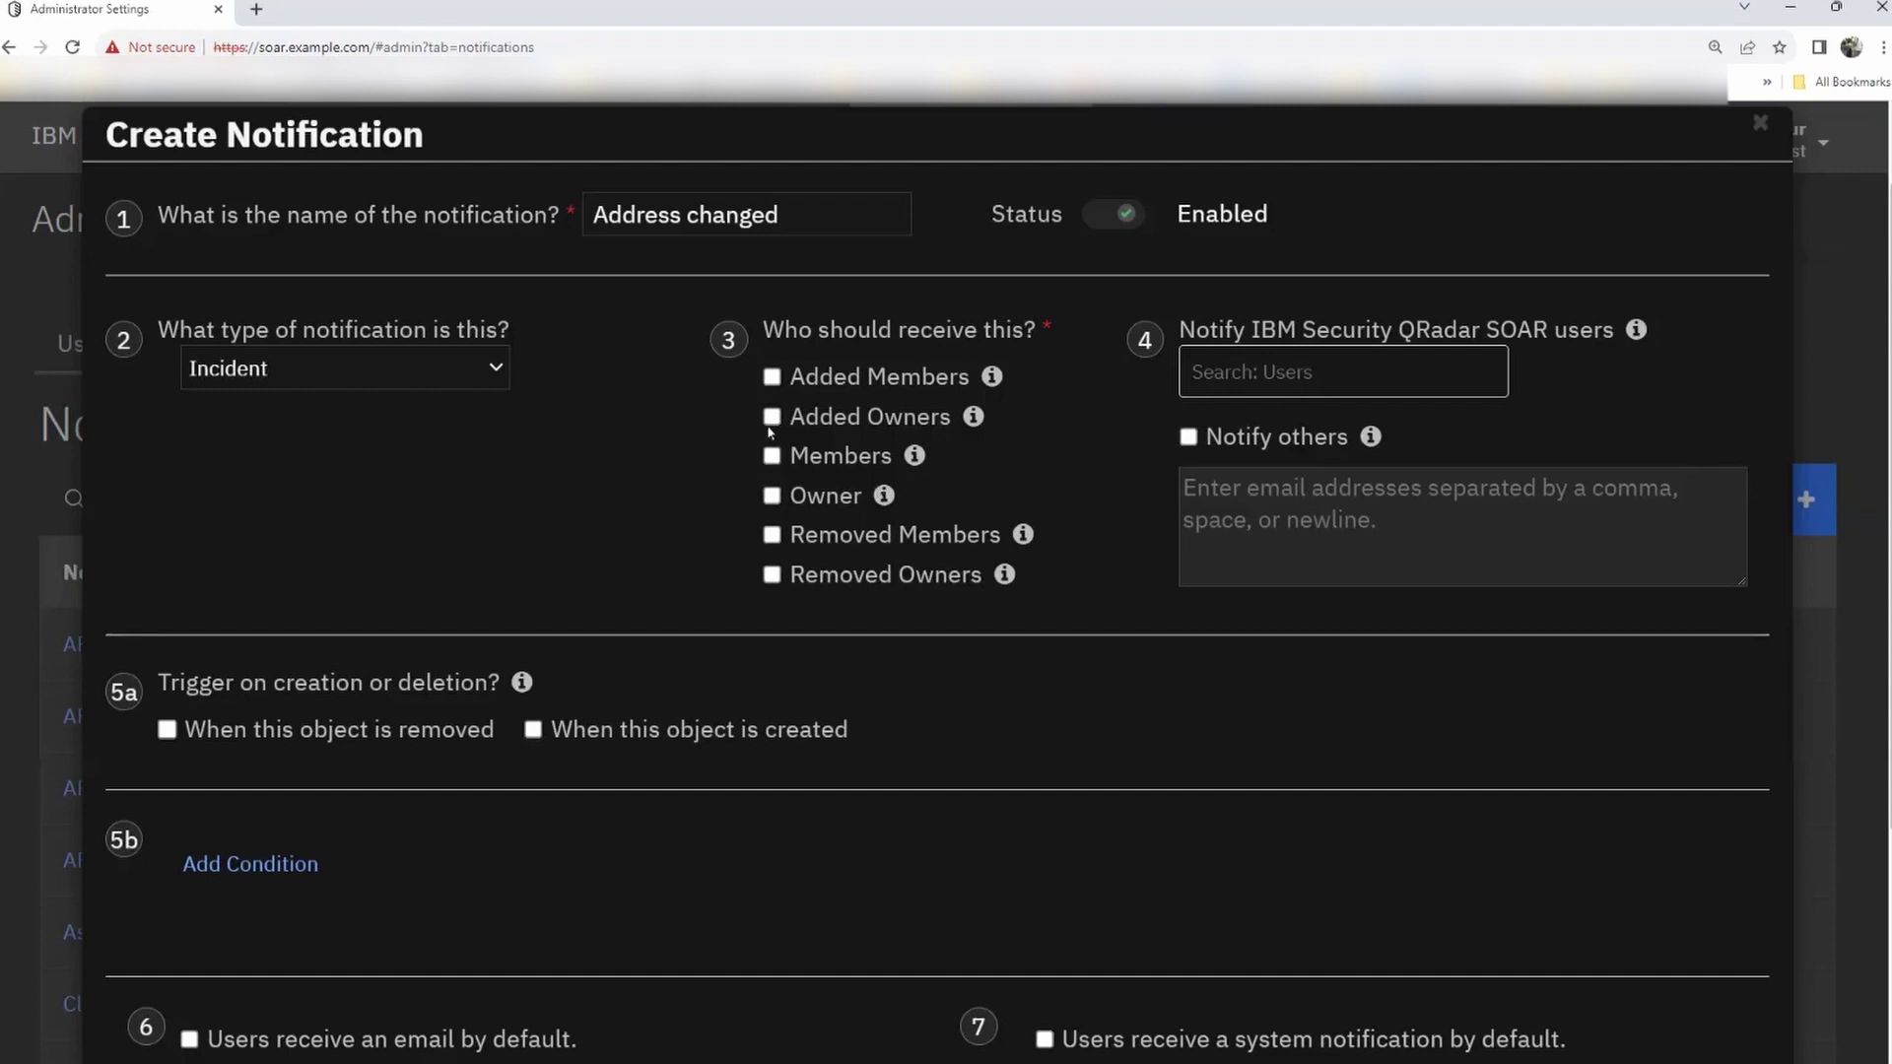
{"action": "left_click", "coordinate": [781, 378]}
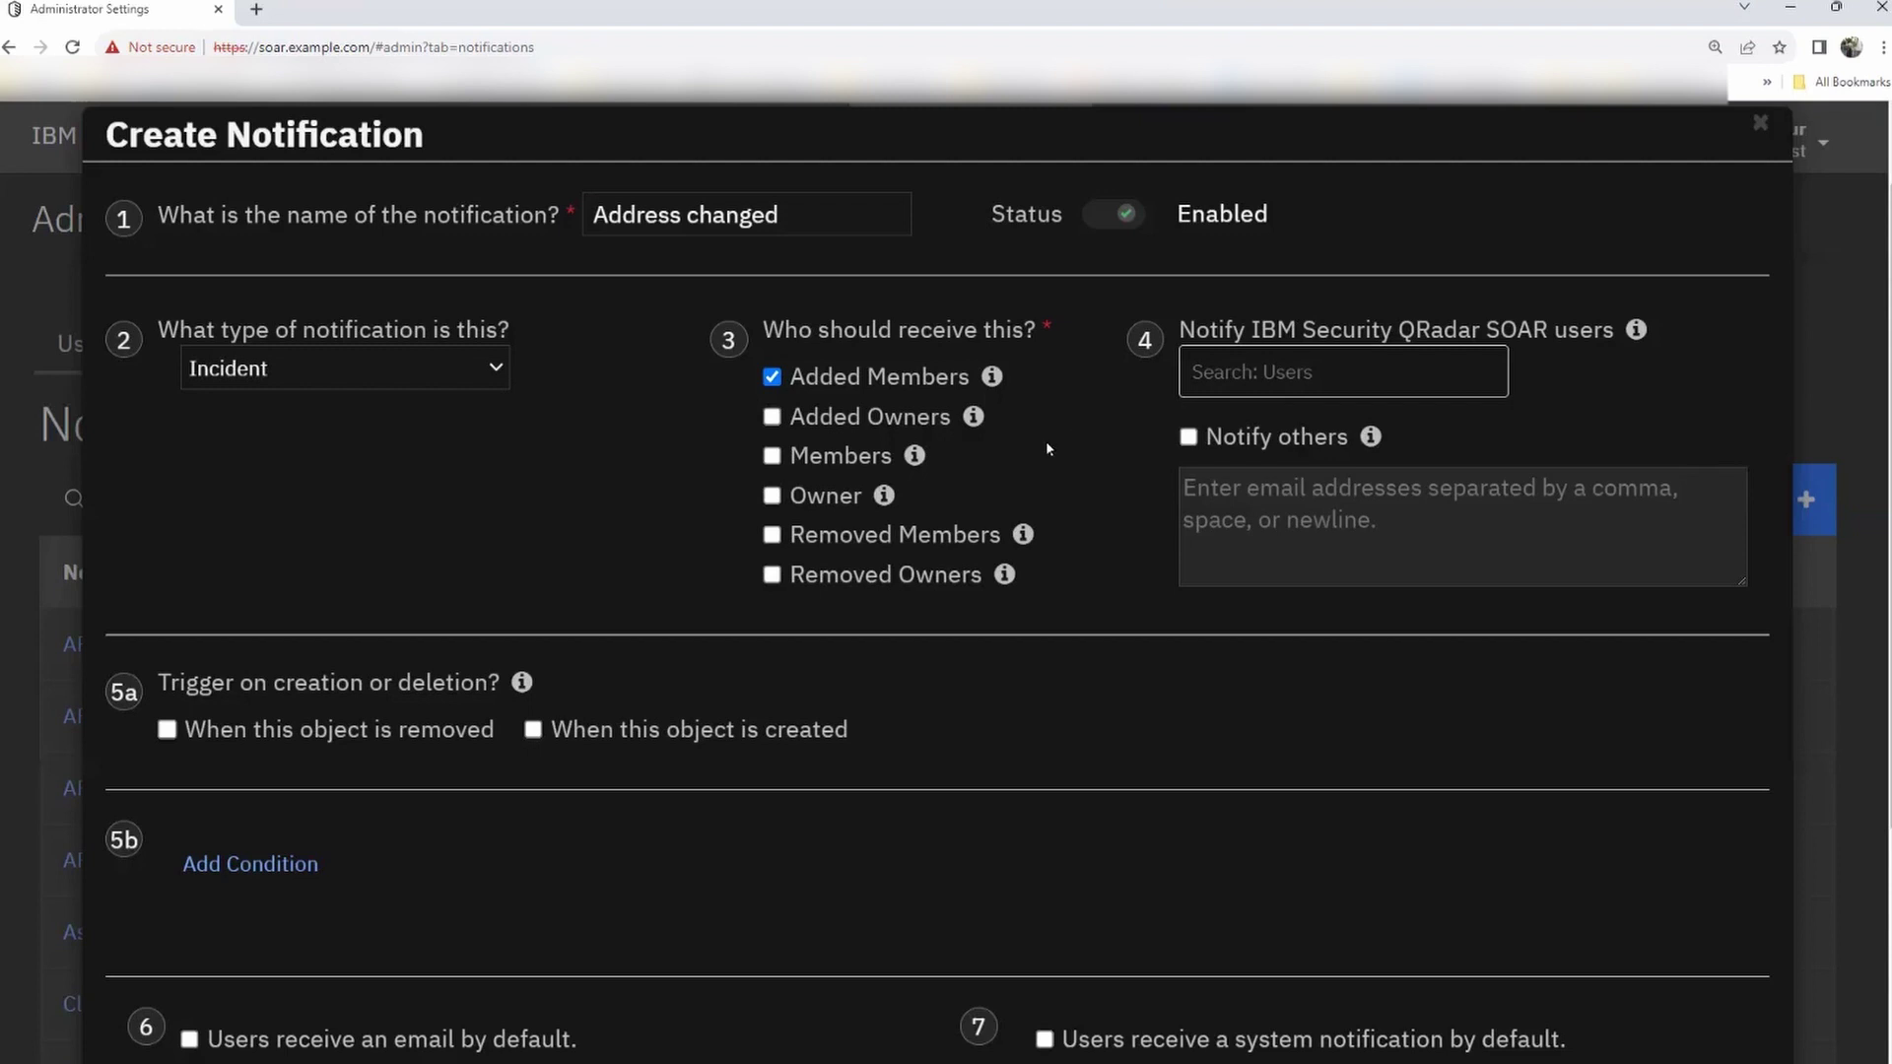
{"action": "scroll", "coordinate": [1044, 443], "scroll_direction": "up", "scroll_amount": 1}
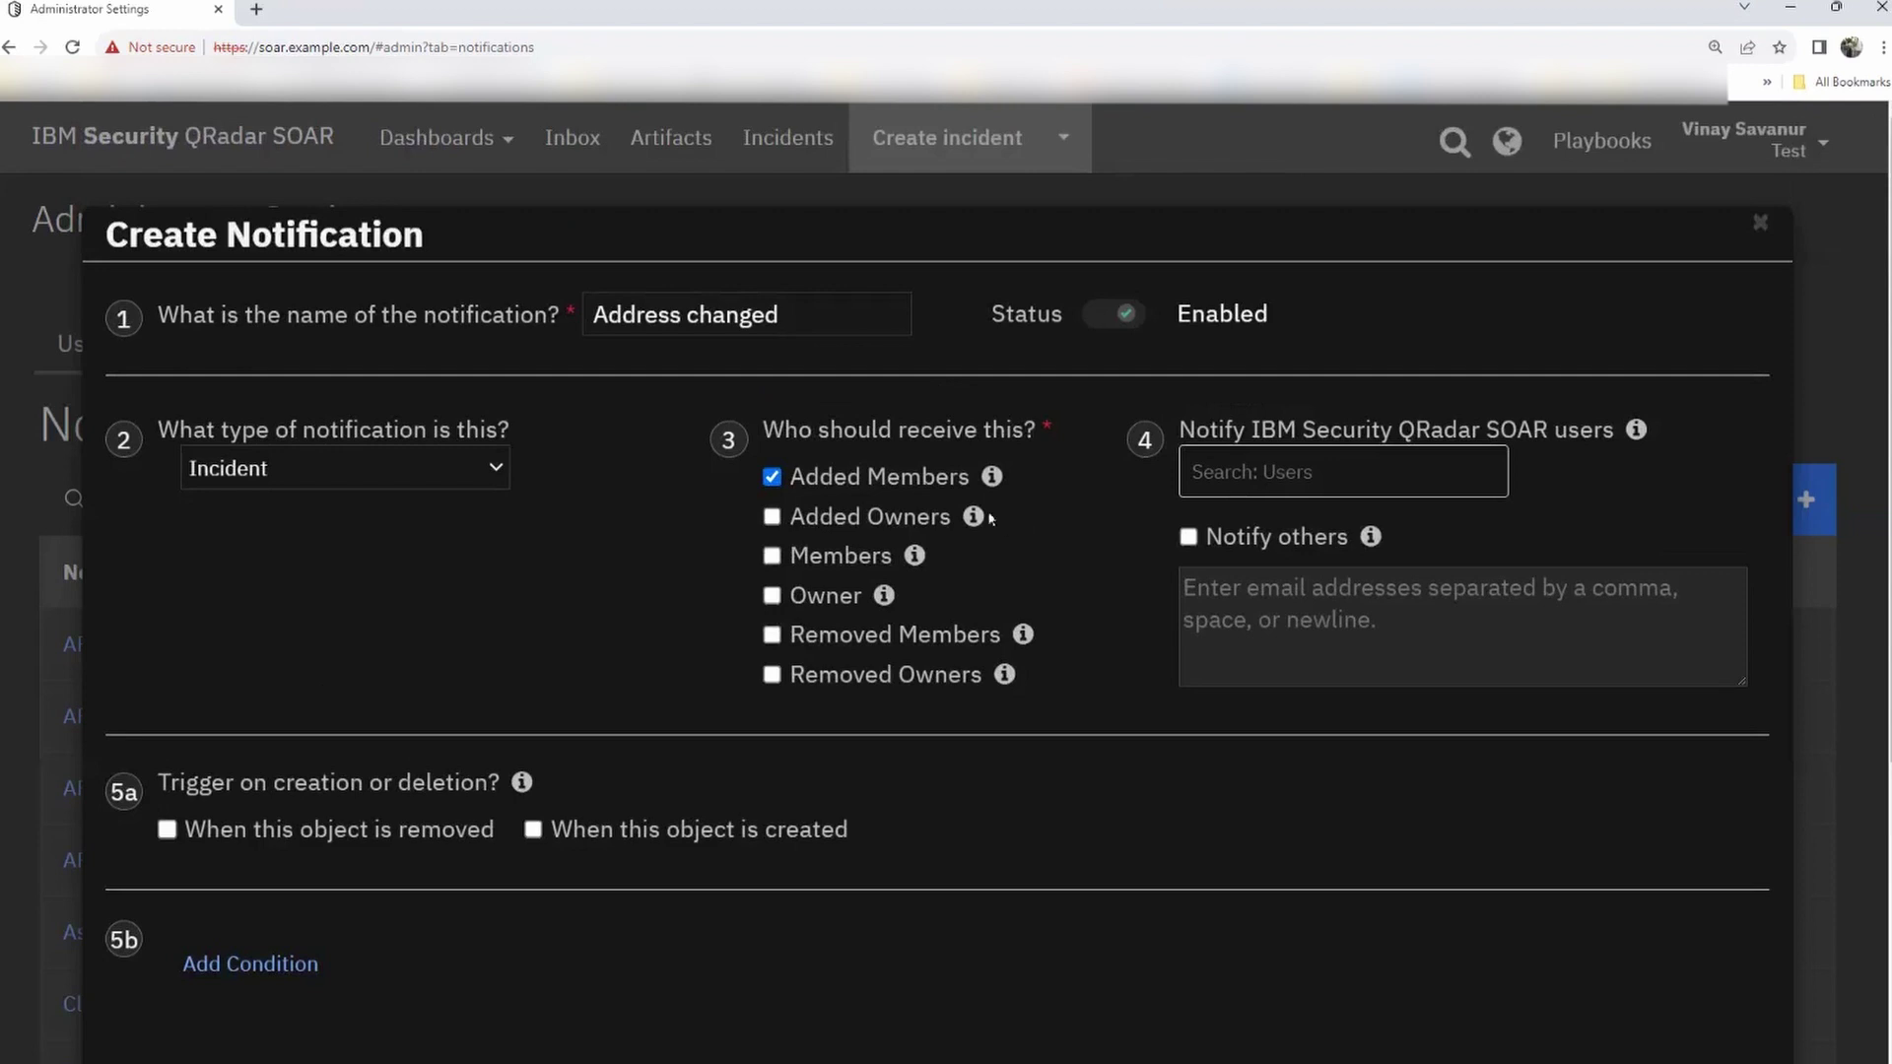
{"action": "left_click", "coordinate": [779, 558]}
- Try triggering the notification when the object is created, and clear that trigger again
{"action": "scroll", "coordinate": [907, 576], "scroll_direction": "down", "scroll_amount": 1}
{"action": "scroll", "coordinate": [168, 584], "scroll_direction": "down", "scroll_amount": 3}
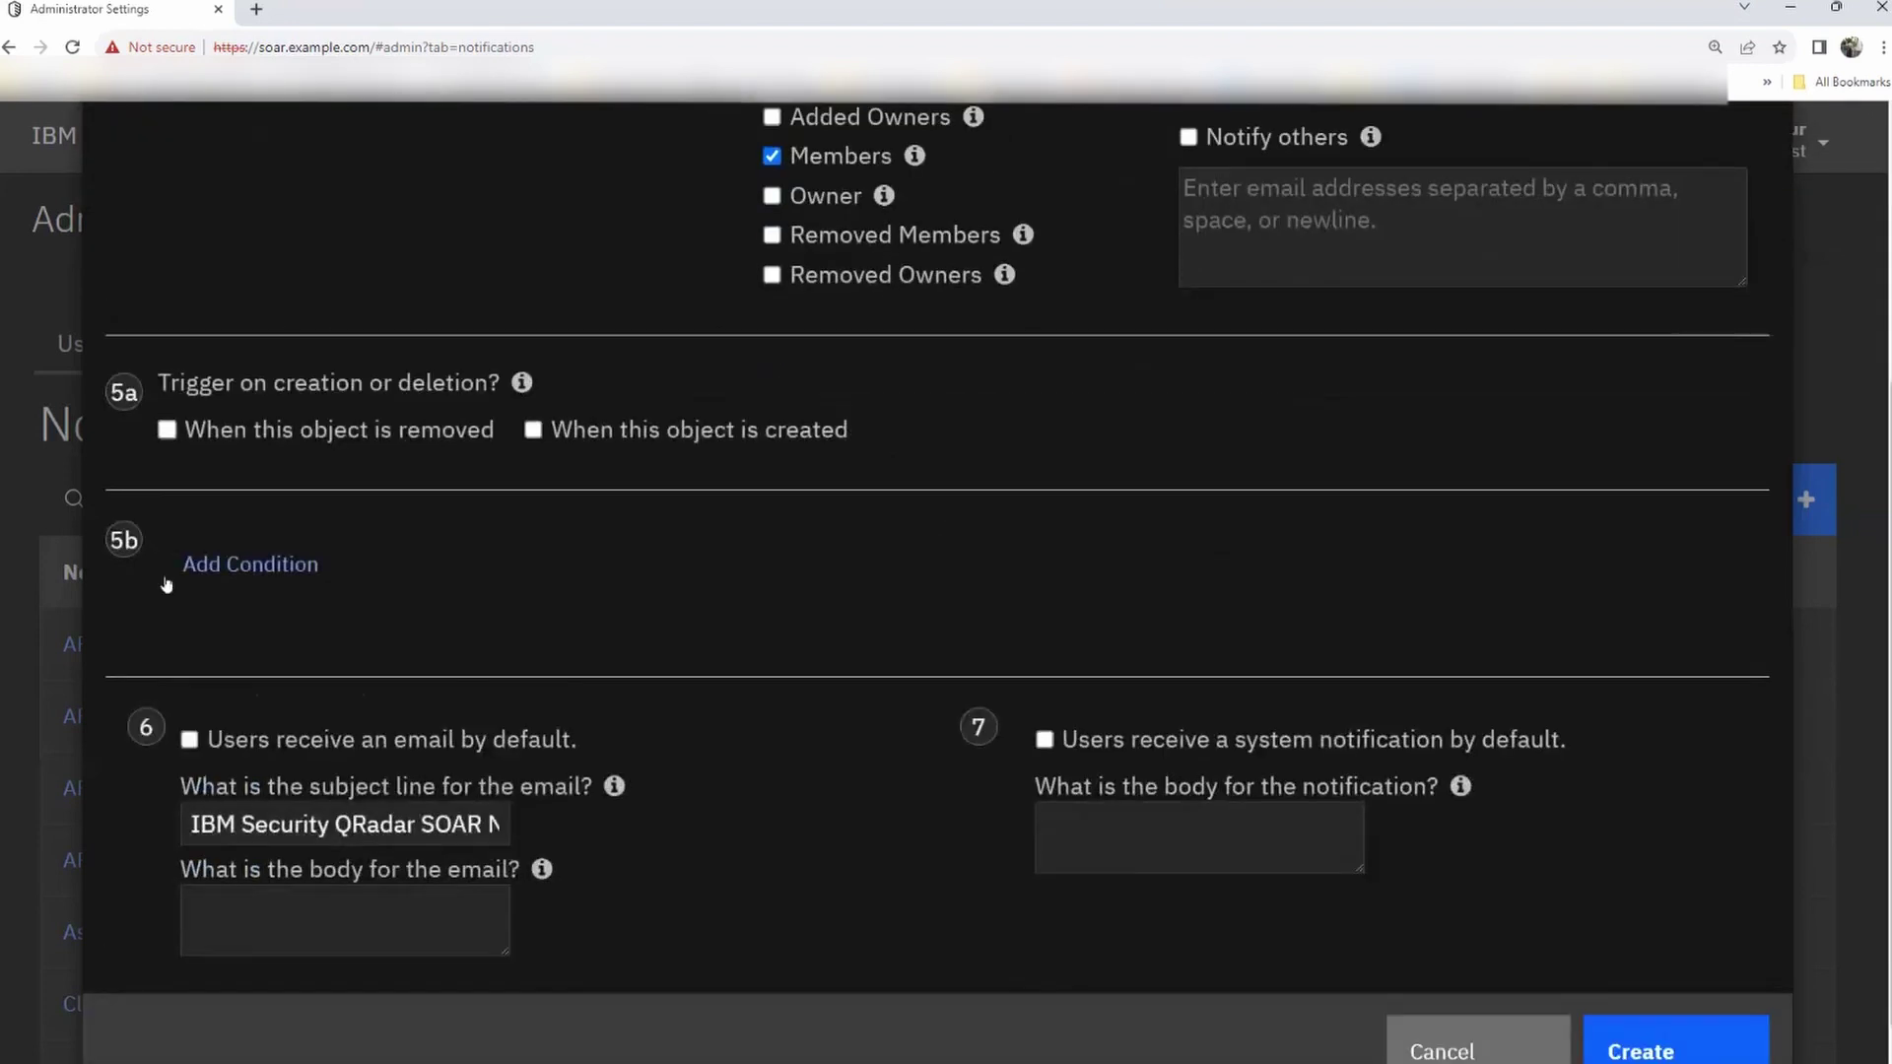
{"action": "scroll", "coordinate": [424, 546], "scroll_direction": "up", "scroll_amount": 2}
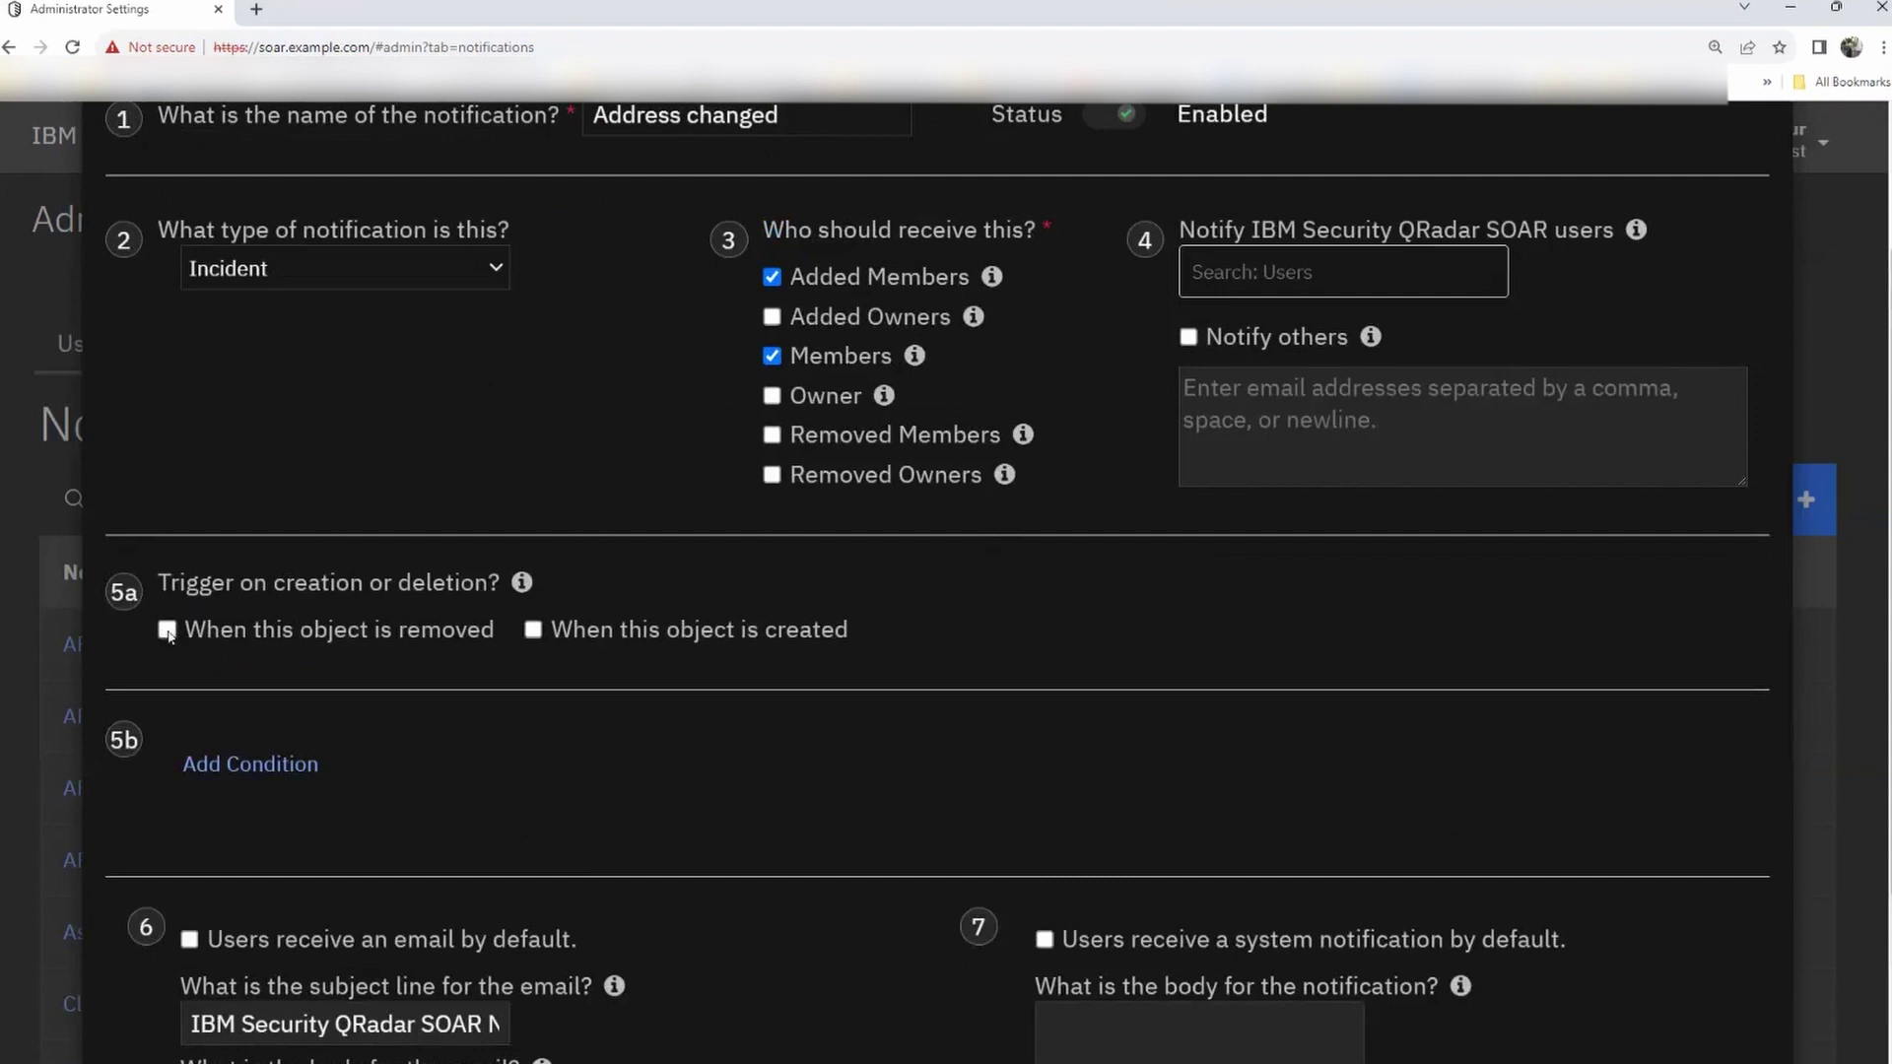
{"action": "left_click", "coordinate": [533, 630]}
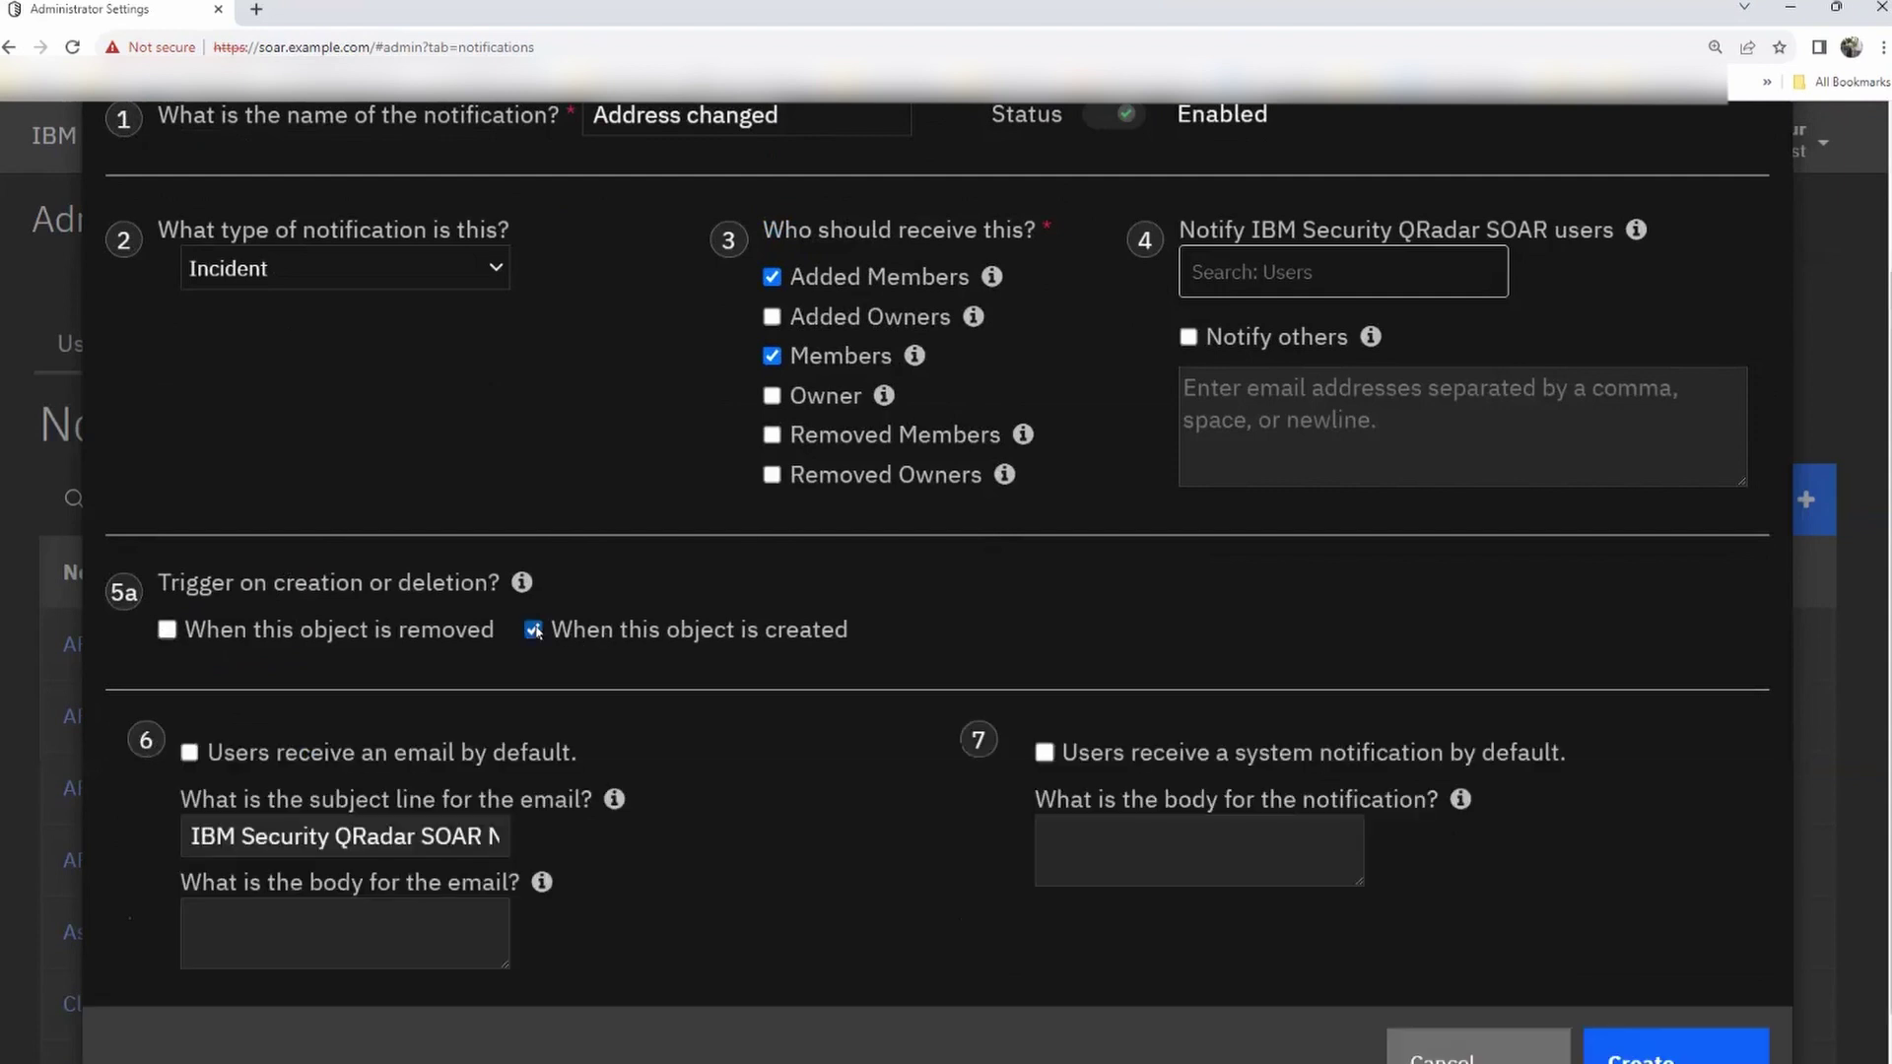
{"action": "scroll", "coordinate": [962, 806], "scroll_direction": "down", "scroll_amount": 1}
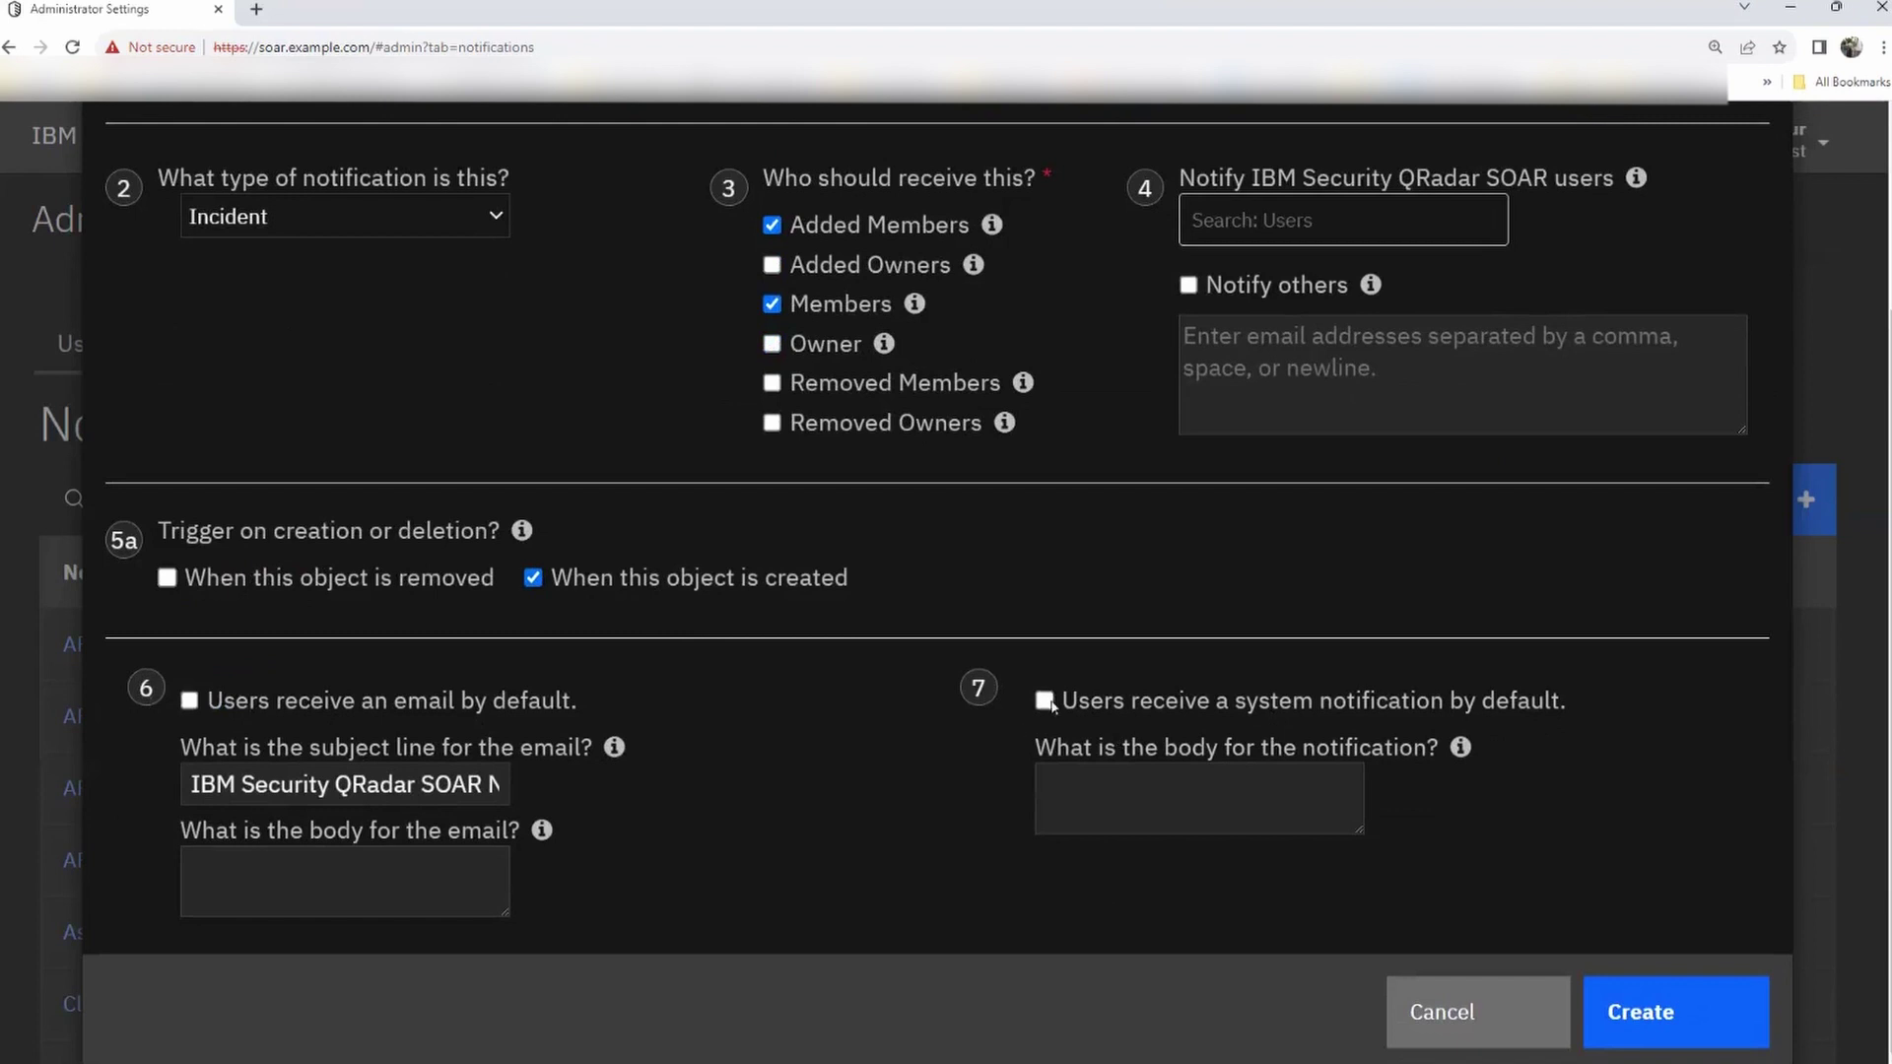
{"action": "scroll", "coordinate": [1052, 706], "scroll_direction": "up", "scroll_amount": 2}
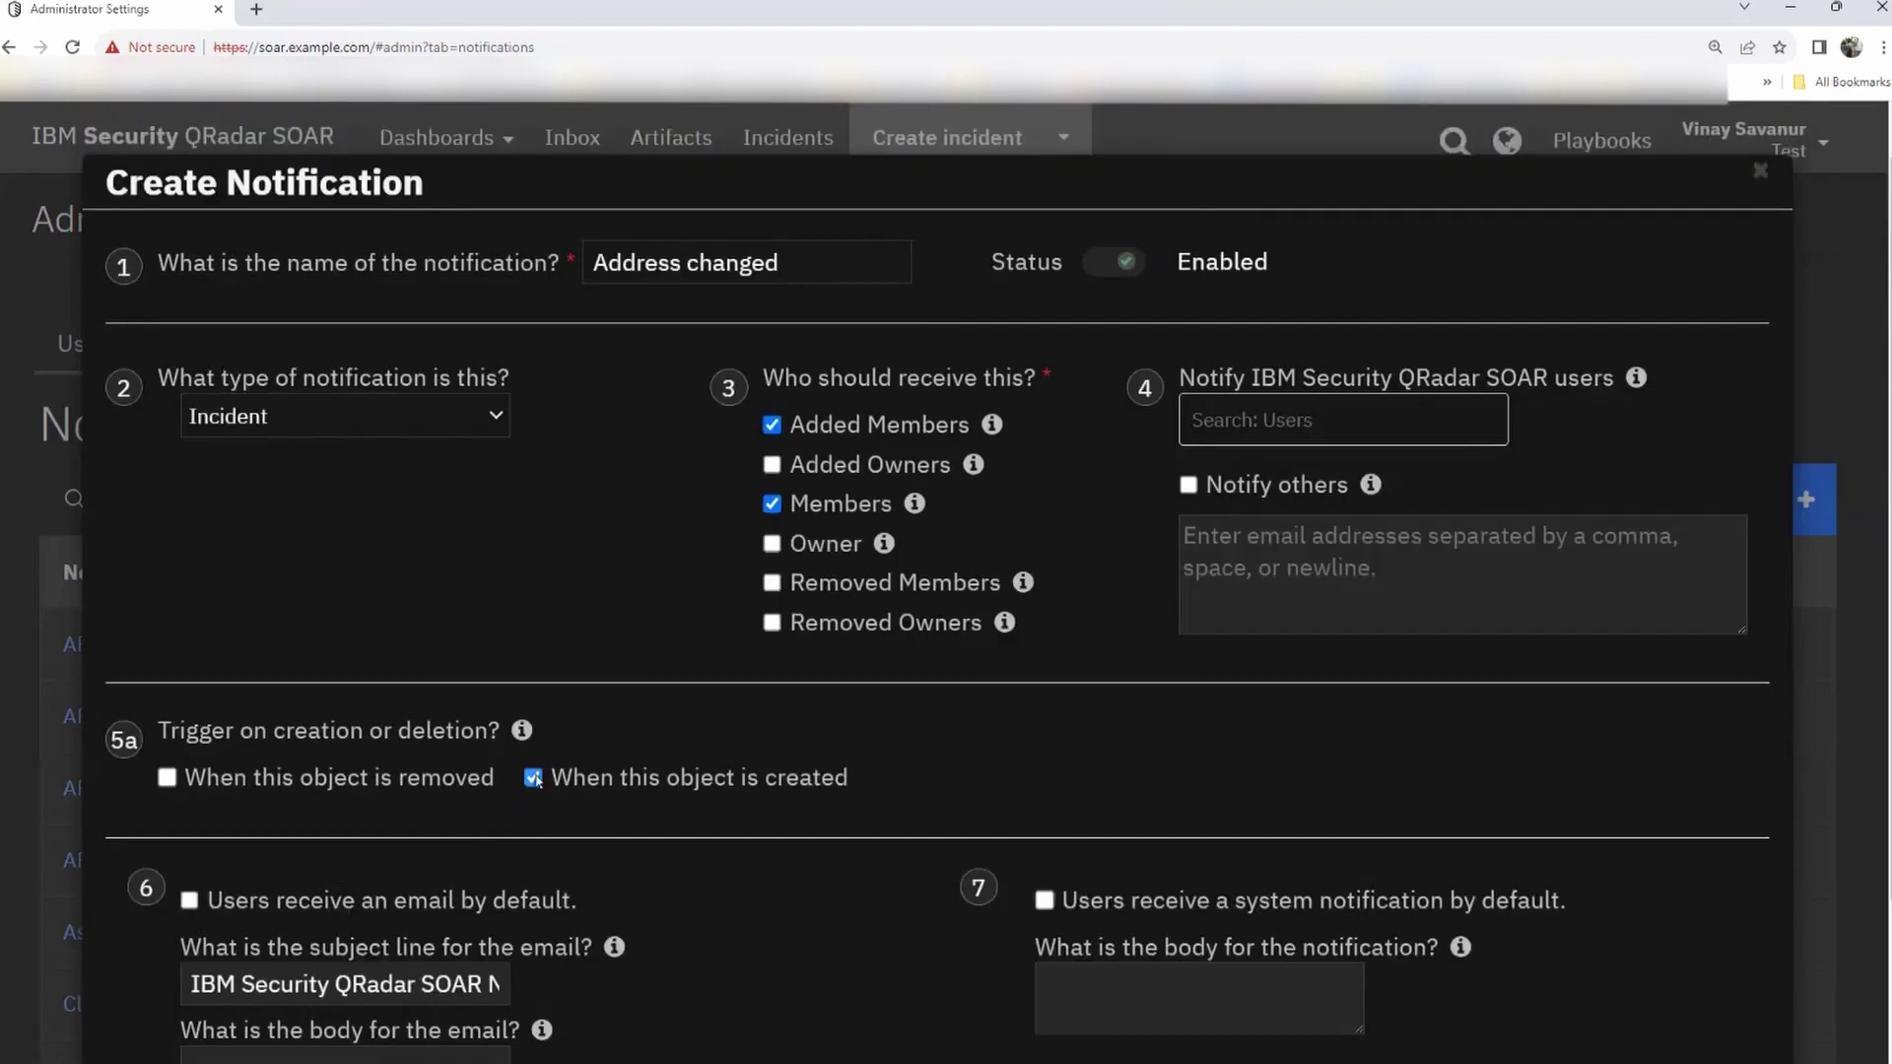
{"action": "left_click", "coordinate": [533, 777]}
- Add the condition that Address is changed to the notification and create it
{"action": "scroll", "coordinate": [891, 778], "scroll_direction": "down", "scroll_amount": 3}
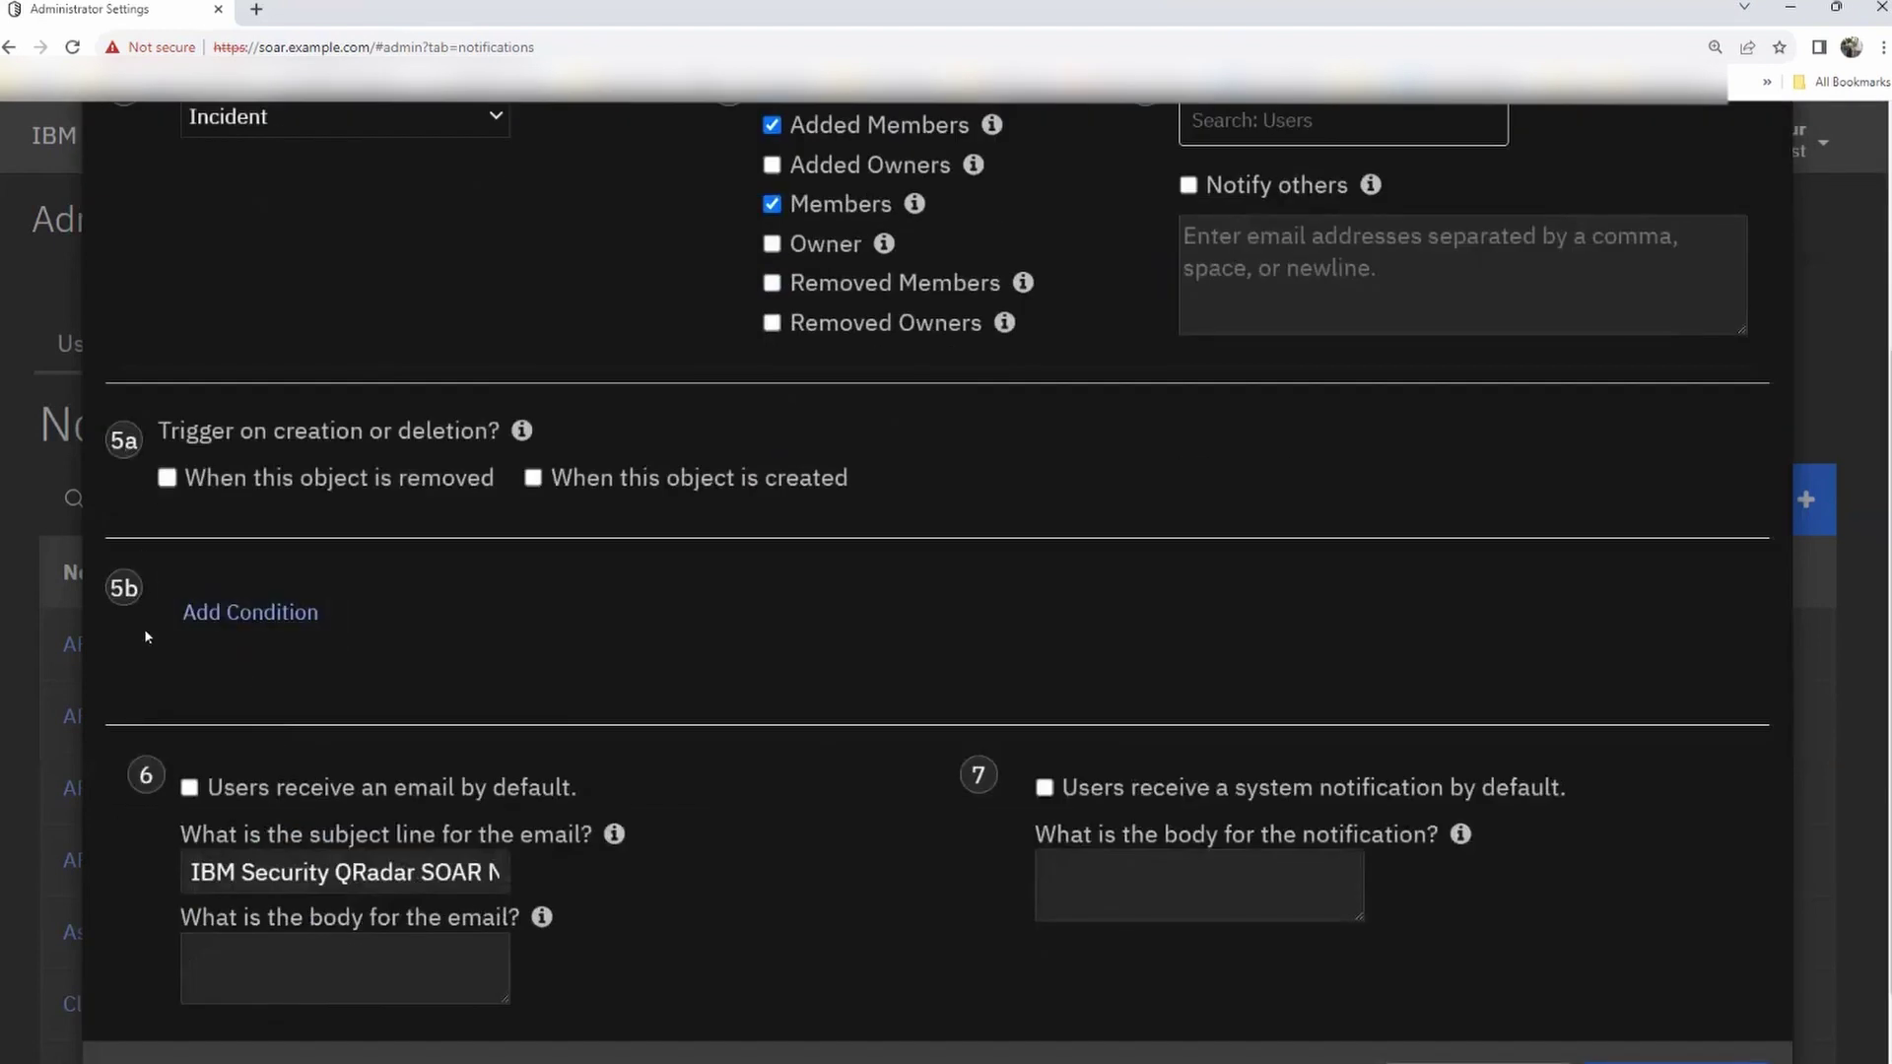
{"action": "left_click", "coordinate": [225, 534]}
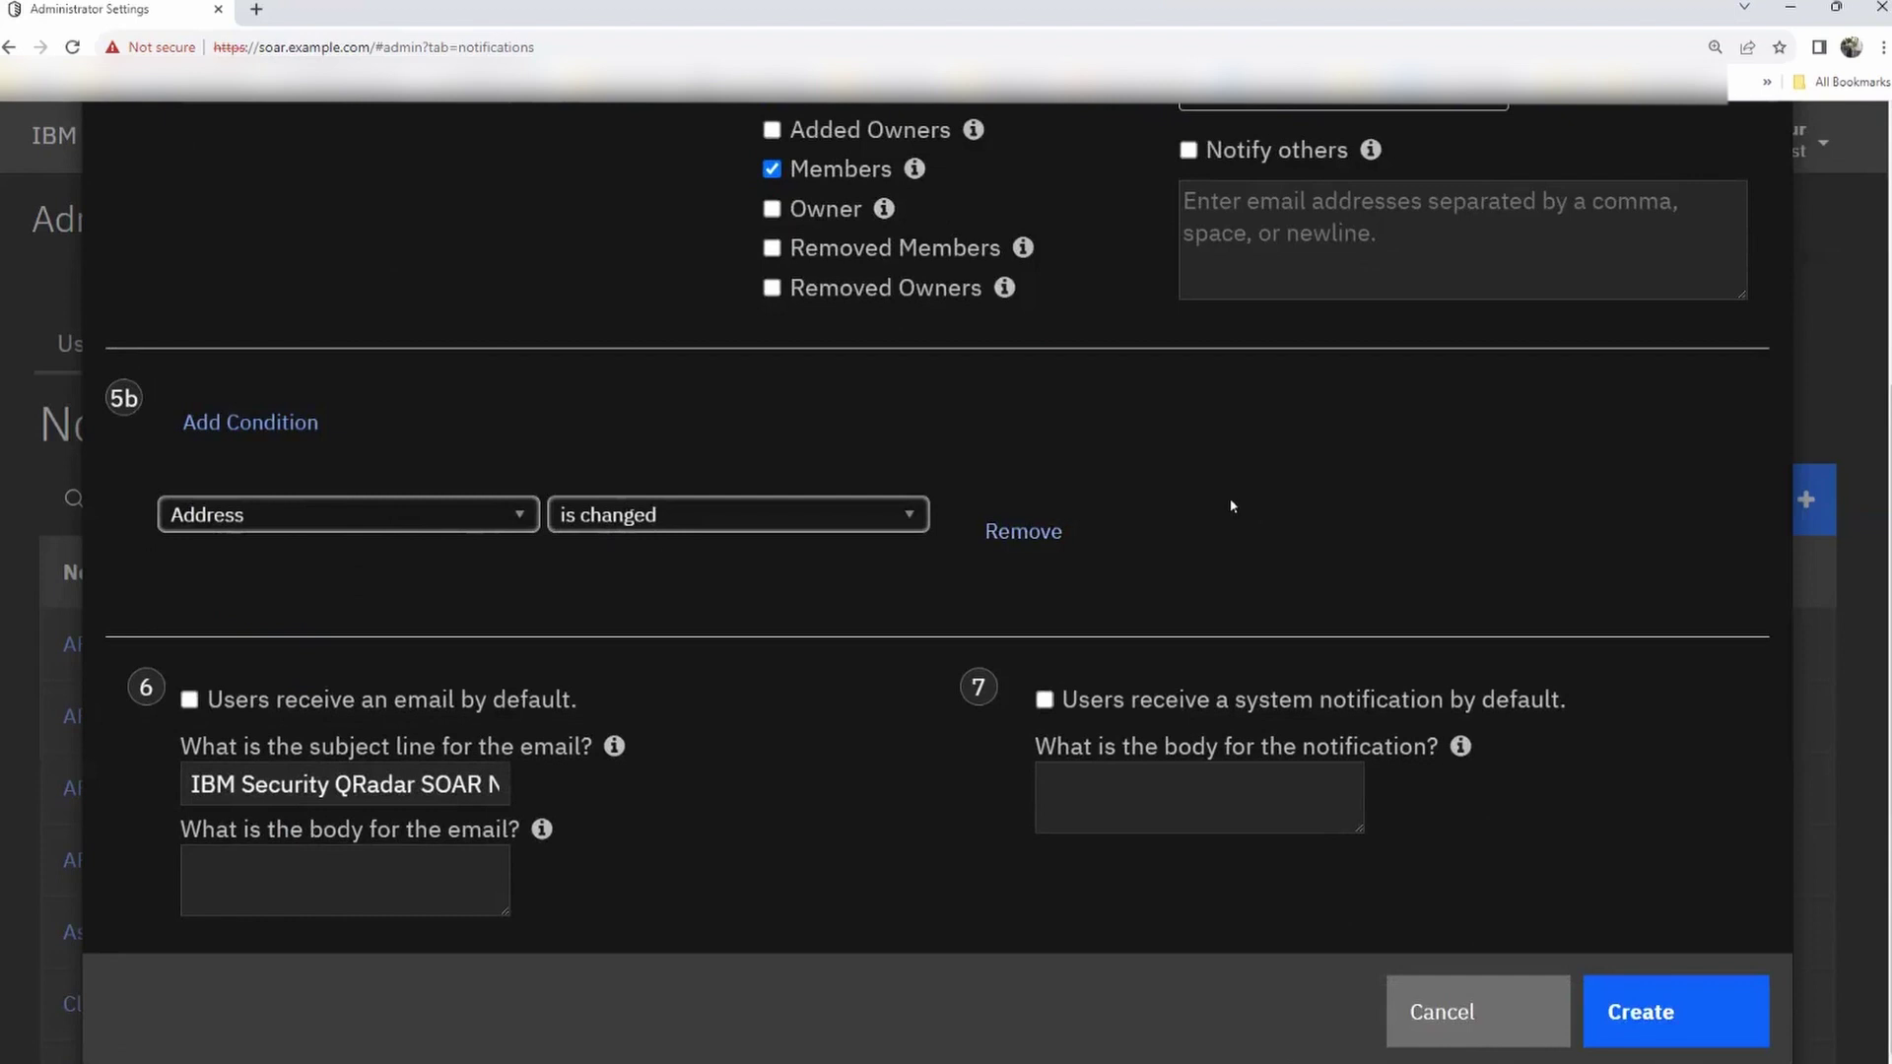
{"action": "scroll", "coordinate": [1229, 513], "scroll_direction": "up", "scroll_amount": 4}
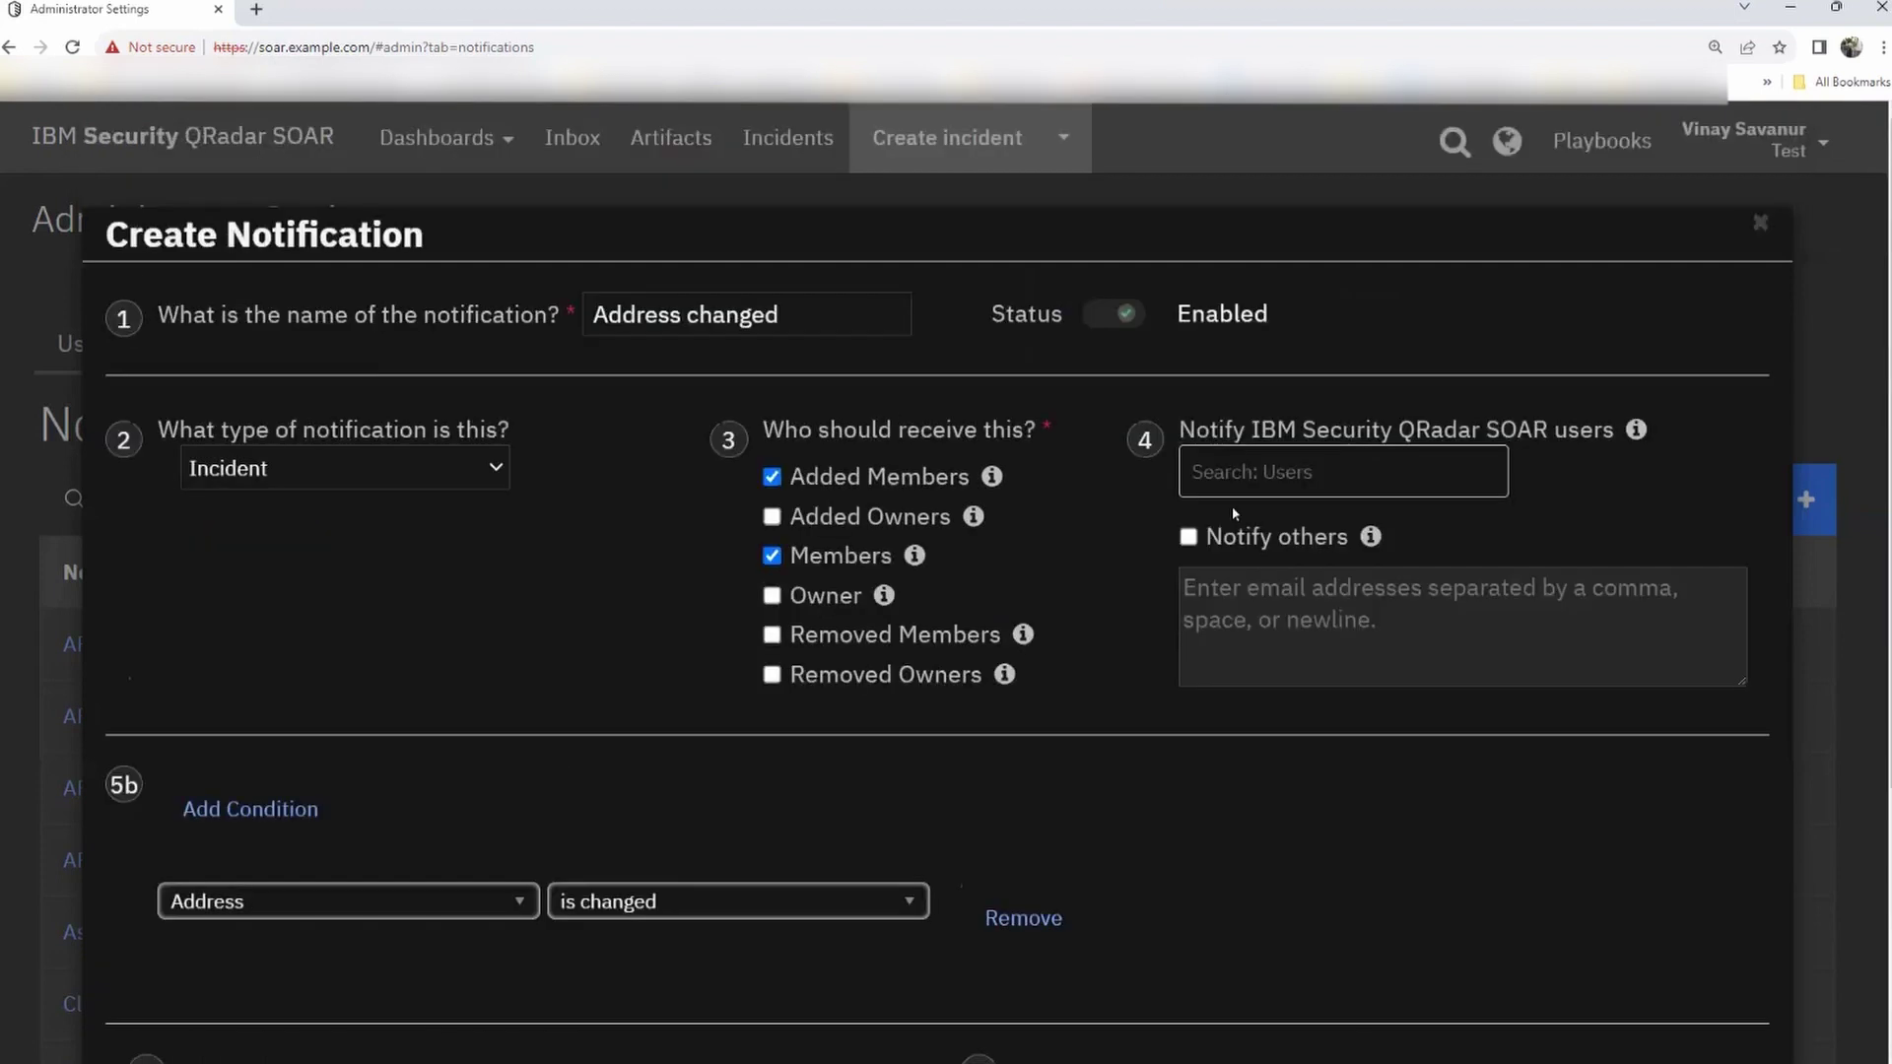
{"action": "scroll", "coordinate": [1570, 592], "scroll_direction": "down", "scroll_amount": 4}
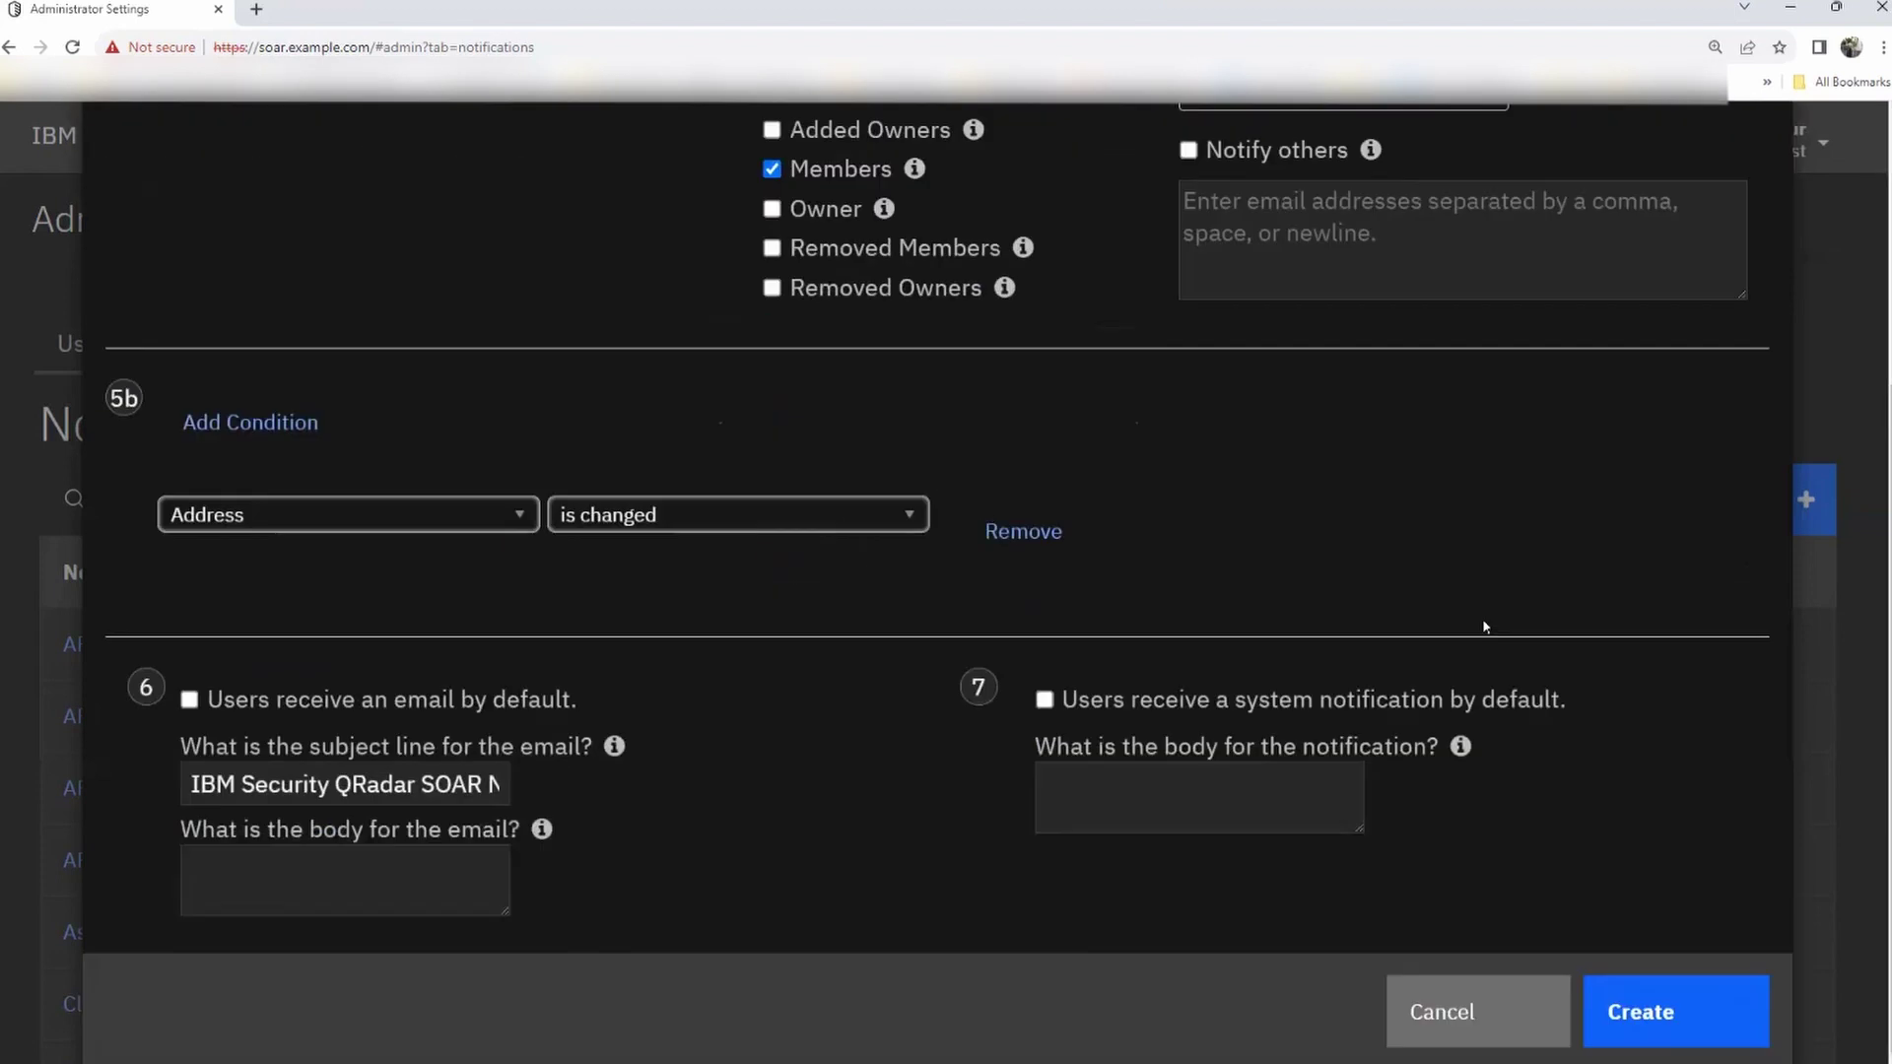
{"action": "left_click", "coordinate": [1669, 1001]}
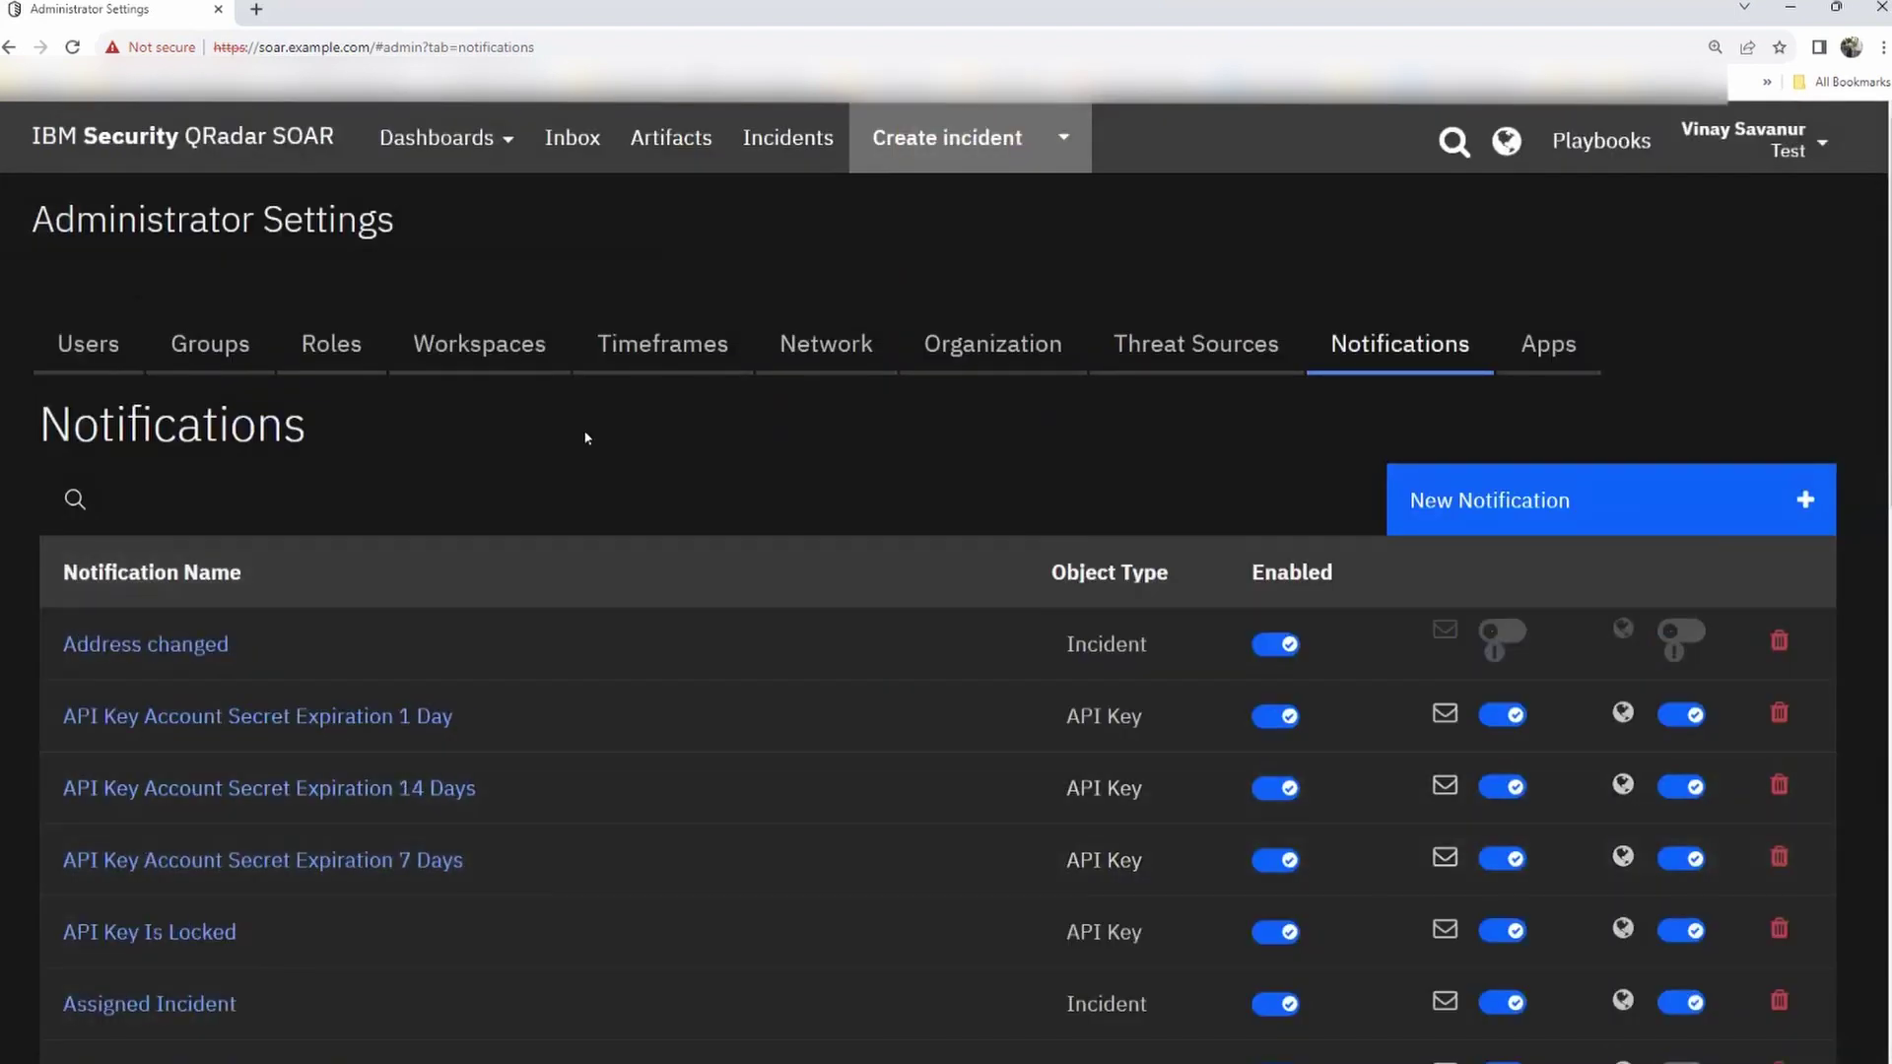
- Open the stolen laptop incident from the incidents list and find the address in its date and location details
{"action": "left_click", "coordinate": [788, 138]}
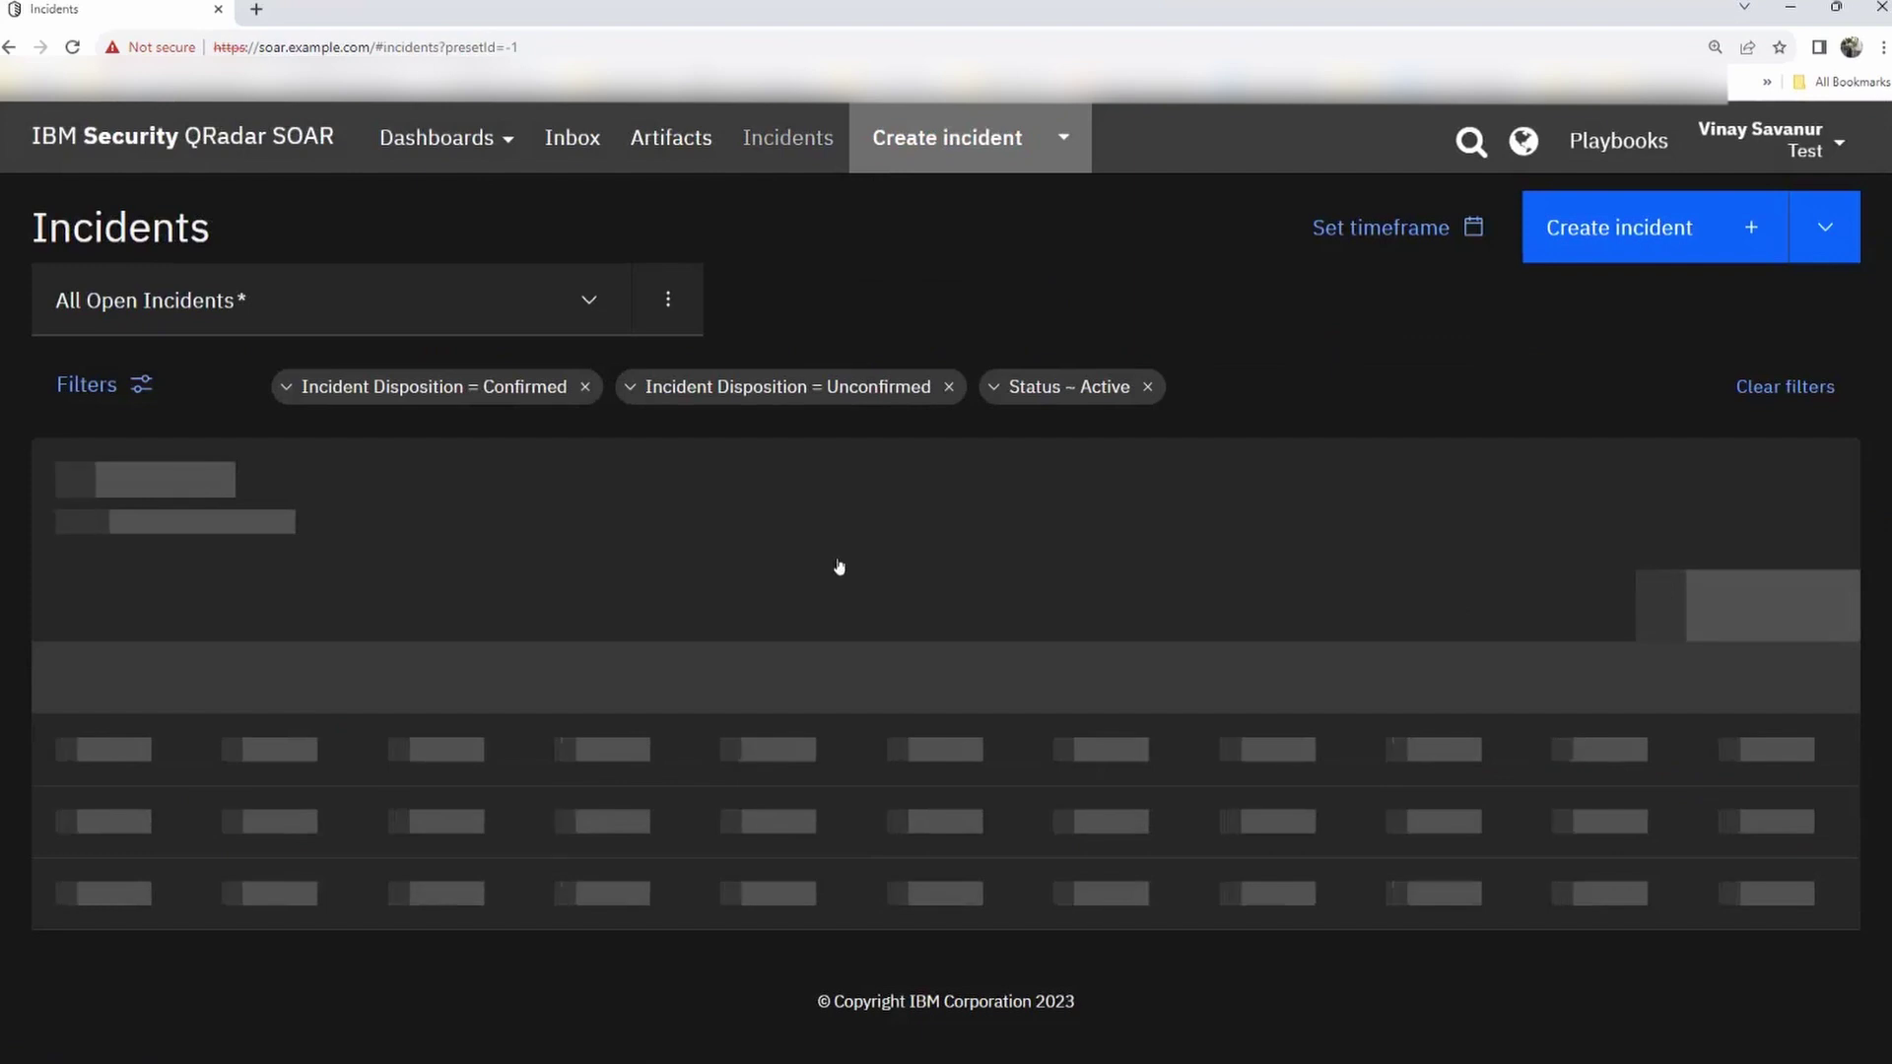
{"action": "scroll", "coordinate": [839, 567], "scroll_direction": "down", "scroll_amount": 3}
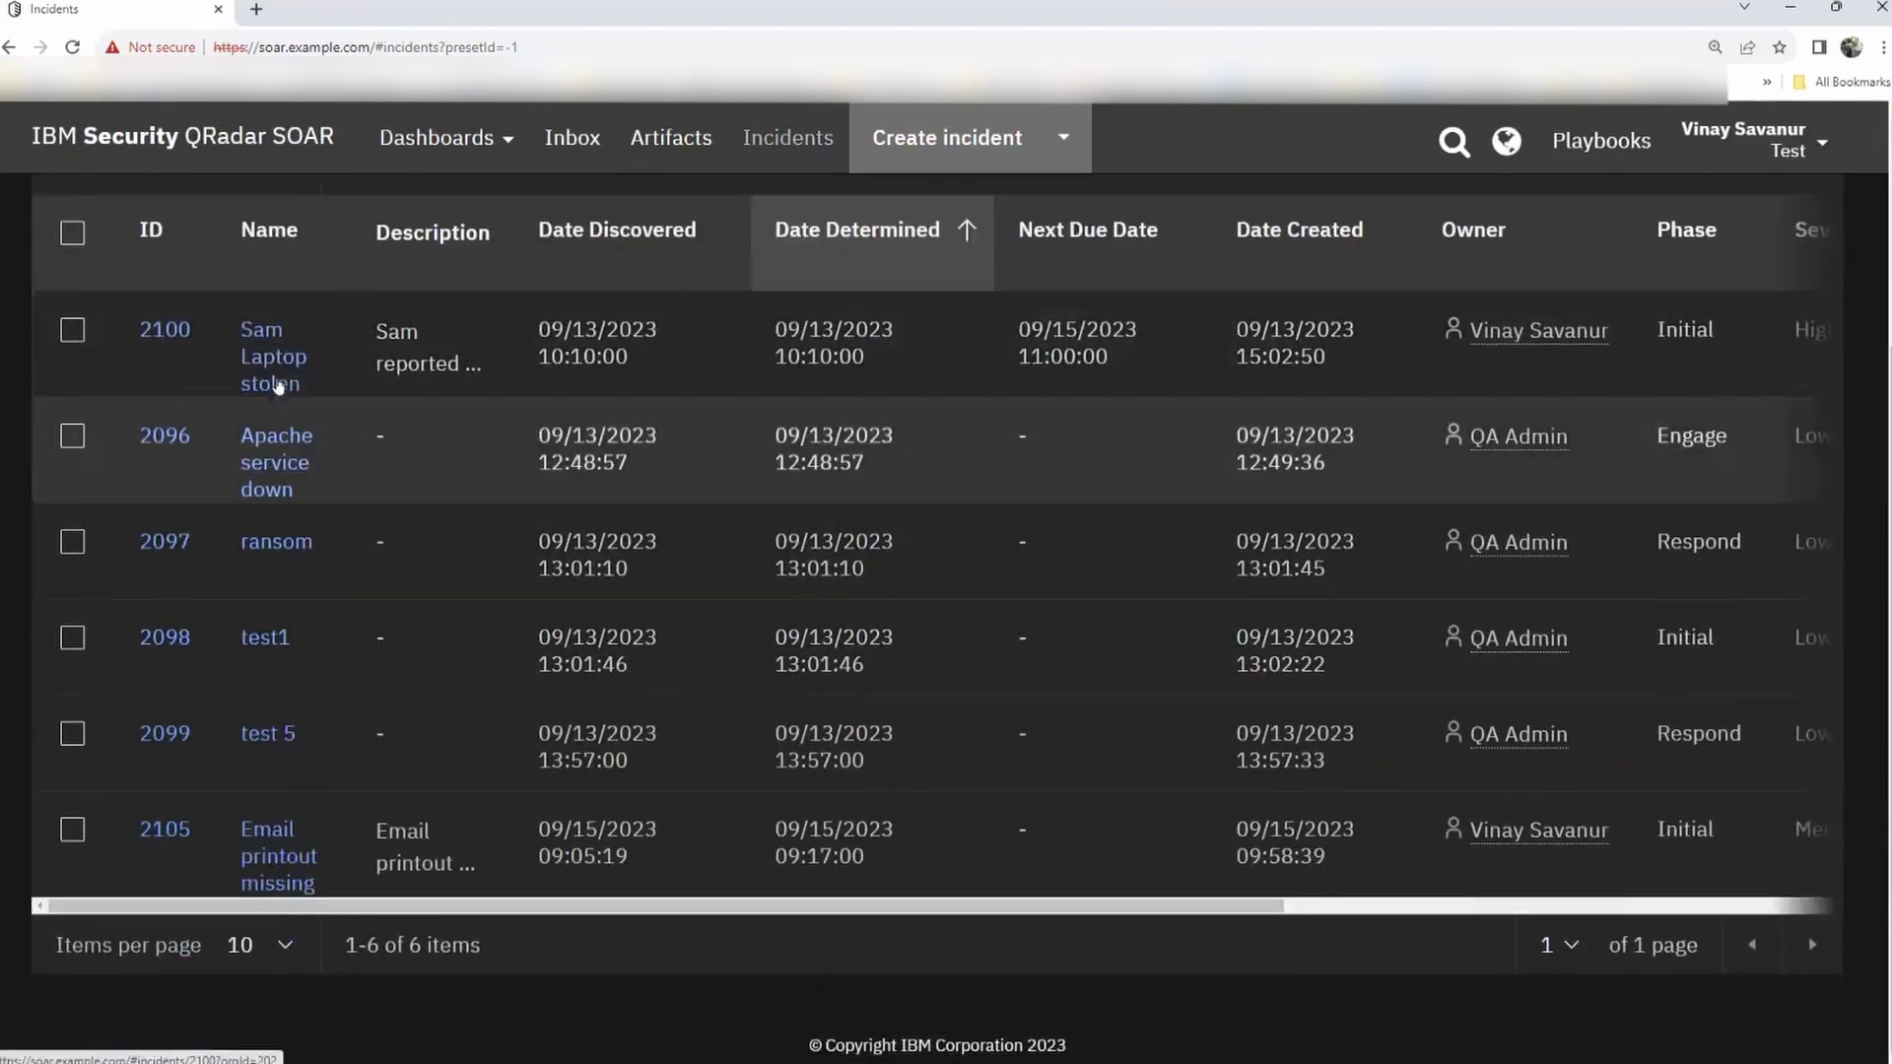
{"action": "left_click", "coordinate": [279, 384]}
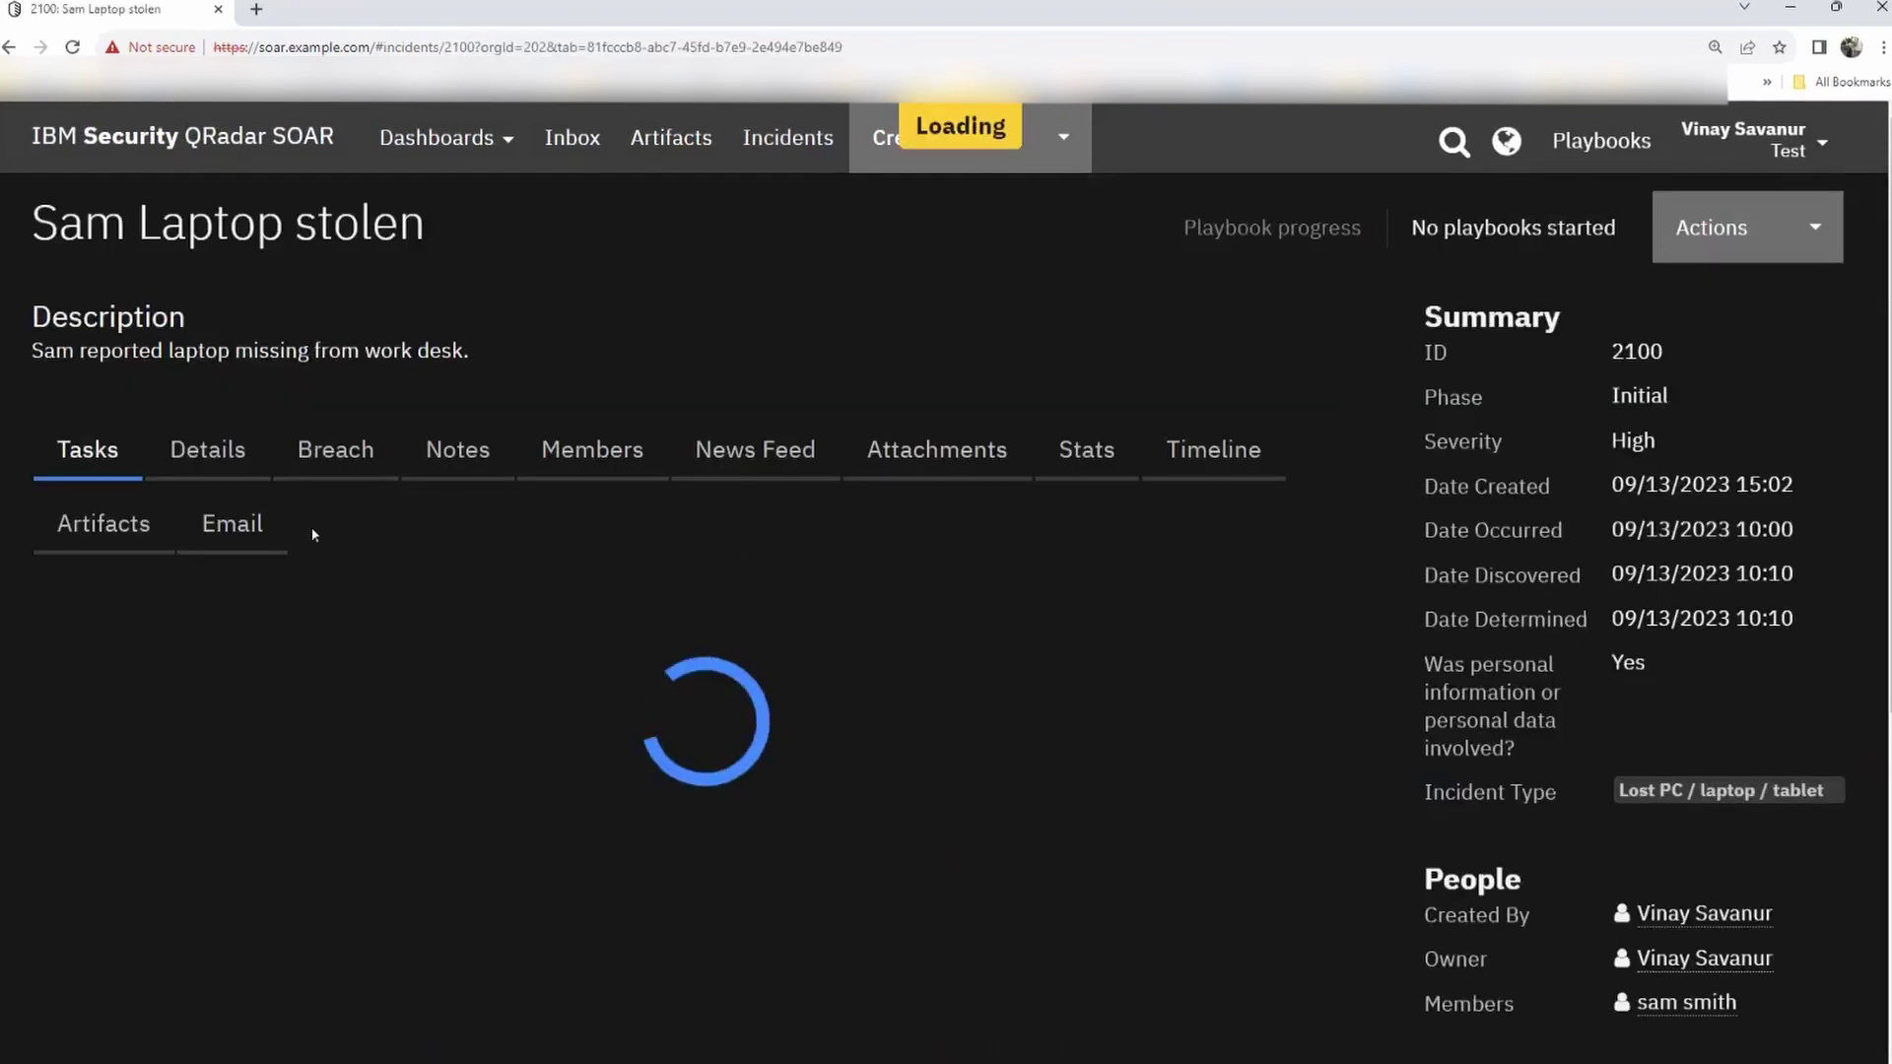
{"action": "left_click", "coordinate": [197, 448]}
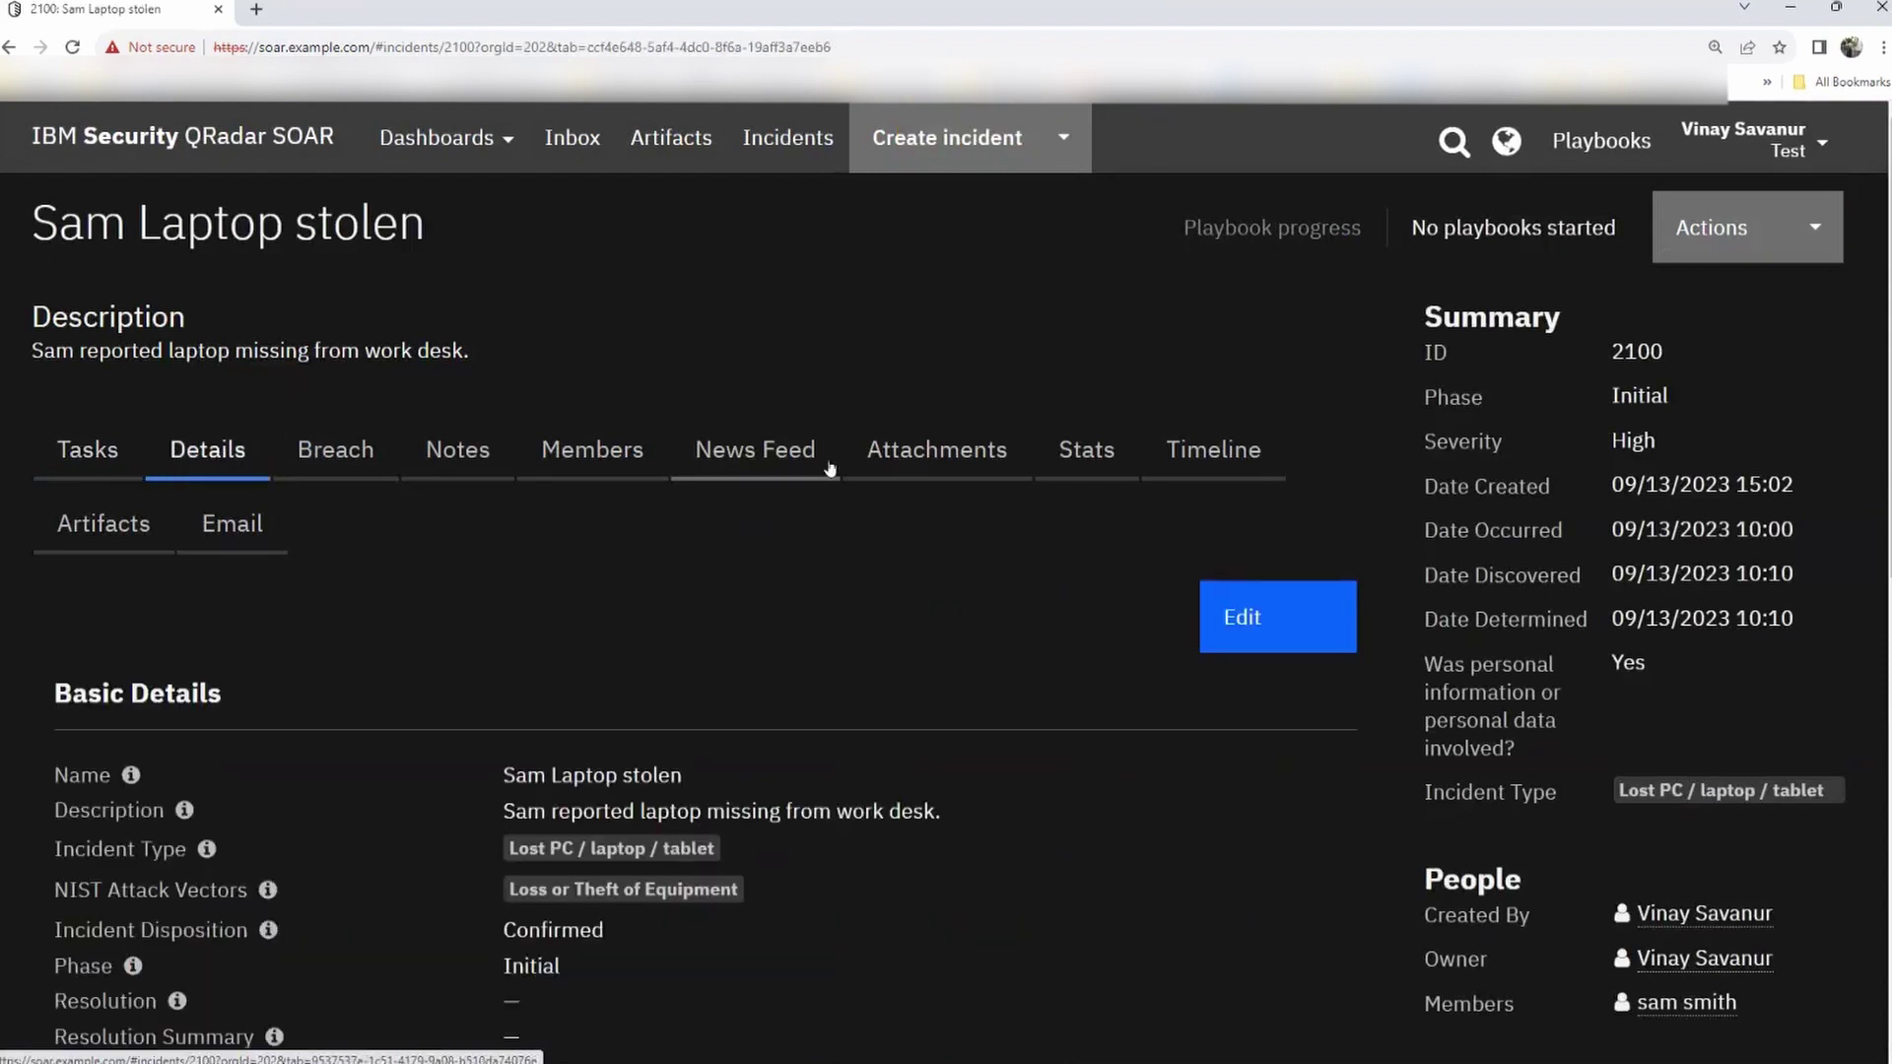
{"action": "scroll", "coordinate": [866, 549], "scroll_direction": "down", "scroll_amount": 8}
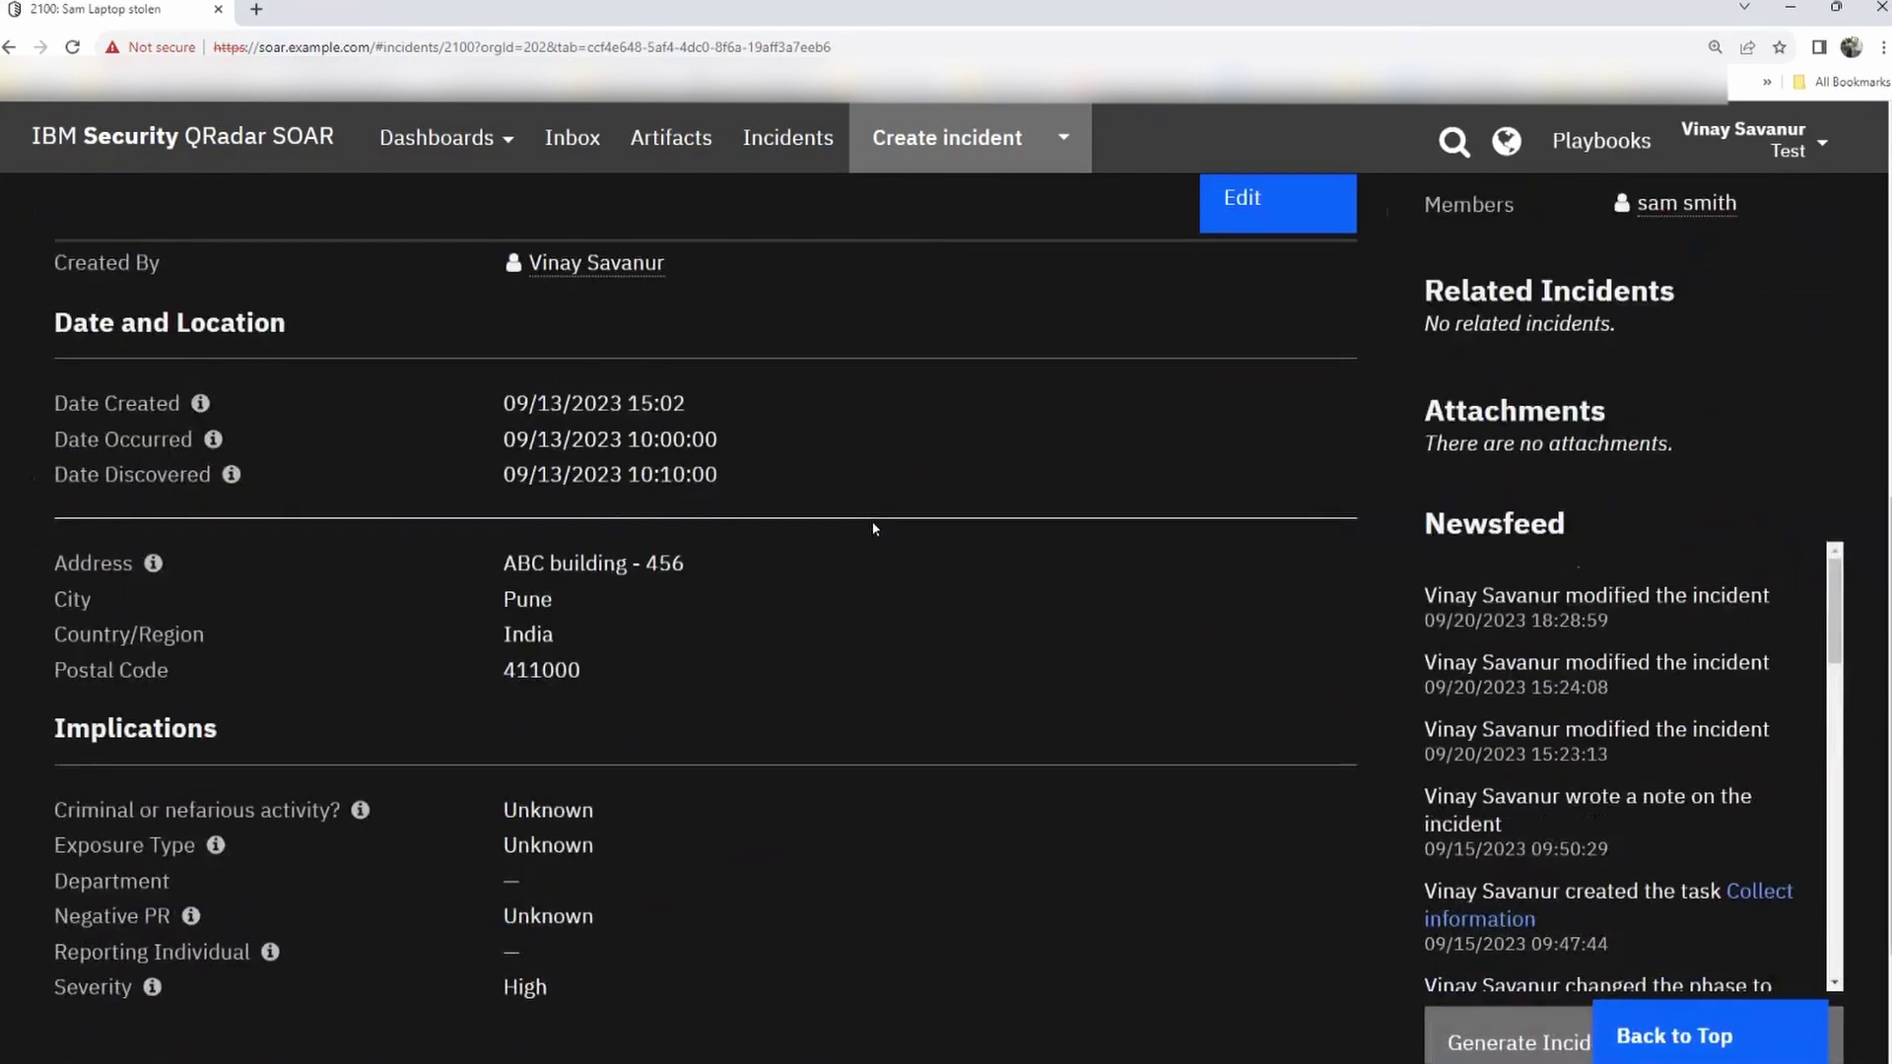
{"action": "scroll", "coordinate": [873, 529], "scroll_direction": "down", "scroll_amount": 1}
{"action": "scroll", "coordinate": [873, 529], "scroll_direction": "up", "scroll_amount": 2}
{"action": "scroll", "coordinate": [591, 542], "scroll_direction": "down", "scroll_amount": 1}
- Replace the building number in the incident's address with a new three-digit number and save the incident
{"action": "double_click", "coordinate": [650, 564]}
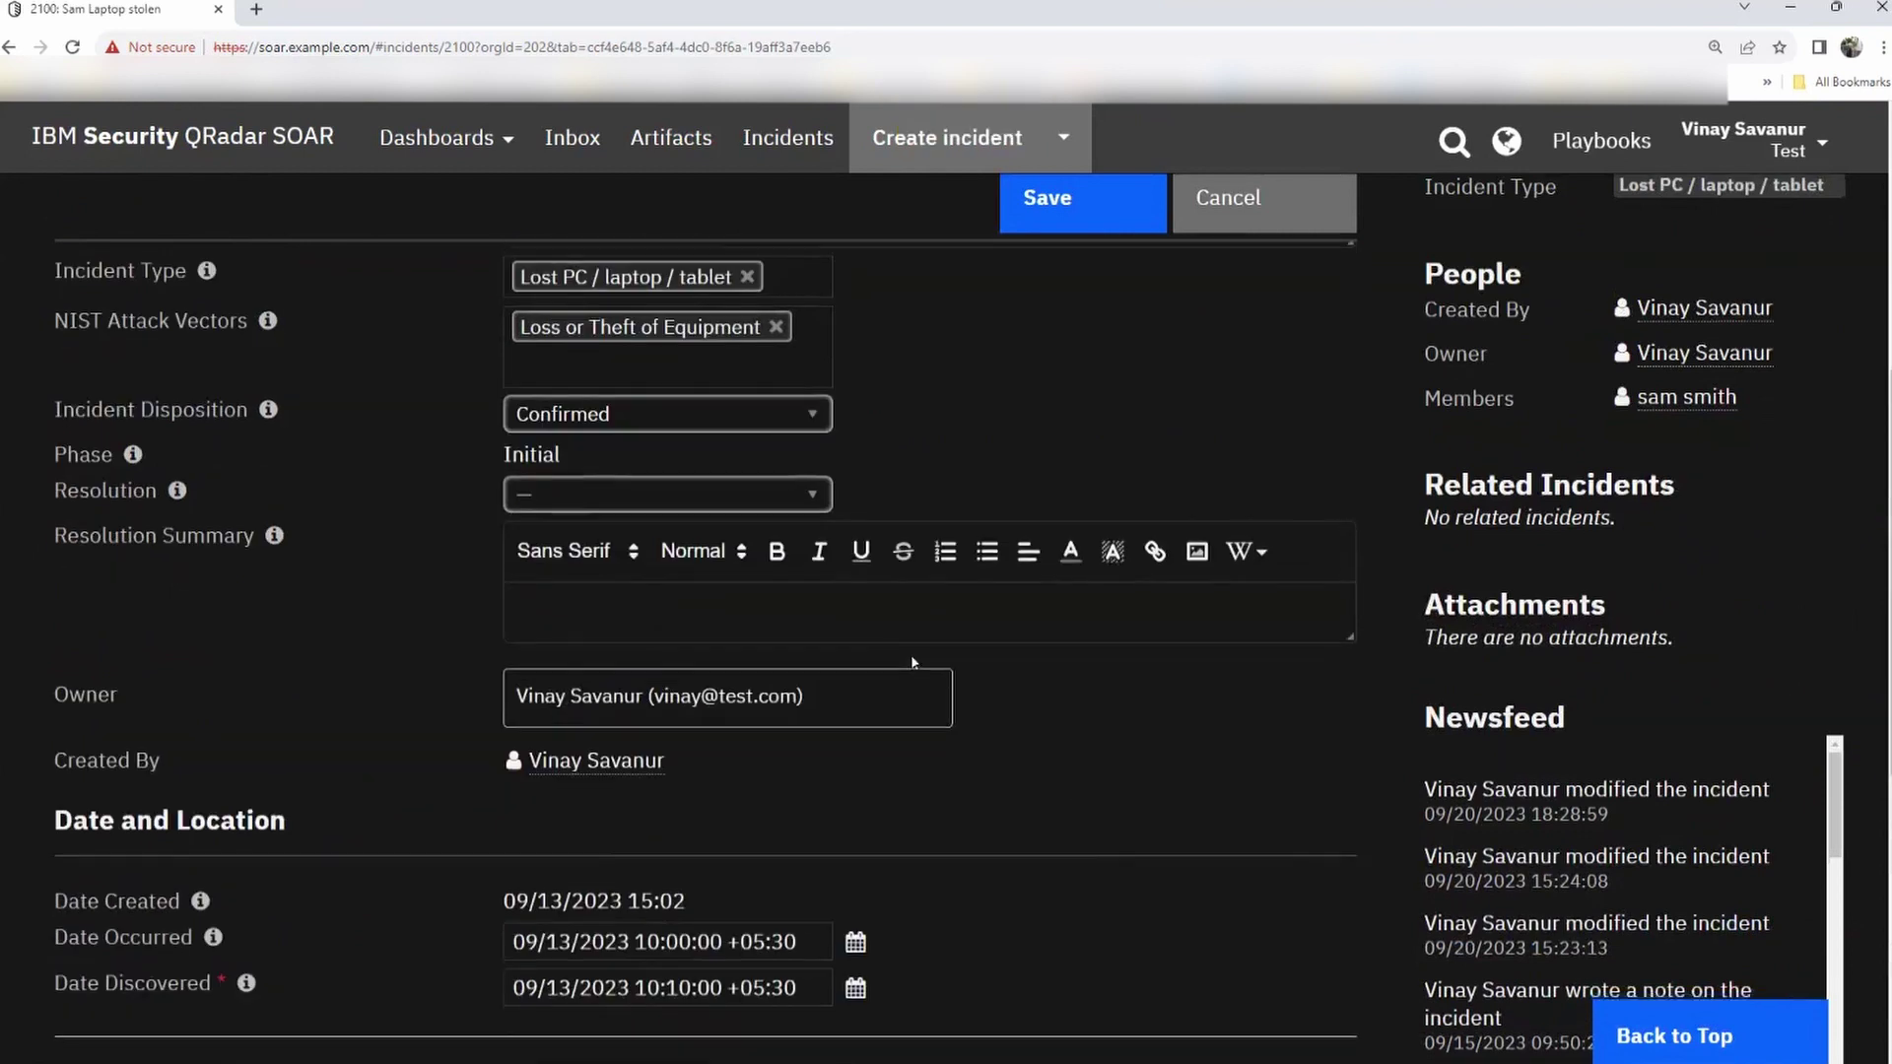
{"action": "scroll", "coordinate": [913, 647], "scroll_direction": "down", "scroll_amount": 6}
{"action": "left_click", "coordinate": [711, 432]}
{"action": "key", "text": "BackSpace"}
{"action": "key", "text": "BackSpace"}
{"action": "key", "text": "BackSpace"}
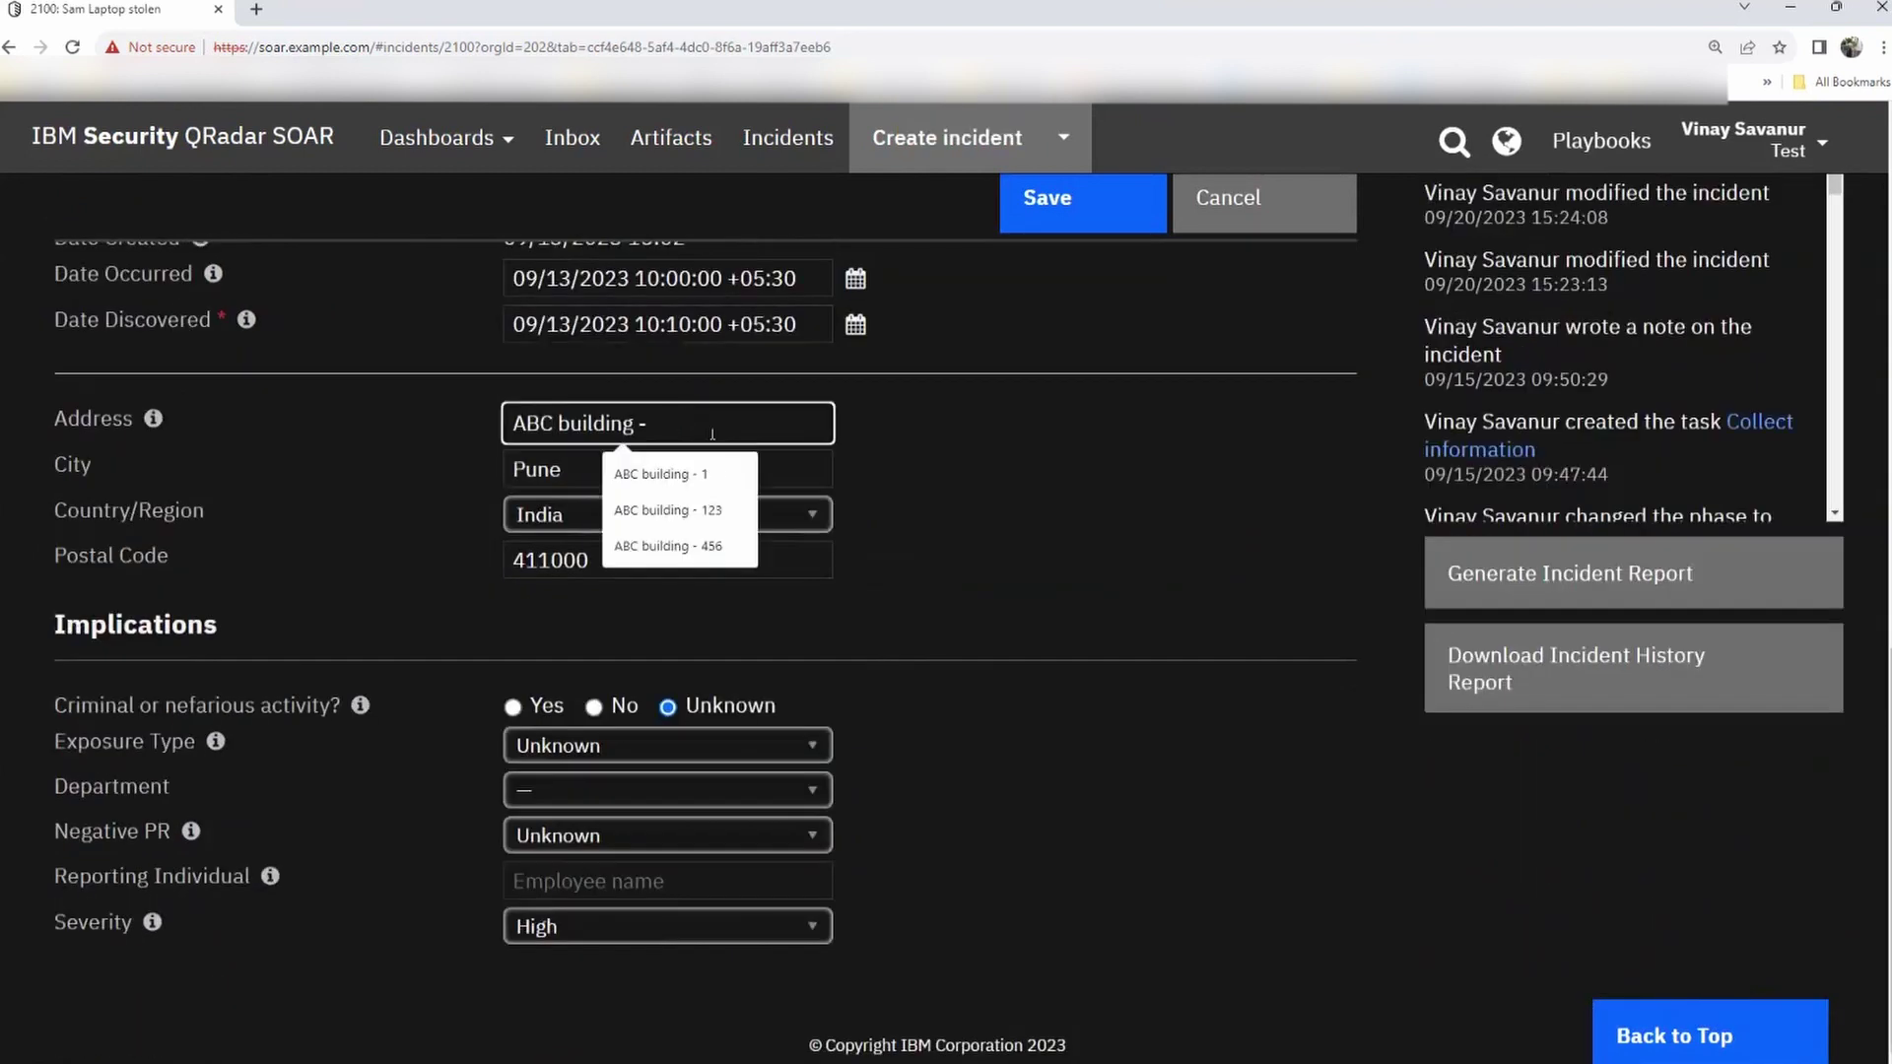
{"action": "type", "text": "999"}
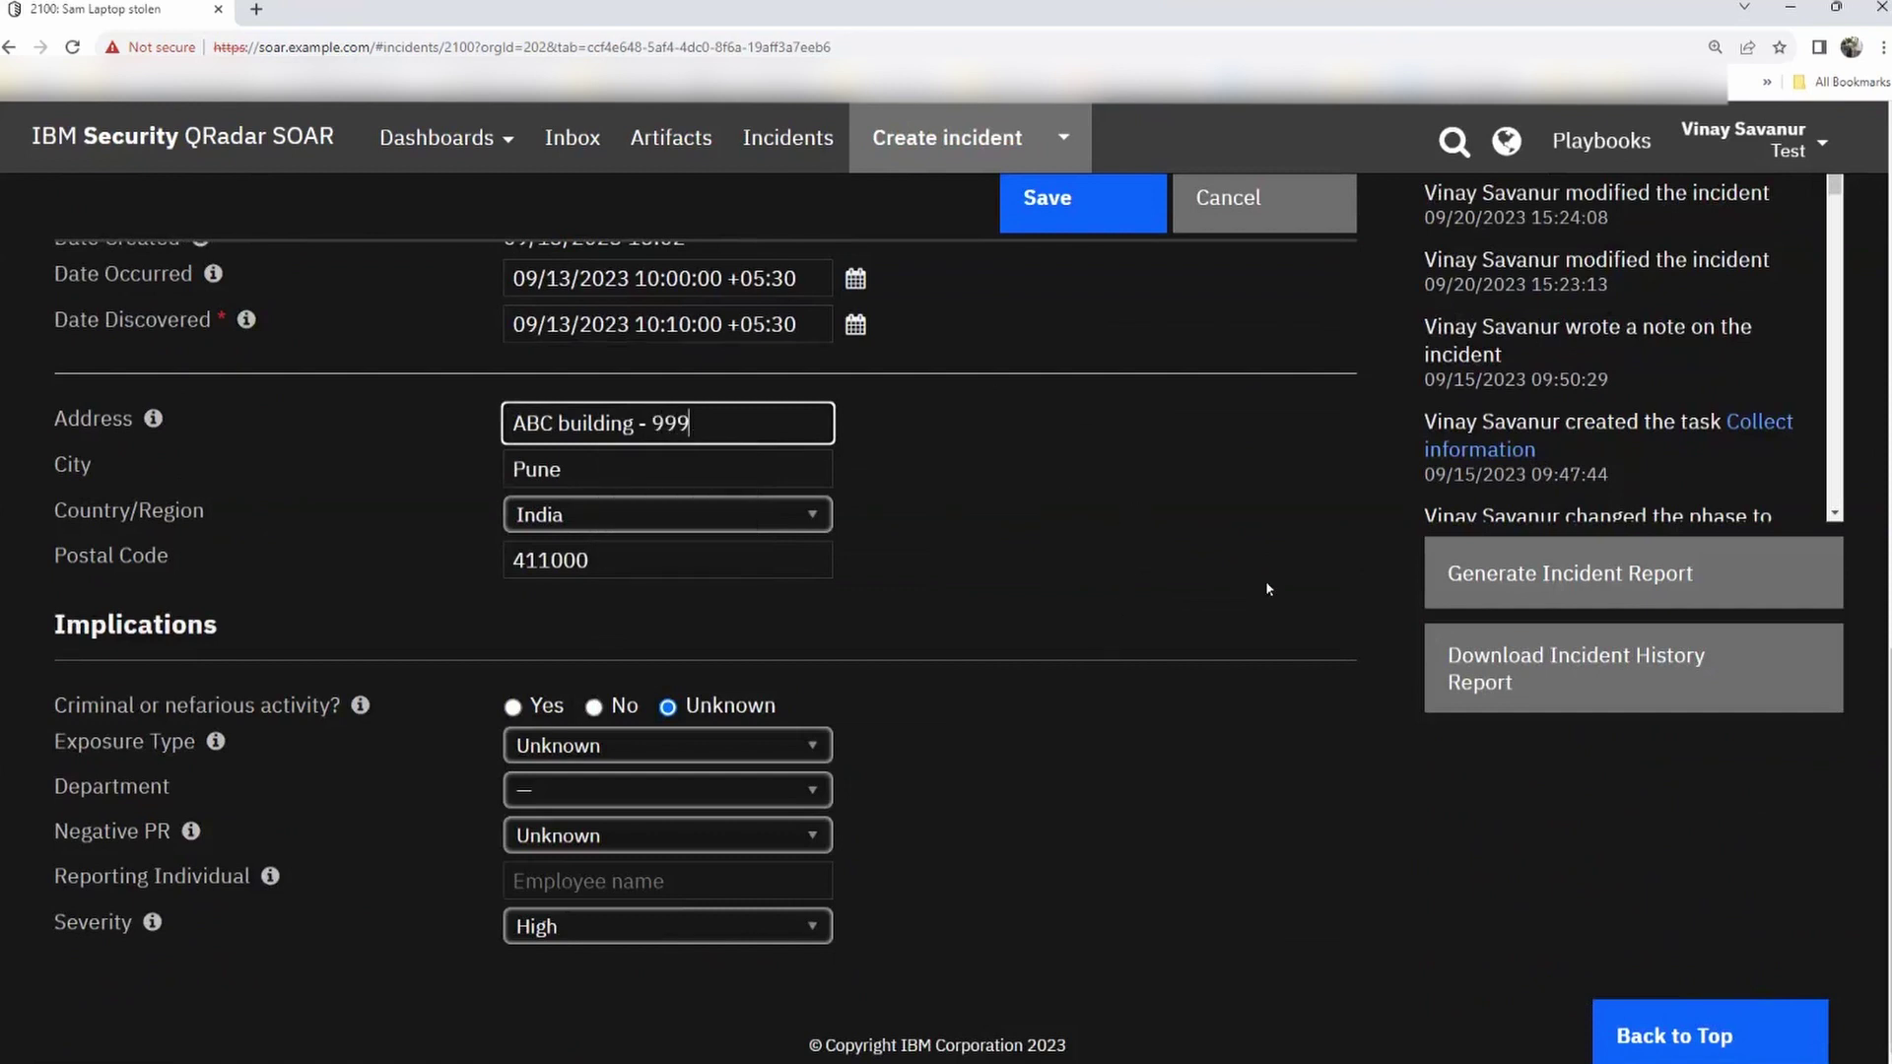
{"action": "scroll", "coordinate": [1340, 620], "scroll_direction": "up", "scroll_amount": 4}
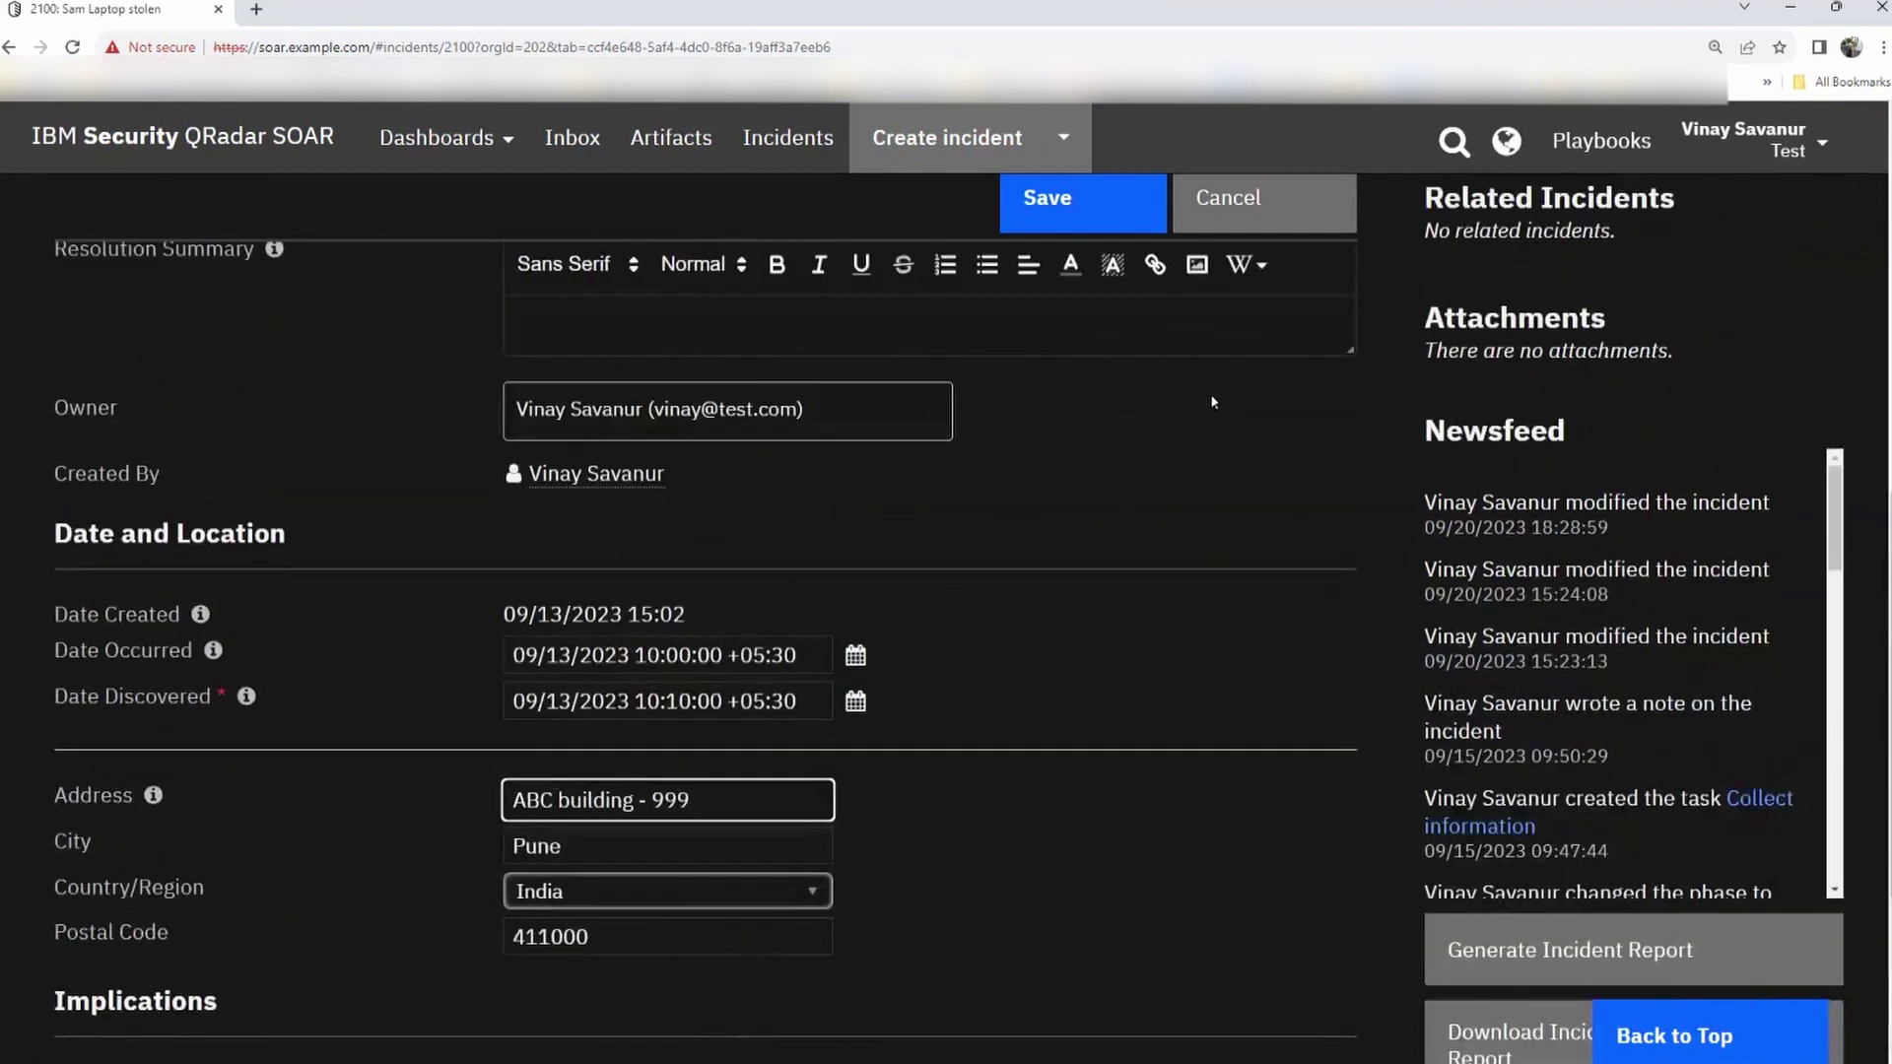
{"action": "left_click", "coordinate": [1082, 219]}
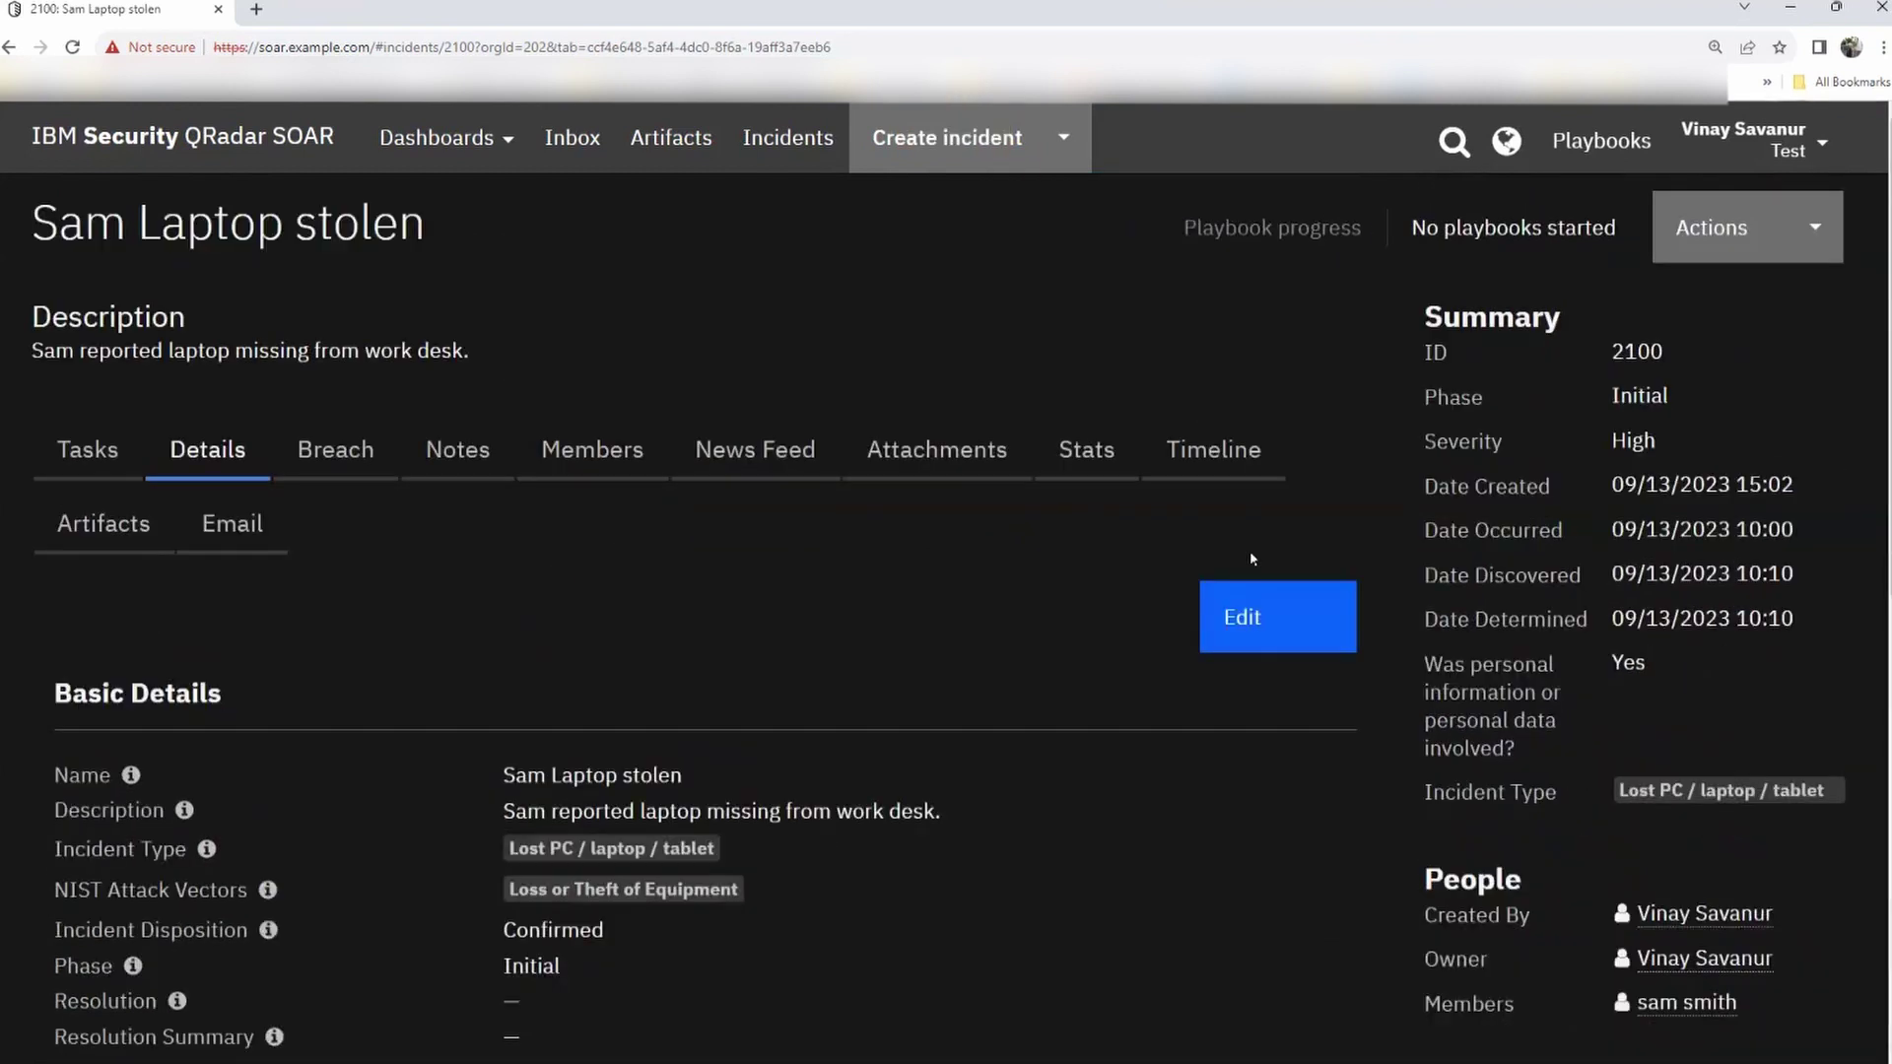
- Check the saved address in the incident details, and return to the Activity Dashboard
{"action": "scroll", "coordinate": [1249, 552], "scroll_direction": "down", "scroll_amount": 3}
{"action": "scroll", "coordinate": [766, 640], "scroll_direction": "down", "scroll_amount": 5}
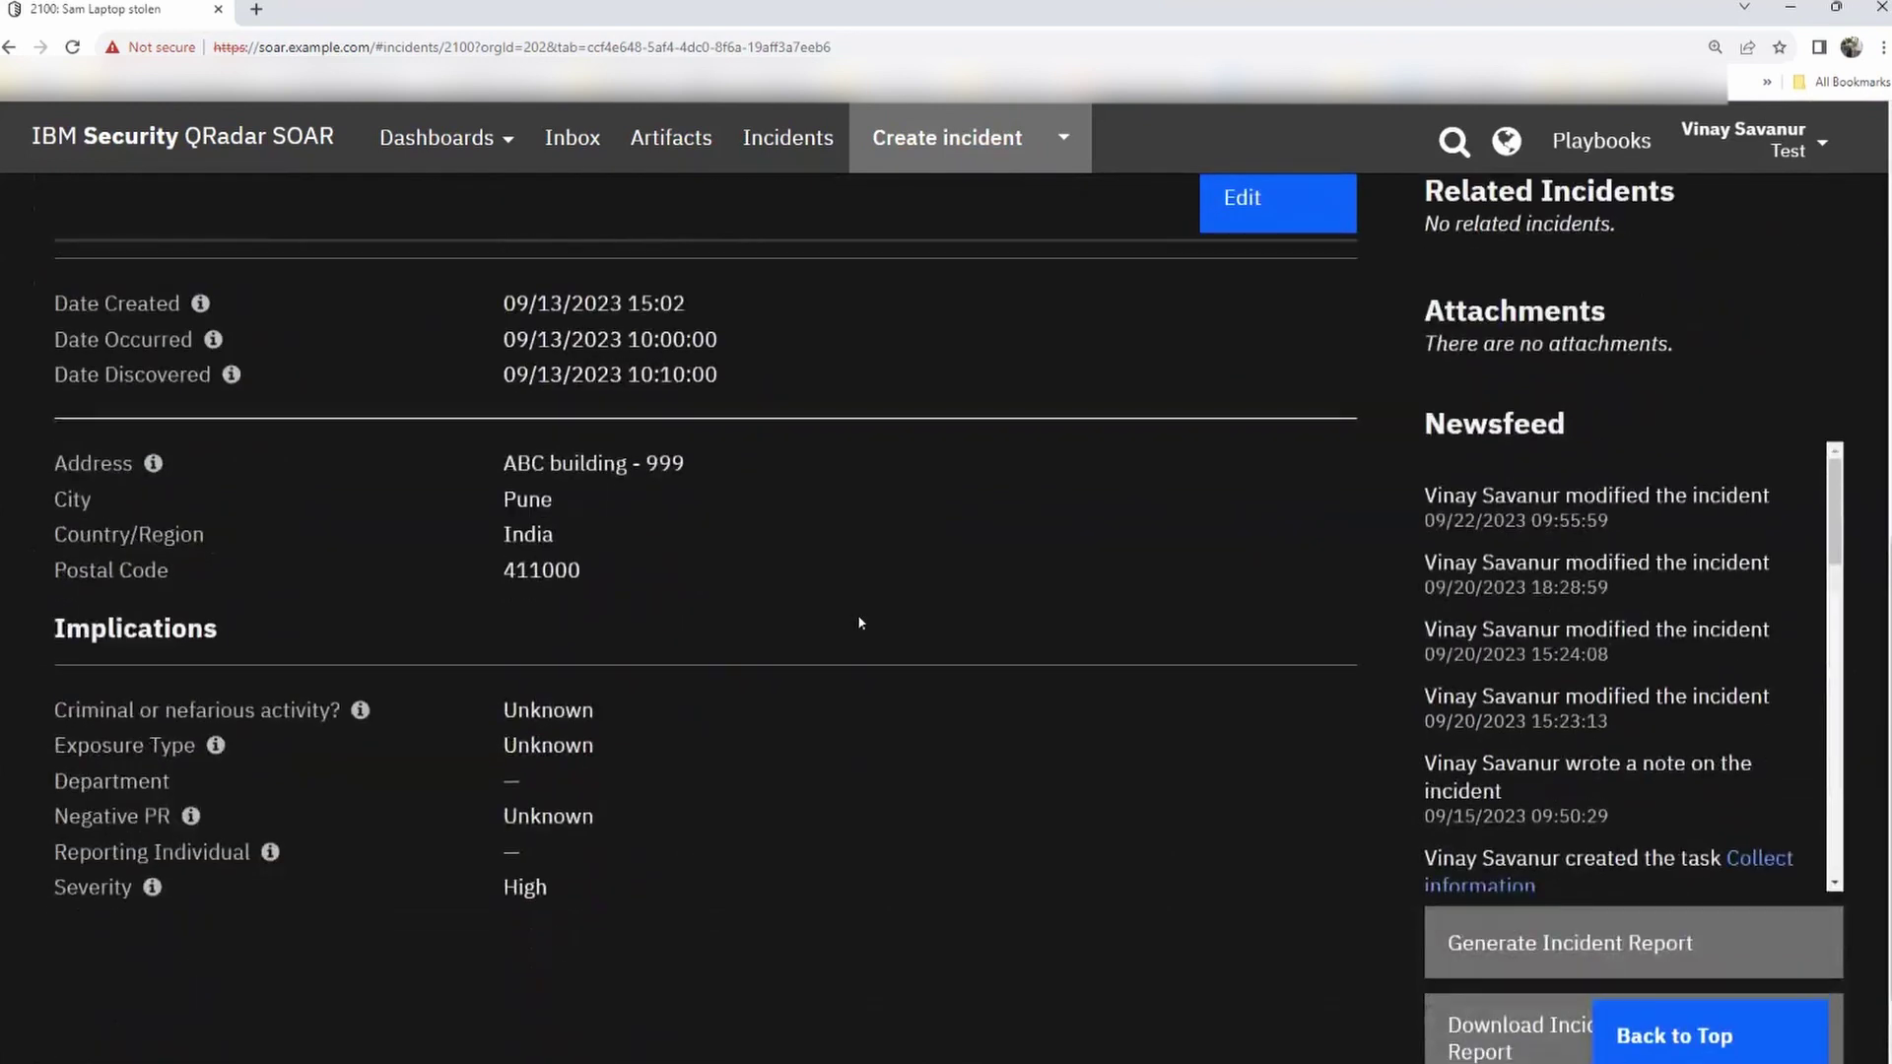
{"action": "scroll", "coordinate": [859, 623], "scroll_direction": "up", "scroll_amount": 4}
{"action": "scroll", "coordinate": [860, 622], "scroll_direction": "up", "scroll_amount": 1}
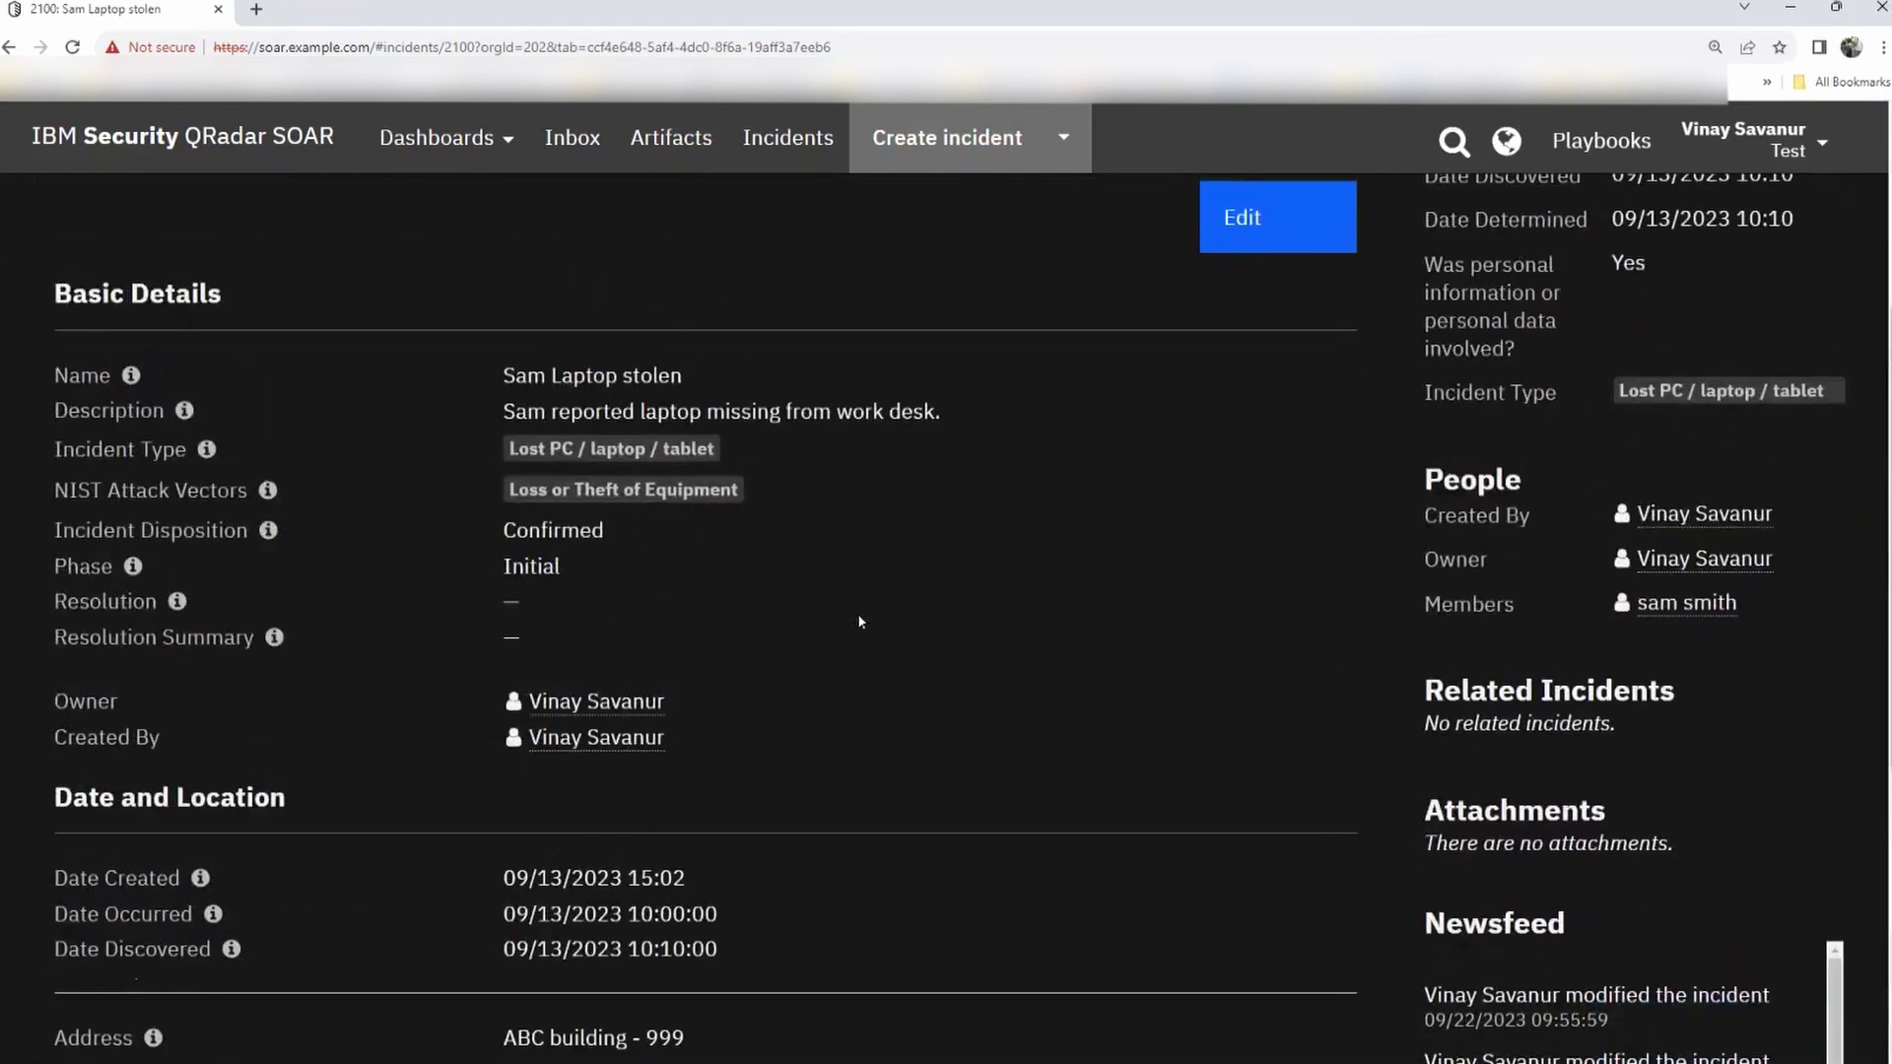
{"action": "scroll", "coordinate": [859, 623], "scroll_direction": "up", "scroll_amount": 3}
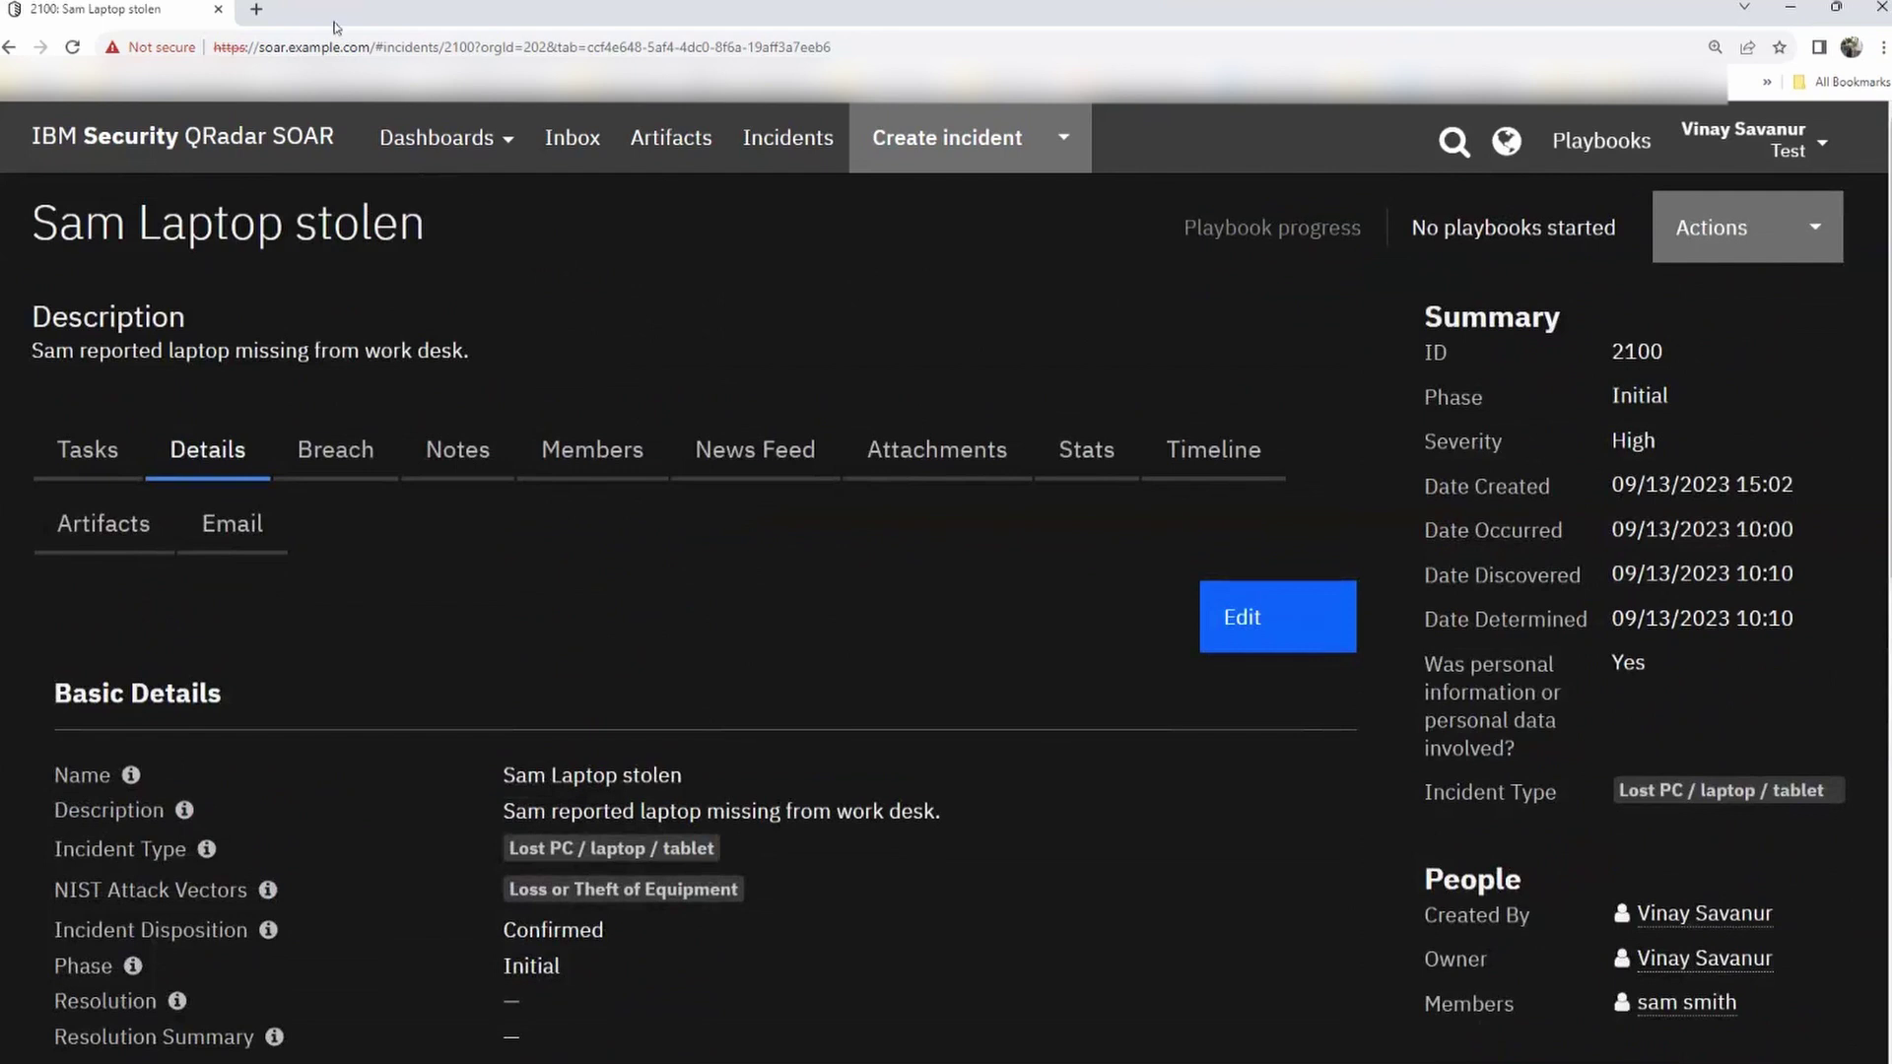
{"action": "left_click", "coordinate": [270, 136]}
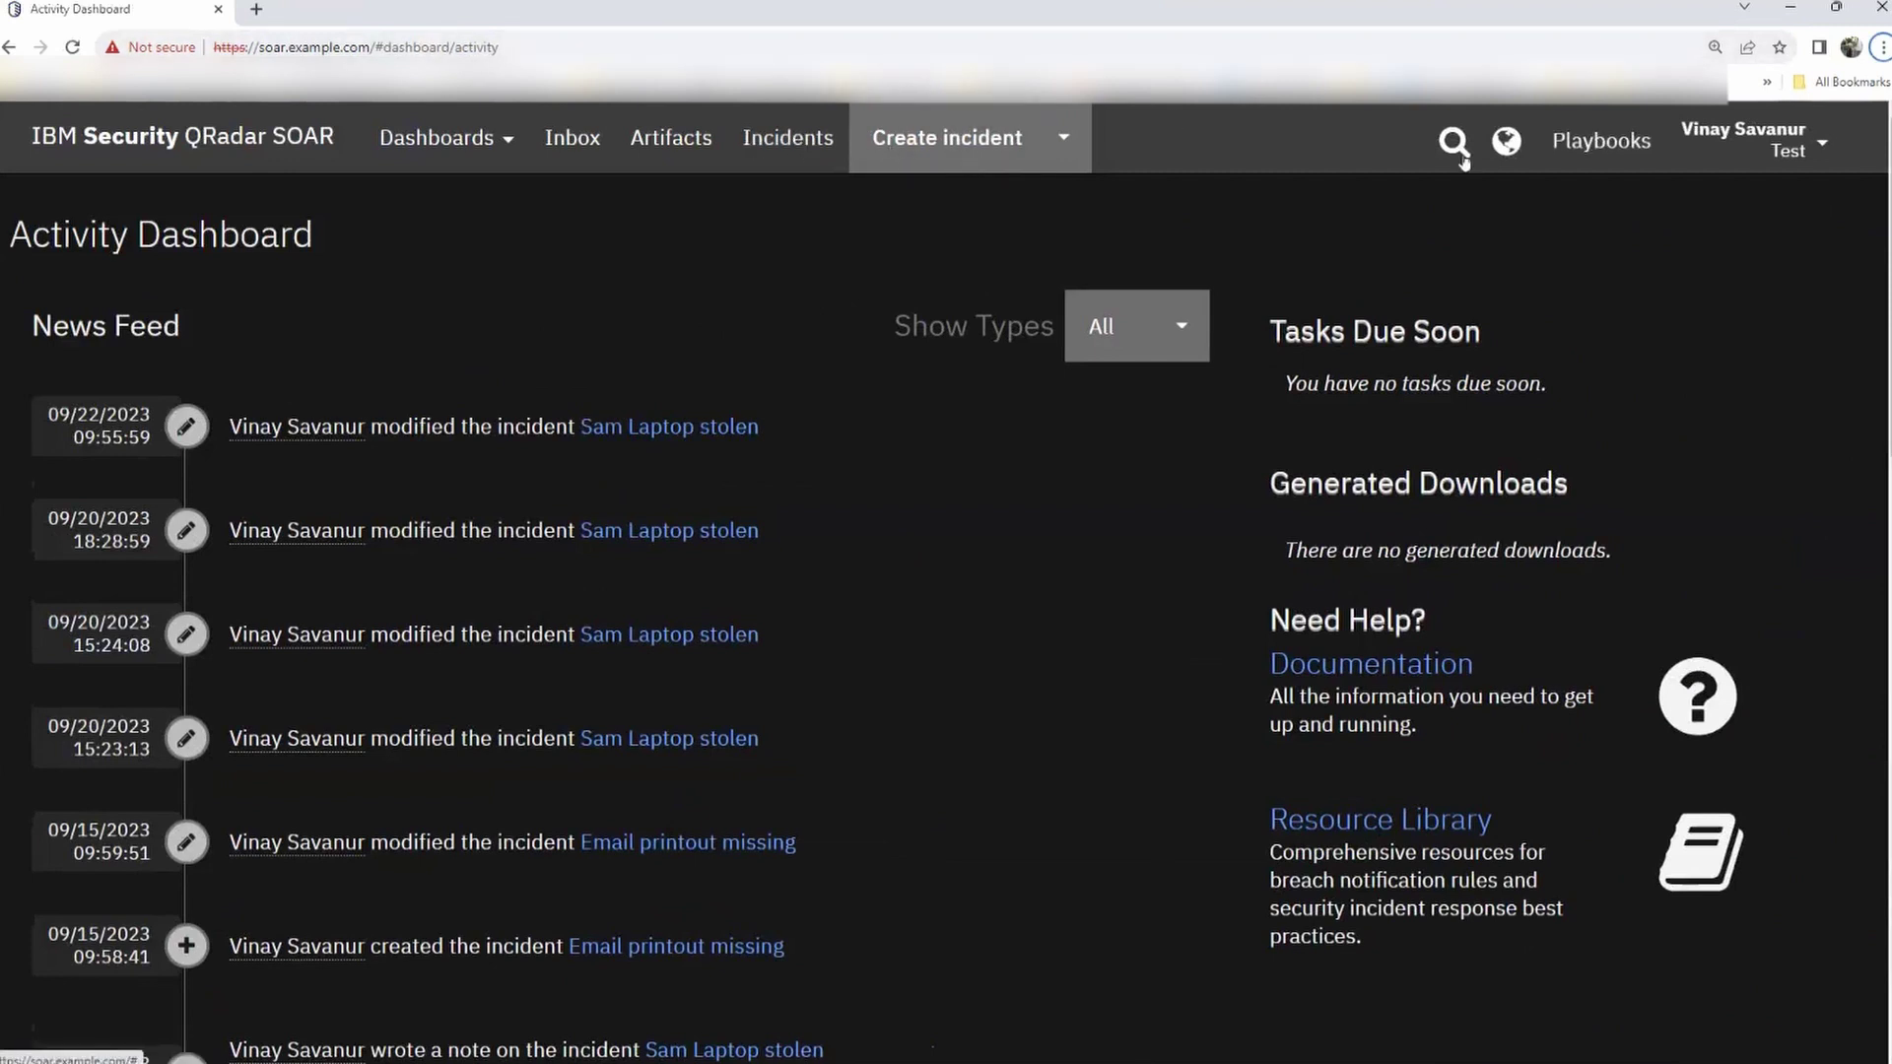
- Reload the Activity Dashboard in the administrator's session and in the second user's incognito session
{"action": "left_click", "coordinate": [502, 46]}
{"action": "key", "text": "Return"}
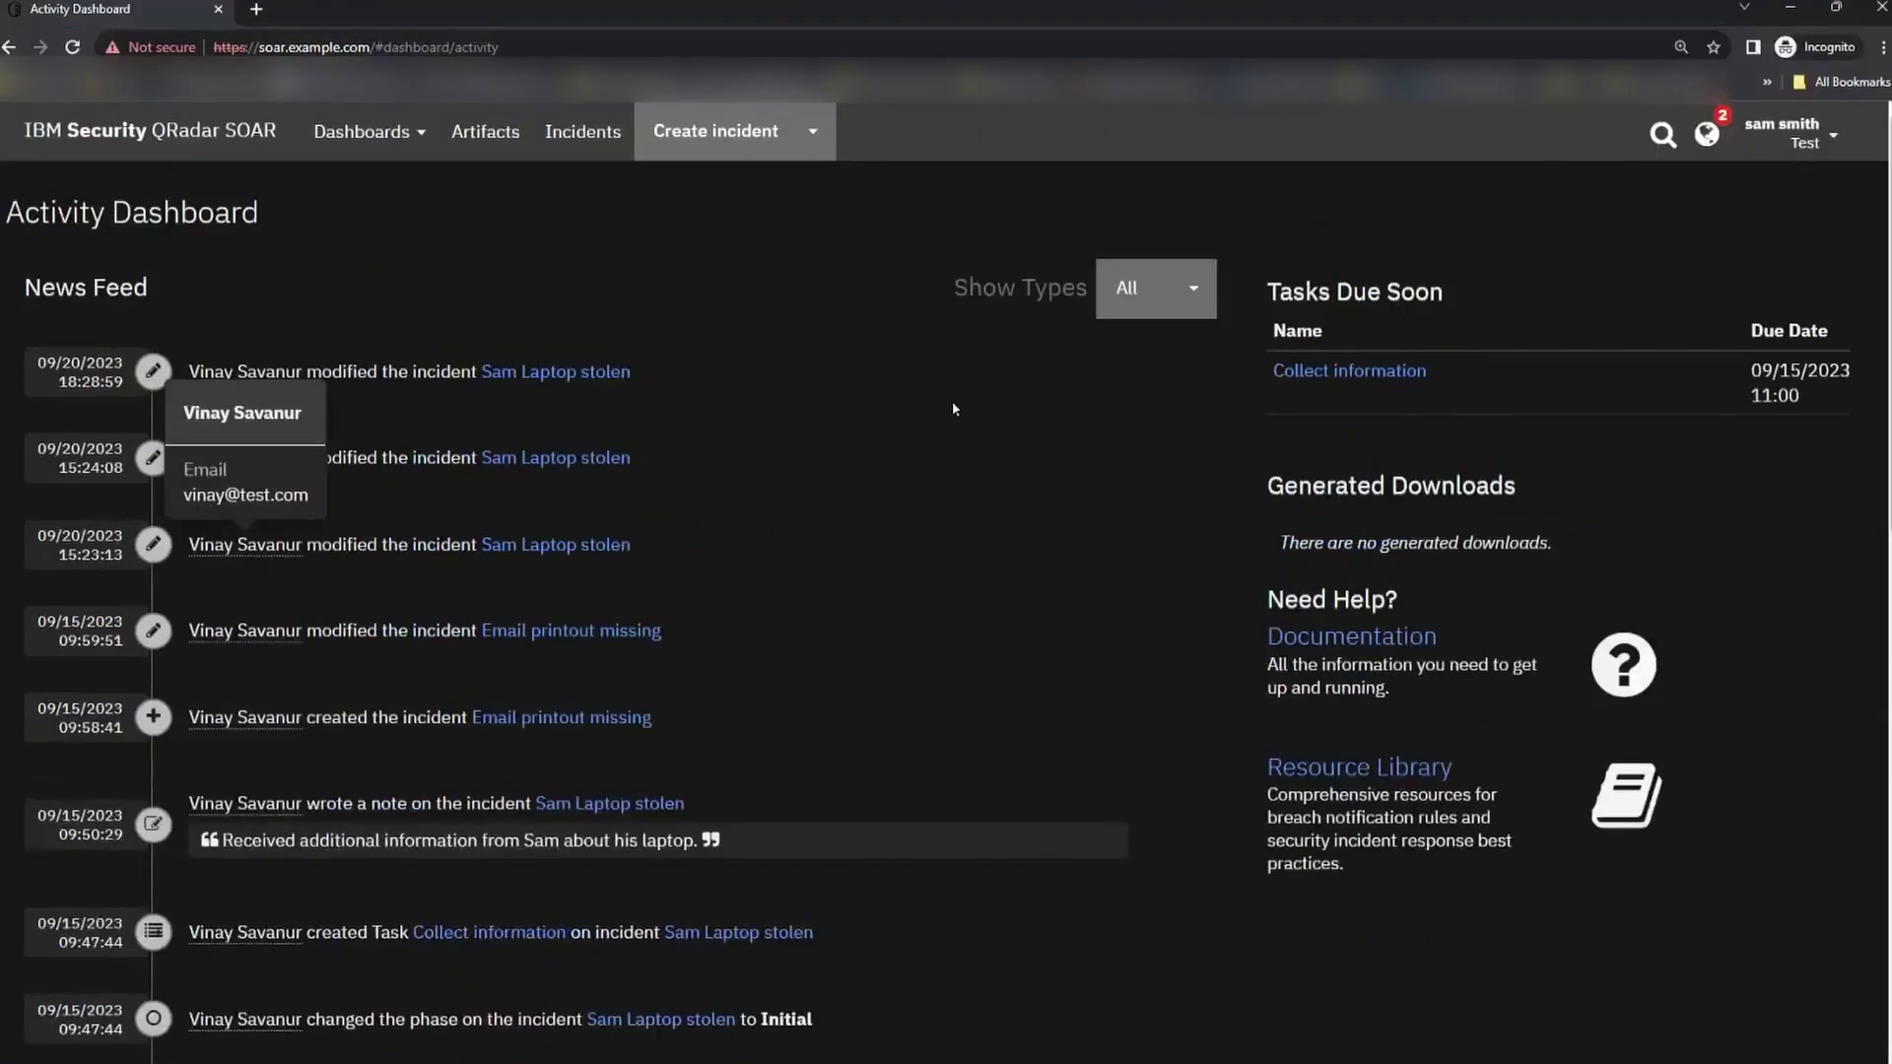
{"action": "left_click", "coordinate": [1712, 136]}
{"action": "left_click", "coordinate": [1672, 148]}
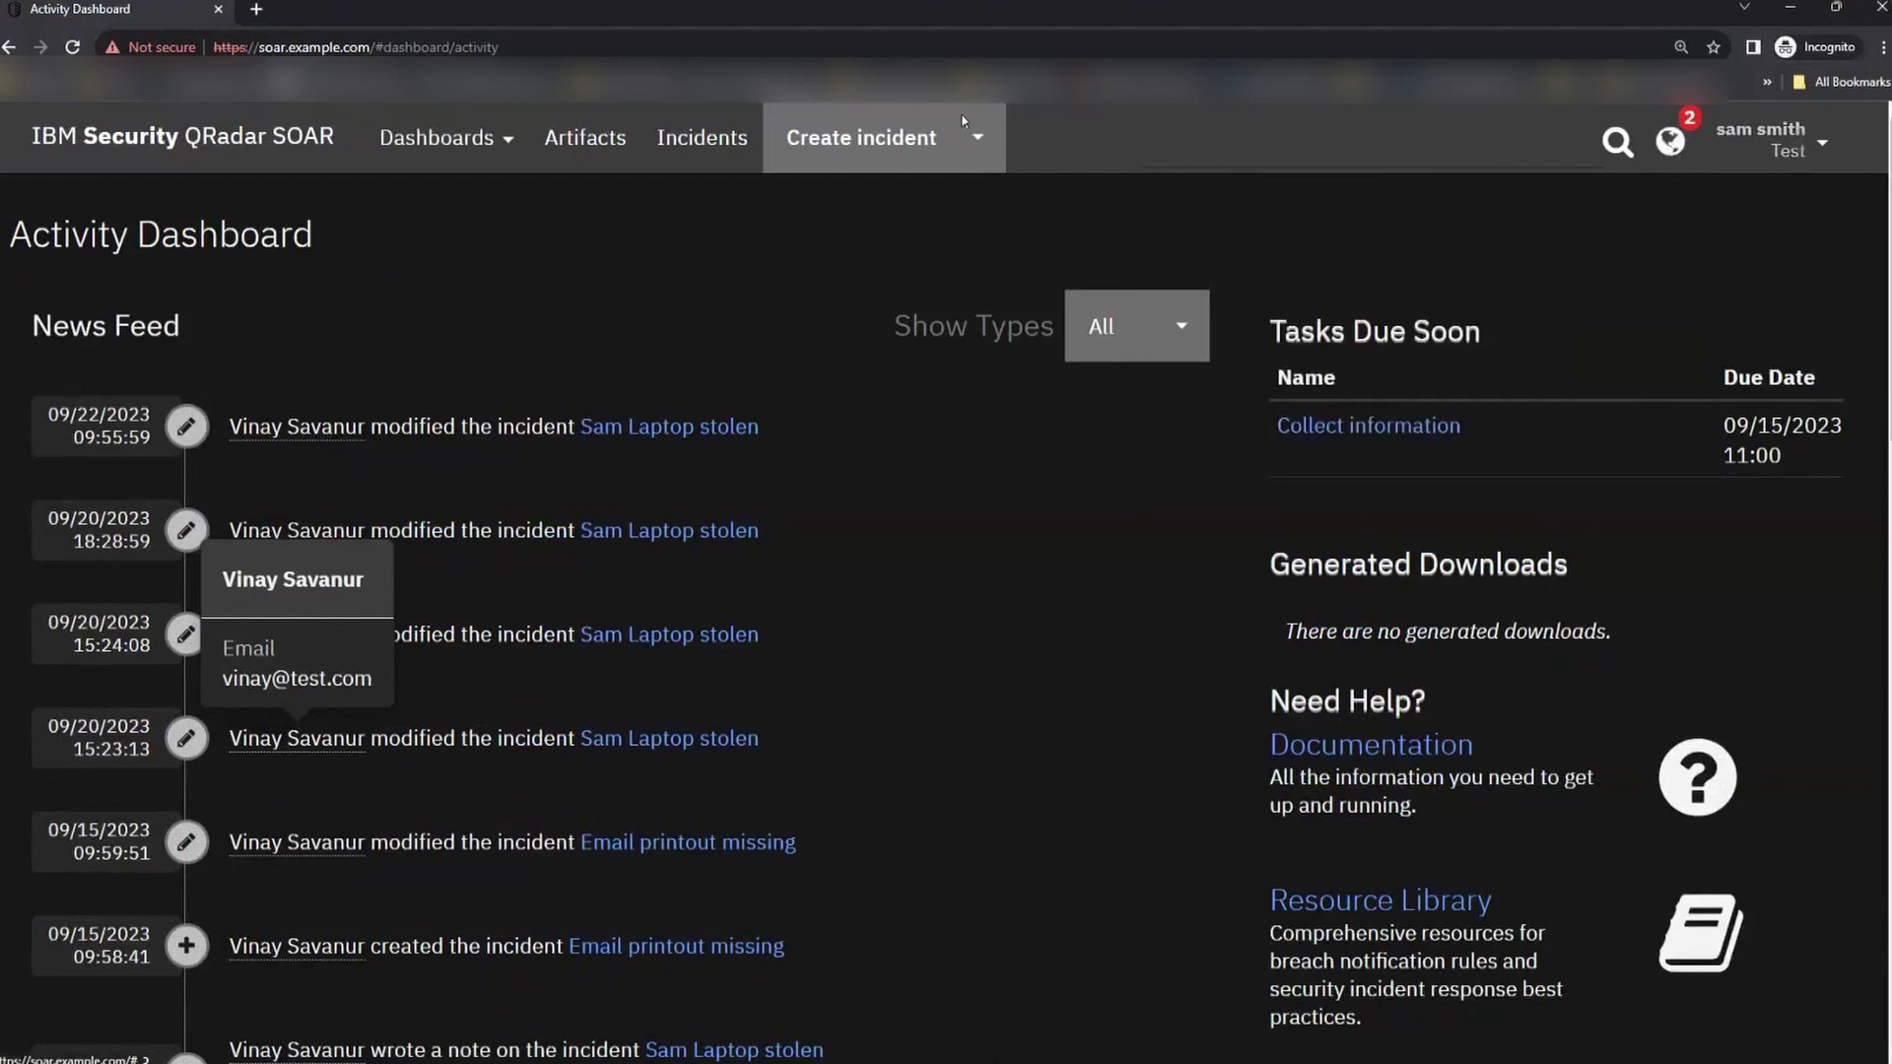
{"action": "left_click", "coordinate": [558, 50]}
{"action": "key", "text": "Return"}
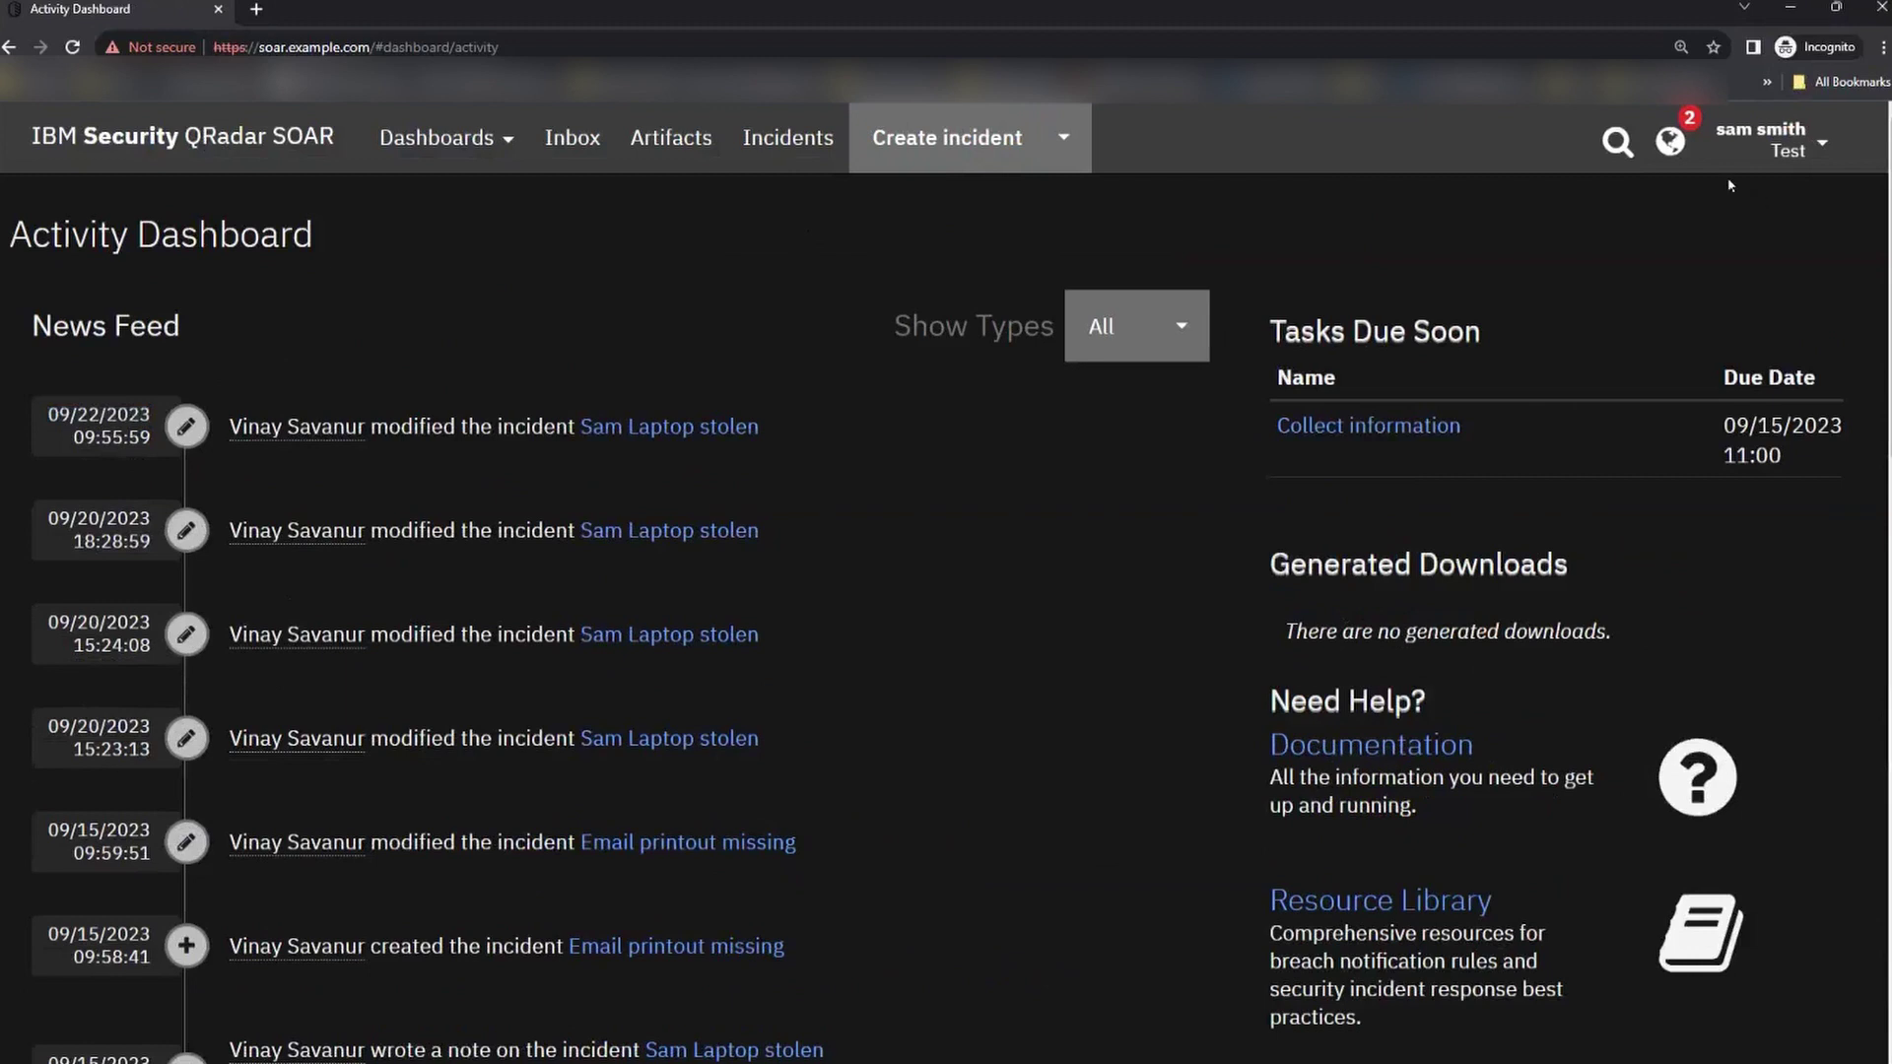
- Check the second user's recent notifications, and view the full notifications list
{"action": "left_click", "coordinate": [1667, 144]}
{"action": "left_click", "coordinate": [1666, 145]}
{"action": "left_click", "coordinate": [1667, 144]}
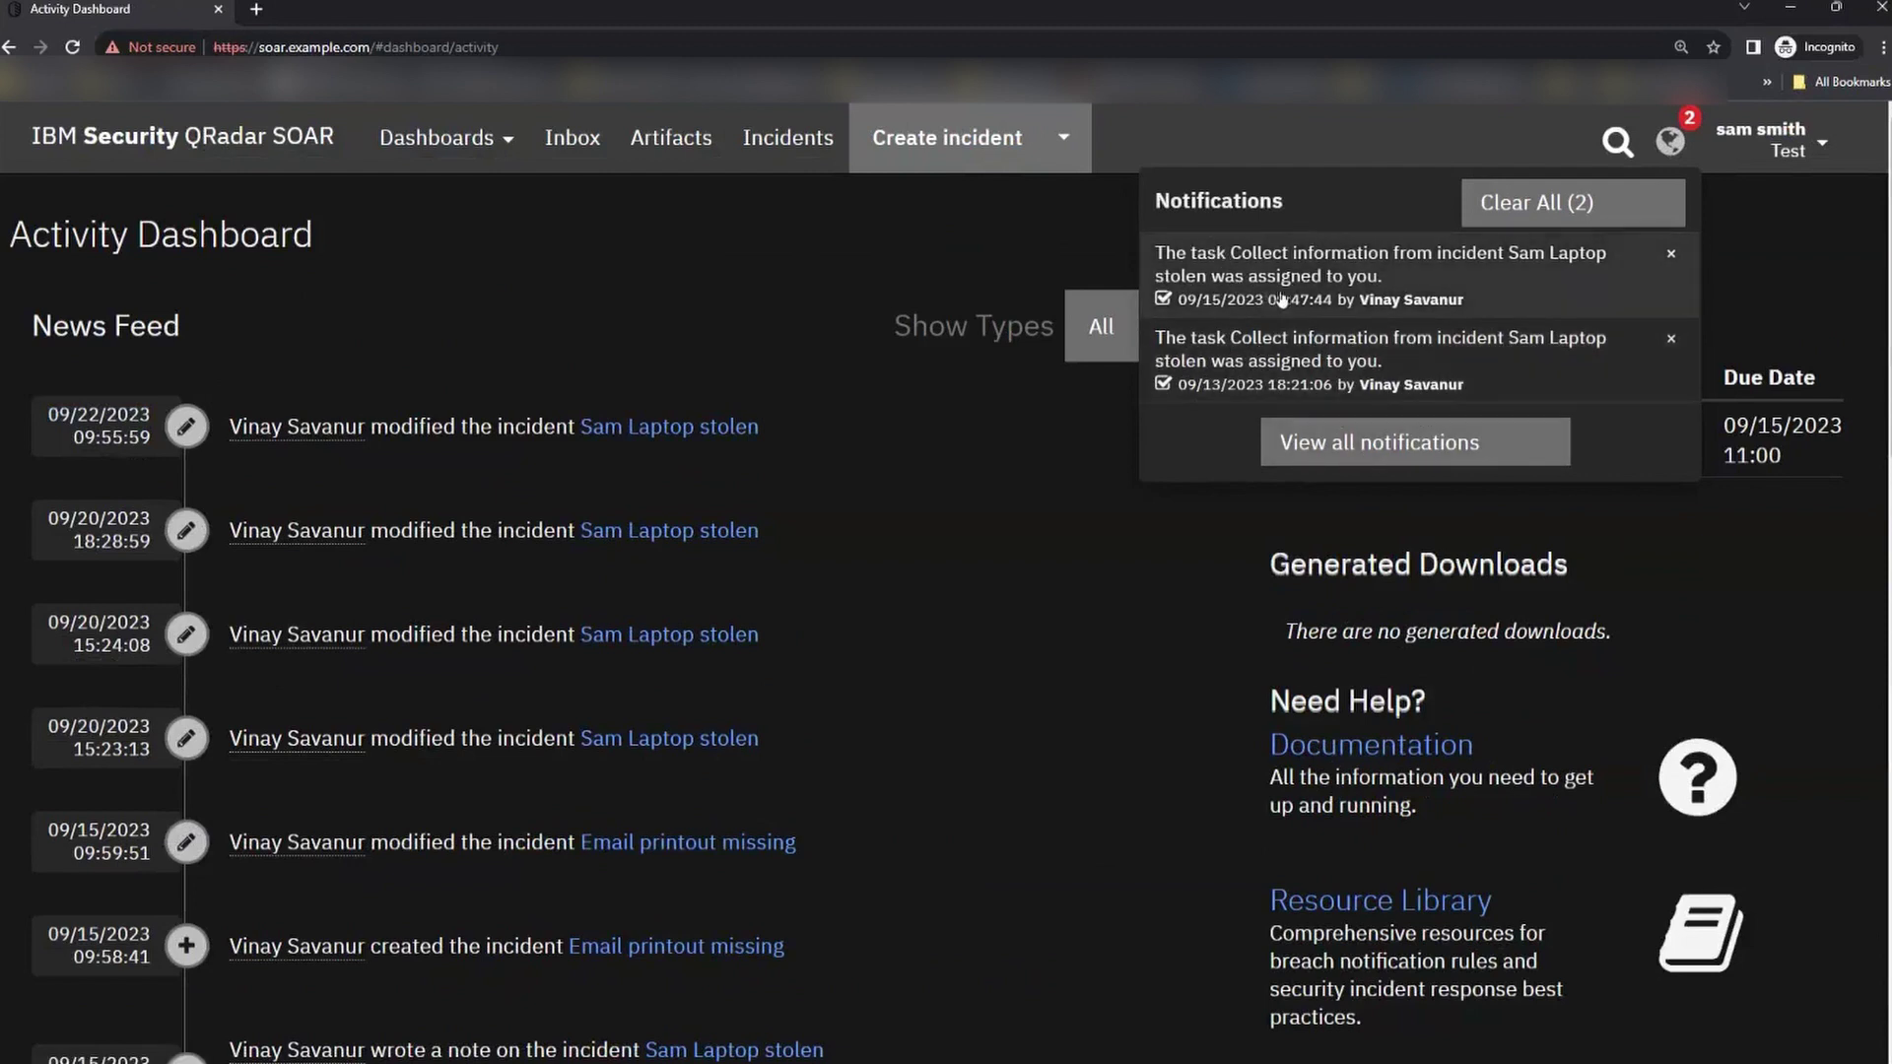
{"action": "left_click", "coordinate": [1291, 441]}
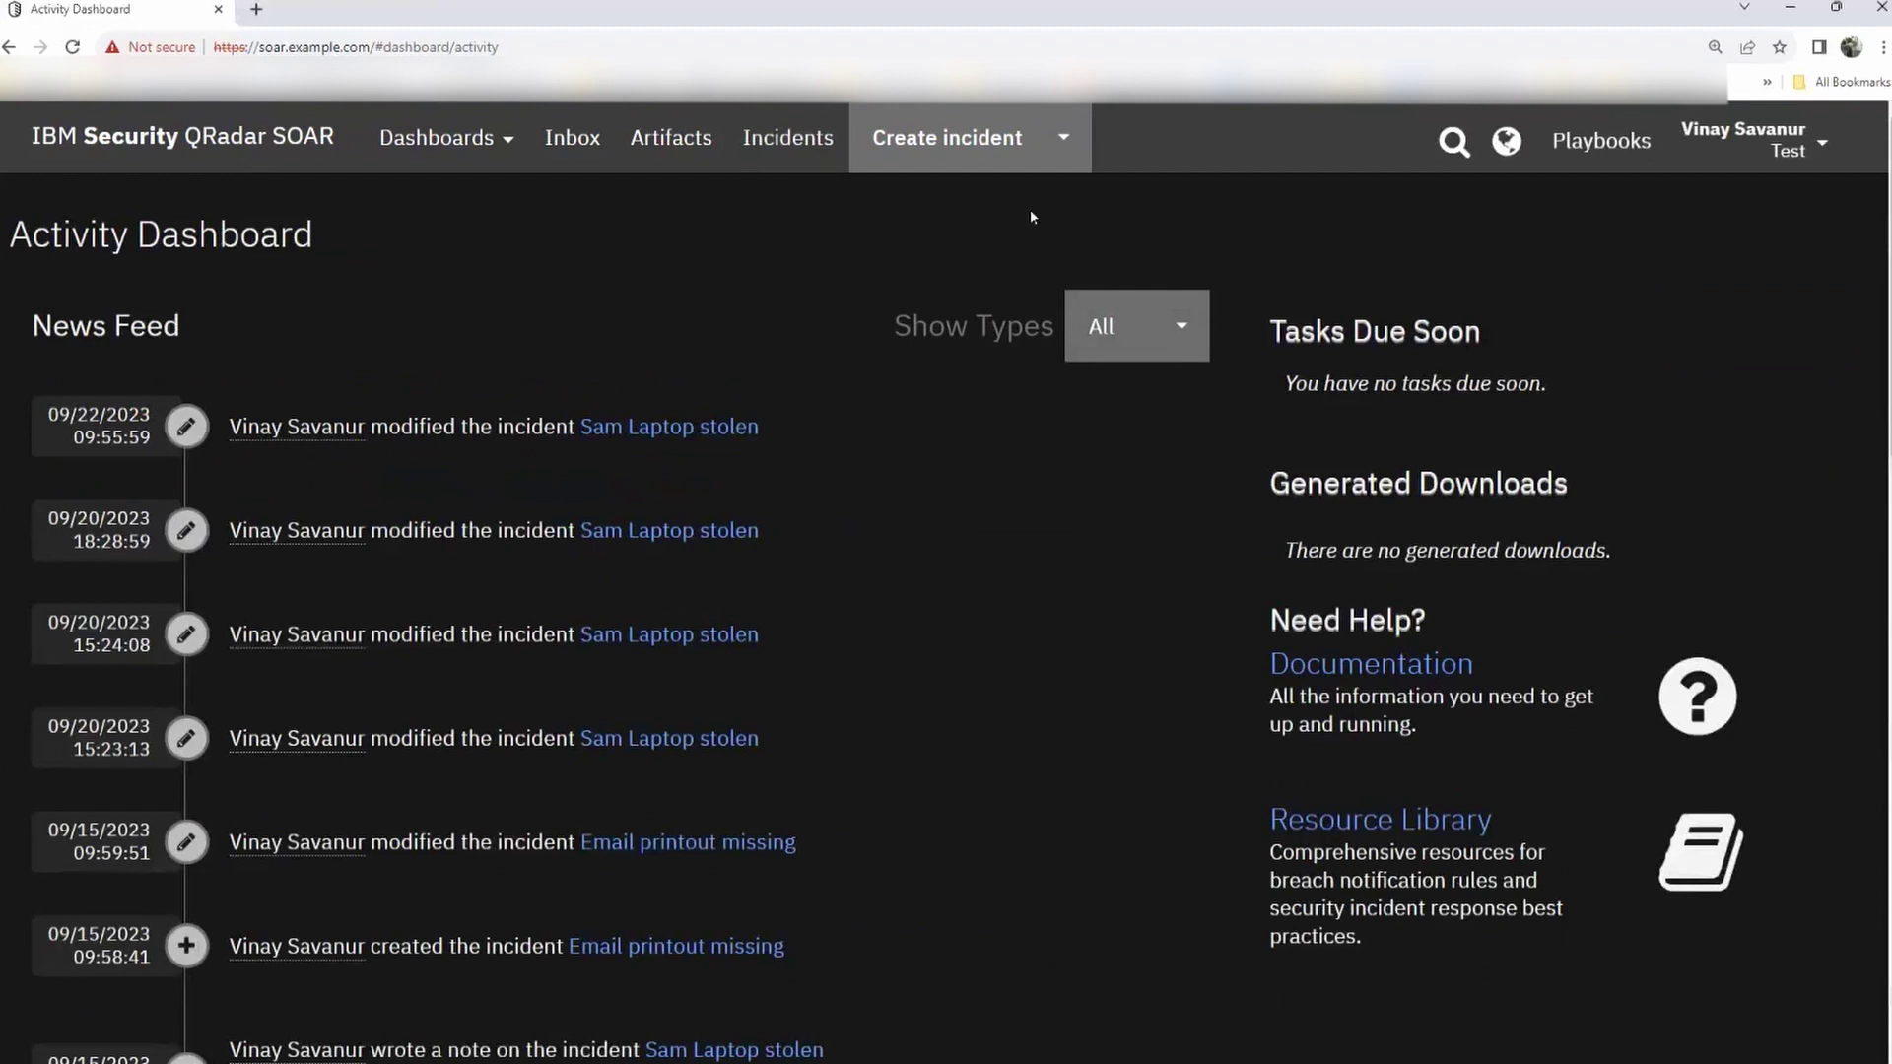
- Check the administrator's account options, and recall the resutil newuser command with the -sysadmin option in the terminal
{"action": "left_click", "coordinate": [1764, 142]}
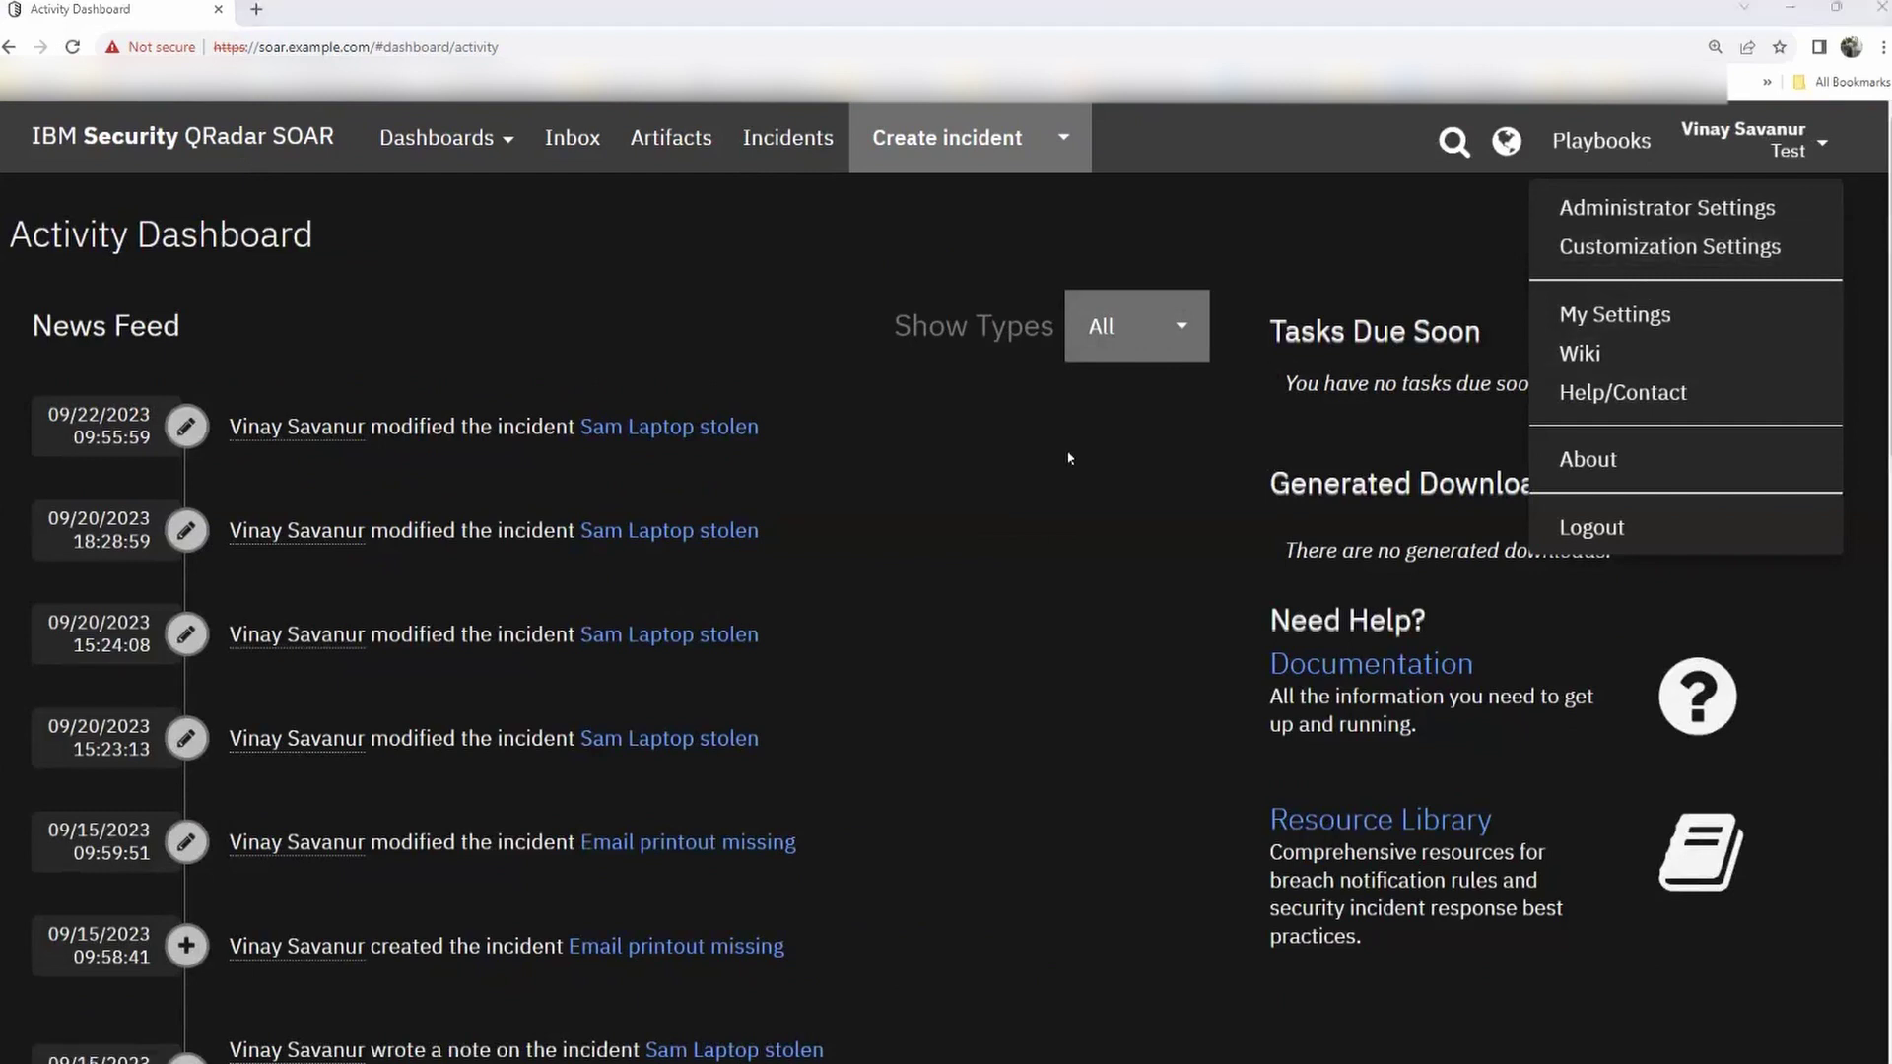
{"action": "key", "text": "alt+Tab"}
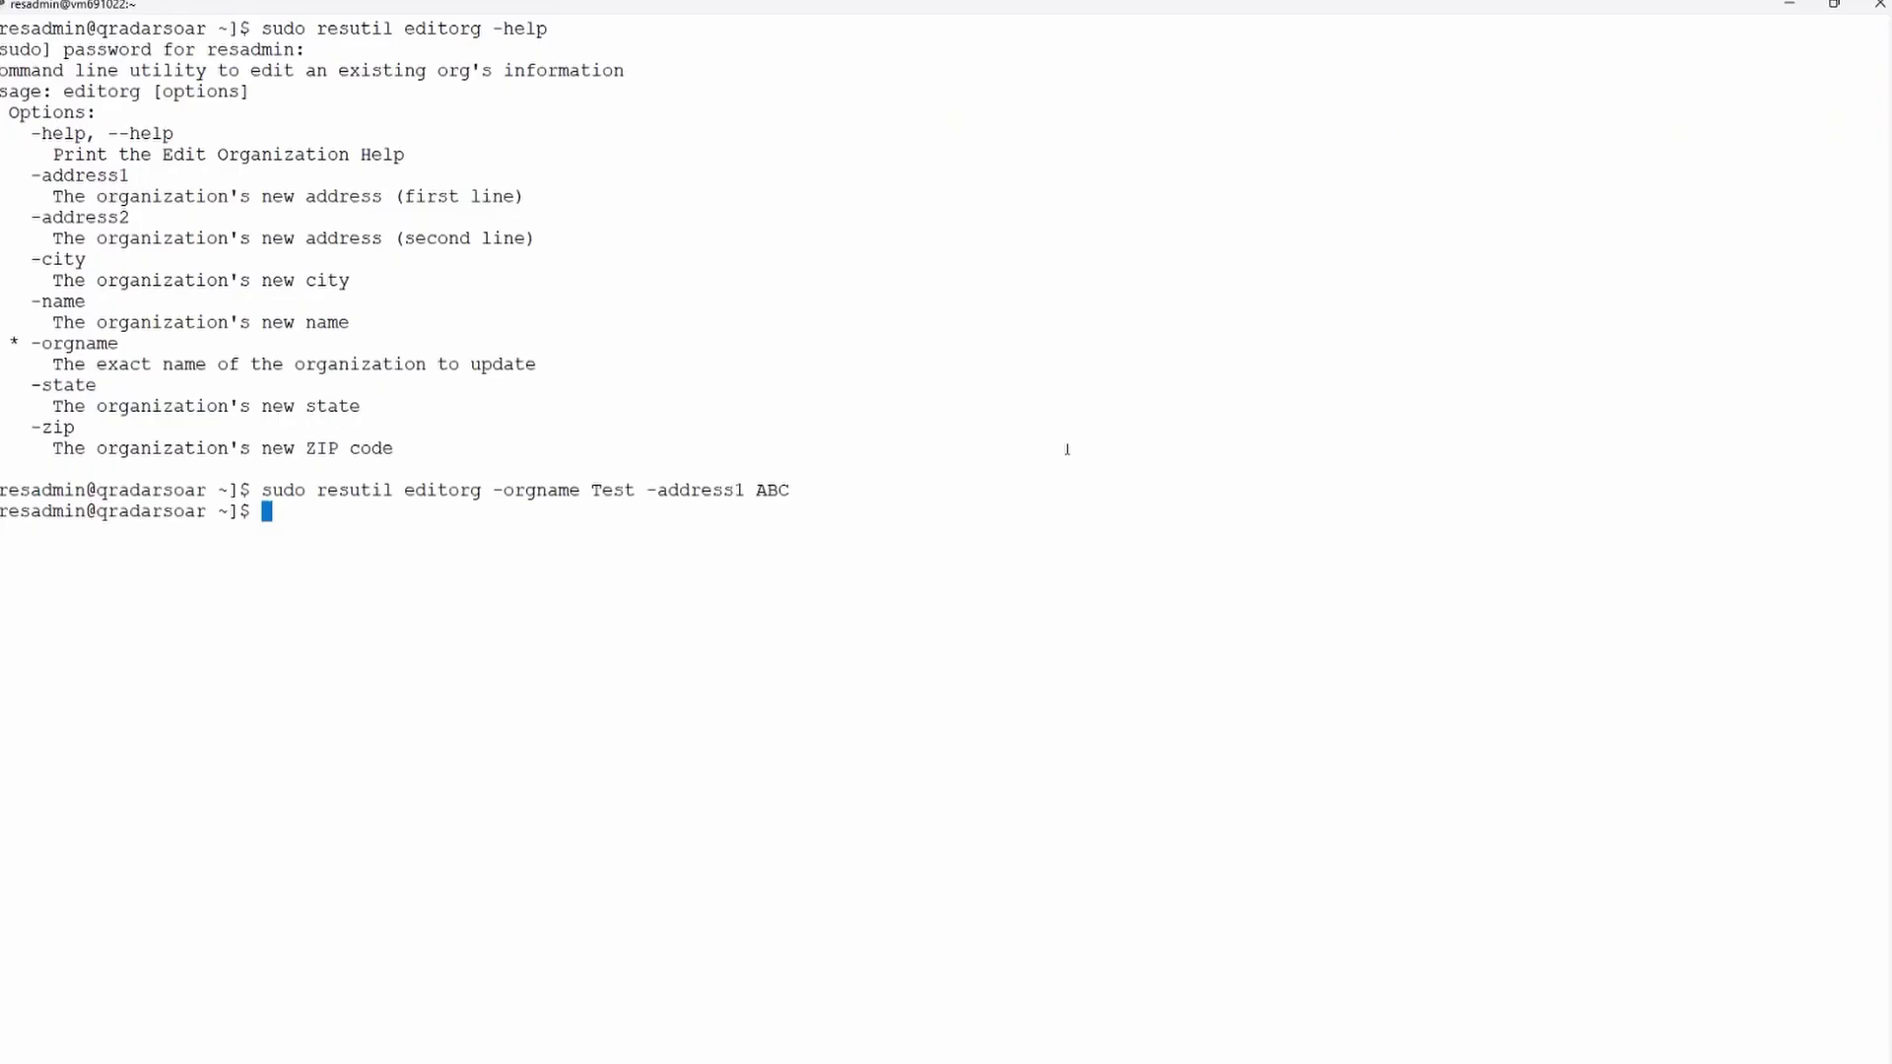
{"action": "key", "text": "ctrl+r"}
{"action": "type", "text": "sys"}
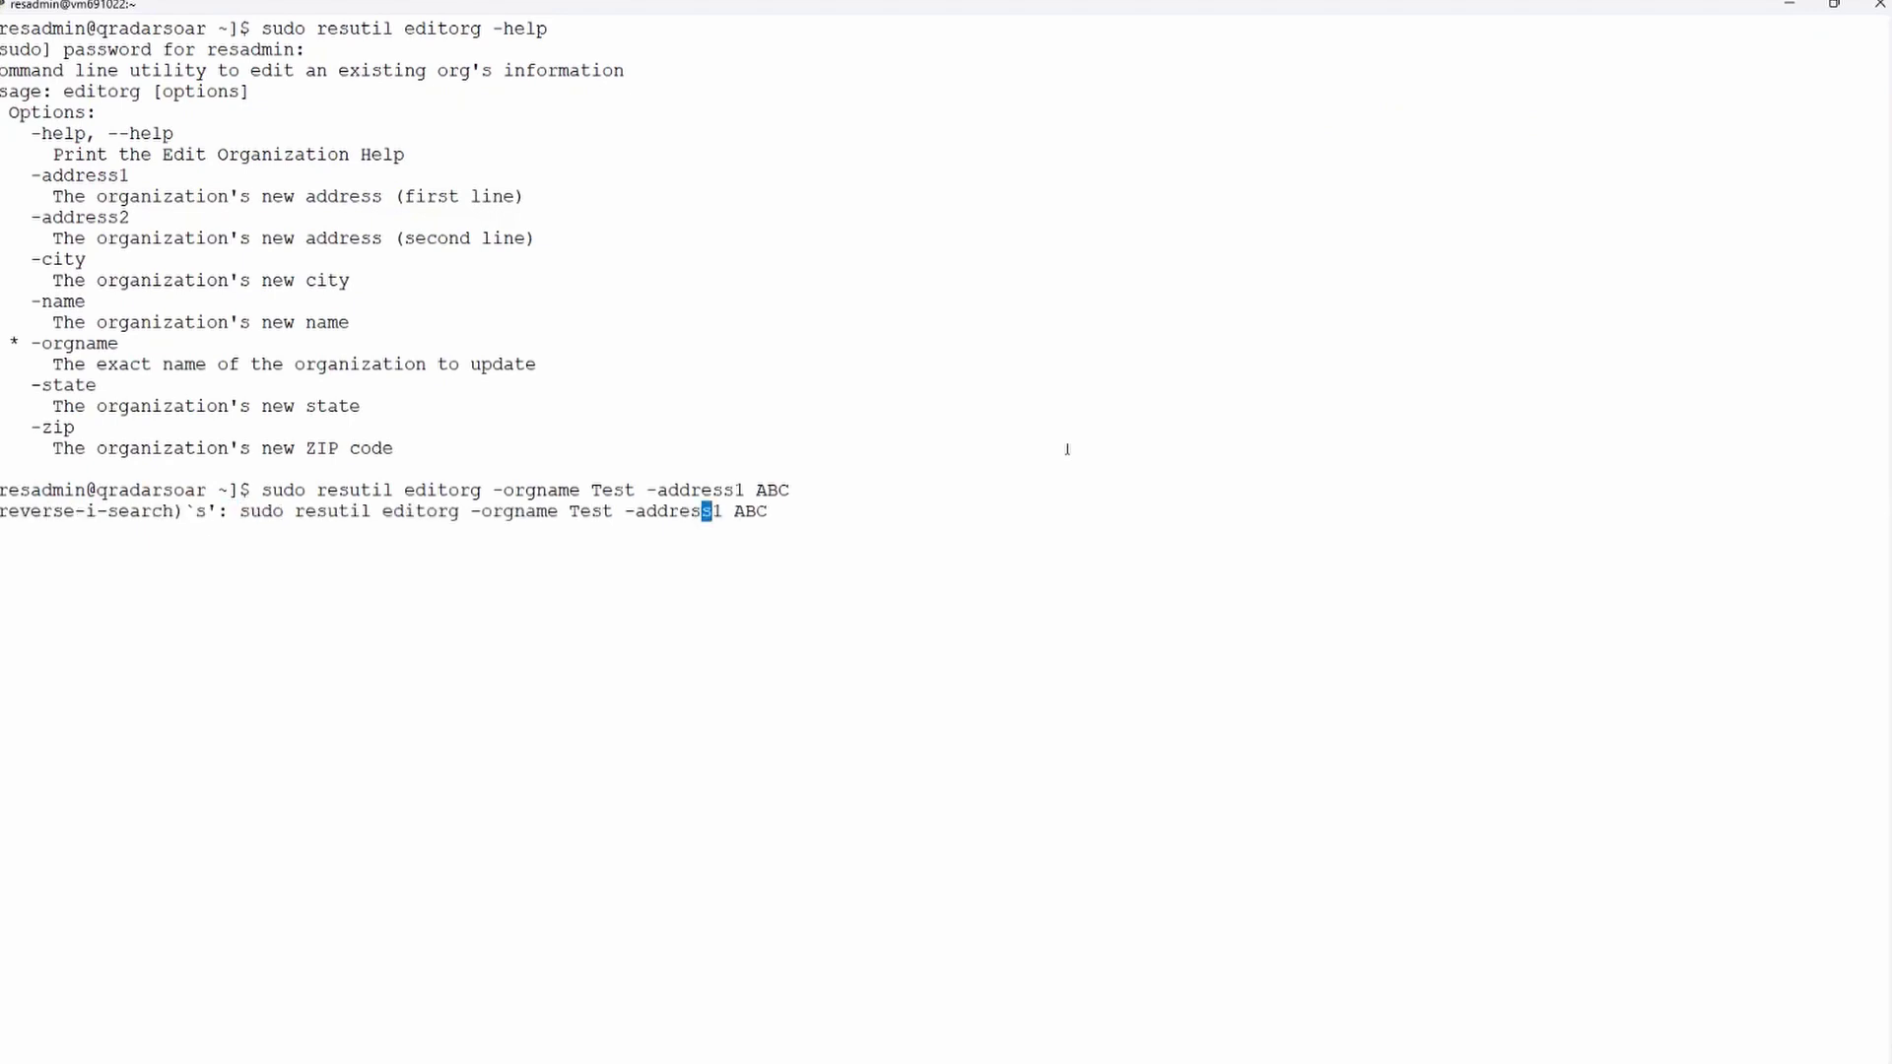
{"action": "key", "text": "End"}
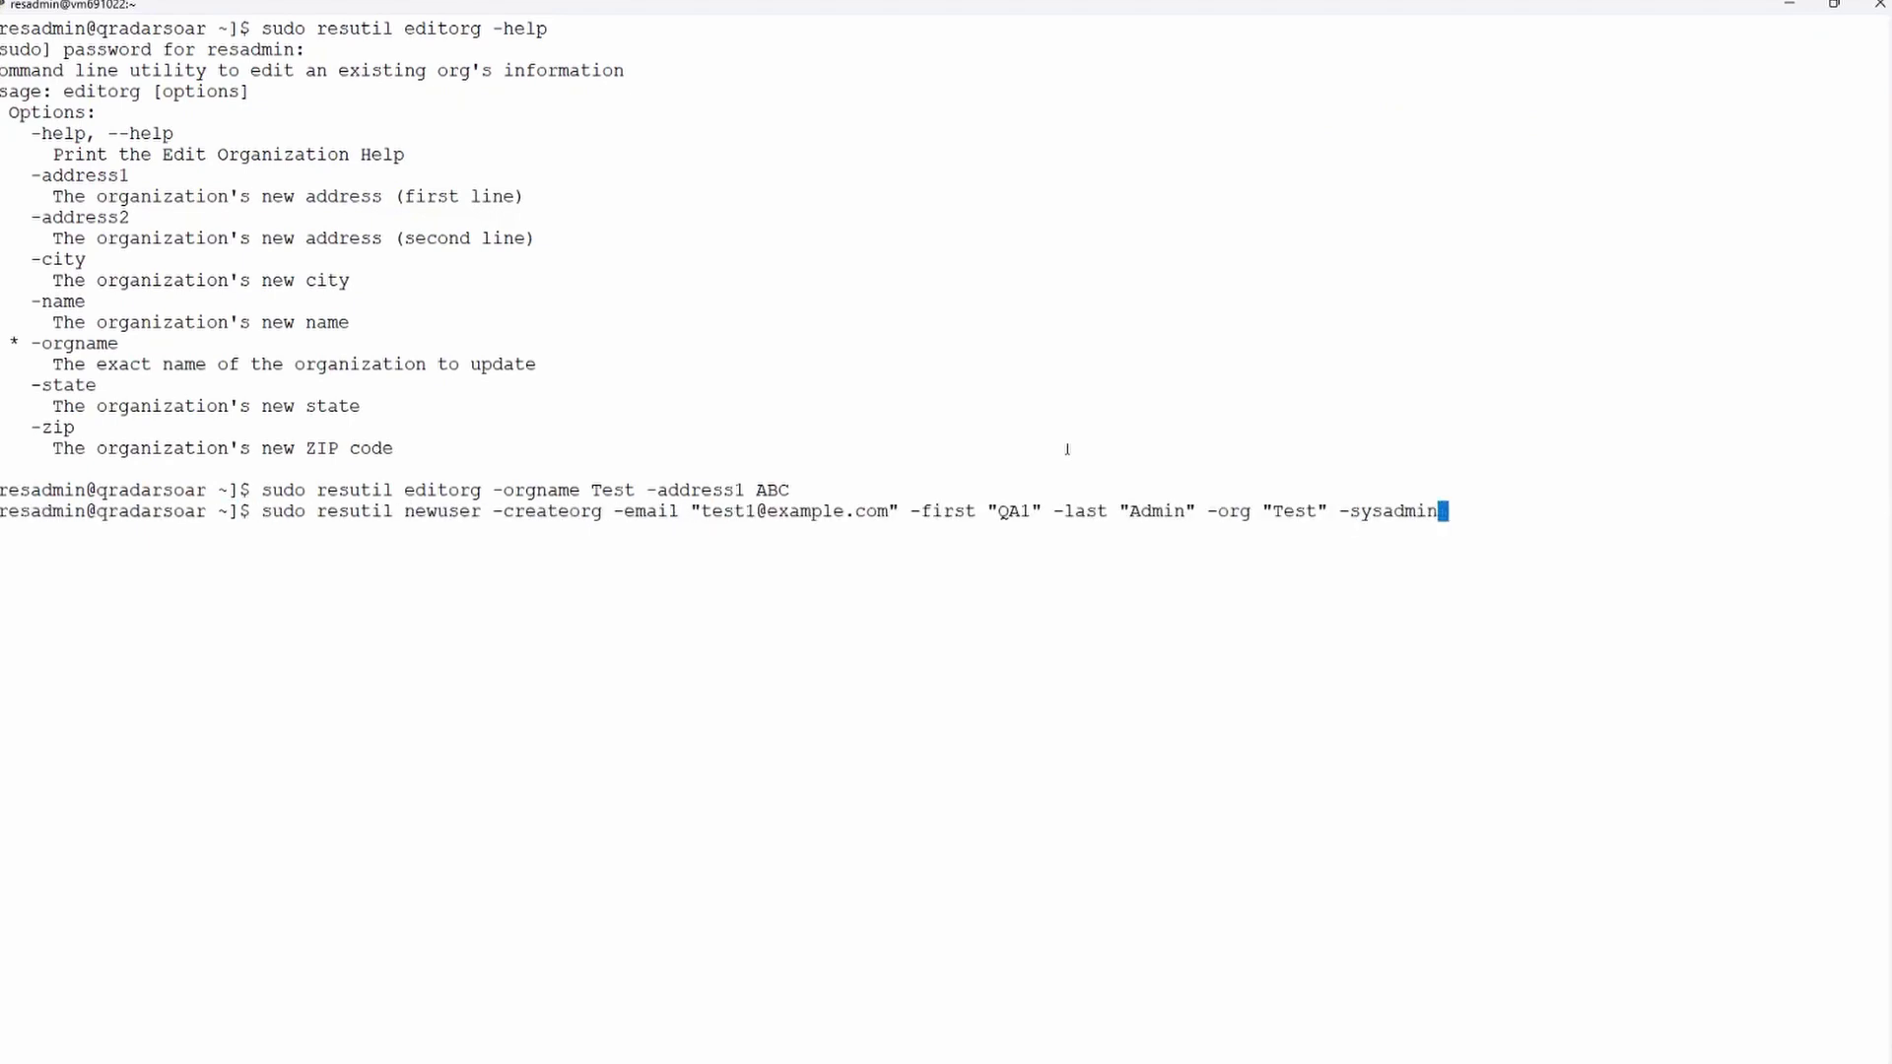
{"action": "key", "text": "ctrl+l"}
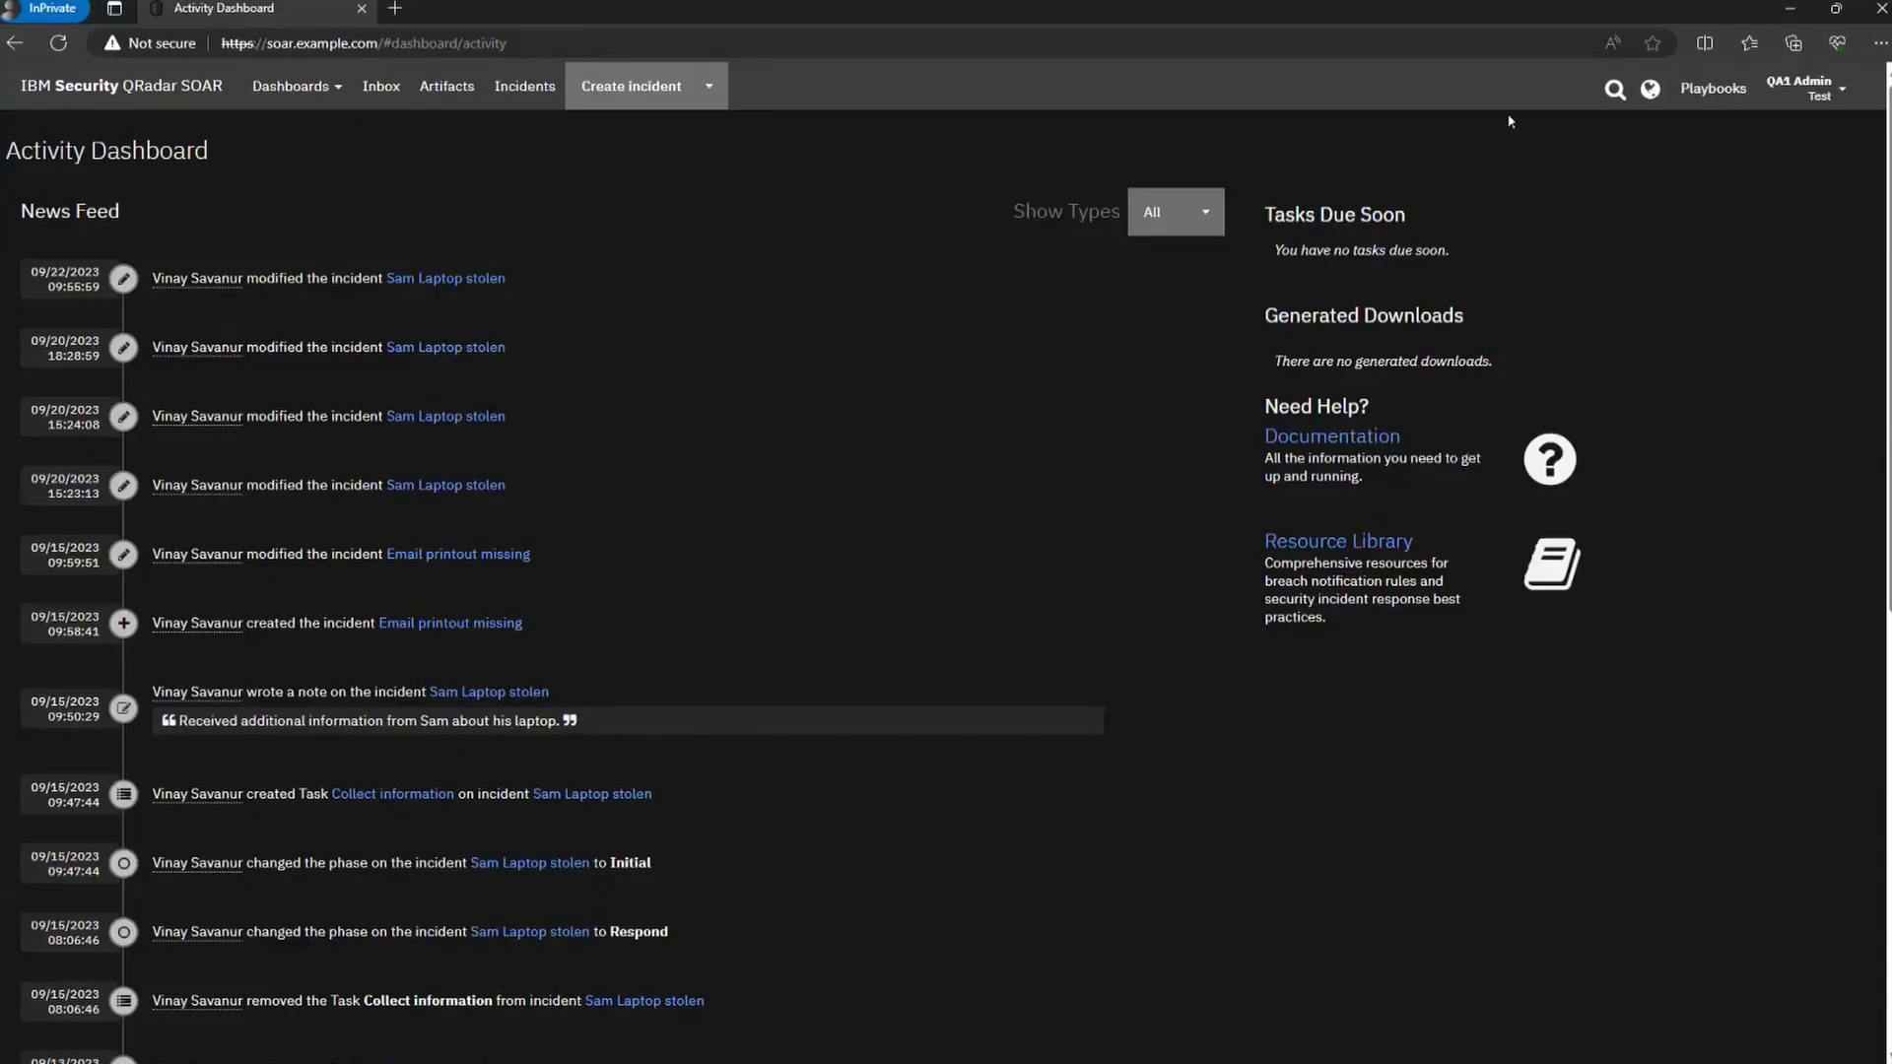
- Open System Settings in the system administrator's Edge session, and examine the license usage and each user's system permissions
{"action": "left_click", "coordinate": [1807, 93]}
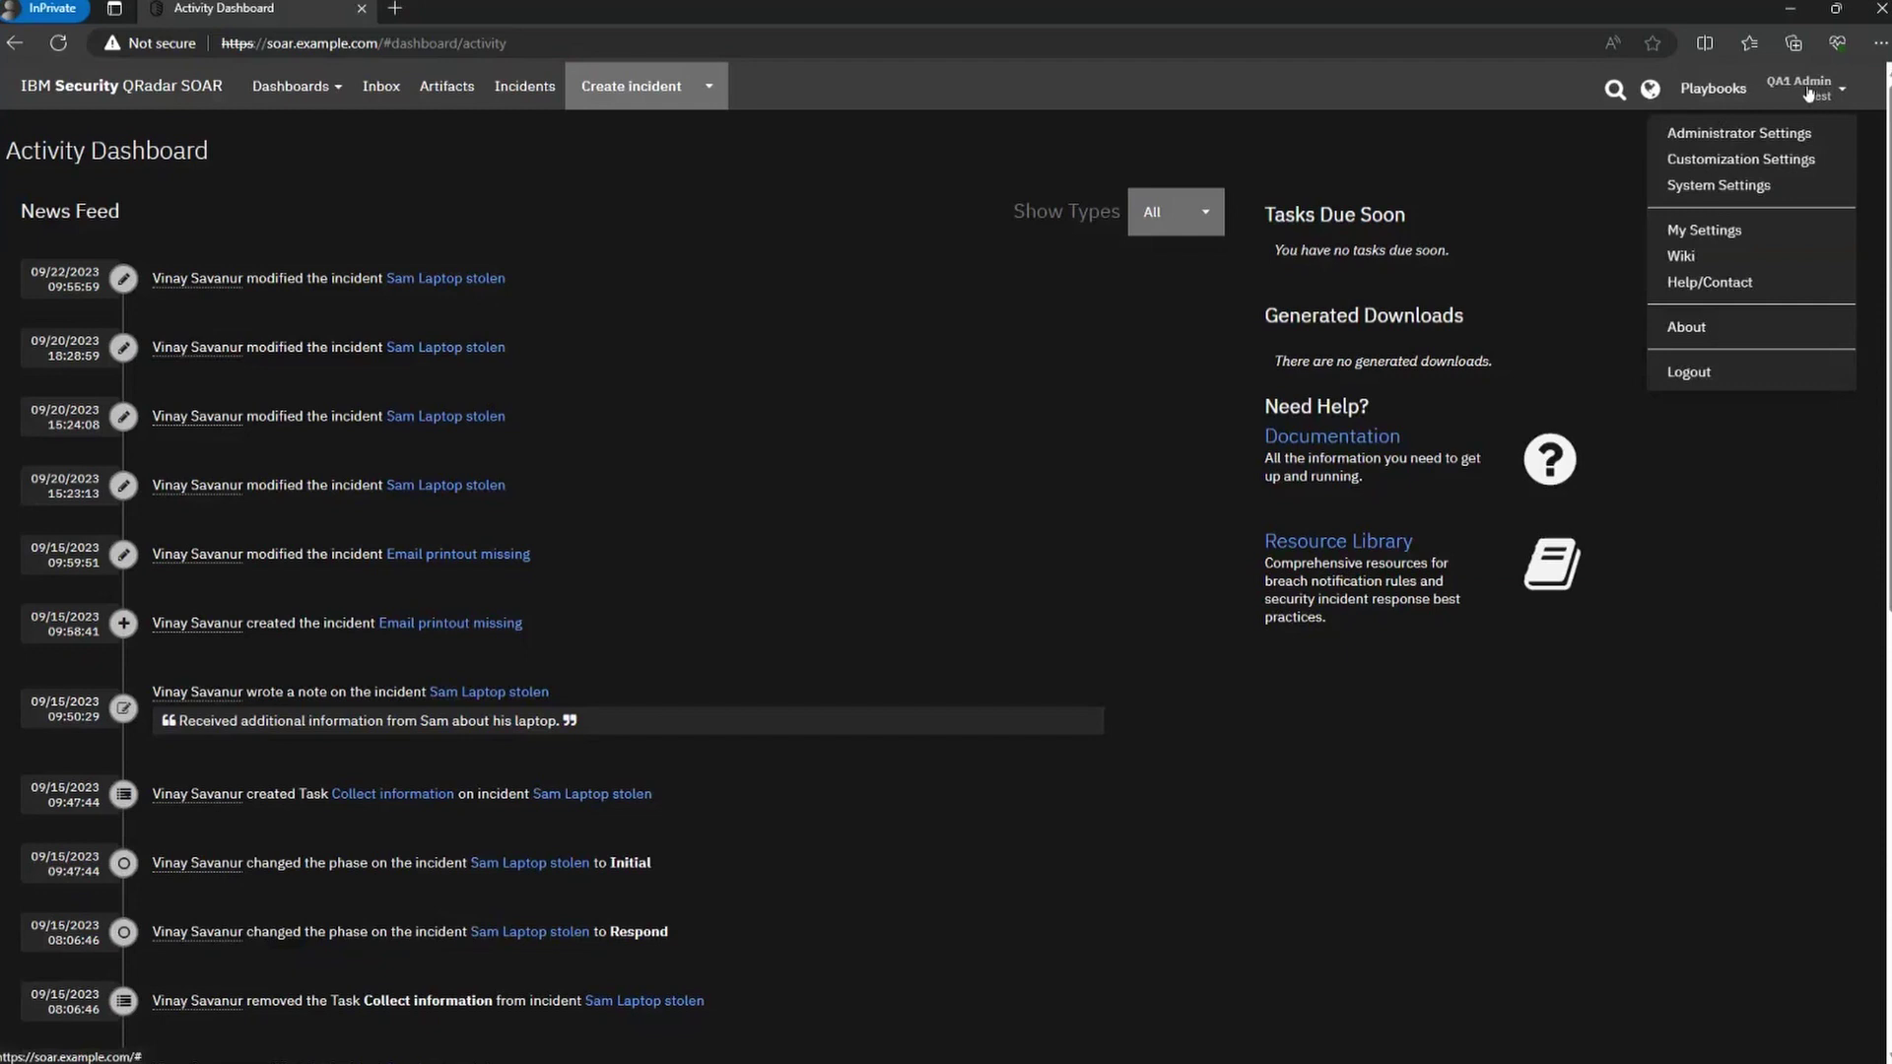
{"action": "left_click", "coordinate": [1734, 187]}
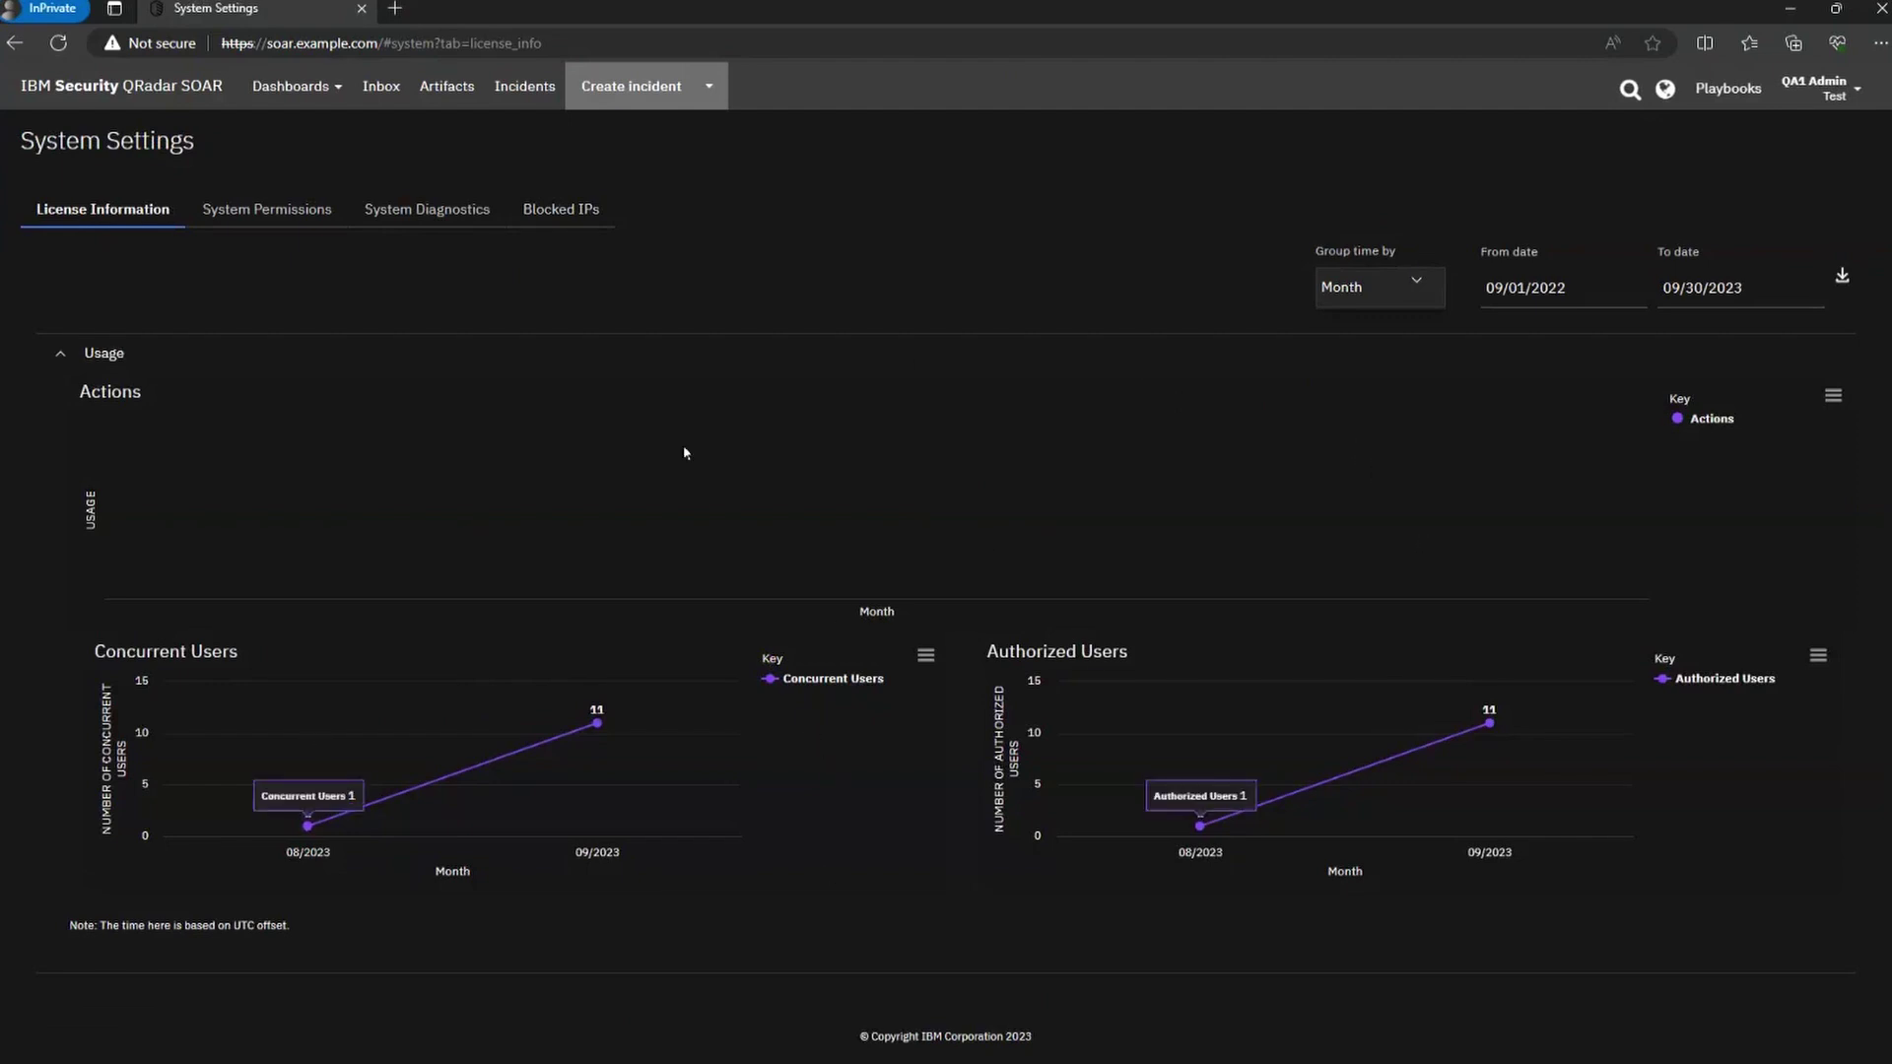
{"action": "left_click", "coordinate": [280, 205]}
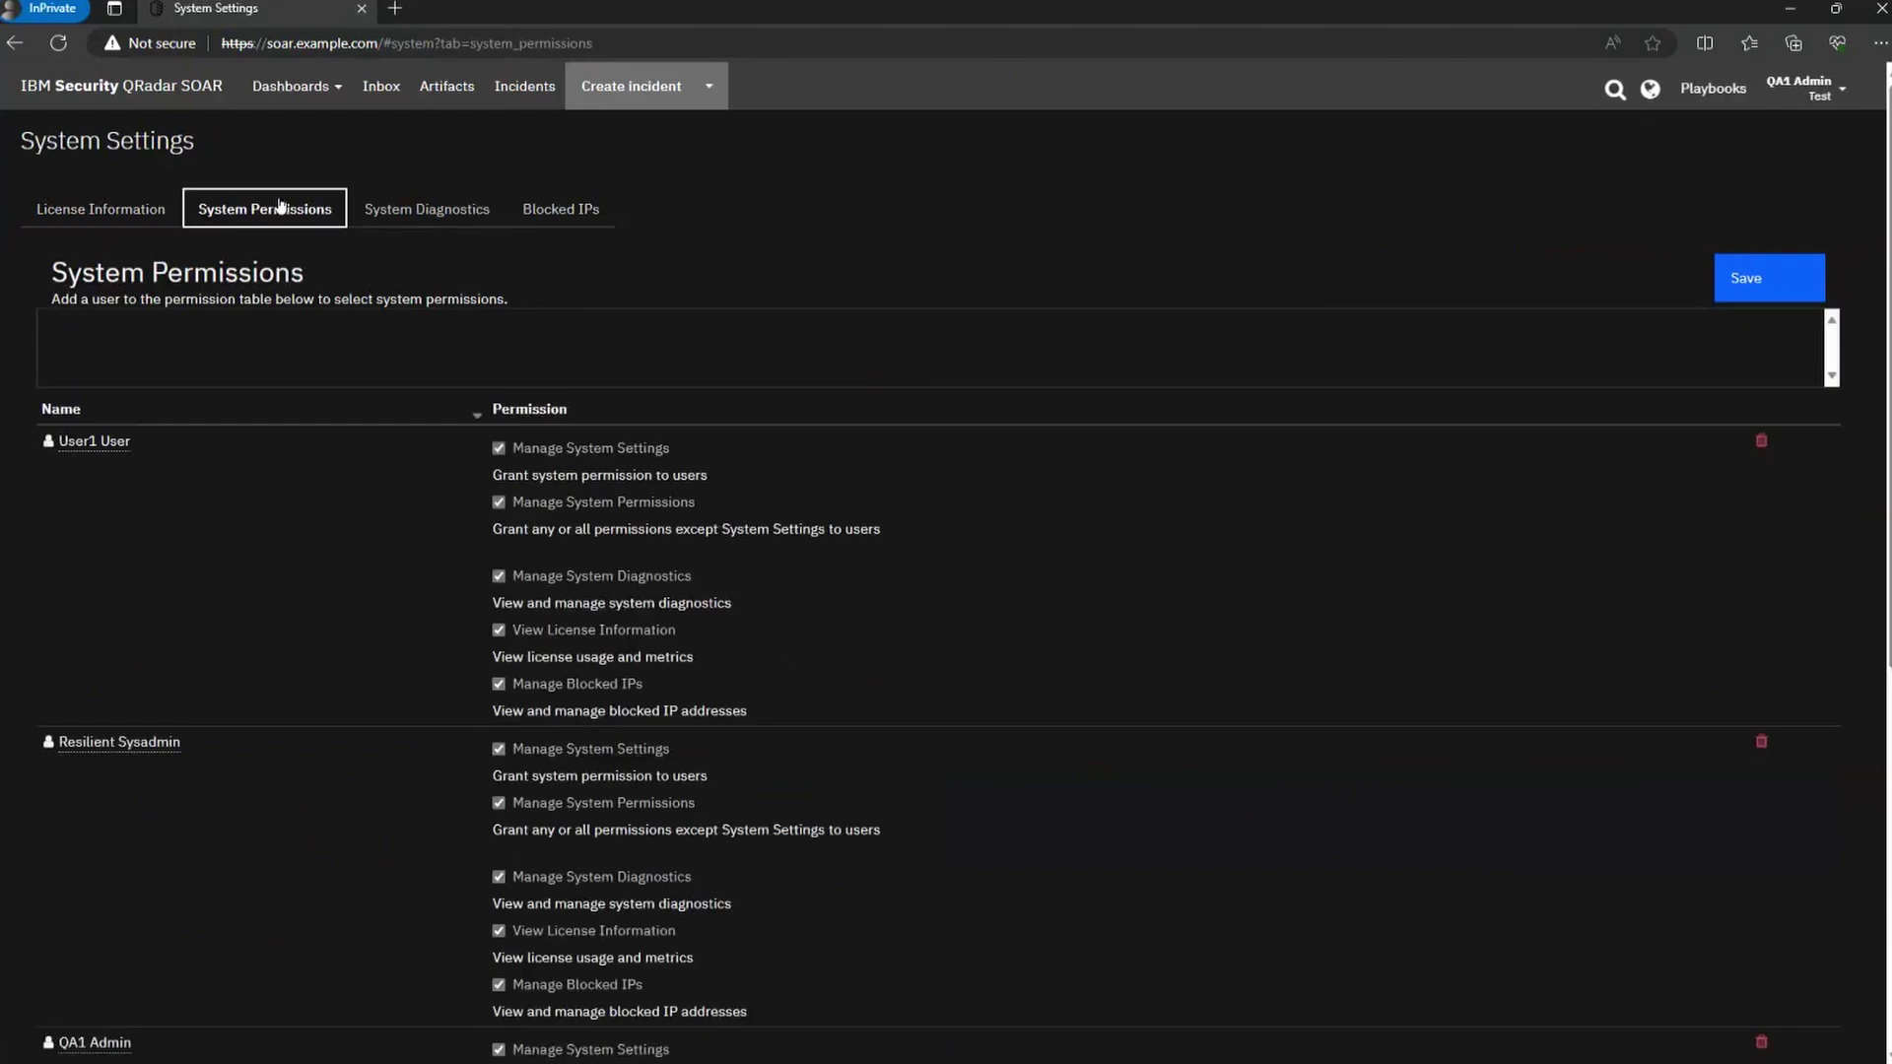
{"action": "scroll", "coordinate": [969, 689], "scroll_direction": "down", "scroll_amount": 6}
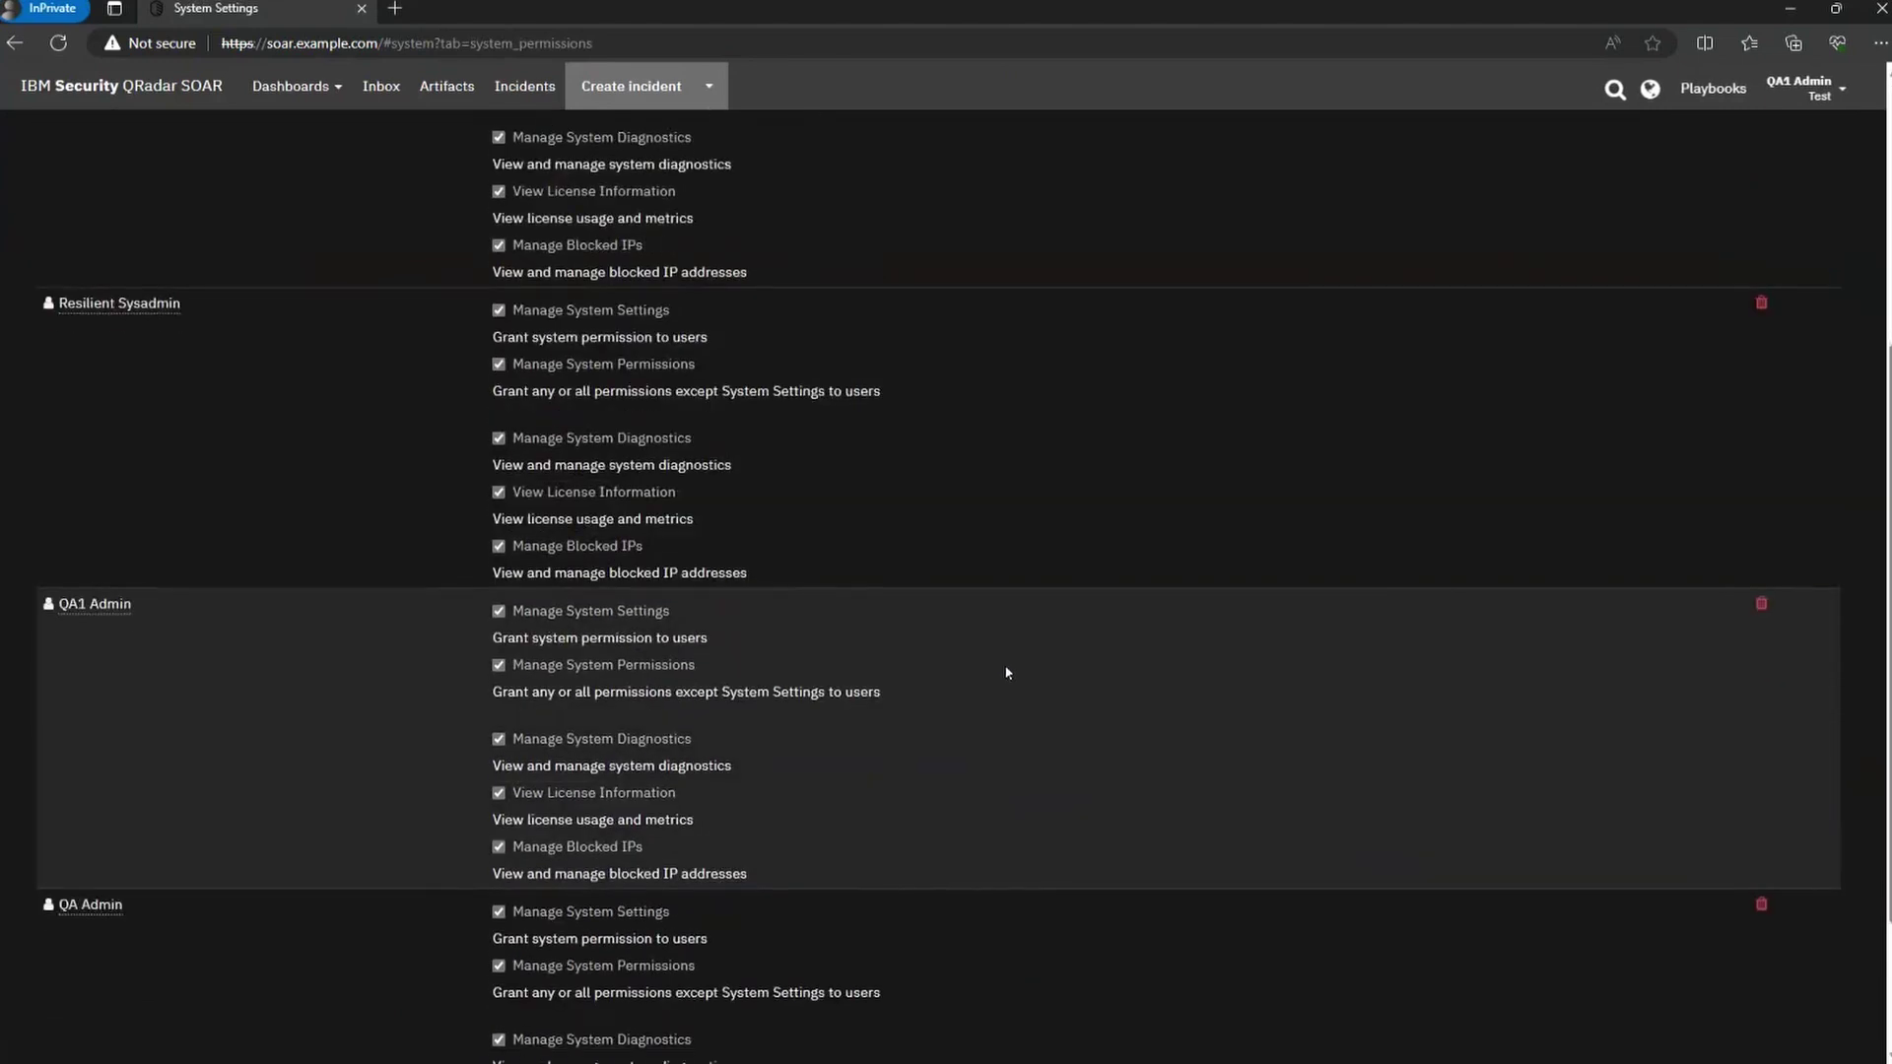
{"action": "scroll", "coordinate": [1017, 662], "scroll_direction": "up", "scroll_amount": 1}
{"action": "scroll", "coordinate": [1017, 662], "scroll_direction": "up", "scroll_amount": 5}
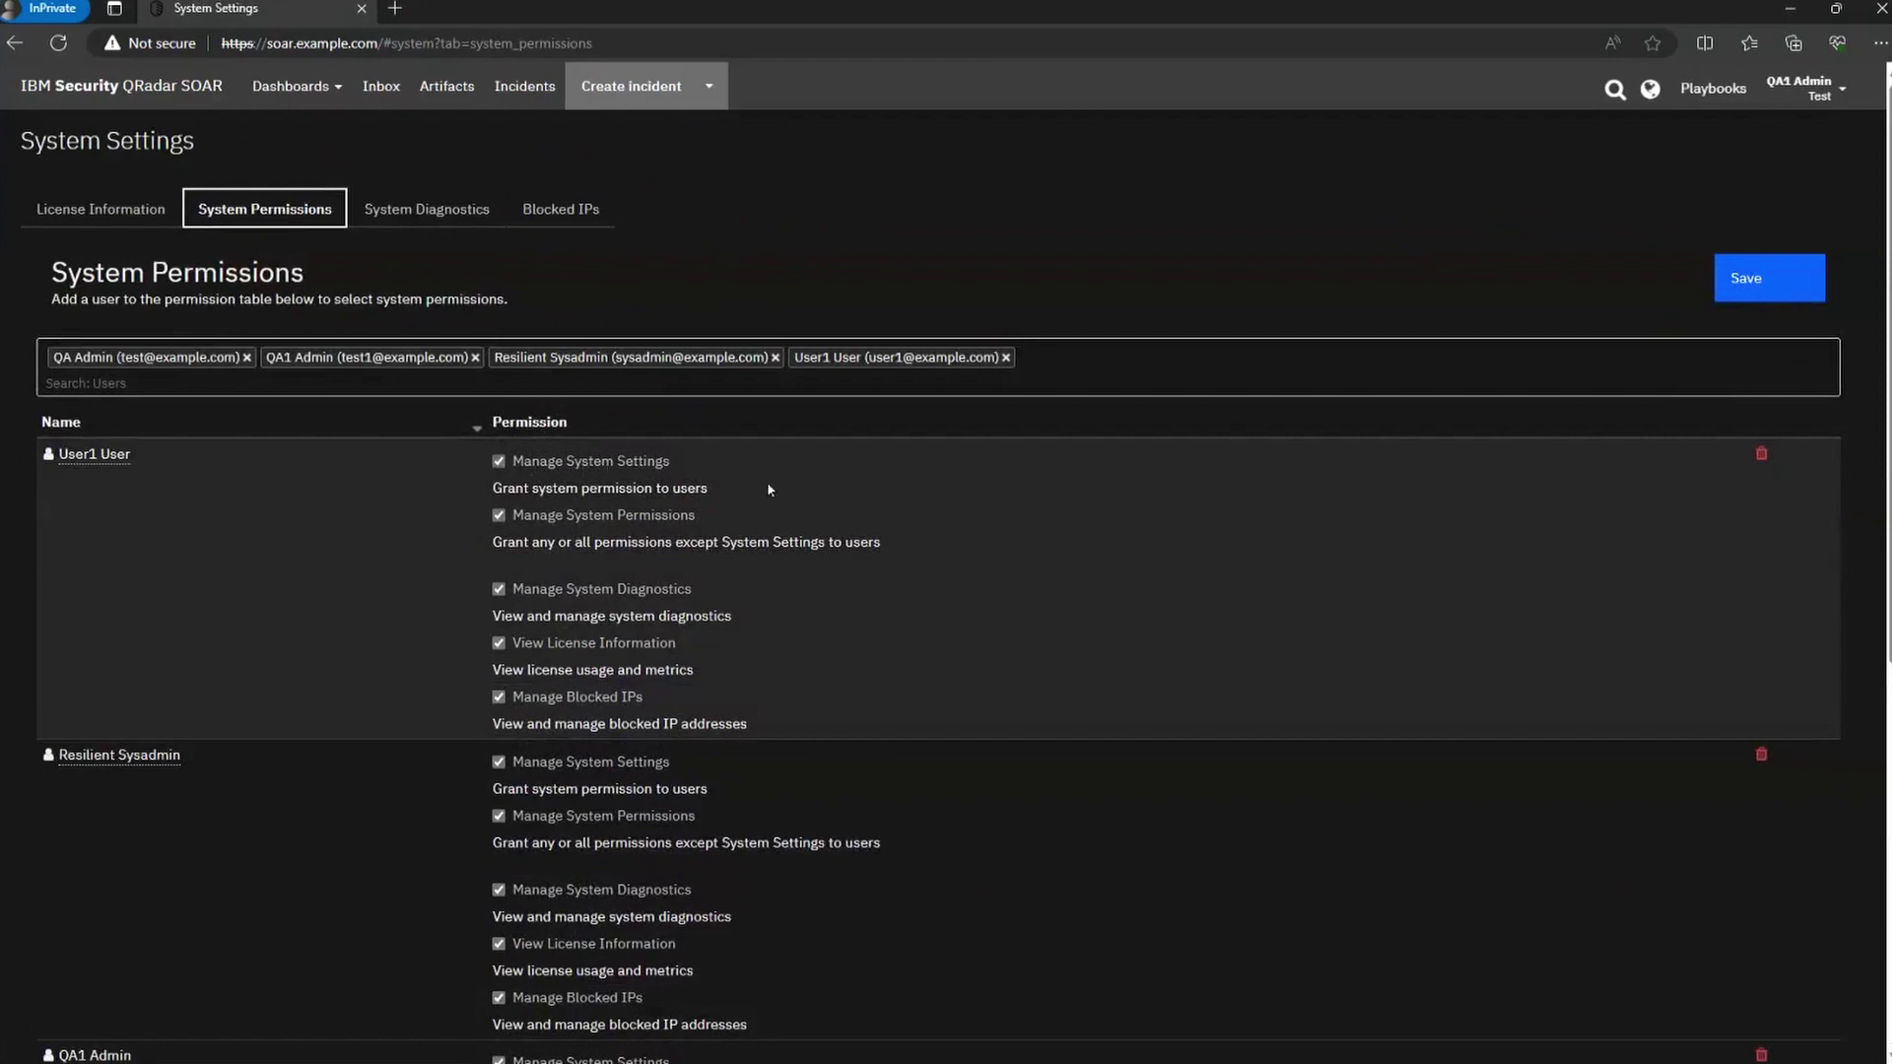
{"action": "scroll", "coordinate": [814, 519], "scroll_direction": "down", "scroll_amount": 1}
{"action": "scroll", "coordinate": [814, 519], "scroll_direction": "down", "scroll_amount": 4}
{"action": "scroll", "coordinate": [814, 519], "scroll_direction": "up", "scroll_amount": 5}
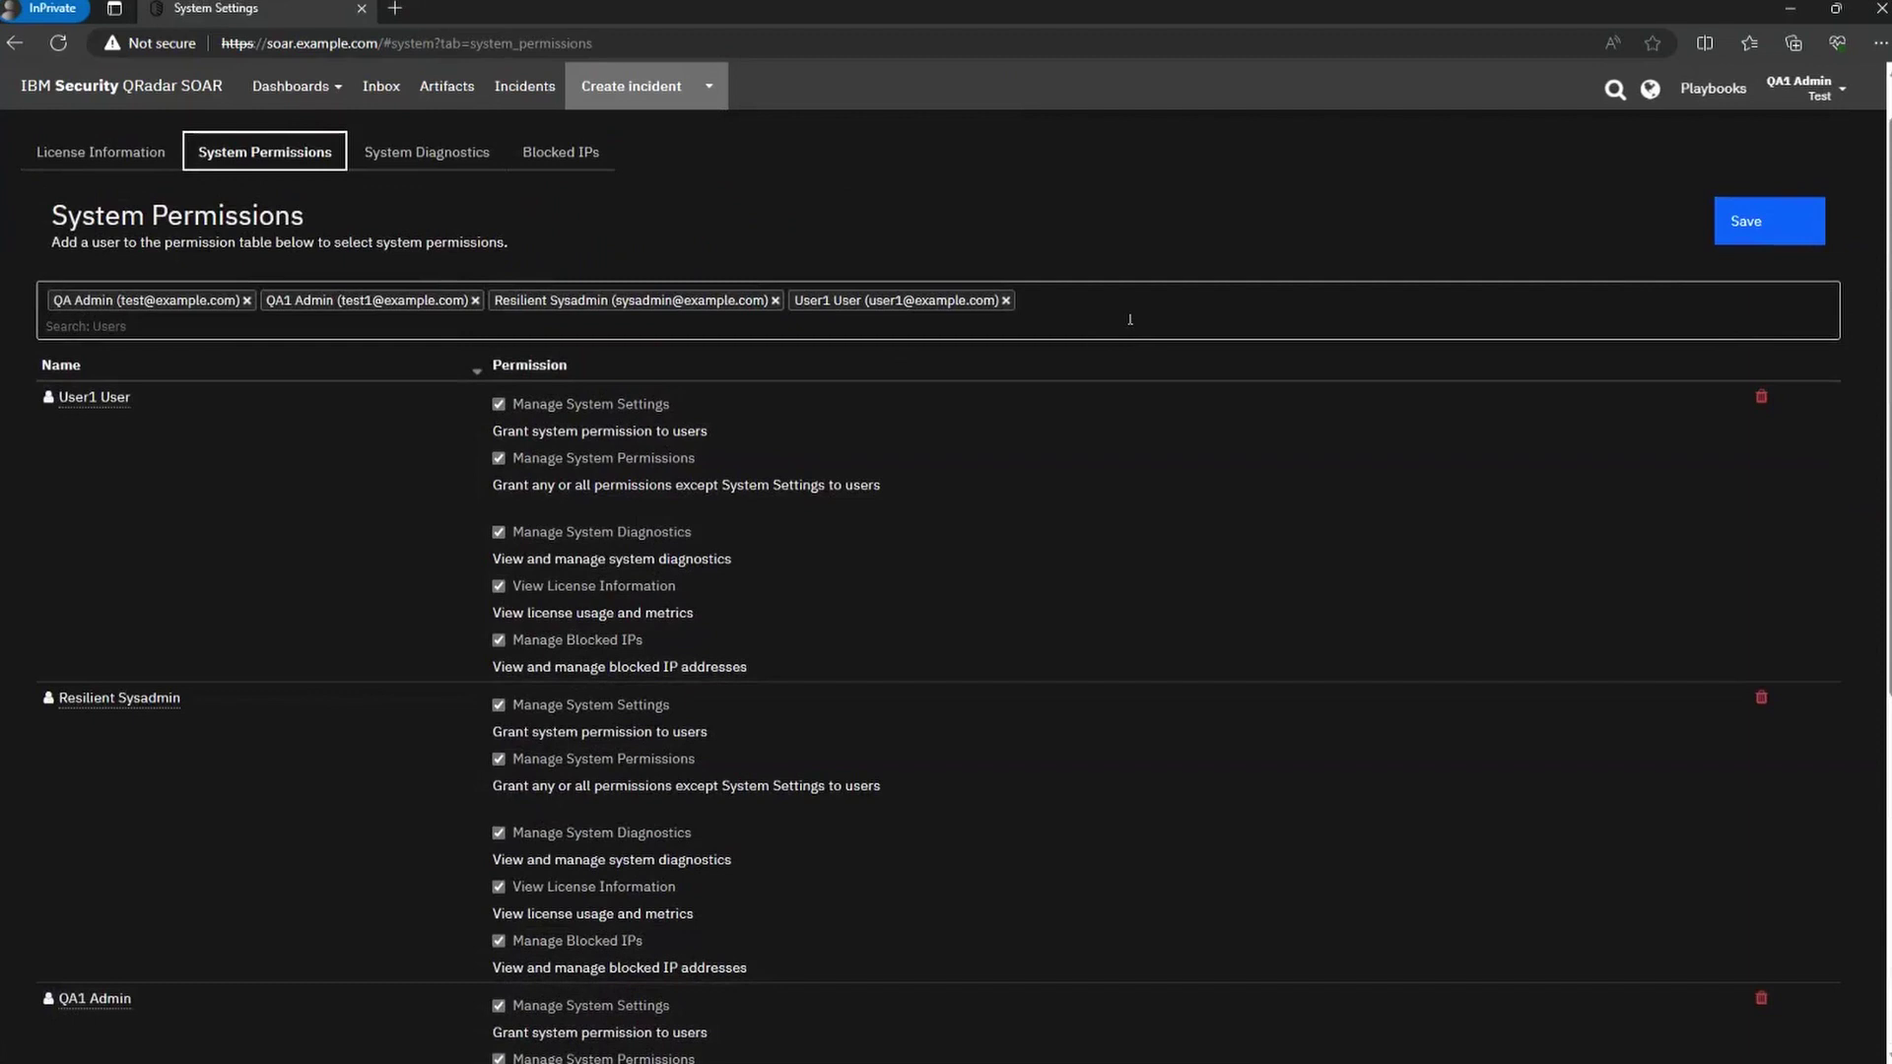
- Add the incognito session's user to the System Permissions table
{"action": "left_click", "coordinate": [1101, 308]}
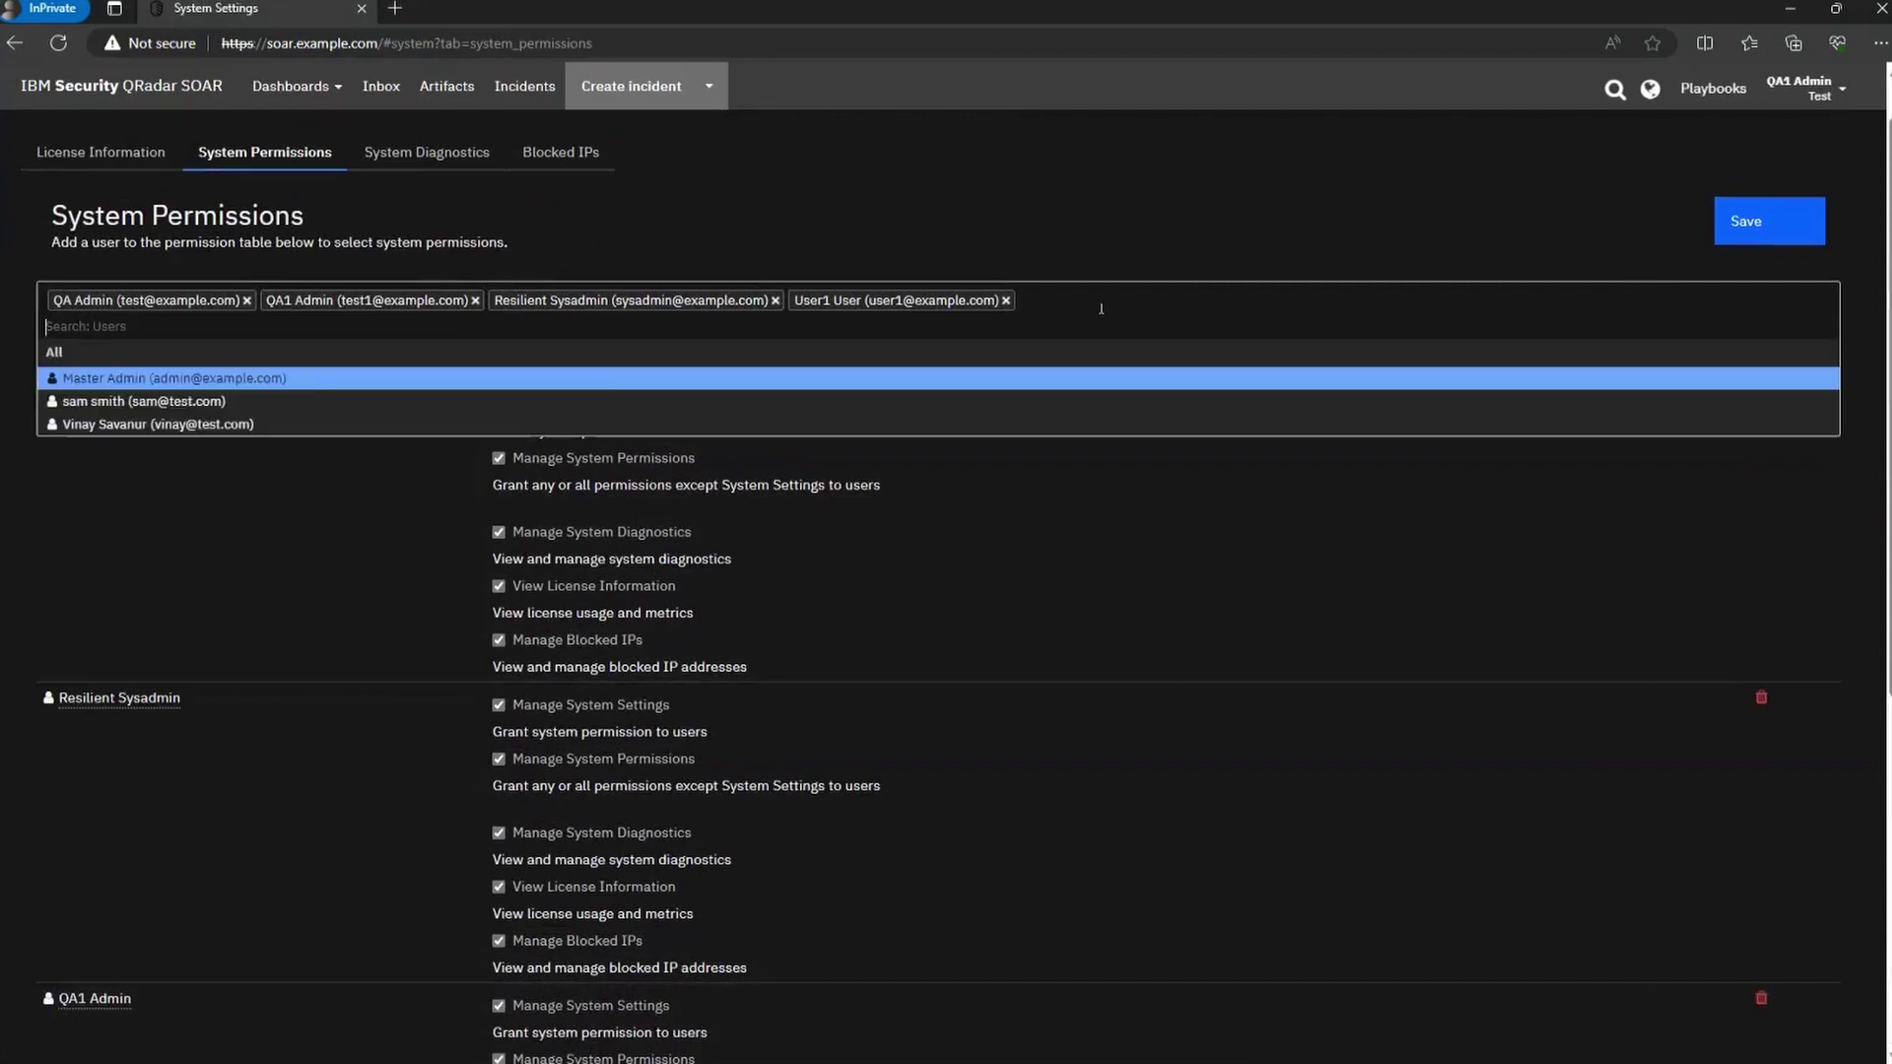
{"action": "left_click", "coordinate": [131, 402]}
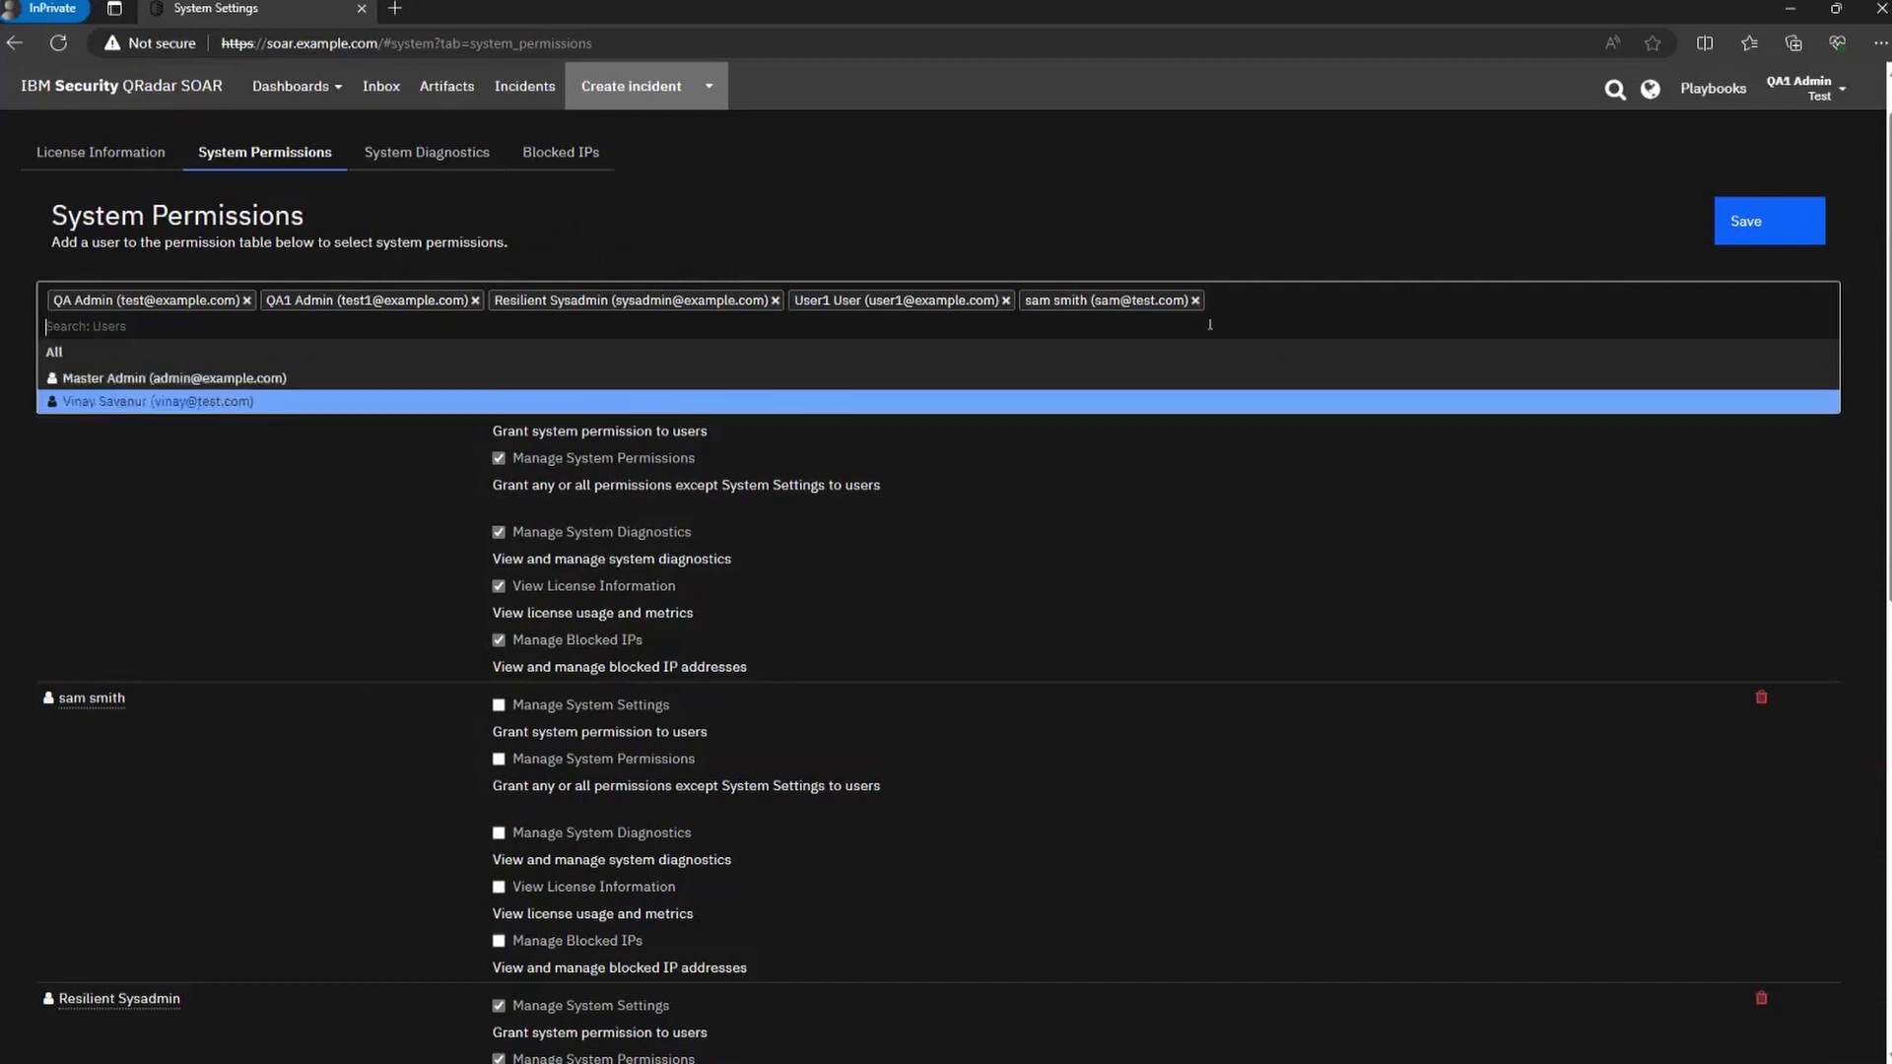
{"action": "scroll", "coordinate": [1198, 520], "scroll_direction": "down", "scroll_amount": 4}
{"action": "scroll", "coordinate": [1198, 519], "scroll_direction": "up", "scroll_amount": 1}
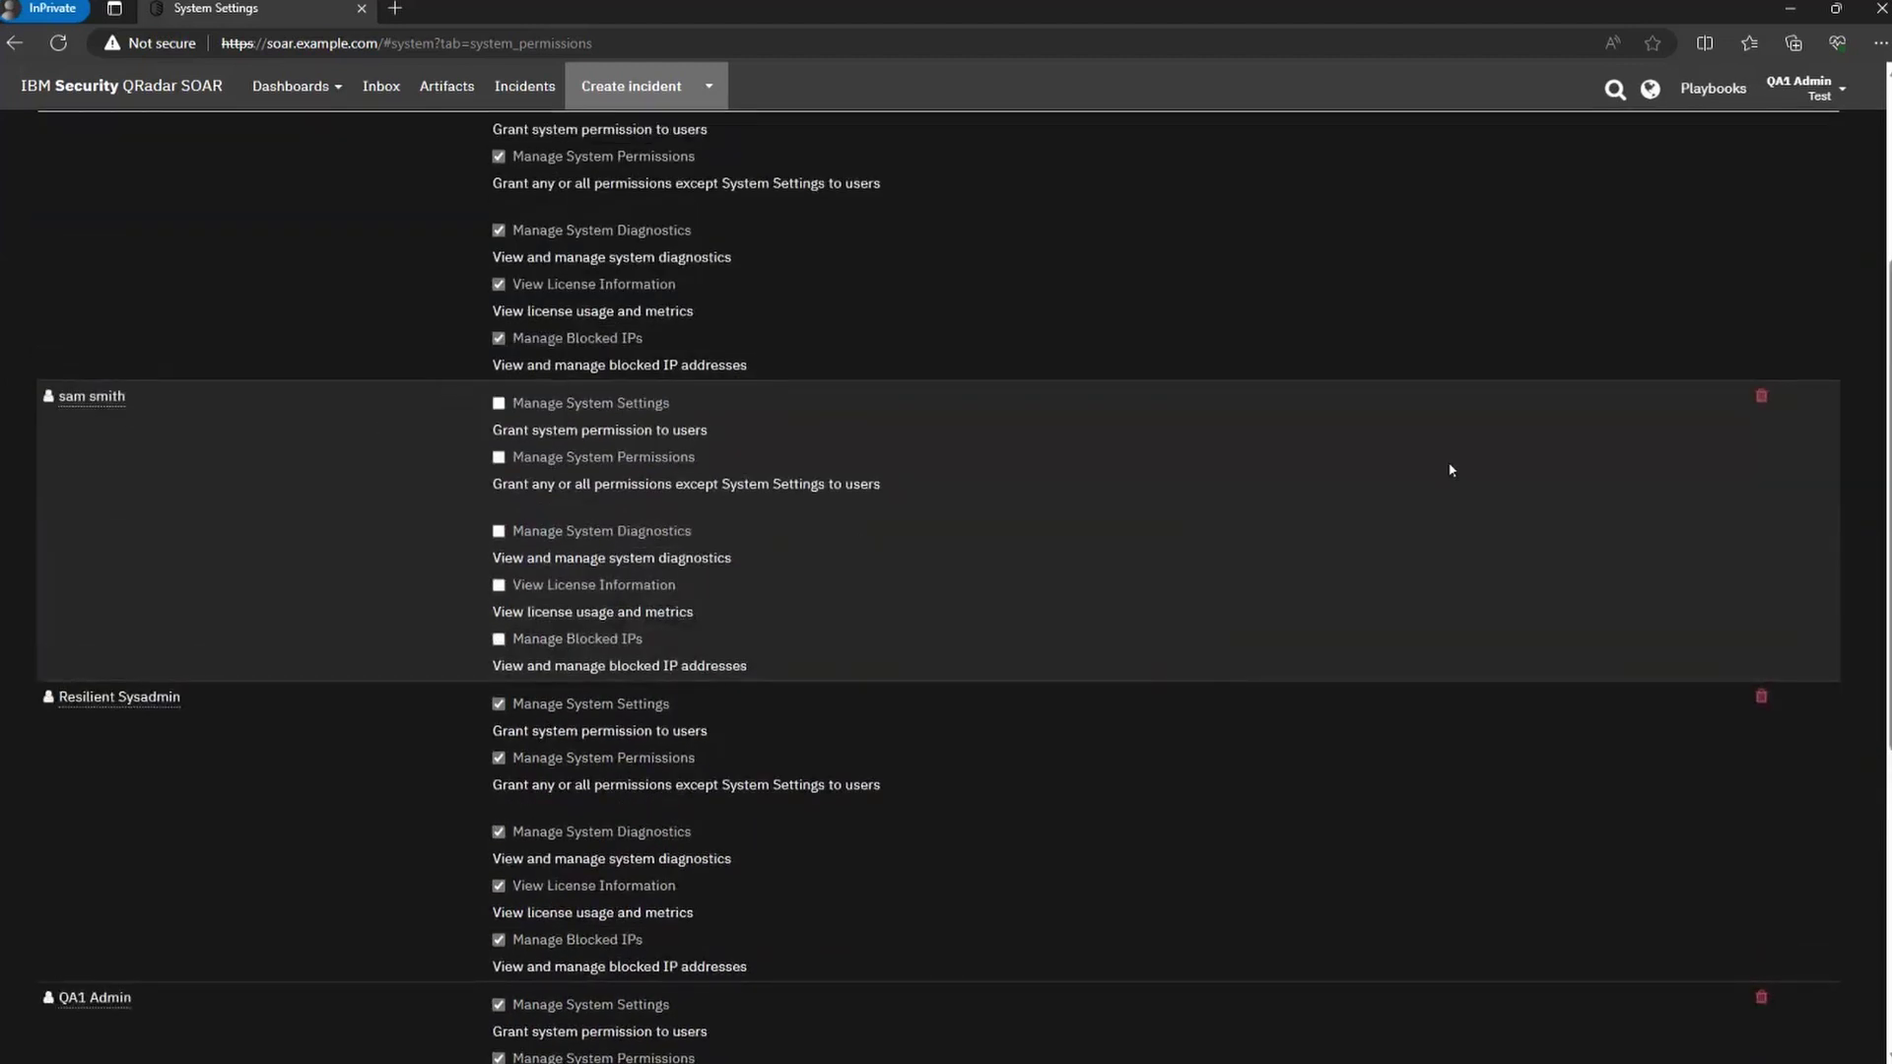
- Grant the newly added user Manage System Settings and Manage System Permissions, and save the permissions
{"action": "key", "text": "ctrl+plus"}
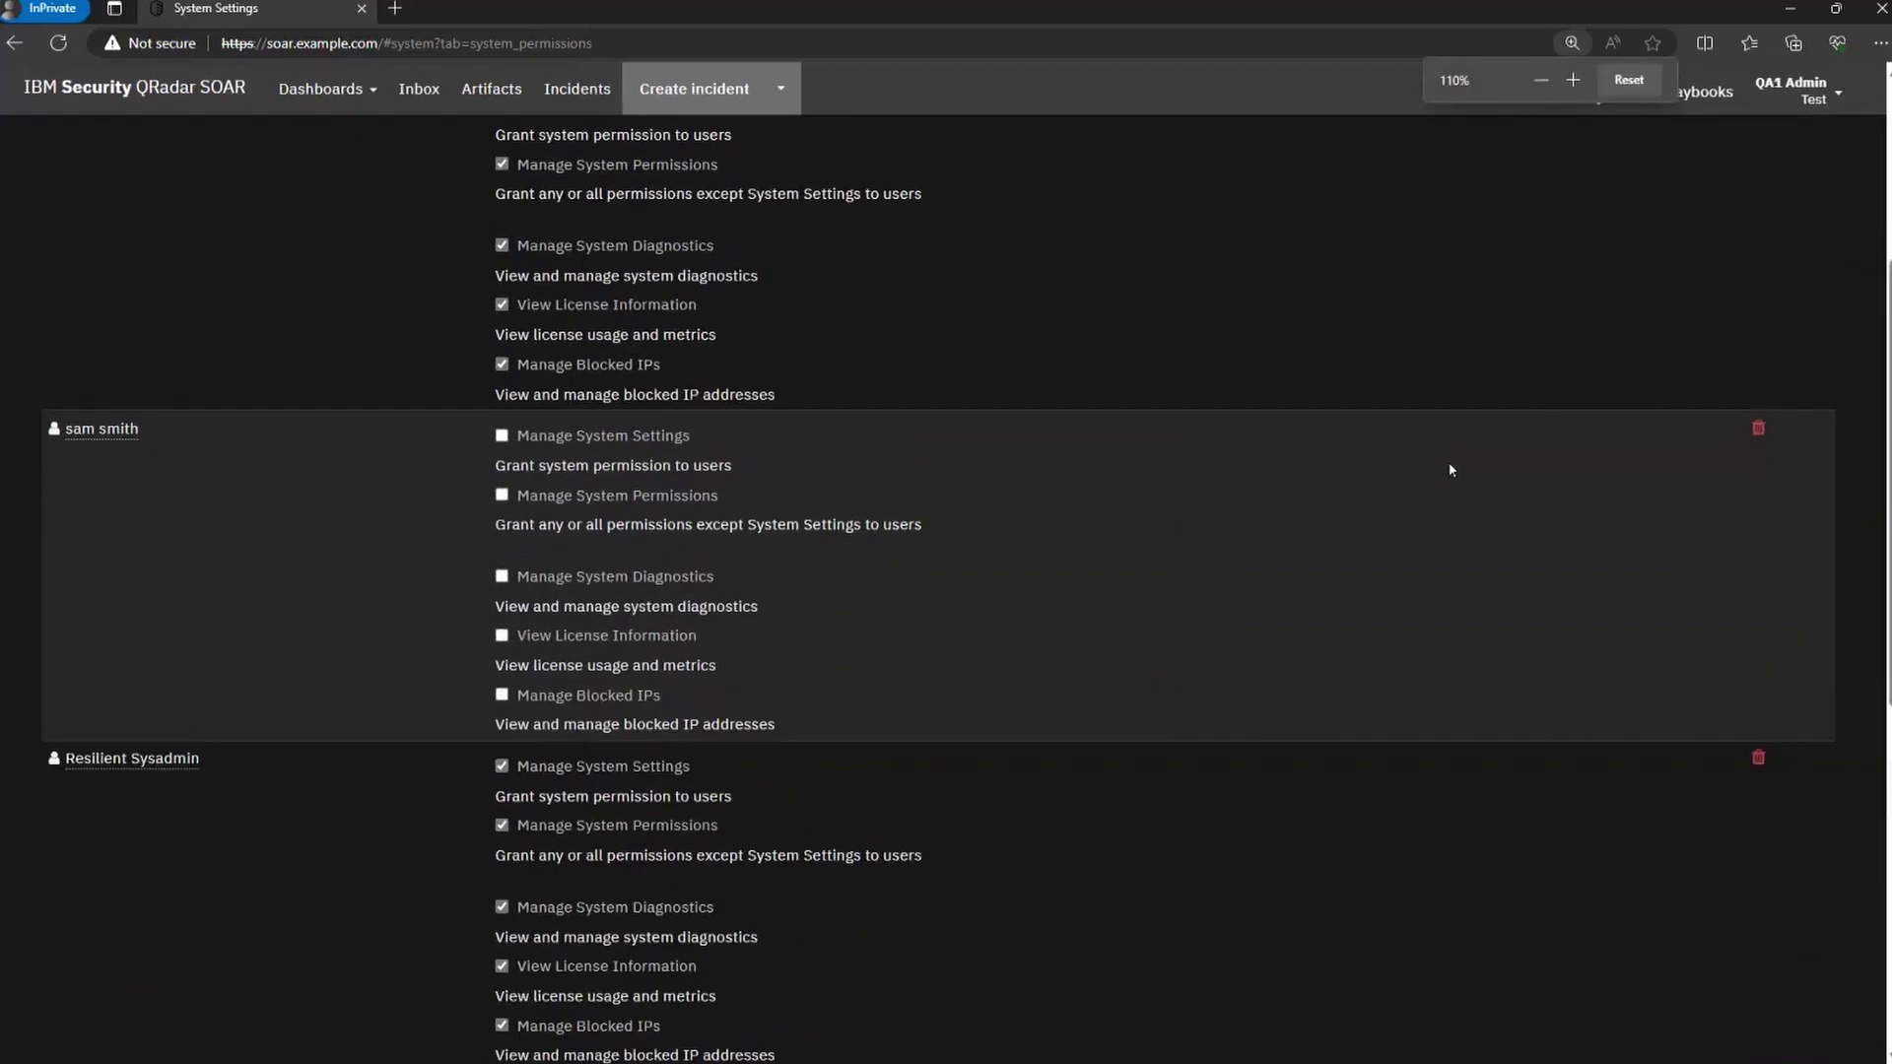
{"action": "key", "text": "ctrl+plus"}
{"action": "mouse_move", "coordinate": [95, 492]}
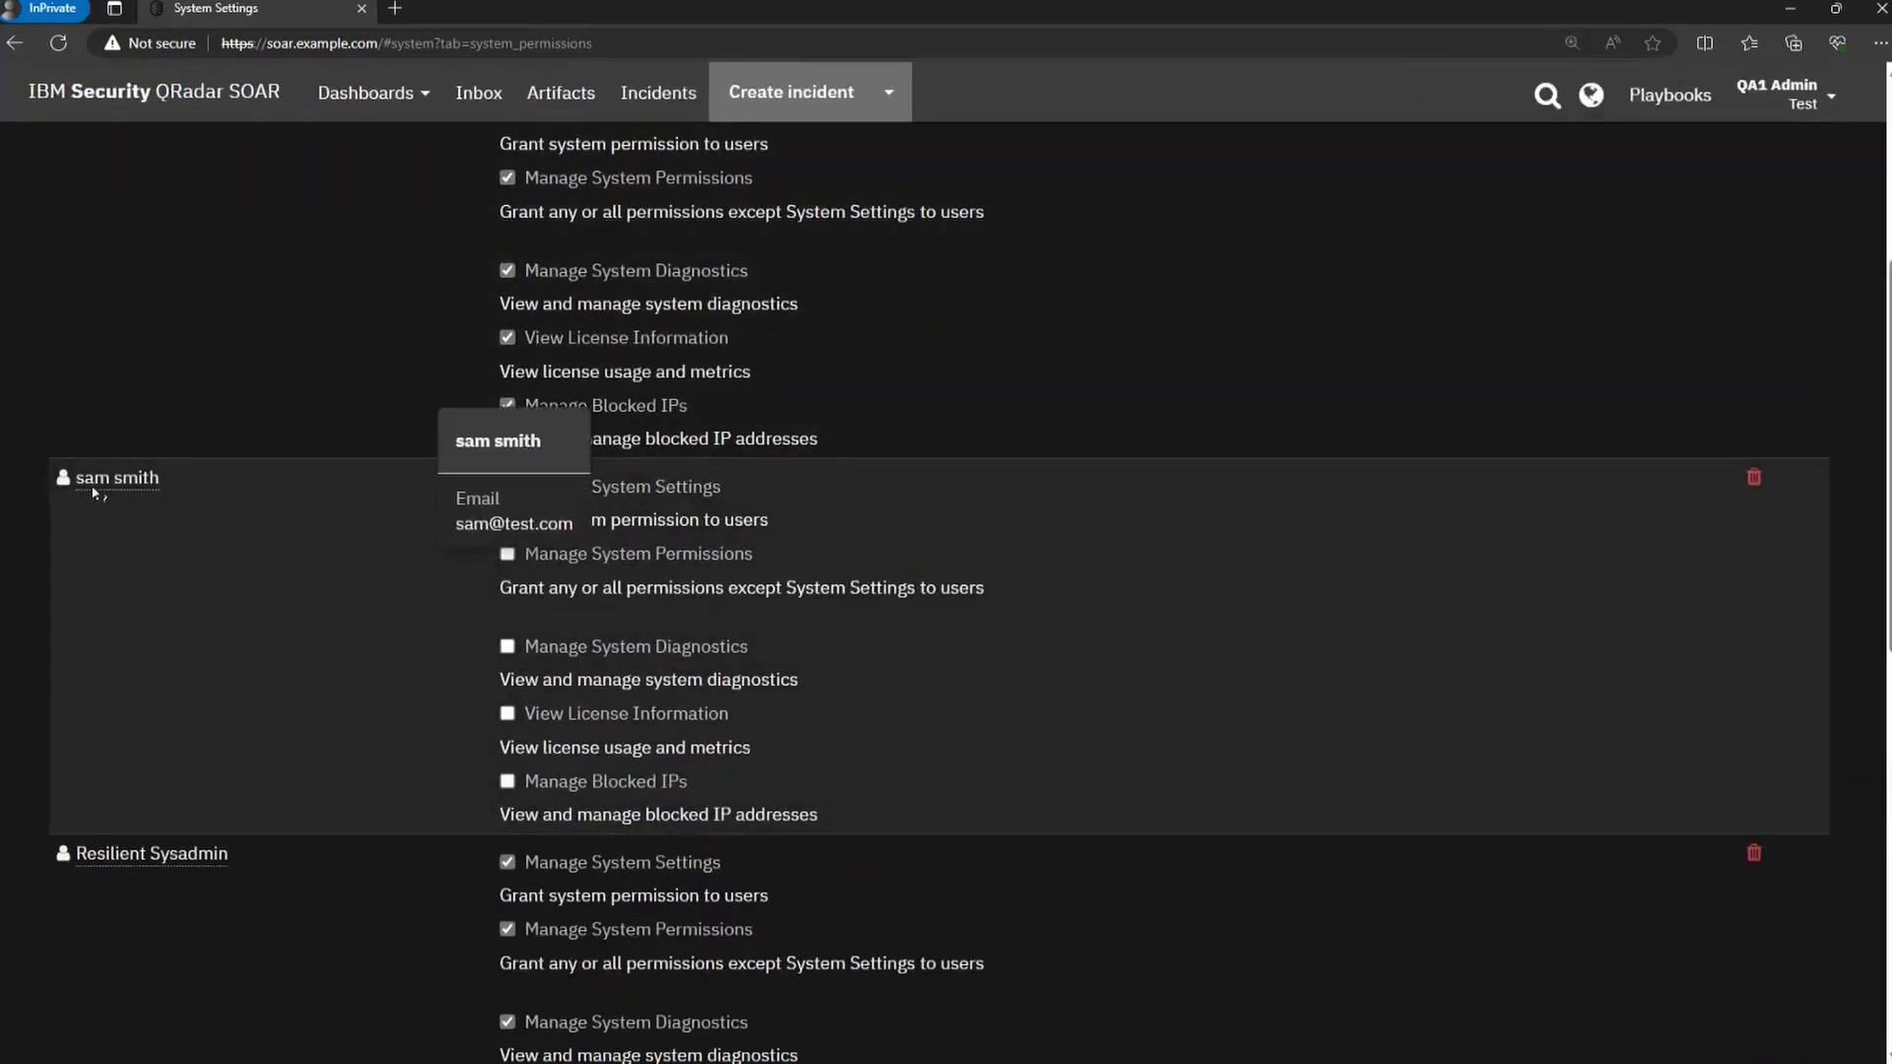
{"action": "left_click", "coordinate": [508, 486]}
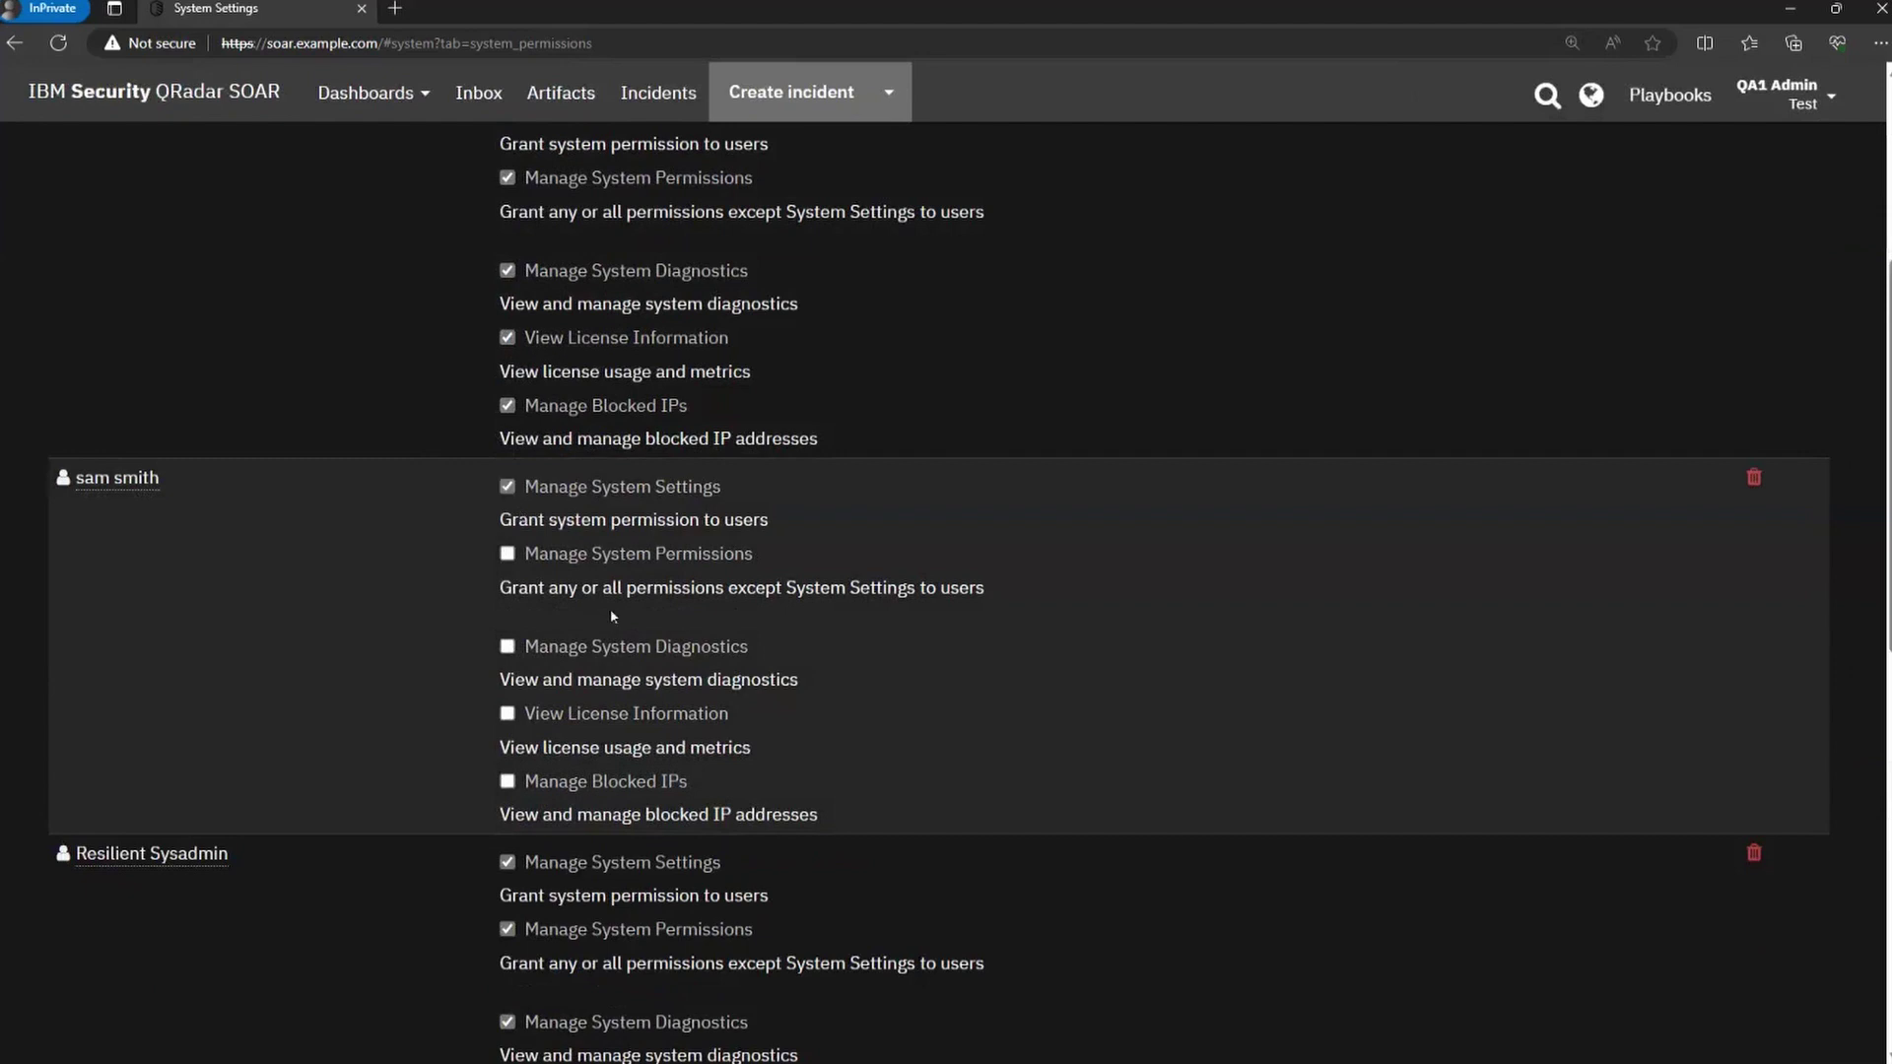
{"action": "left_click", "coordinate": [508, 552]}
{"action": "scroll", "coordinate": [1175, 661], "scroll_direction": "up", "scroll_amount": 5}
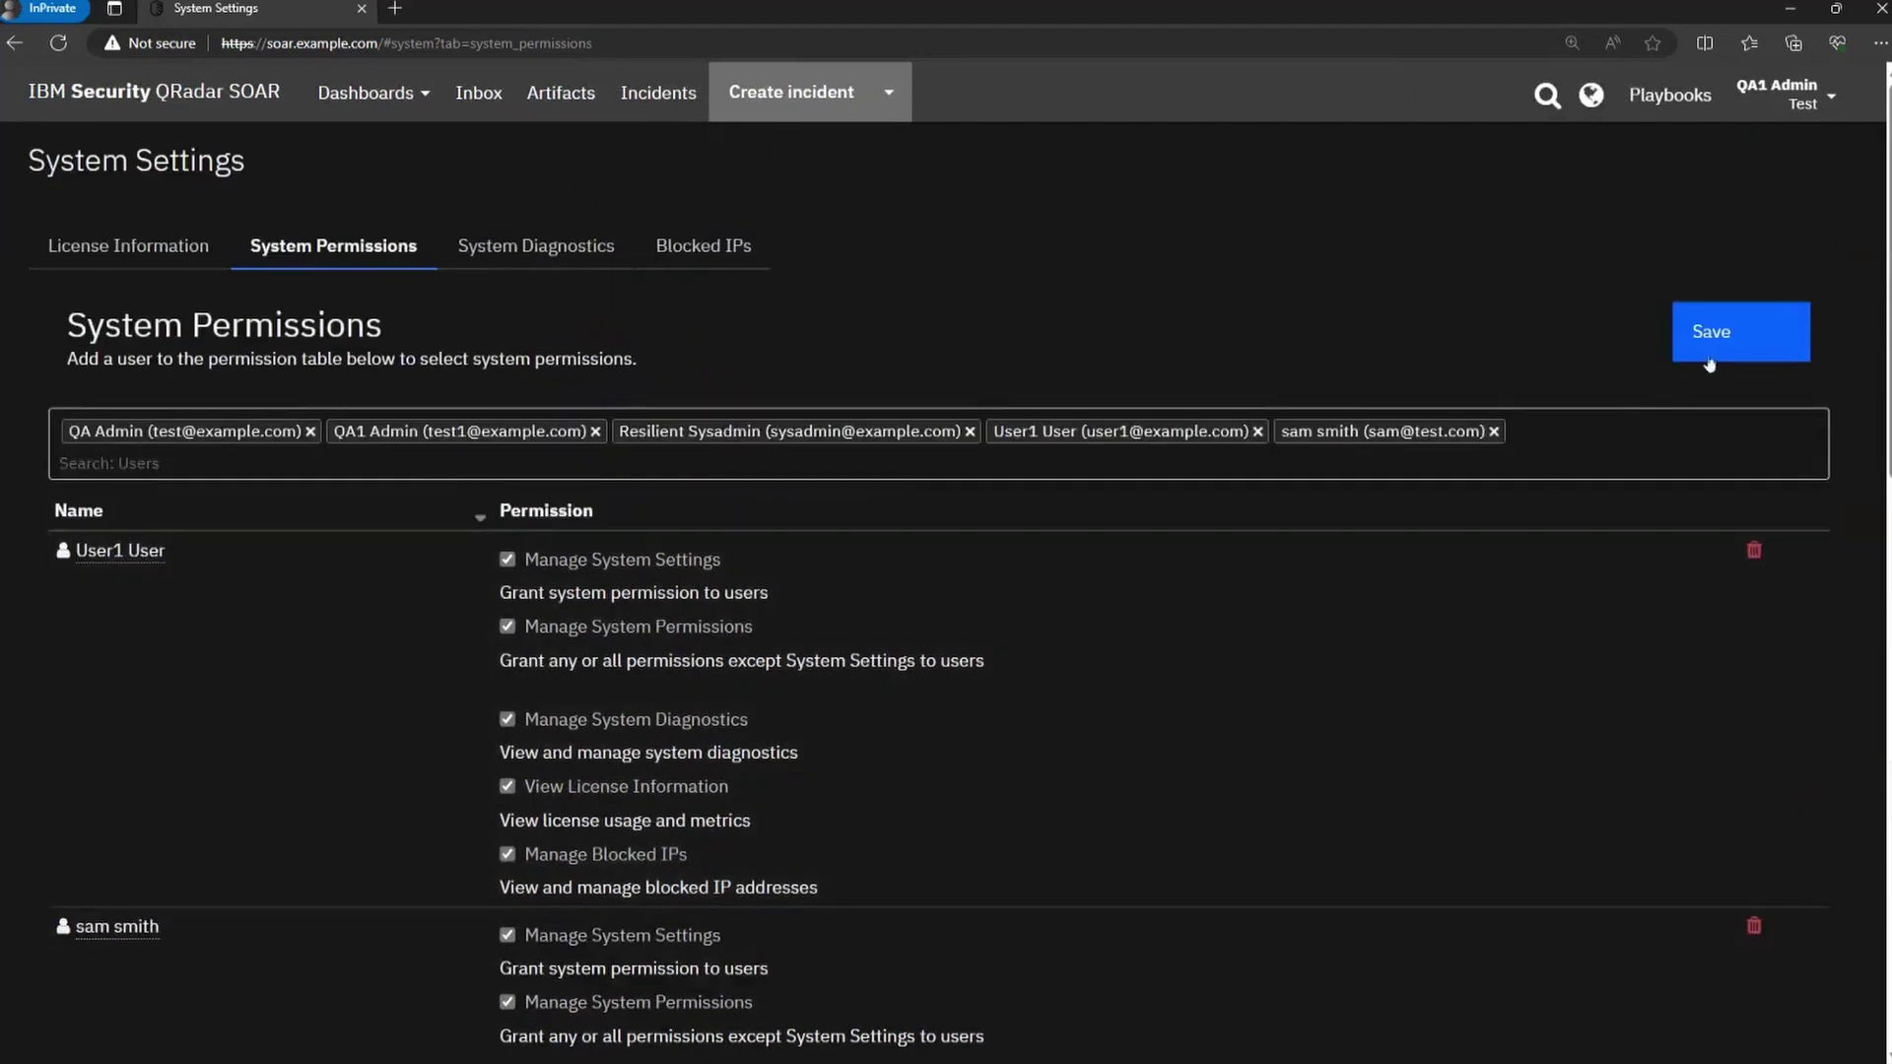
{"action": "left_click", "coordinate": [1719, 353]}
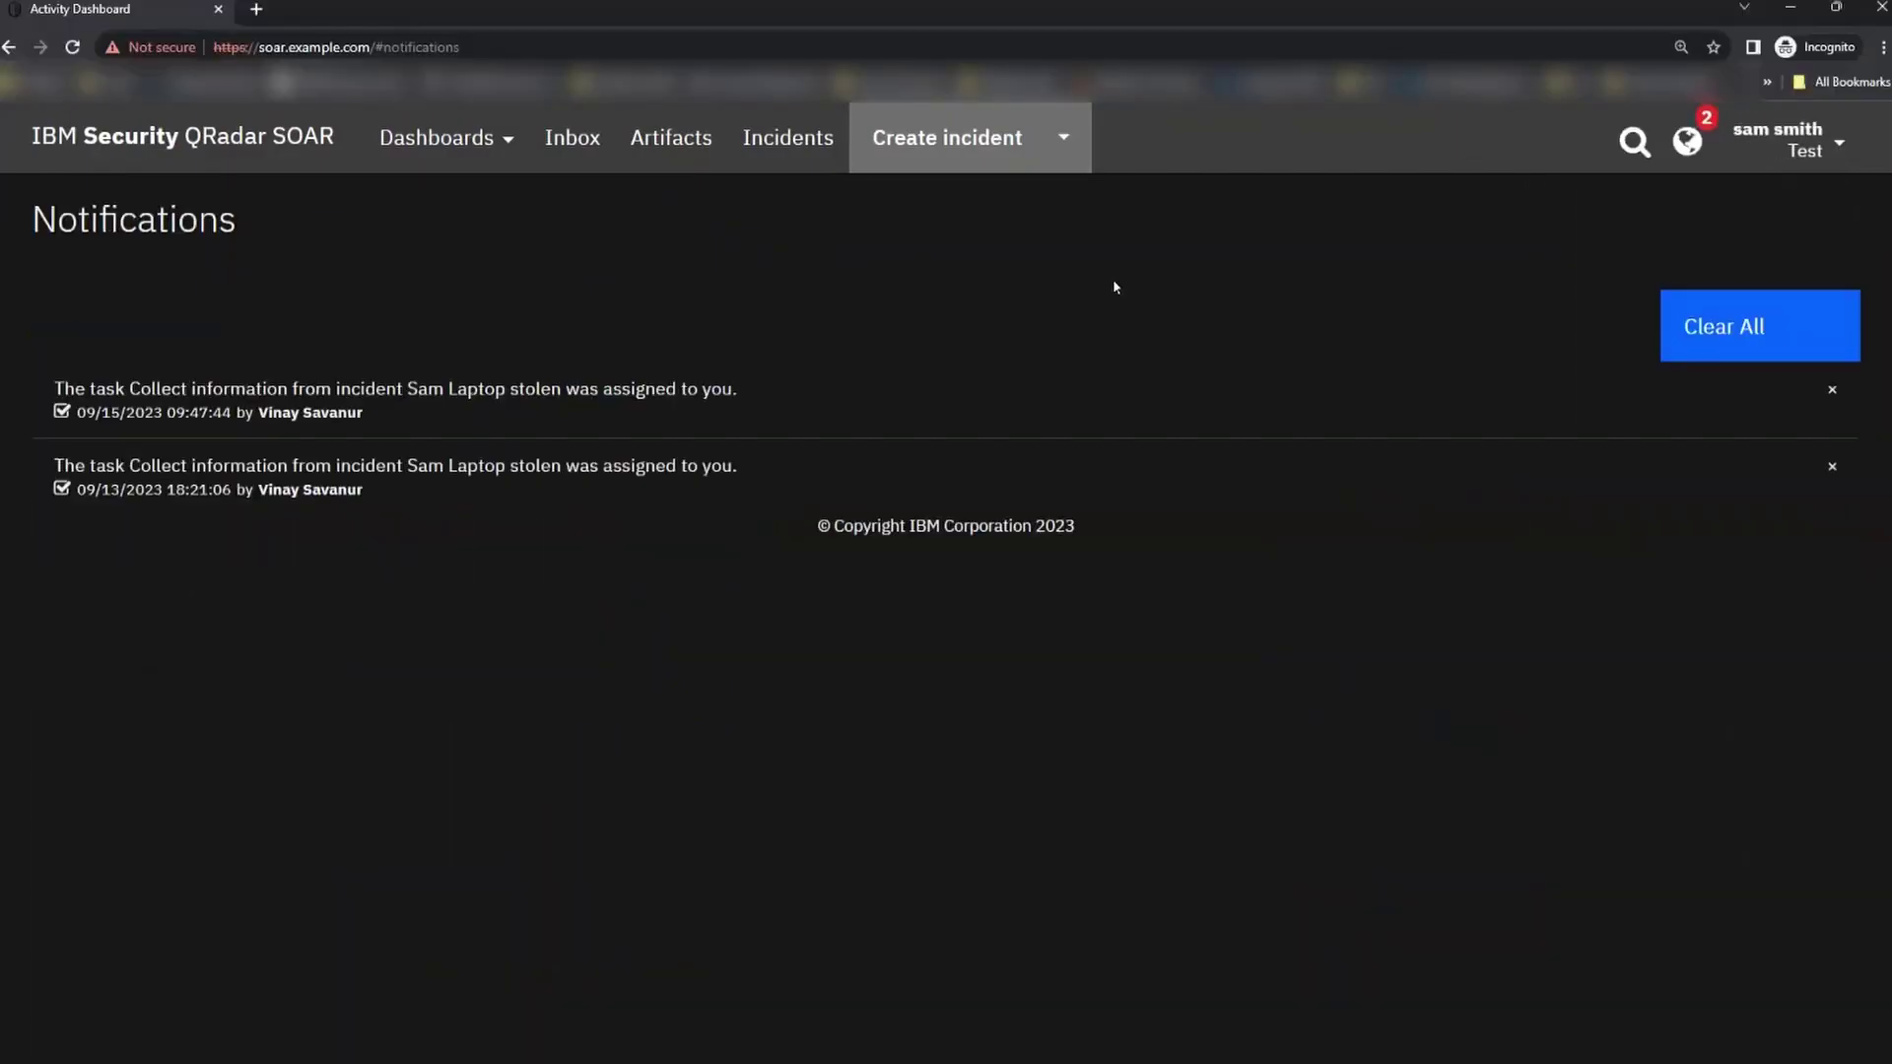
- Check the account options in the second user's incognito session, and reload its notifications page
{"action": "left_click", "coordinate": [517, 47]}
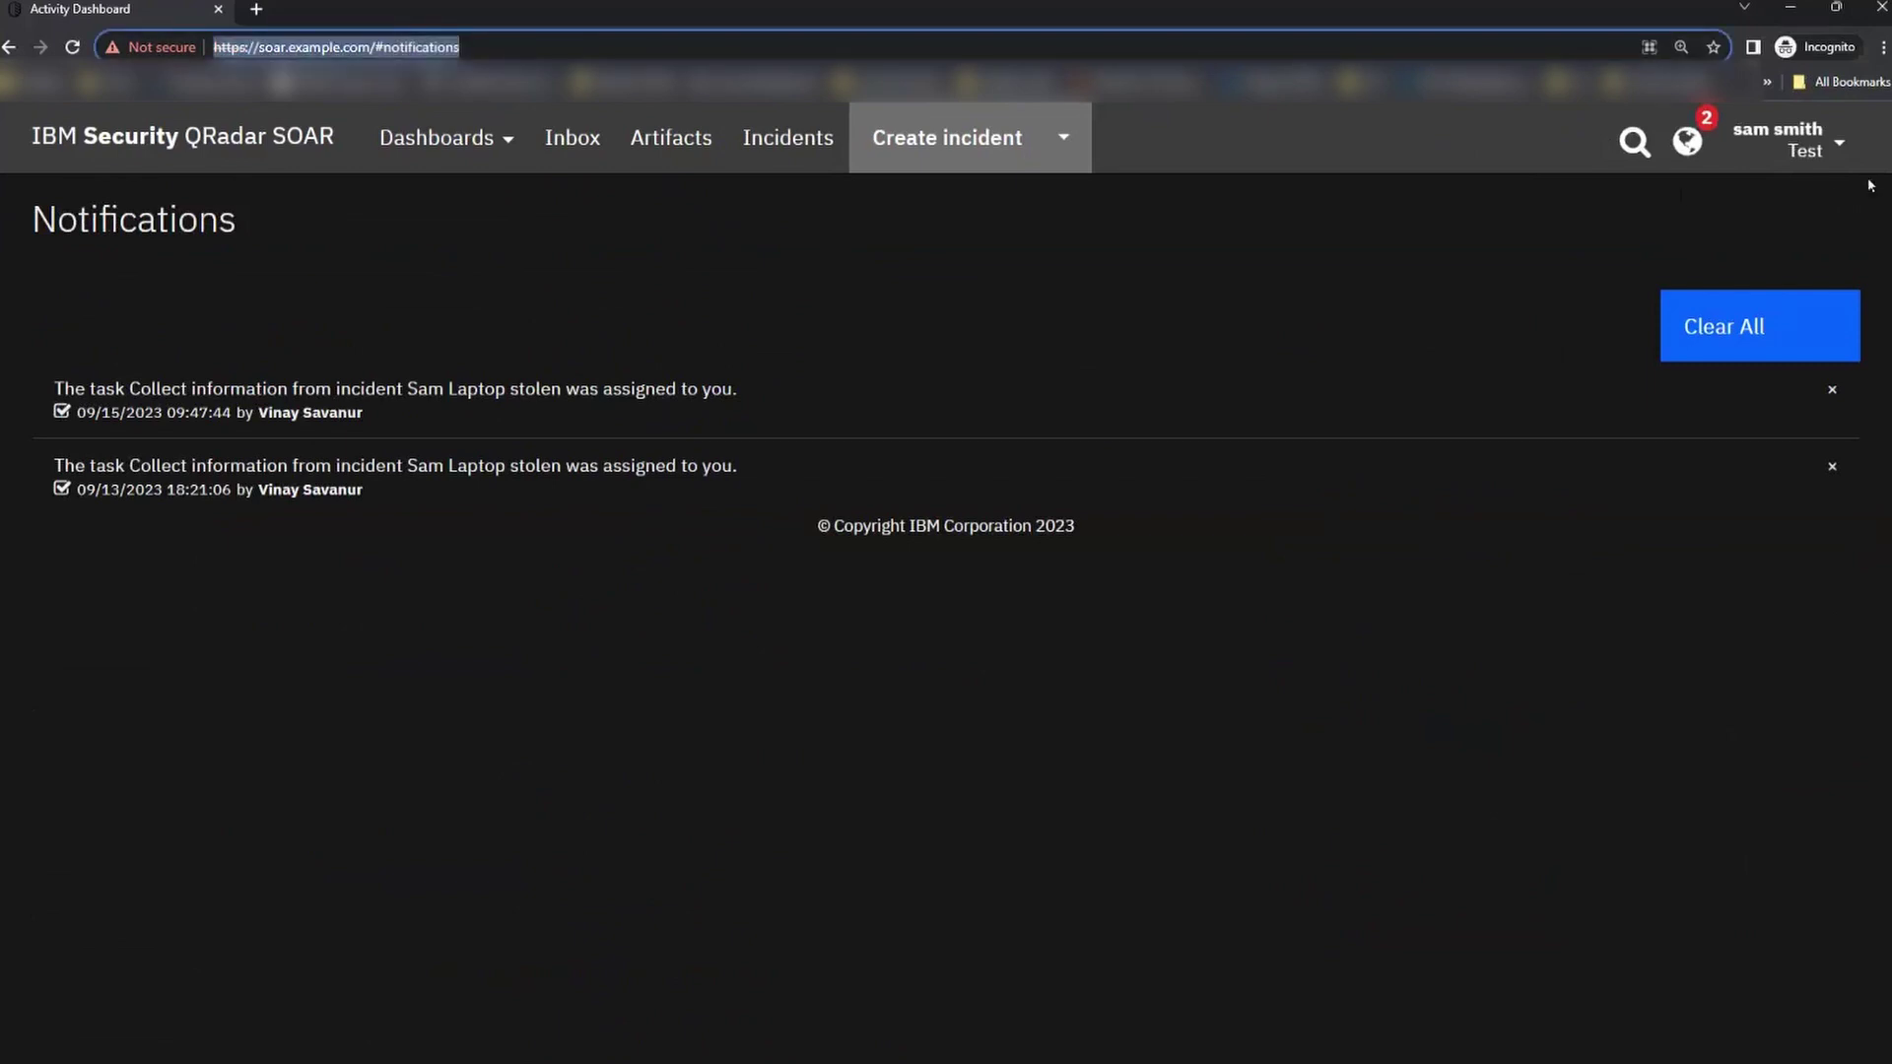
{"action": "left_click", "coordinate": [1818, 148]}
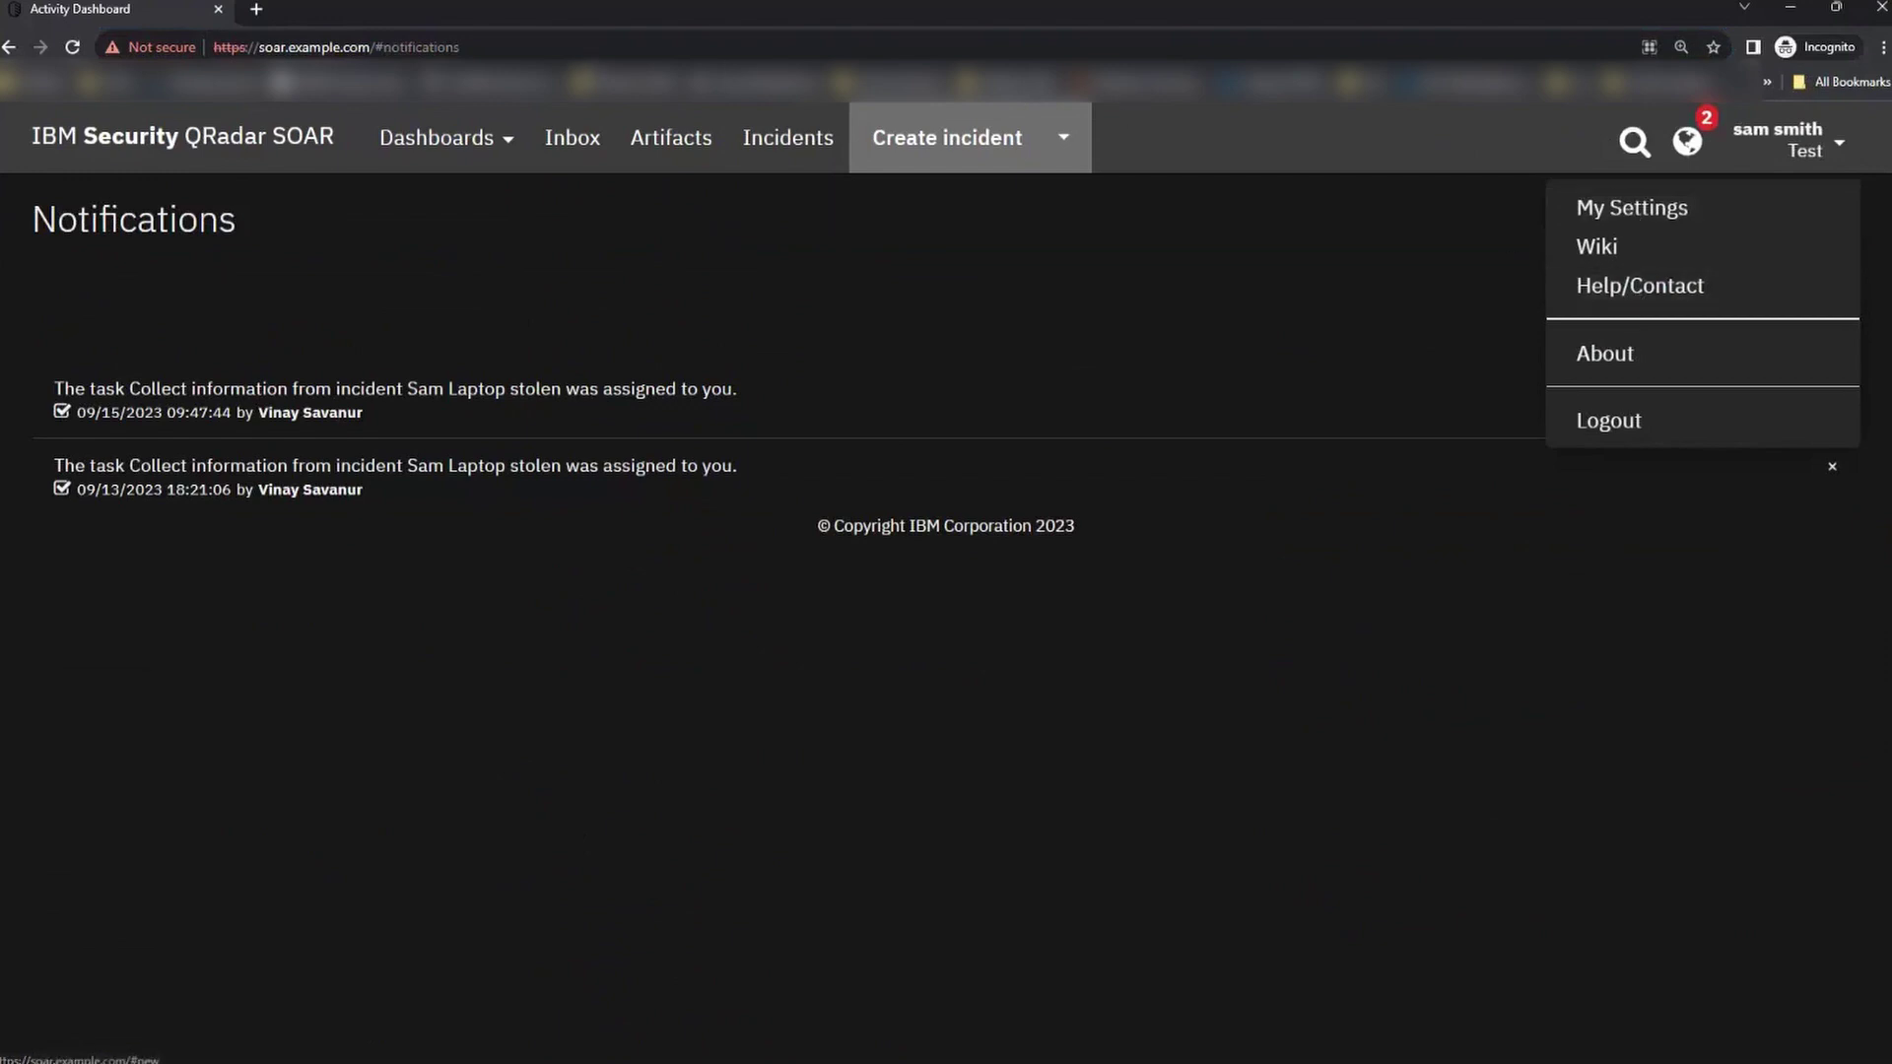
{"action": "left_click", "coordinate": [544, 51]}
{"action": "key", "text": "Return"}
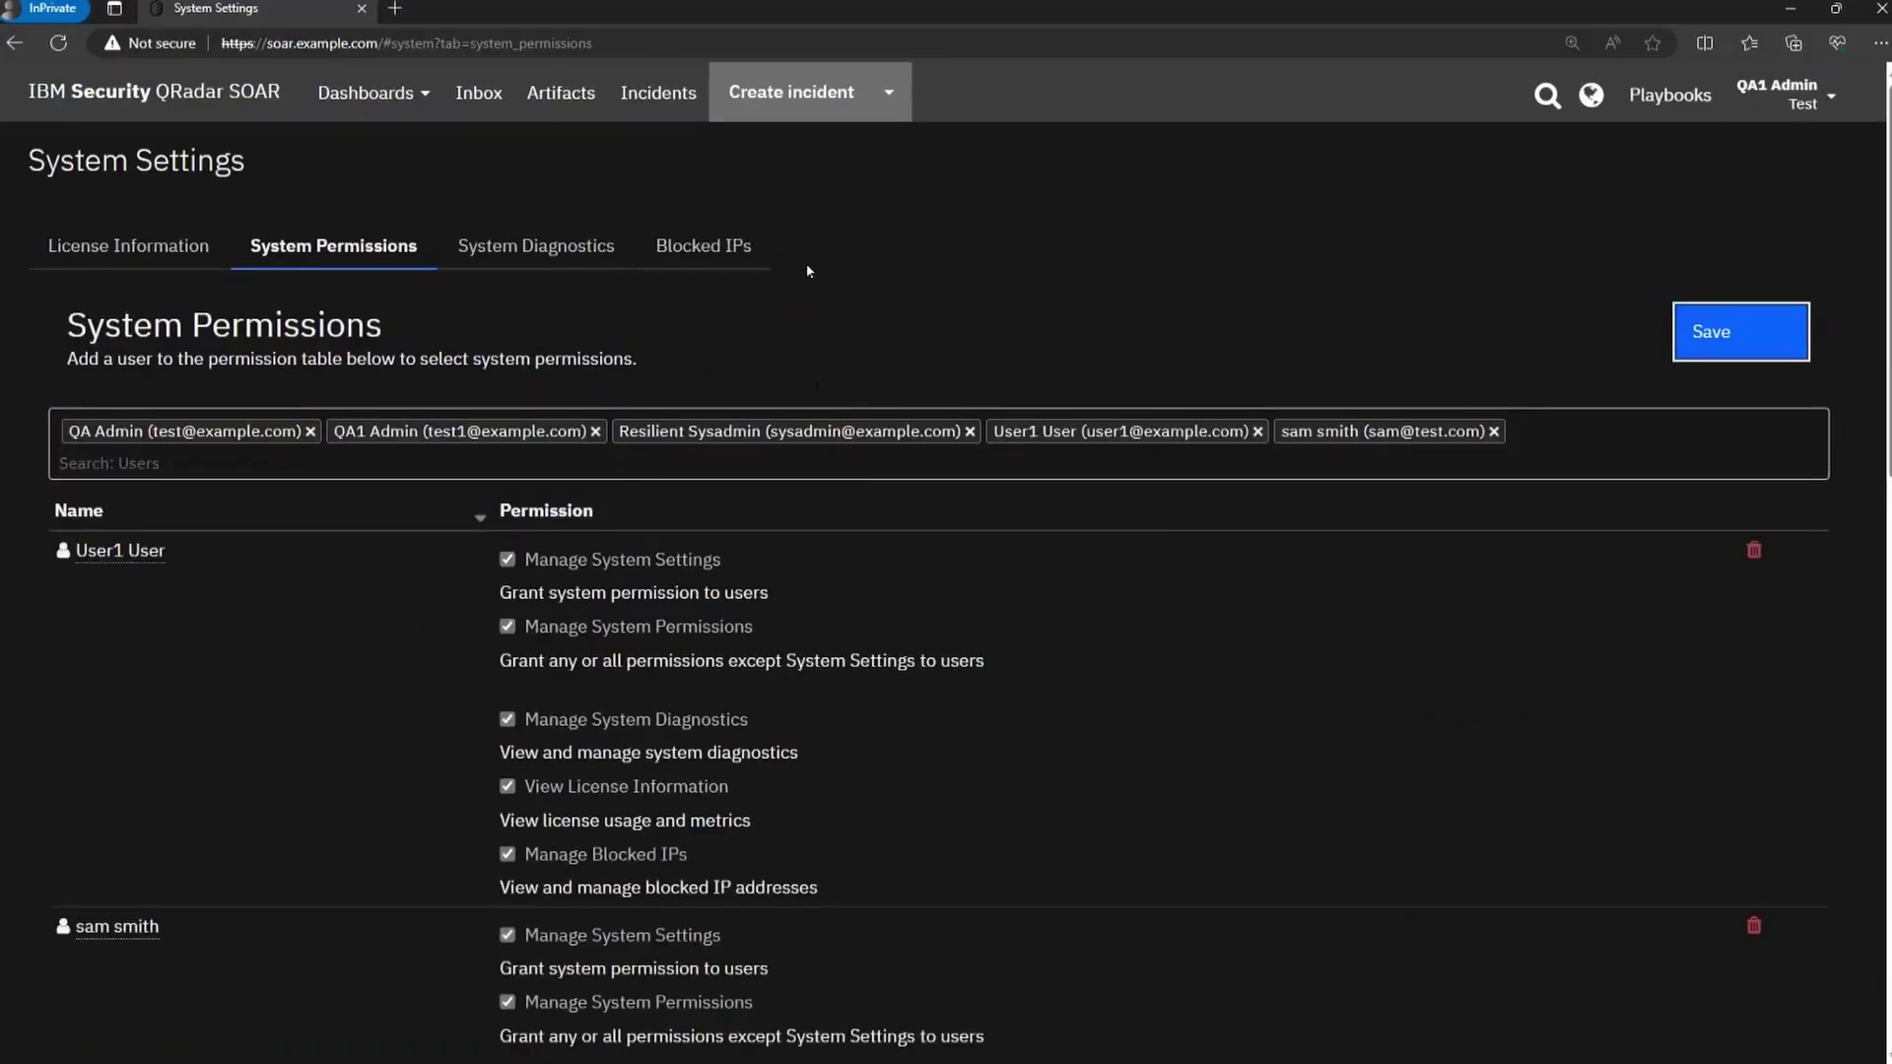
- Enable functional logging and tracing in System Diagnostics, read the performance degradation notice, and disable both tools again
{"action": "left_click", "coordinate": [527, 247]}
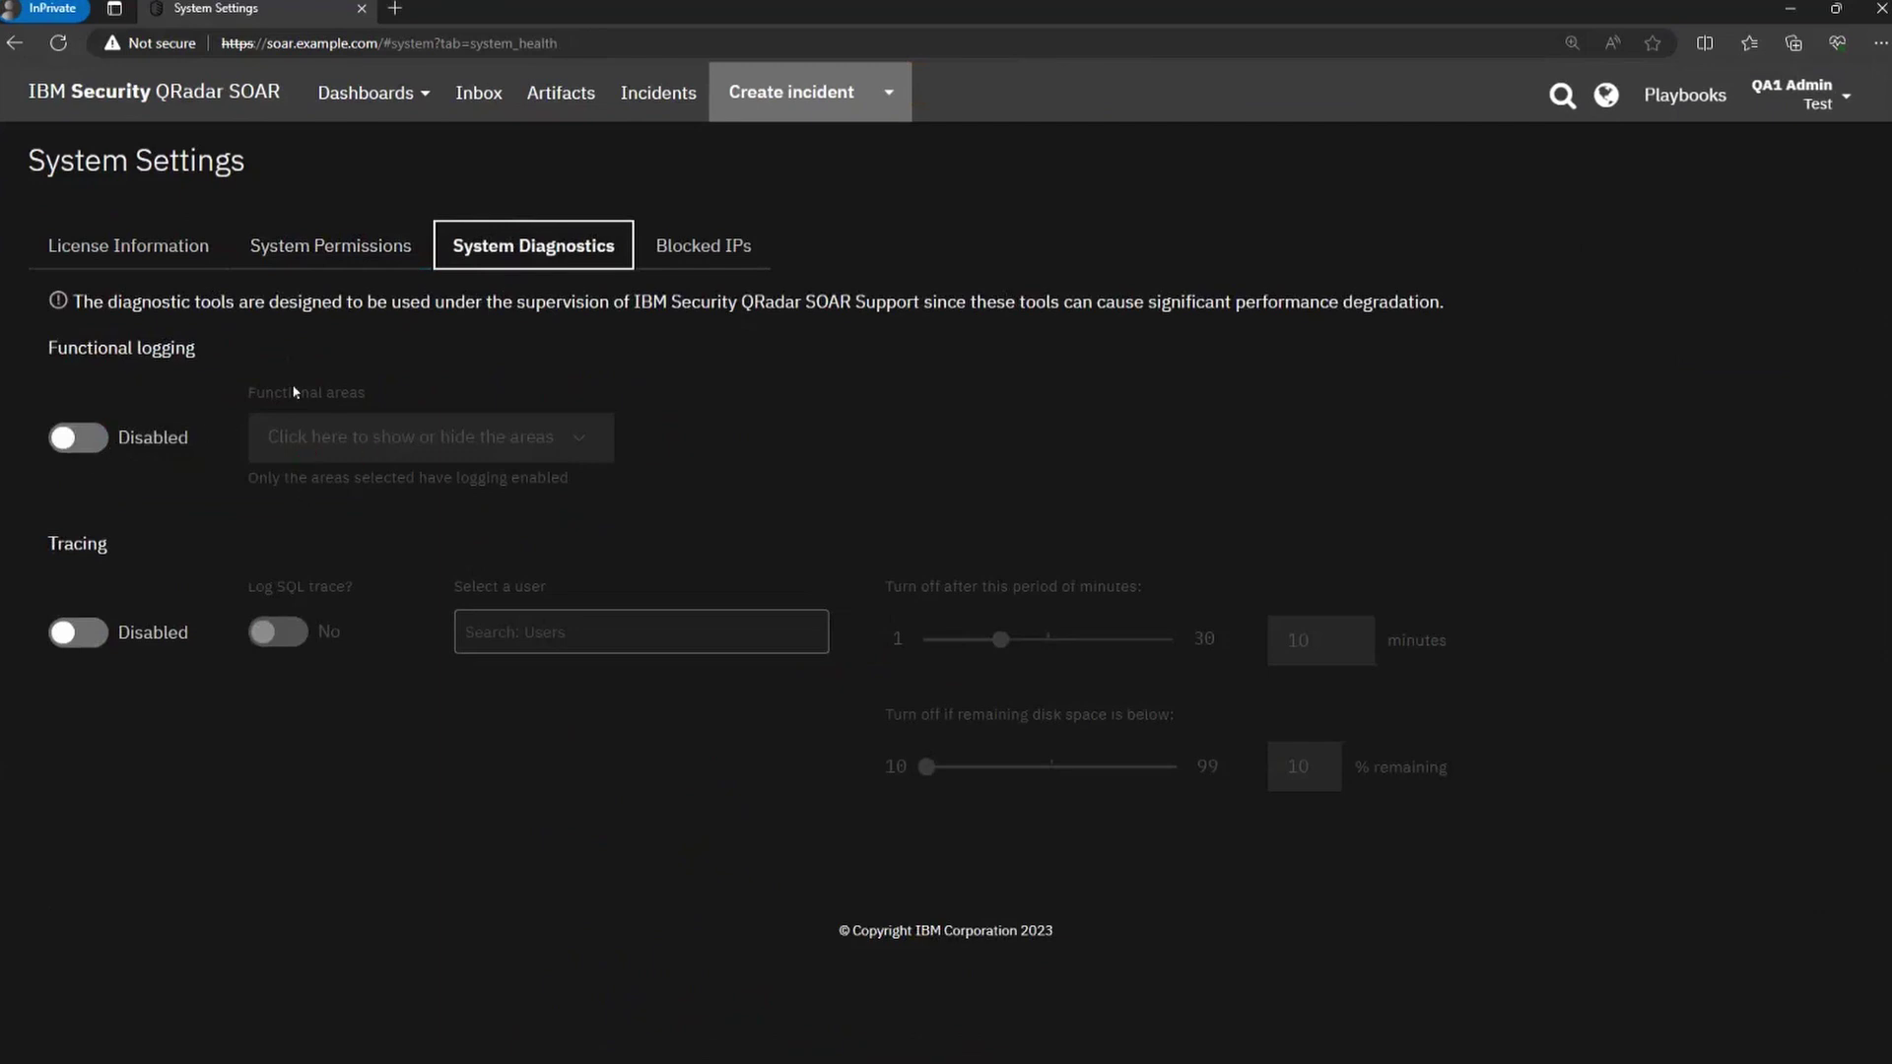
{"action": "left_click", "coordinate": [71, 442]}
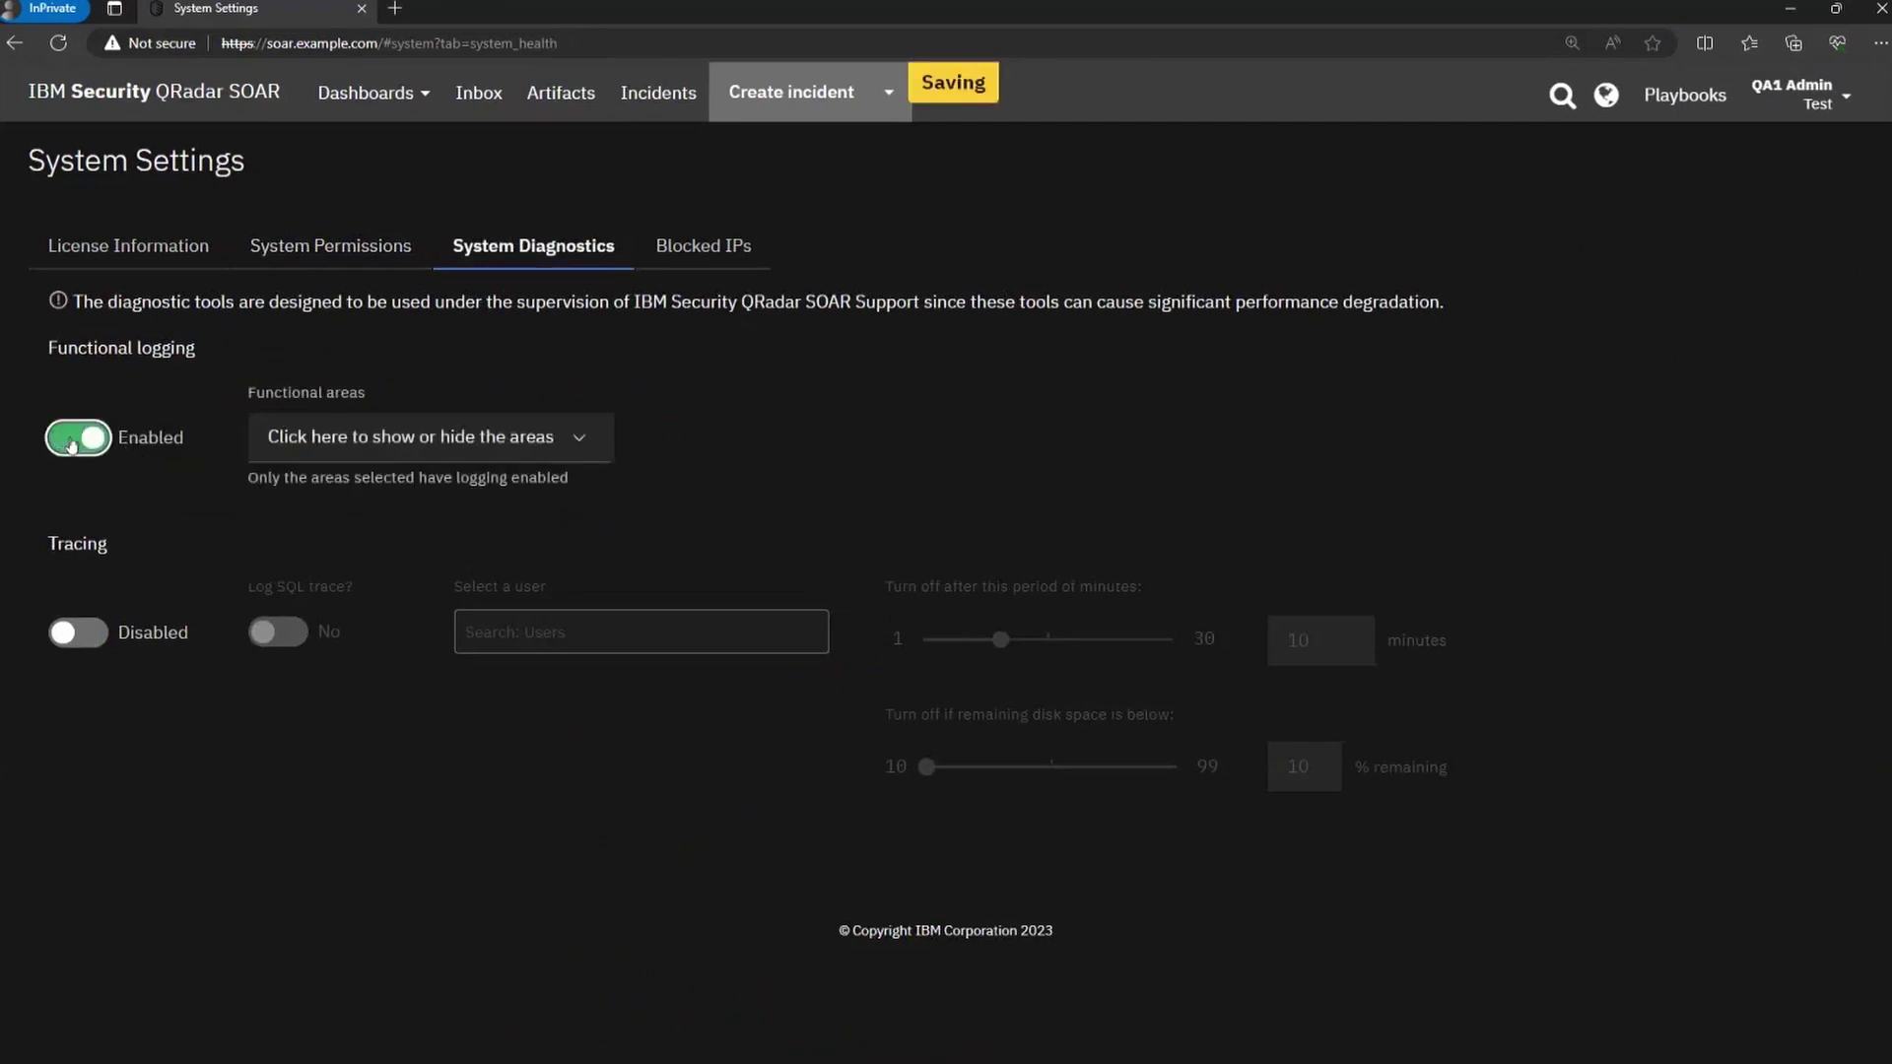
{"action": "left_click", "coordinate": [77, 635]}
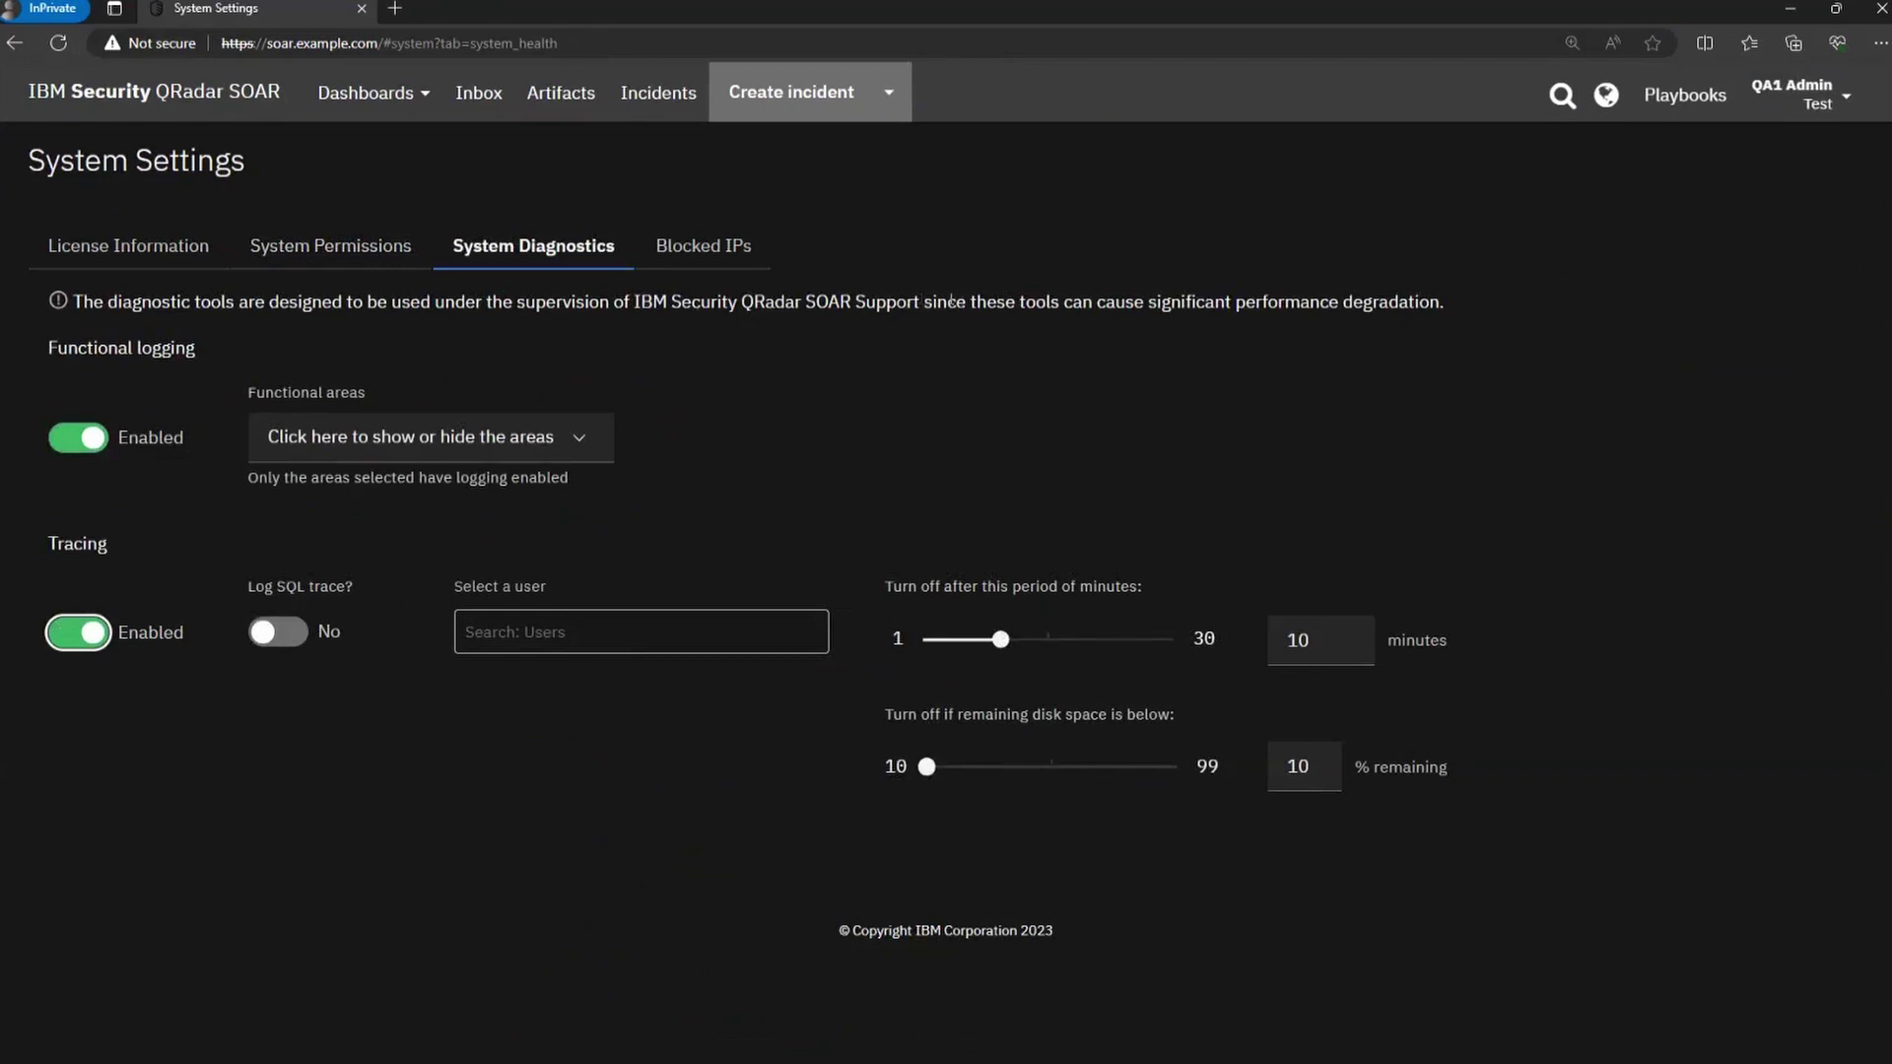
{"action": "left_click_drag", "start_coordinate": [970, 303], "coordinate": [1443, 307]}
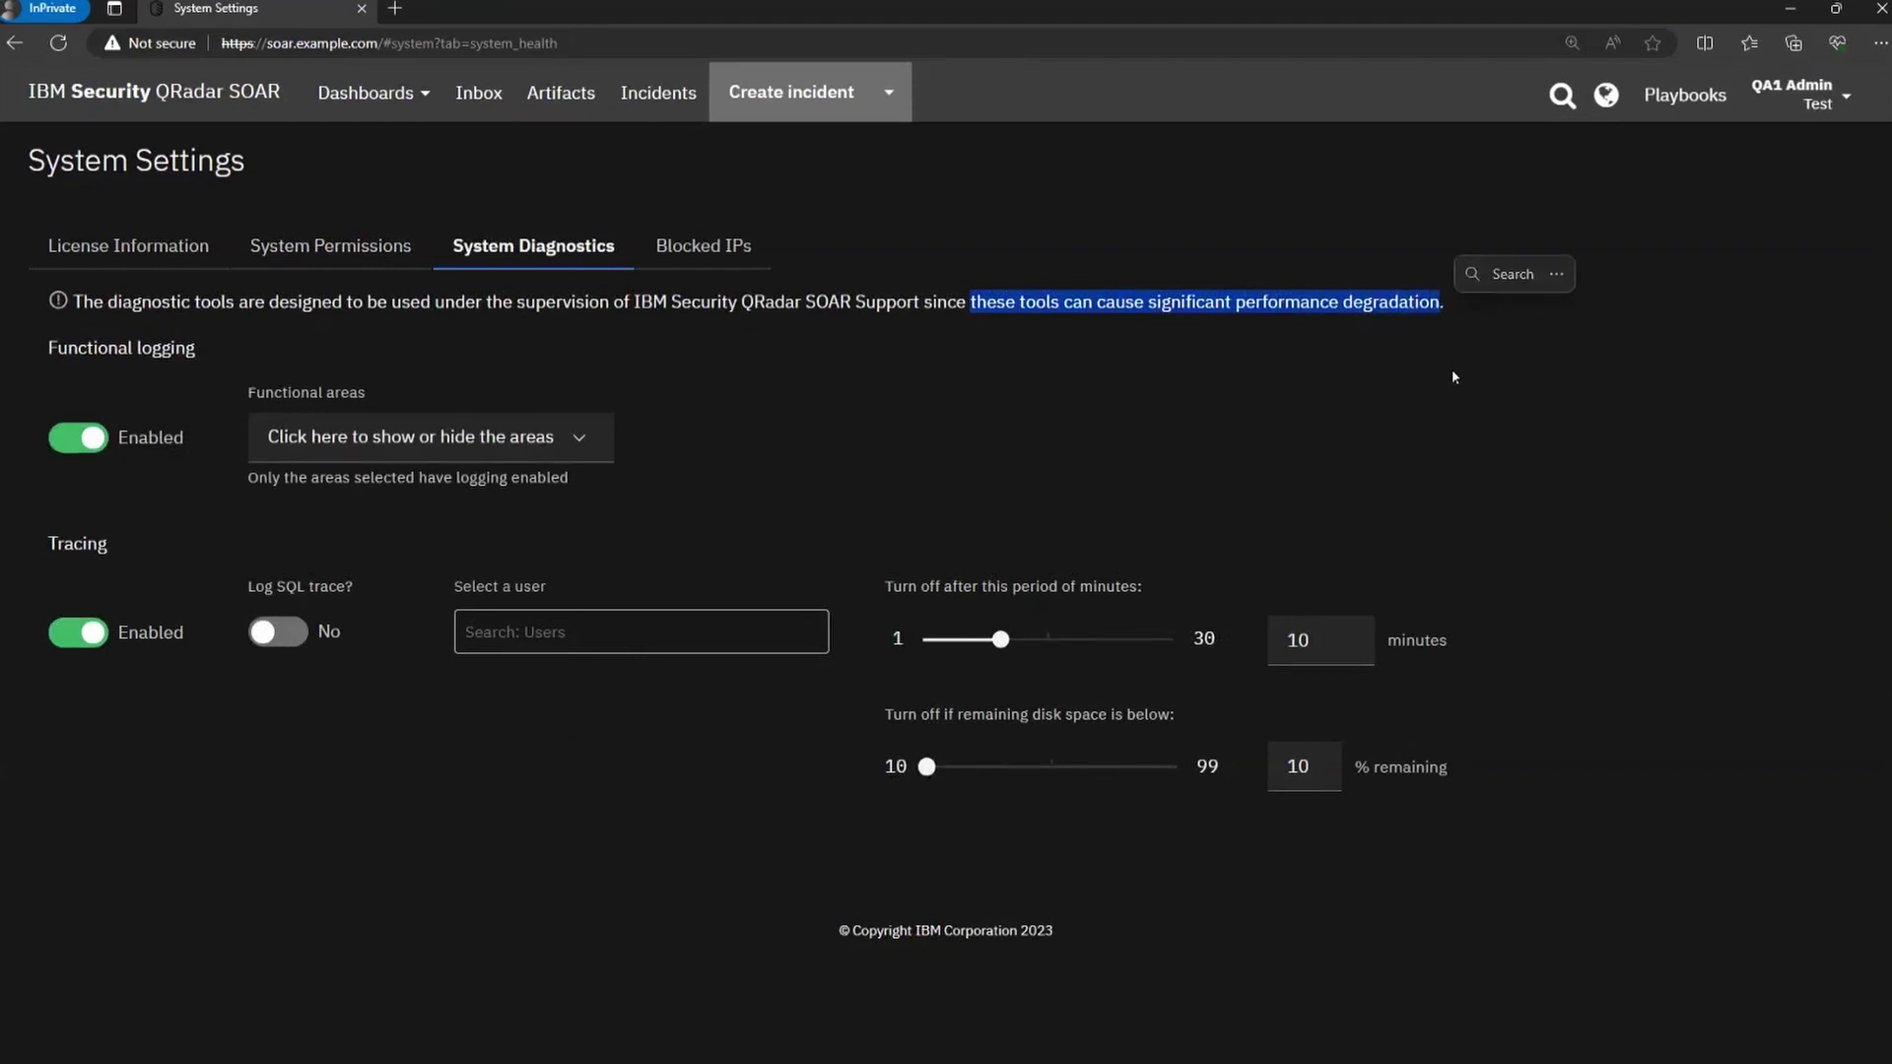
{"action": "left_click", "coordinate": [1424, 371]}
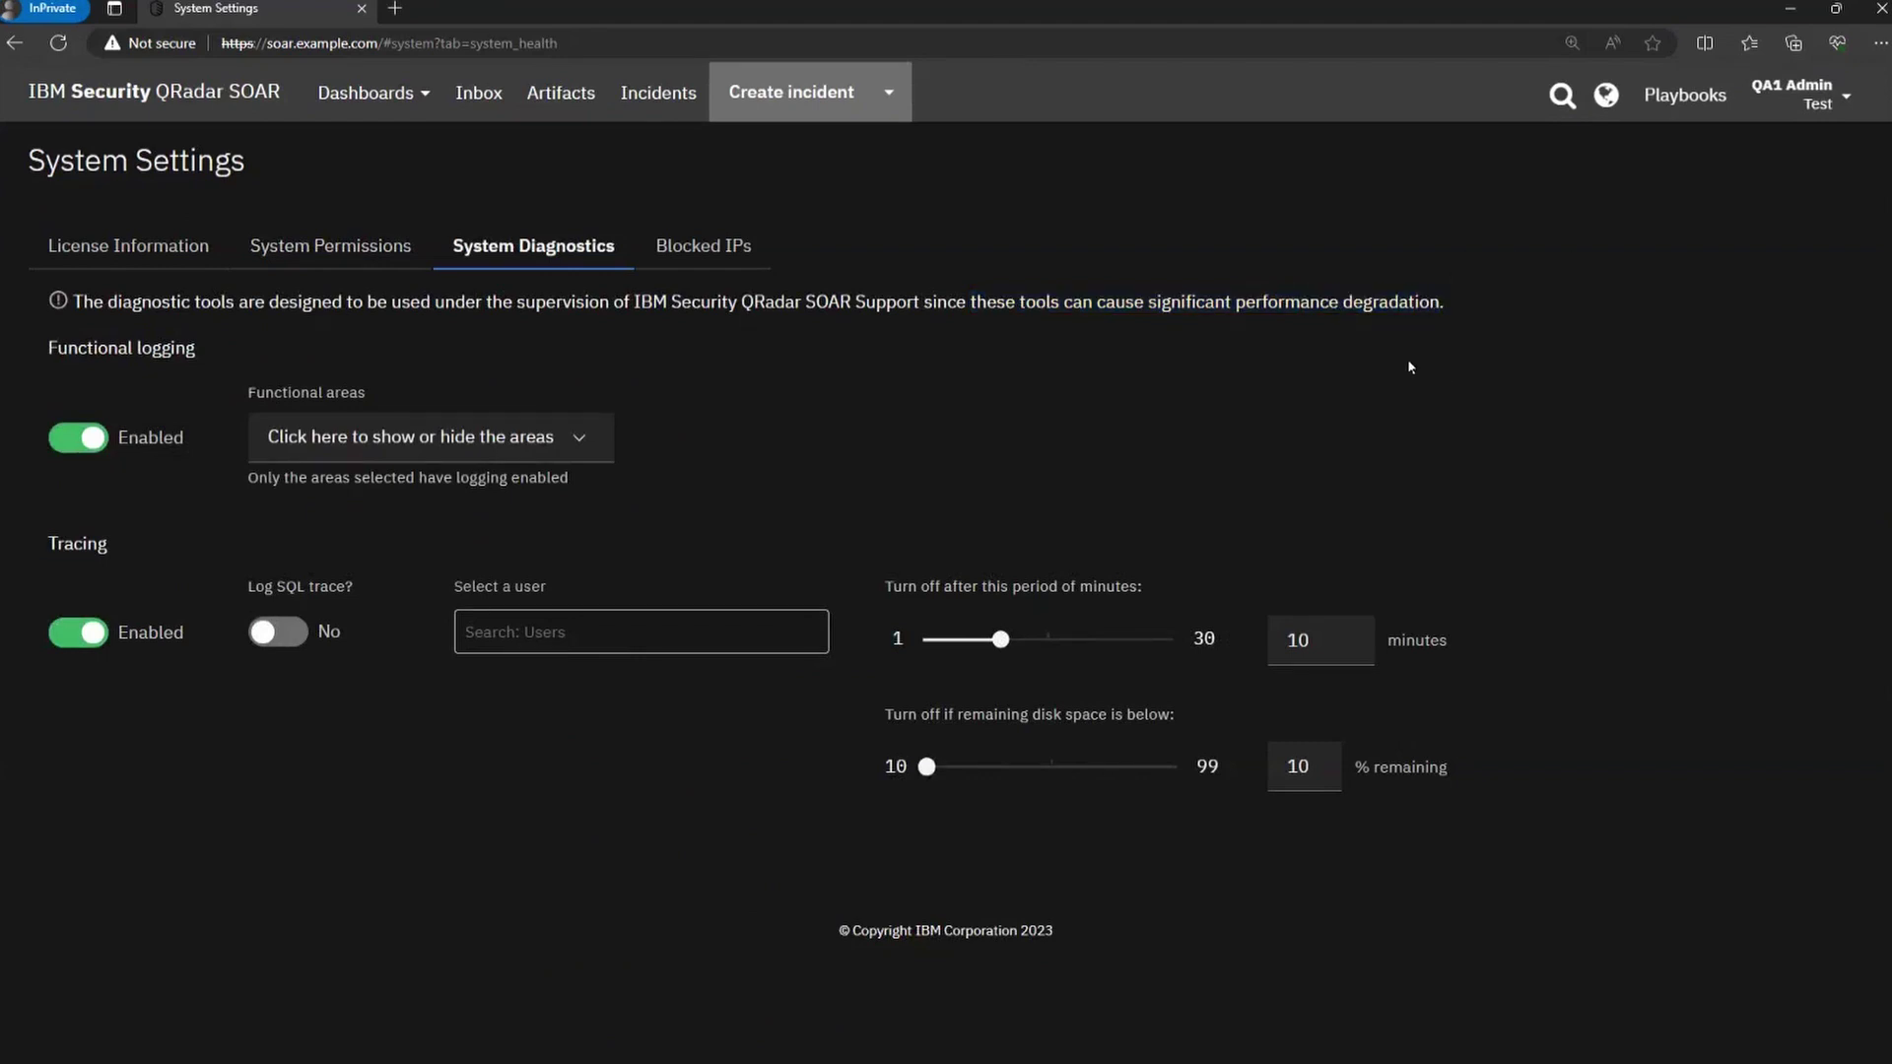
{"action": "left_click", "coordinate": [78, 437]}
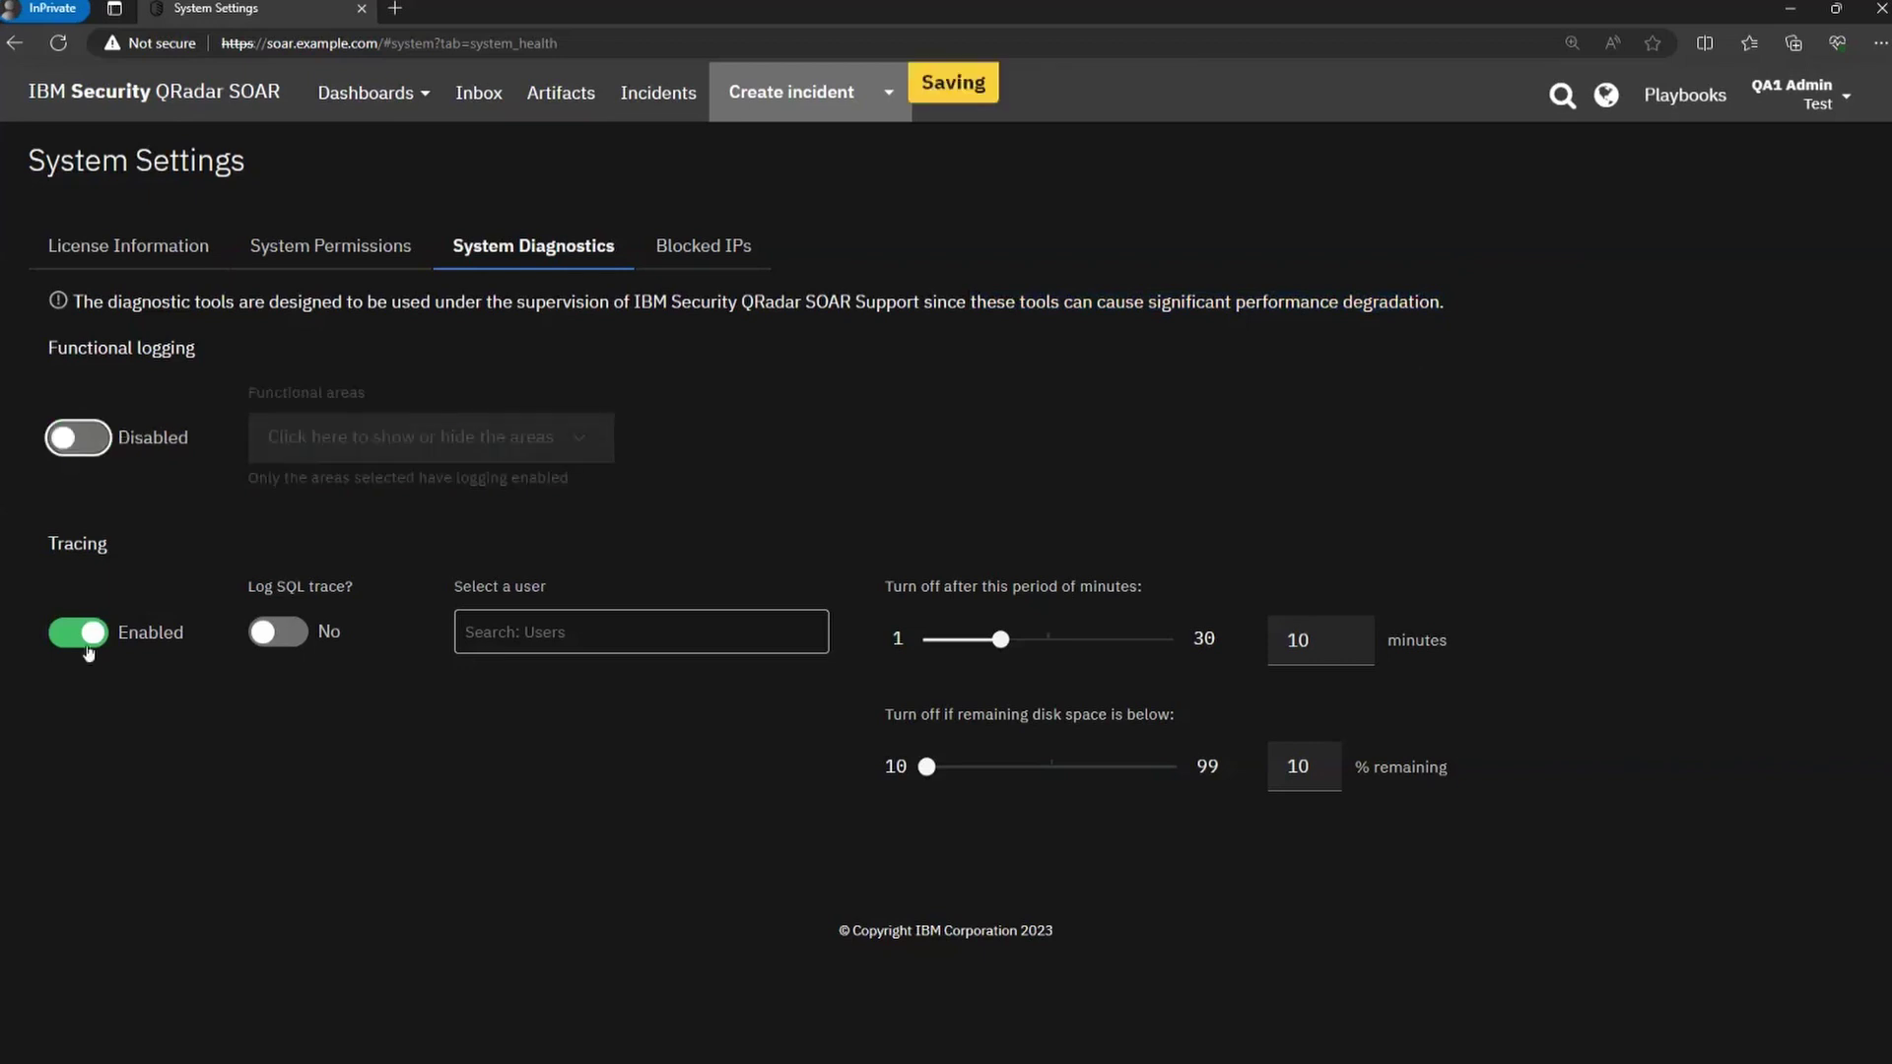
{"action": "left_click", "coordinate": [77, 631]}
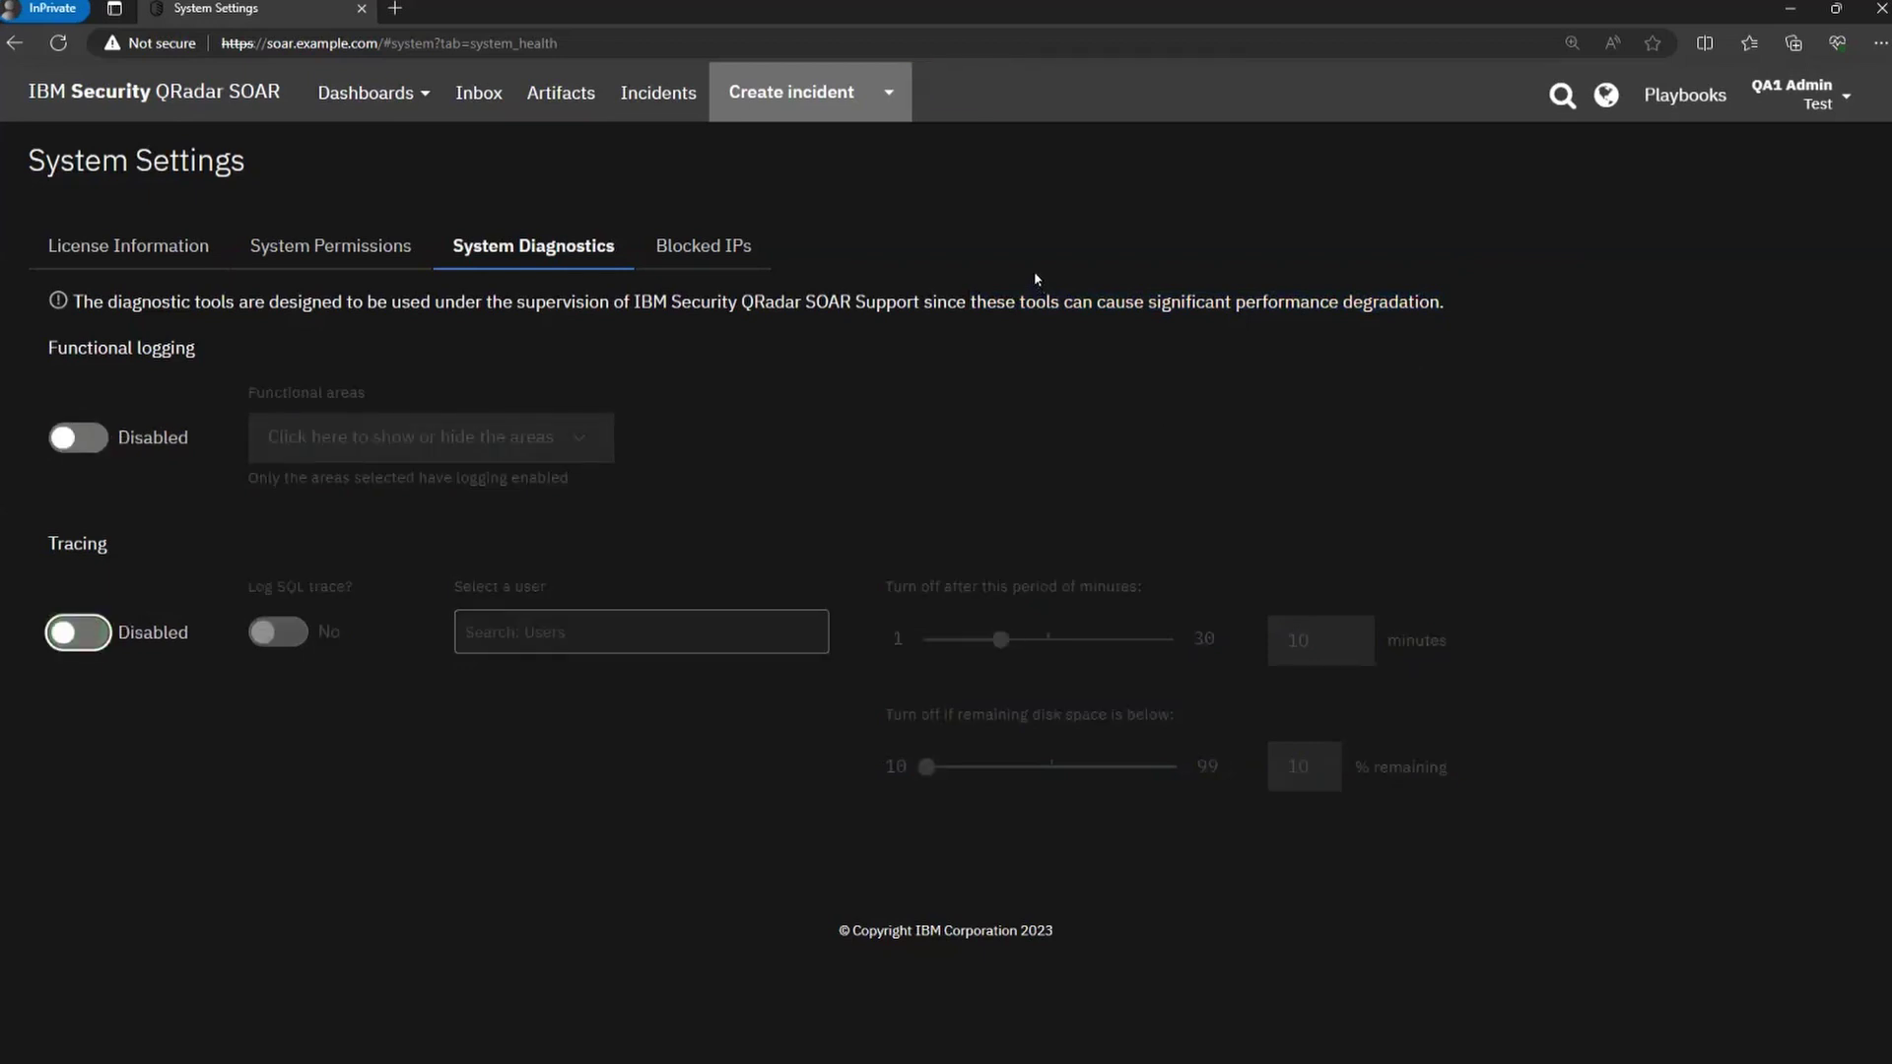
- Open the Blocked IPs list in System Settings
{"action": "left_click", "coordinate": [659, 246]}
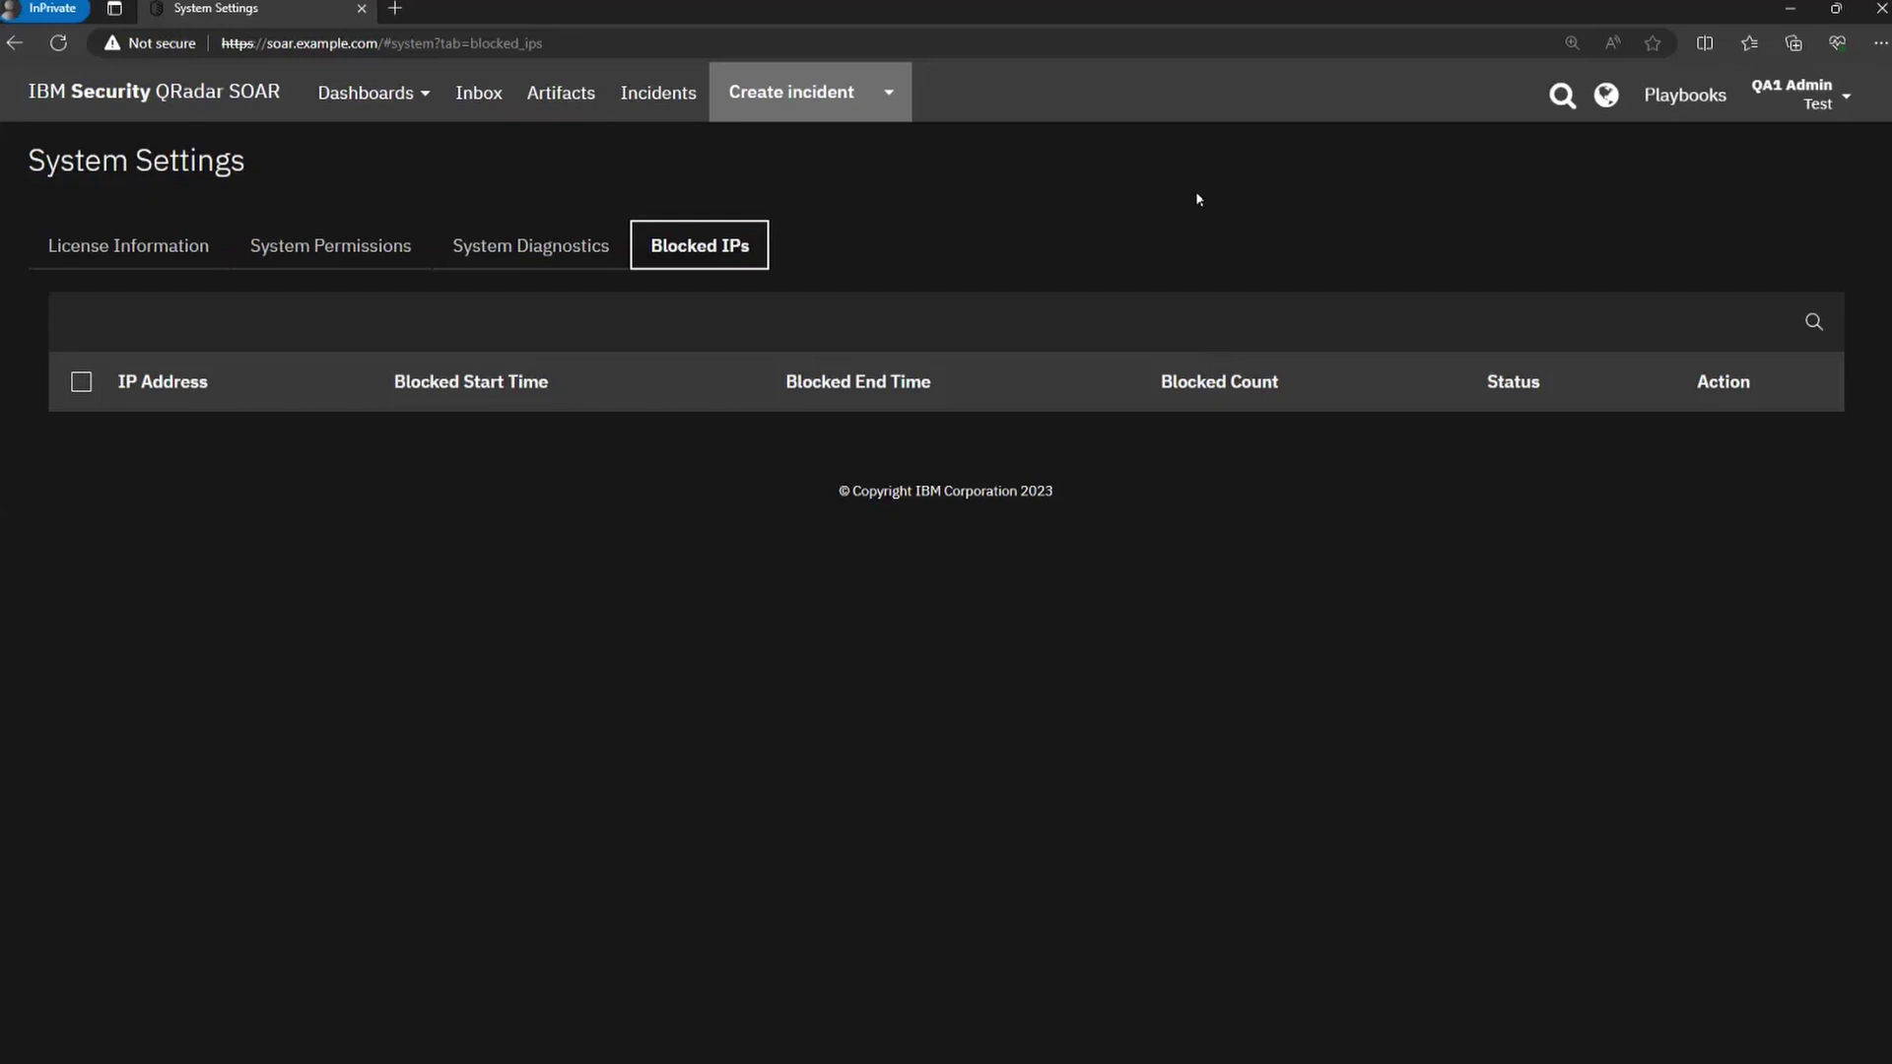
- Switch to the second user's incognito session, open System Settings, and review the system permissions listed for each user
{"action": "key", "text": "alt+Tab"}
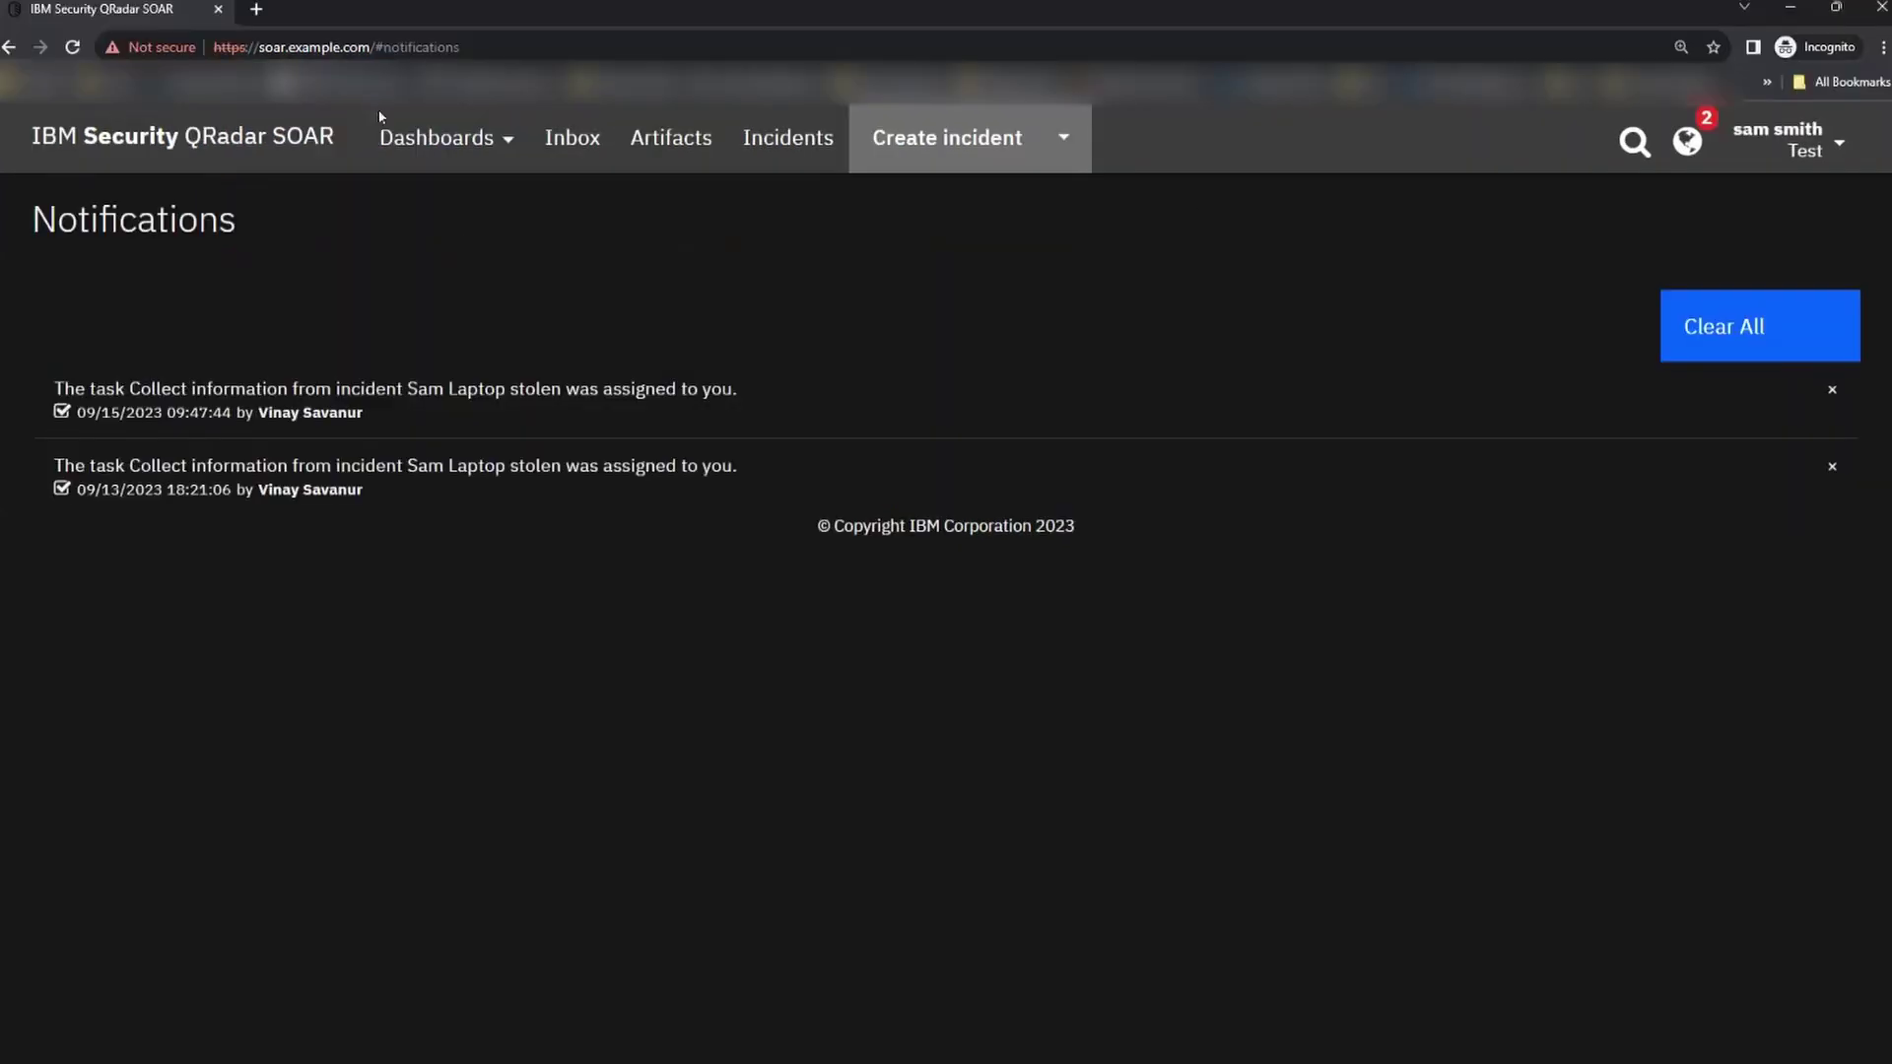
{"action": "left_click", "coordinate": [1837, 143]}
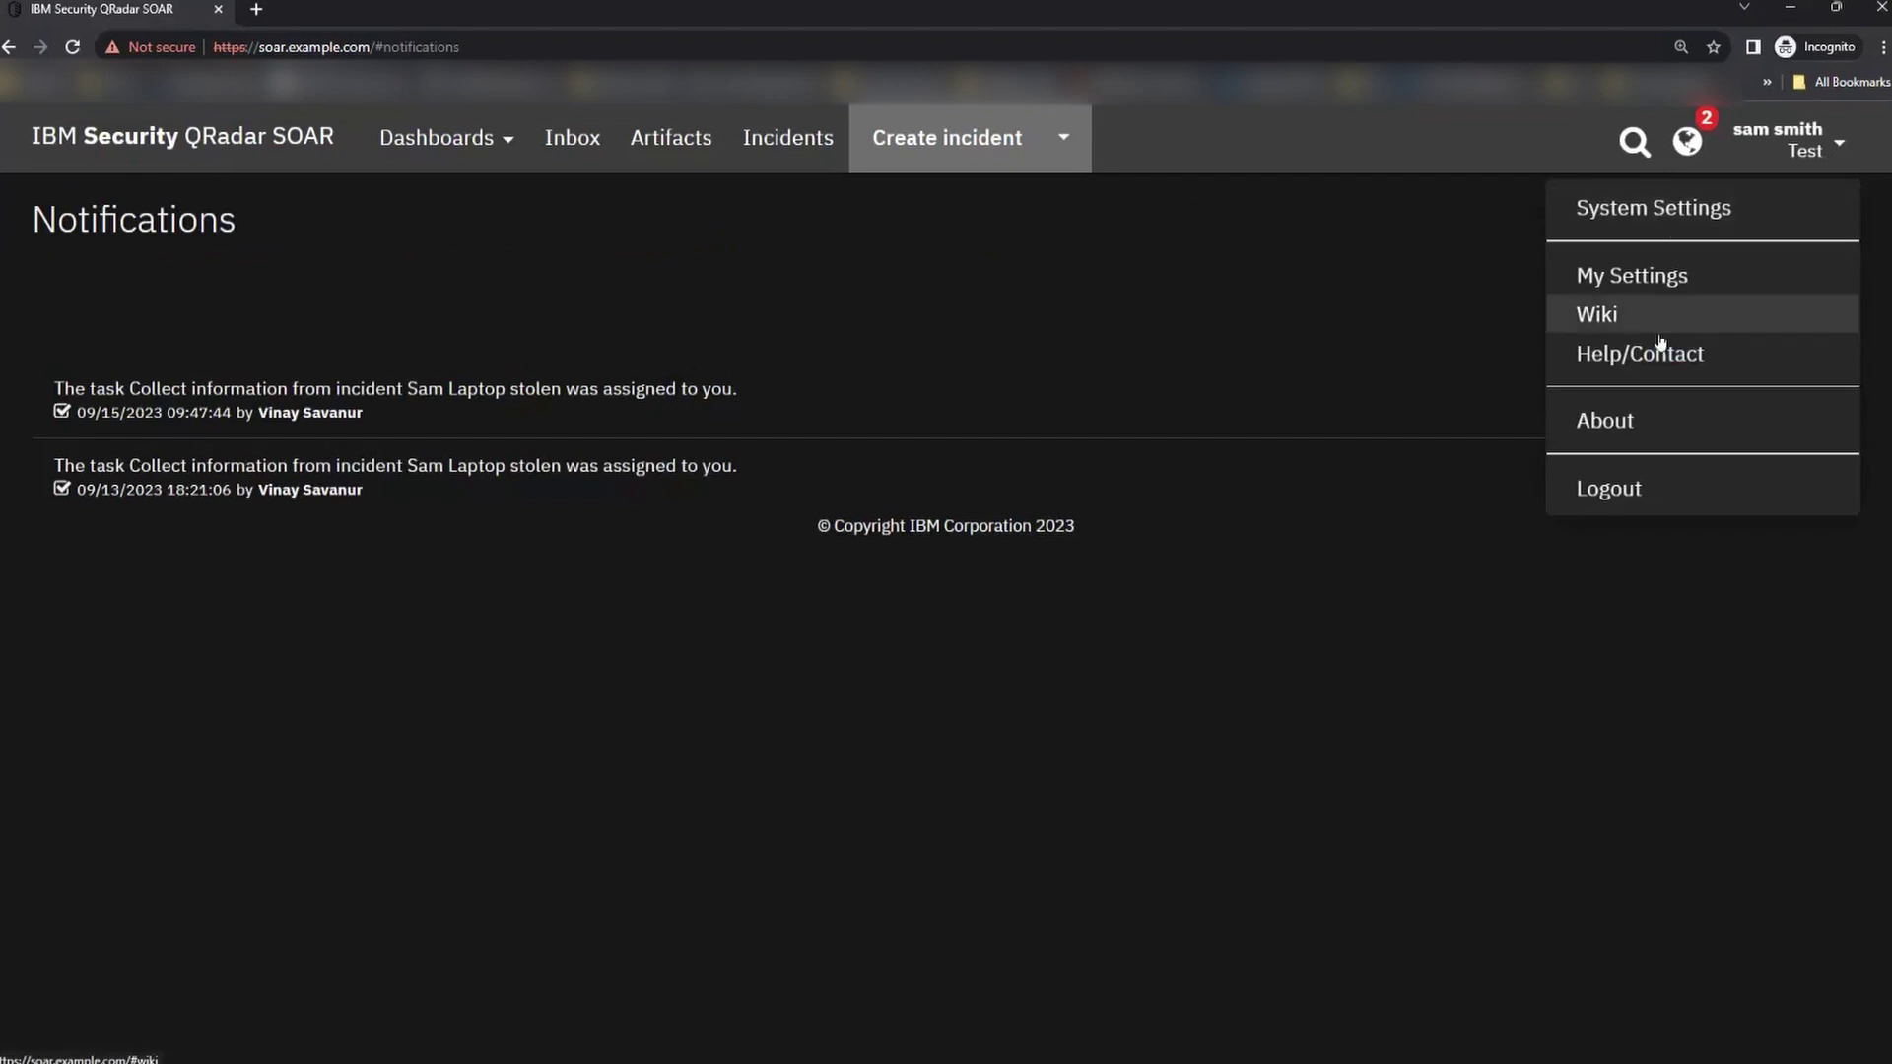
{"action": "left_click", "coordinate": [1647, 215]}
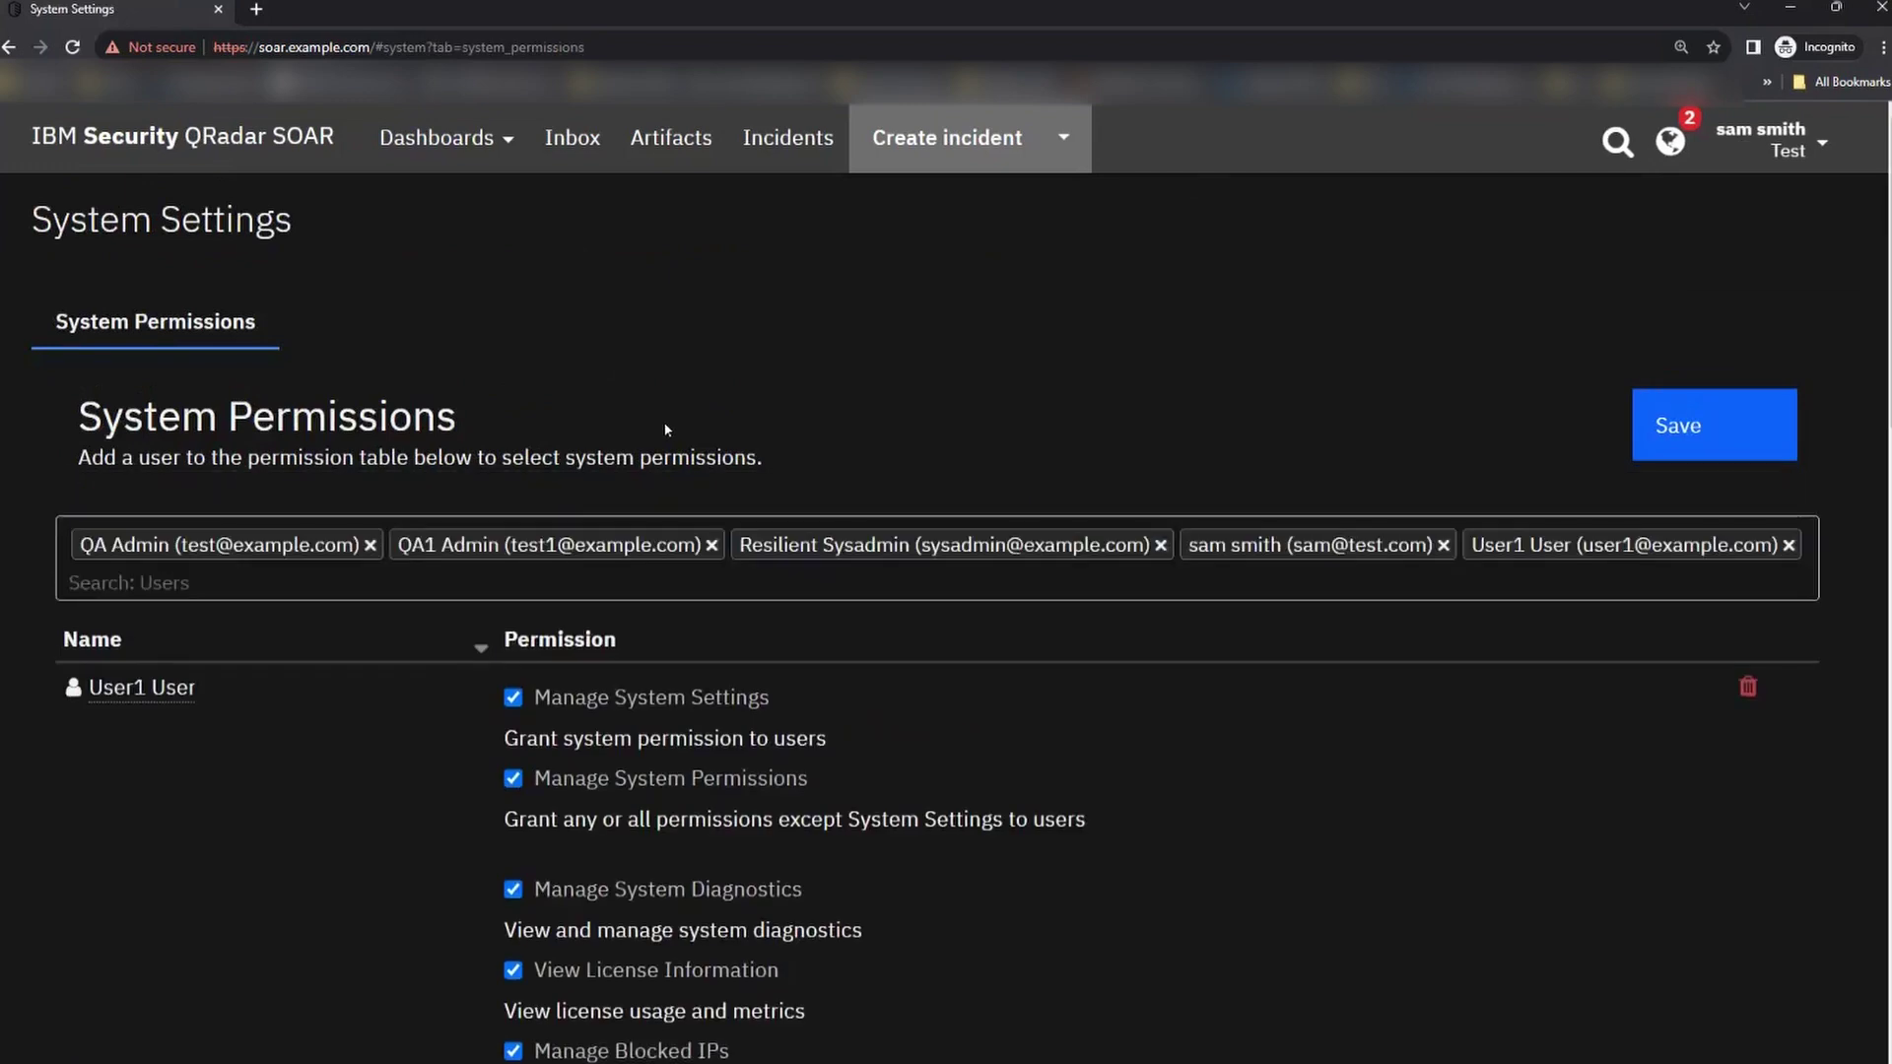
{"action": "scroll", "coordinate": [670, 425], "scroll_direction": "down", "scroll_amount": 3}
{"action": "scroll", "coordinate": [694, 410], "scroll_direction": "up", "scroll_amount": 3}
{"action": "scroll", "coordinate": [325, 460], "scroll_direction": "down", "scroll_amount": 15}
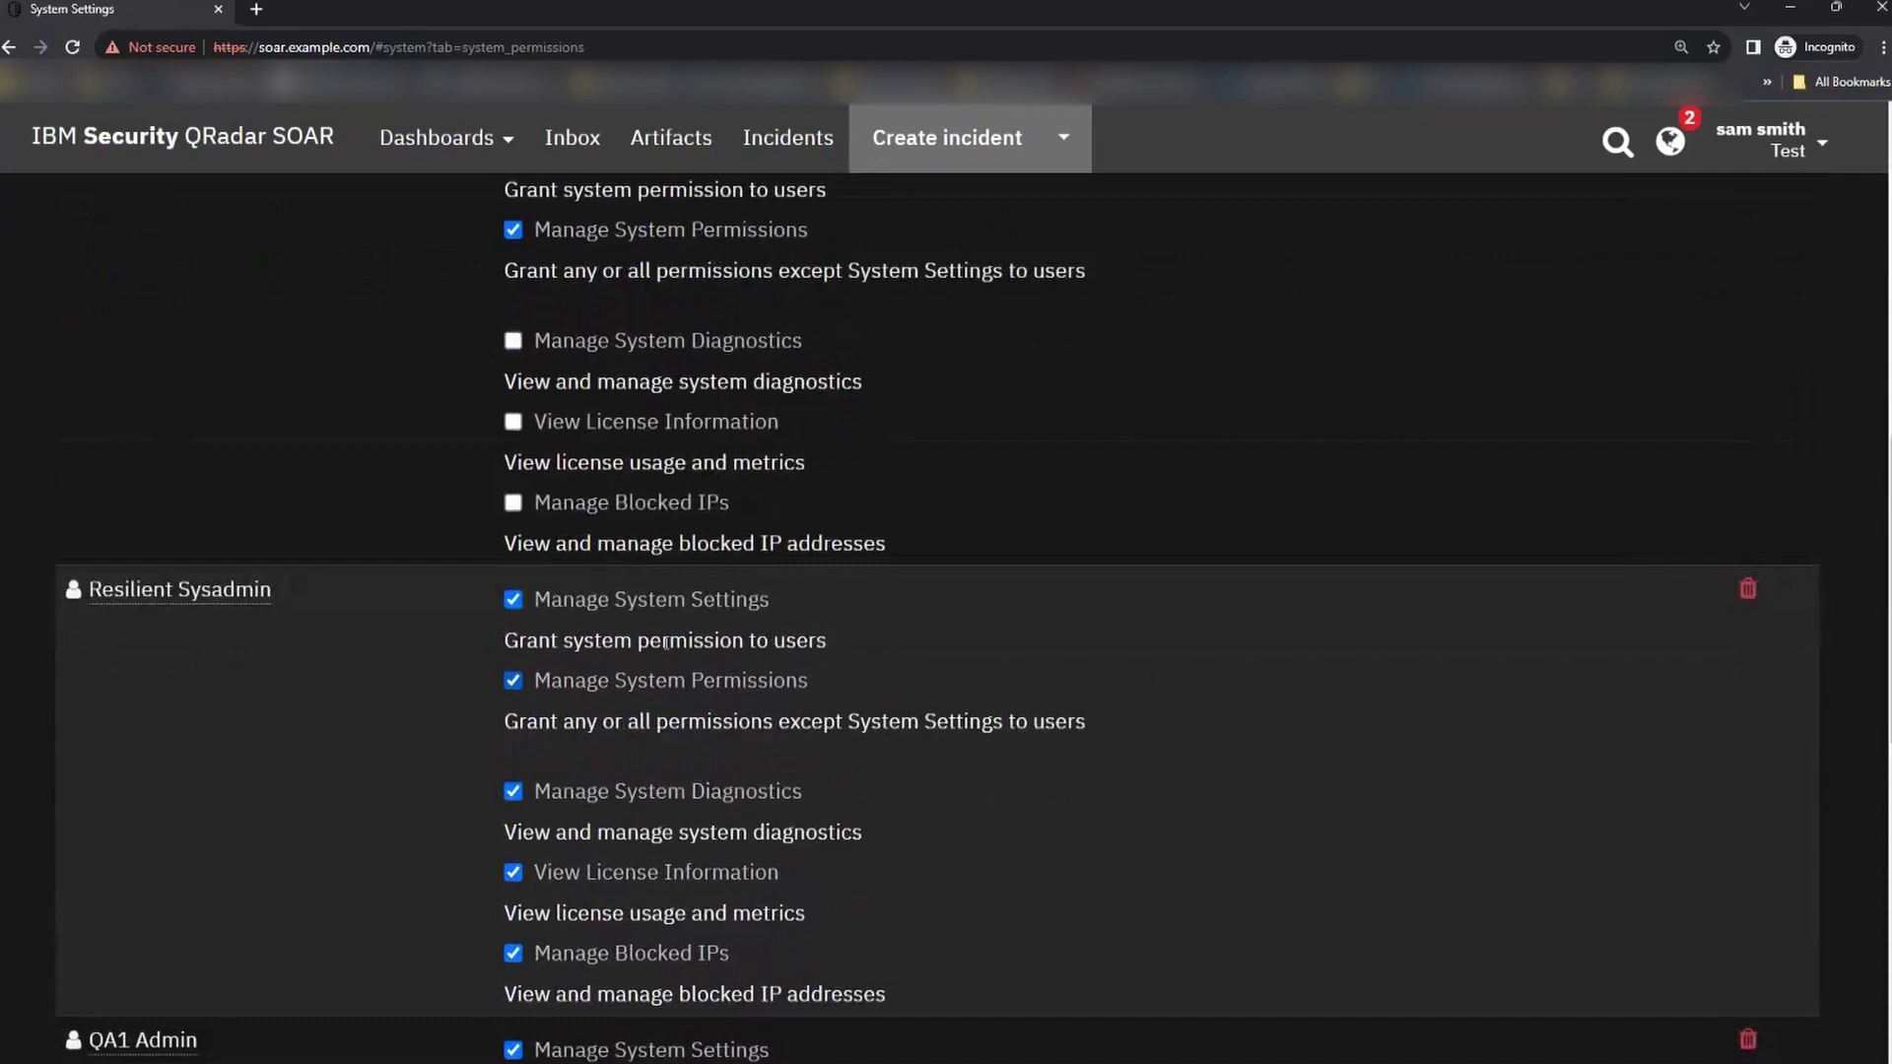
{"action": "scroll", "coordinate": [663, 642], "scroll_direction": "up", "scroll_amount": 15}
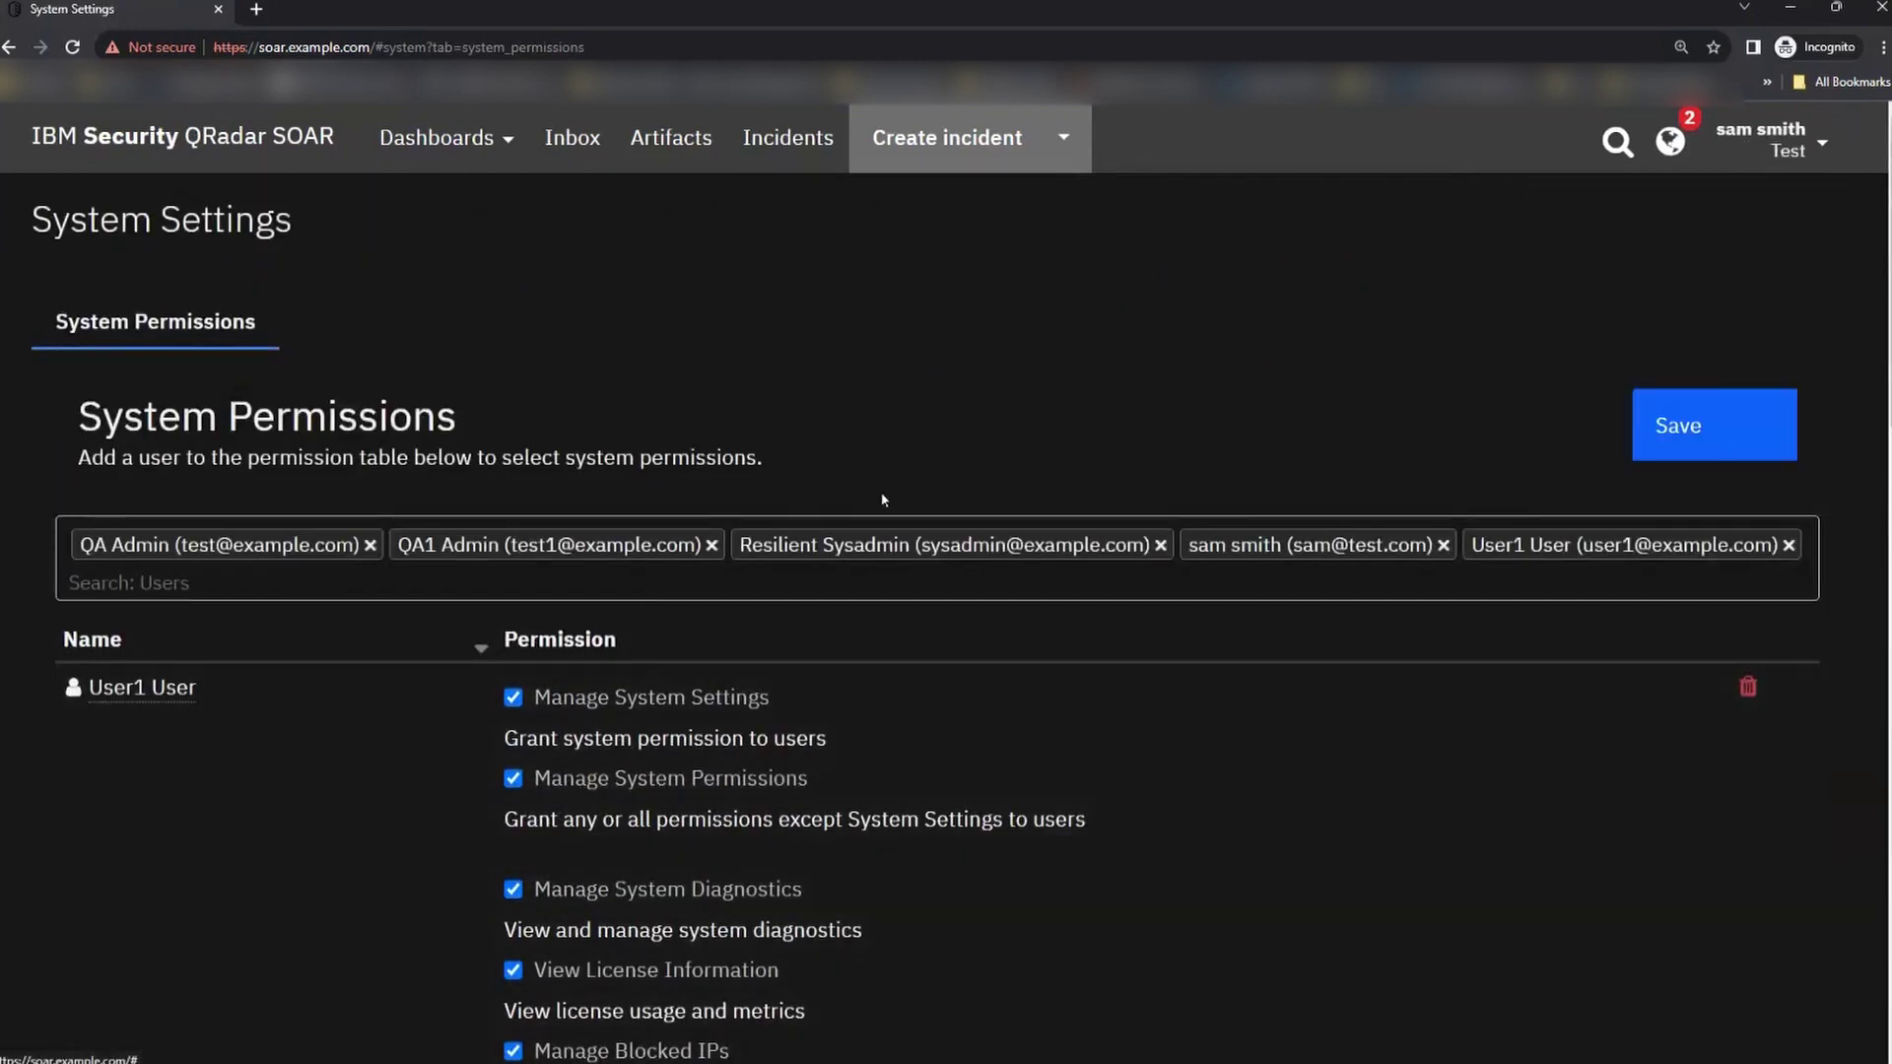
{"action": "scroll", "coordinate": [1283, 589], "scroll_direction": "down", "scroll_amount": 4}
{"action": "scroll", "coordinate": [1167, 439], "scroll_direction": "up", "scroll_amount": 4}
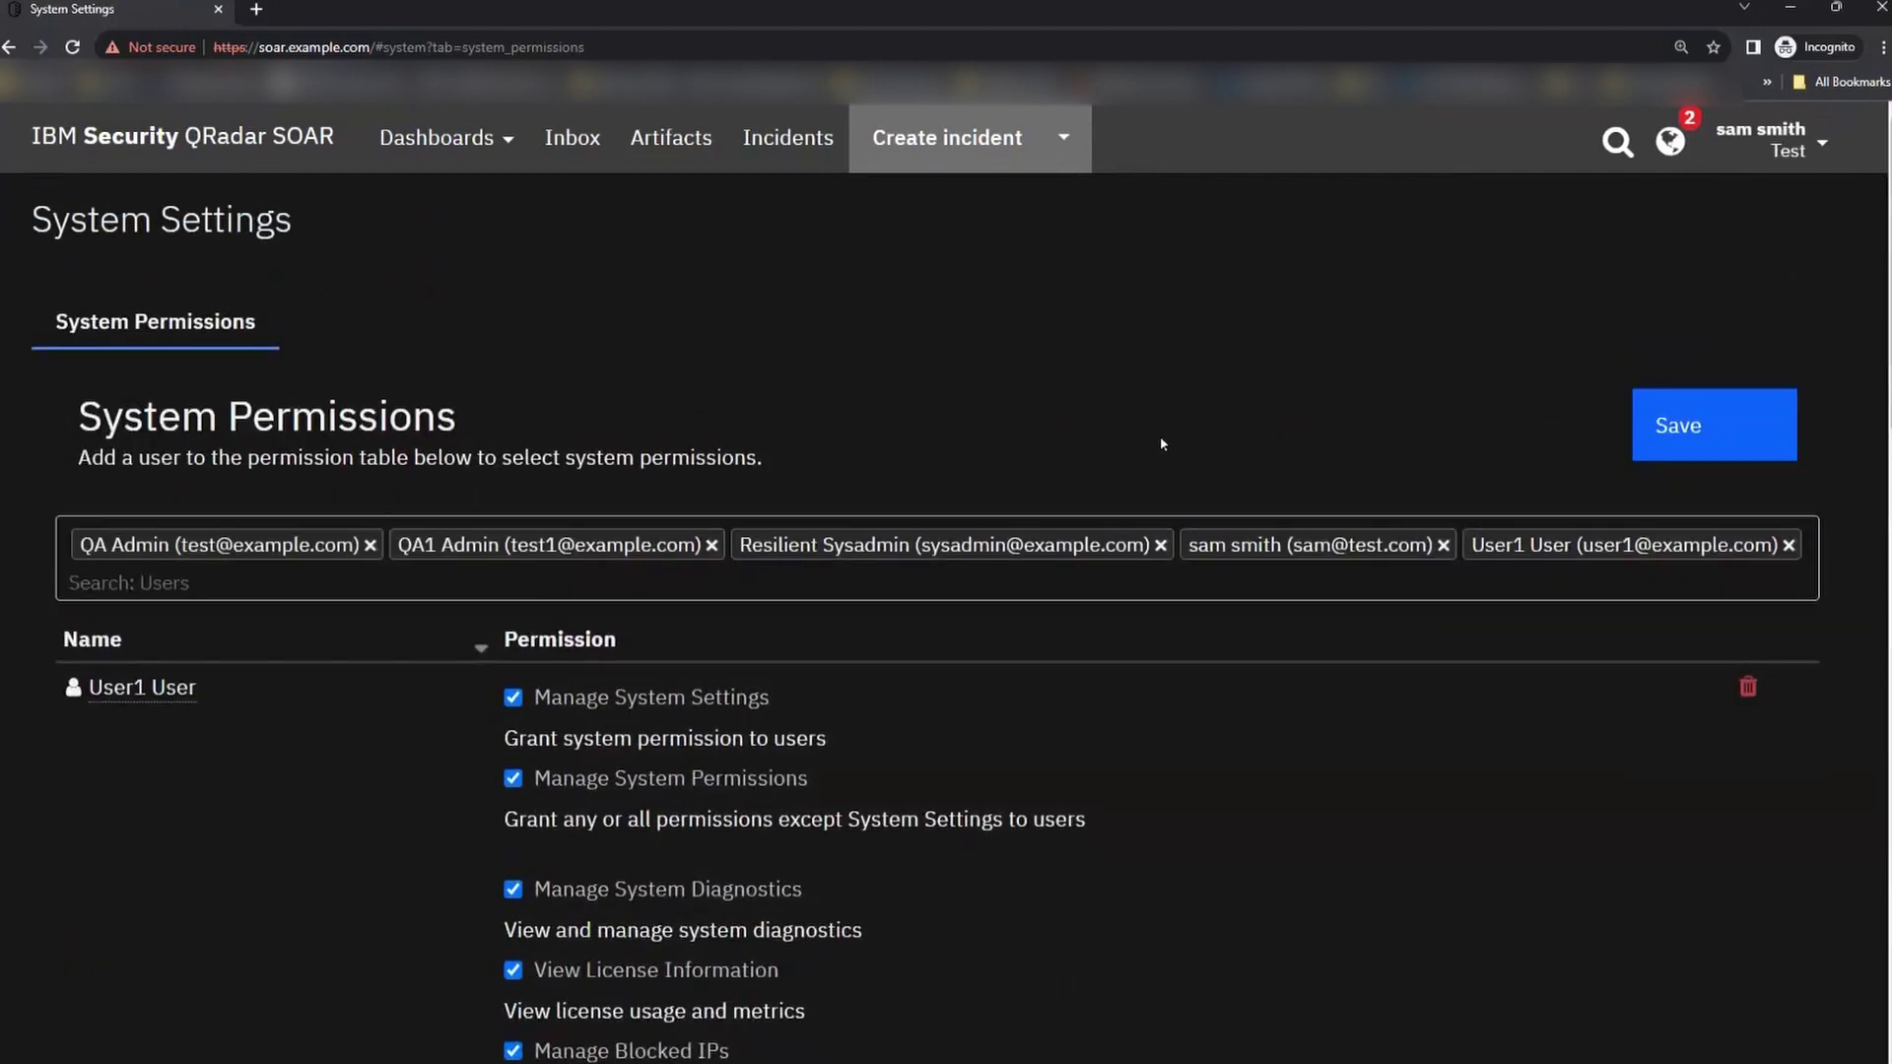